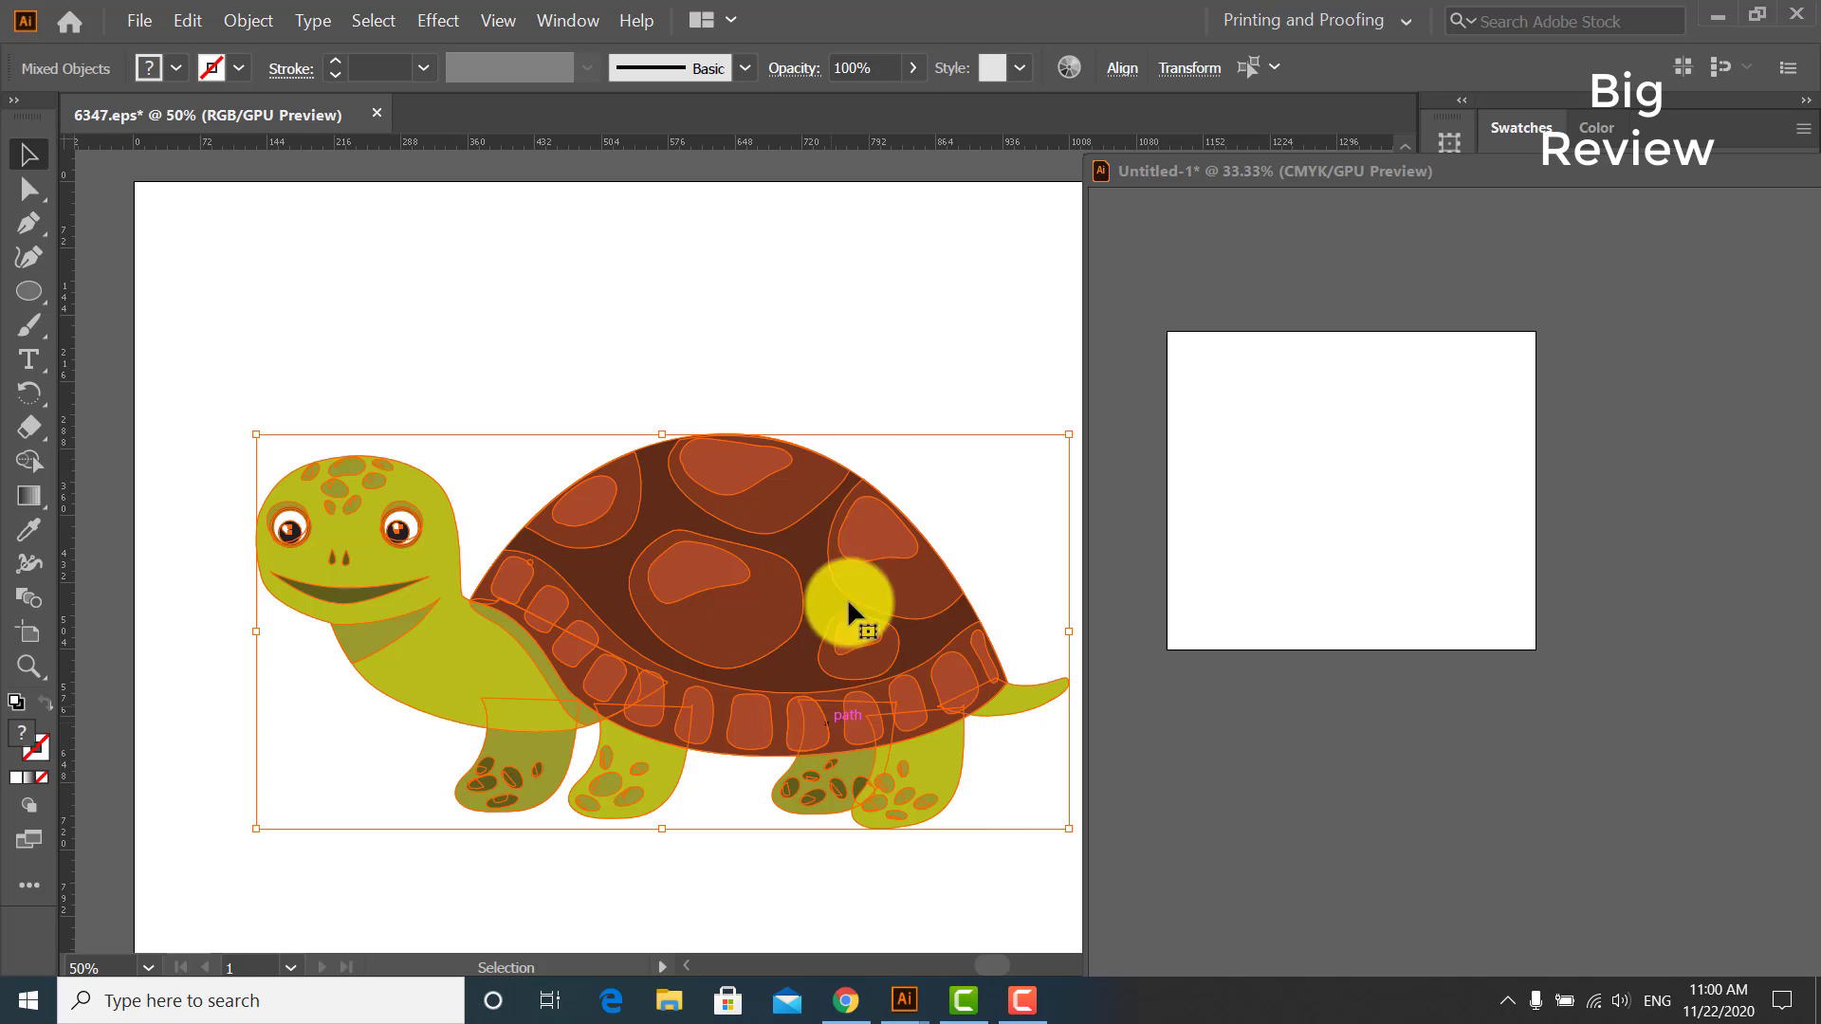
pyautogui.click(839, 332)
pyautogui.click(792, 537)
pyautogui.click(913, 363)
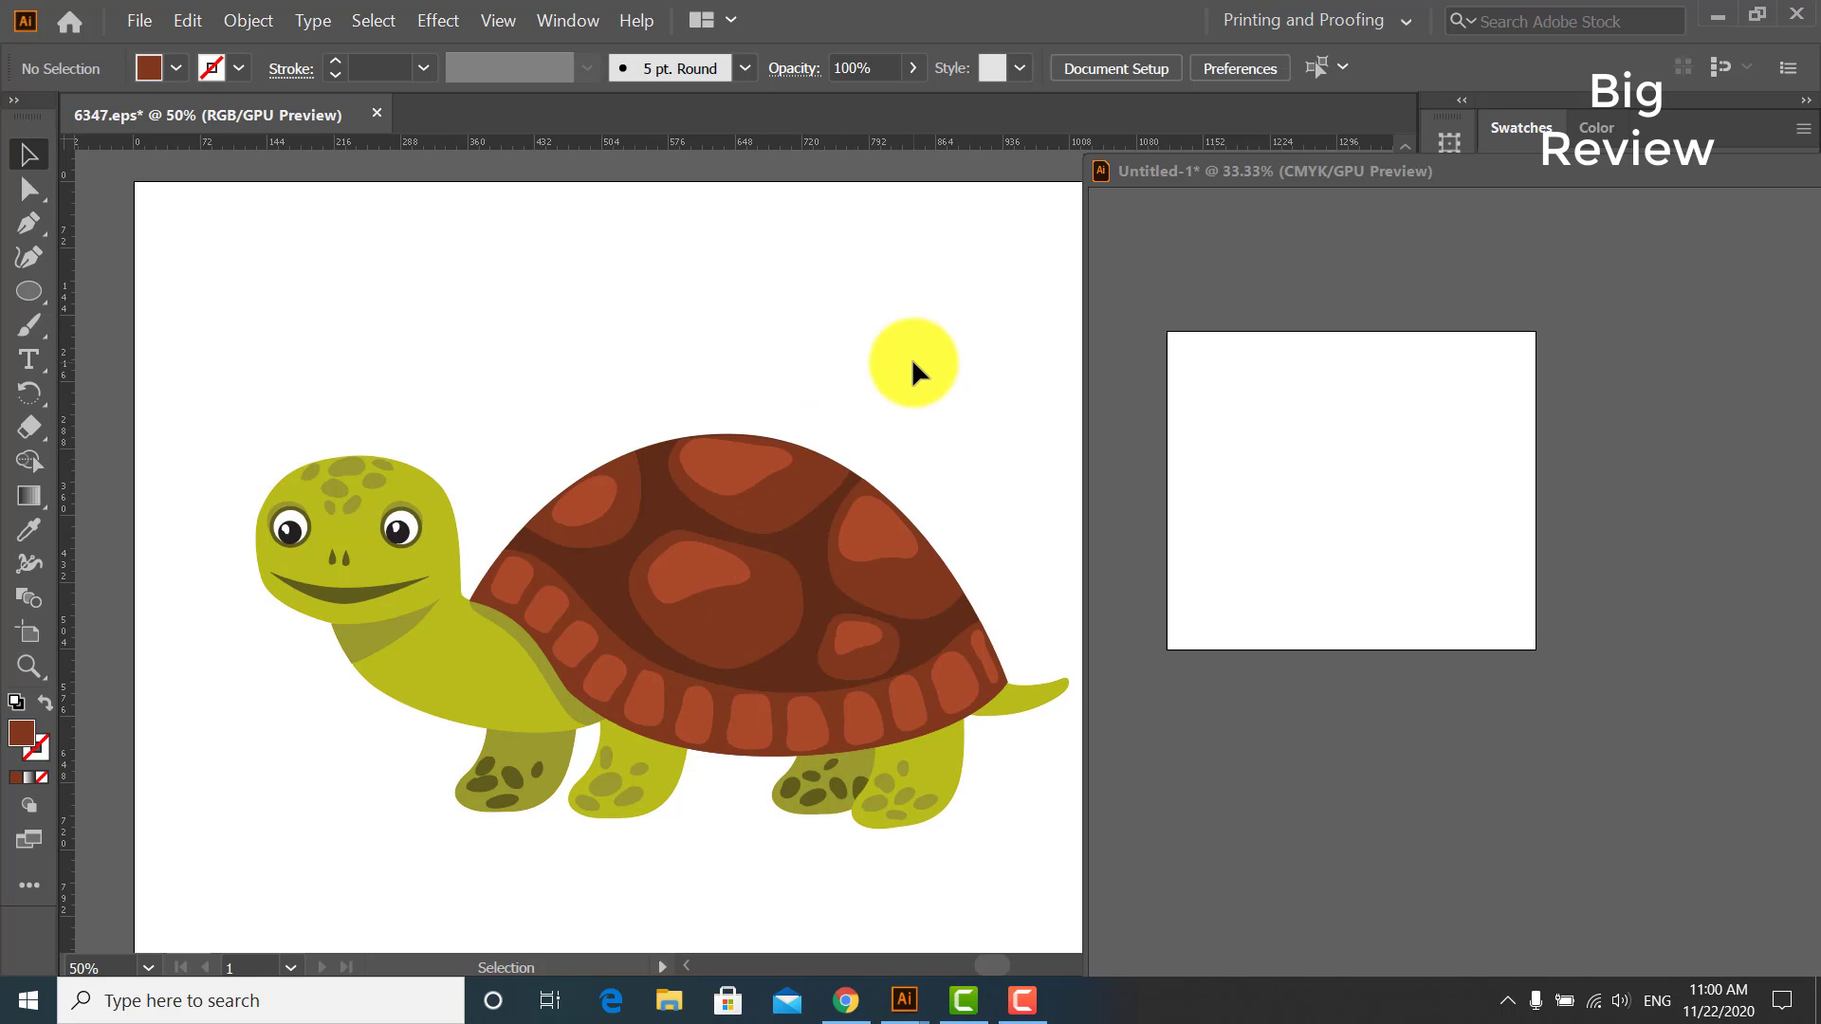
pyautogui.moveTo(436, 377); pyautogui.dragTo(321, 649)
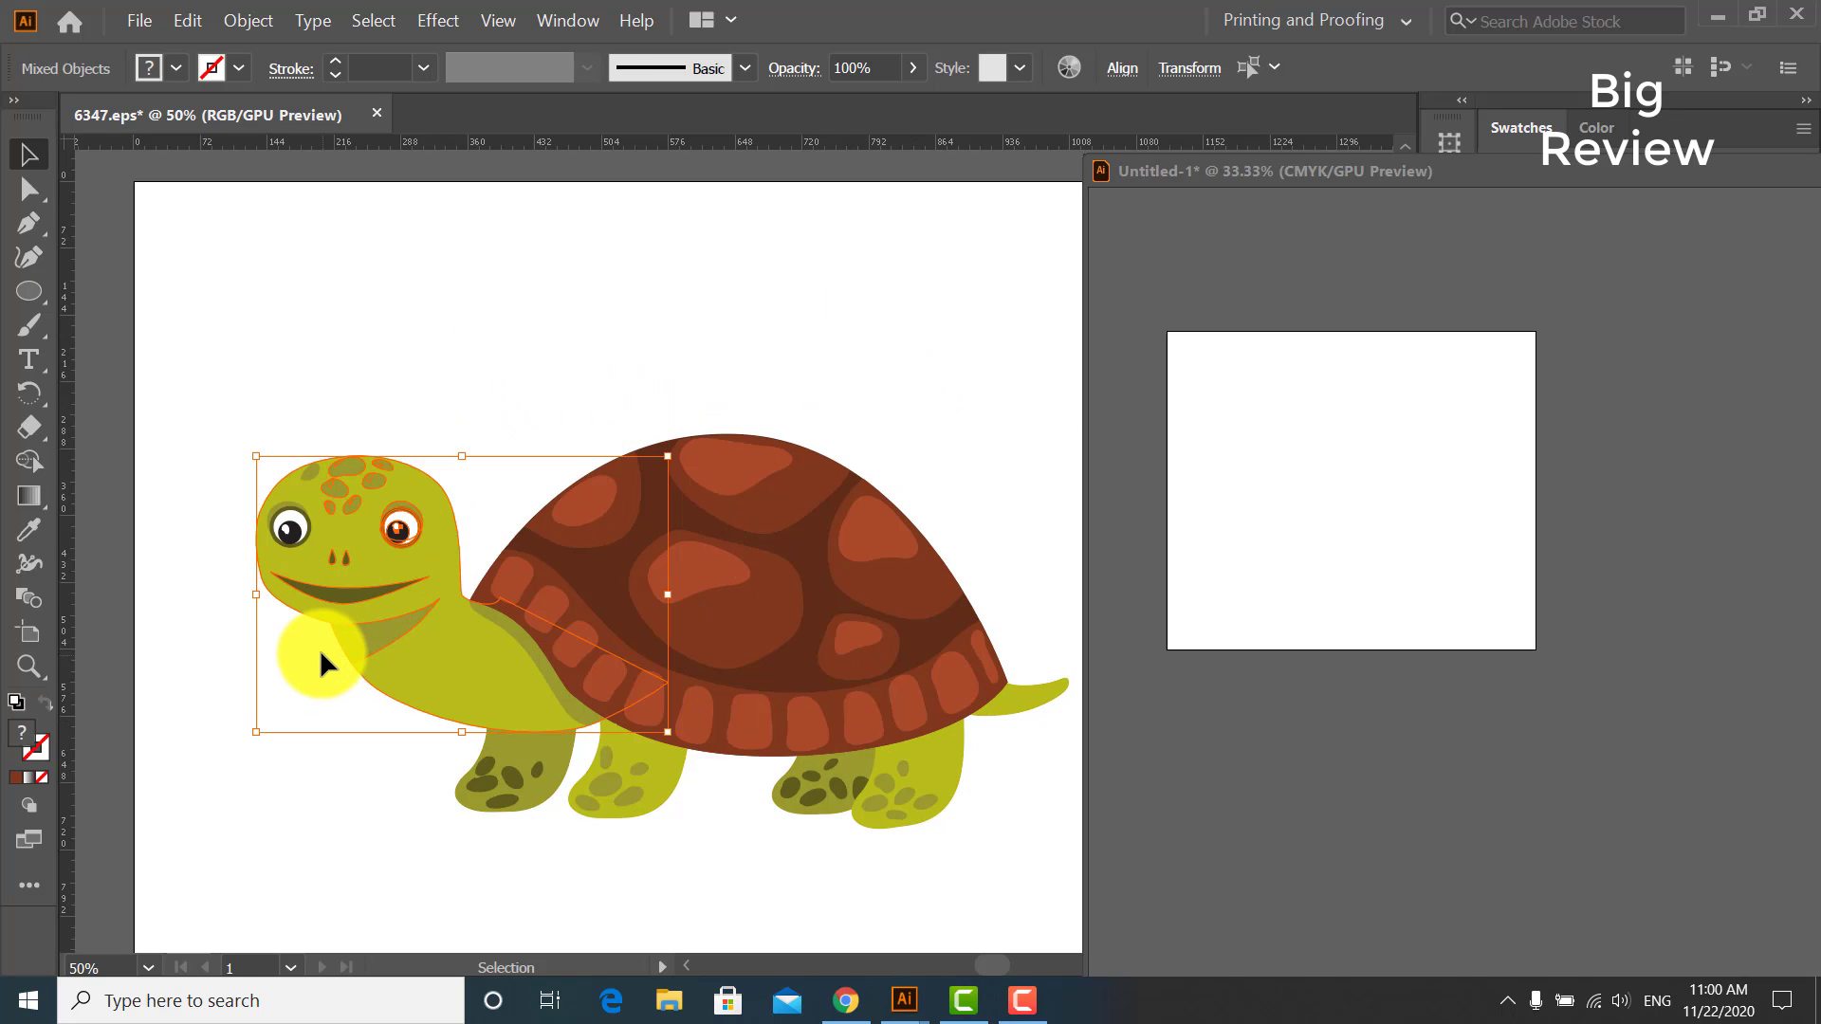
pyautogui.click(489, 315)
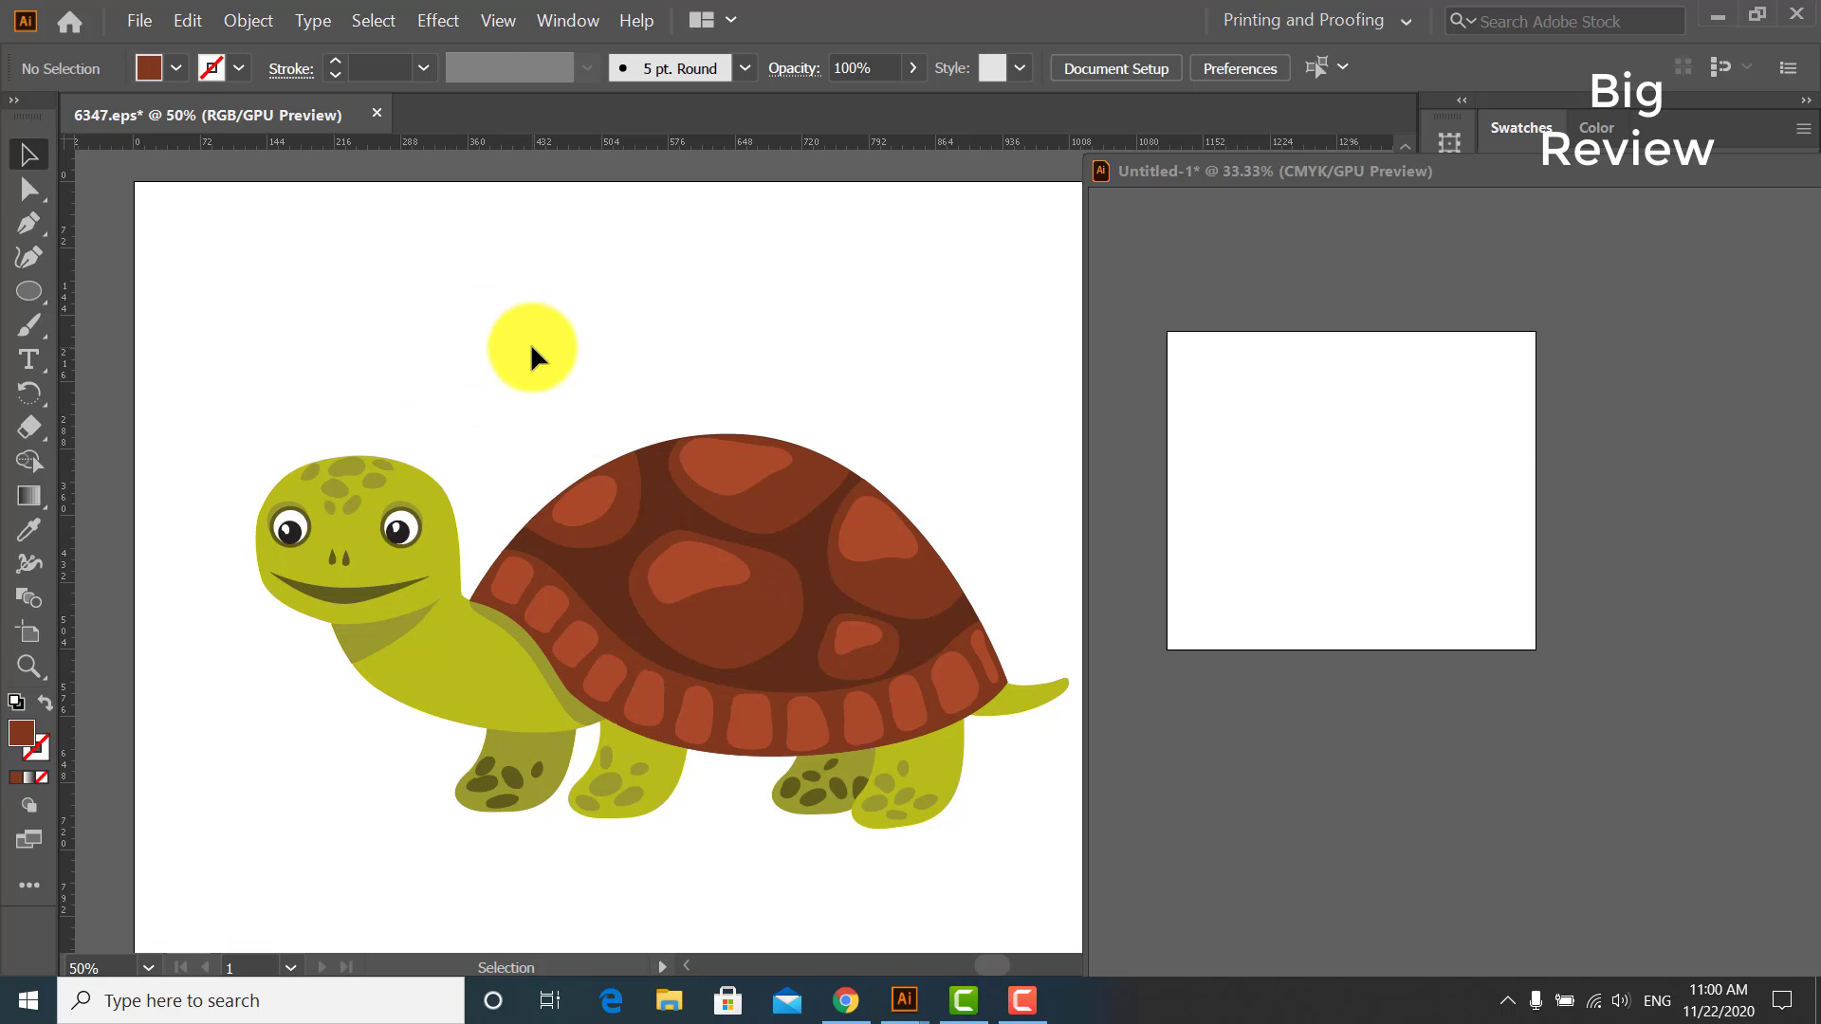
pyautogui.moveTo(532, 348); pyautogui.dragTo(385, 378)
pyautogui.moveTo(446, 296); pyautogui.dragTo(336, 605)
pyautogui.click(414, 300)
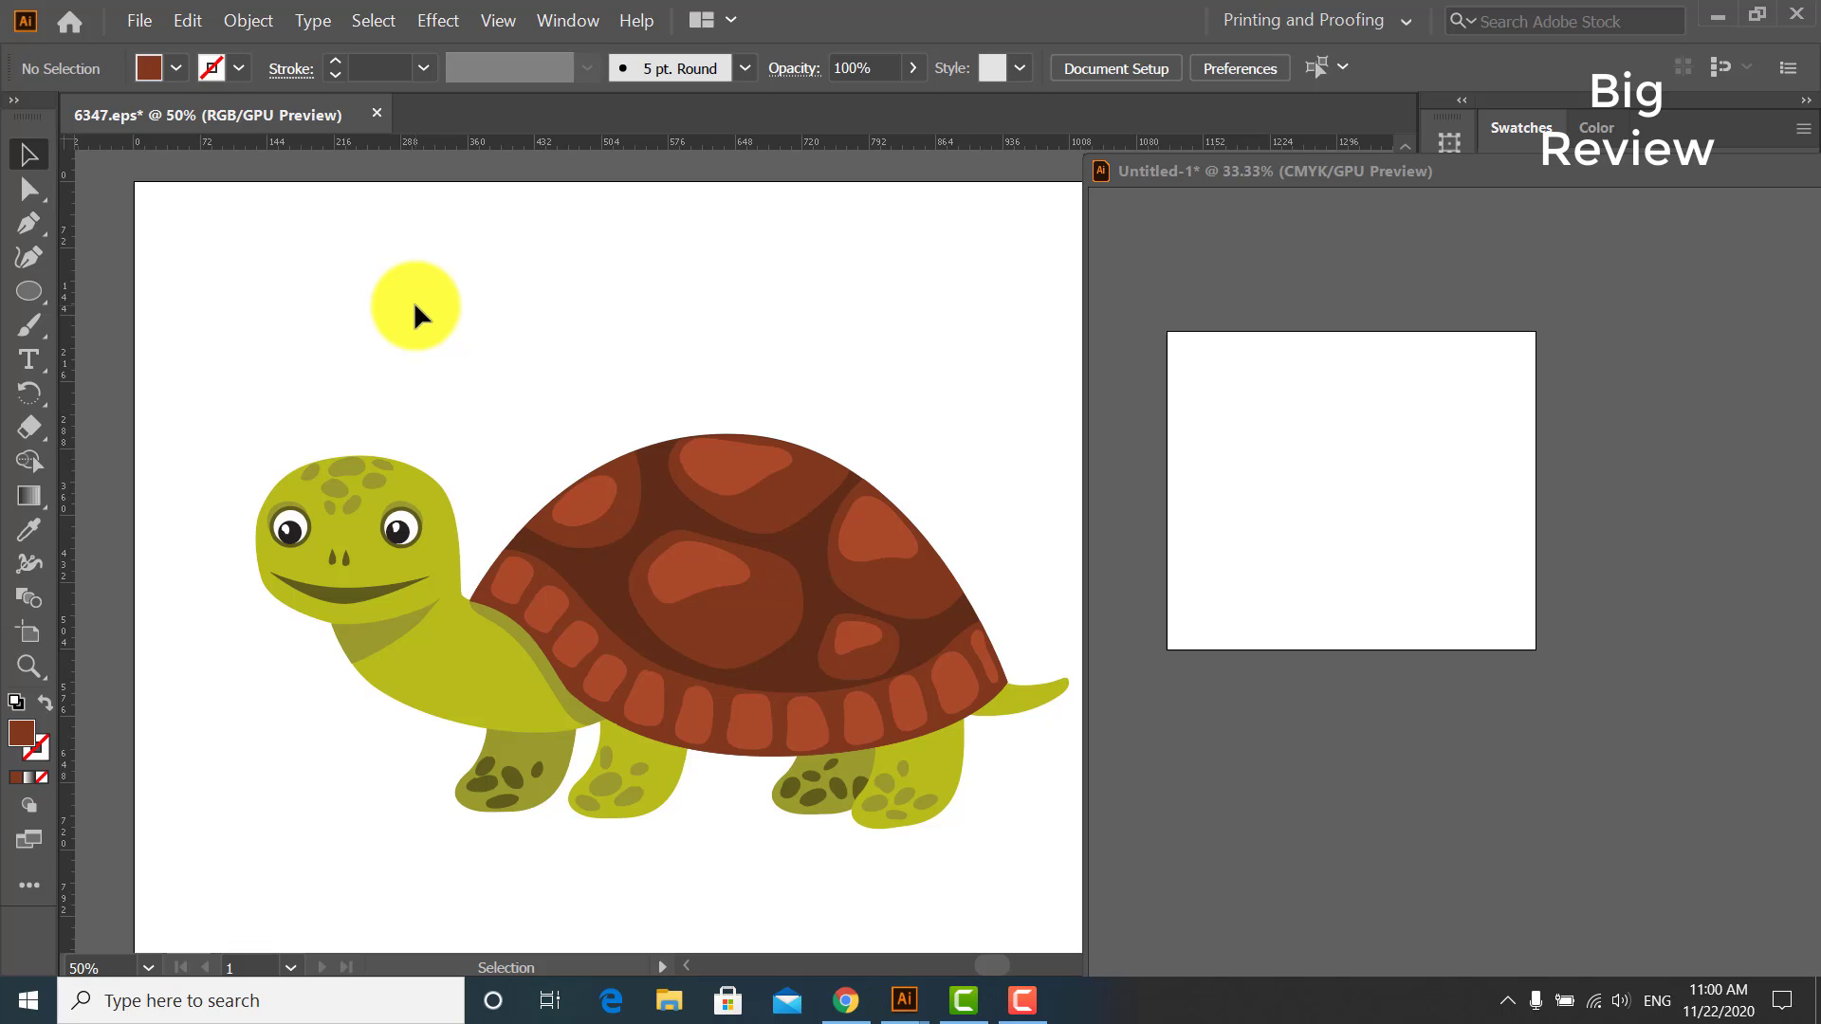
# - Delete both eyes from the turtle's head, leaving the olive patches underneath them in place
pyautogui.moveTo(1021, 411); pyautogui.dragTo(498, 440)
pyautogui.click(554, 413)
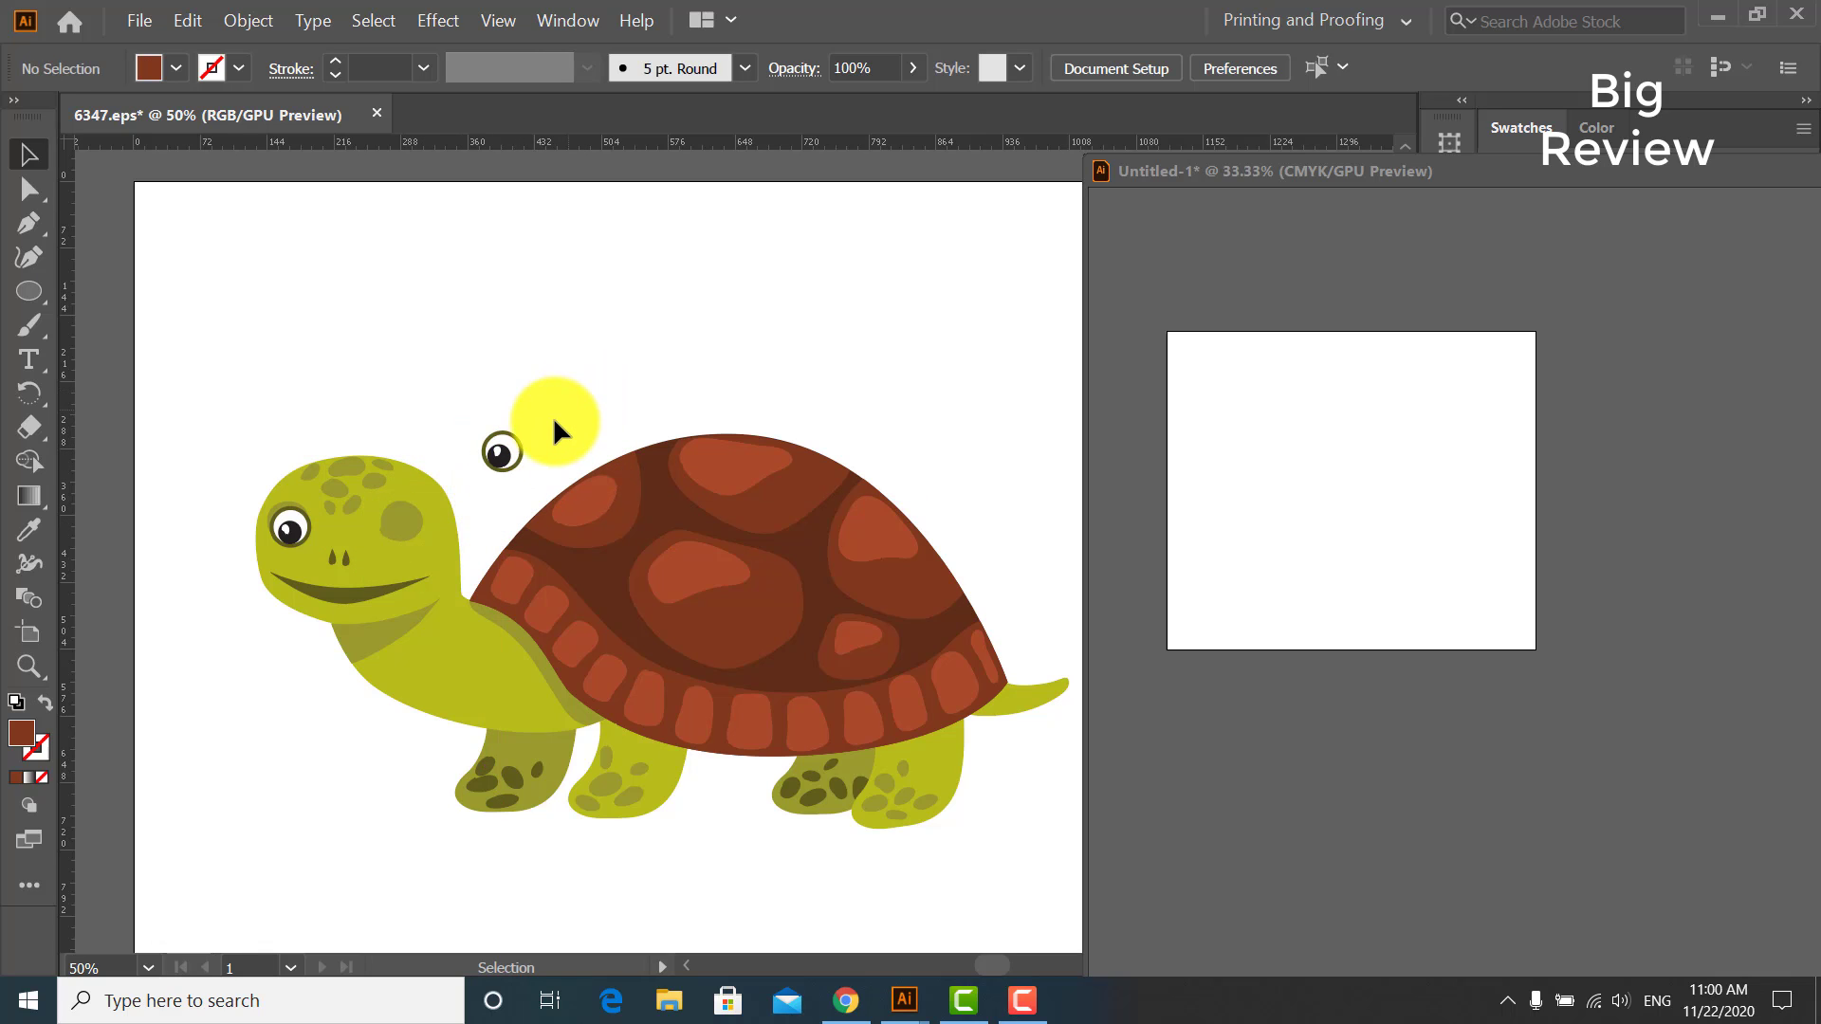
pyautogui.click(509, 460)
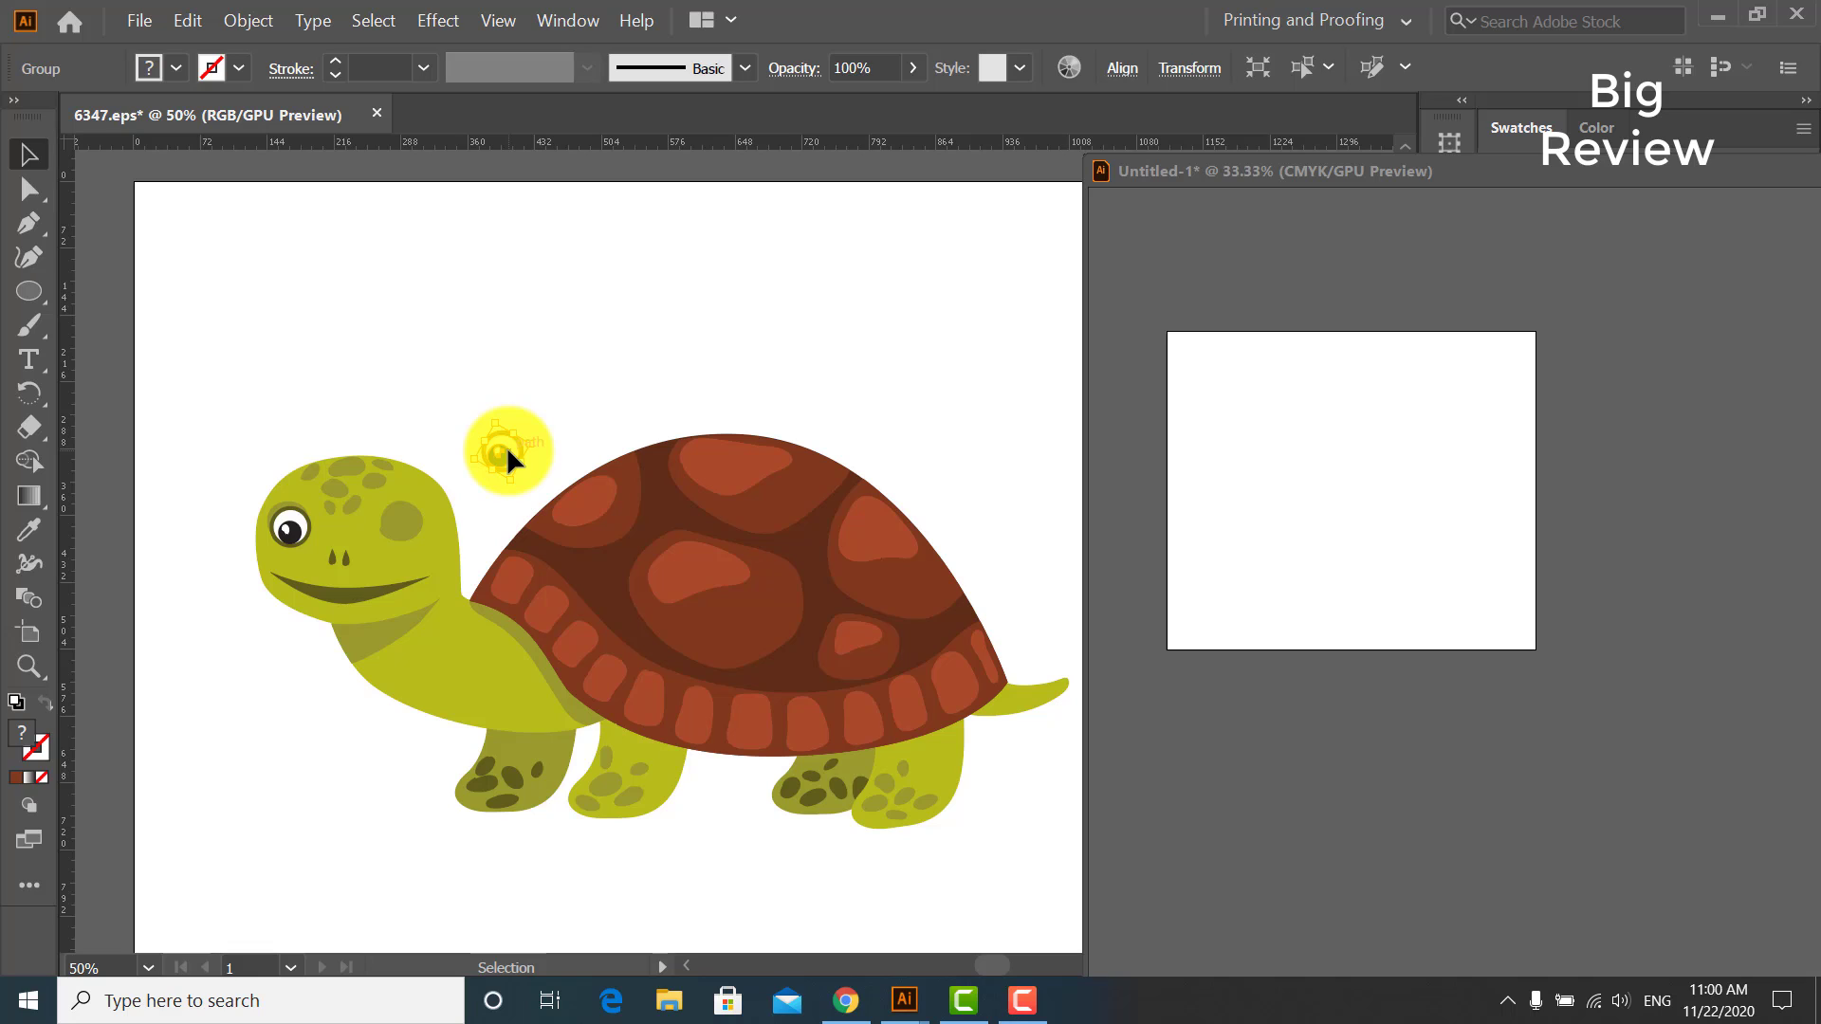
pyautogui.press('Delete')
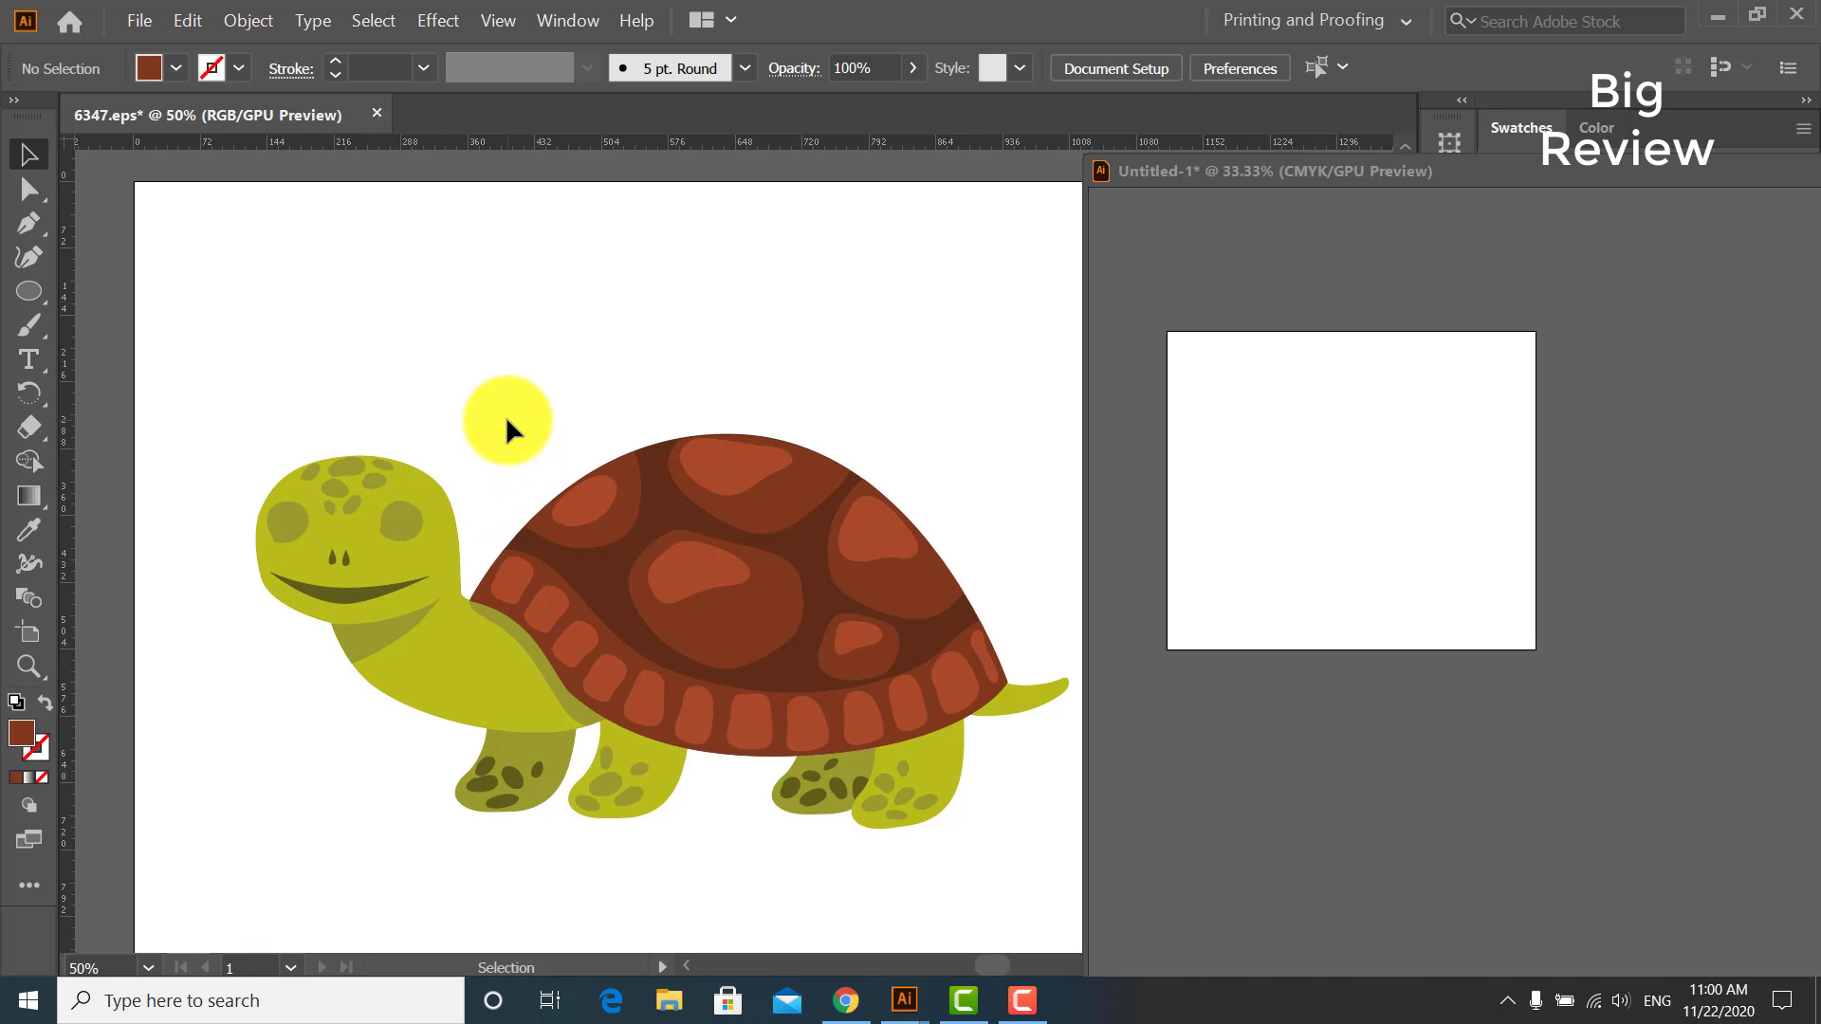
pyautogui.moveTo(506, 419); pyautogui.dragTo(277, 517)
pyautogui.click(465, 385)
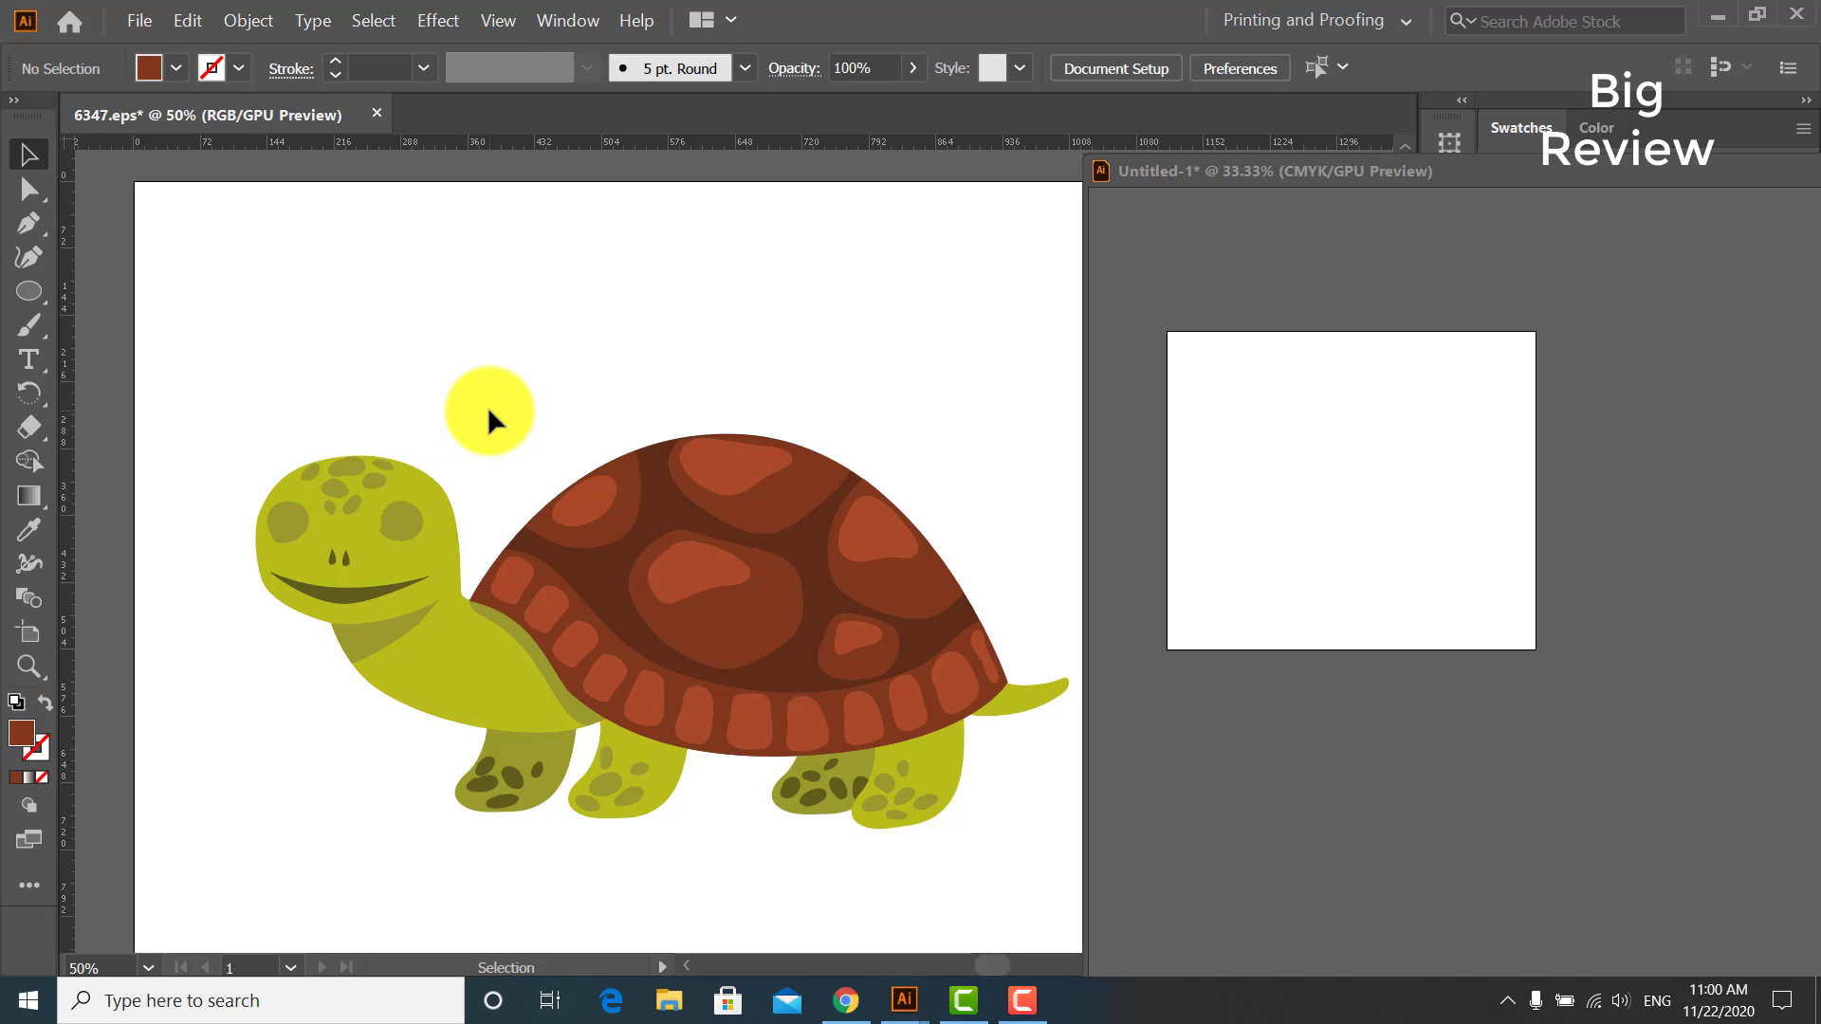
pyautogui.moveTo(501, 407); pyautogui.dragTo(197, 314)
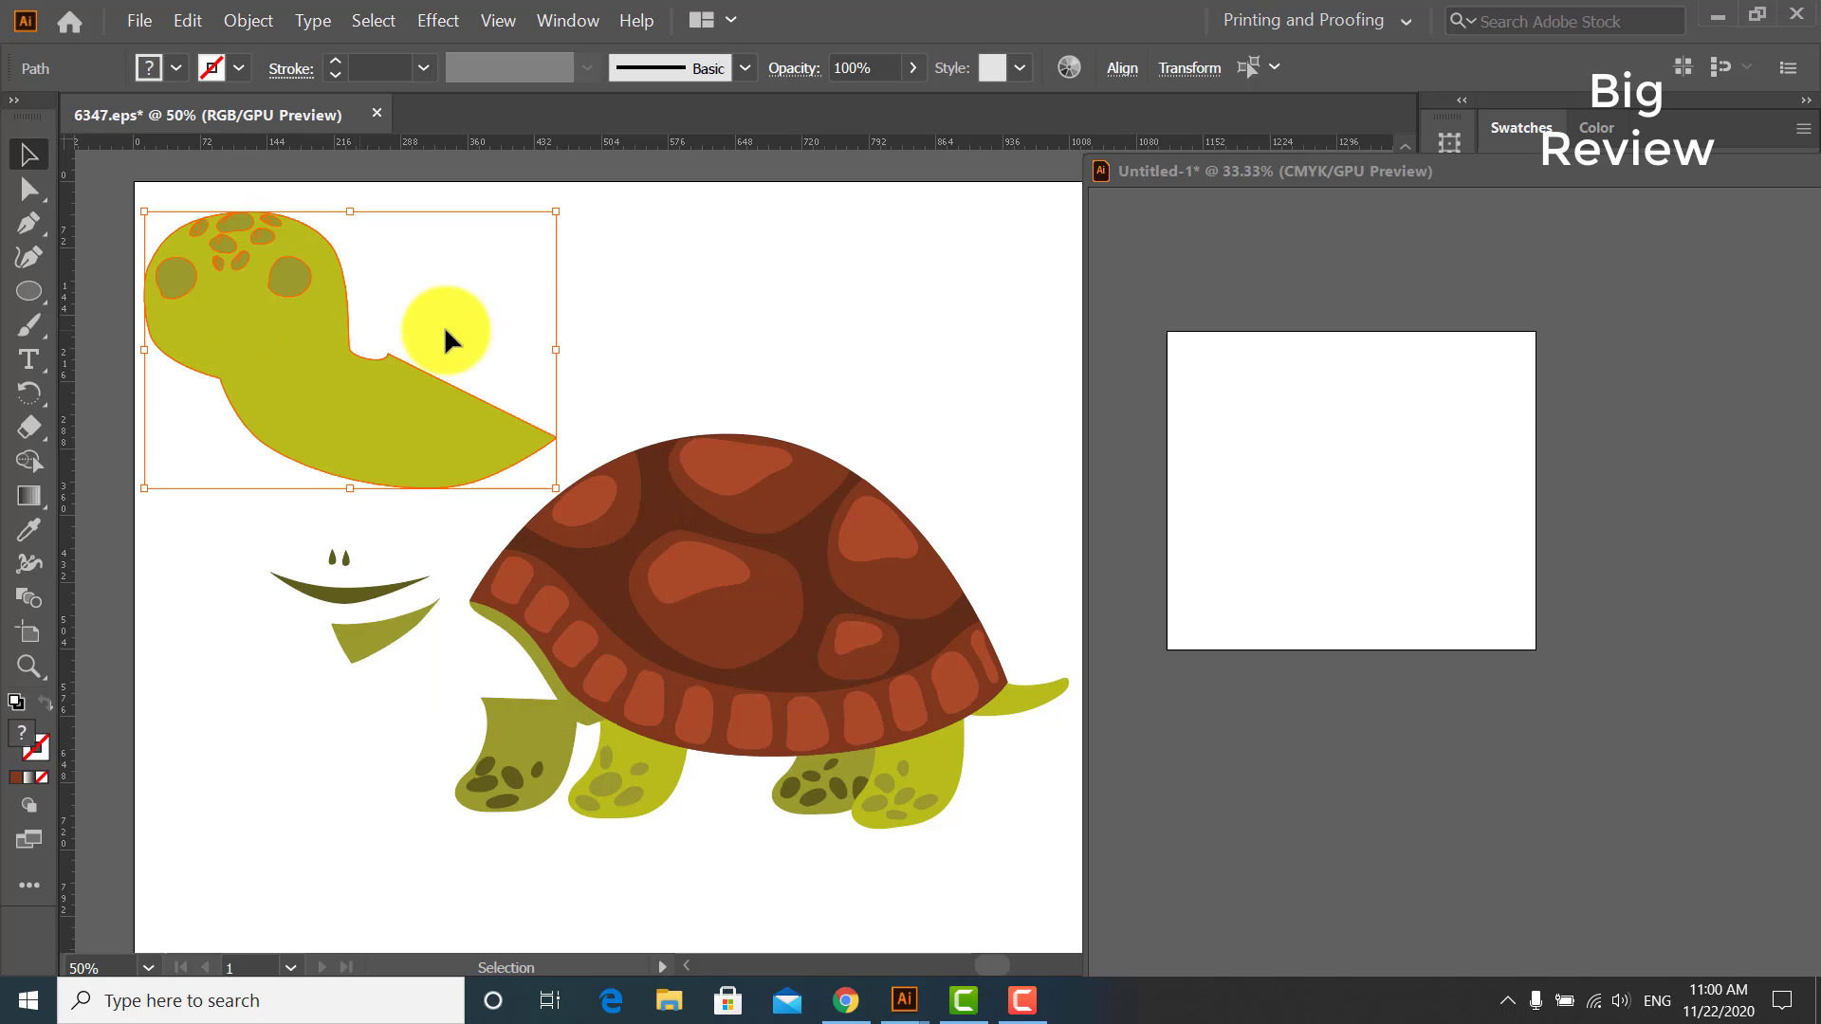
pyautogui.hotkey('ctrl', 'z')
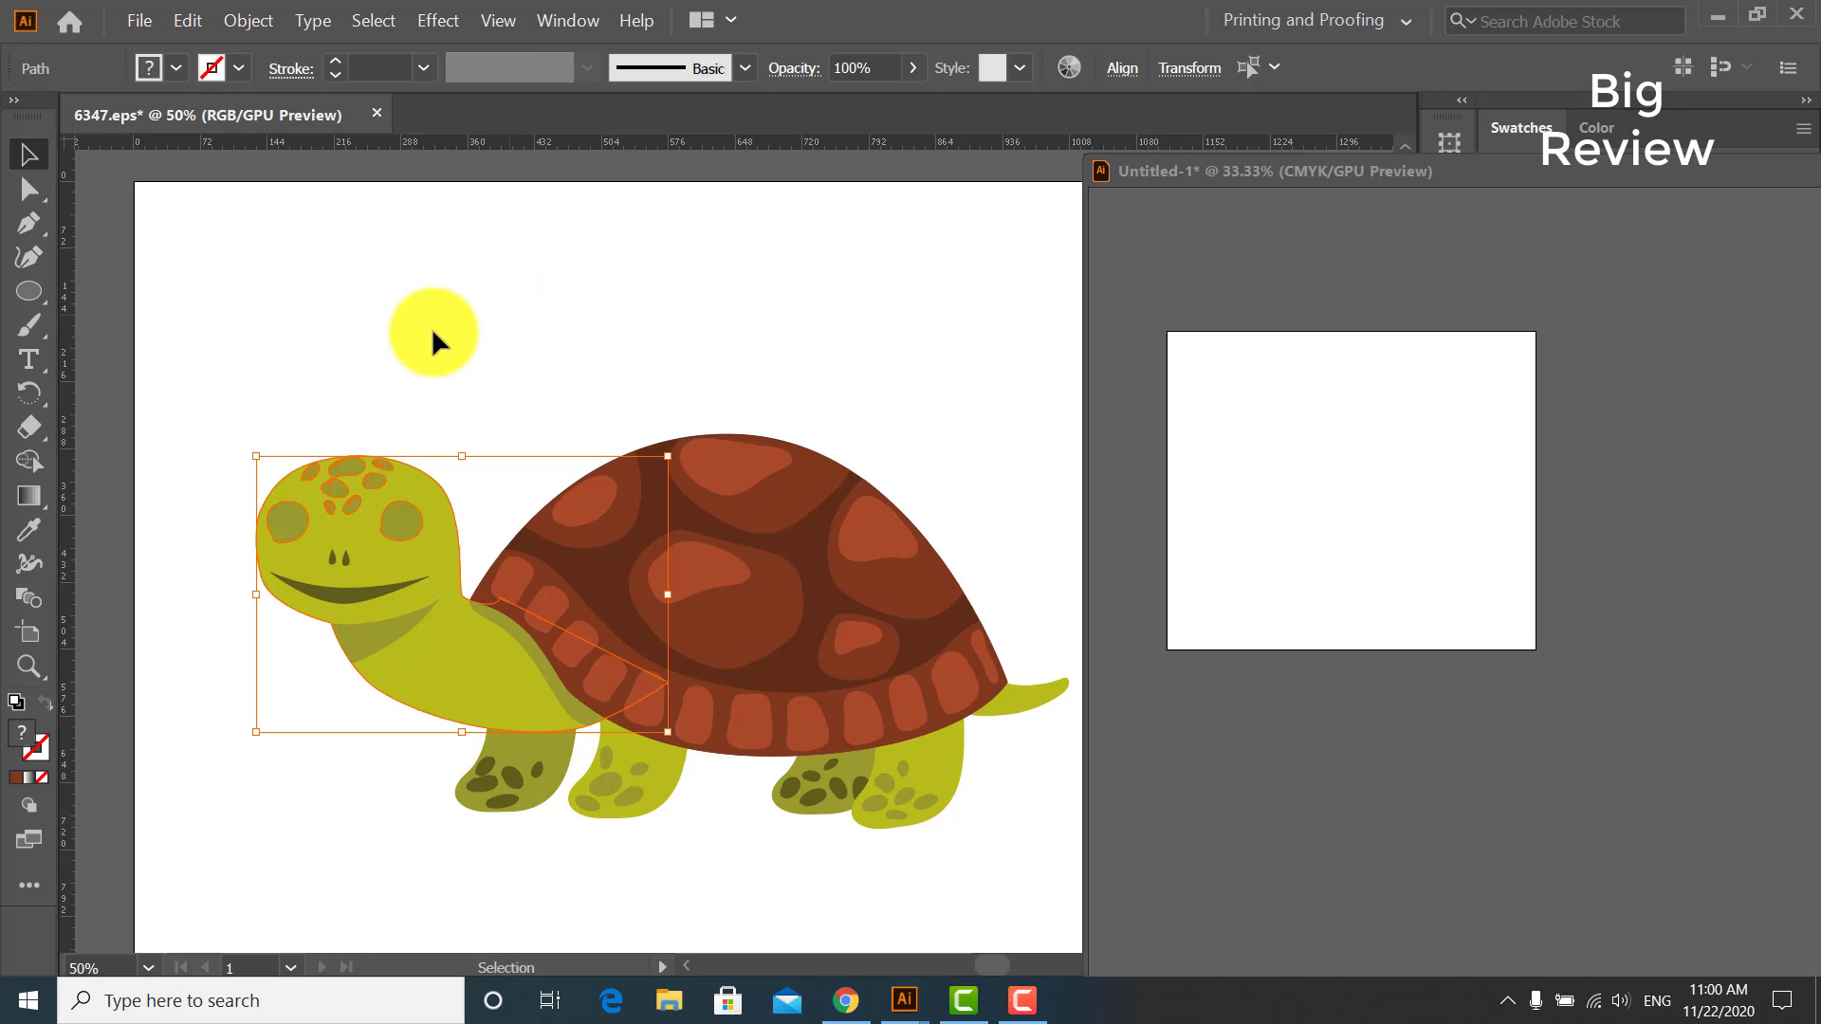
# - Move the head and neck, together with the mouth, nostrils, spots and neck shading, to the artboard's upper-left corner, clear of the shell
pyautogui.moveTo(378, 624); pyautogui.dragTo(302, 663)
pyautogui.moveTo(204, 399); pyautogui.dragTo(294, 425)
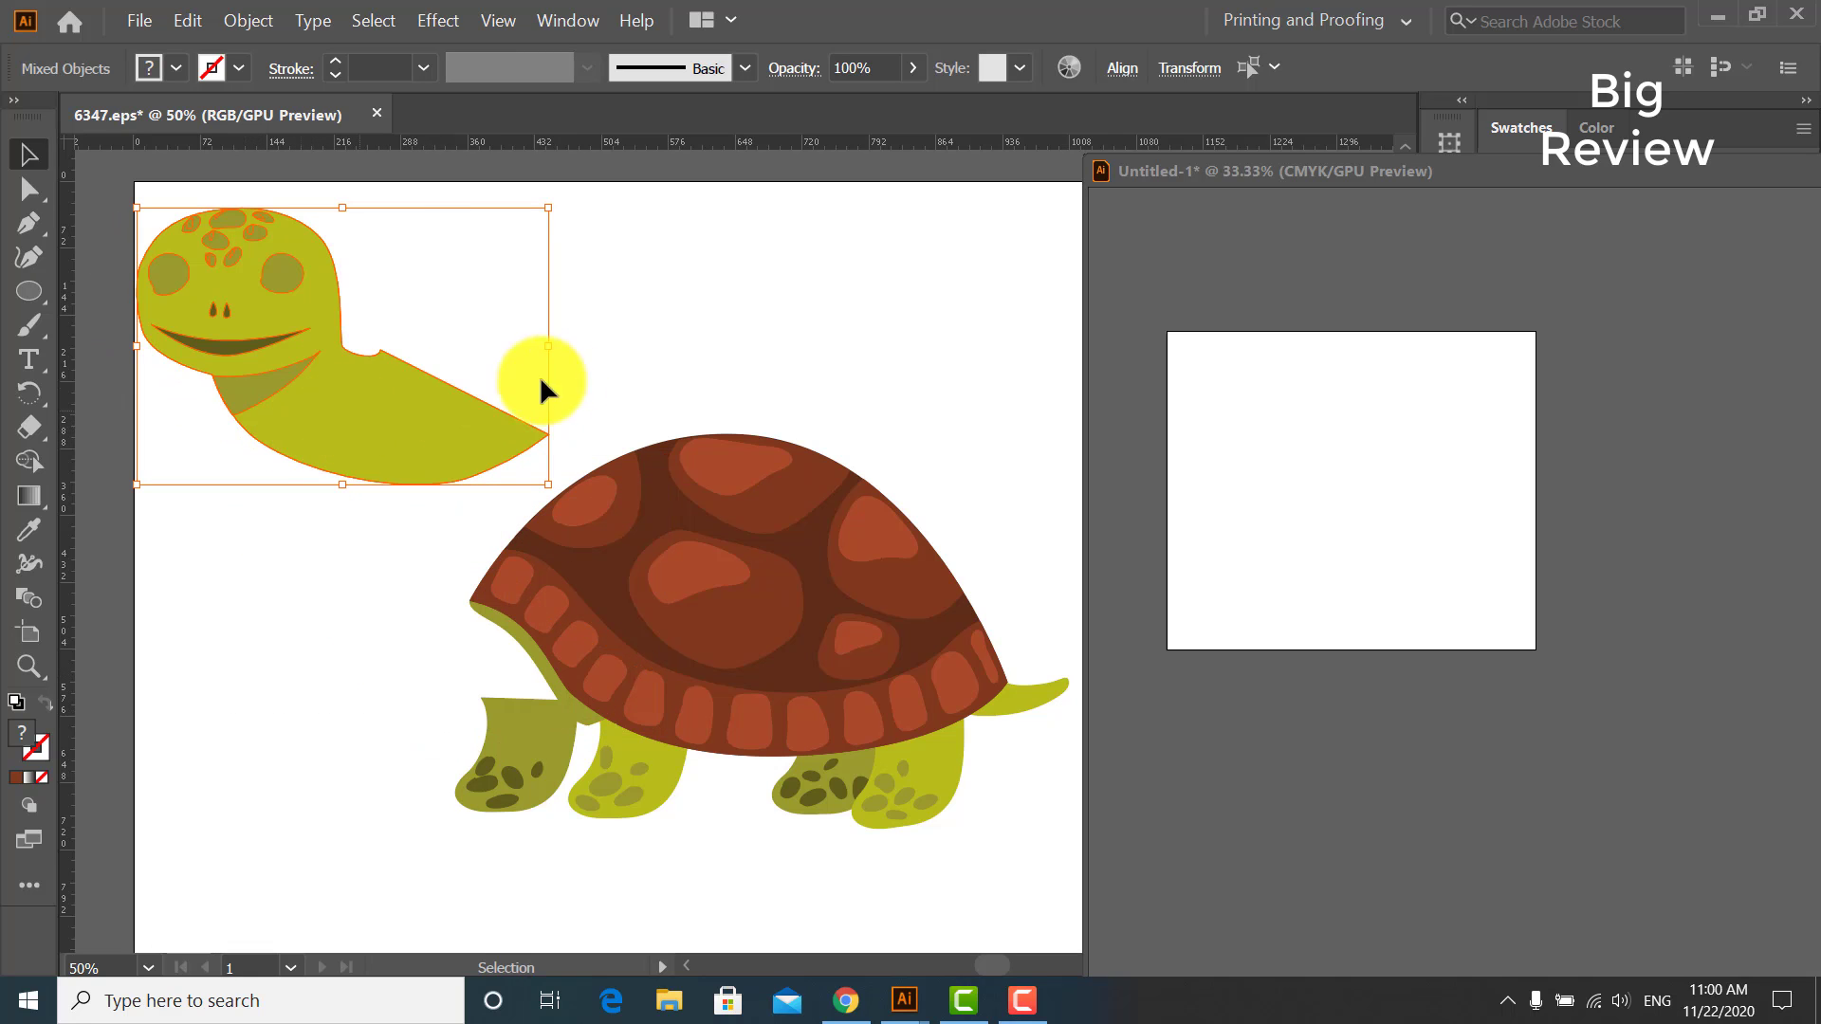
pyautogui.click(696, 315)
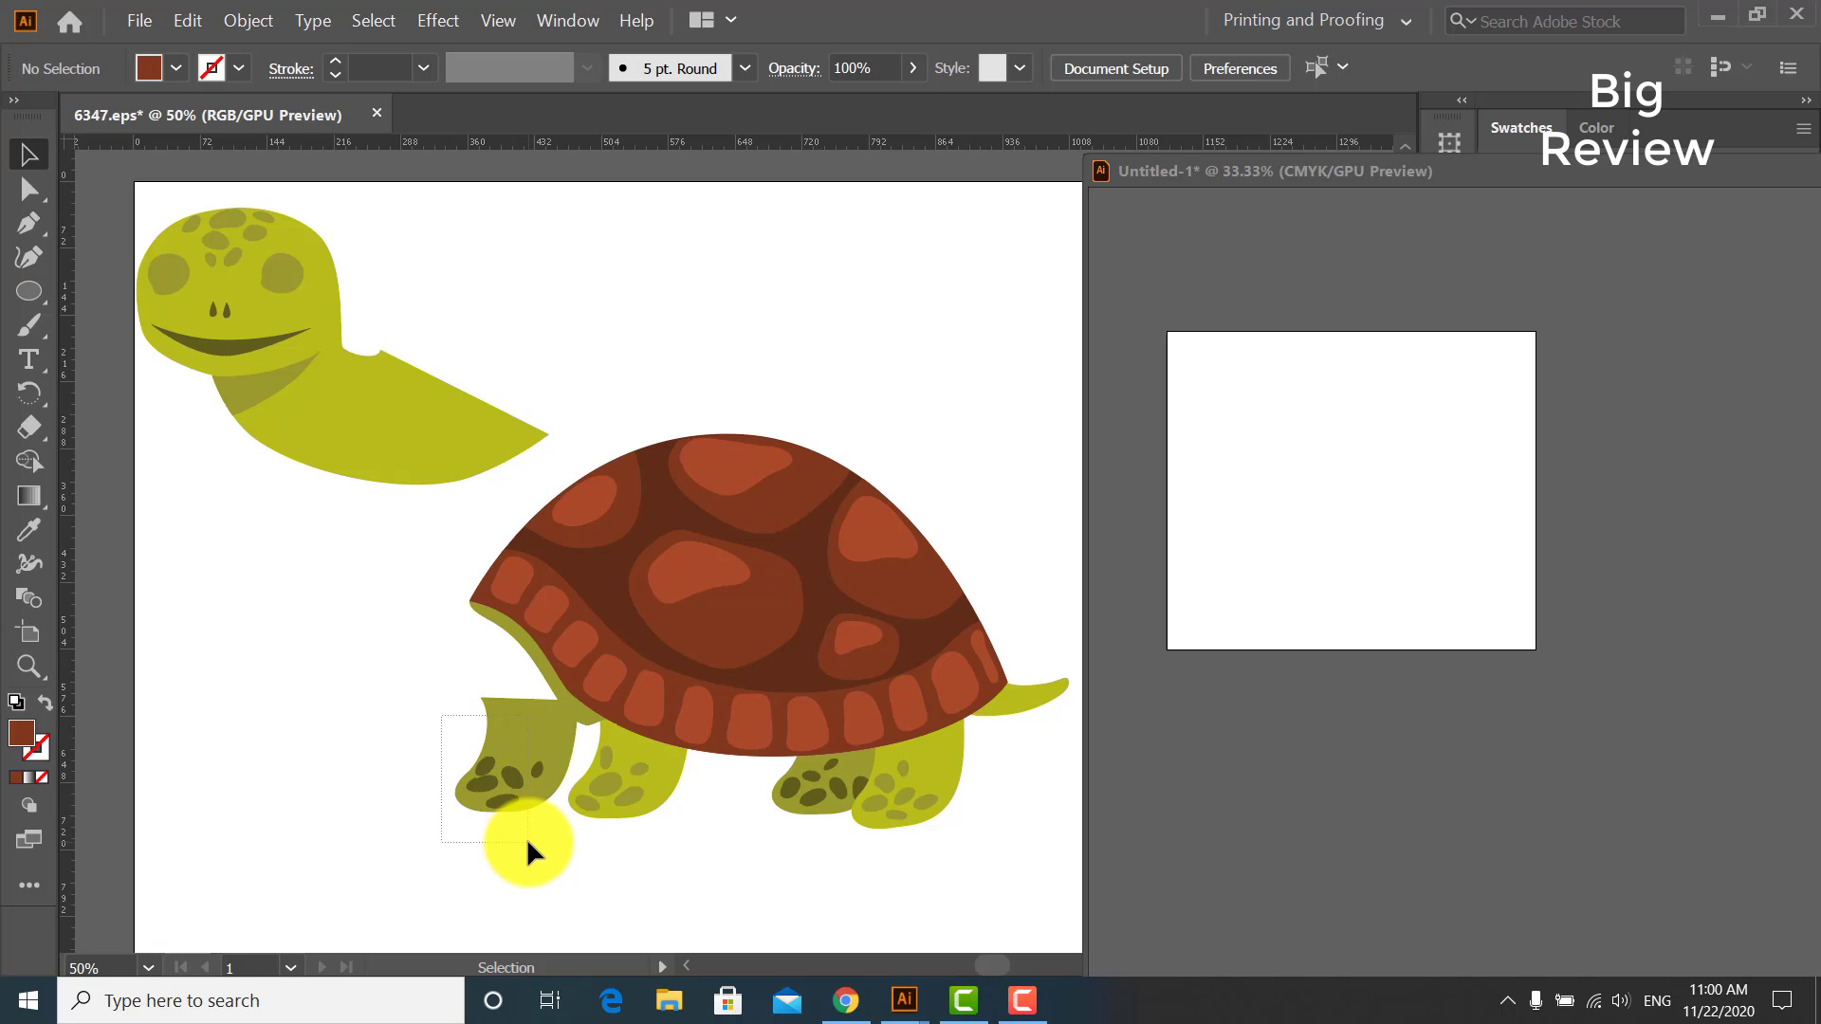
# - Move the dark front leg and the light front leg with their spots off the body, placing them separately at the artboard's lower left
pyautogui.moveTo(527, 796); pyautogui.dragTo(544, 856)
pyautogui.hotkey('ctrl', 'z')
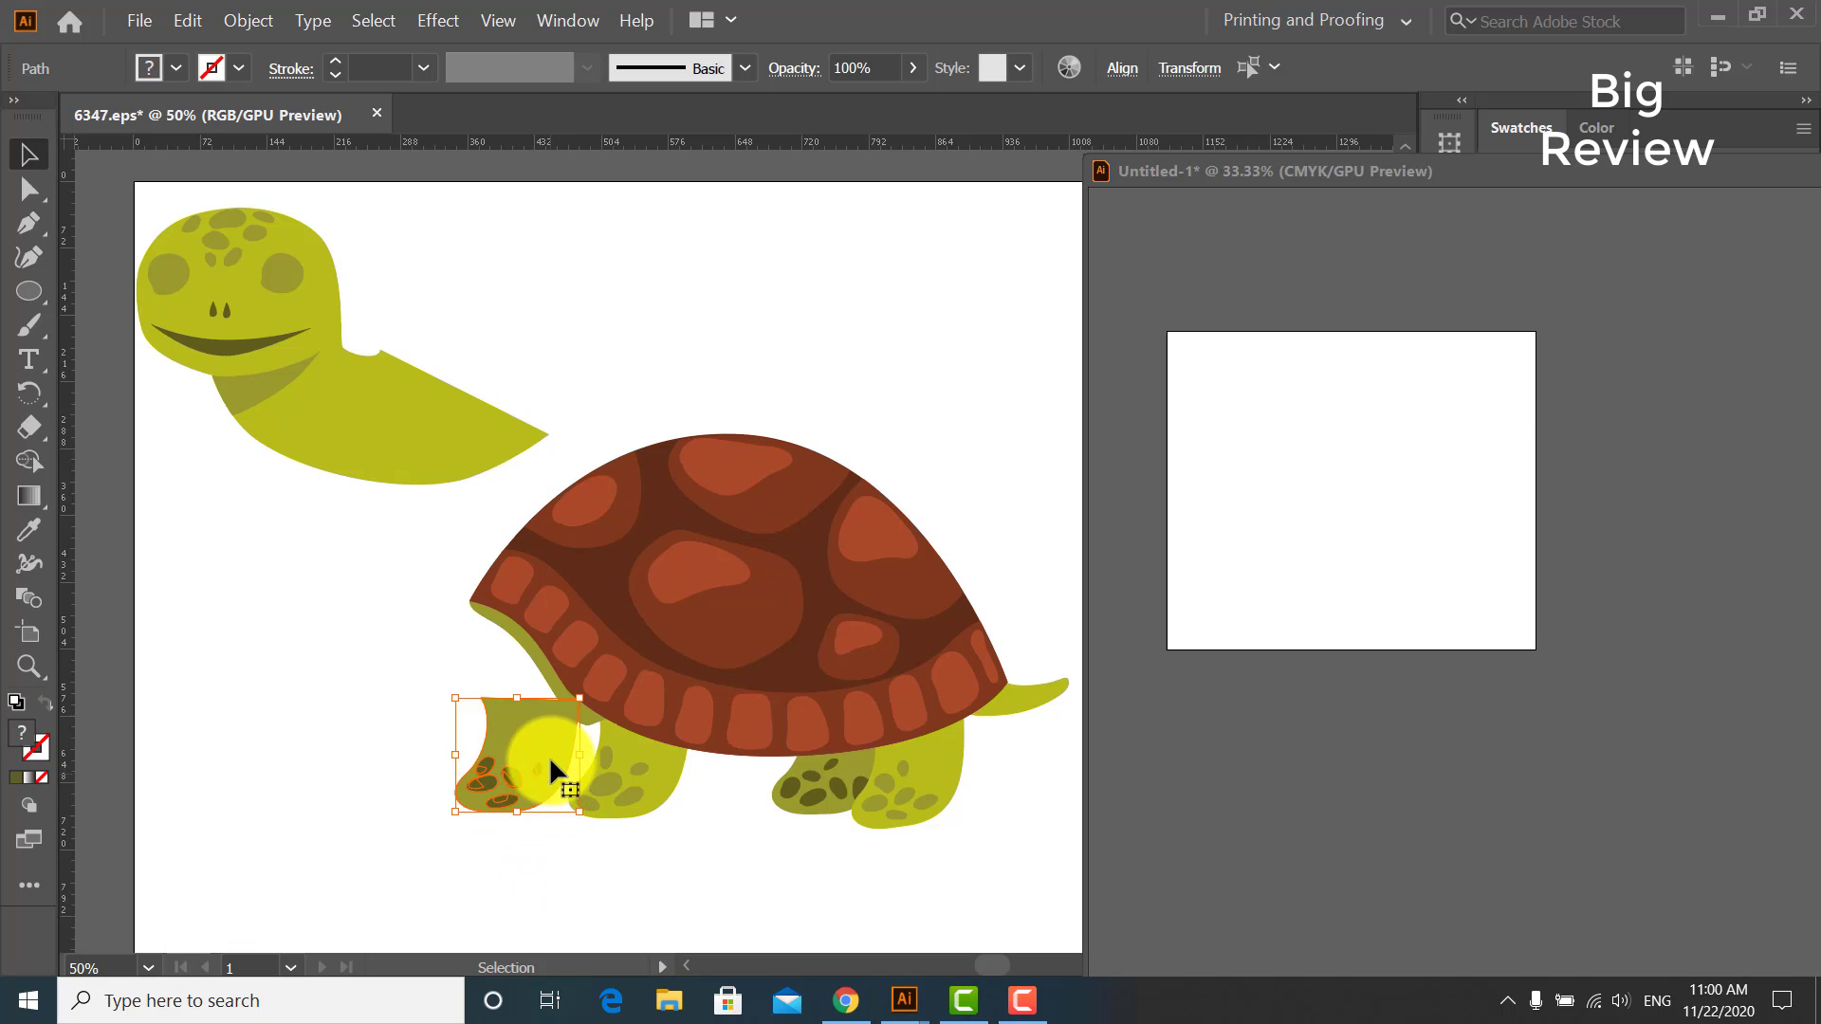
pyautogui.moveTo(549, 755); pyautogui.dragTo(290, 656)
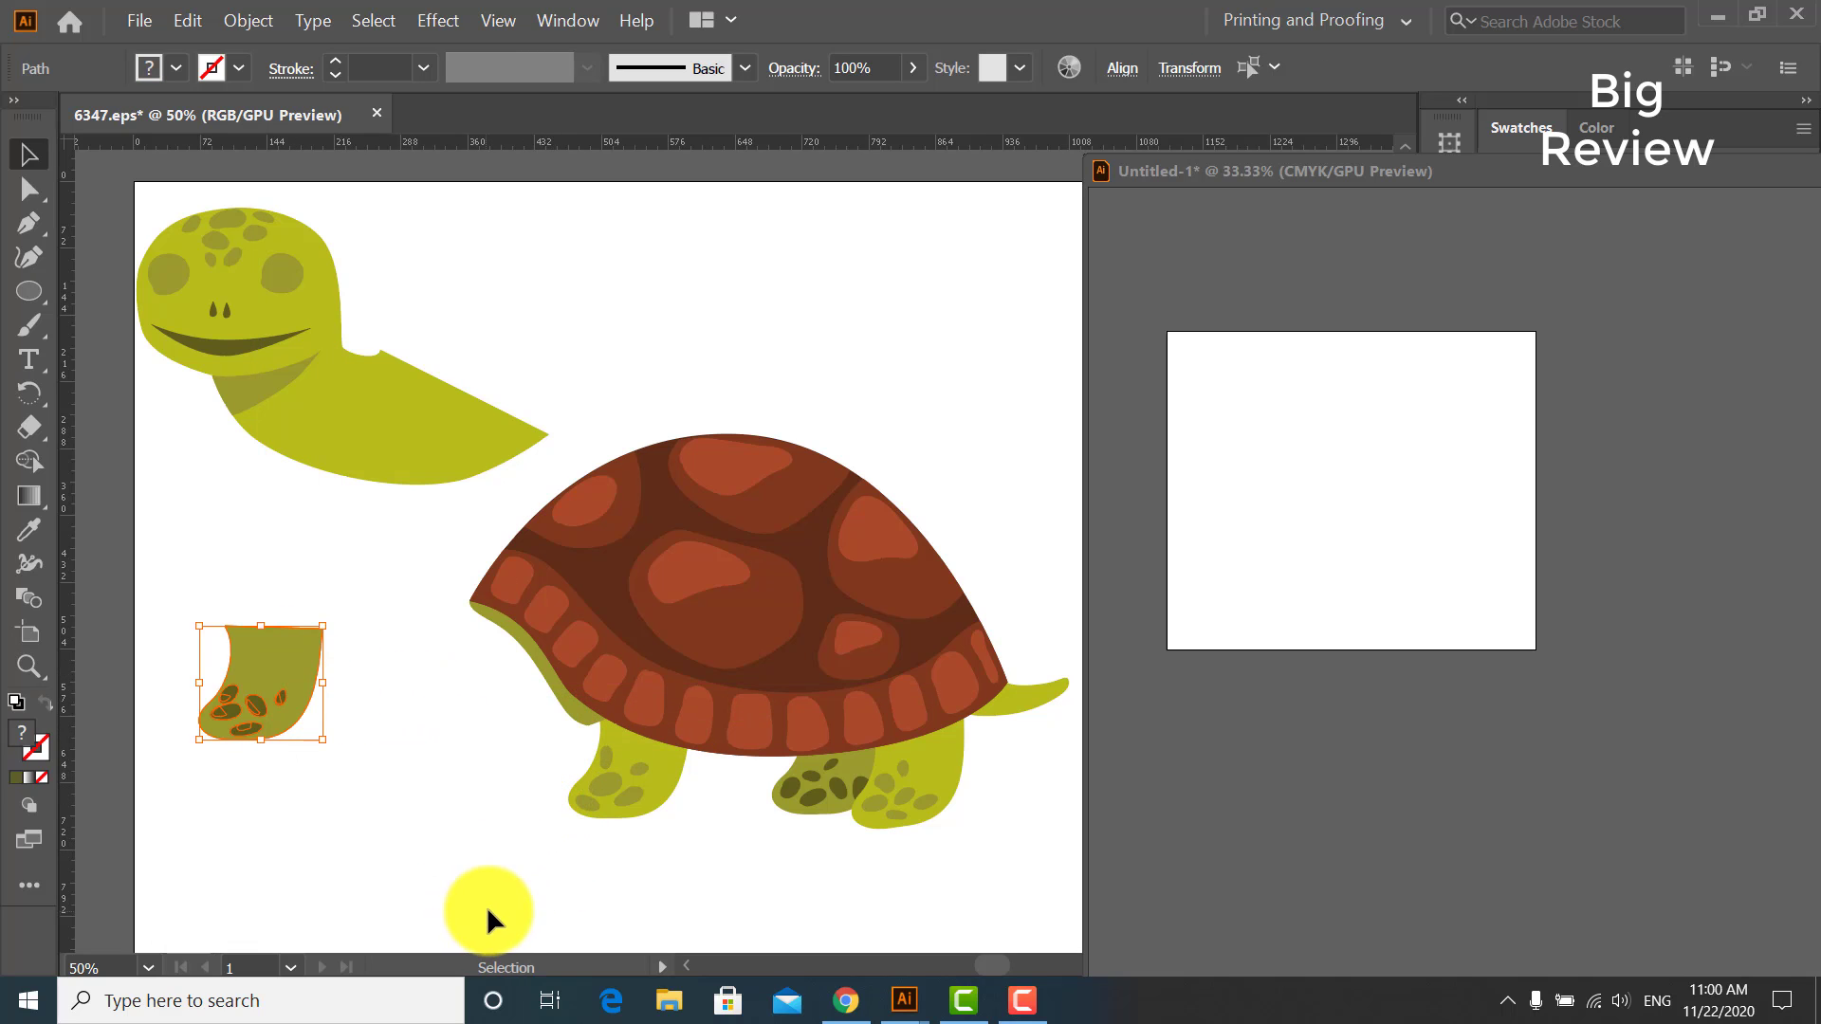
pyautogui.click(702, 863)
pyautogui.moveTo(596, 773); pyautogui.dragTo(398, 831)
pyautogui.click(713, 861)
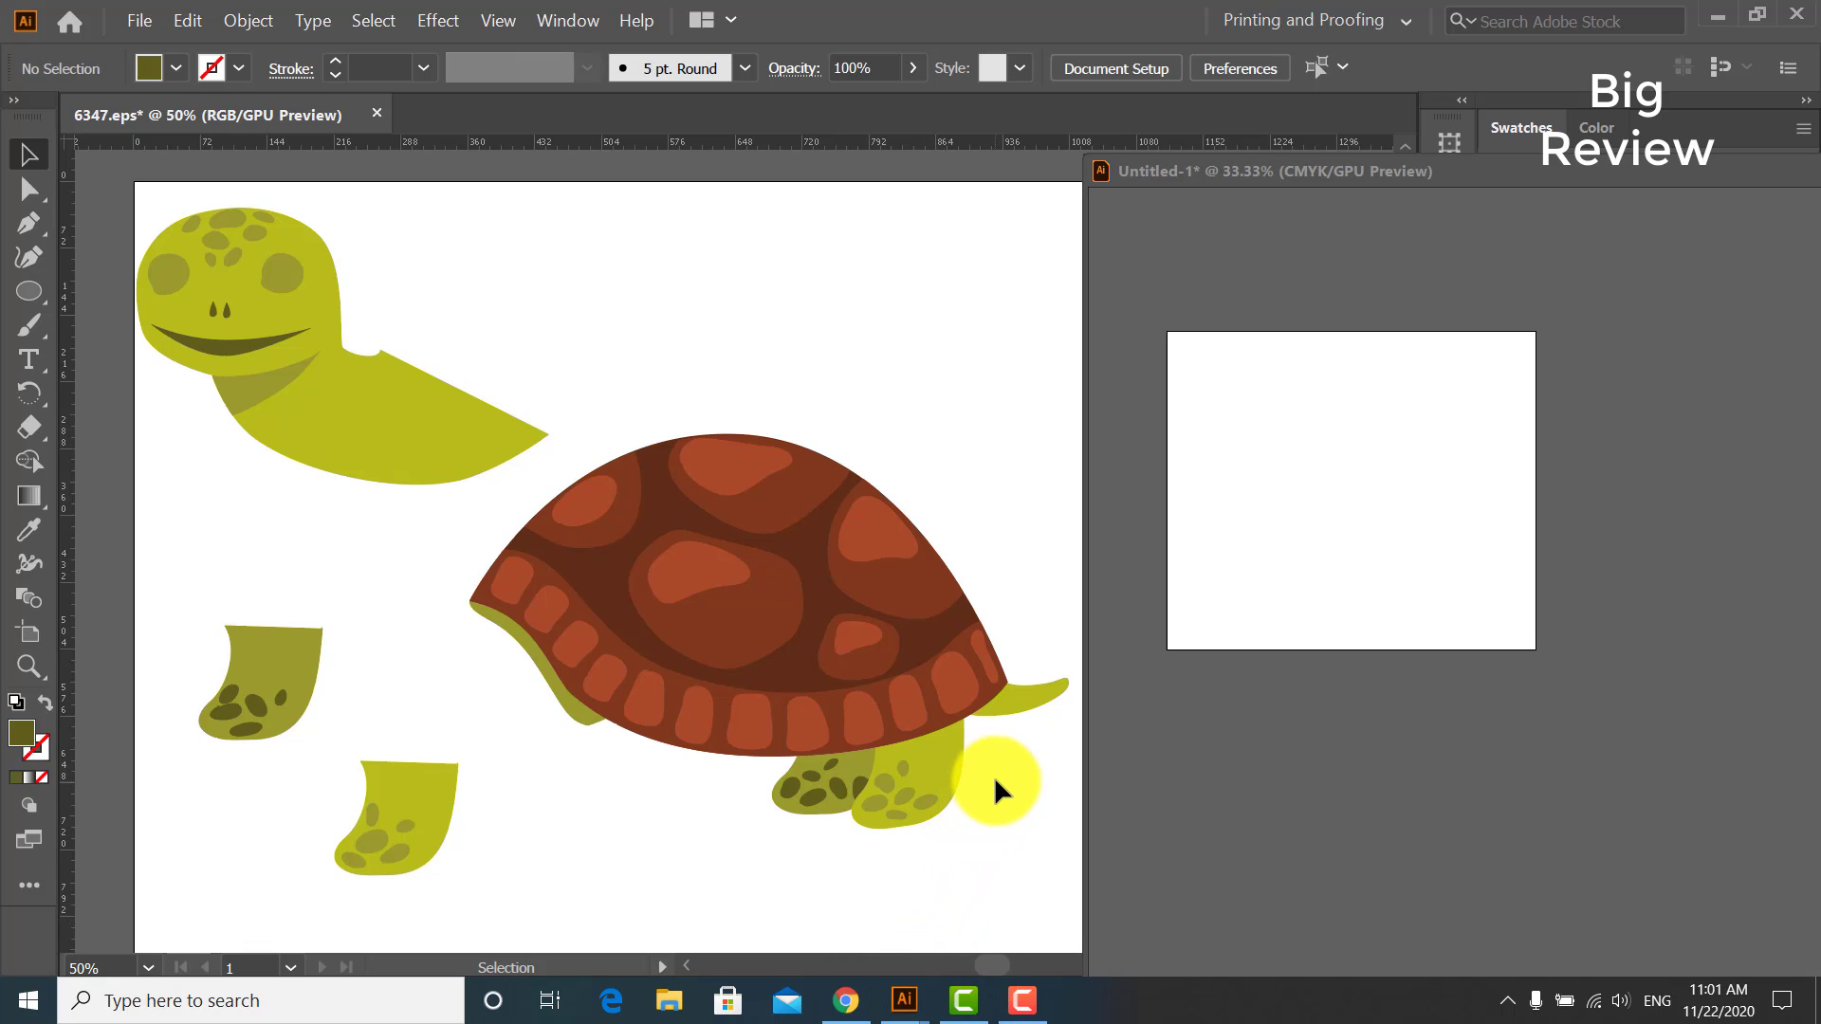
pyautogui.moveTo(876, 842); pyautogui.dragTo(672, 868)
pyautogui.click(975, 834)
pyautogui.click(858, 832)
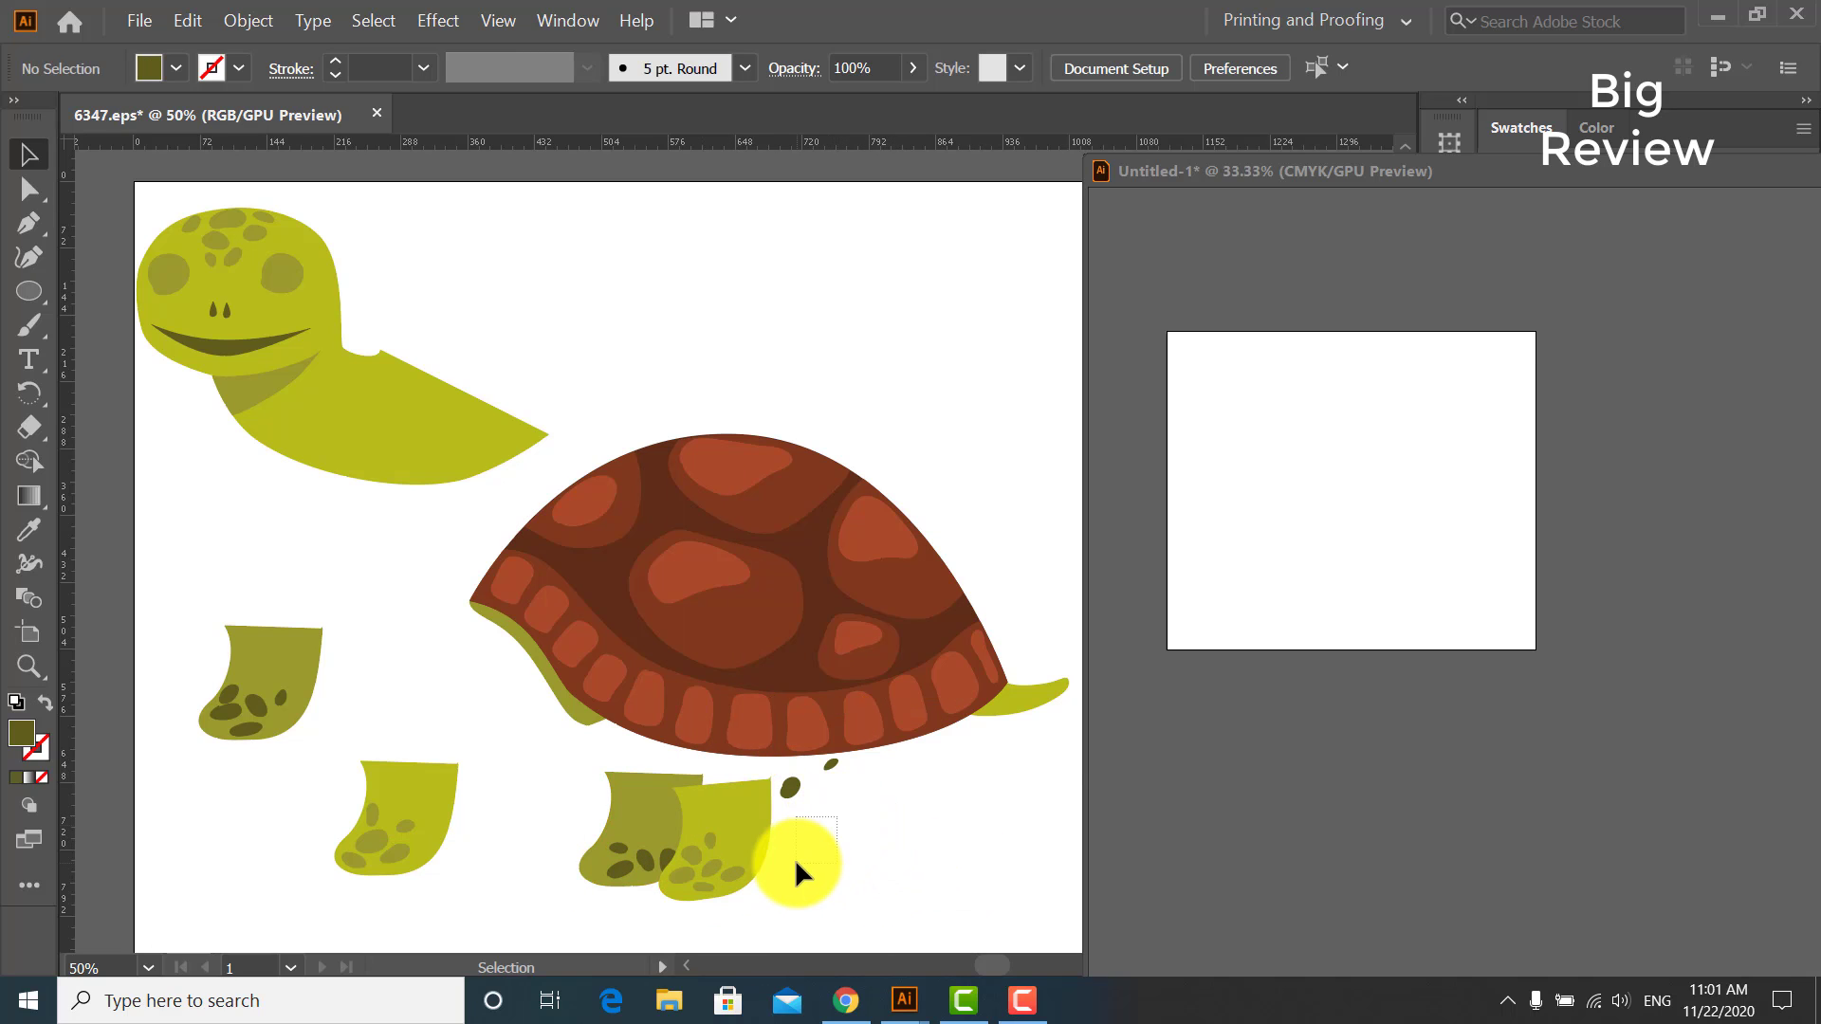
pyautogui.hotkey('ctrl', 'z')
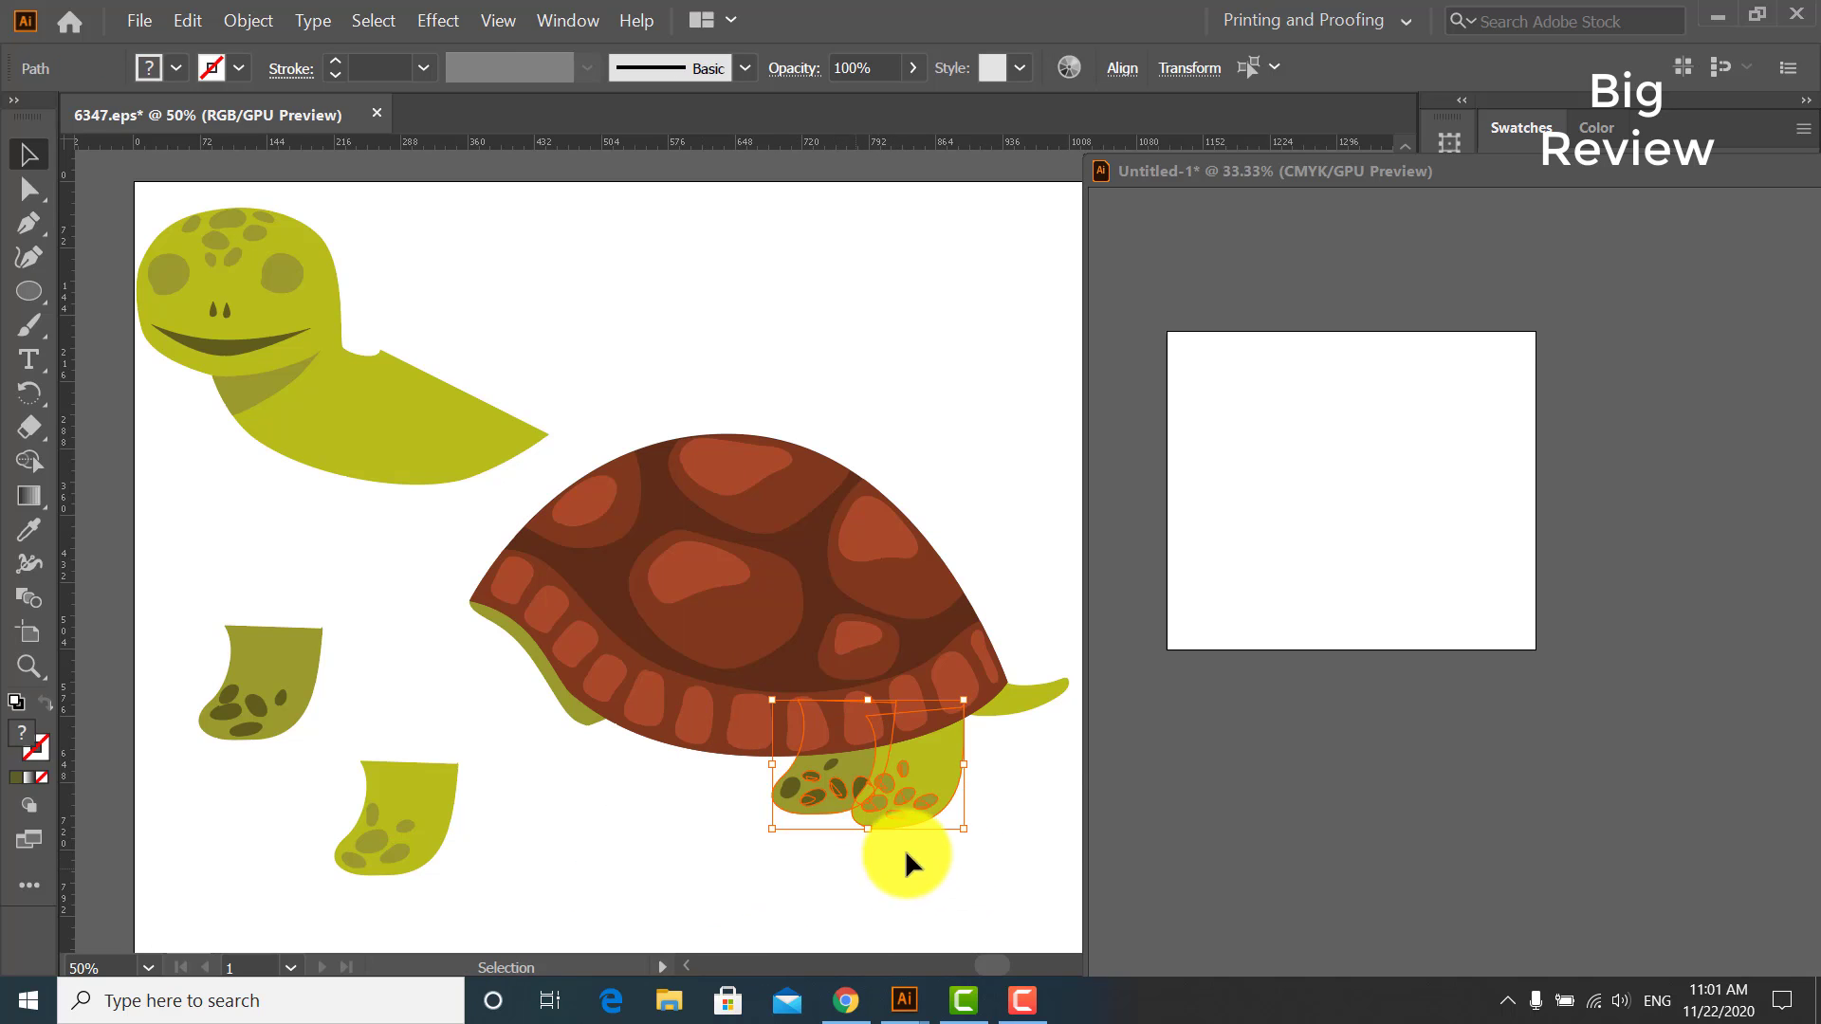
# - Move both hind legs with all their spots below the shell, and place the light one apart from the dark one
pyautogui.click(933, 806)
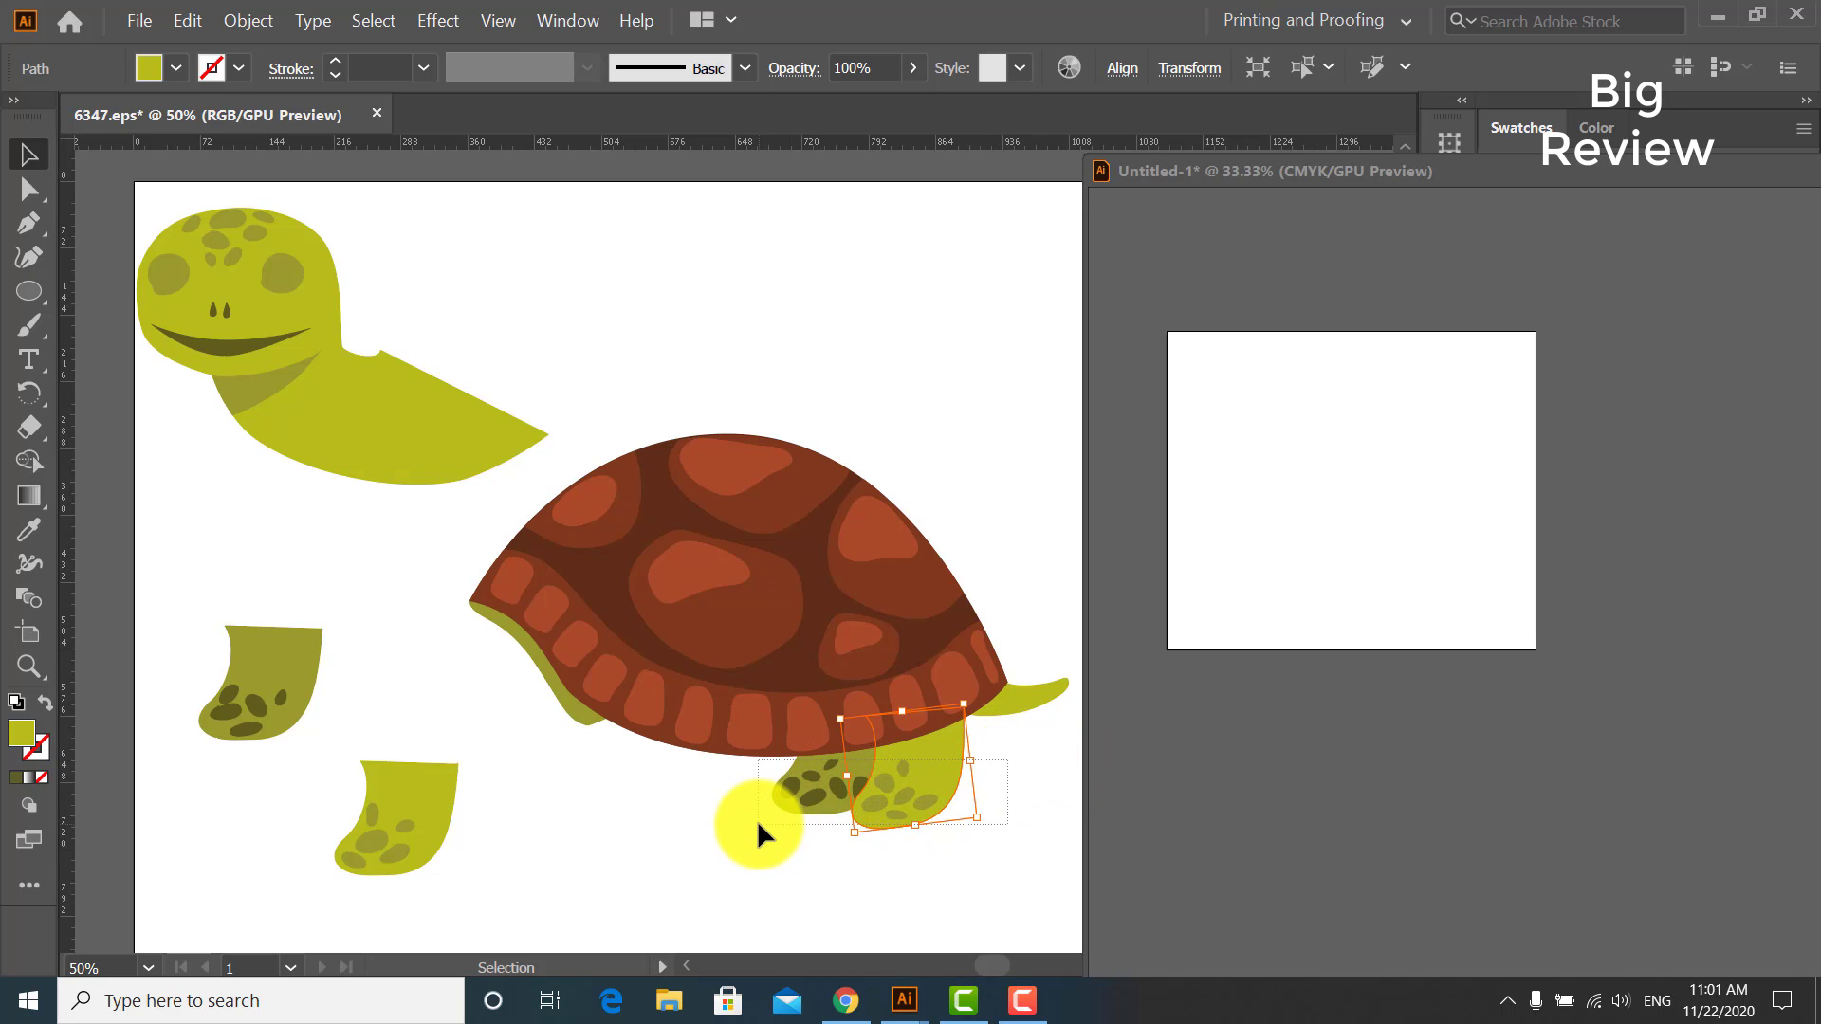
pyautogui.moveTo(770, 823); pyautogui.dragTo(679, 902)
pyautogui.click(804, 823)
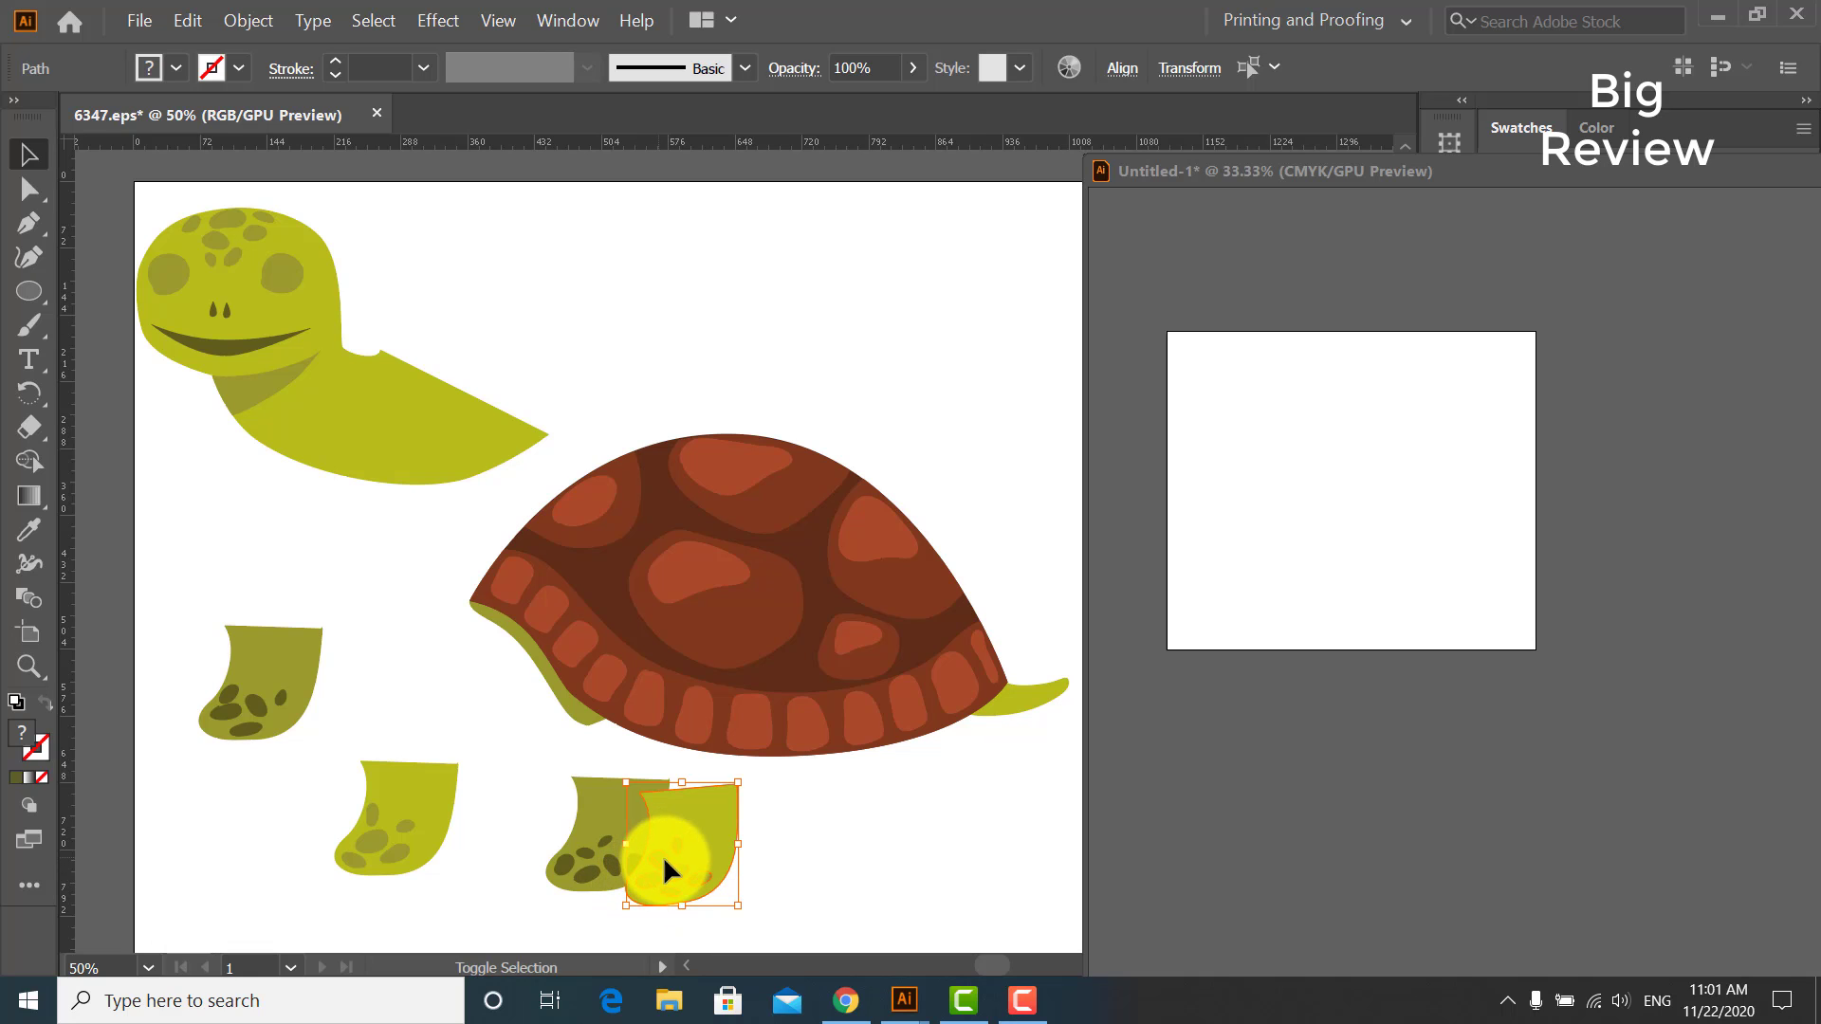
pyautogui.moveTo(663, 855); pyautogui.dragTo(799, 863)
pyautogui.click(986, 858)
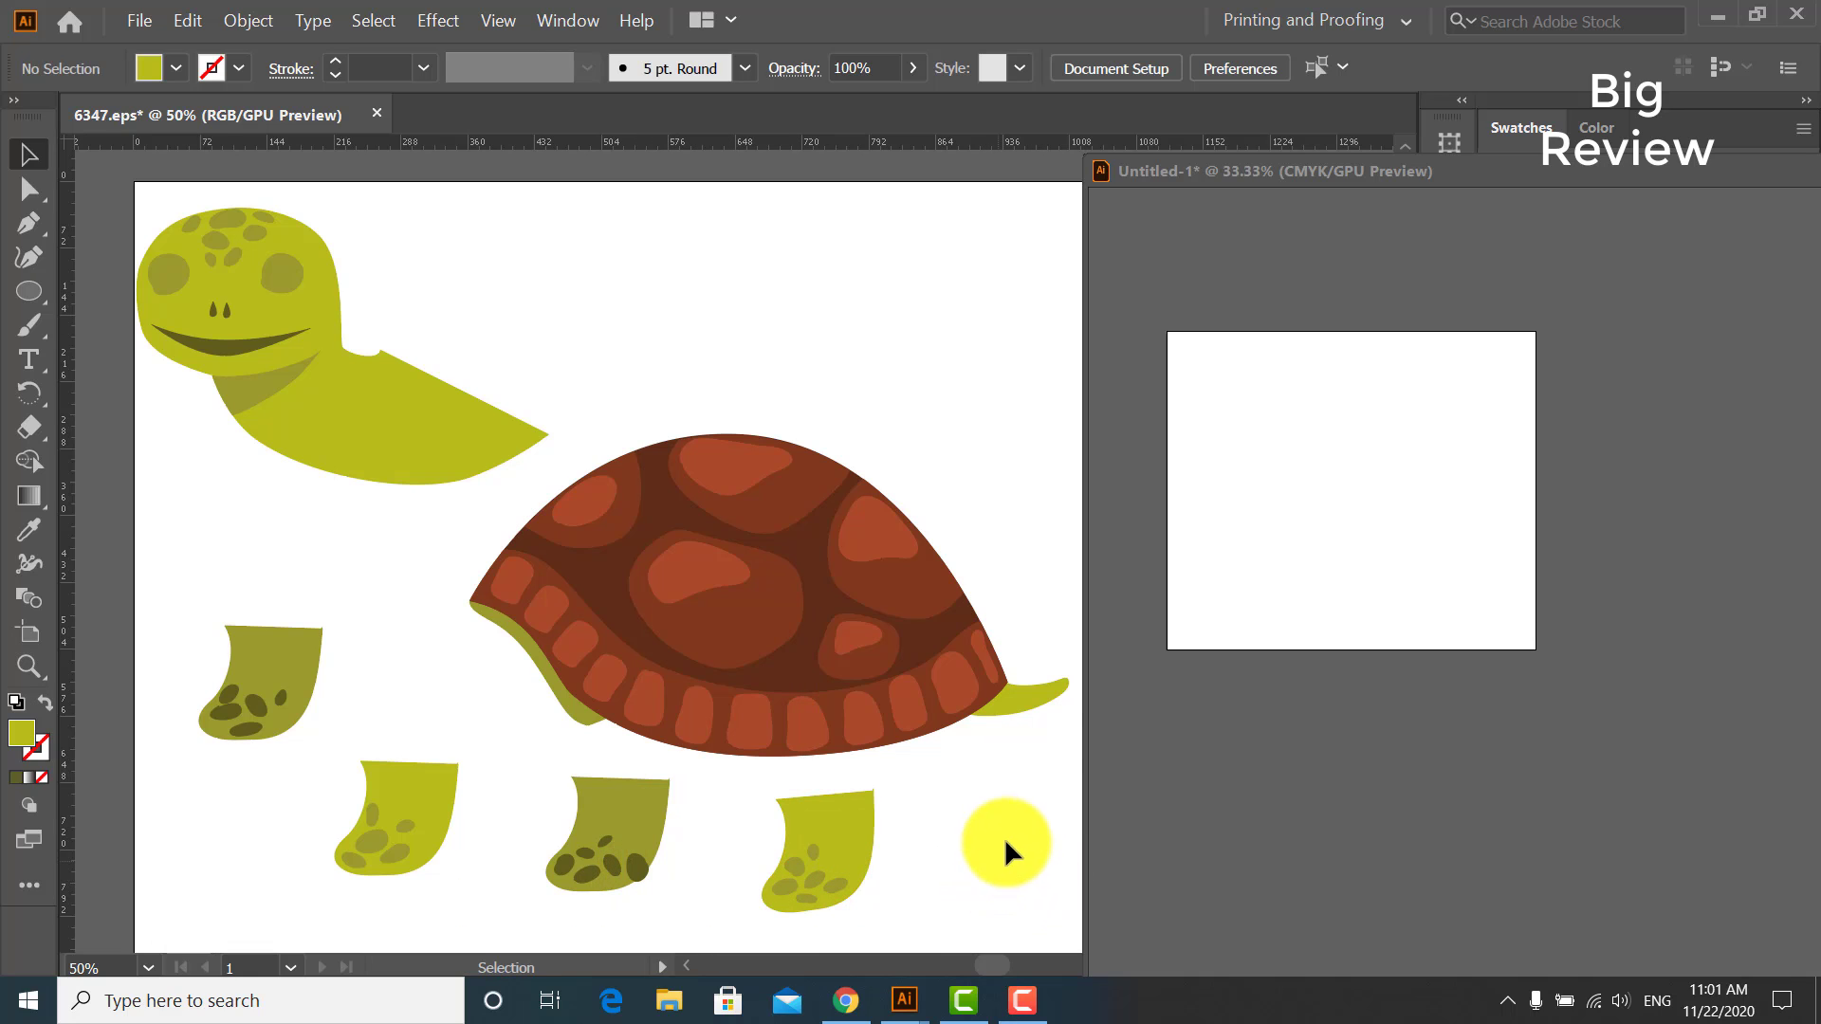
# - Move the tail off the shell to the empty area beside the light hind leg
pyautogui.doubleClick(1022, 698)
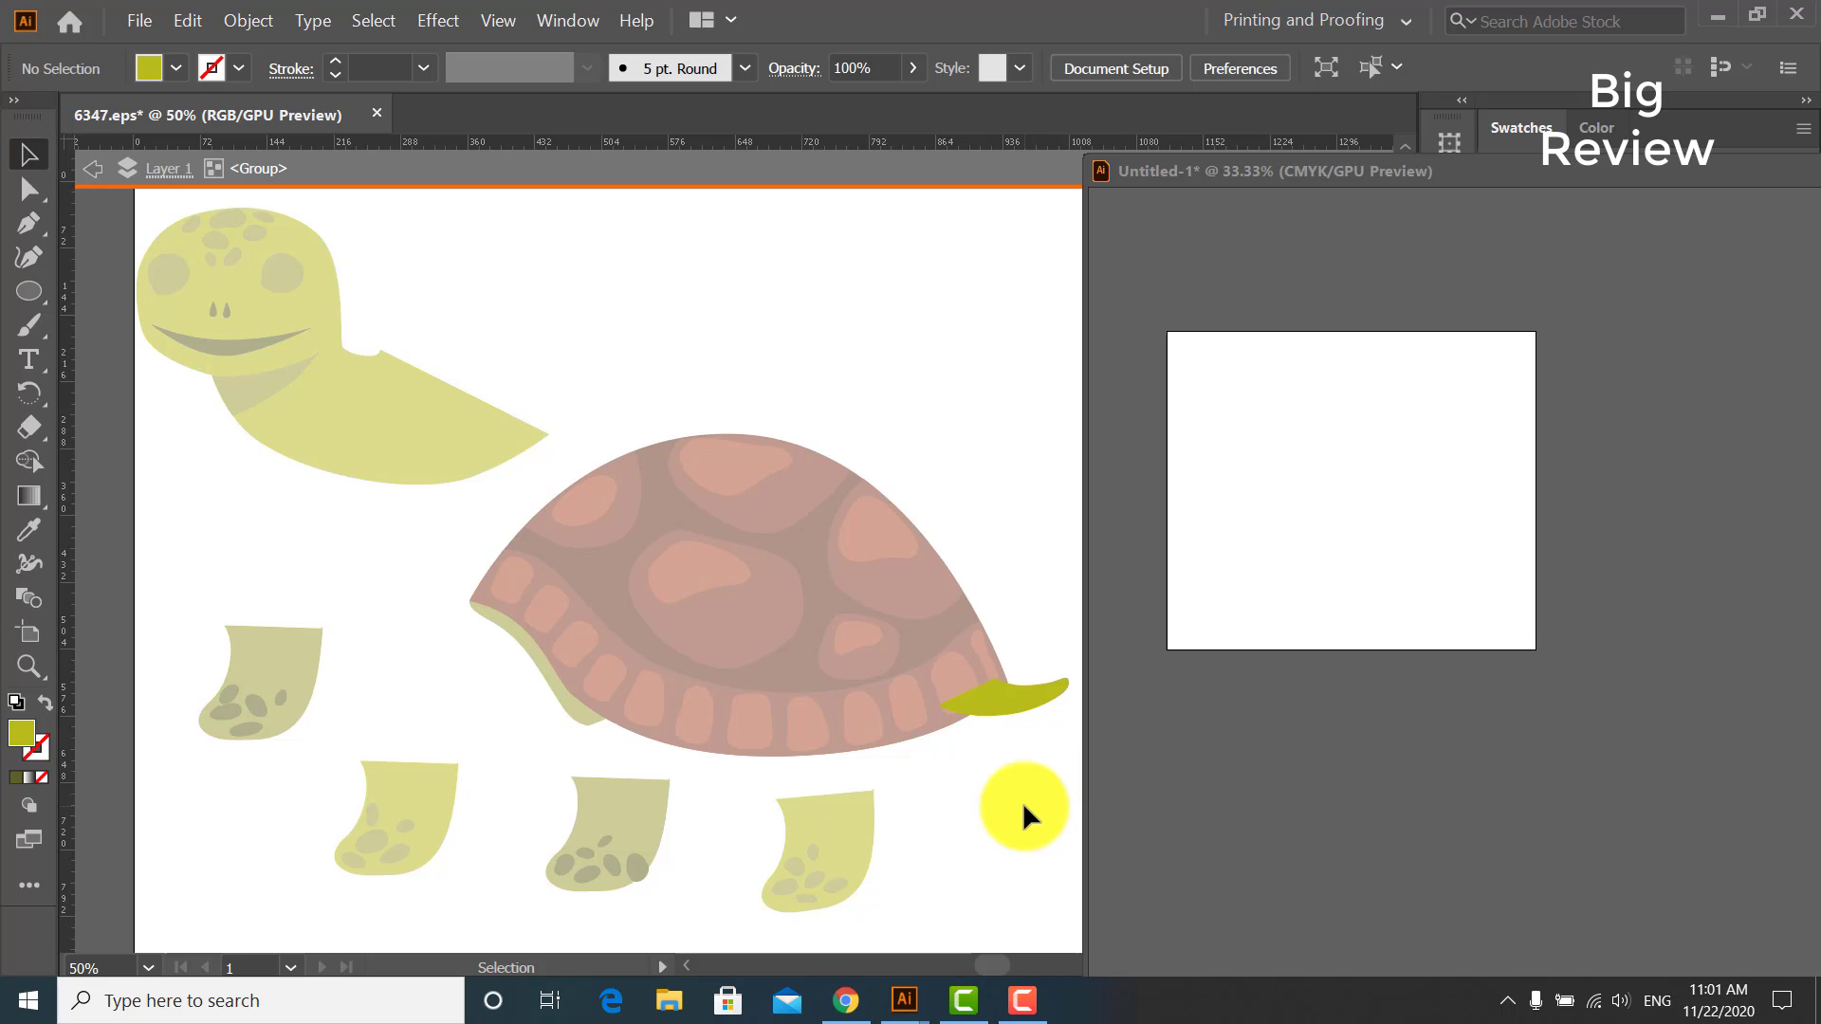
pyautogui.click(91, 170)
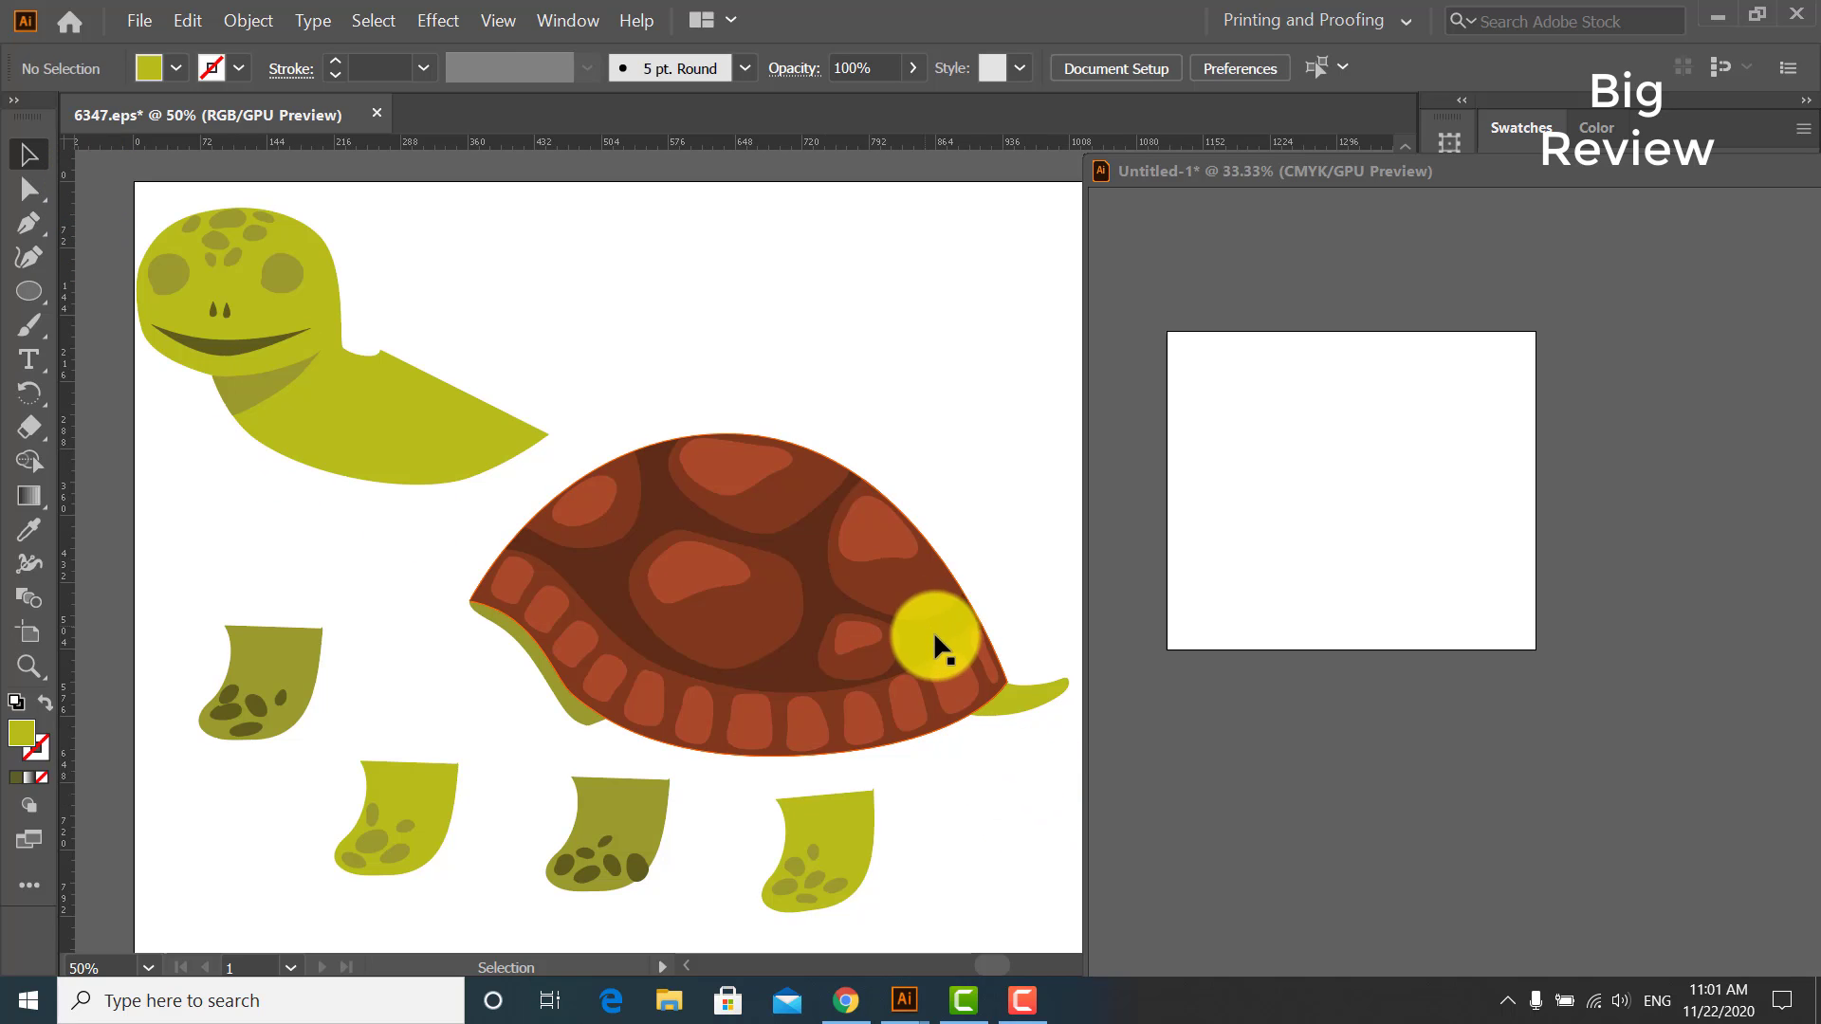
pyautogui.moveTo(1027, 704); pyautogui.dragTo(1017, 794)
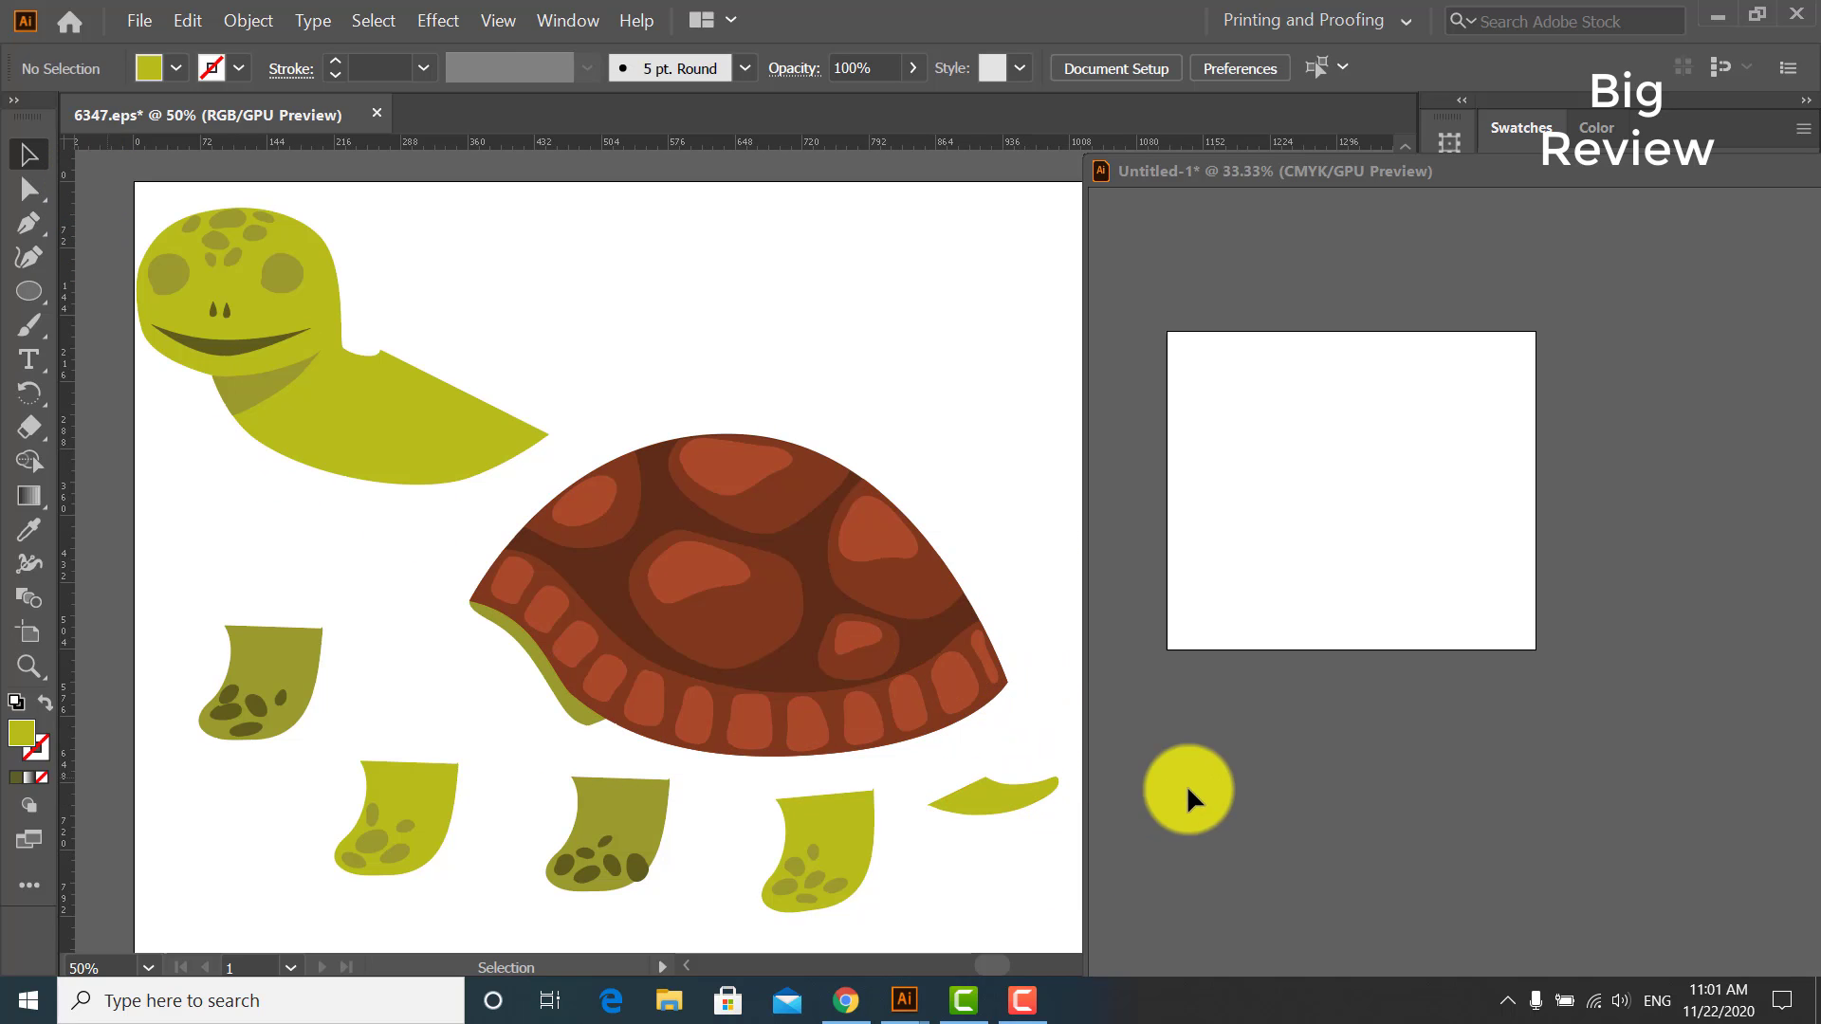
pyautogui.click(1134, 802)
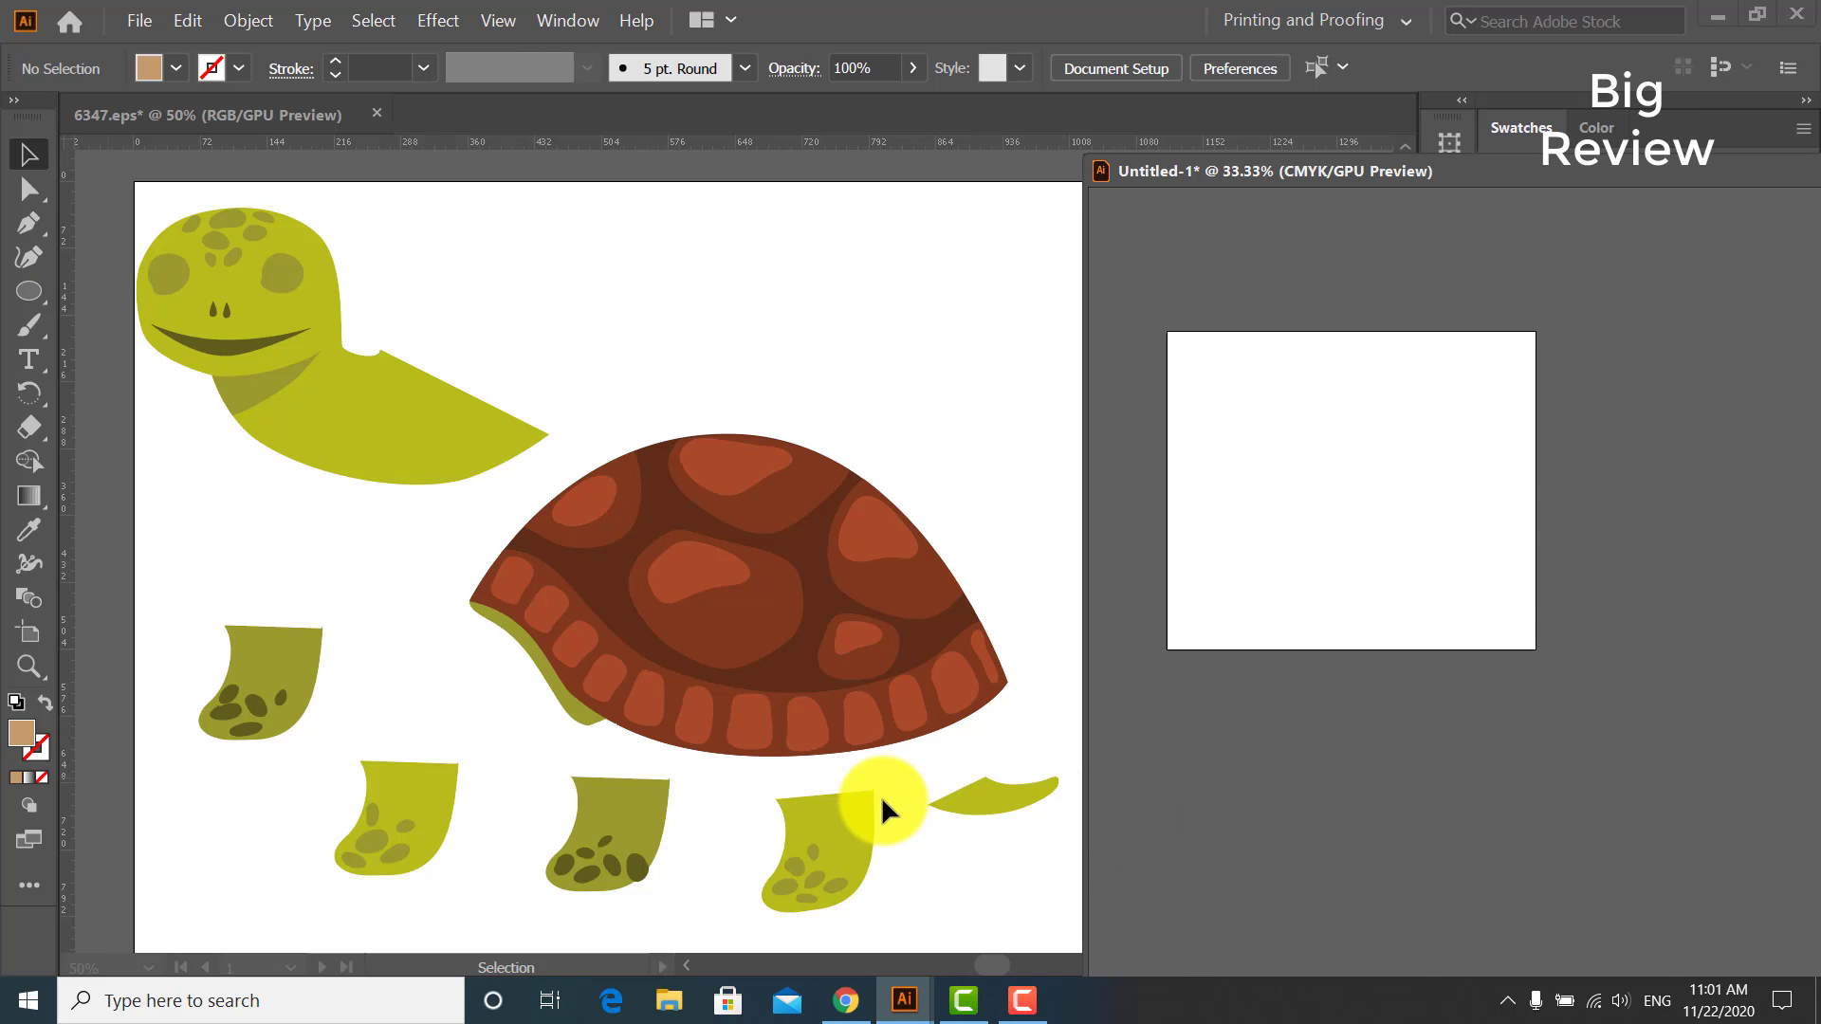
pyautogui.click(982, 453)
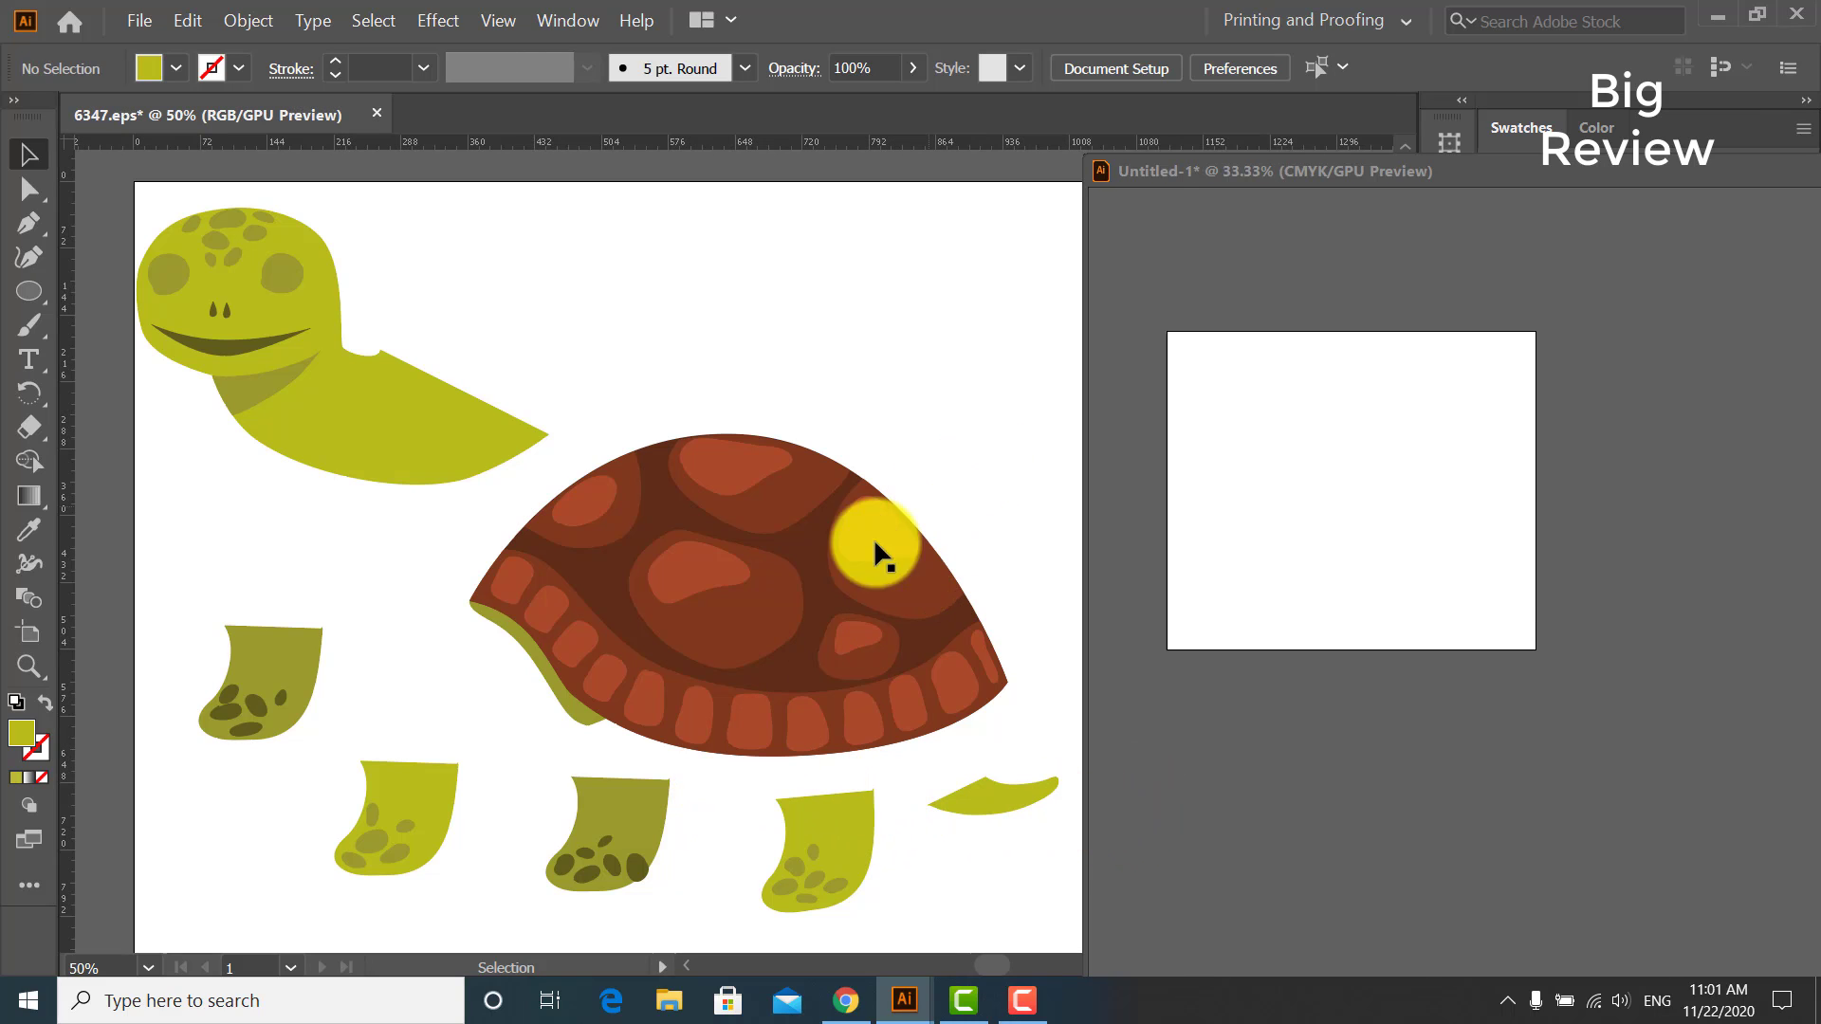
# - Copy the complete shell, including its patches, rim and green underside, onto the artboard of the Untitled-1 document
pyautogui.moveTo(914, 436); pyautogui.dragTo(657, 670)
pyautogui.click(1128, 501)
pyautogui.click(1026, 602)
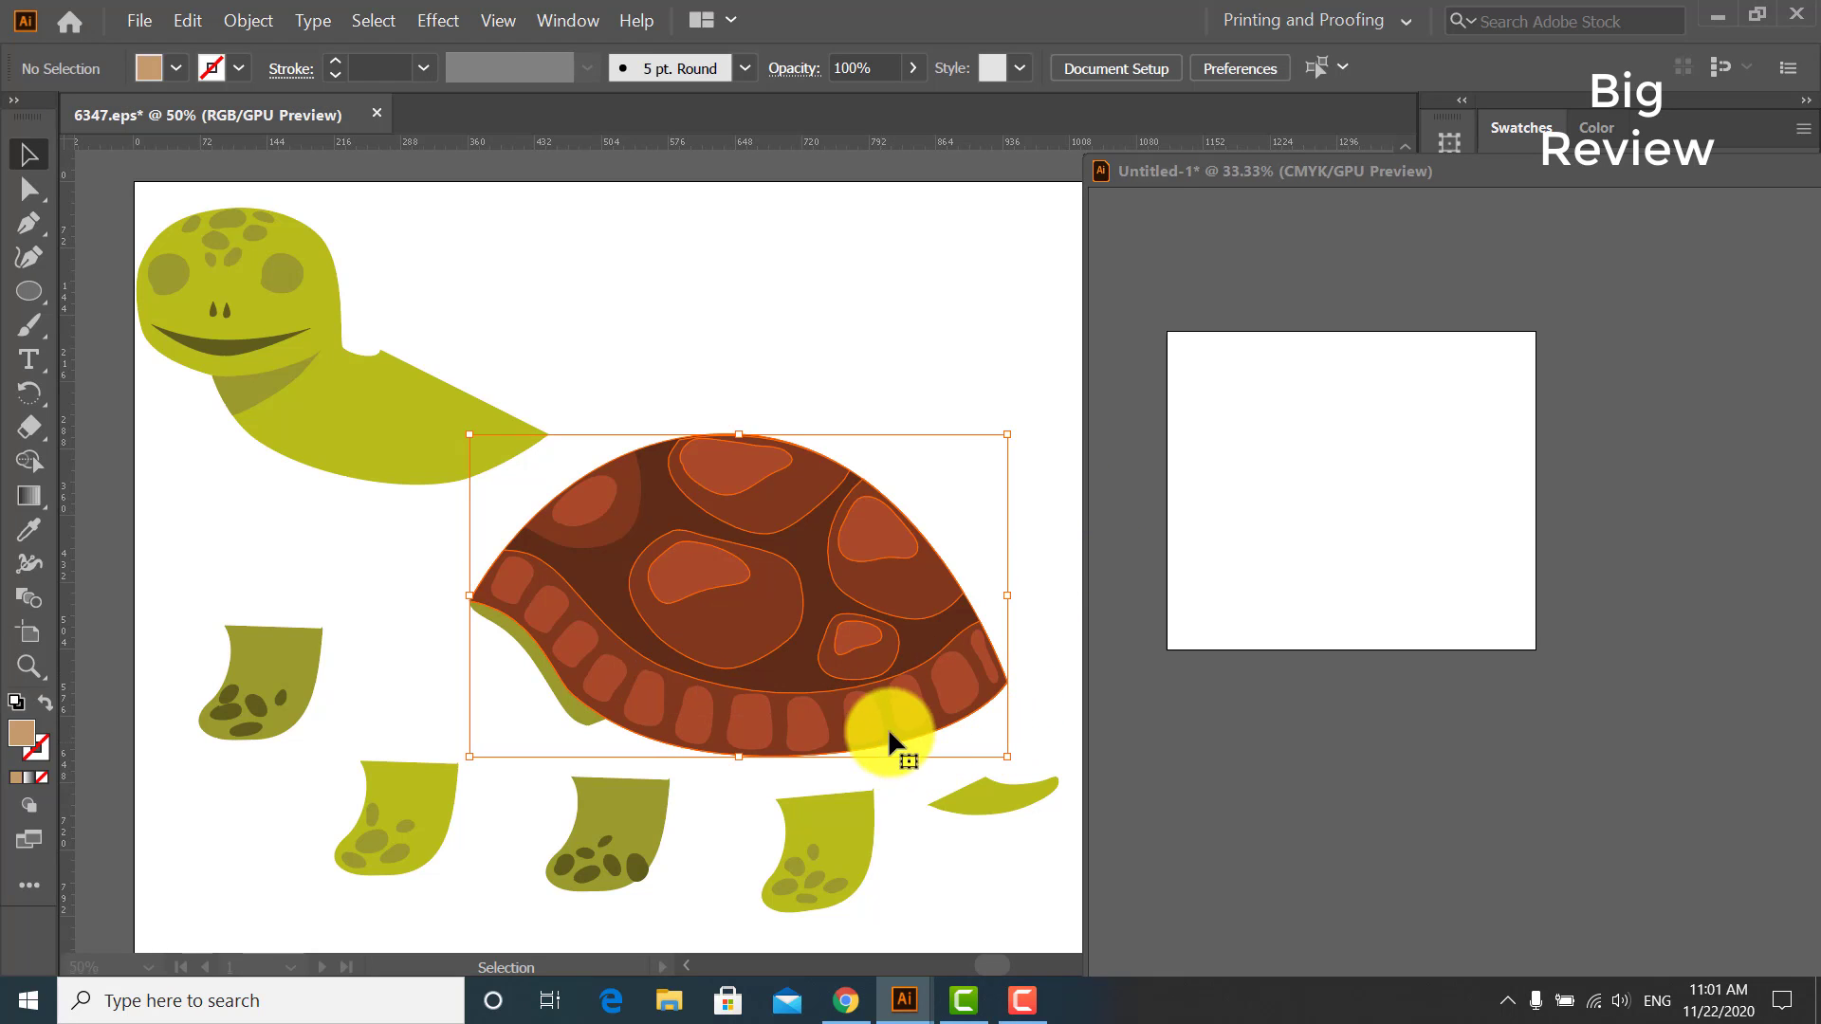
pyautogui.moveTo(1051, 349); pyautogui.dragTo(561, 720)
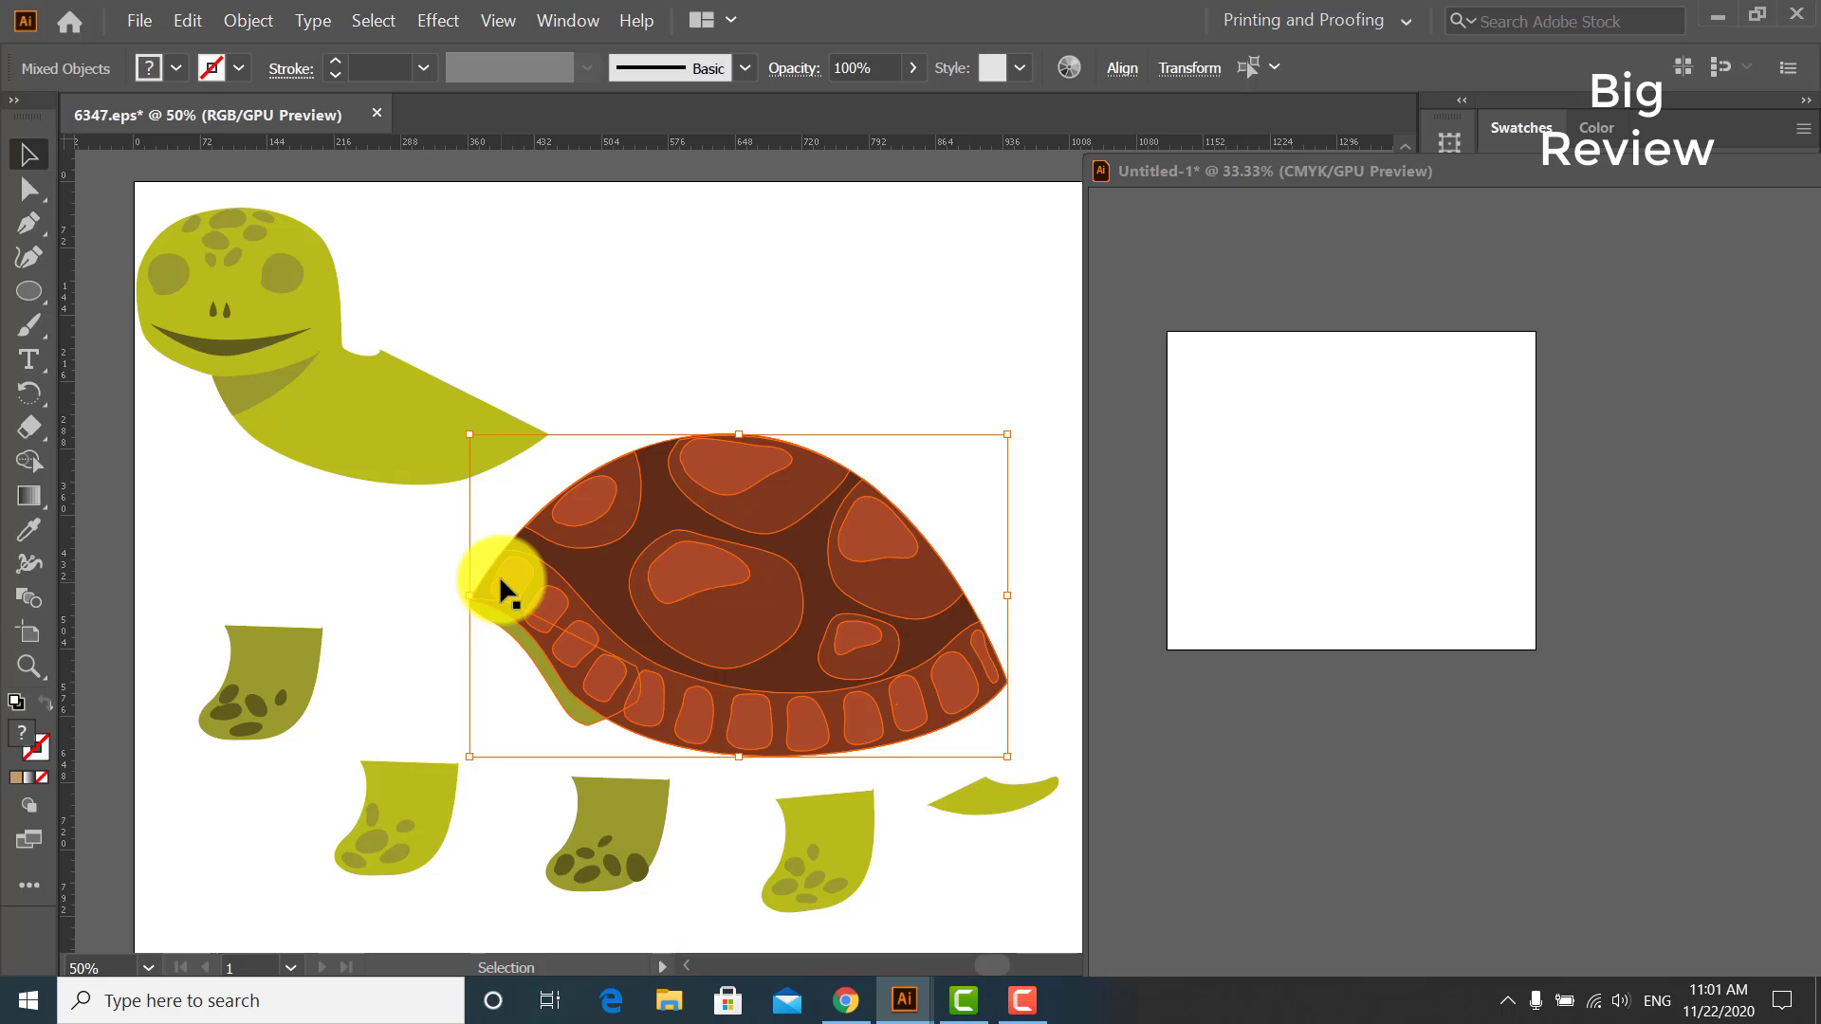
pyautogui.moveTo(555, 607); pyautogui.dragTo(1339, 512)
pyautogui.click(1663, 545)
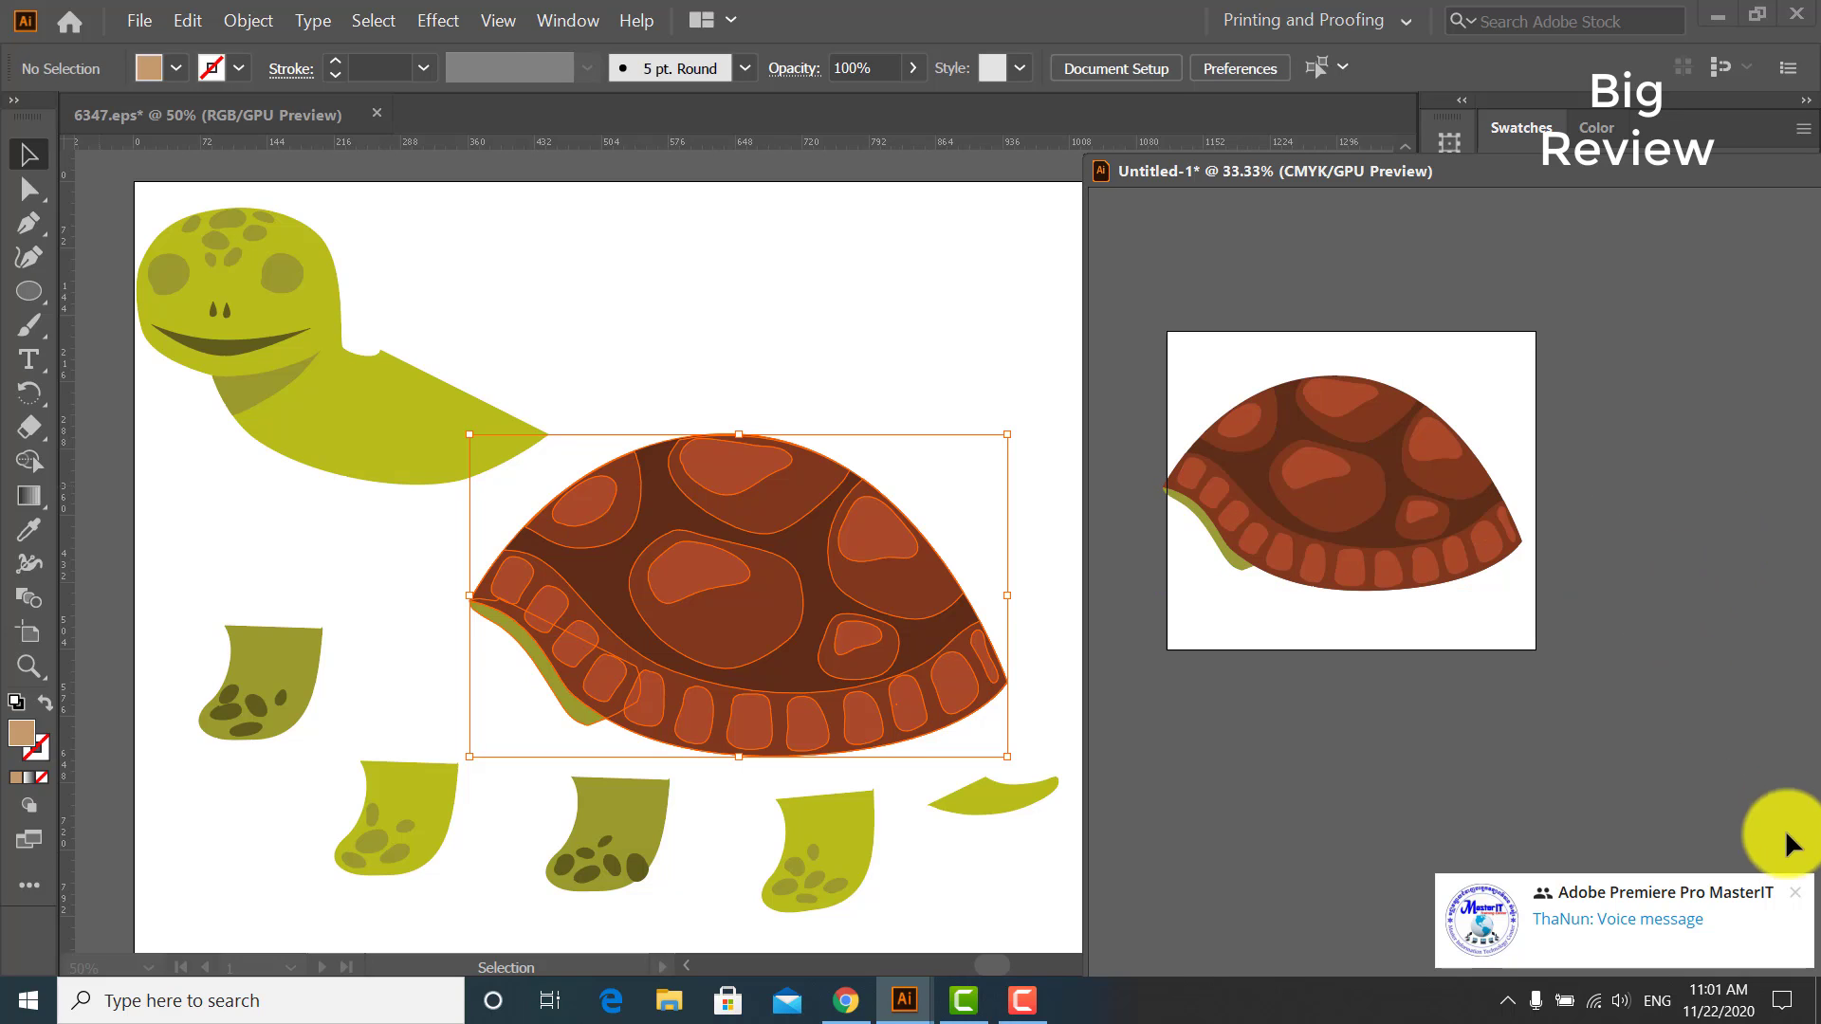
pyautogui.click(1794, 893)
# - Export the shell document to the Turtle folder as a PNG named Hip, at Medium (150 ppi) resolution with a transparent background
pyautogui.moveTo(1430, 171); pyautogui.dragTo(919, 203)
pyautogui.click(140, 21)
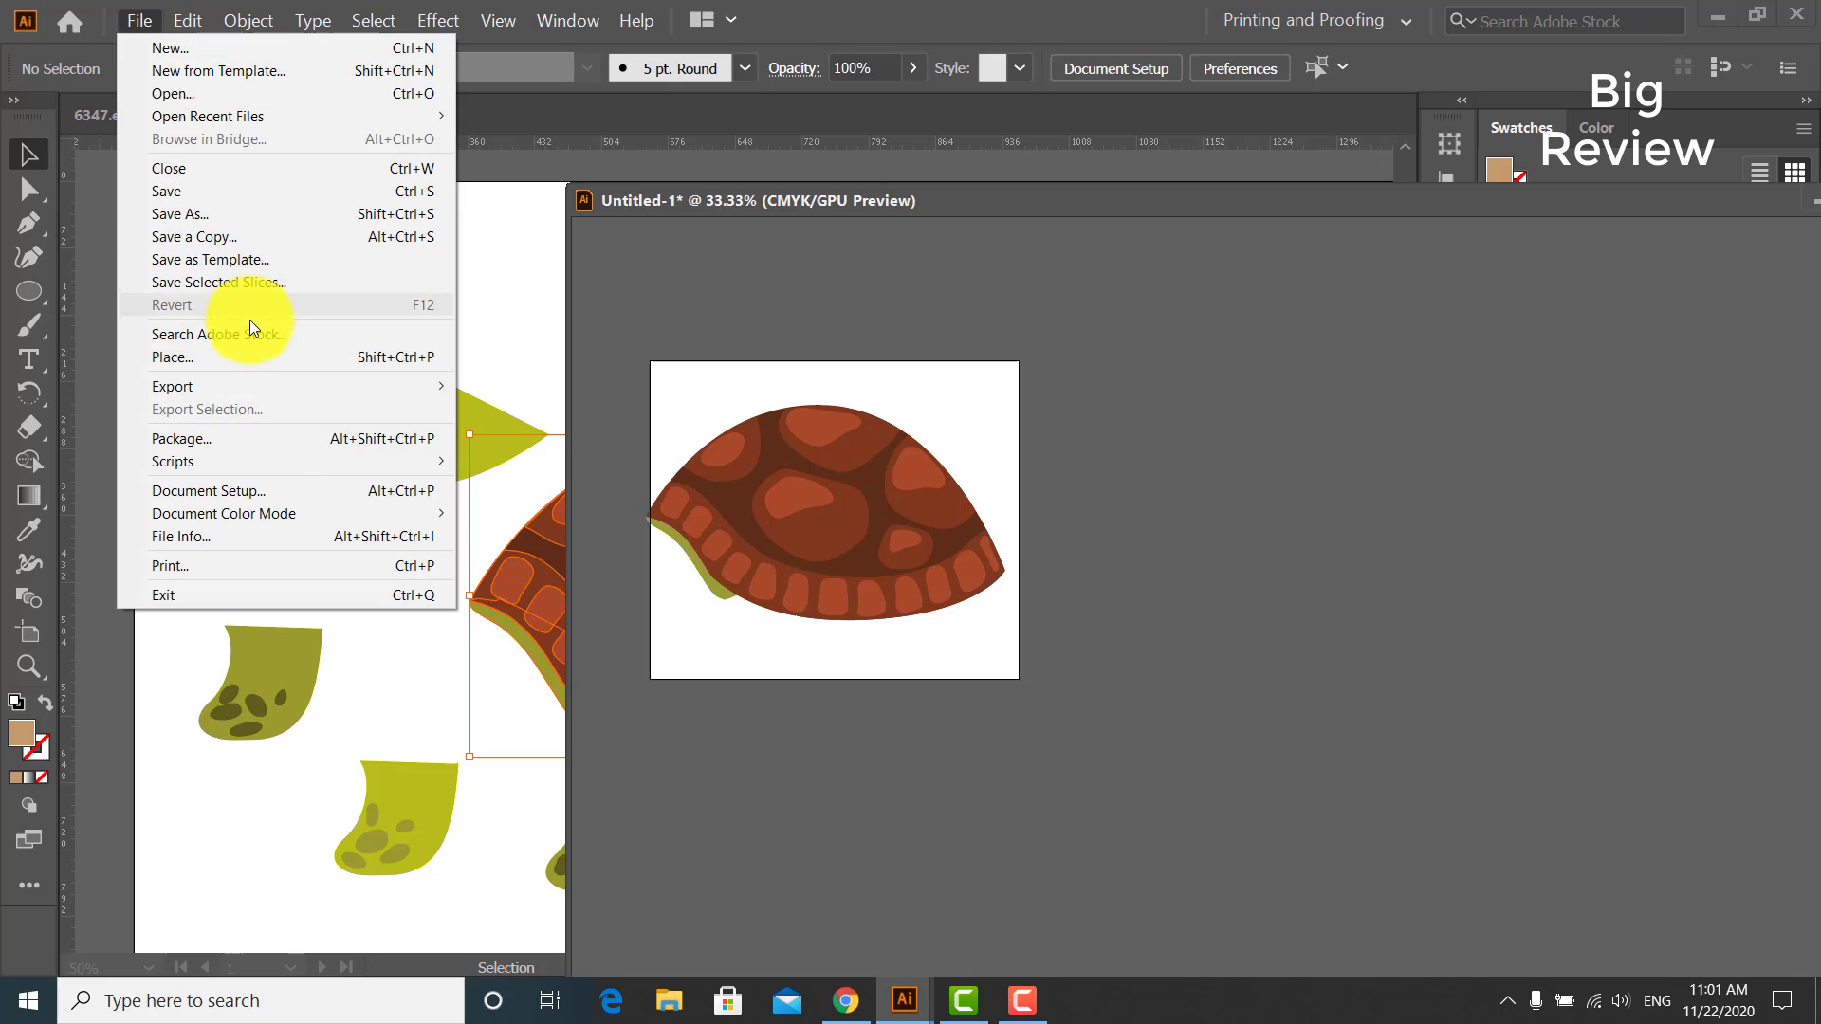
pyautogui.moveTo(242, 384)
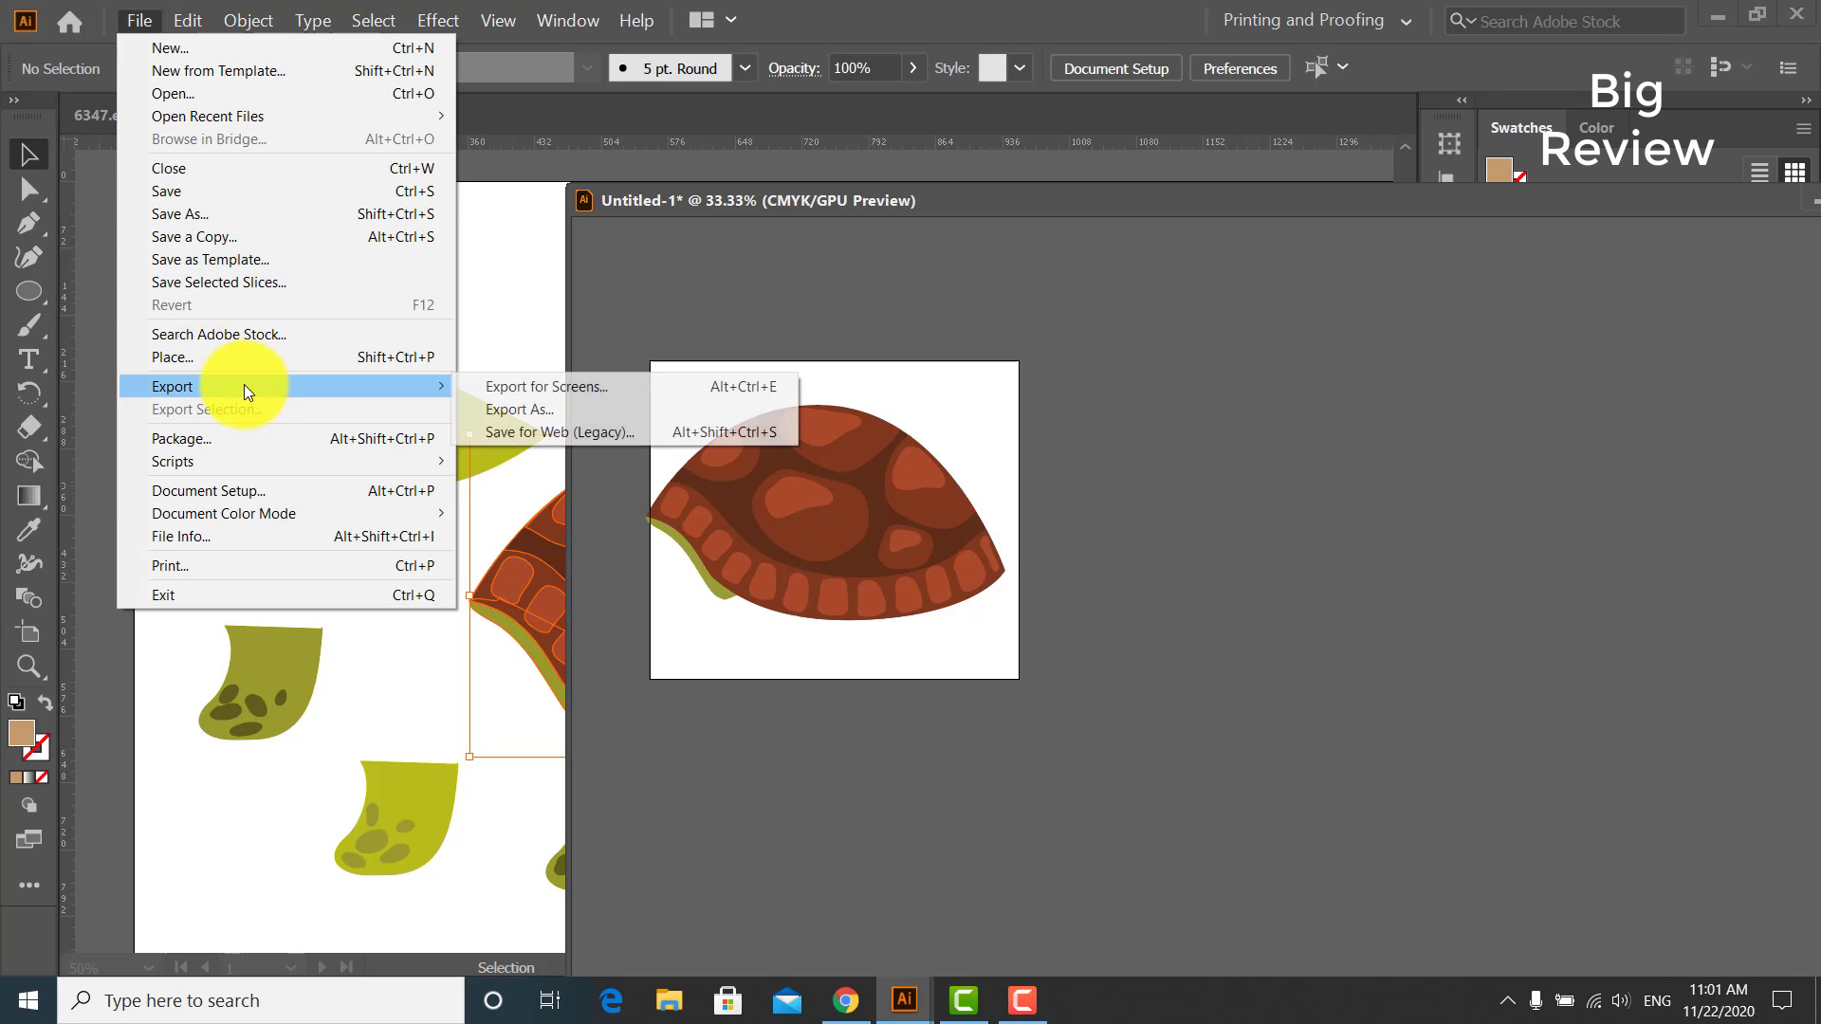
pyautogui.click(561, 408)
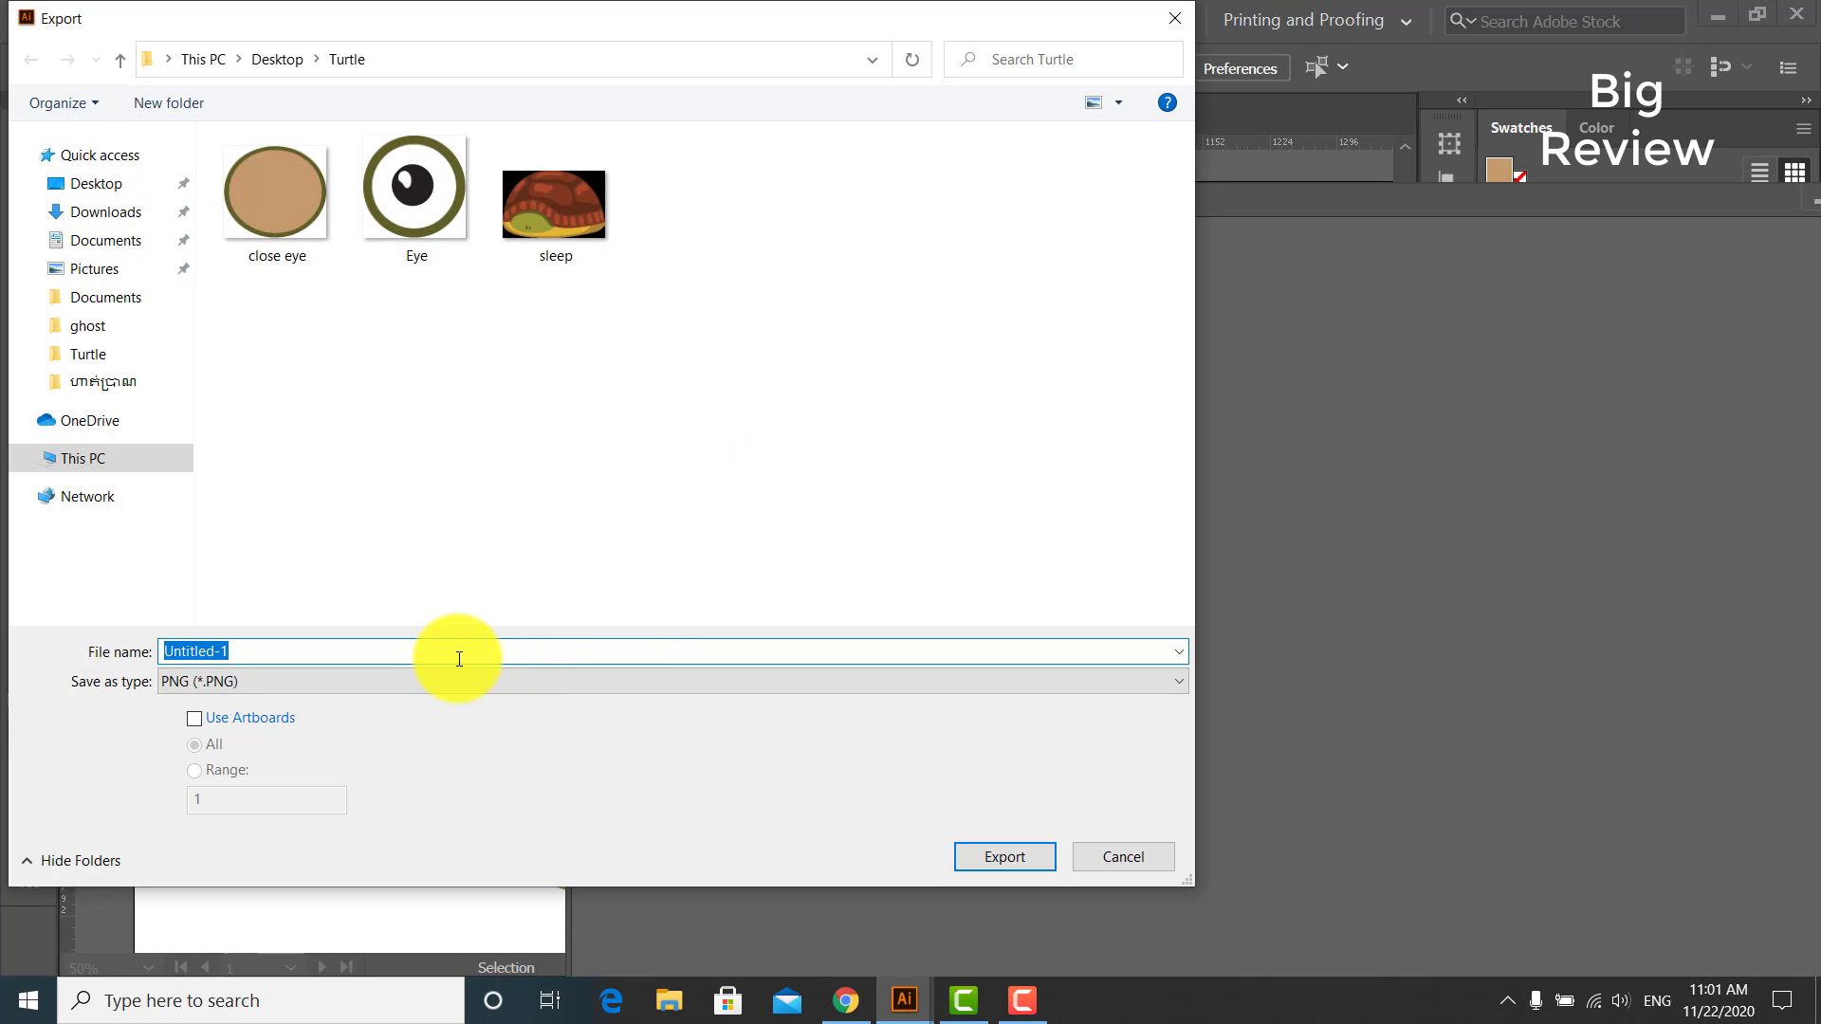
pyautogui.press('BackSpace')
pyautogui.write('Hip')
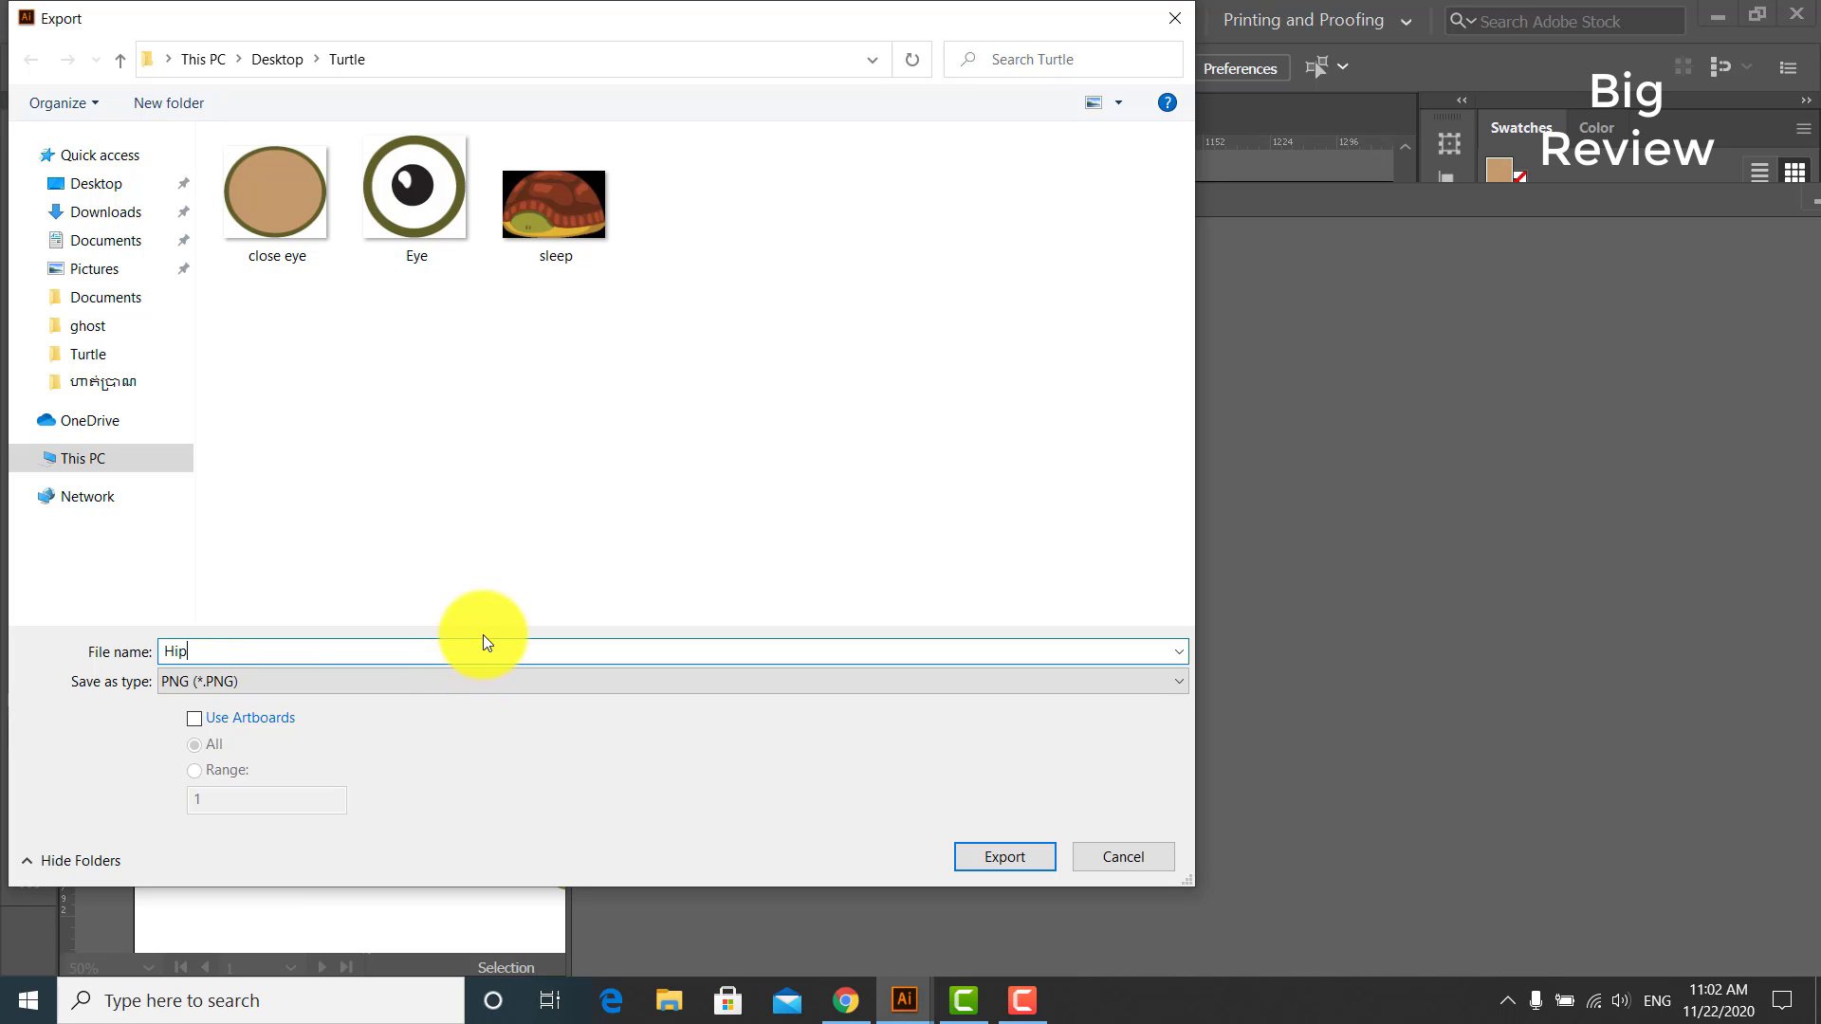
pyautogui.click(1007, 858)
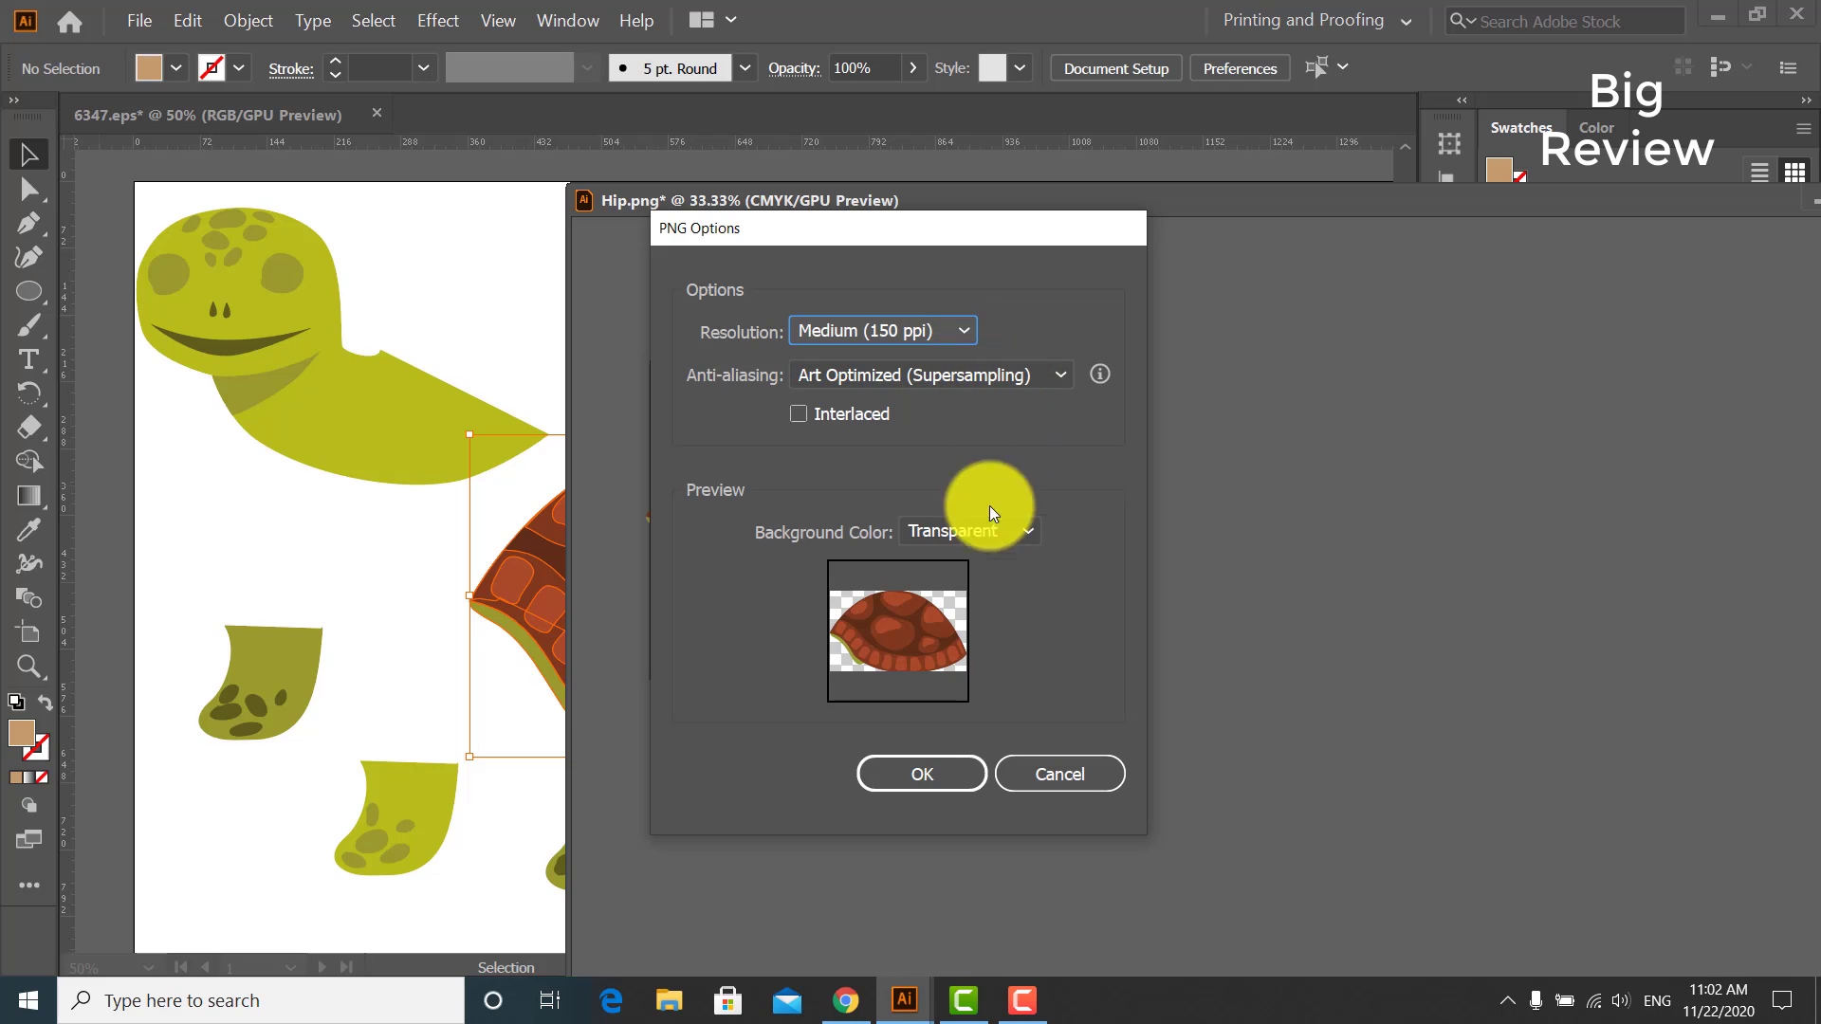
pyautogui.click(931, 780)
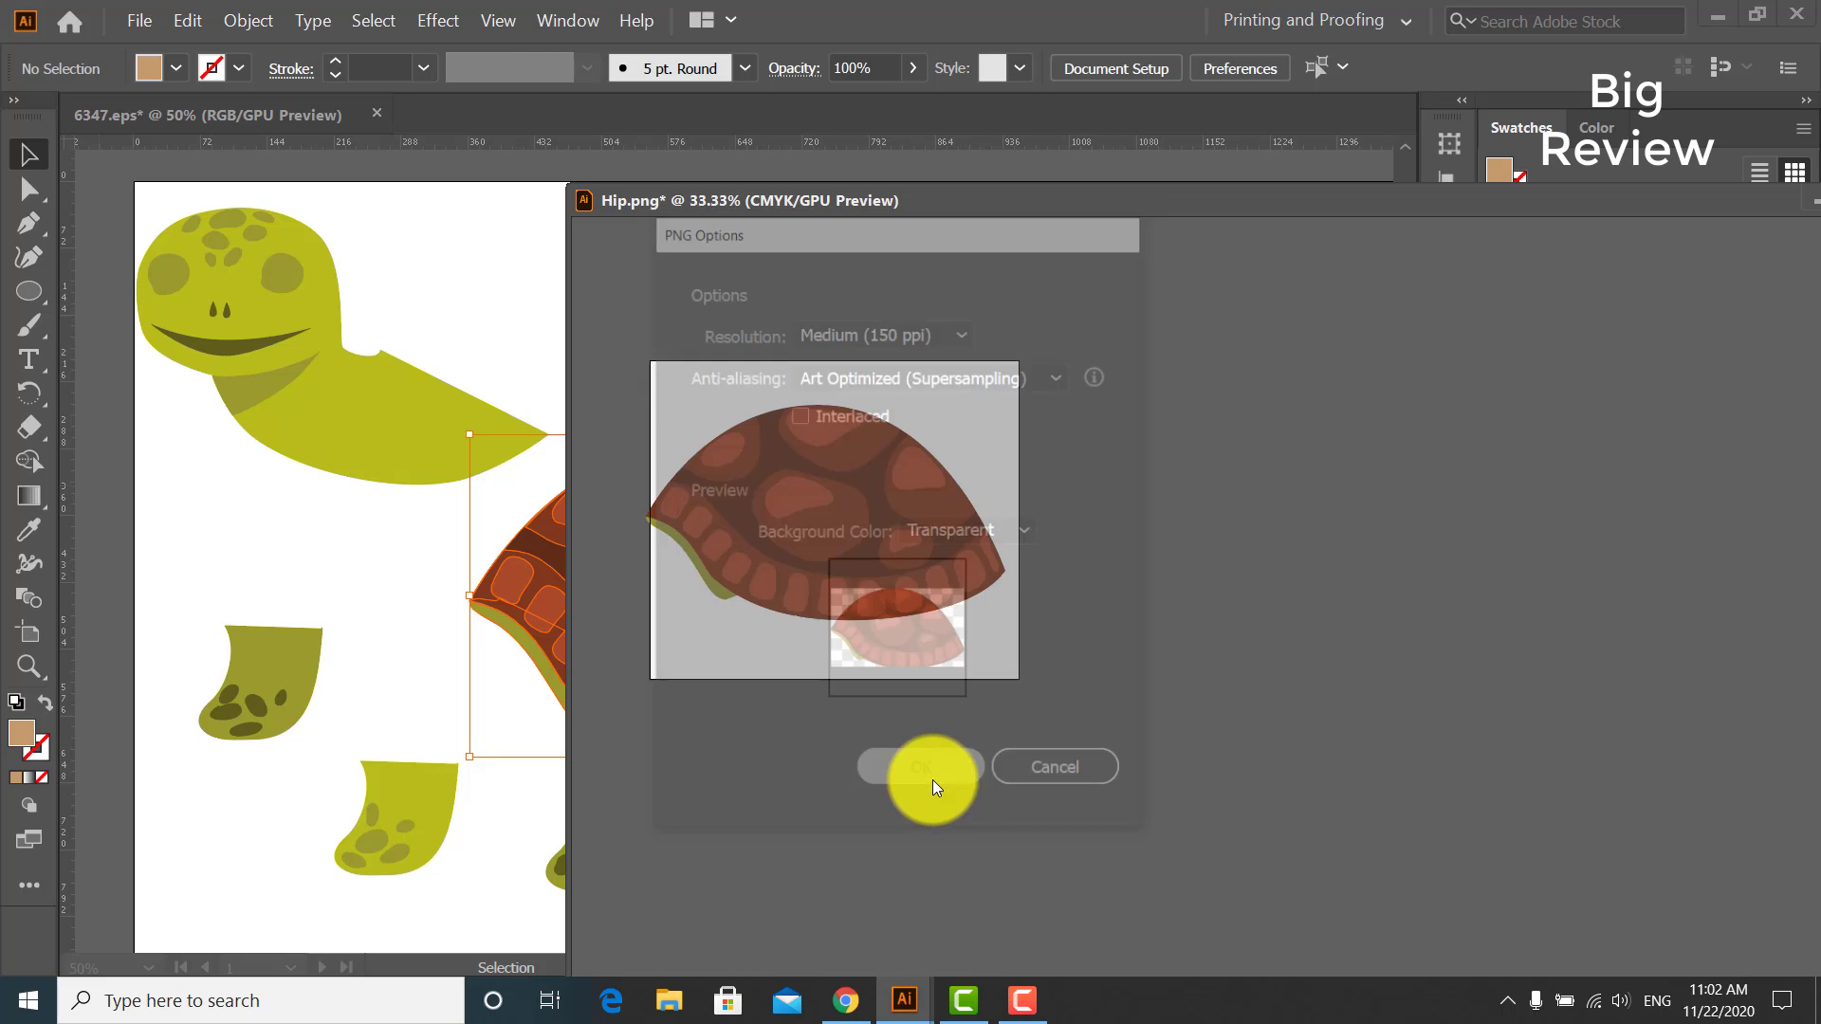
pyautogui.click(1022, 1000)
pyautogui.click(1736, 902)
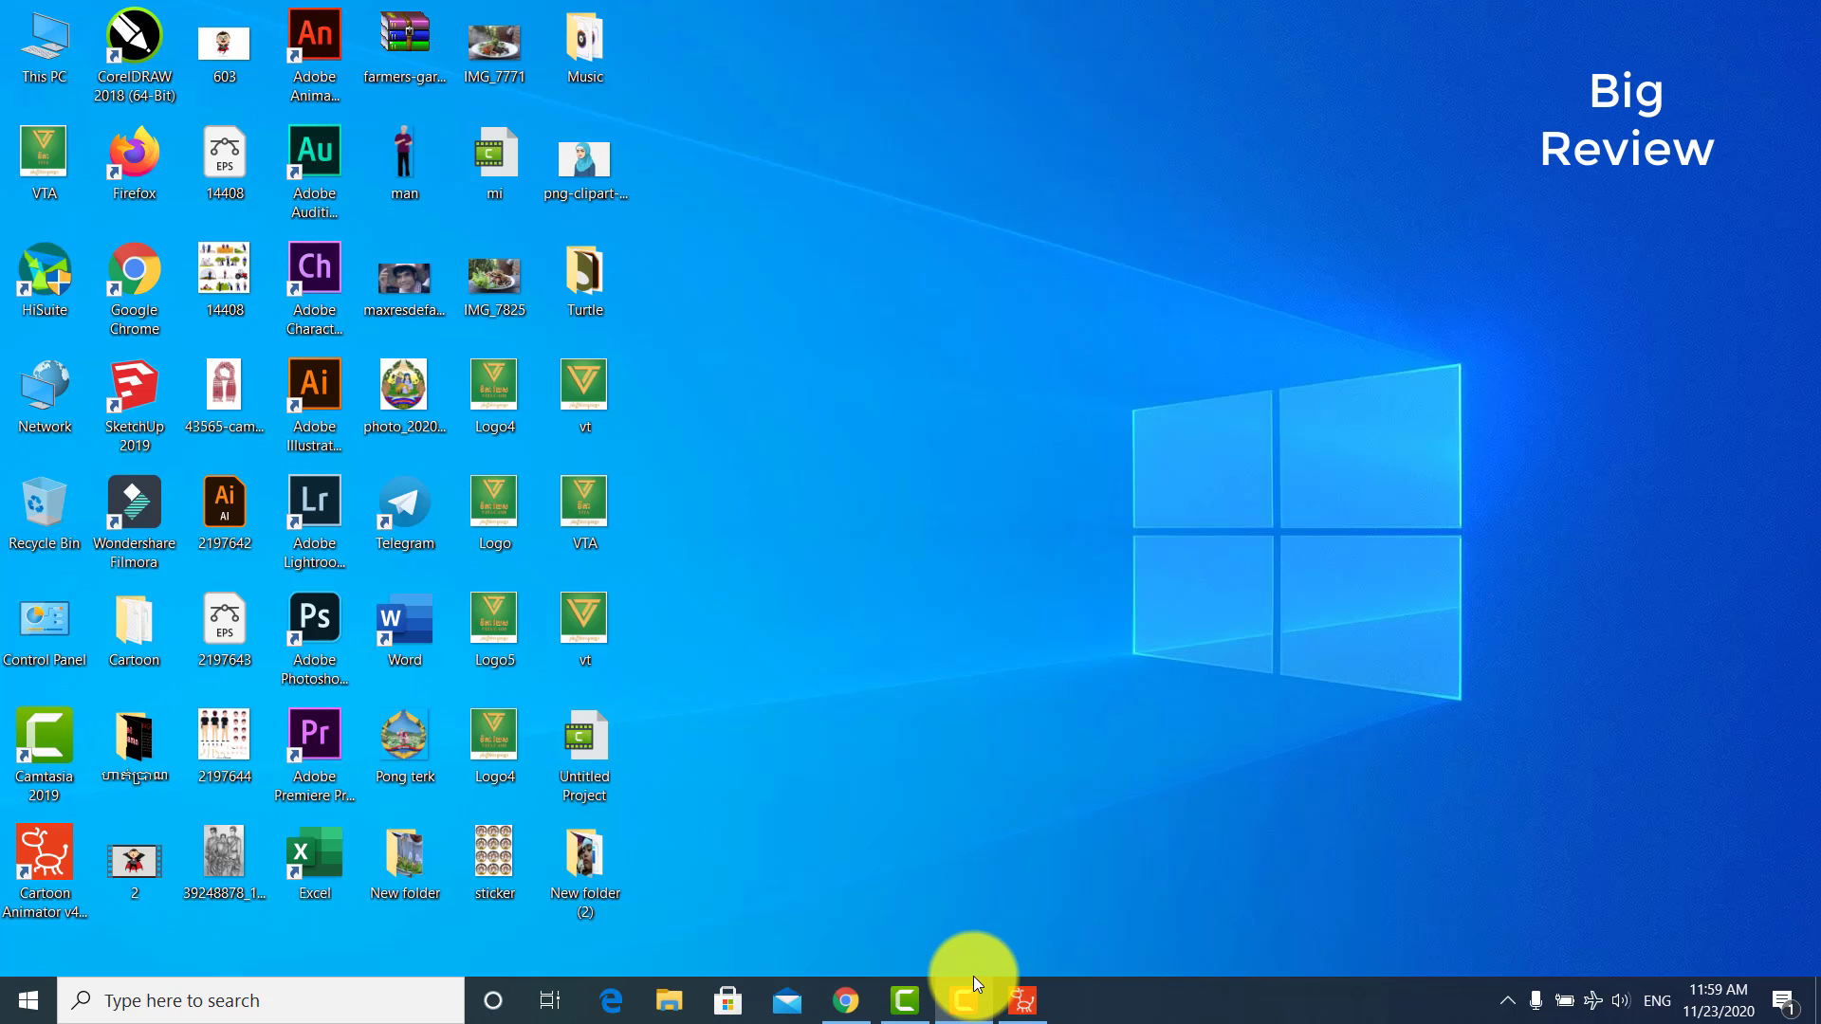
# - Open the Turtle folder on the desktop and look over the exported body part images
pyautogui.doubleClick(588, 281)
pyautogui.moveTo(1166, 464); pyautogui.dragTo(195, 174)
pyautogui.click(1715, 475)
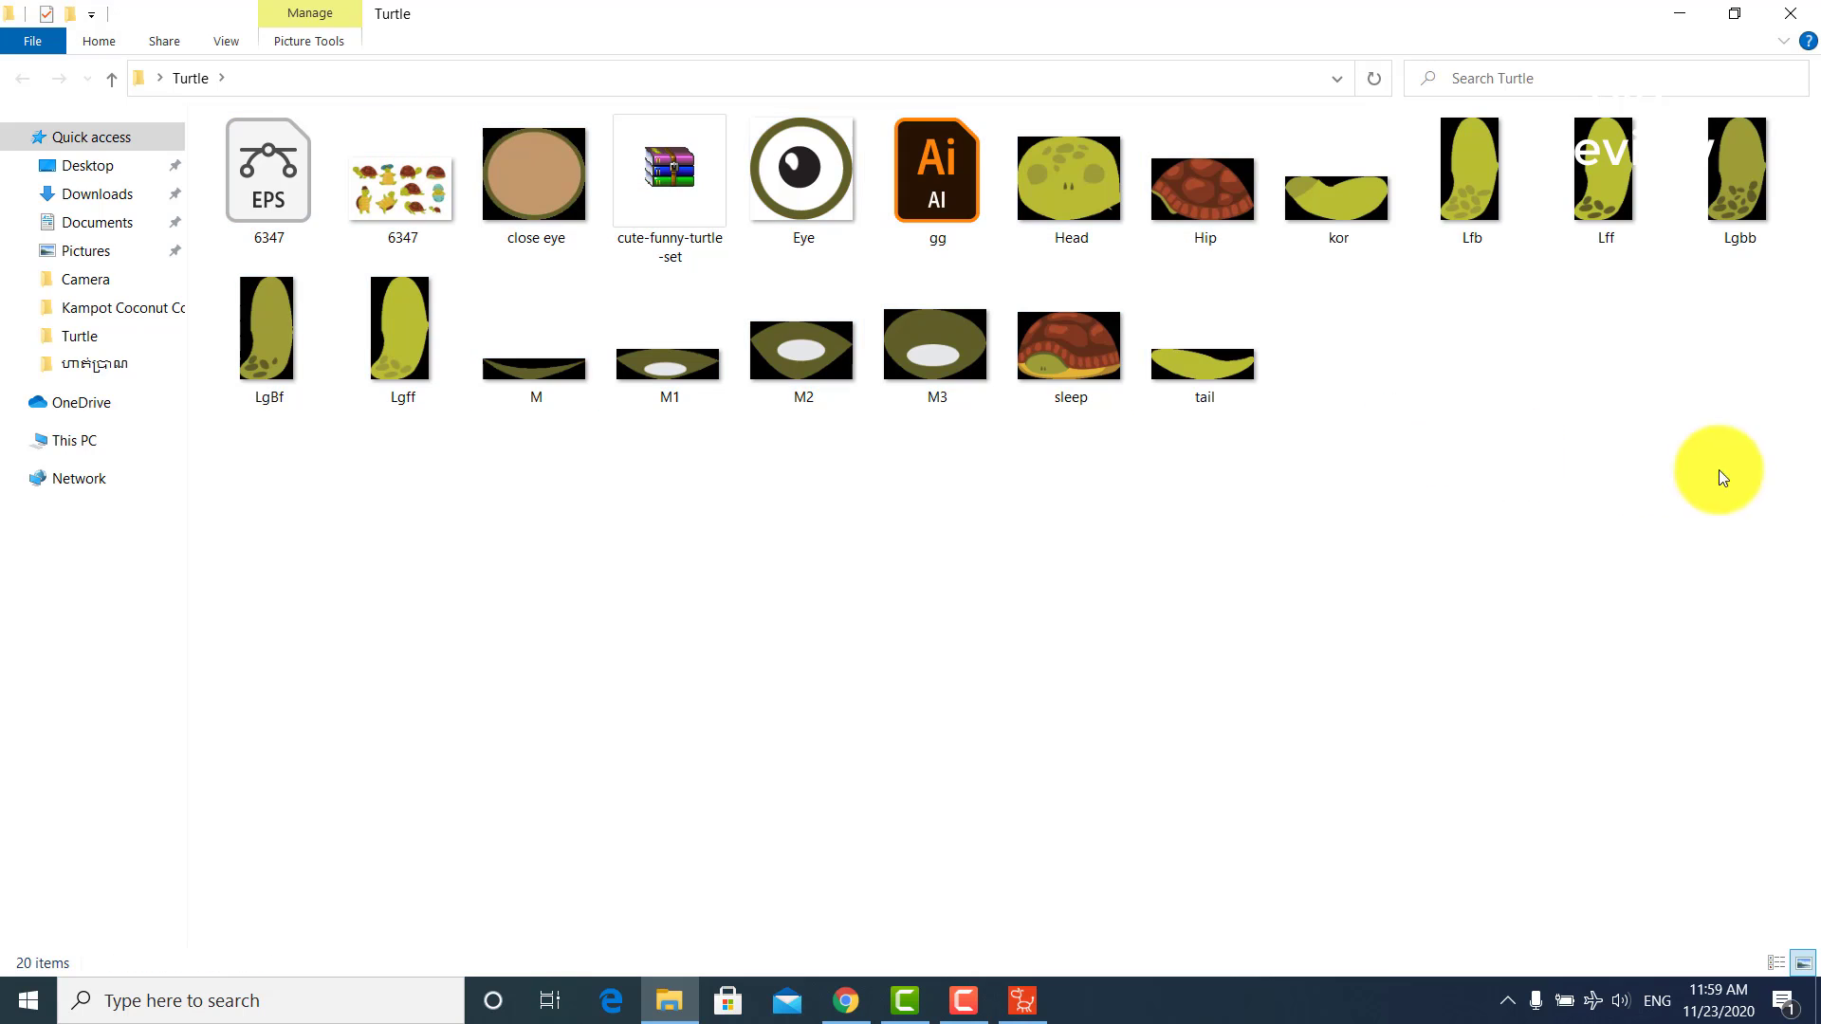
pyautogui.moveTo(1735, 492); pyautogui.dragTo(205, 114)
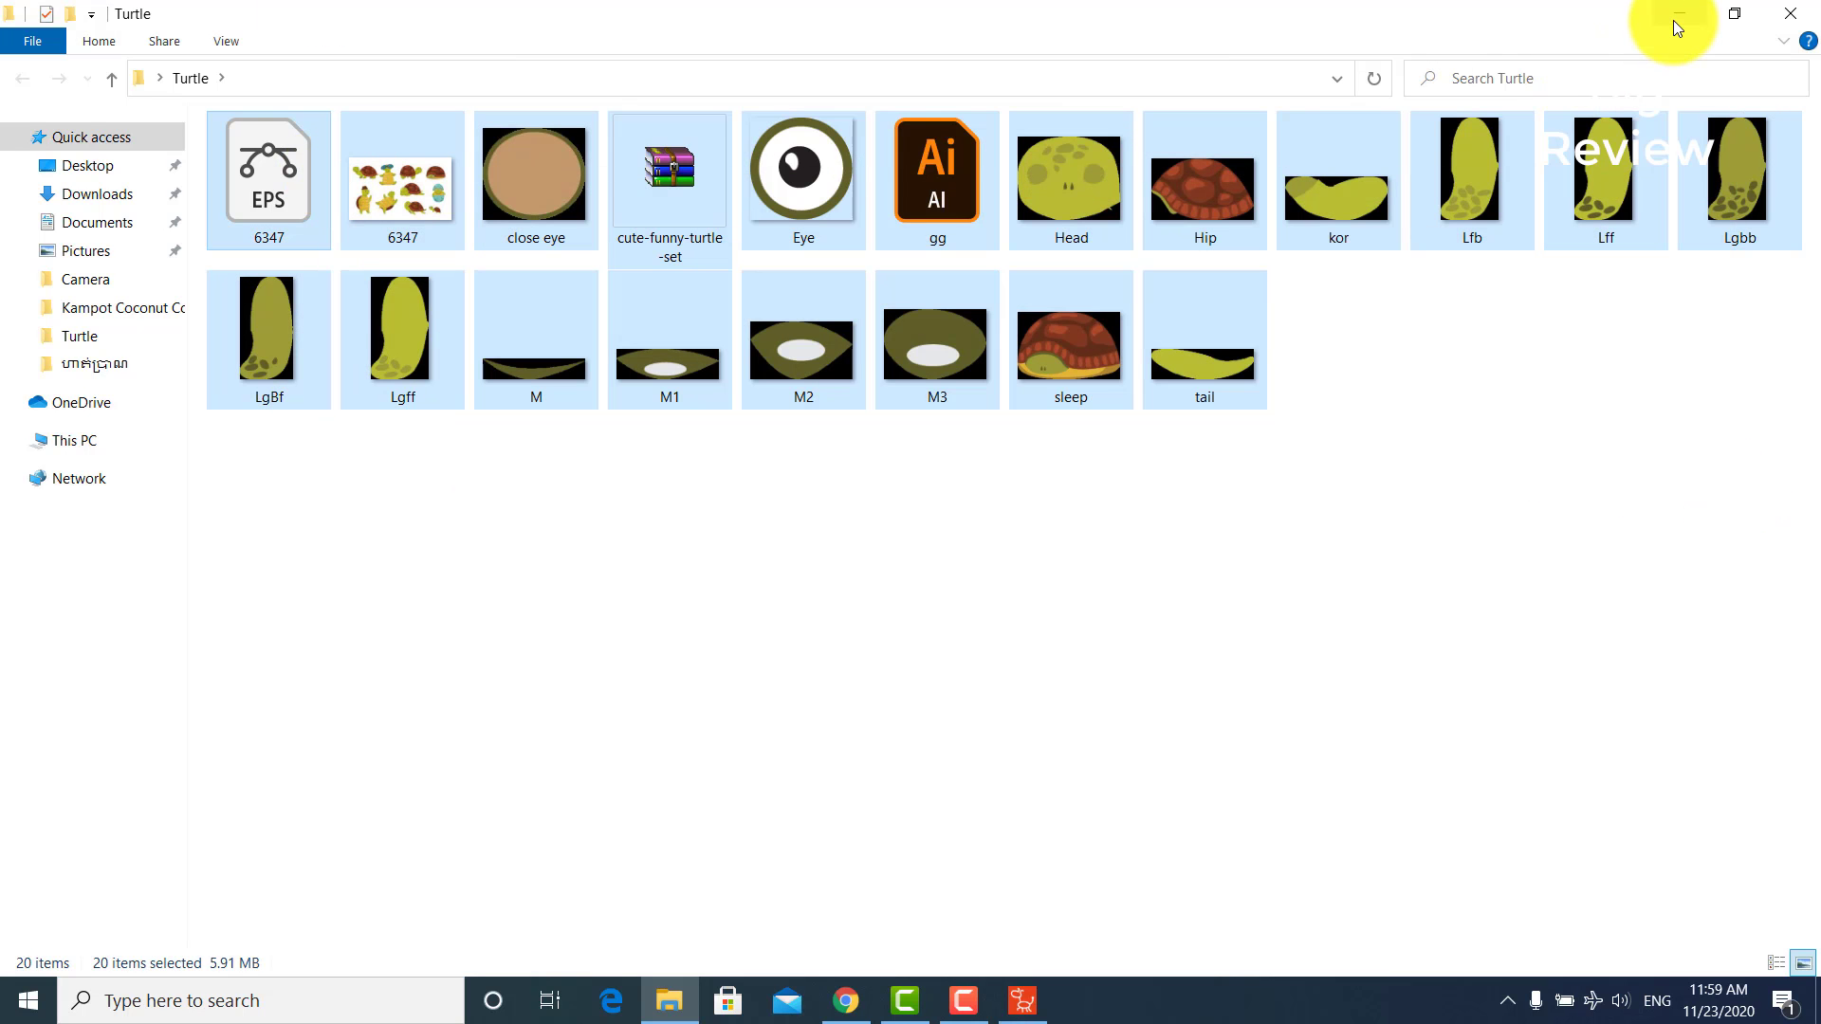
pyautogui.click(1674, 104)
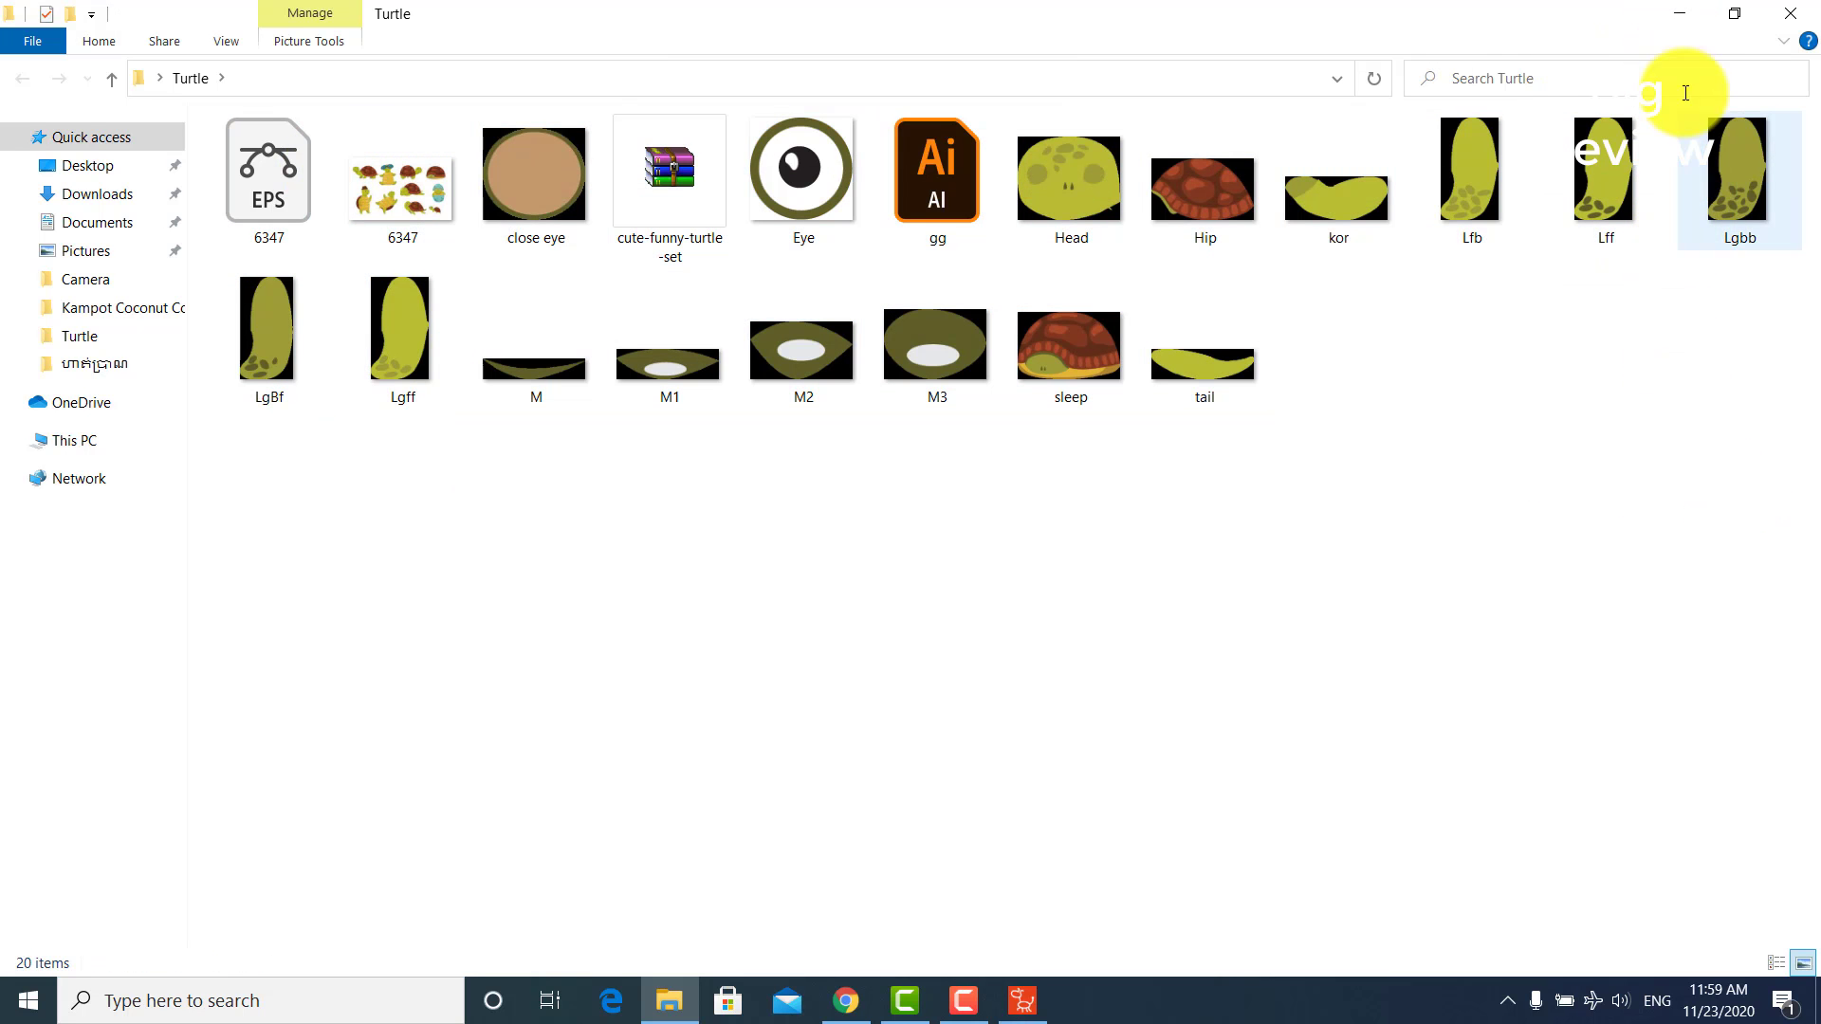
pyautogui.click(1683, 28)
pyautogui.rightClick(1114, 486)
pyautogui.click(1164, 556)
pyautogui.rightClick(1057, 480)
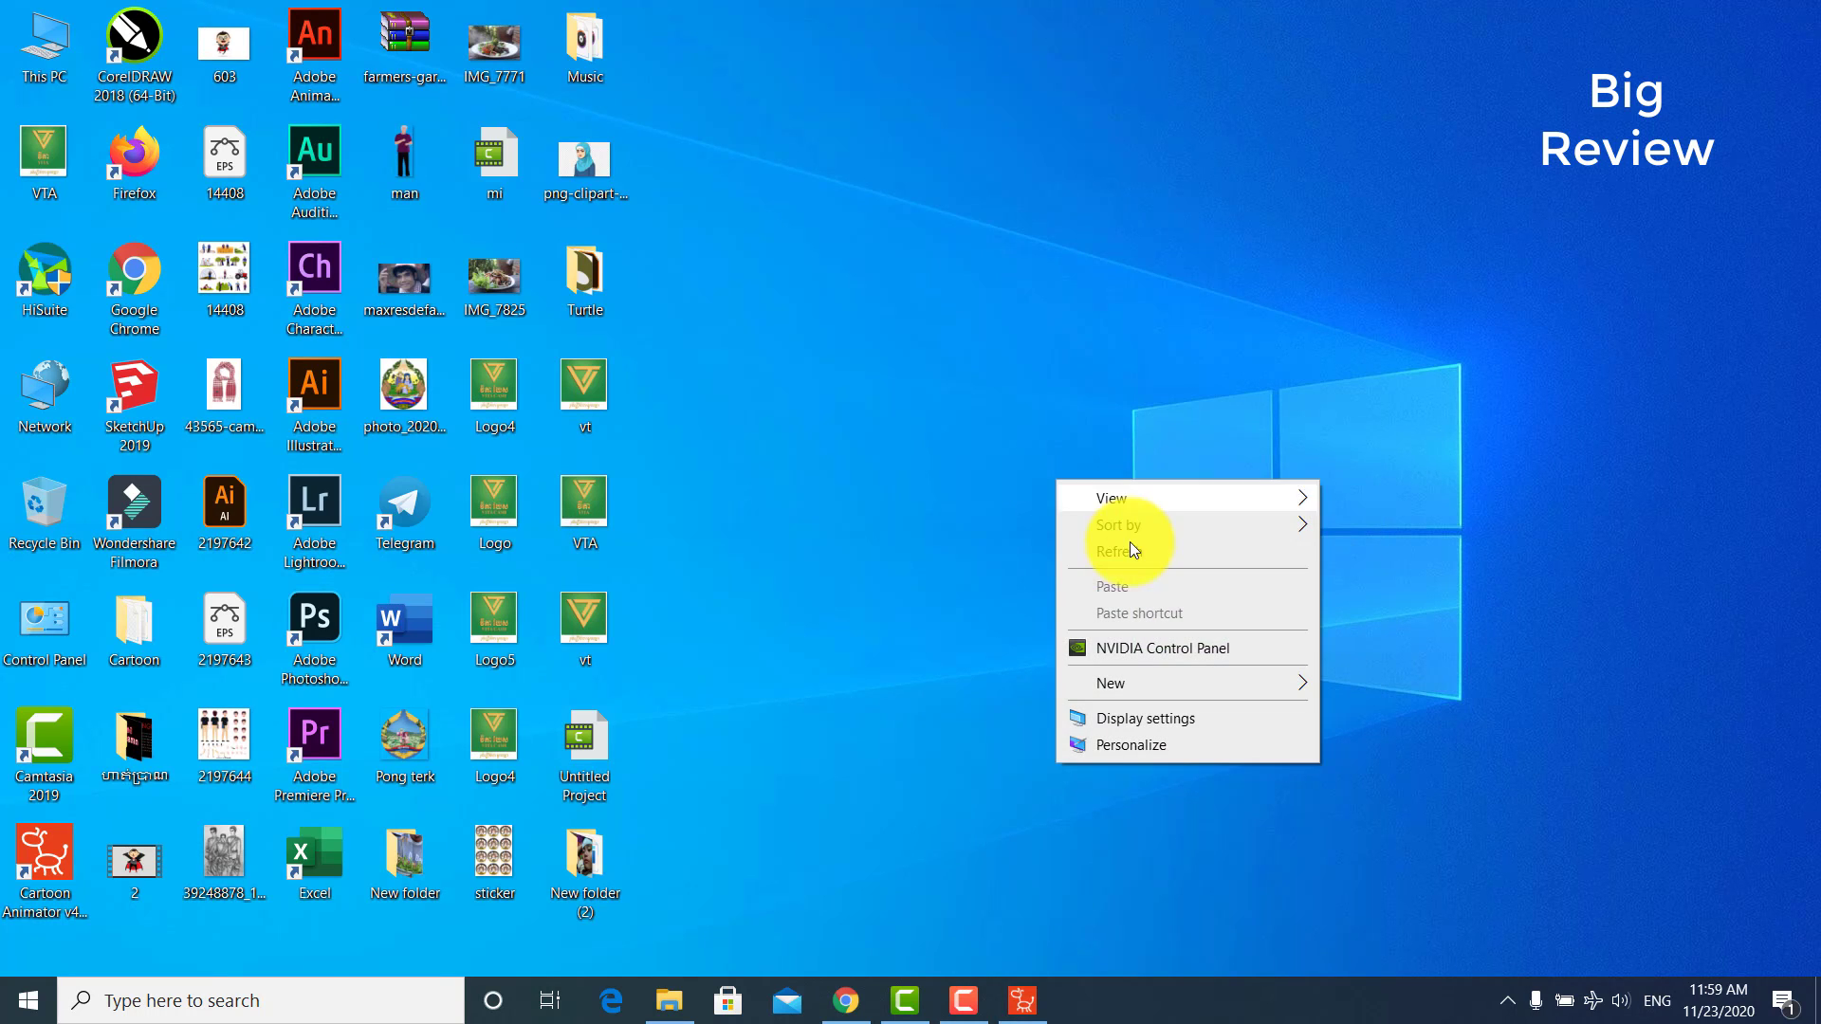
pyautogui.click(1129, 543)
pyautogui.rightClick(950, 410)
pyautogui.click(990, 484)
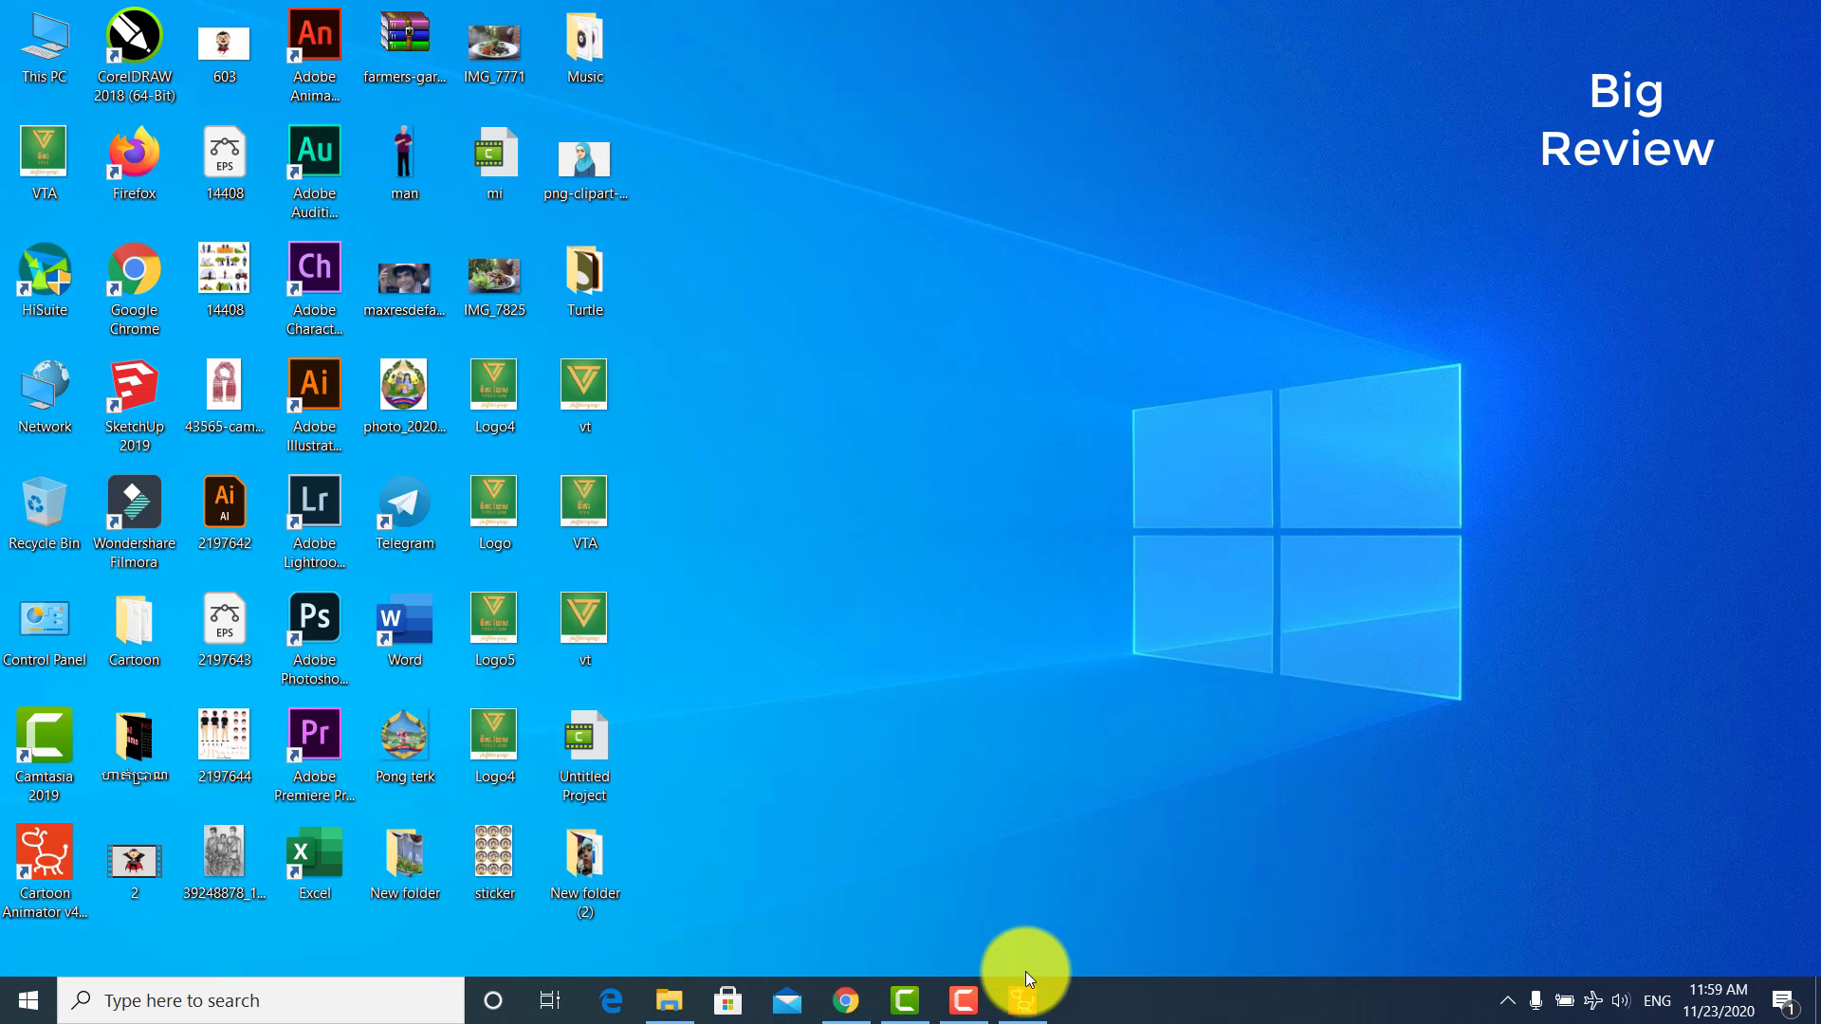
# - Switch to Cartoon Animator 4, add the Teds Dog character to the stage, enlarge it to about 192.9 and centre it over the origin
pyautogui.moveTo(982, 1003)
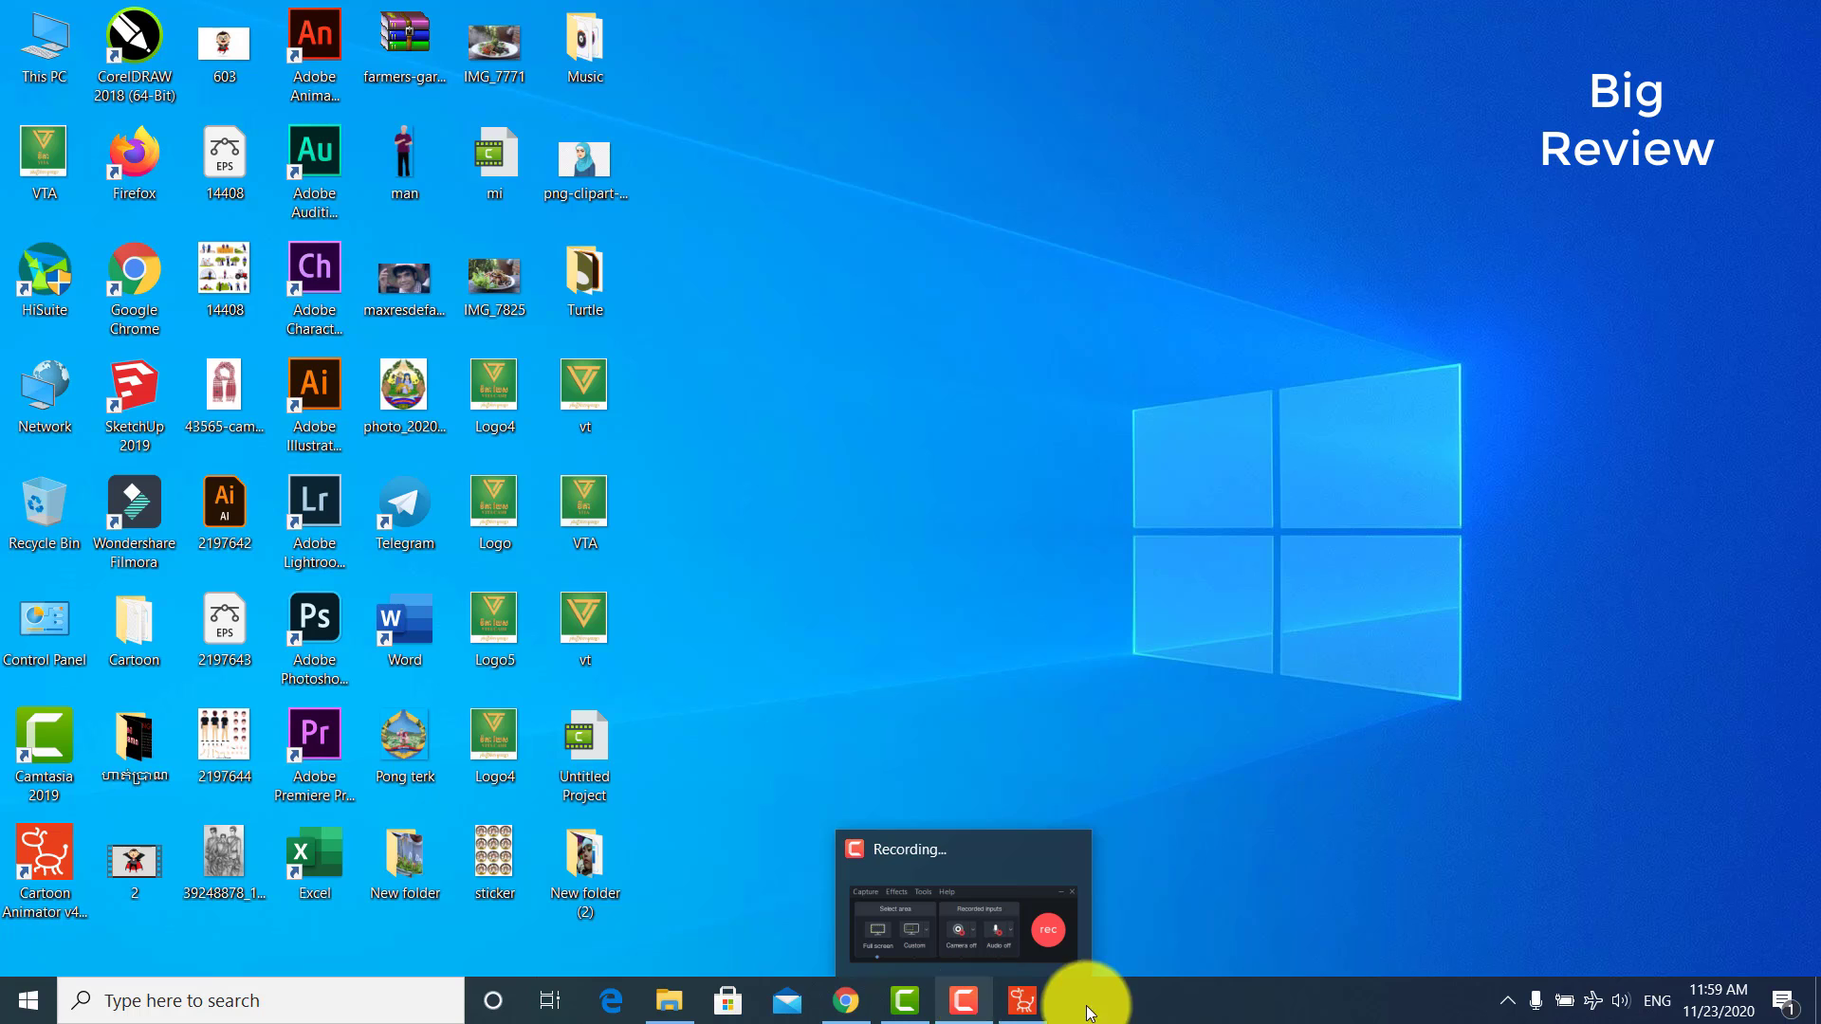
pyautogui.click(1024, 1000)
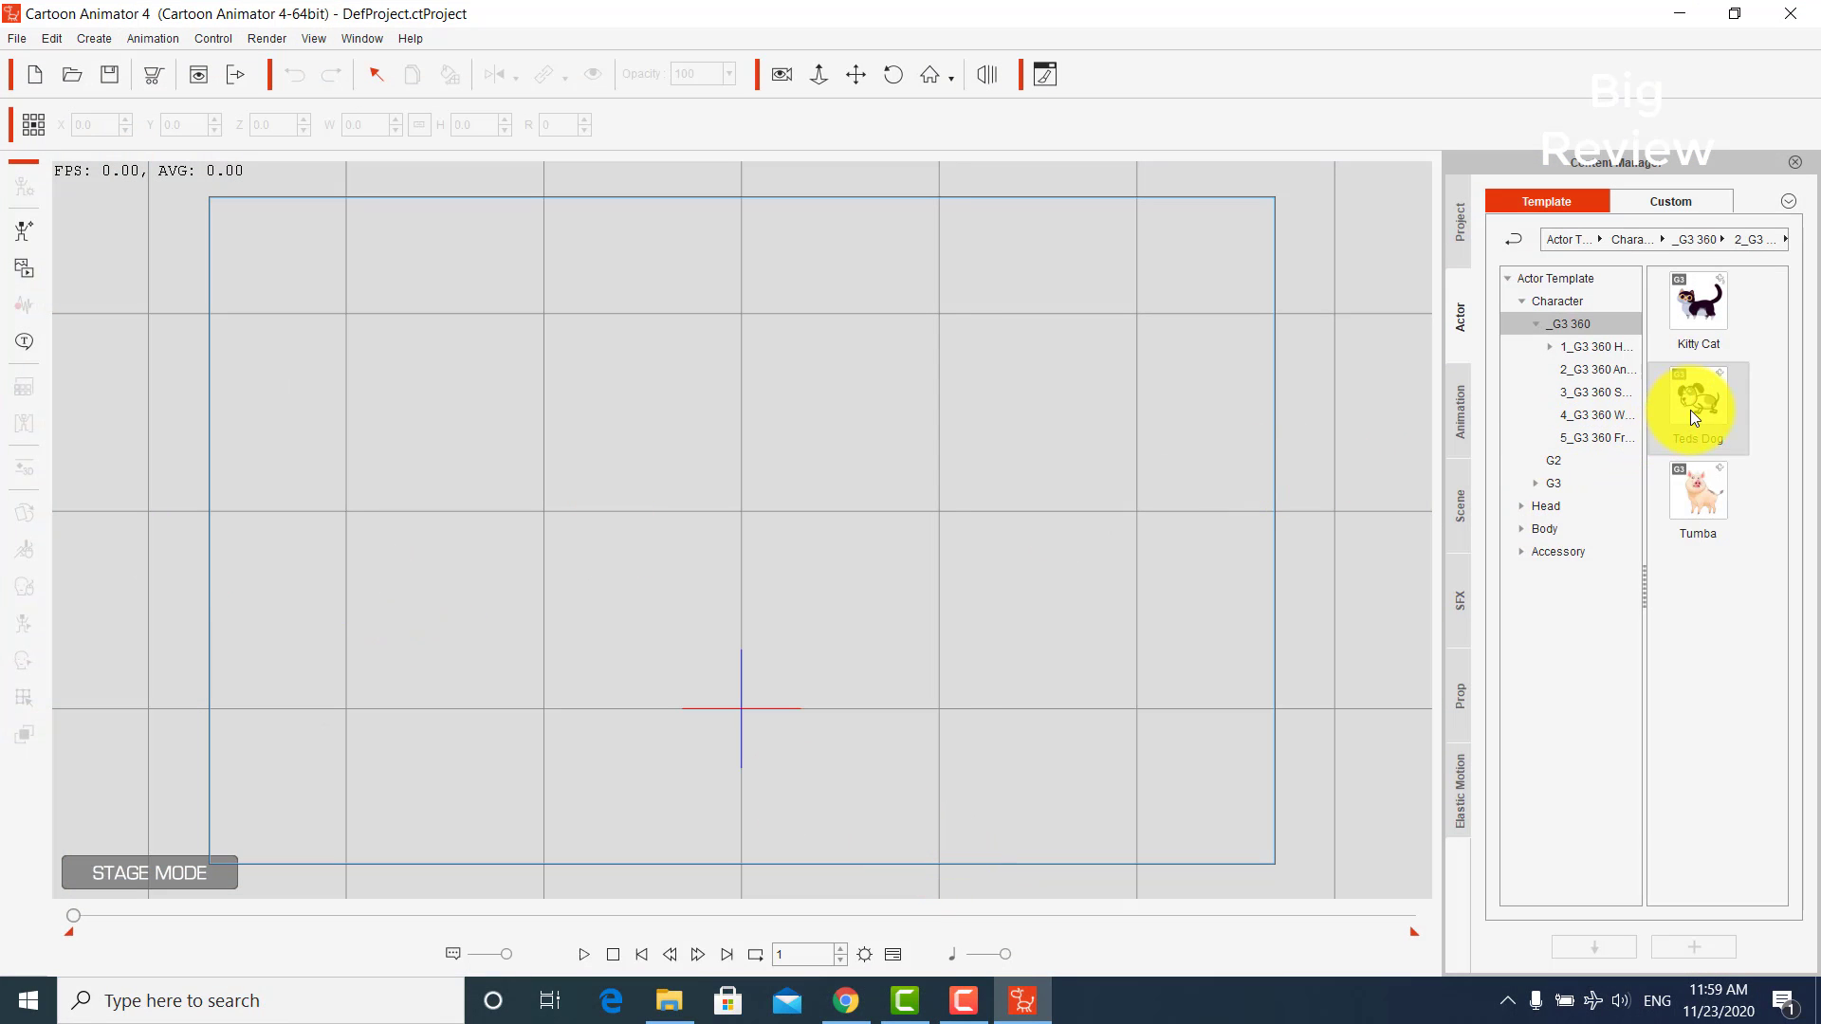
pyautogui.moveTo(1690, 409); pyautogui.dragTo(749, 420)
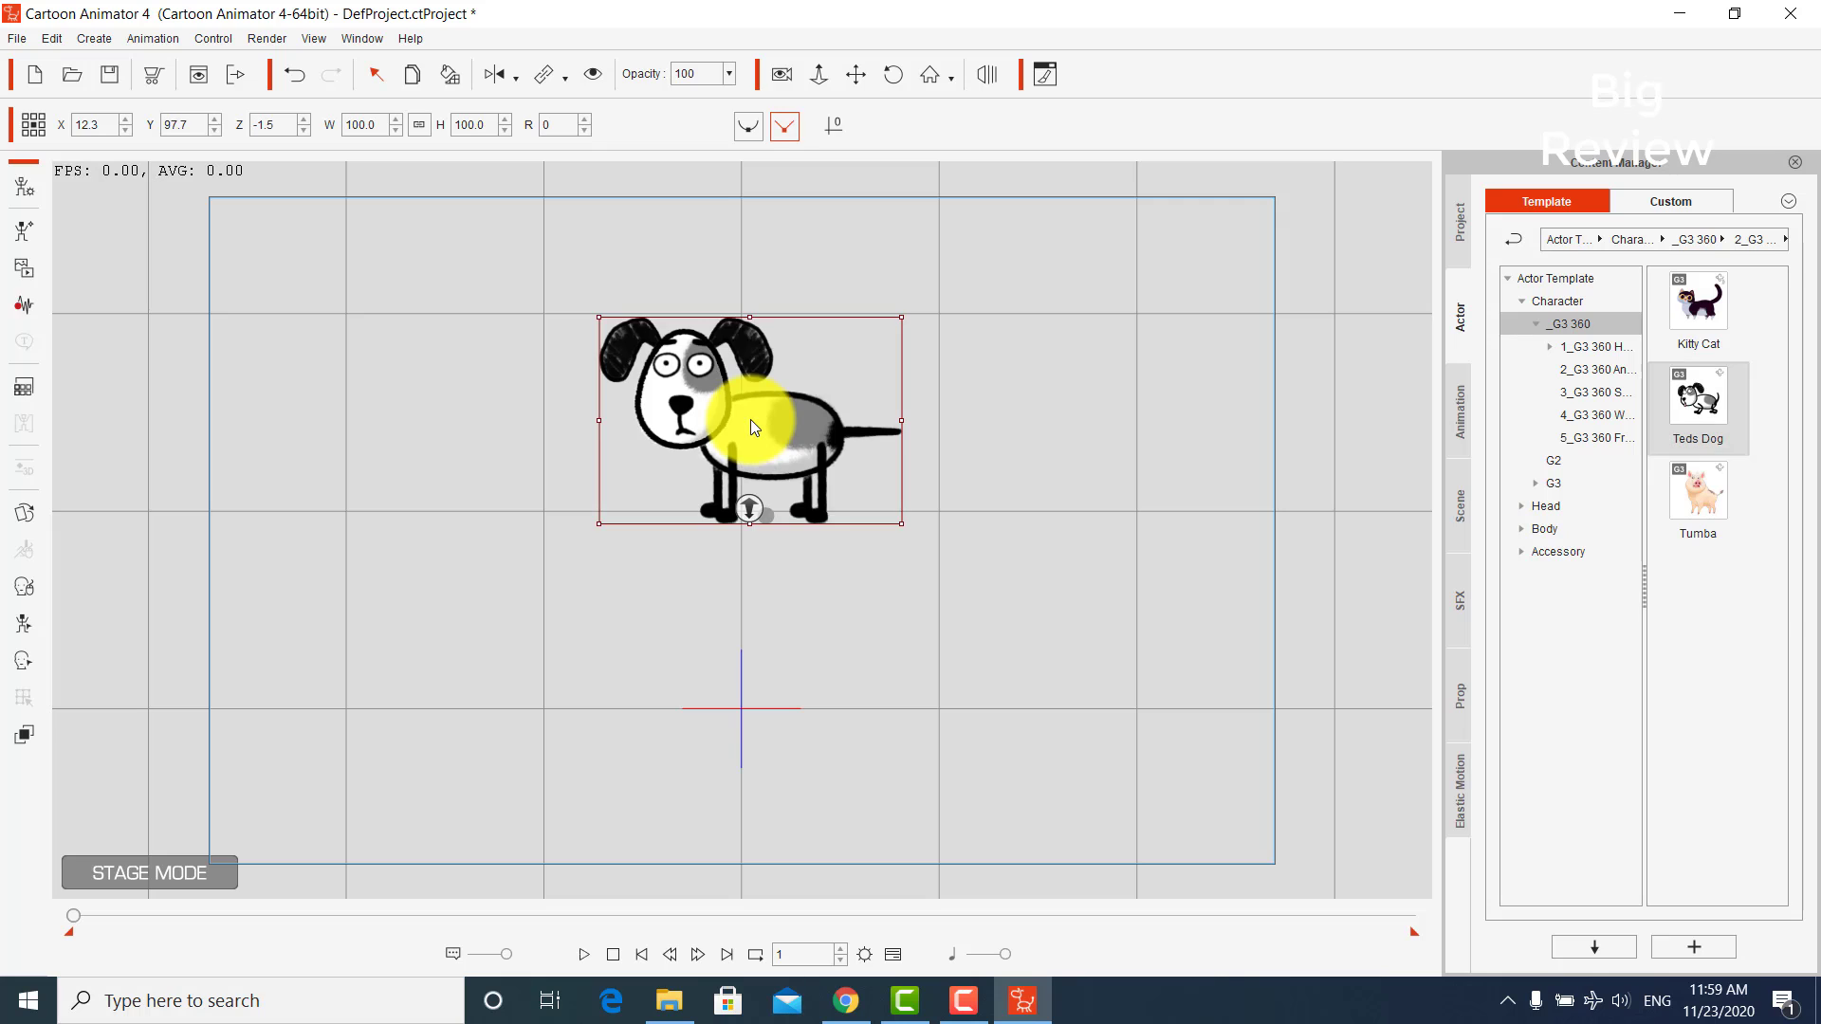
pyautogui.moveTo(906, 523); pyautogui.dragTo(1033, 609)
pyautogui.moveTo(720, 366); pyautogui.dragTo(760, 532)
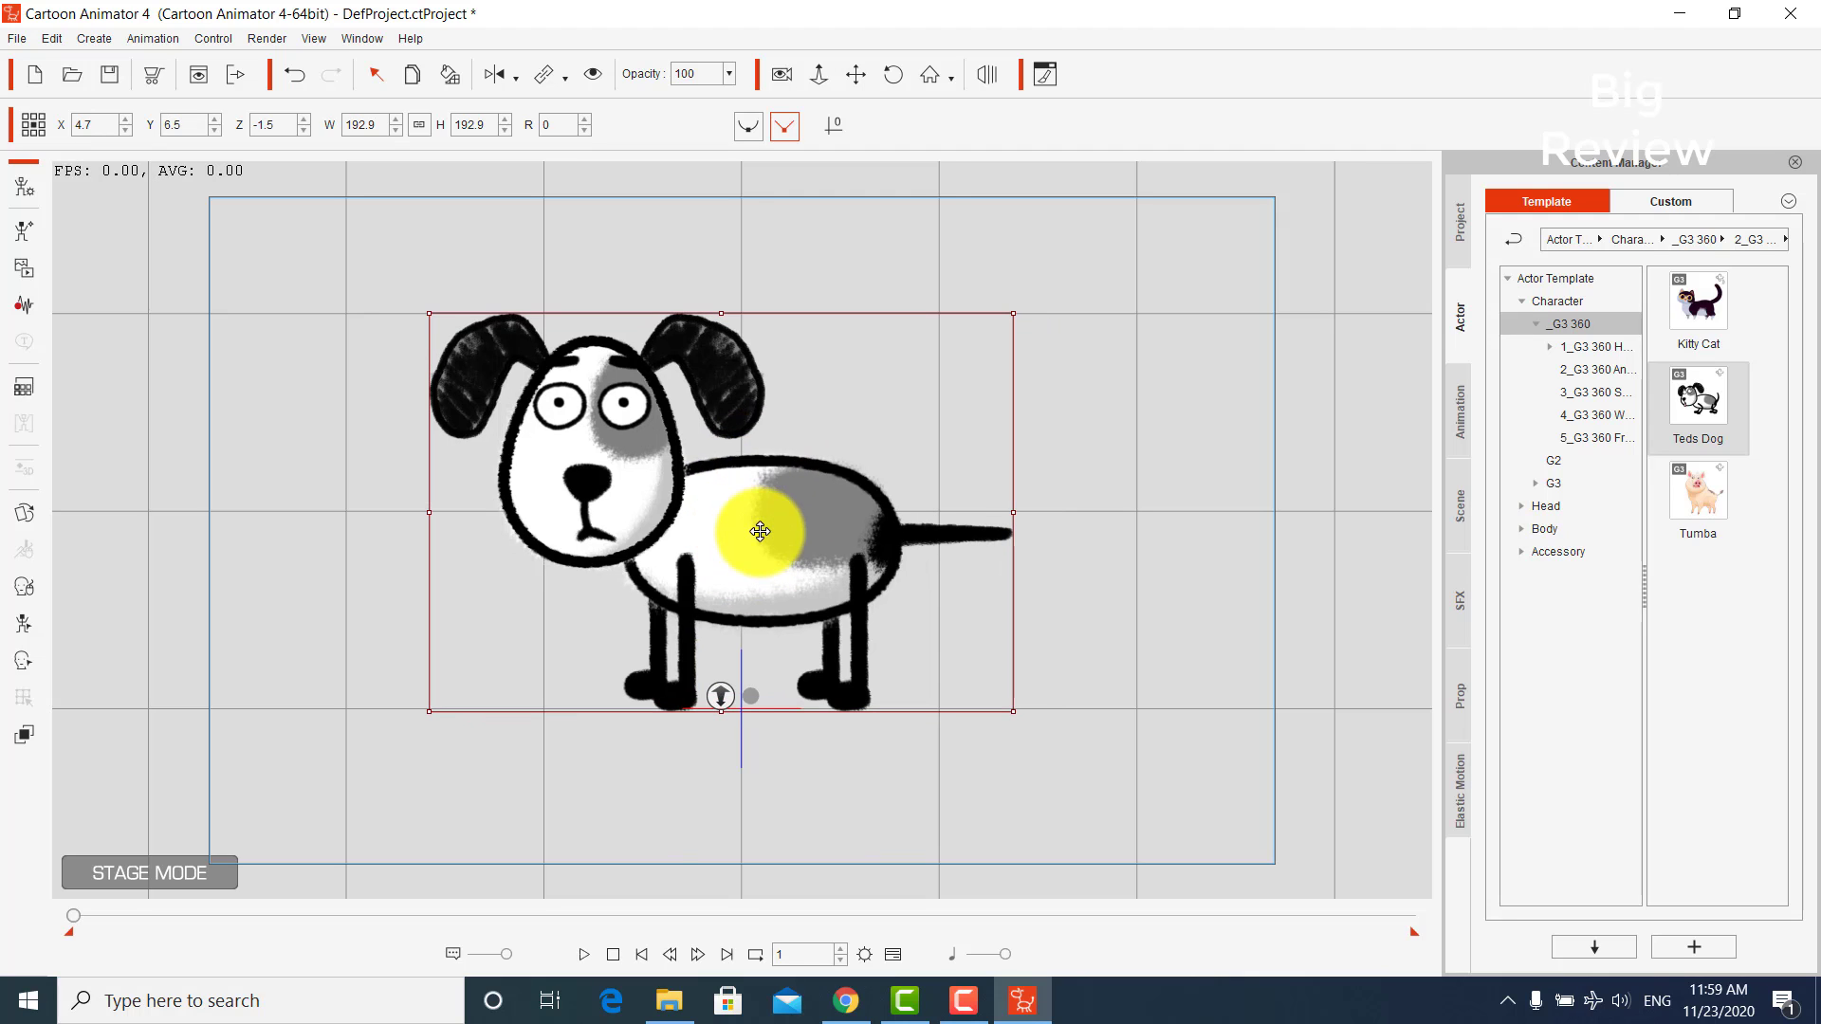
# - Open the dog in Composer mode and bring up the Sprite Editor for its Hip part
pyautogui.click(25, 188)
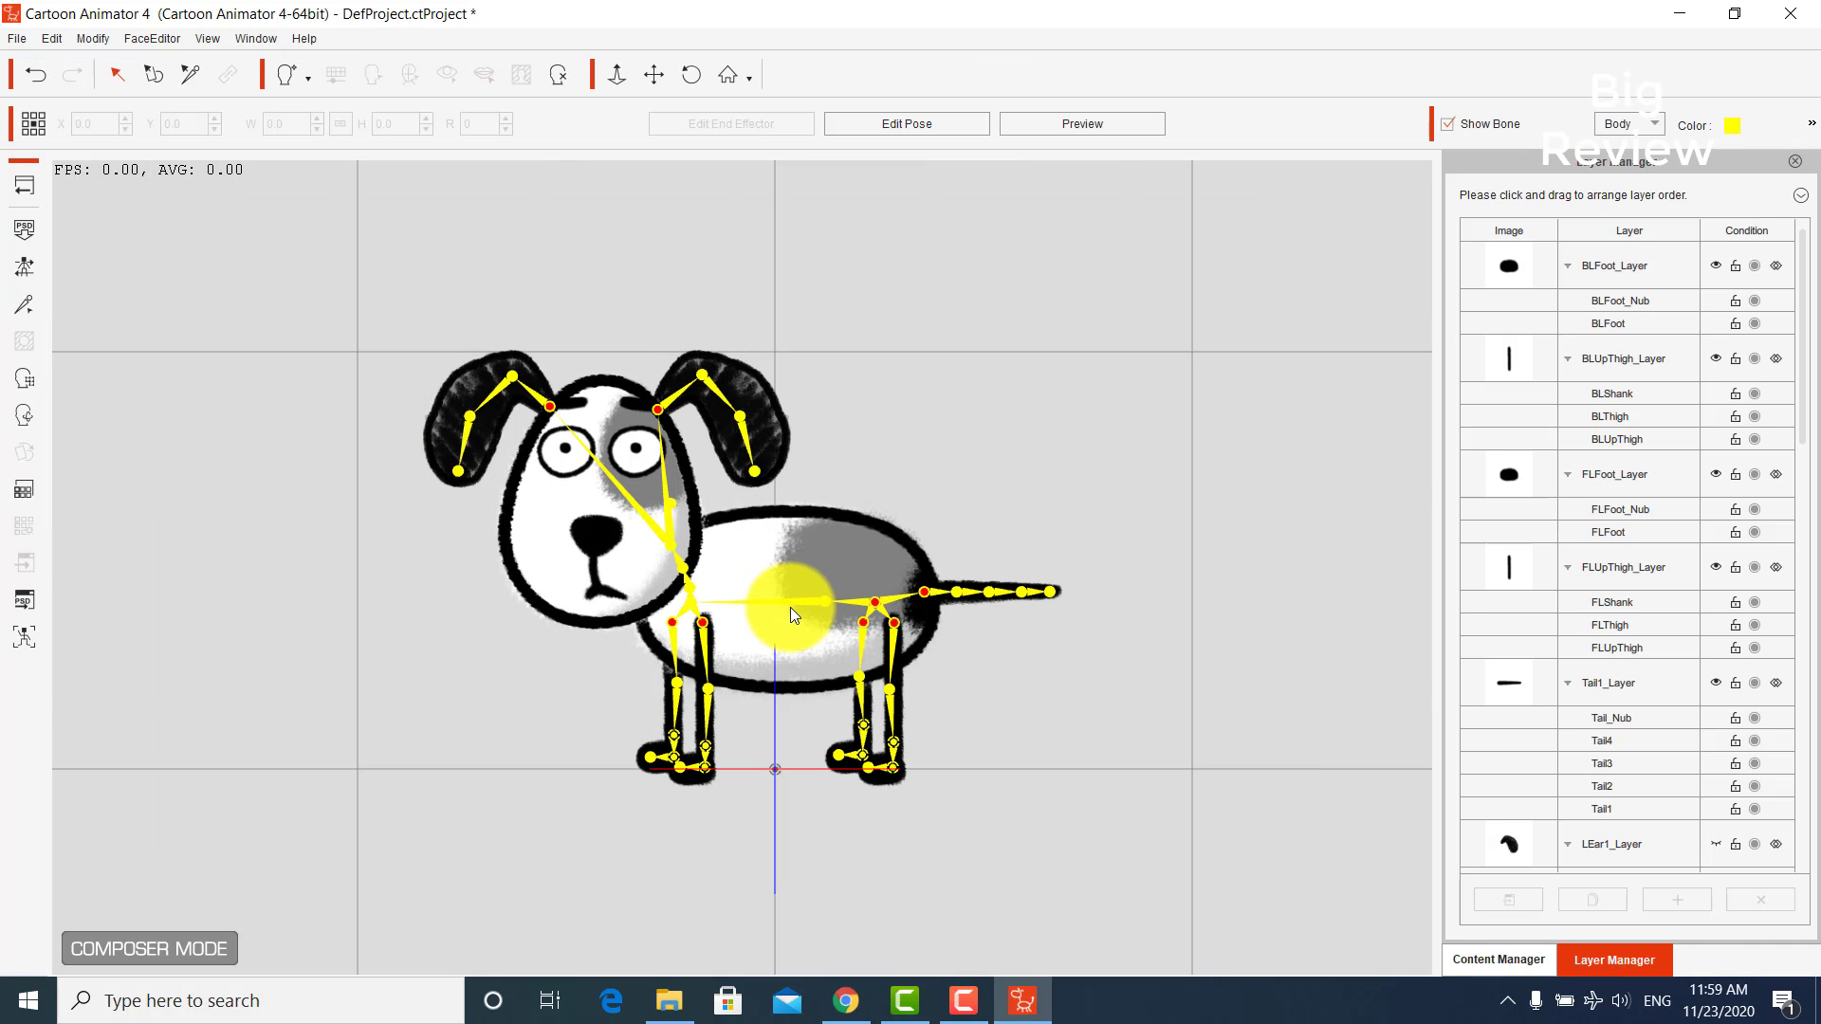
pyautogui.click(791, 603)
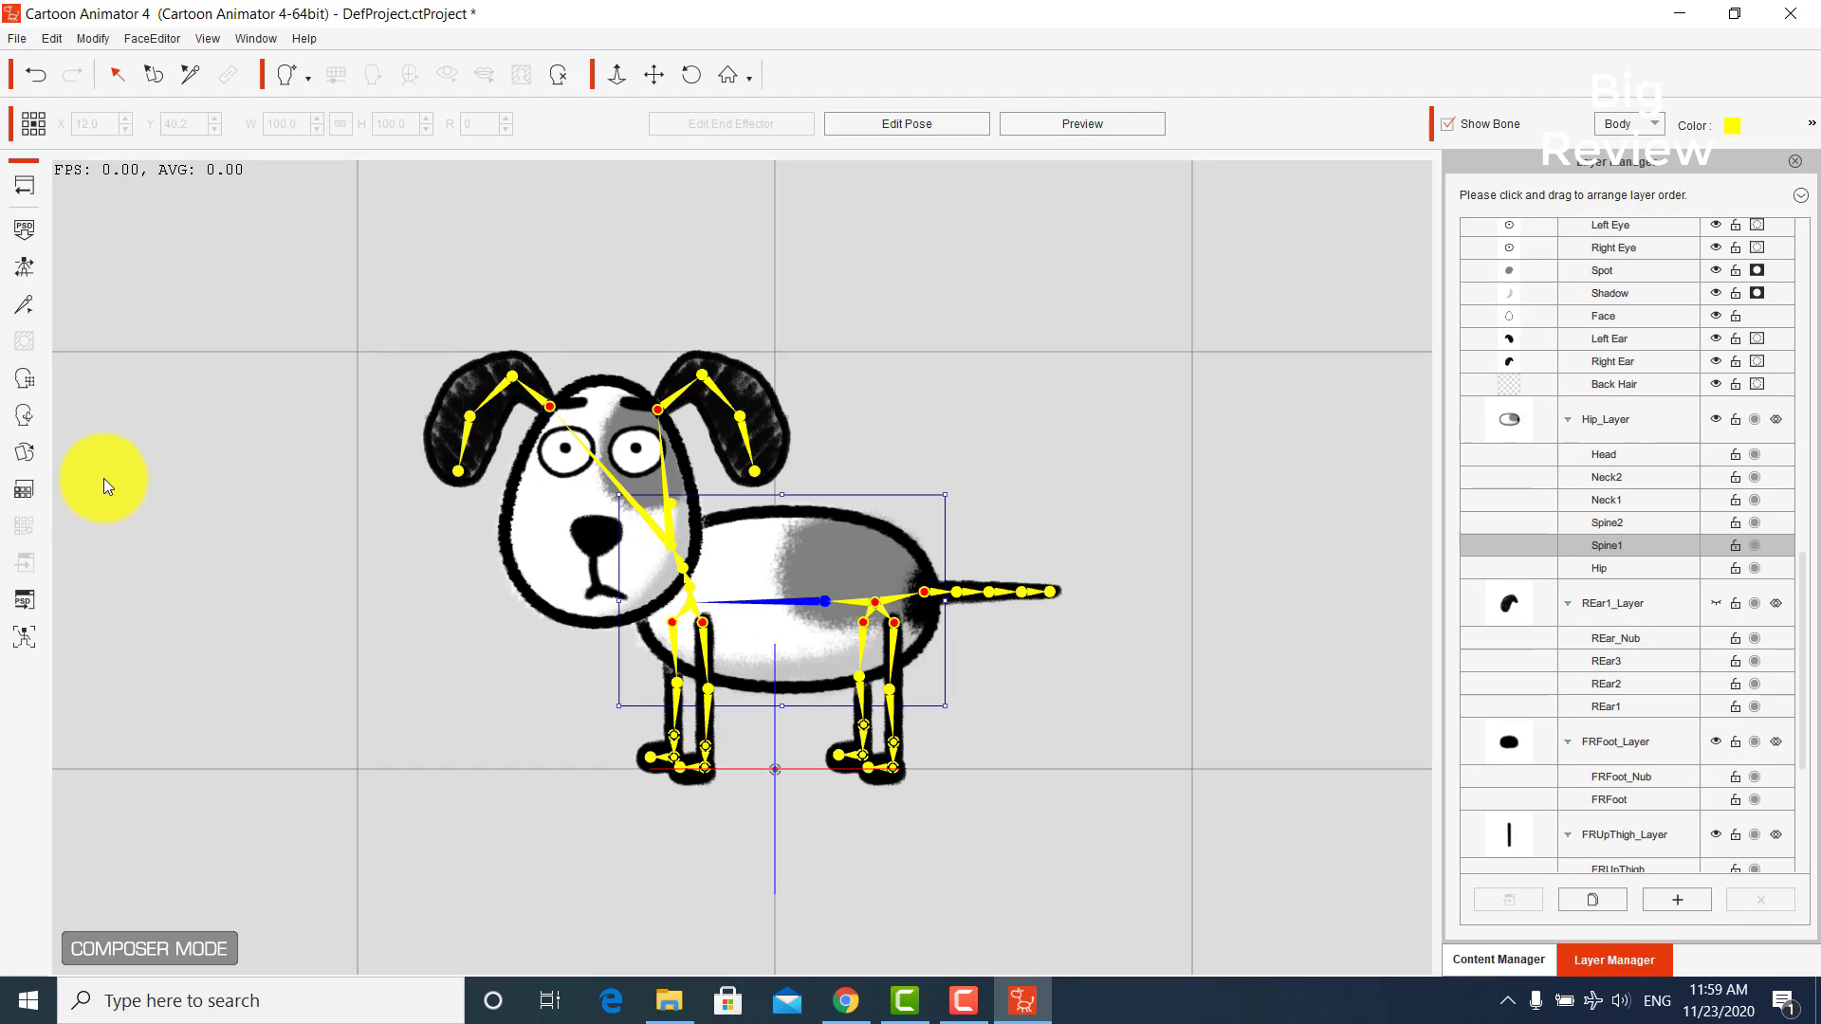
pyautogui.click(36, 453)
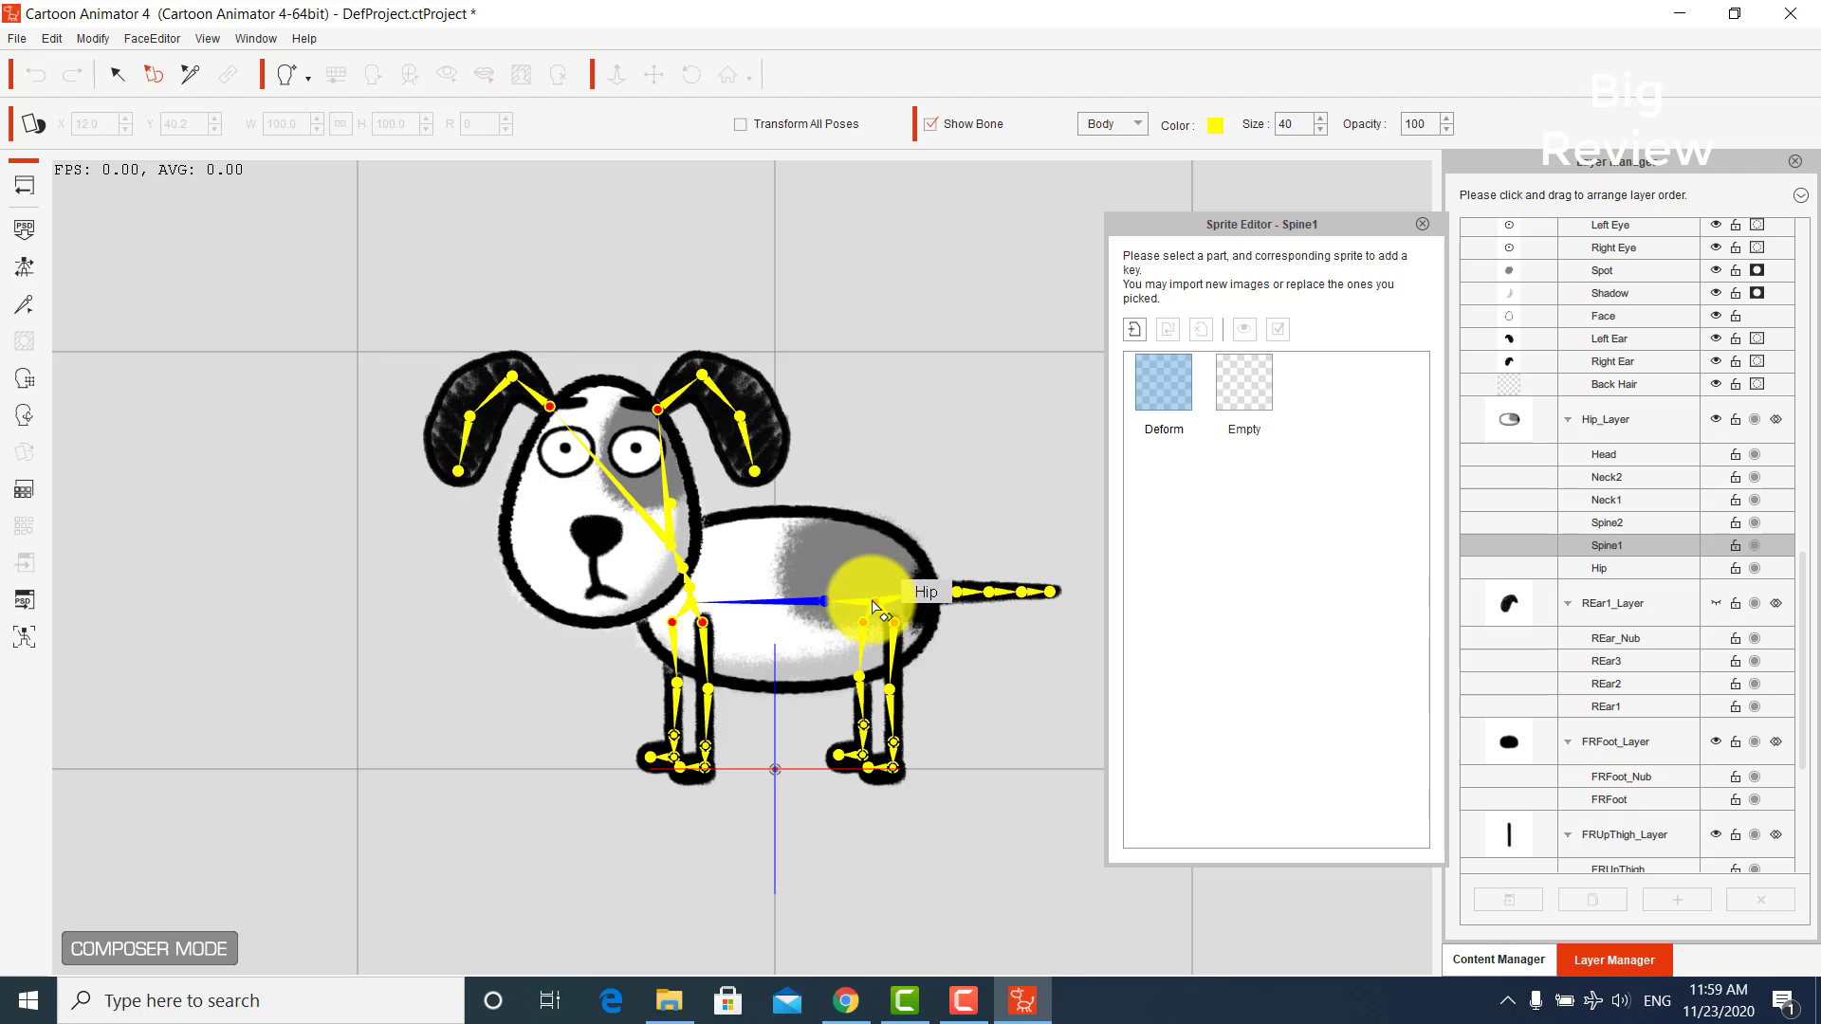
pyautogui.click(793, 666)
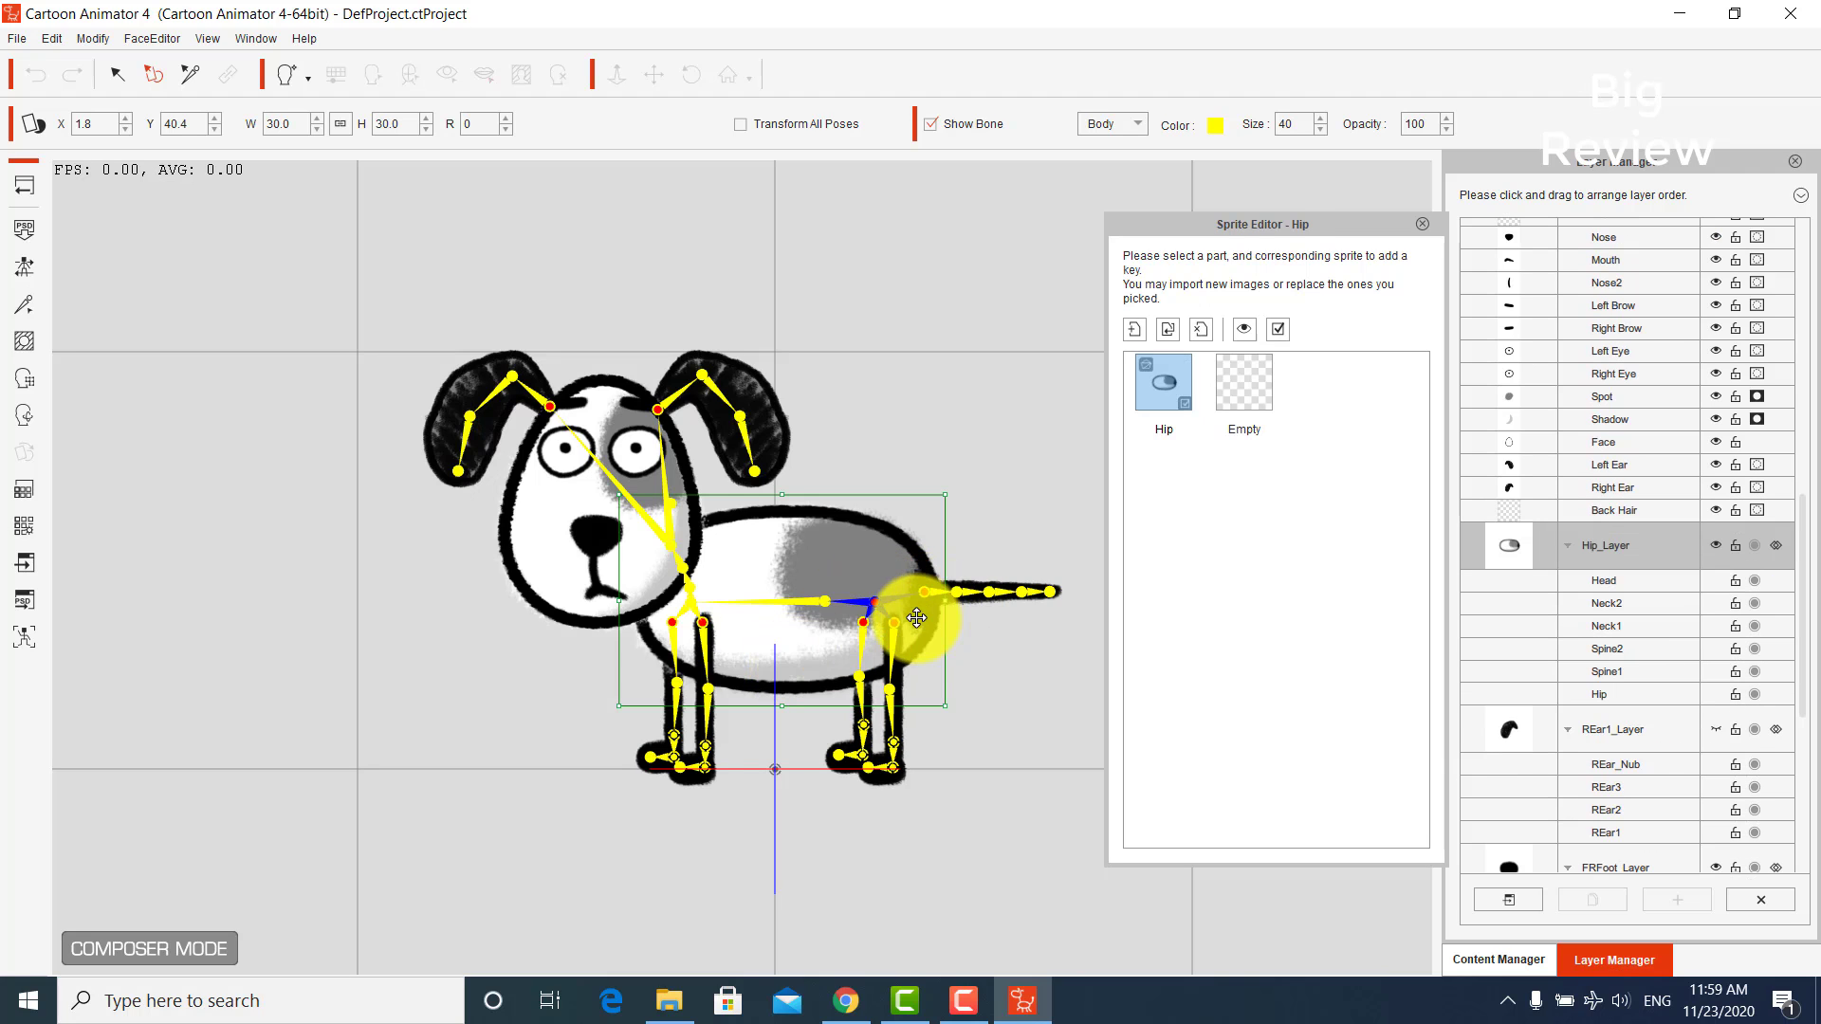
# - Replace the dog's Hip sprite with the Hip image from the desktop Turtle folder and scale it to about 36
pyautogui.doubleClick(1170, 384)
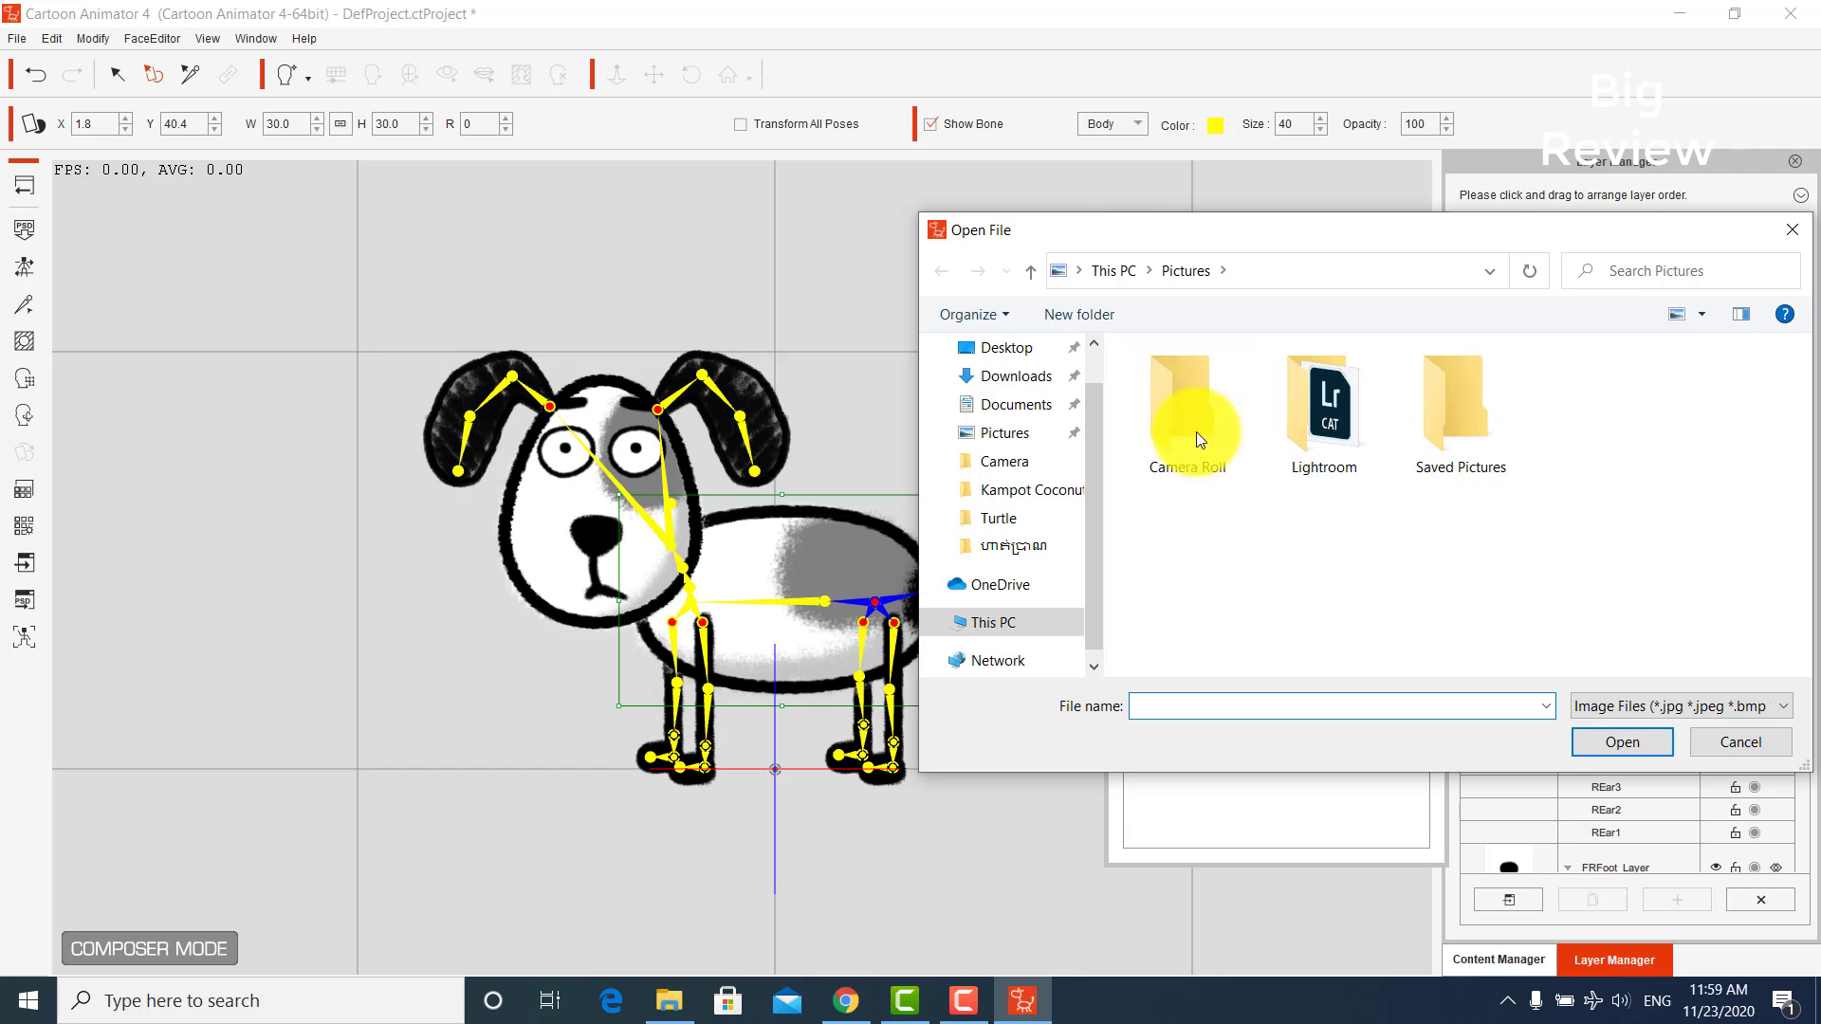
pyautogui.click(1014, 349)
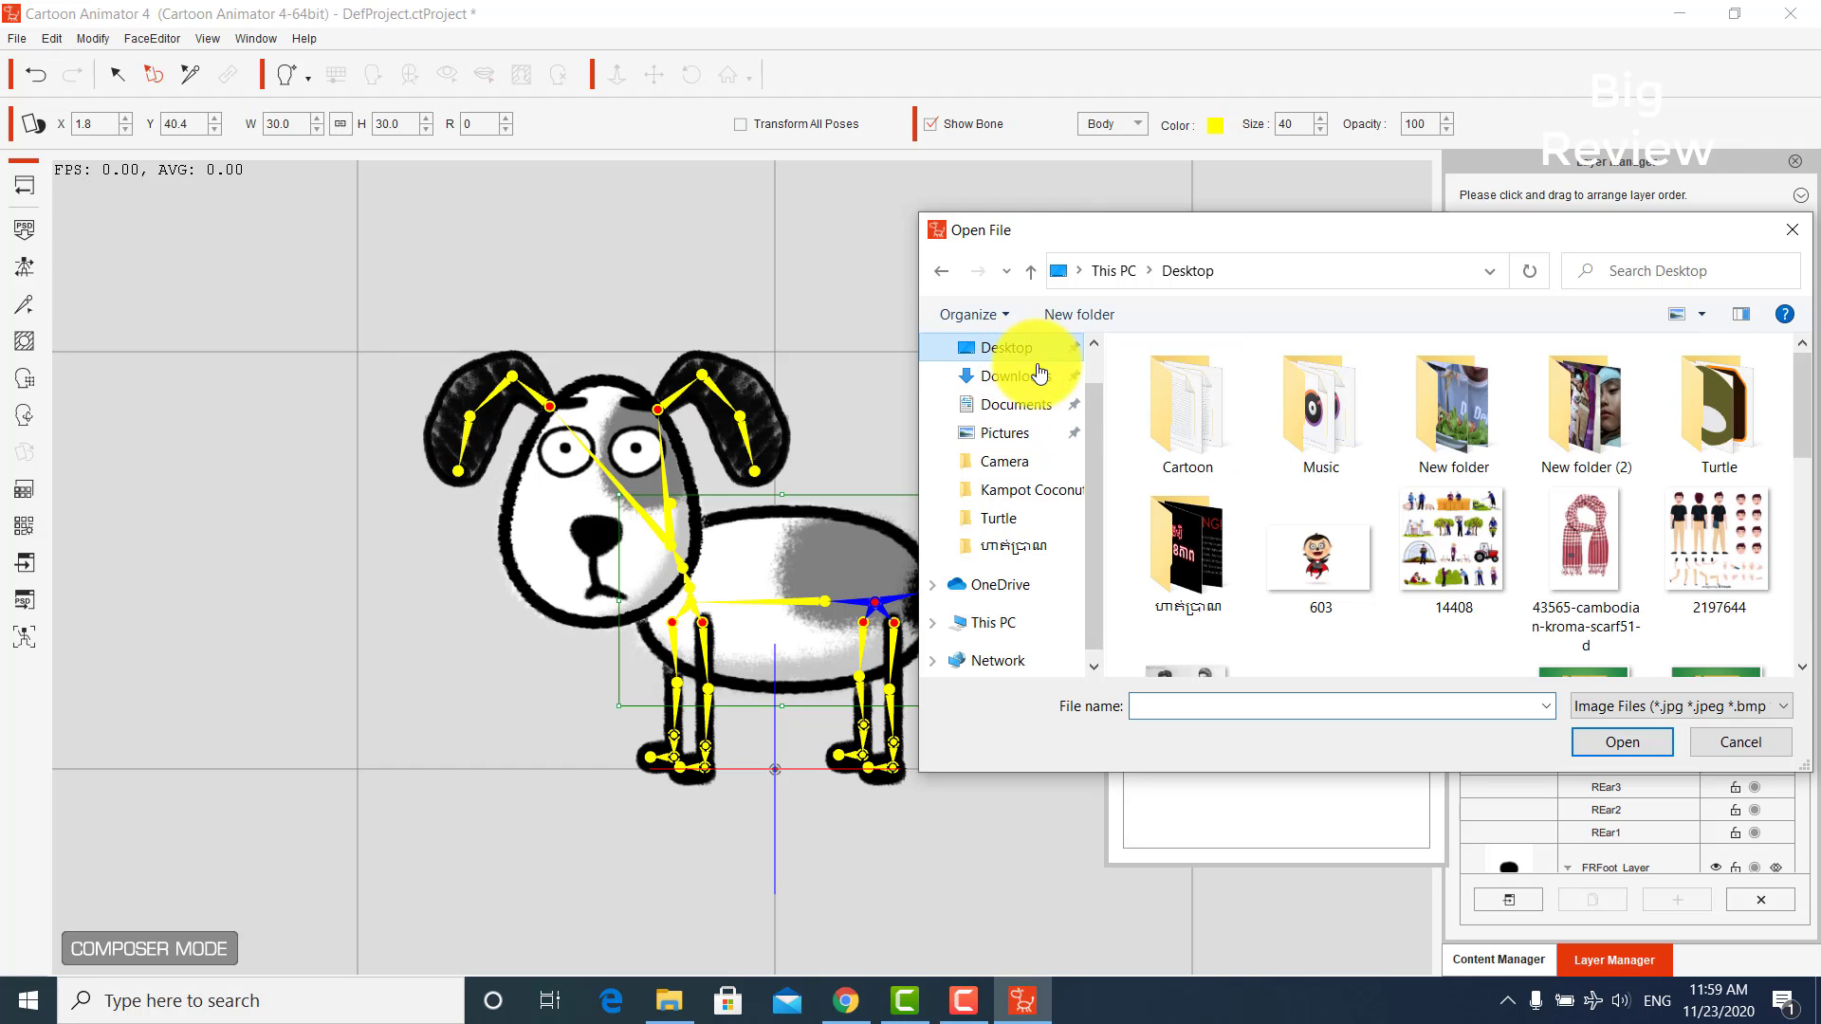
pyautogui.doubleClick(1714, 424)
pyautogui.doubleClick(1697, 424)
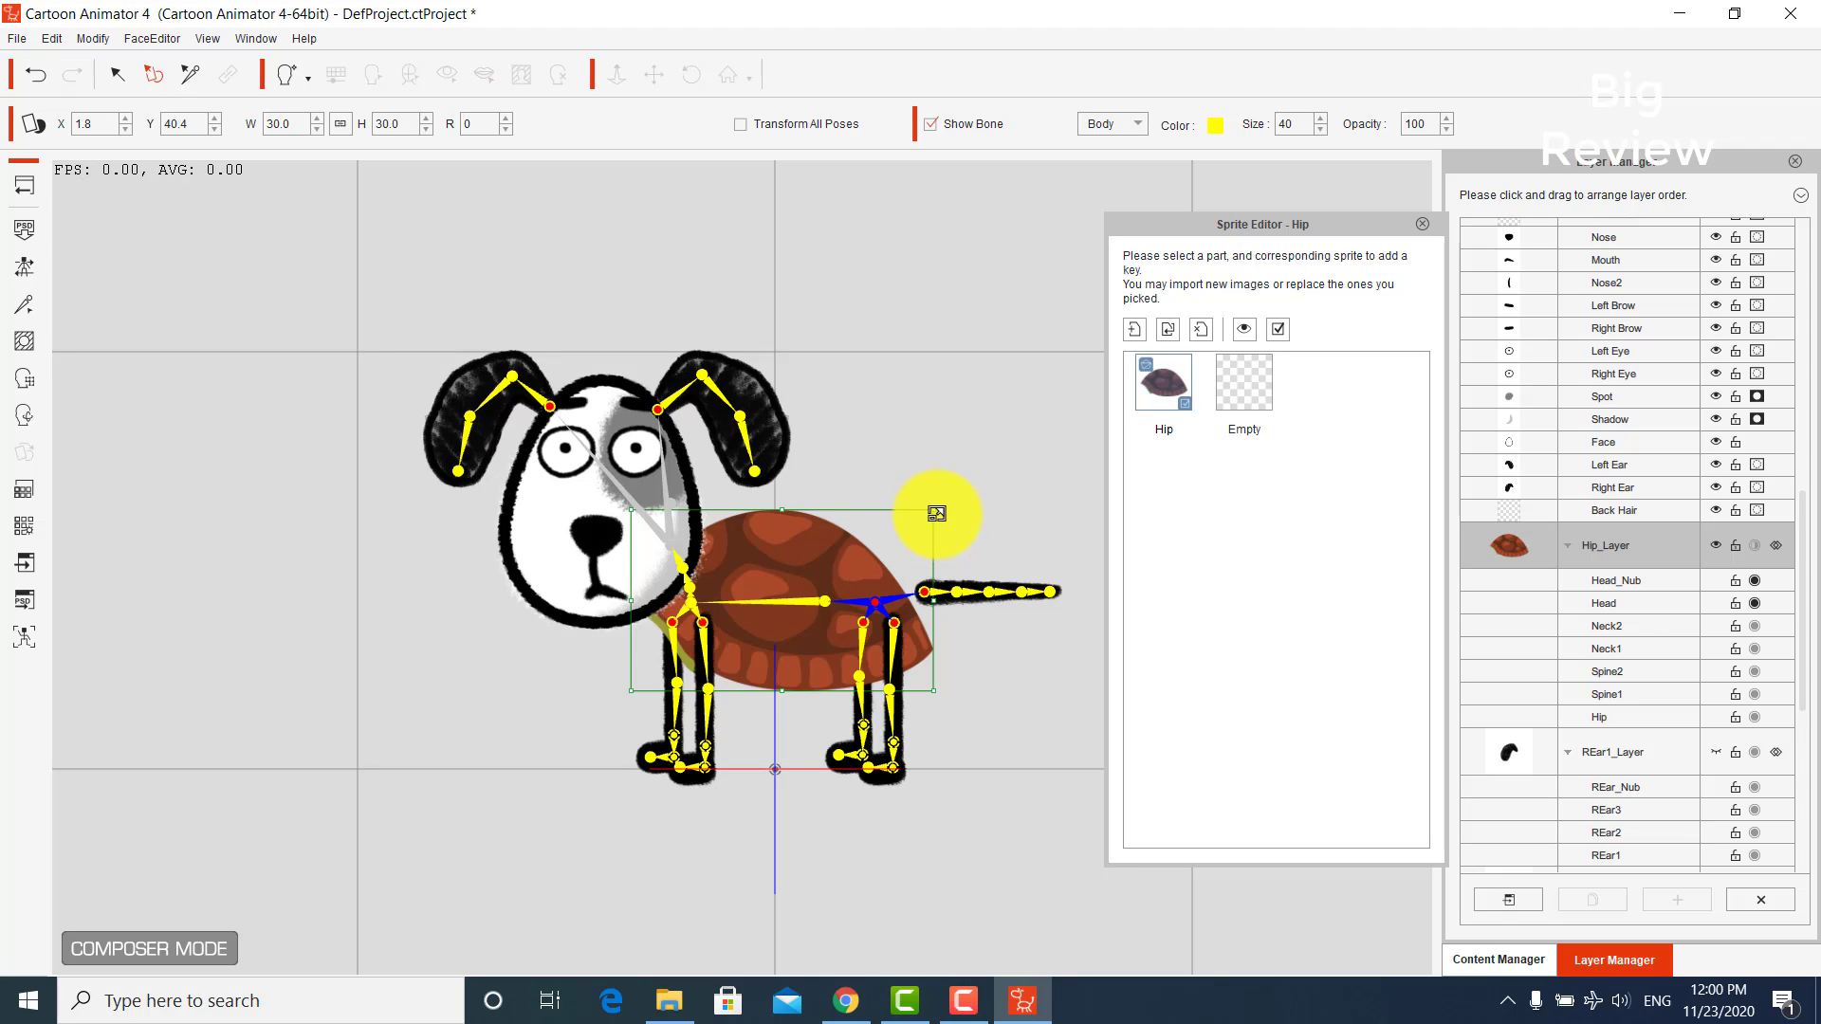
pyautogui.moveTo(935, 513); pyautogui.dragTo(963, 493)
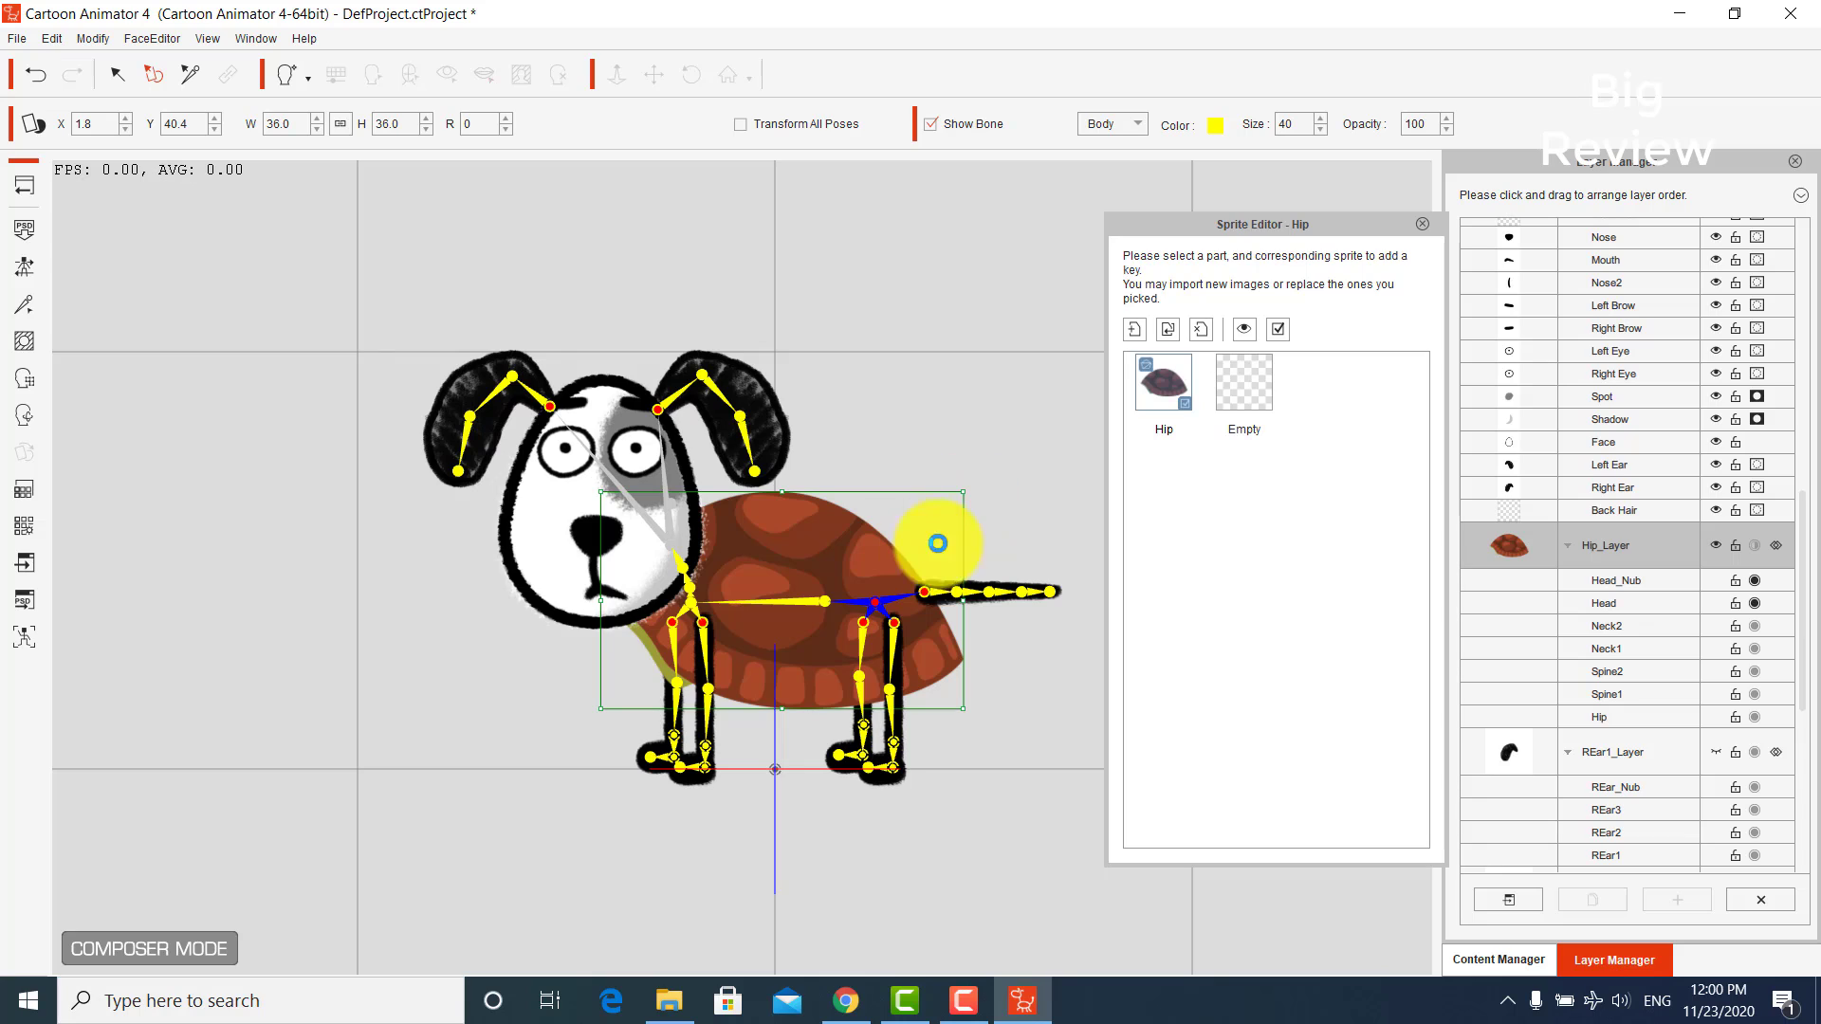
pyautogui.click(995, 499)
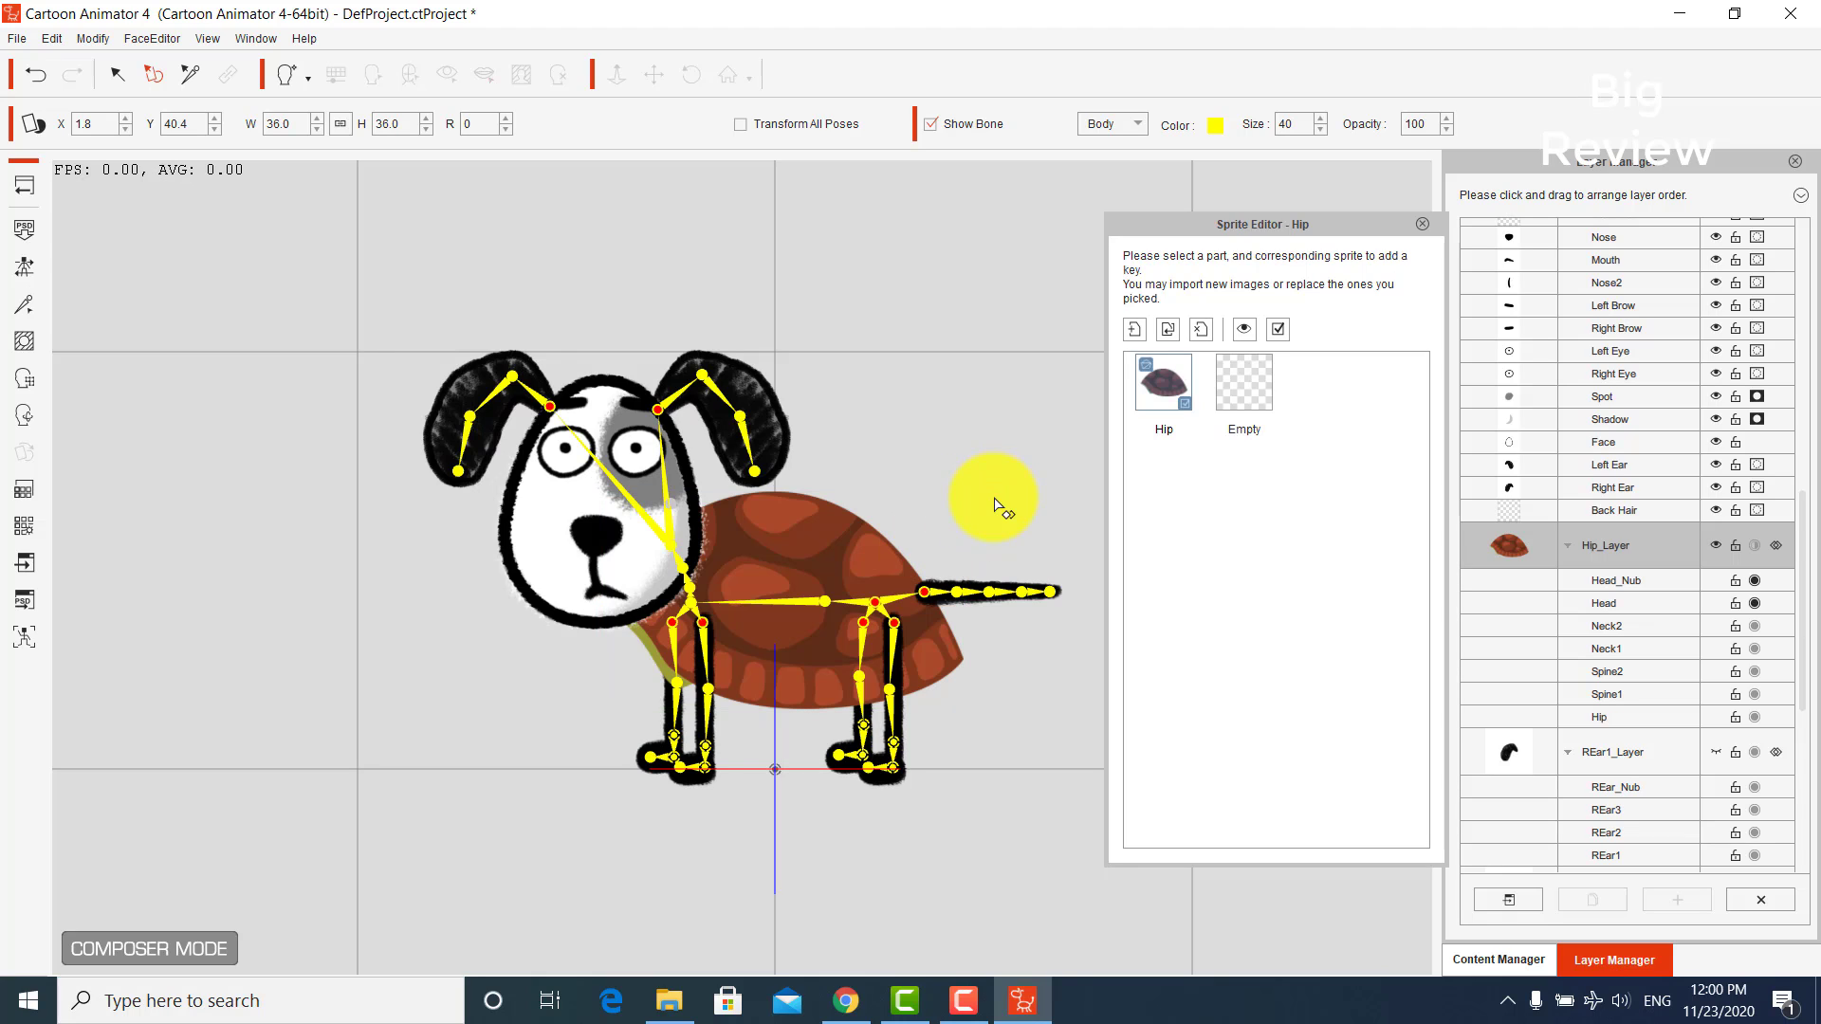
# - Replace the Tail1 sprite with the tail image, size it to about 40.8 wide by 31.1 high and fit it along the tail bones
pyautogui.click(944, 599)
pyautogui.doubleClick(1164, 384)
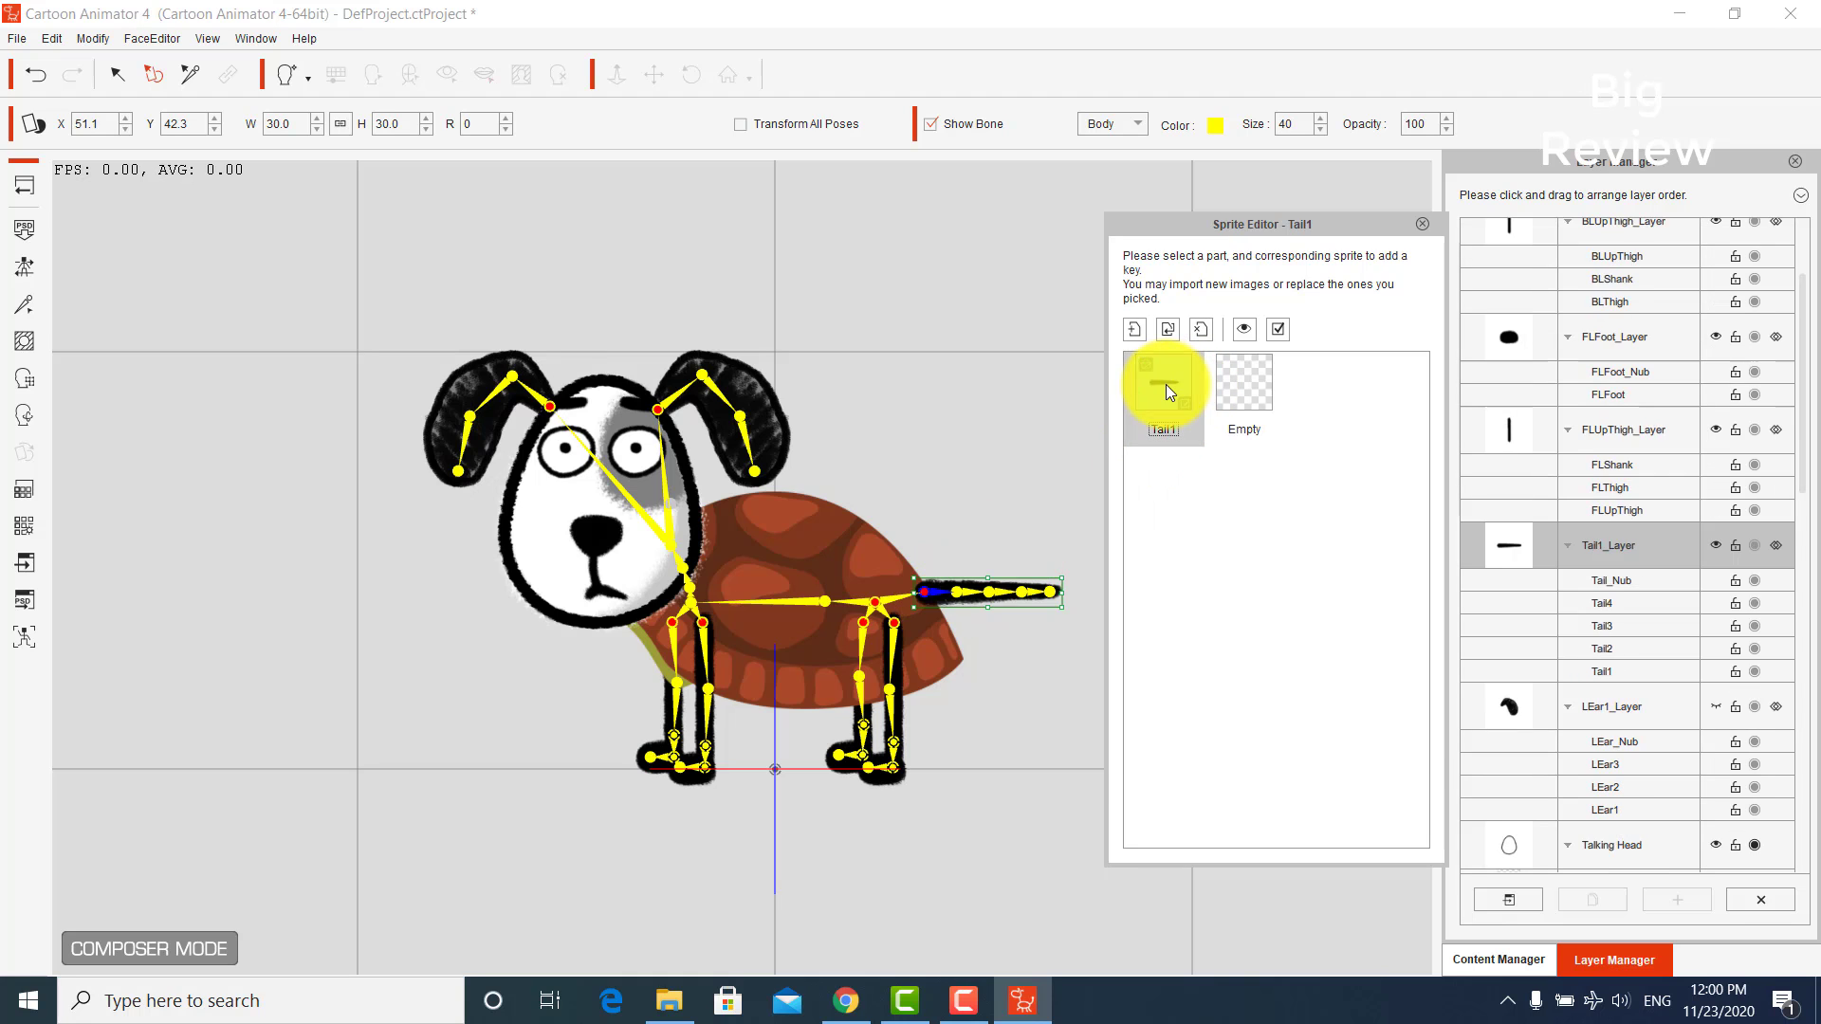
pyautogui.scroll(-3, 1232, 437)
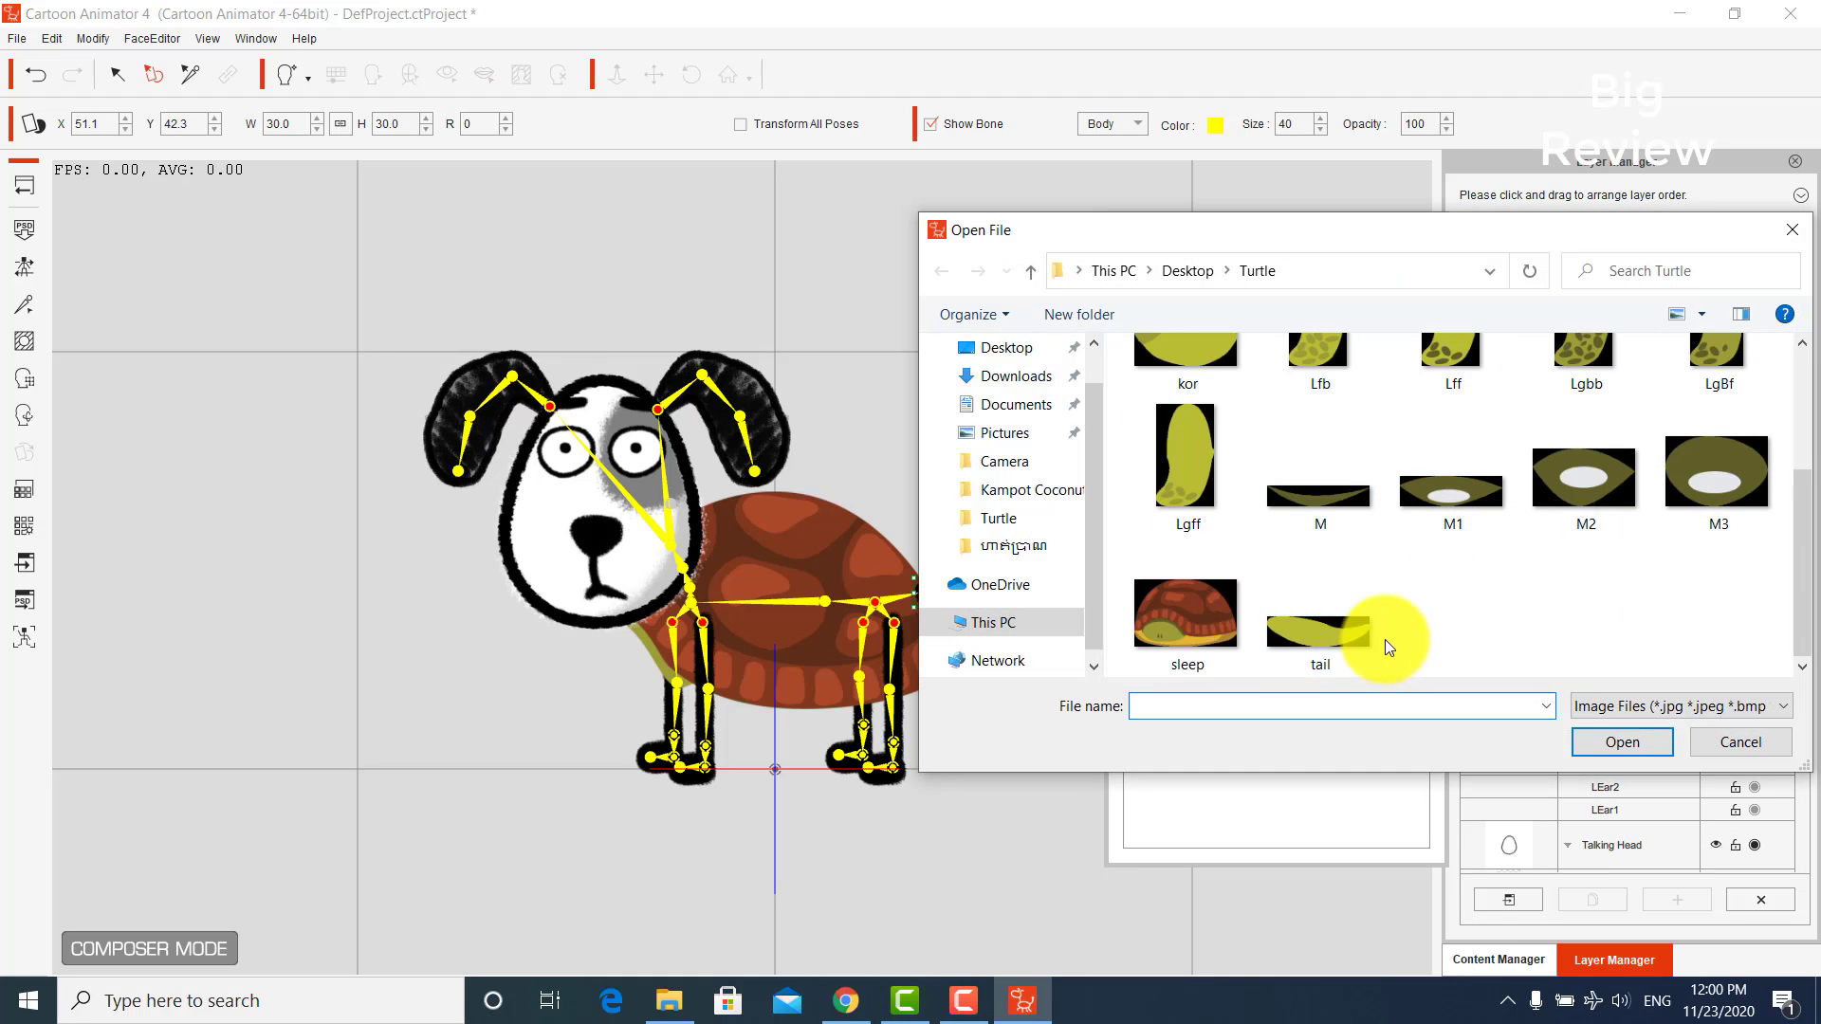
pyautogui.doubleClick(1316, 631)
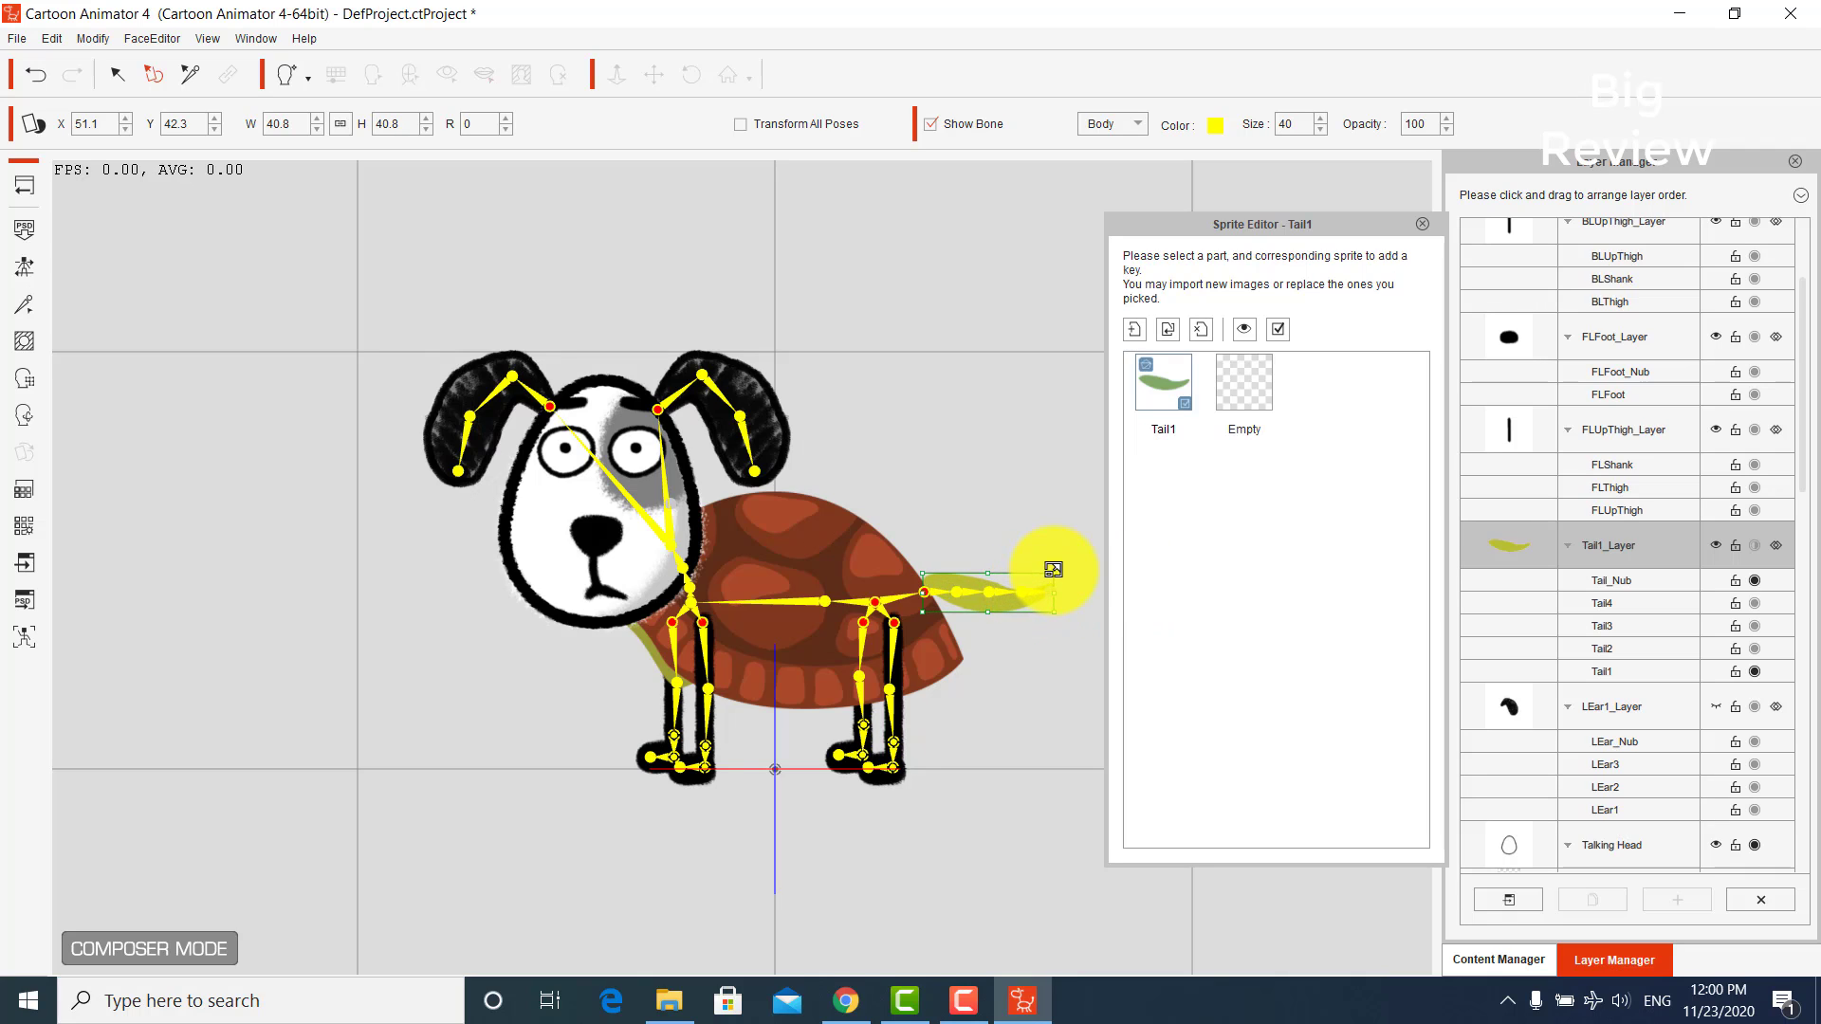
pyautogui.click(988, 622)
pyautogui.moveTo(988, 623)
pyautogui.mouseDown()
pyautogui.moveTo(987, 601)
pyautogui.moveTo(999, 642)
pyautogui.moveTo(1015, 610)
pyautogui.mouseUp()
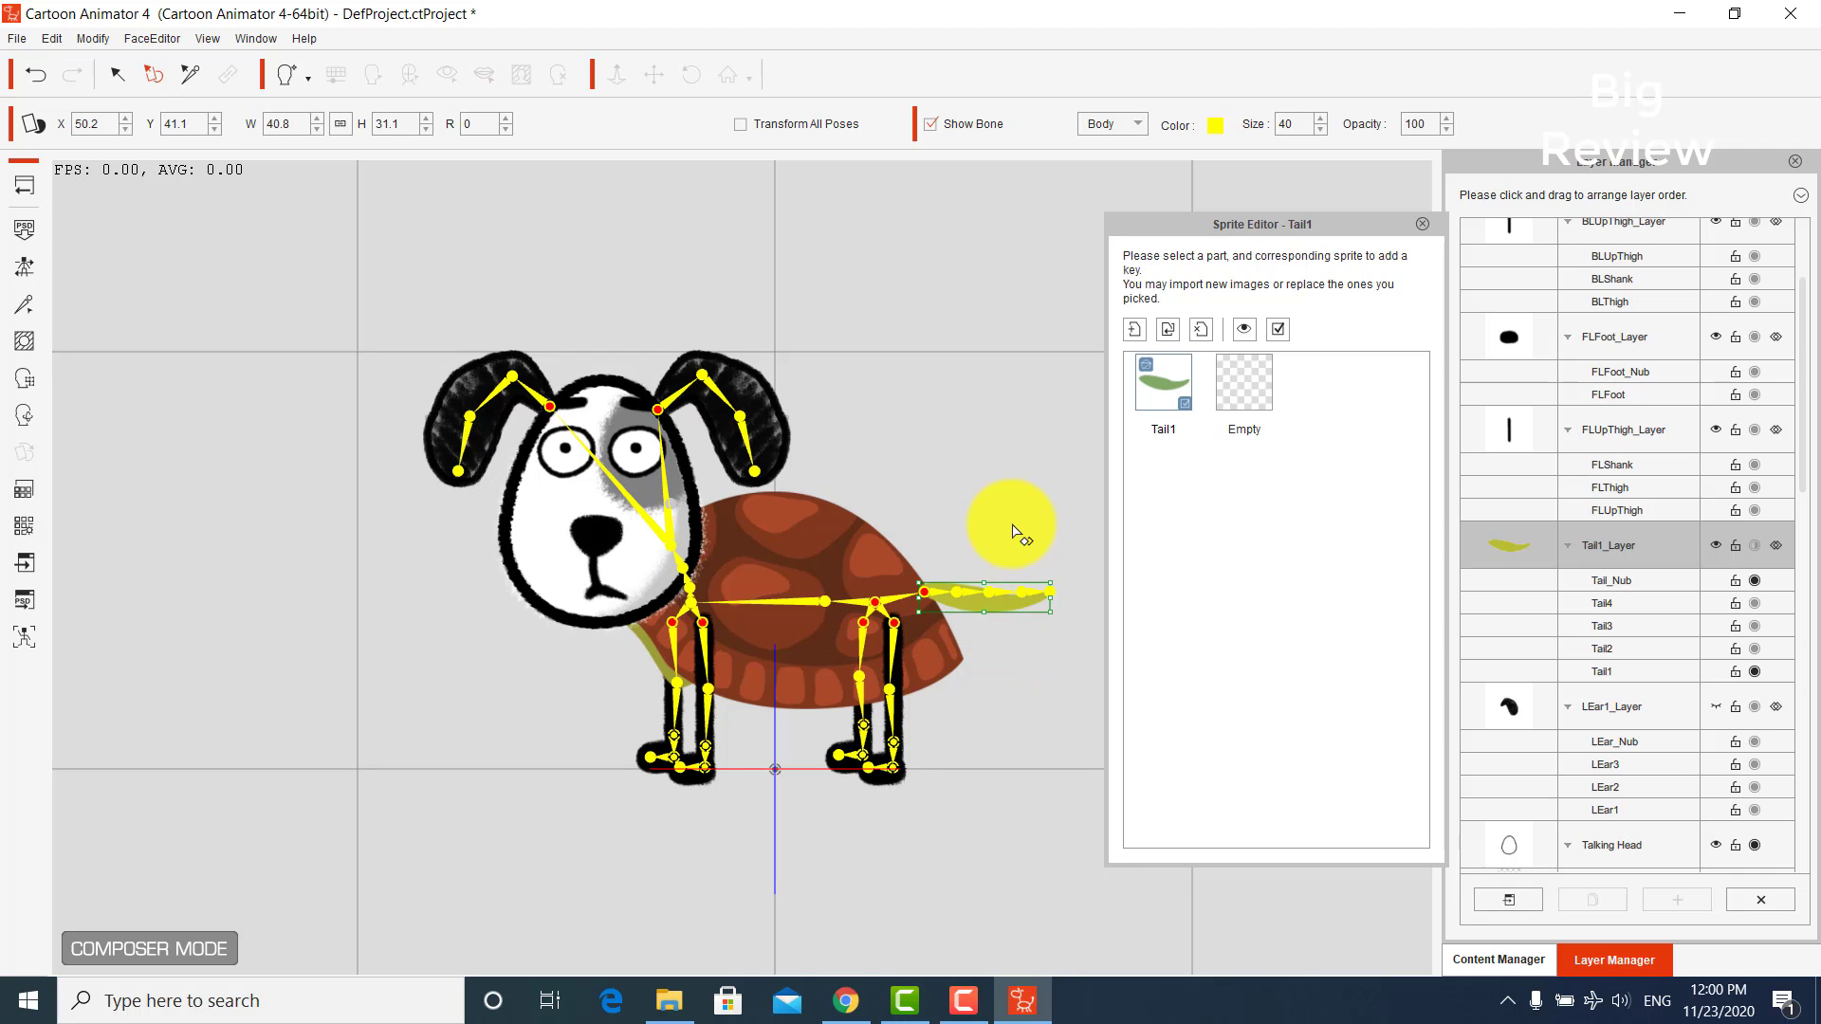
# - Replace the near hind leg's BLUpThigh sprite with the LgBf image from the Turtle folder
pyautogui.click(891, 656)
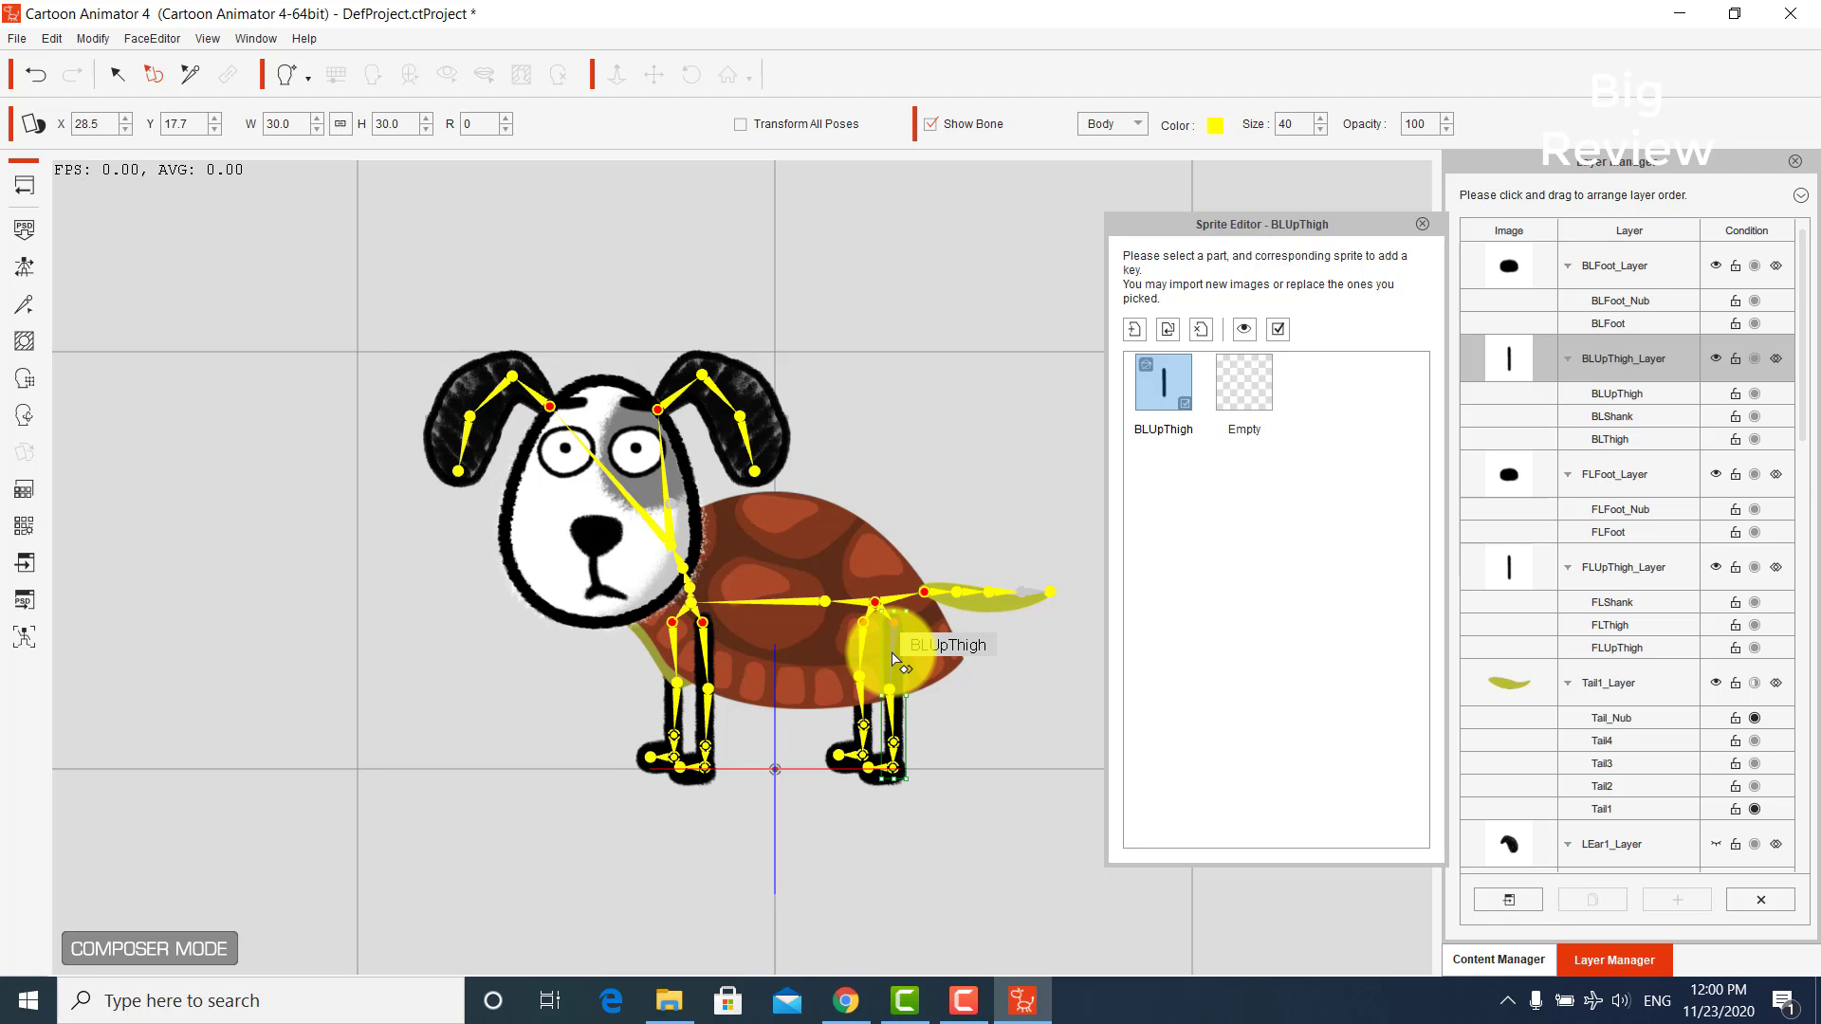
pyautogui.doubleClick(1180, 383)
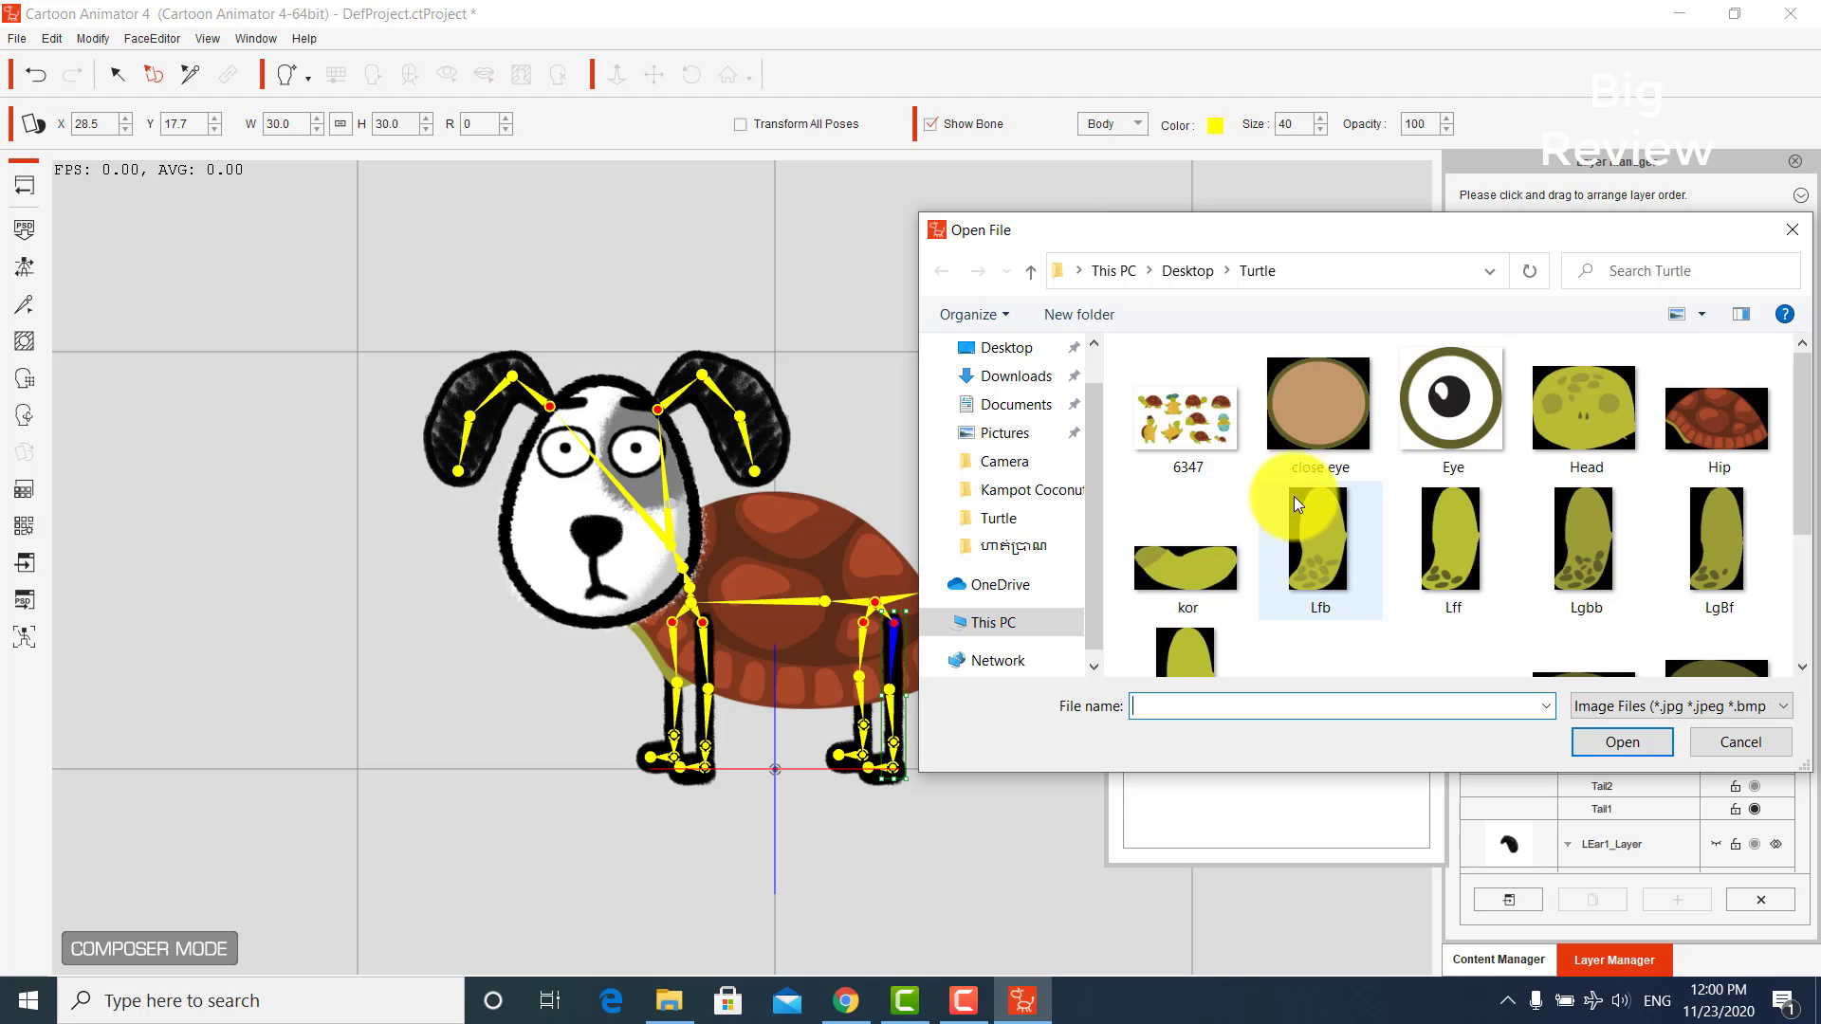
pyautogui.moveTo(1178, 247); pyautogui.dragTo(1002, 233)
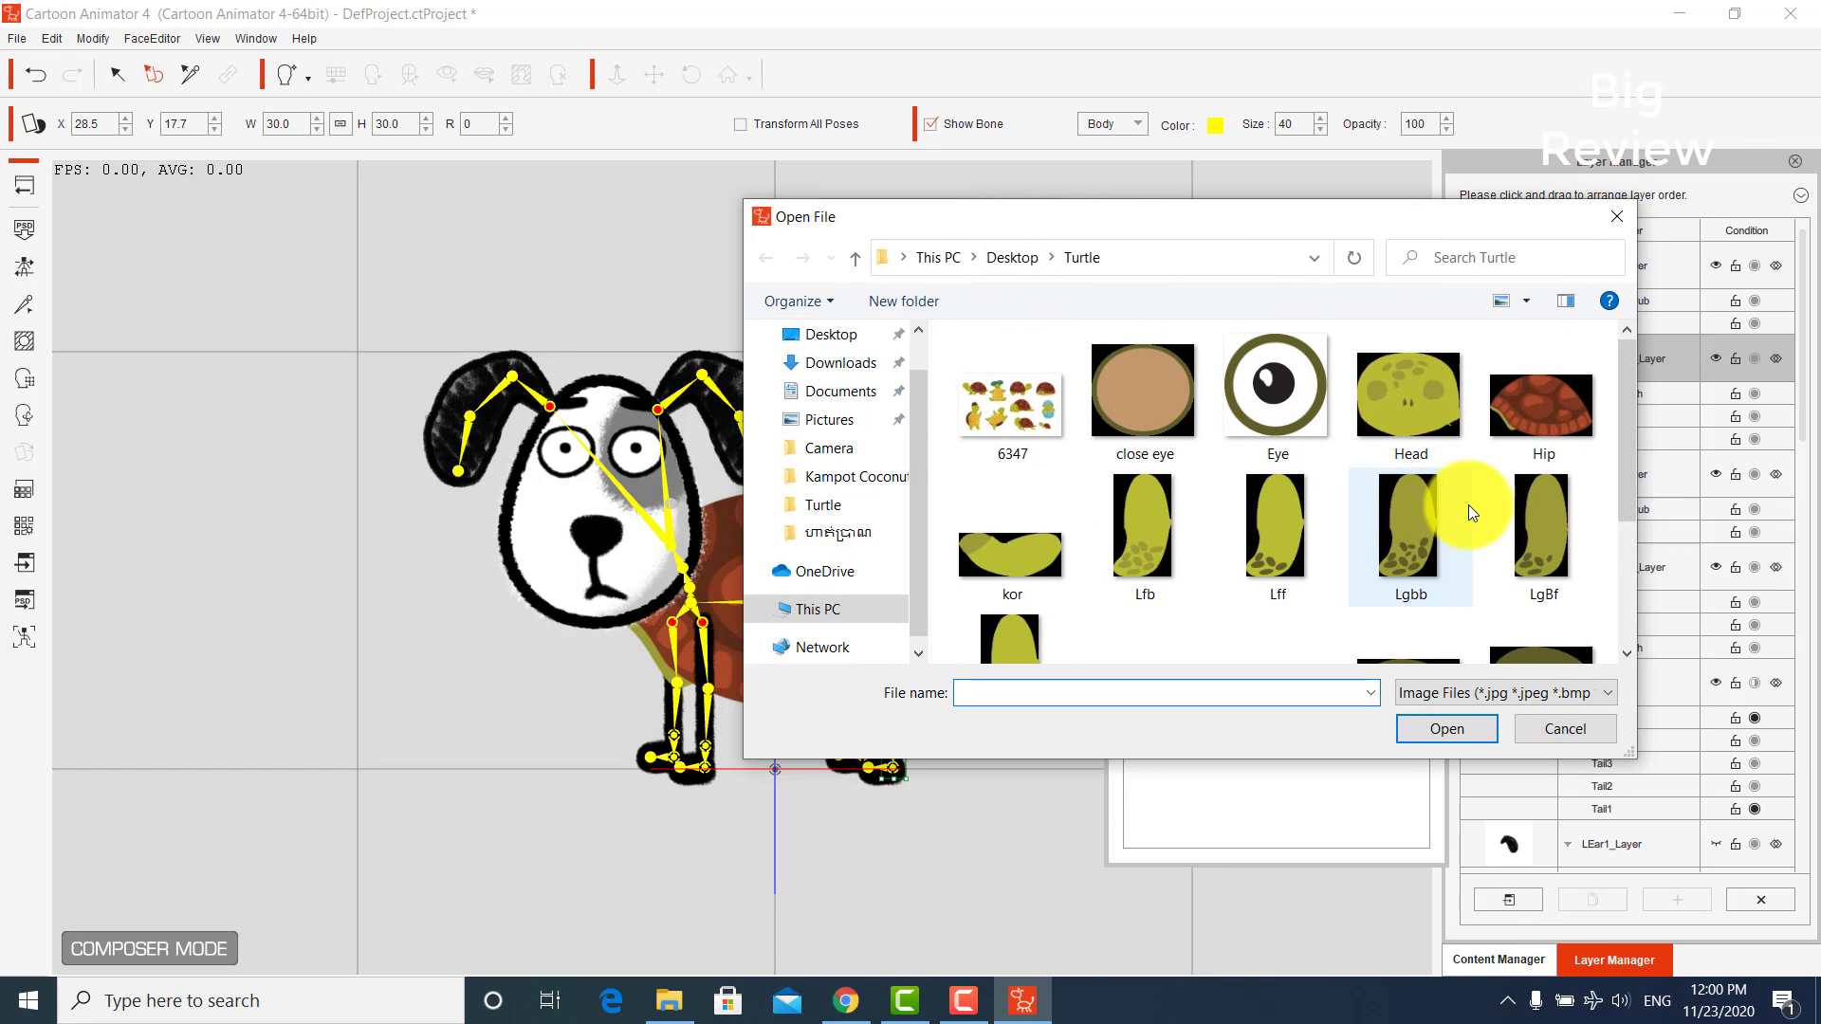
pyautogui.doubleClick(1563, 550)
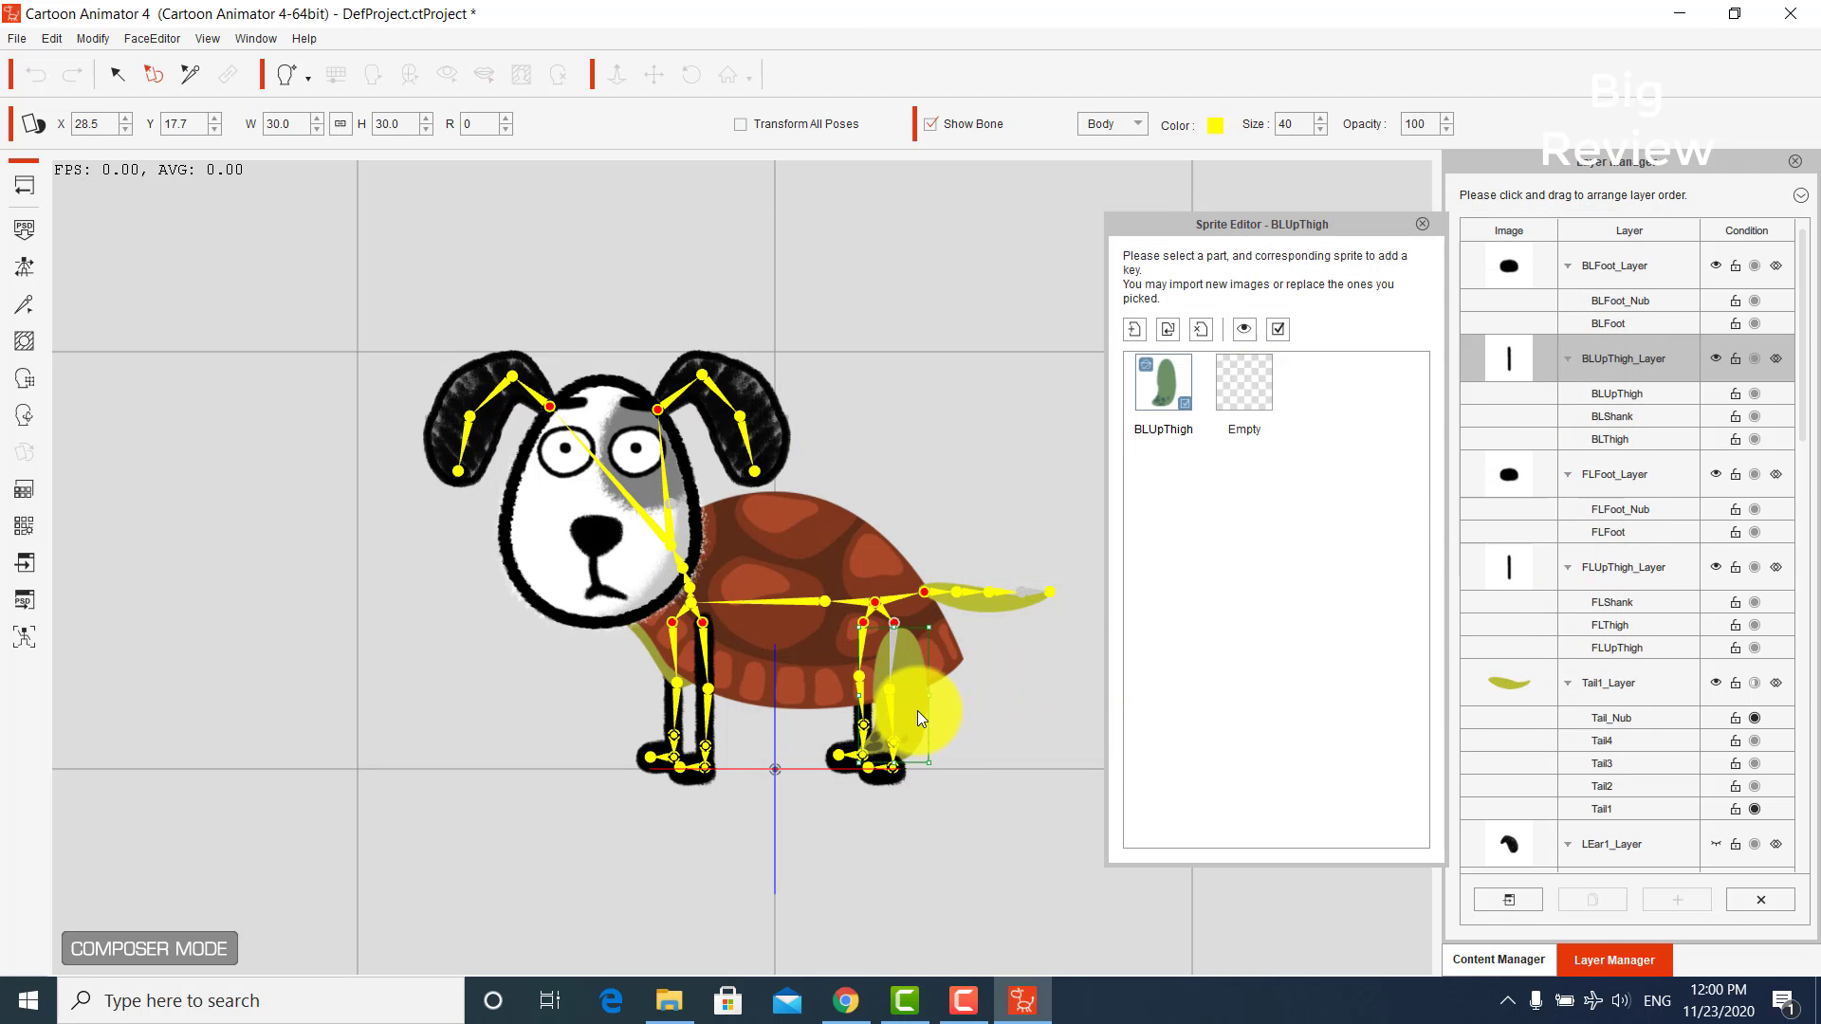
pyautogui.click(913, 696)
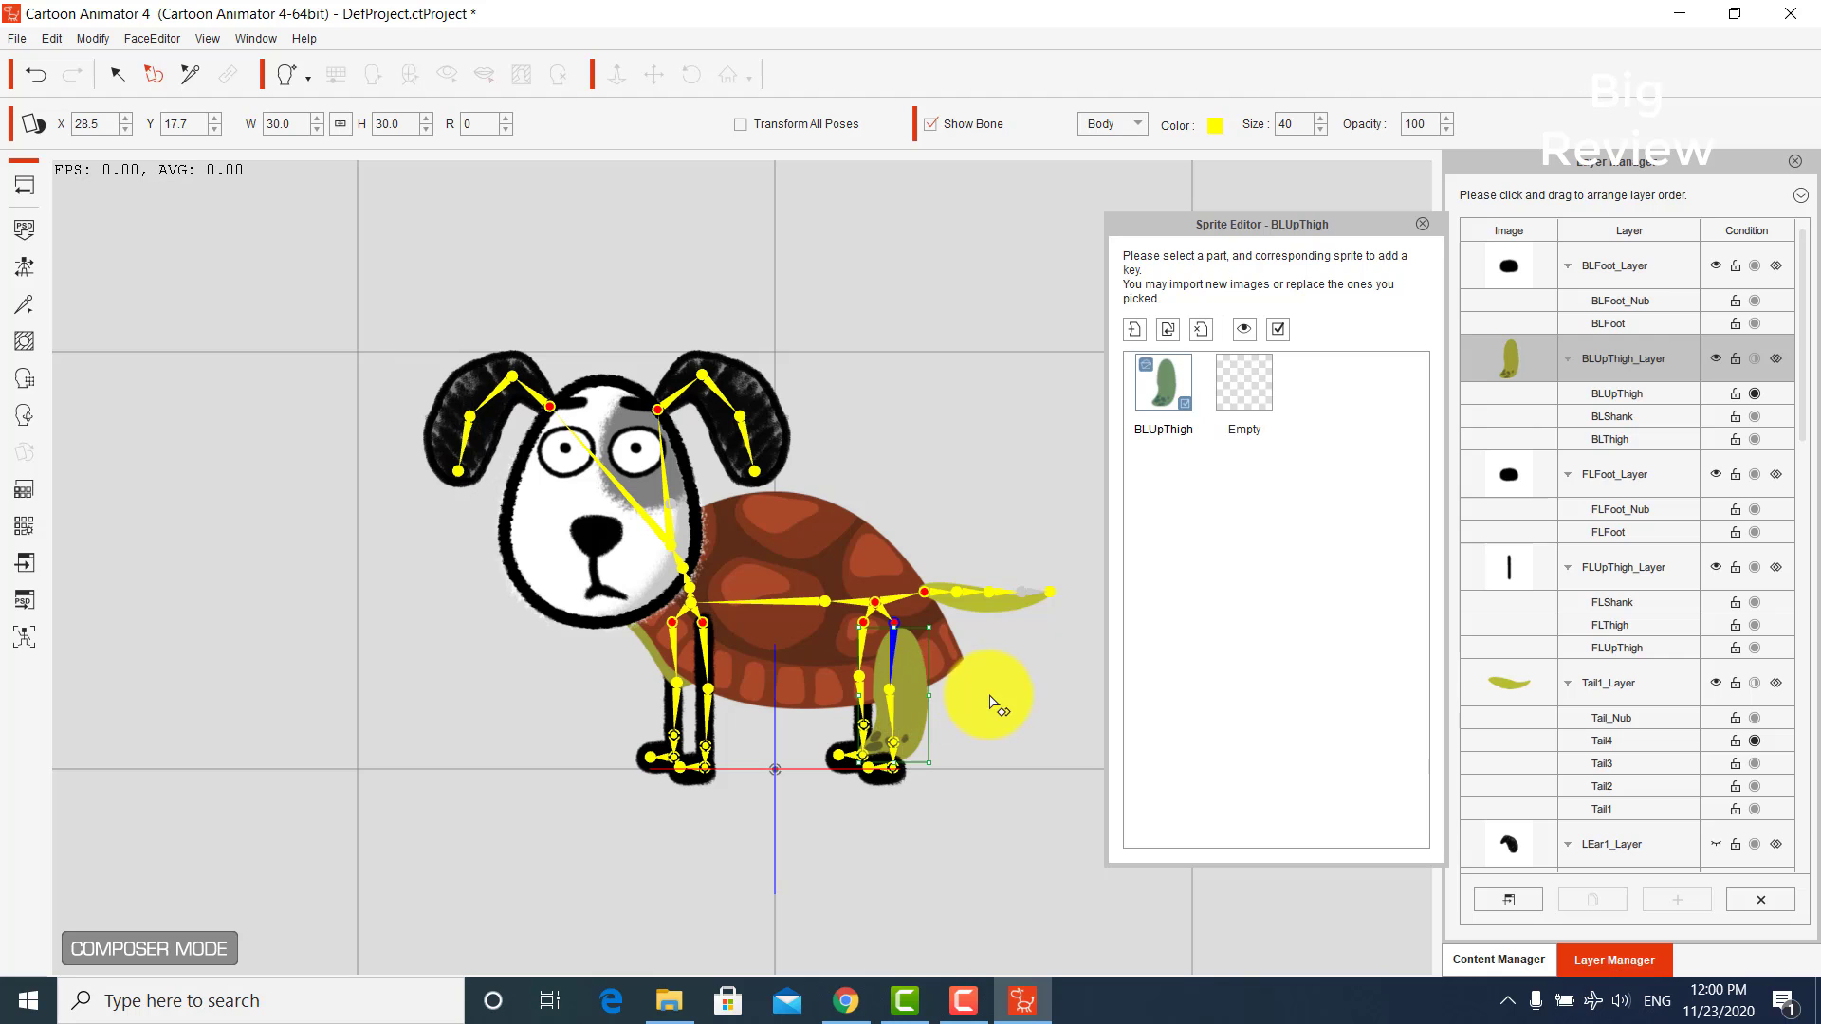
# - Replace the far hind leg's BRUpThigh sprite with the Lgbb image from the Turtle folder
pyautogui.click(861, 644)
pyautogui.doubleClick(1153, 373)
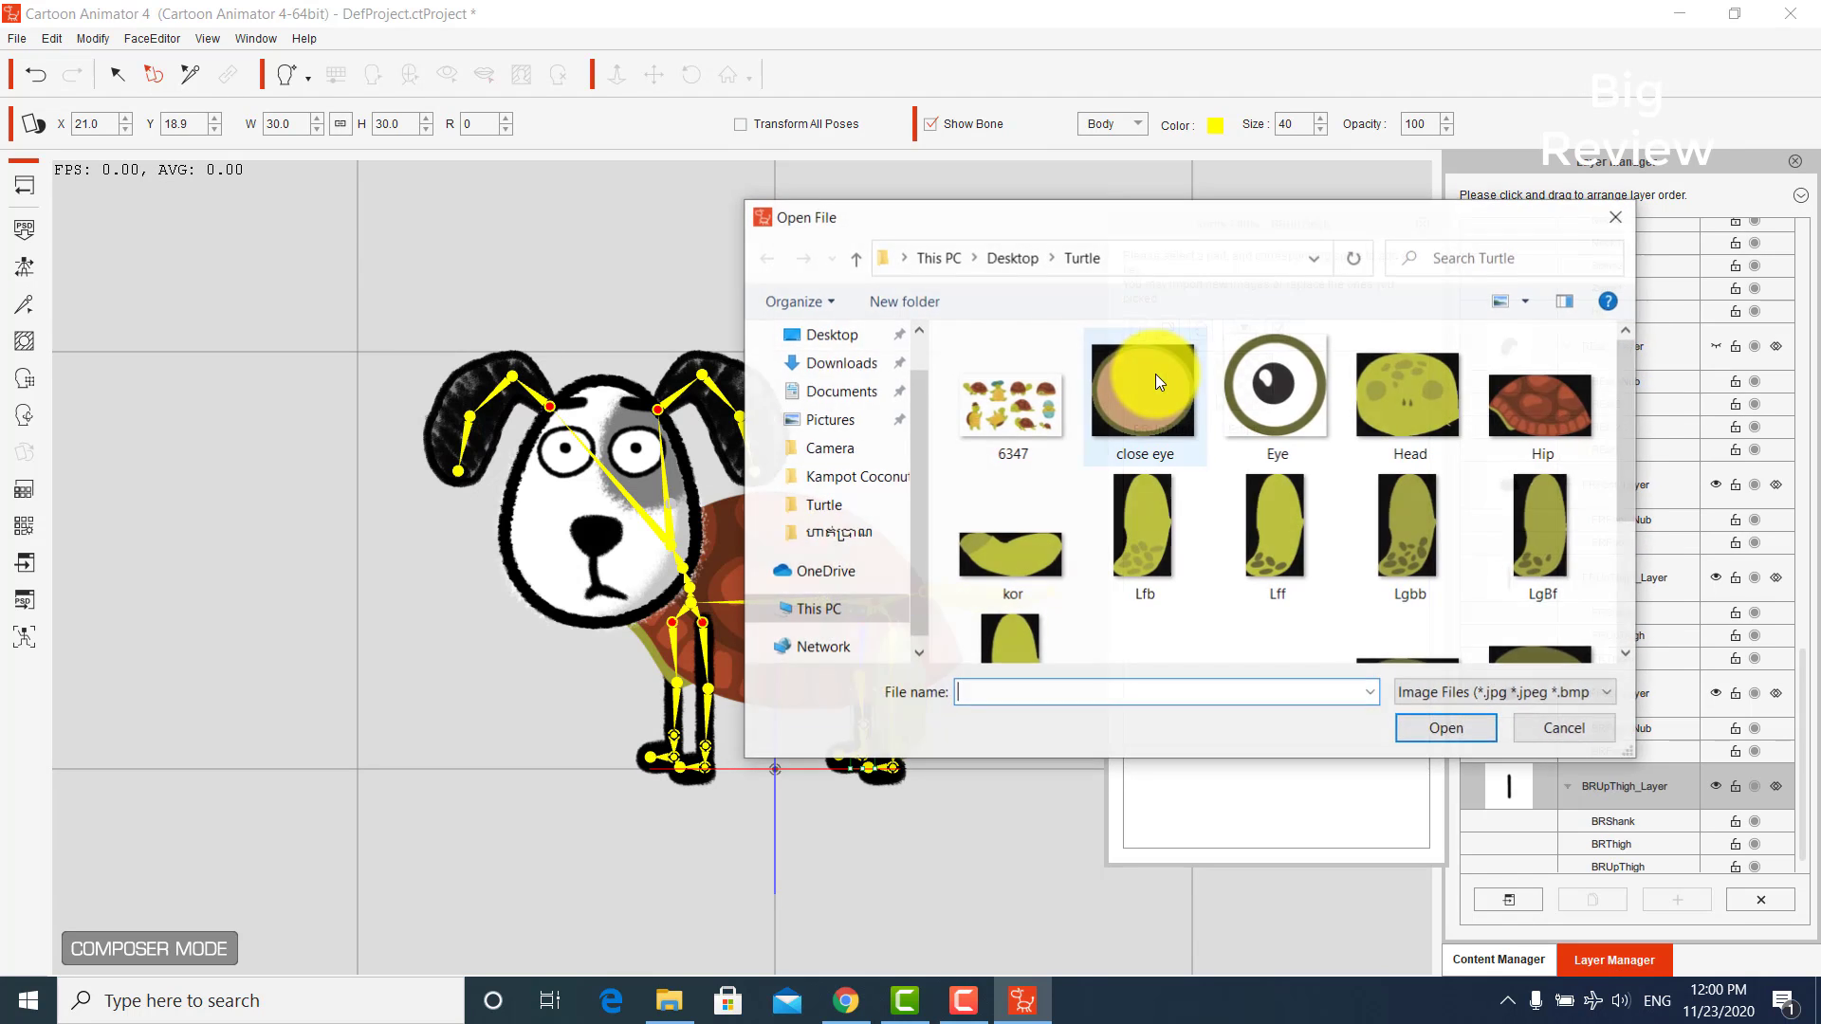
pyautogui.doubleClick(1391, 518)
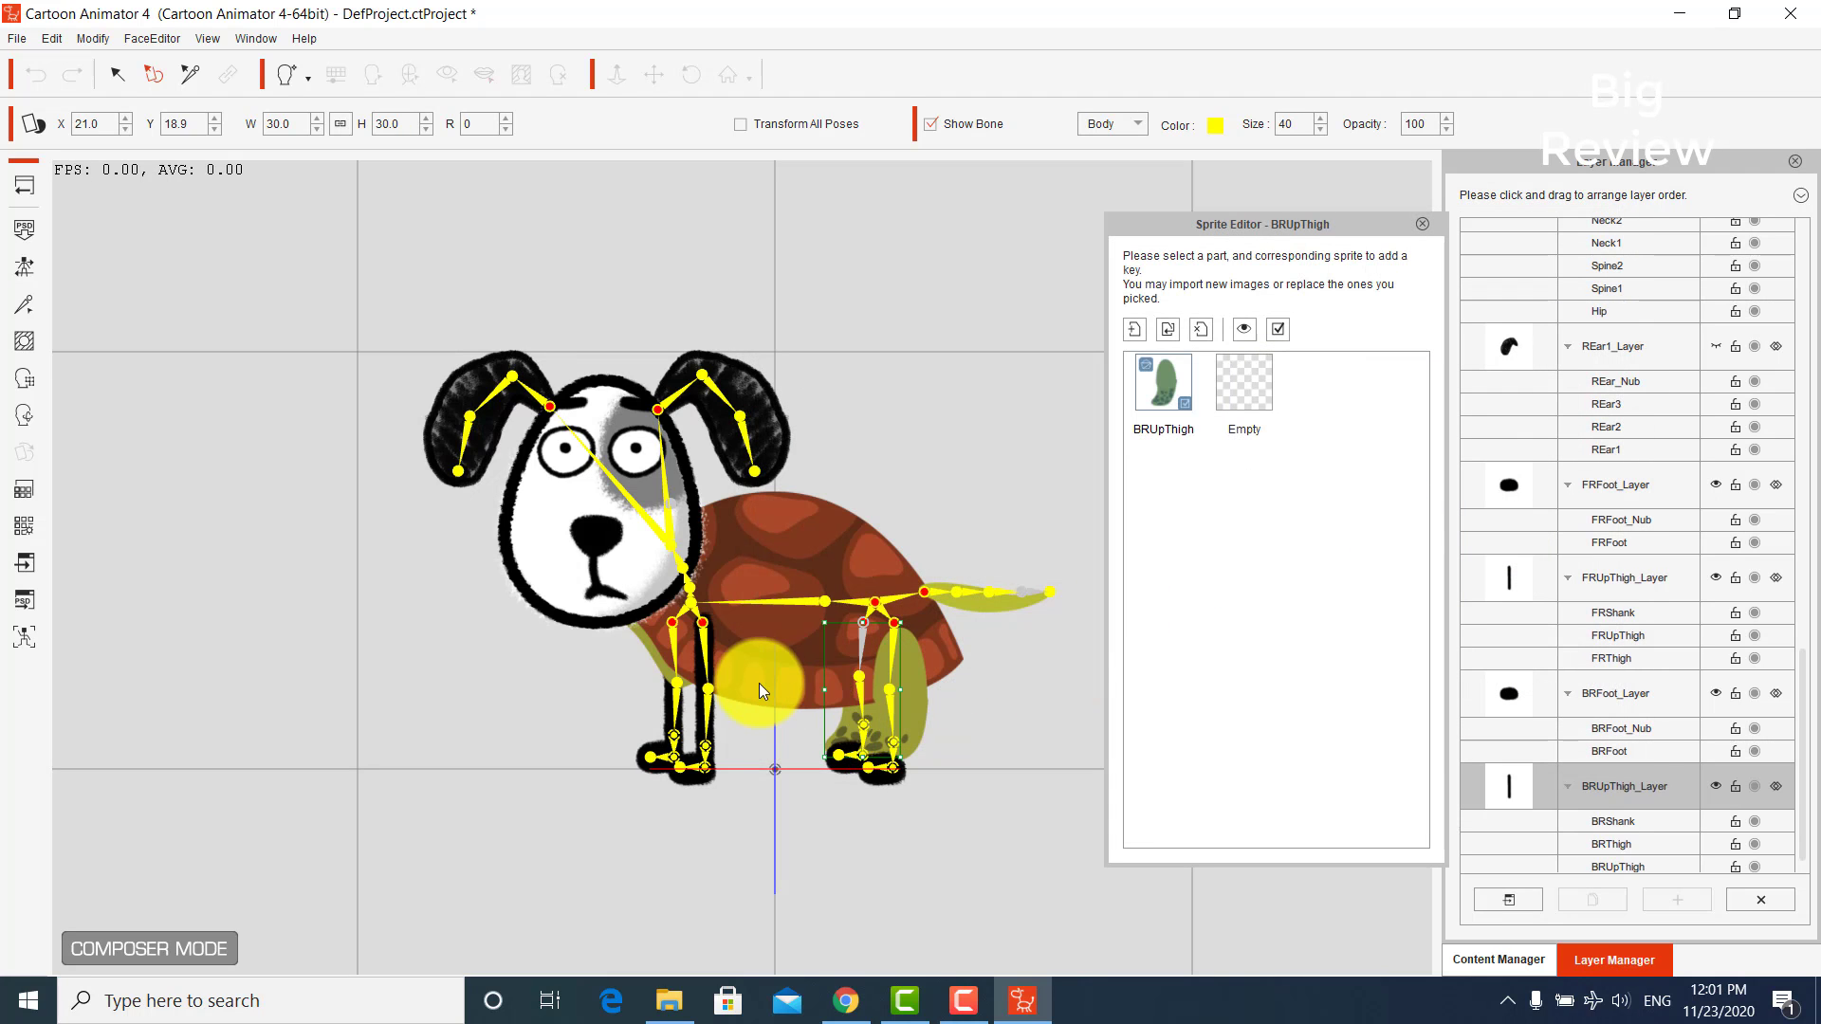
# - Replace the far front leg's FRUpThigh sprite with the Lfb image from the Turtle folder
pyautogui.click(672, 639)
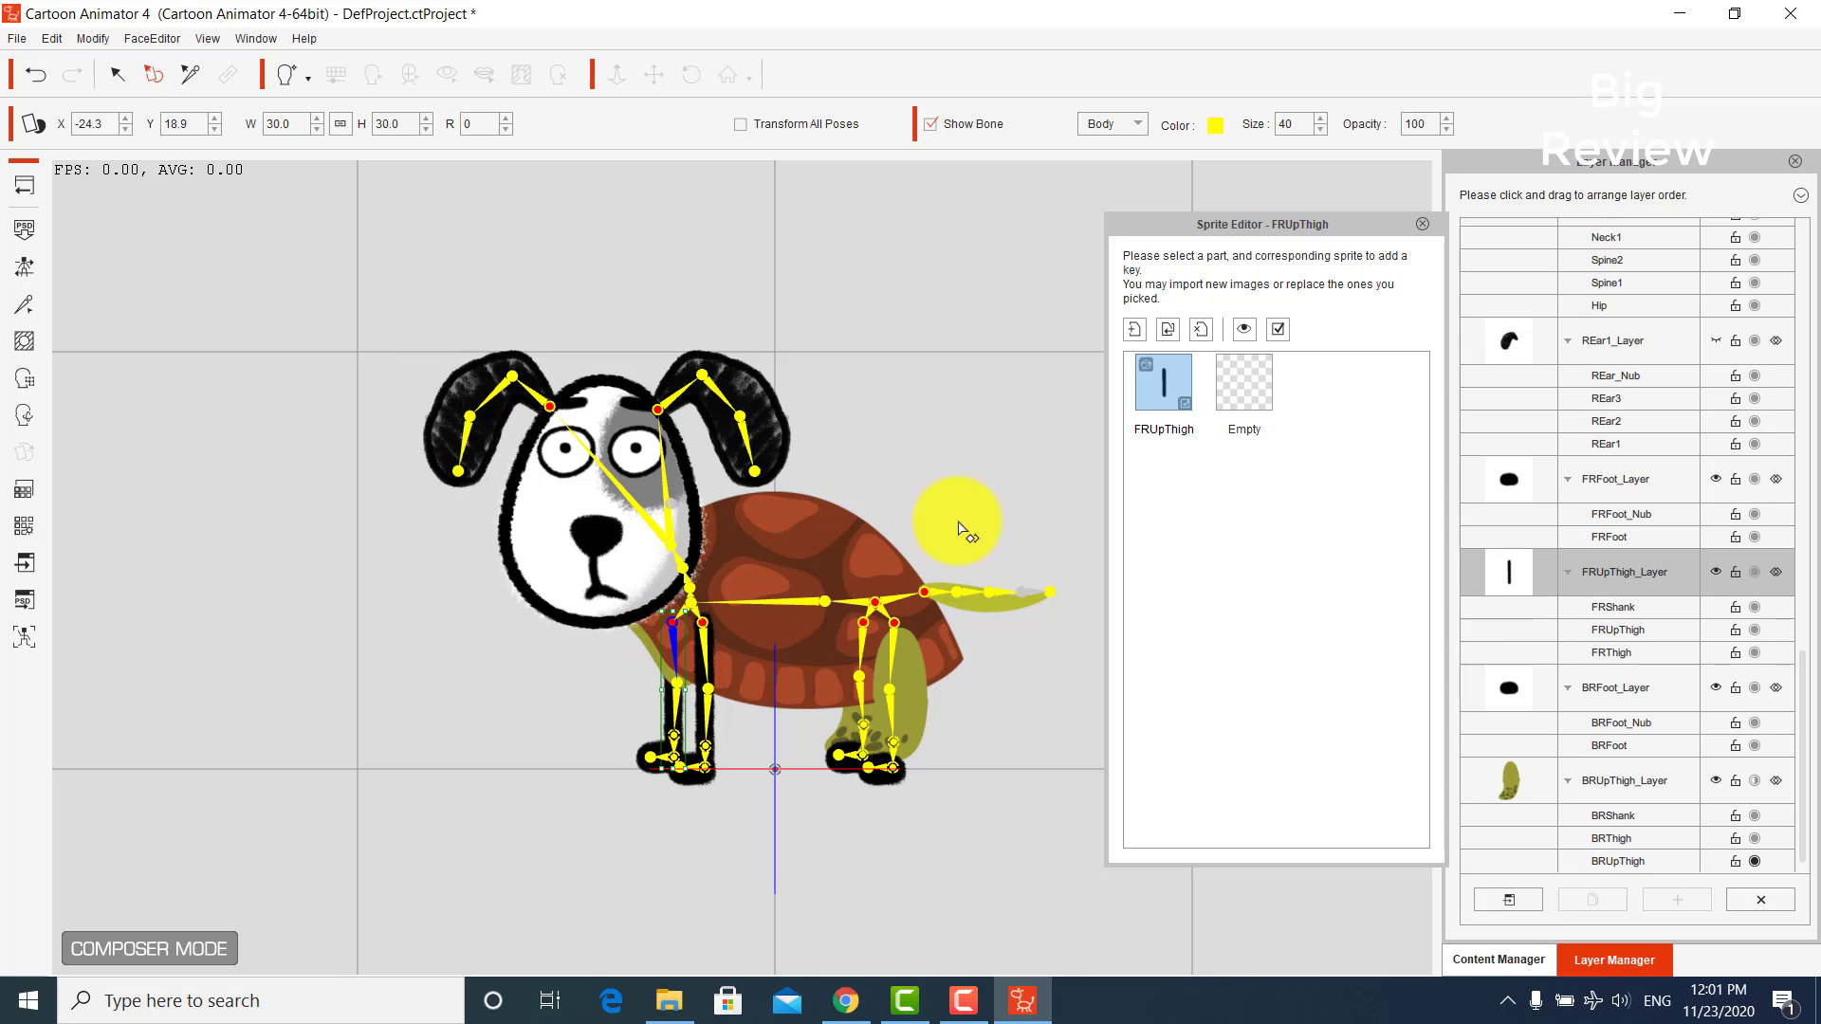
pyautogui.click(1146, 405)
pyautogui.doubleClick(1149, 402)
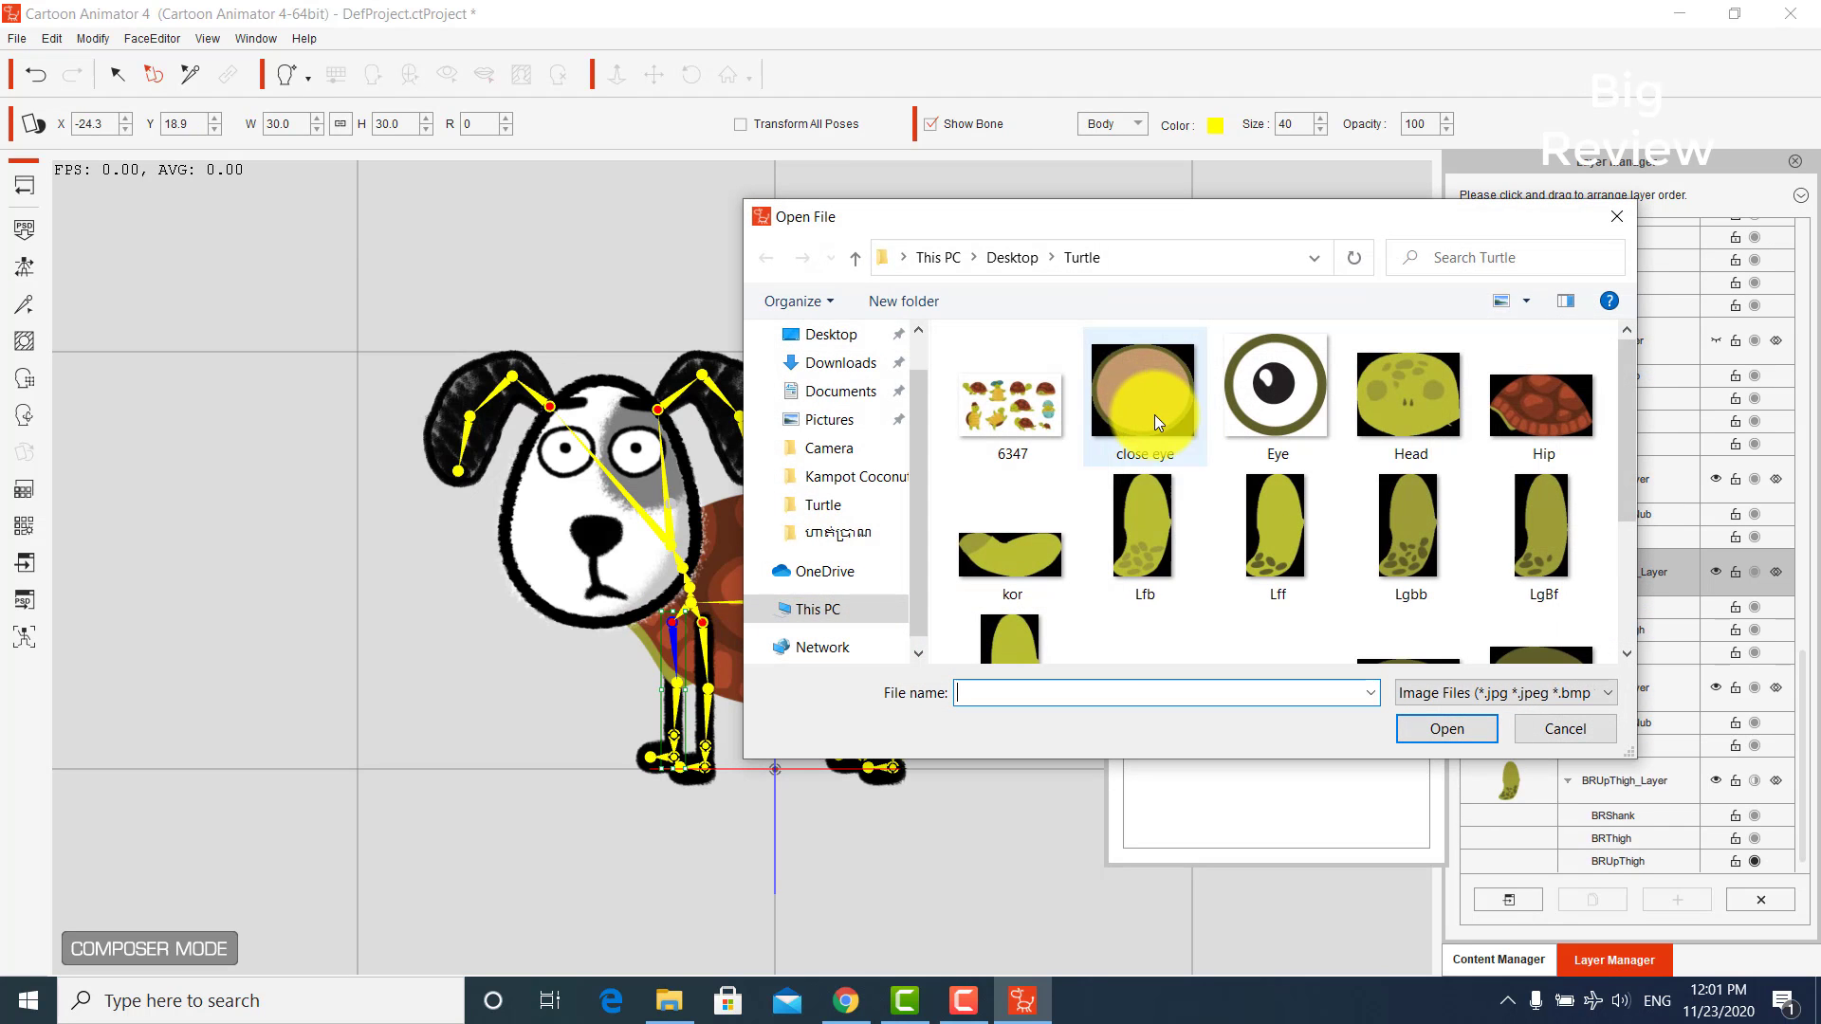
pyautogui.doubleClick(1163, 527)
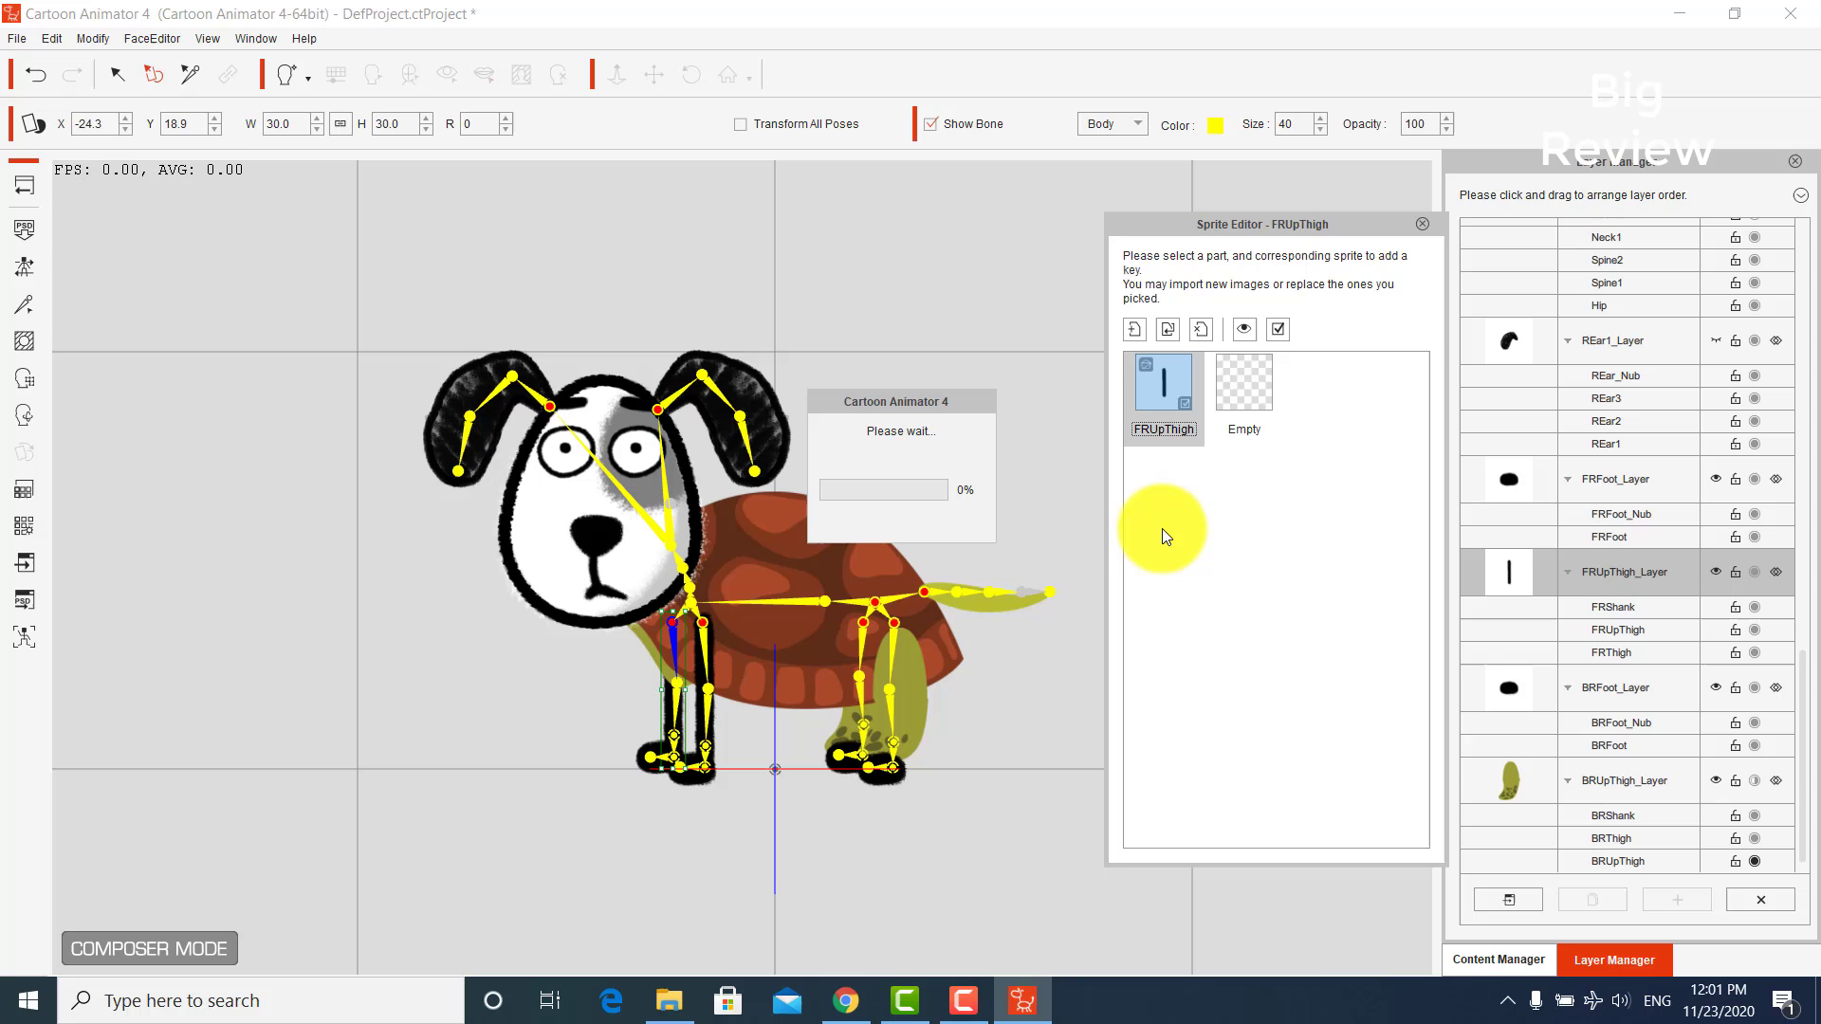
# - Replace the near front leg's FLUpThigh sprite with the Lff image from the Turtle folder
pyautogui.click(702, 645)
pyautogui.click(1166, 380)
pyautogui.doubleClick(1167, 380)
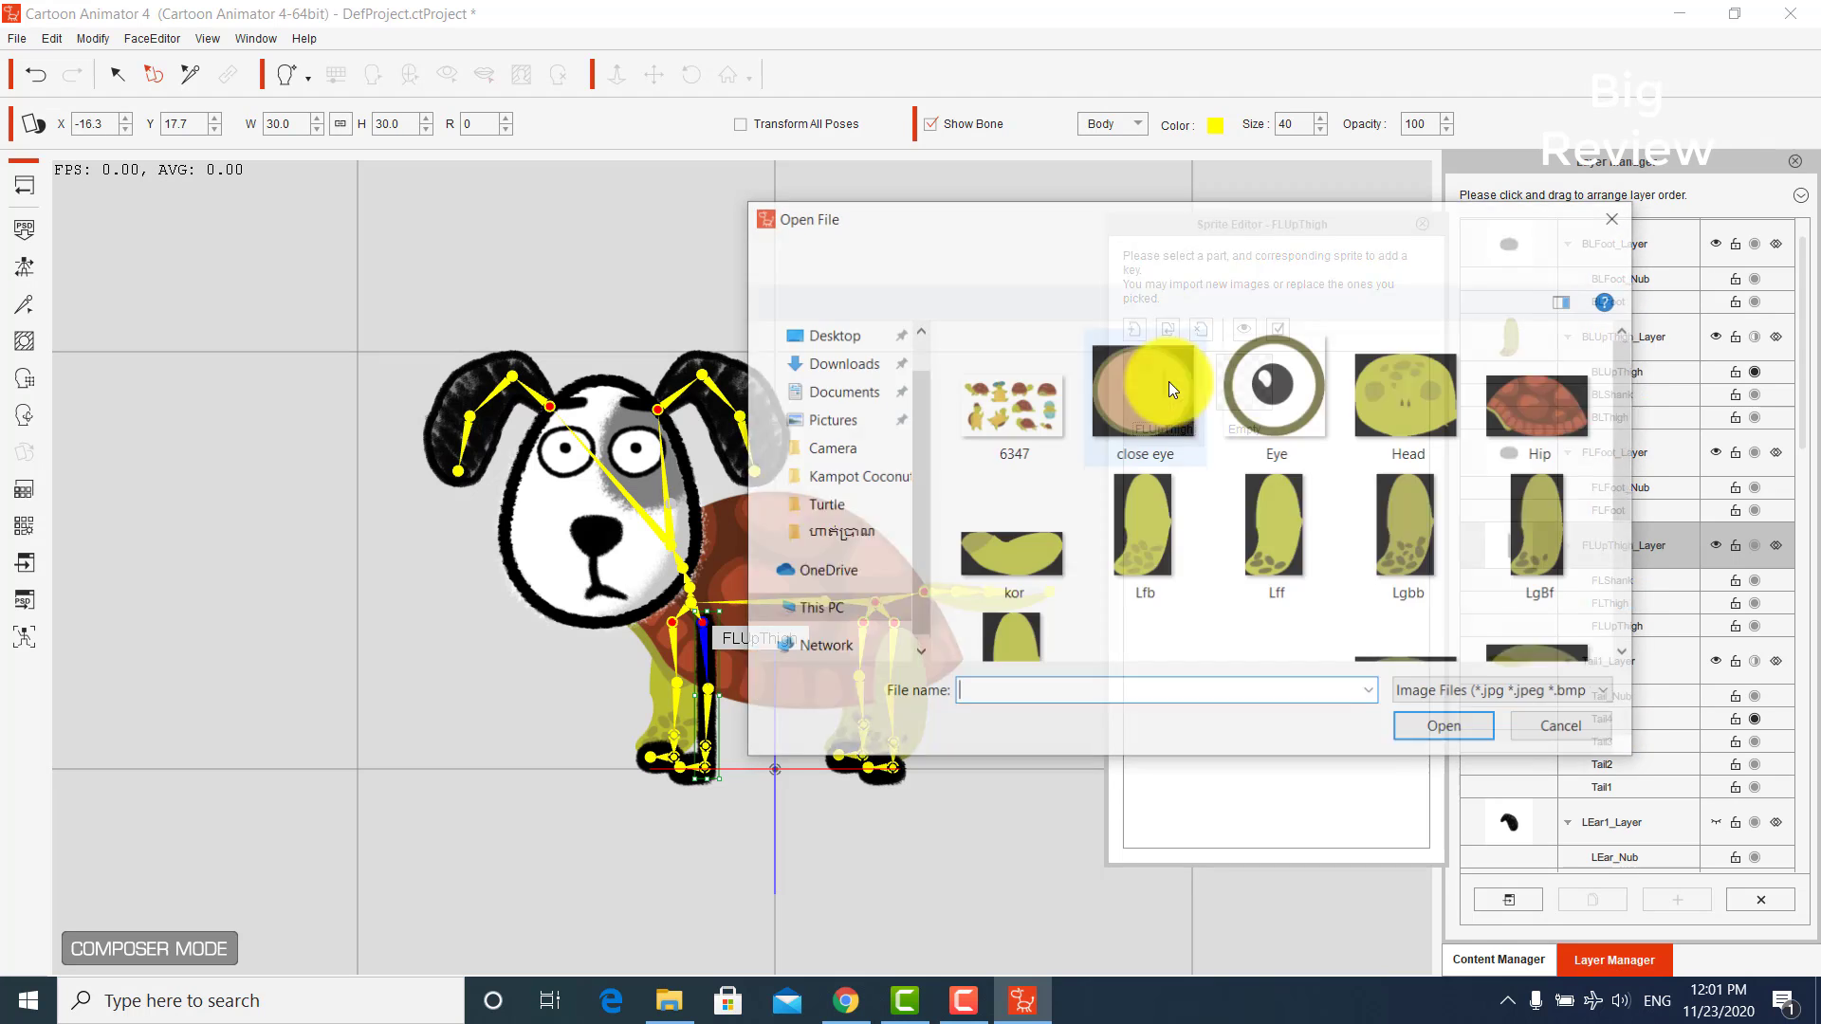
pyautogui.click(1236, 528)
pyautogui.doubleClick(1236, 527)
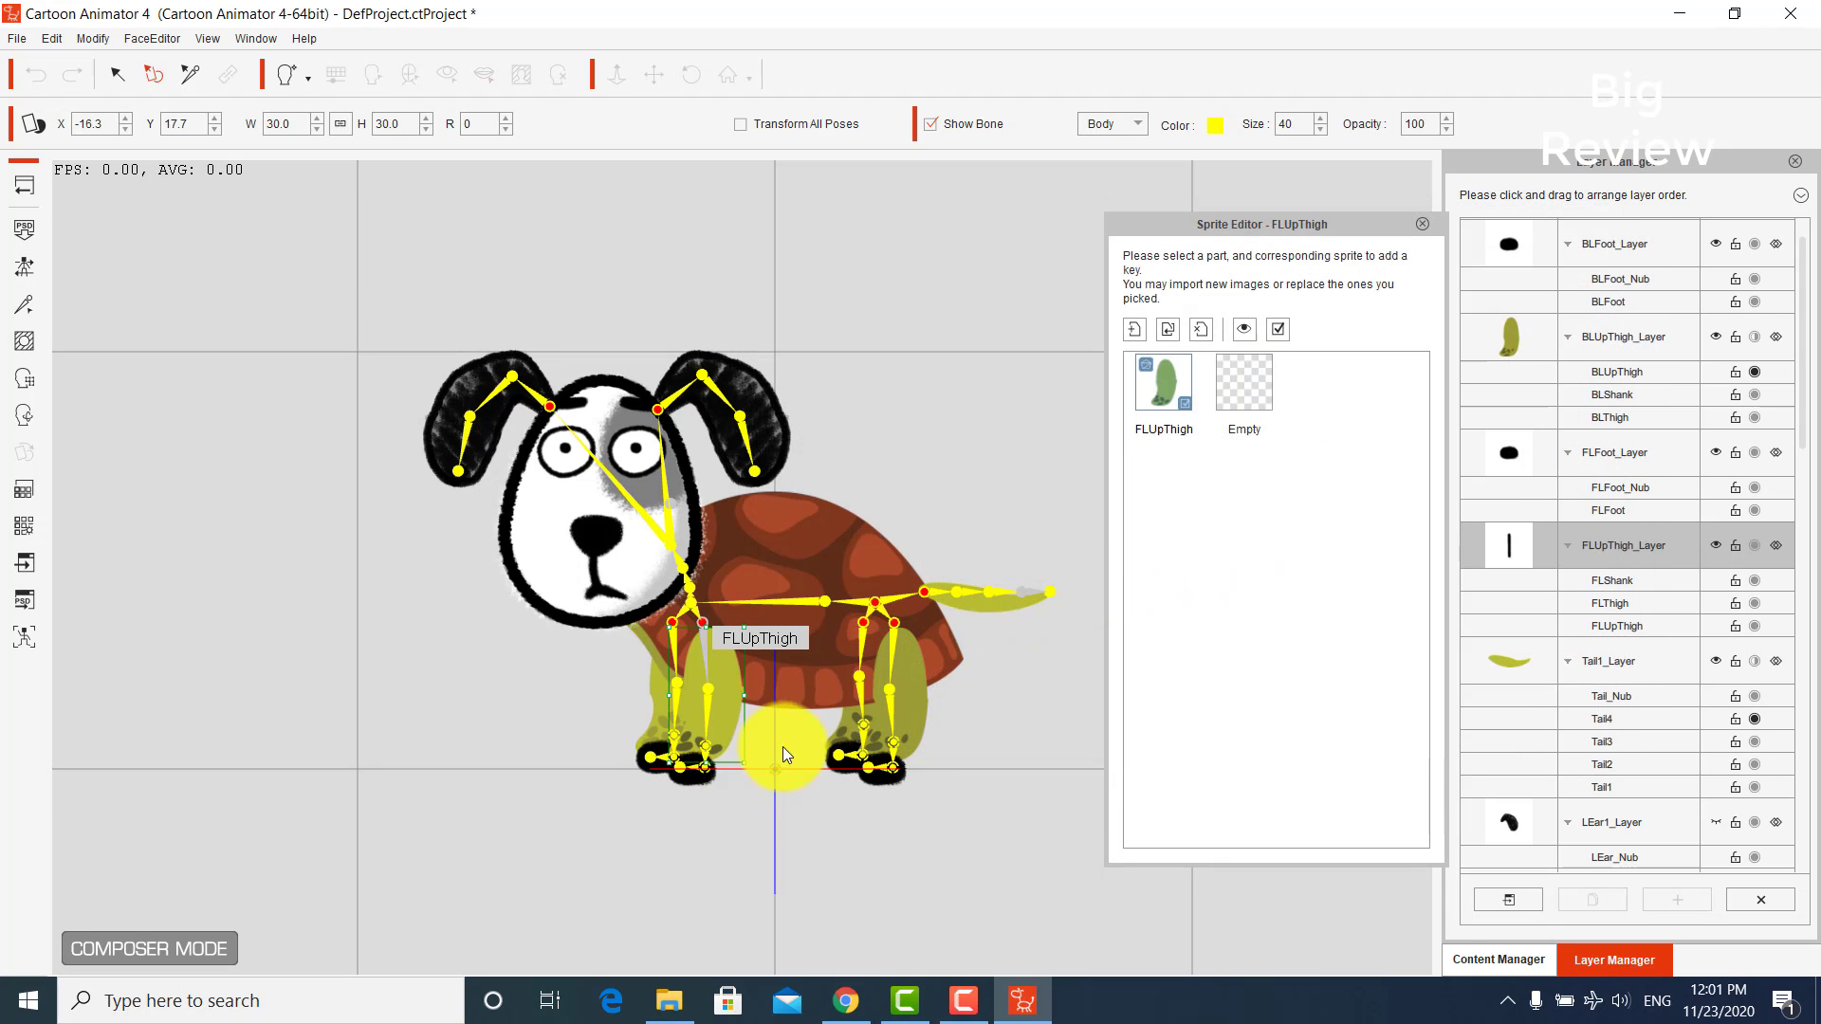
pyautogui.click(834, 553)
pyautogui.click(816, 823)
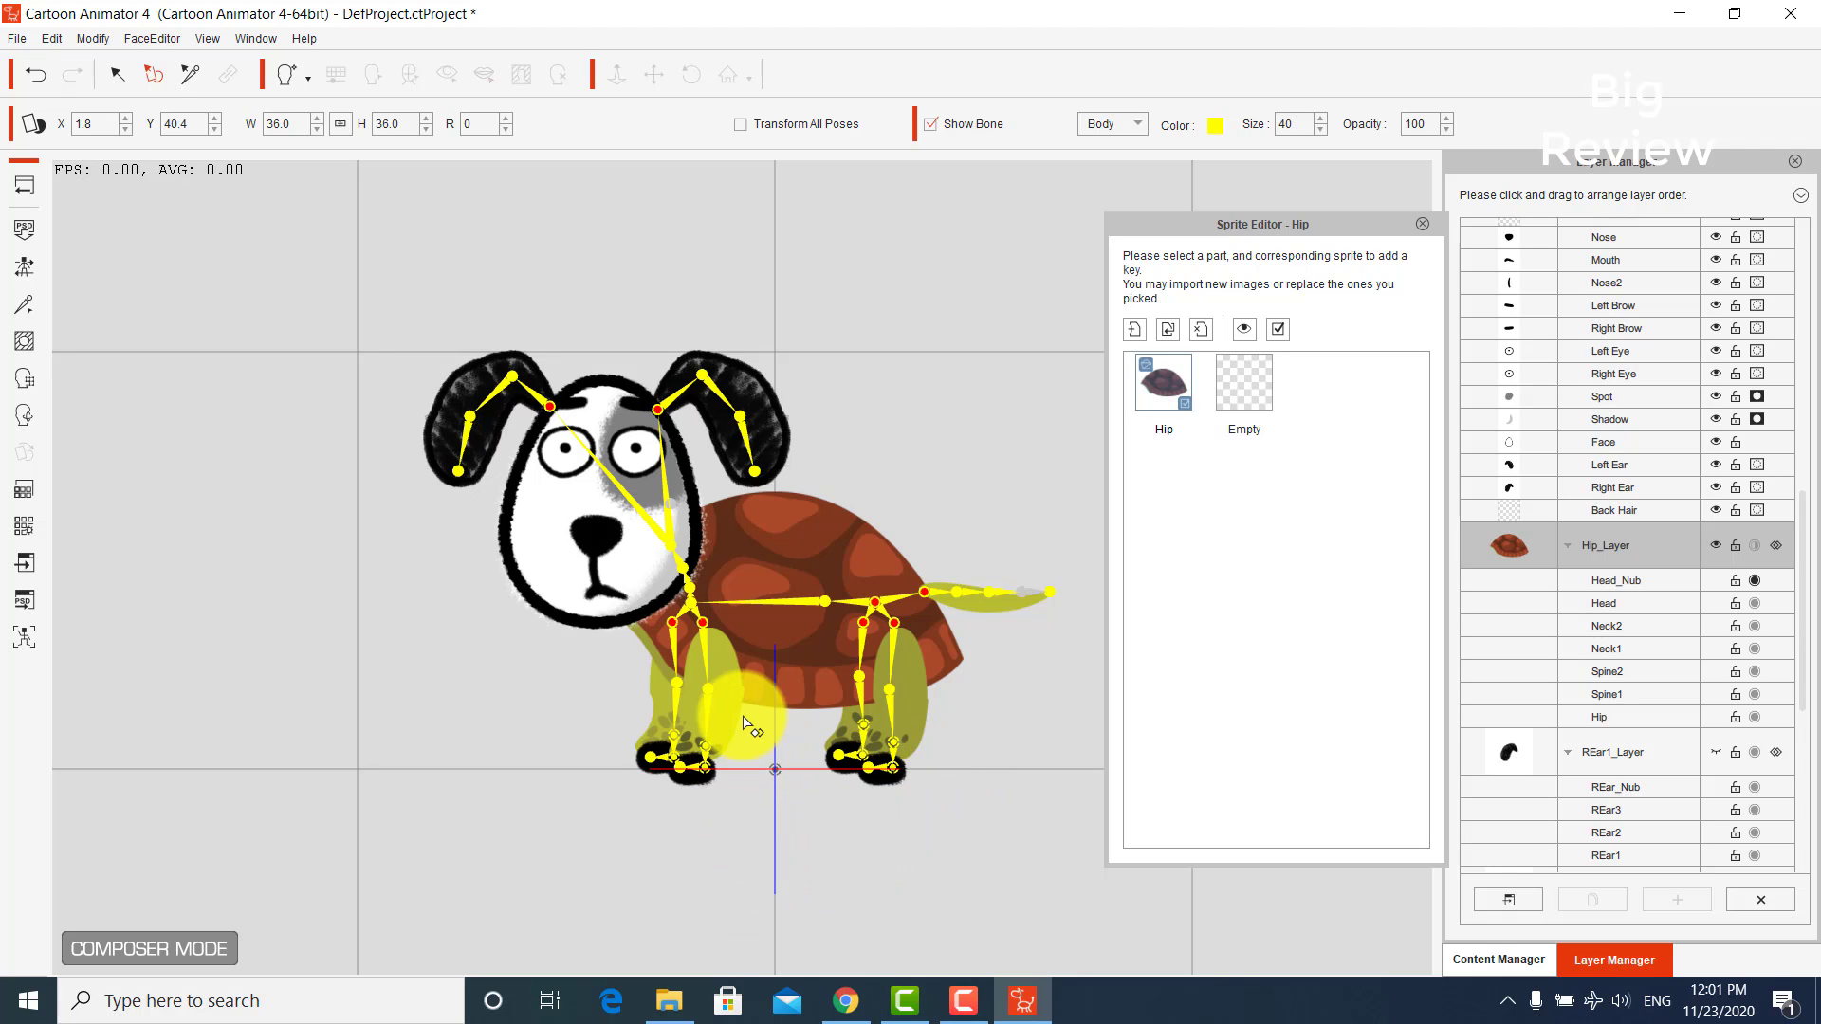
# - Remove the four dog paw sprites, BLFoot, BRFoot, FLFoot and FRFoot, from under the turtle's legs
pyautogui.click(882, 776)
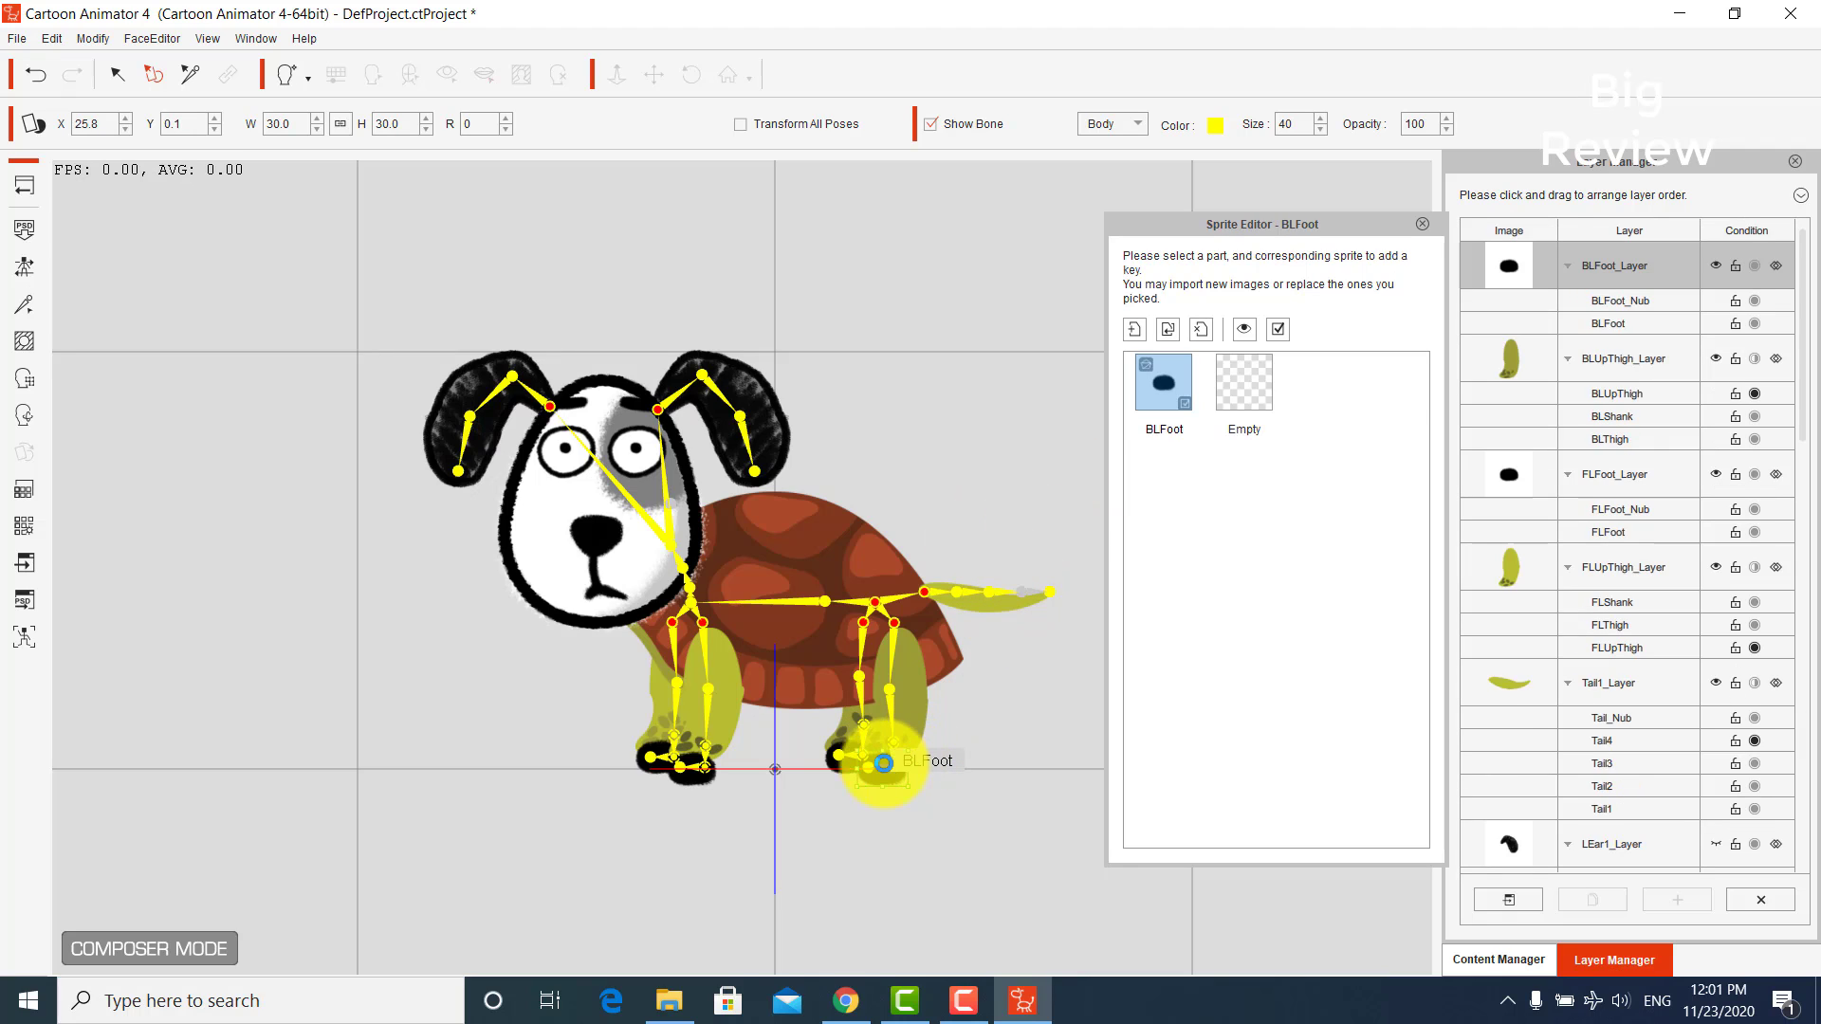
pyautogui.click(839, 764)
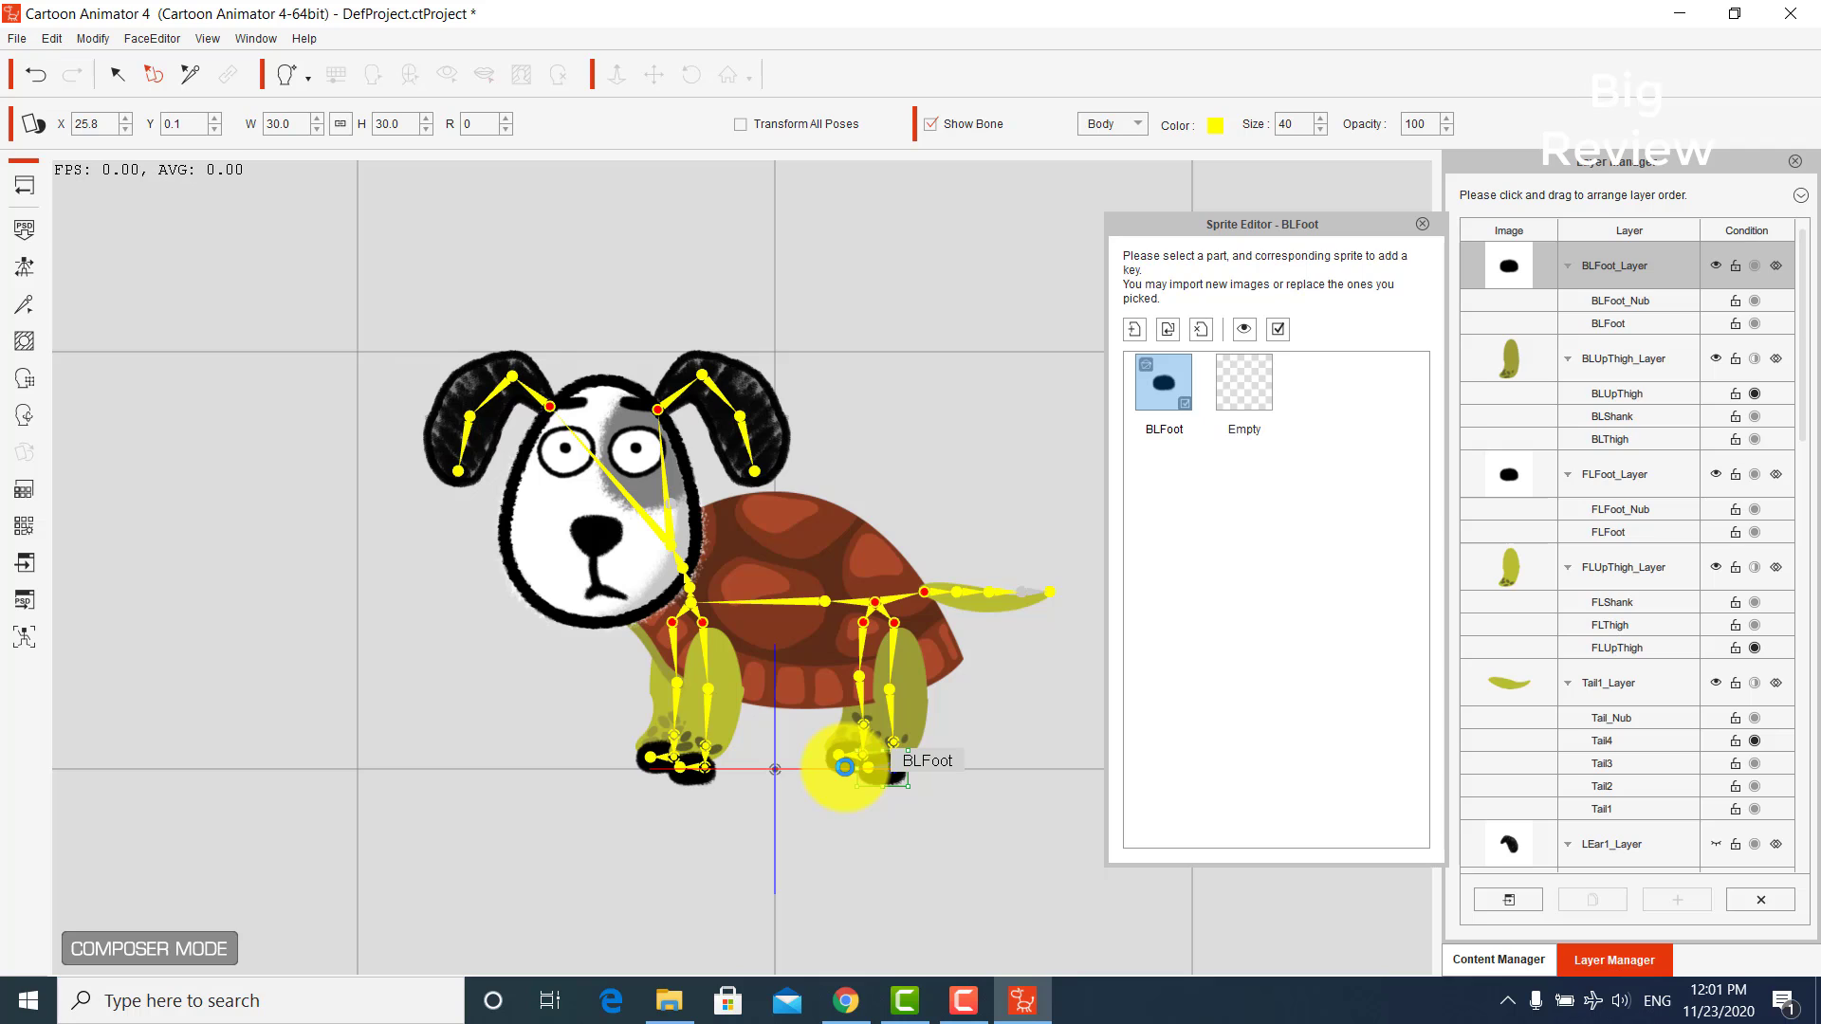
pyautogui.click(844, 766)
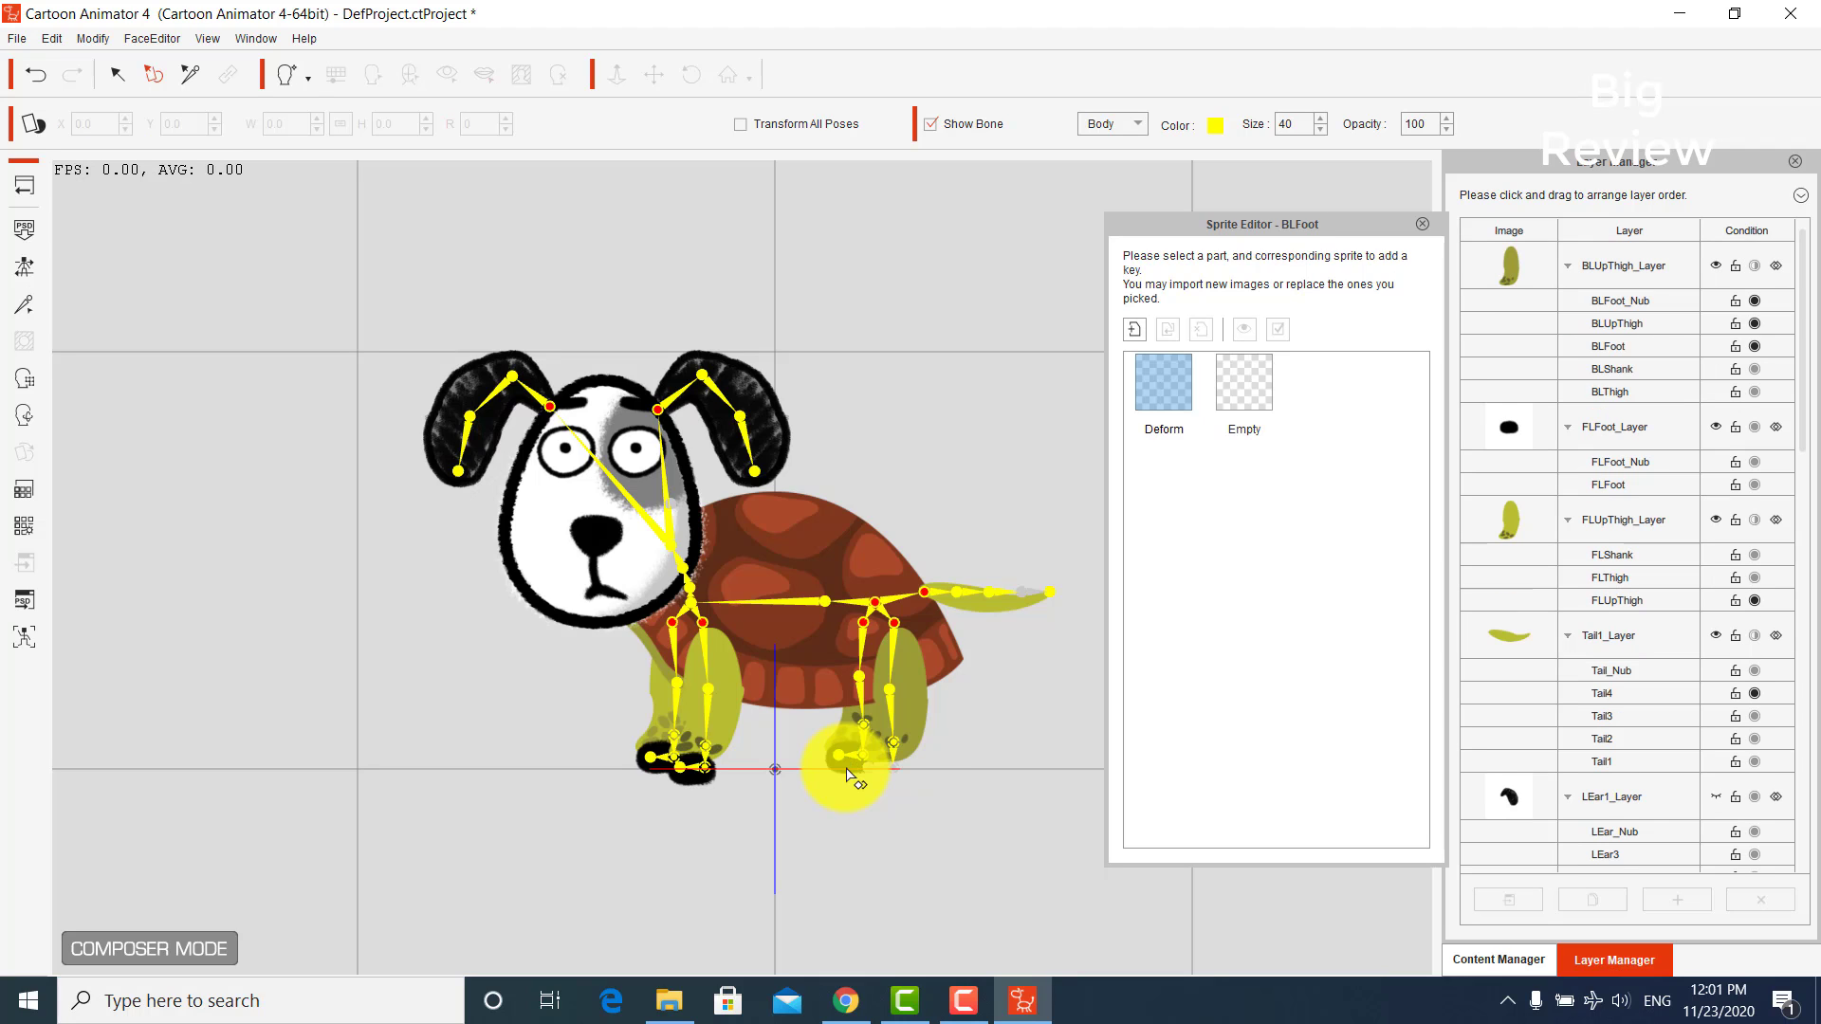
pyautogui.click(850, 775)
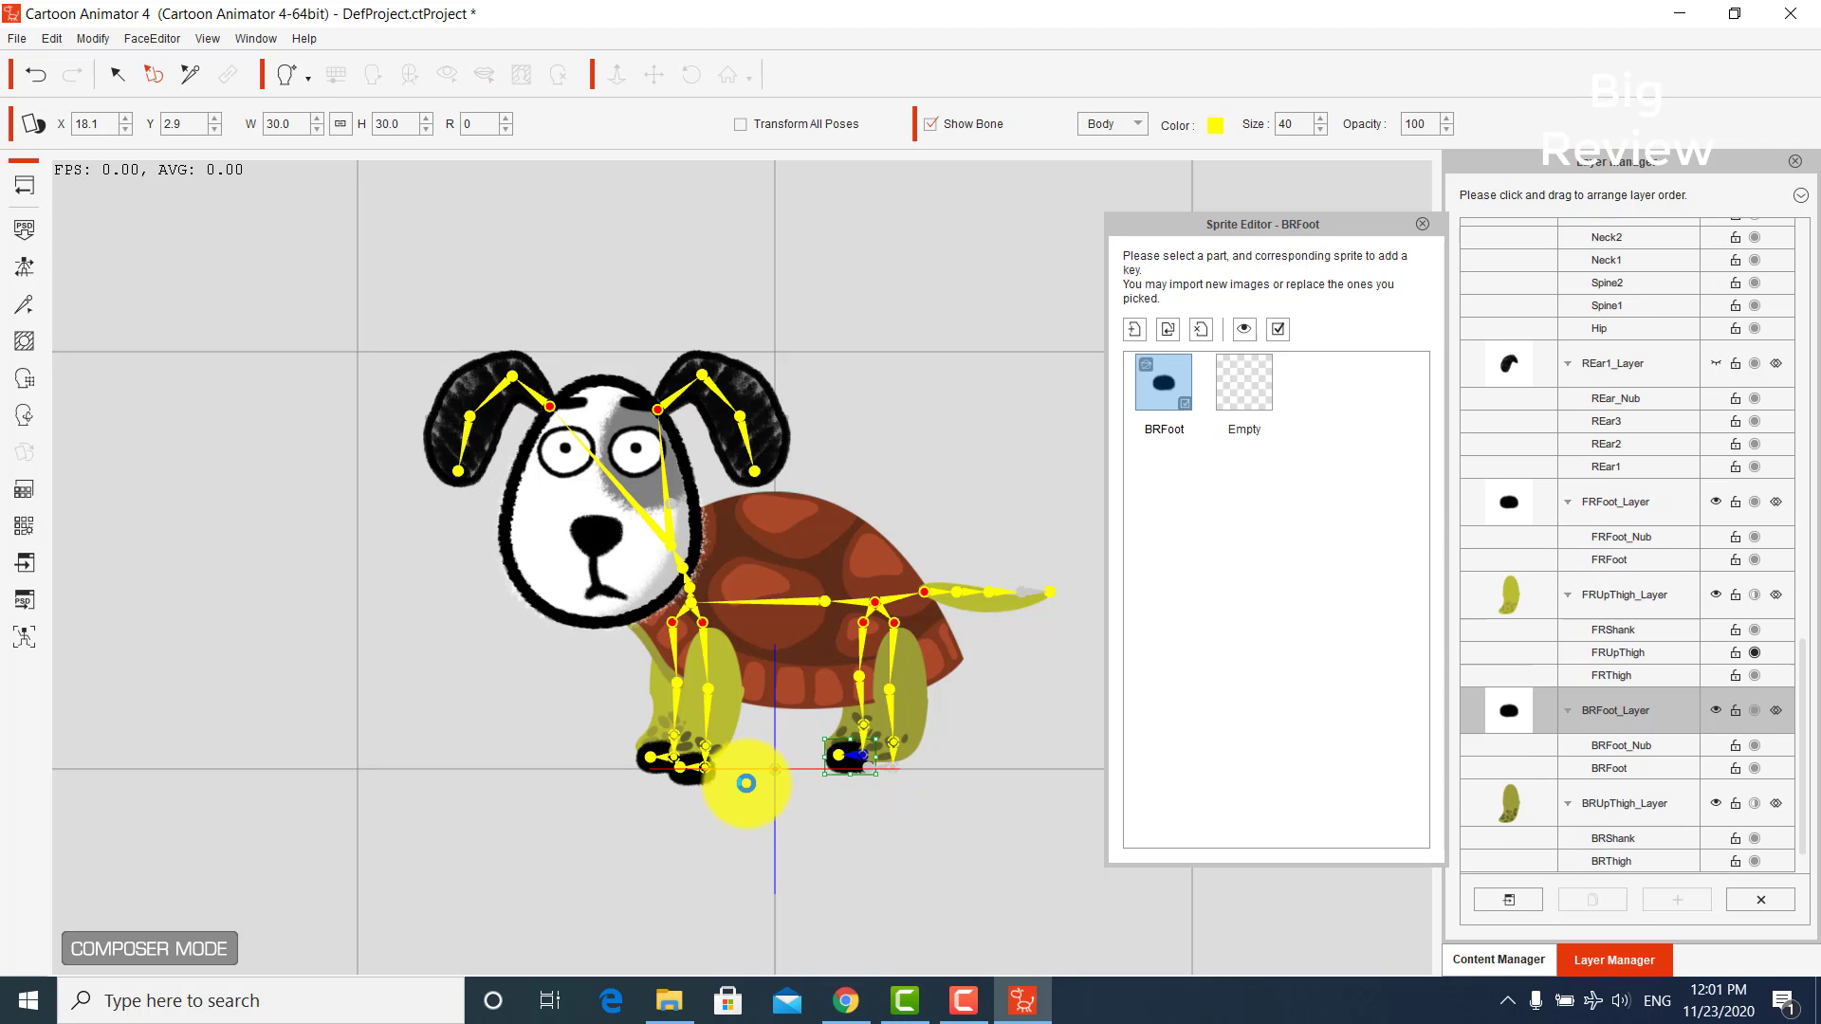
pyautogui.click(696, 776)
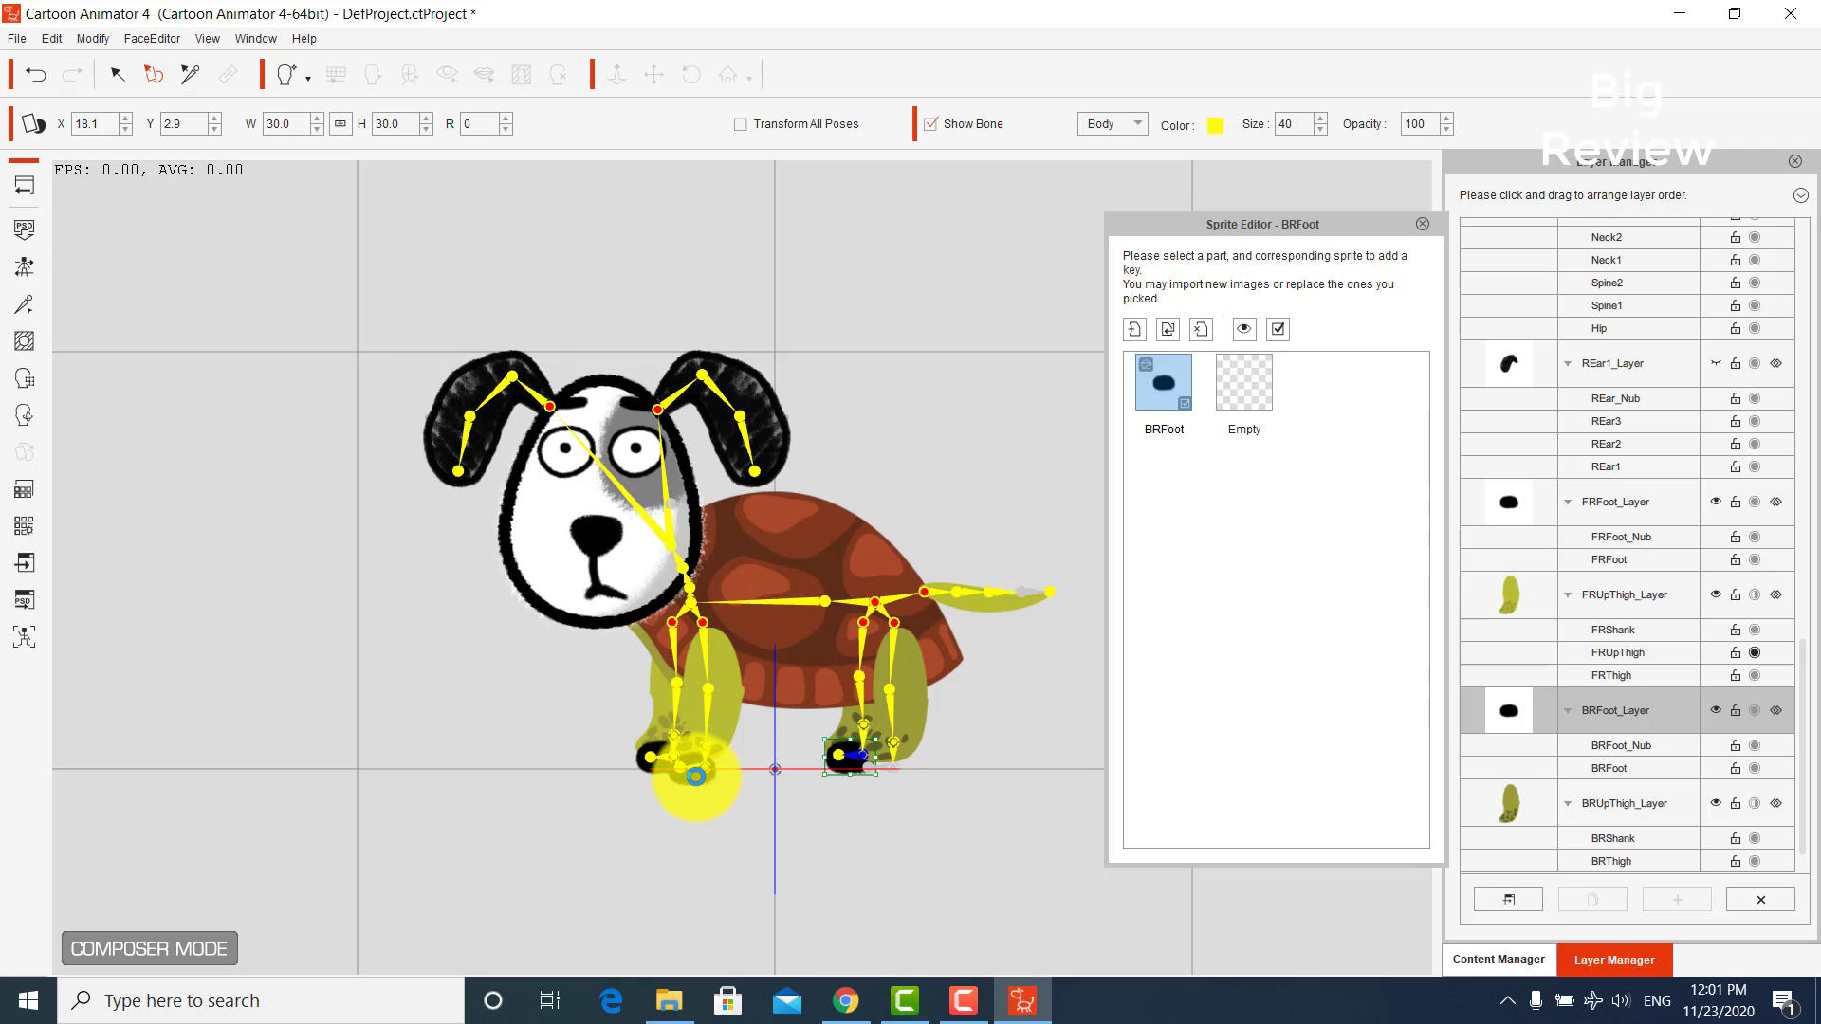
pyautogui.click(698, 779)
pyautogui.click(699, 784)
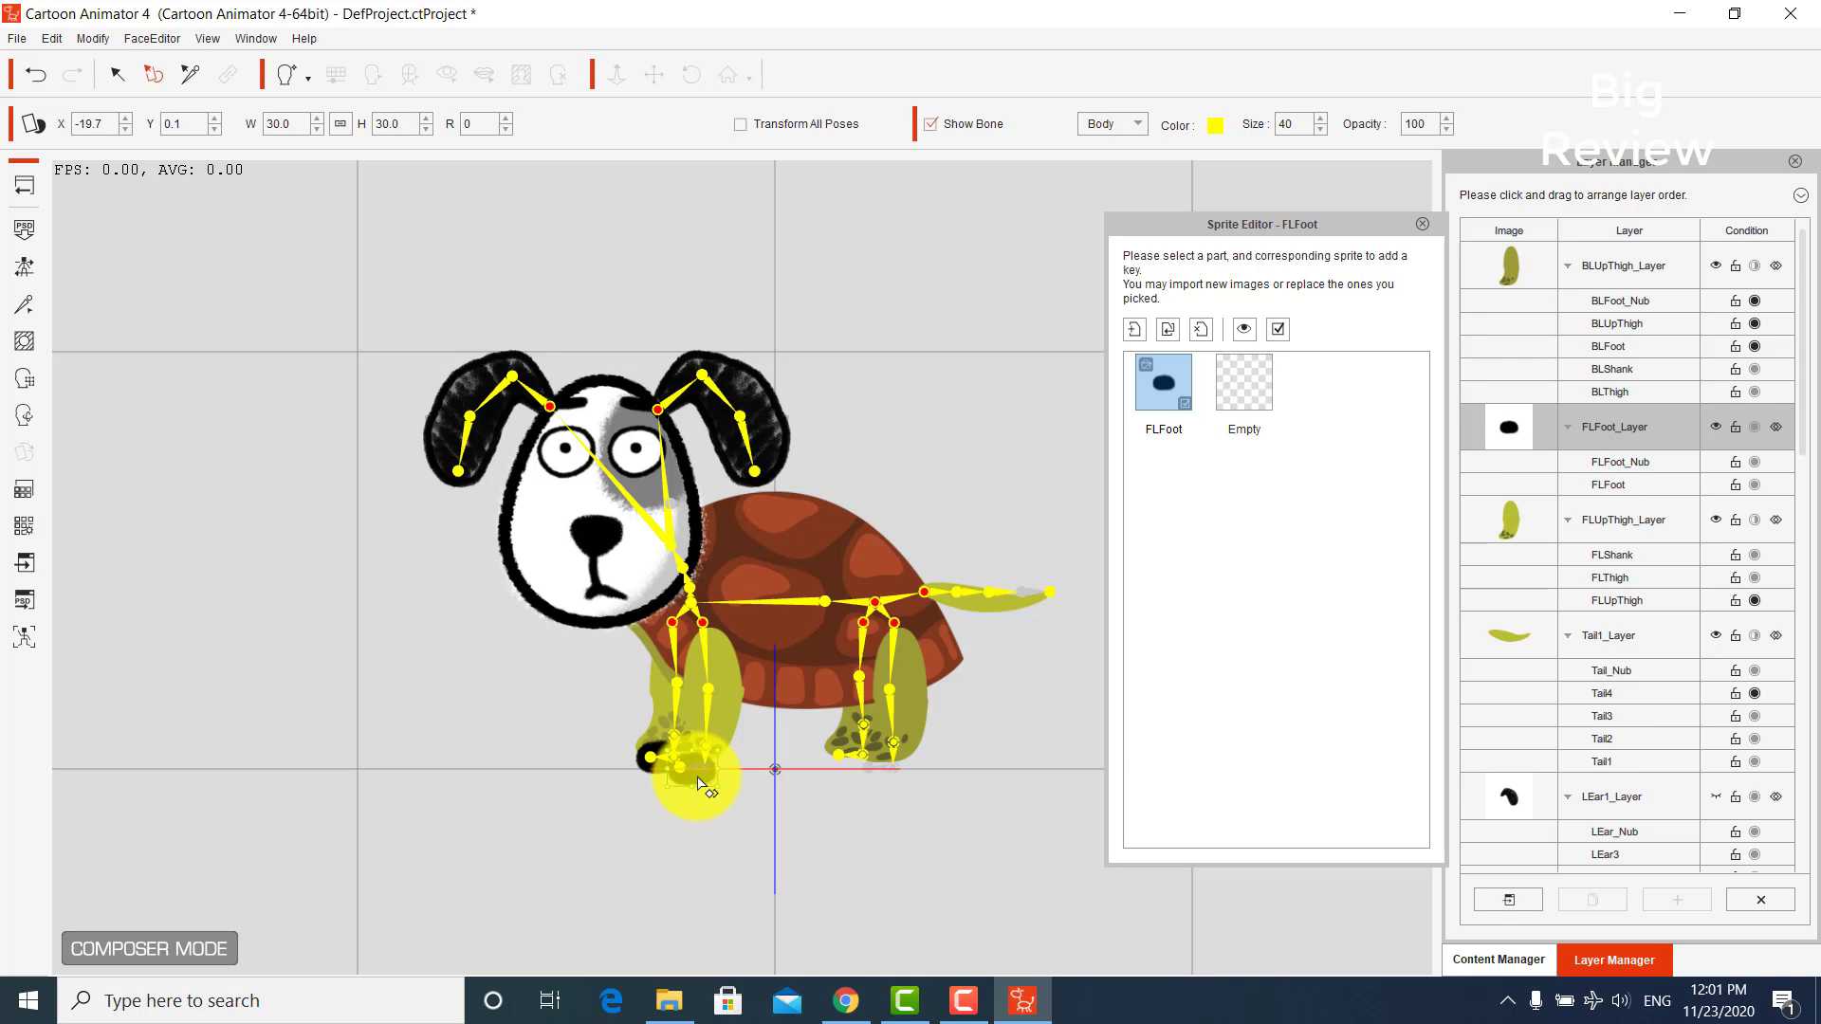
pyautogui.click(699, 783)
pyautogui.click(669, 779)
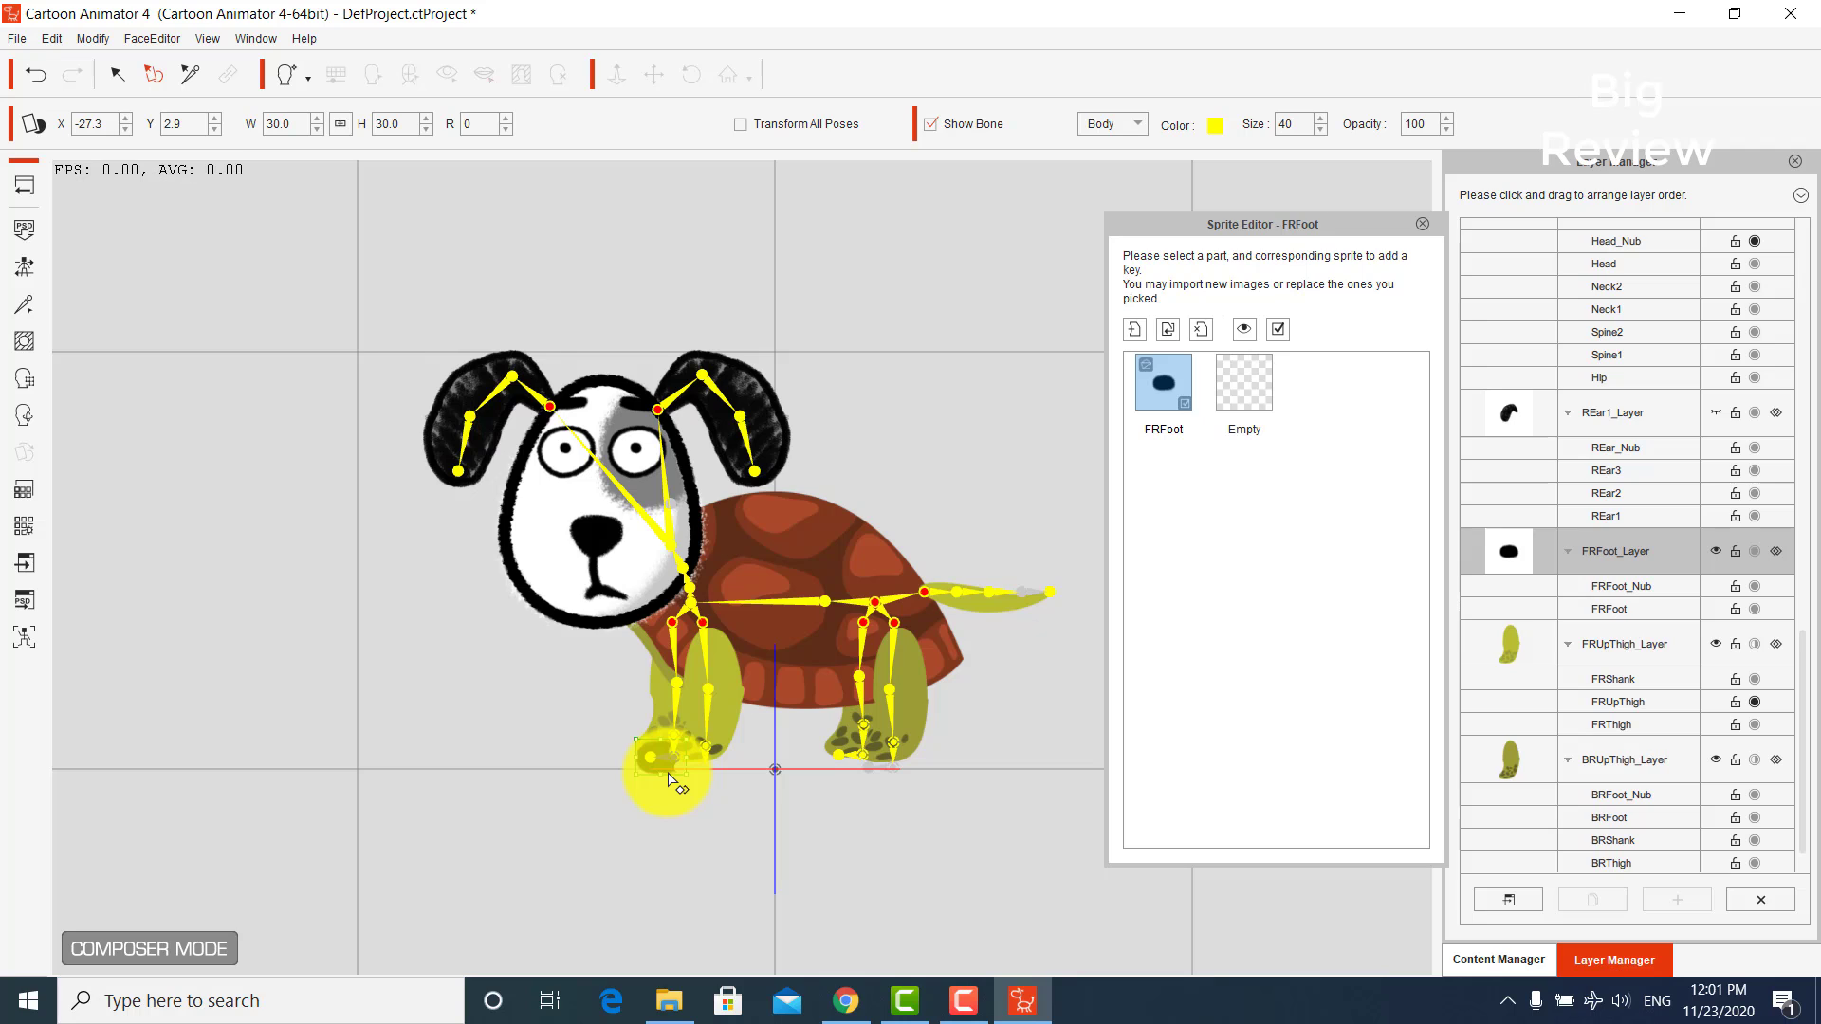
pyautogui.click(669, 779)
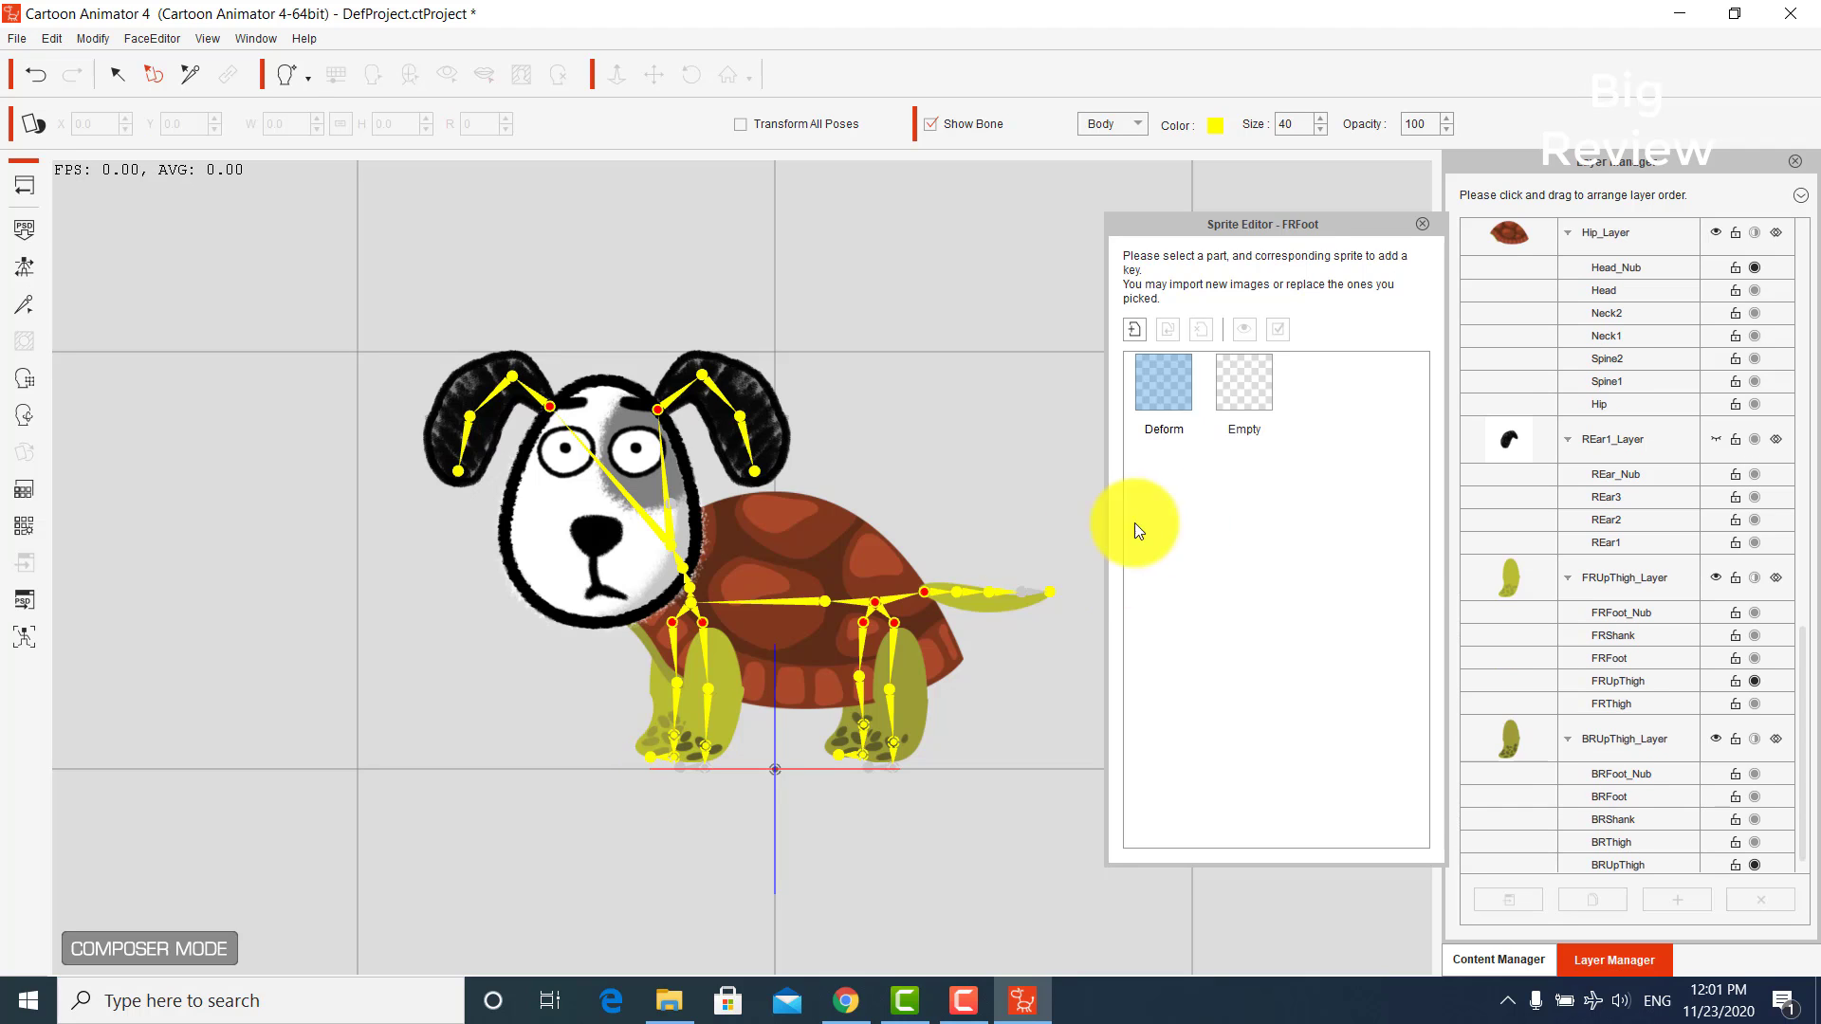
pyautogui.click(678, 562)
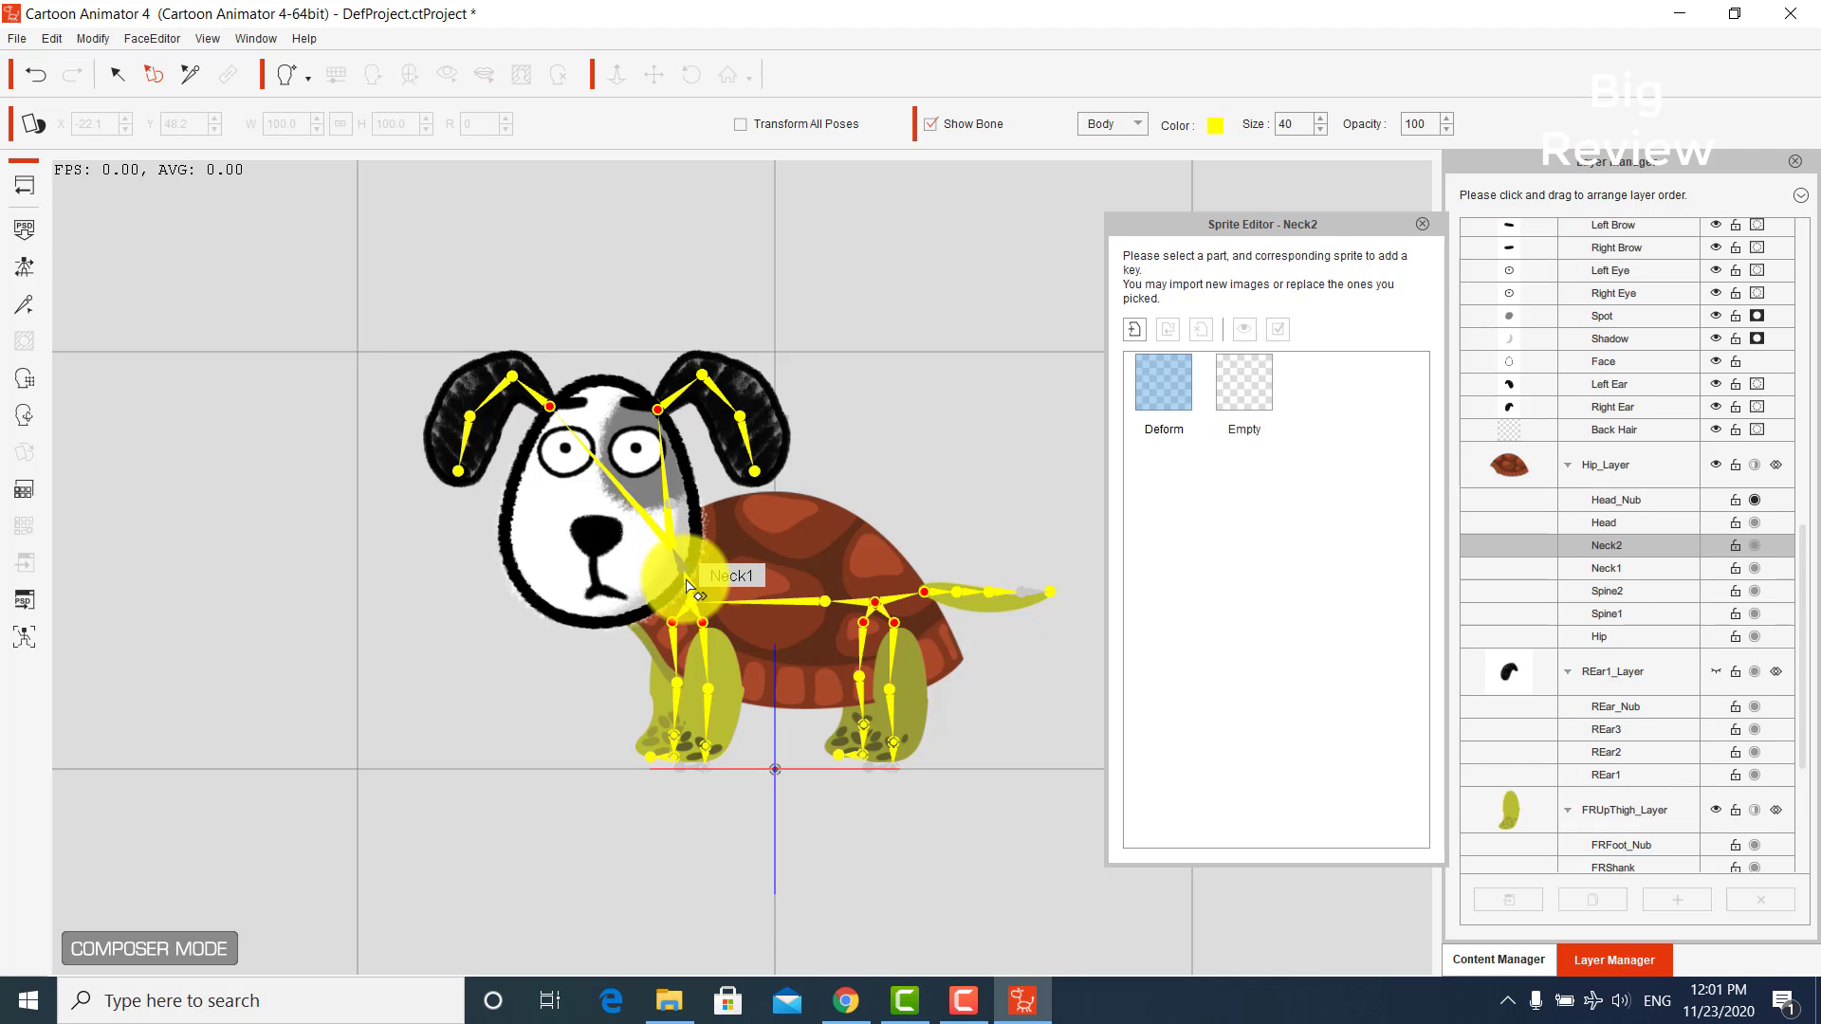
pyautogui.click(688, 585)
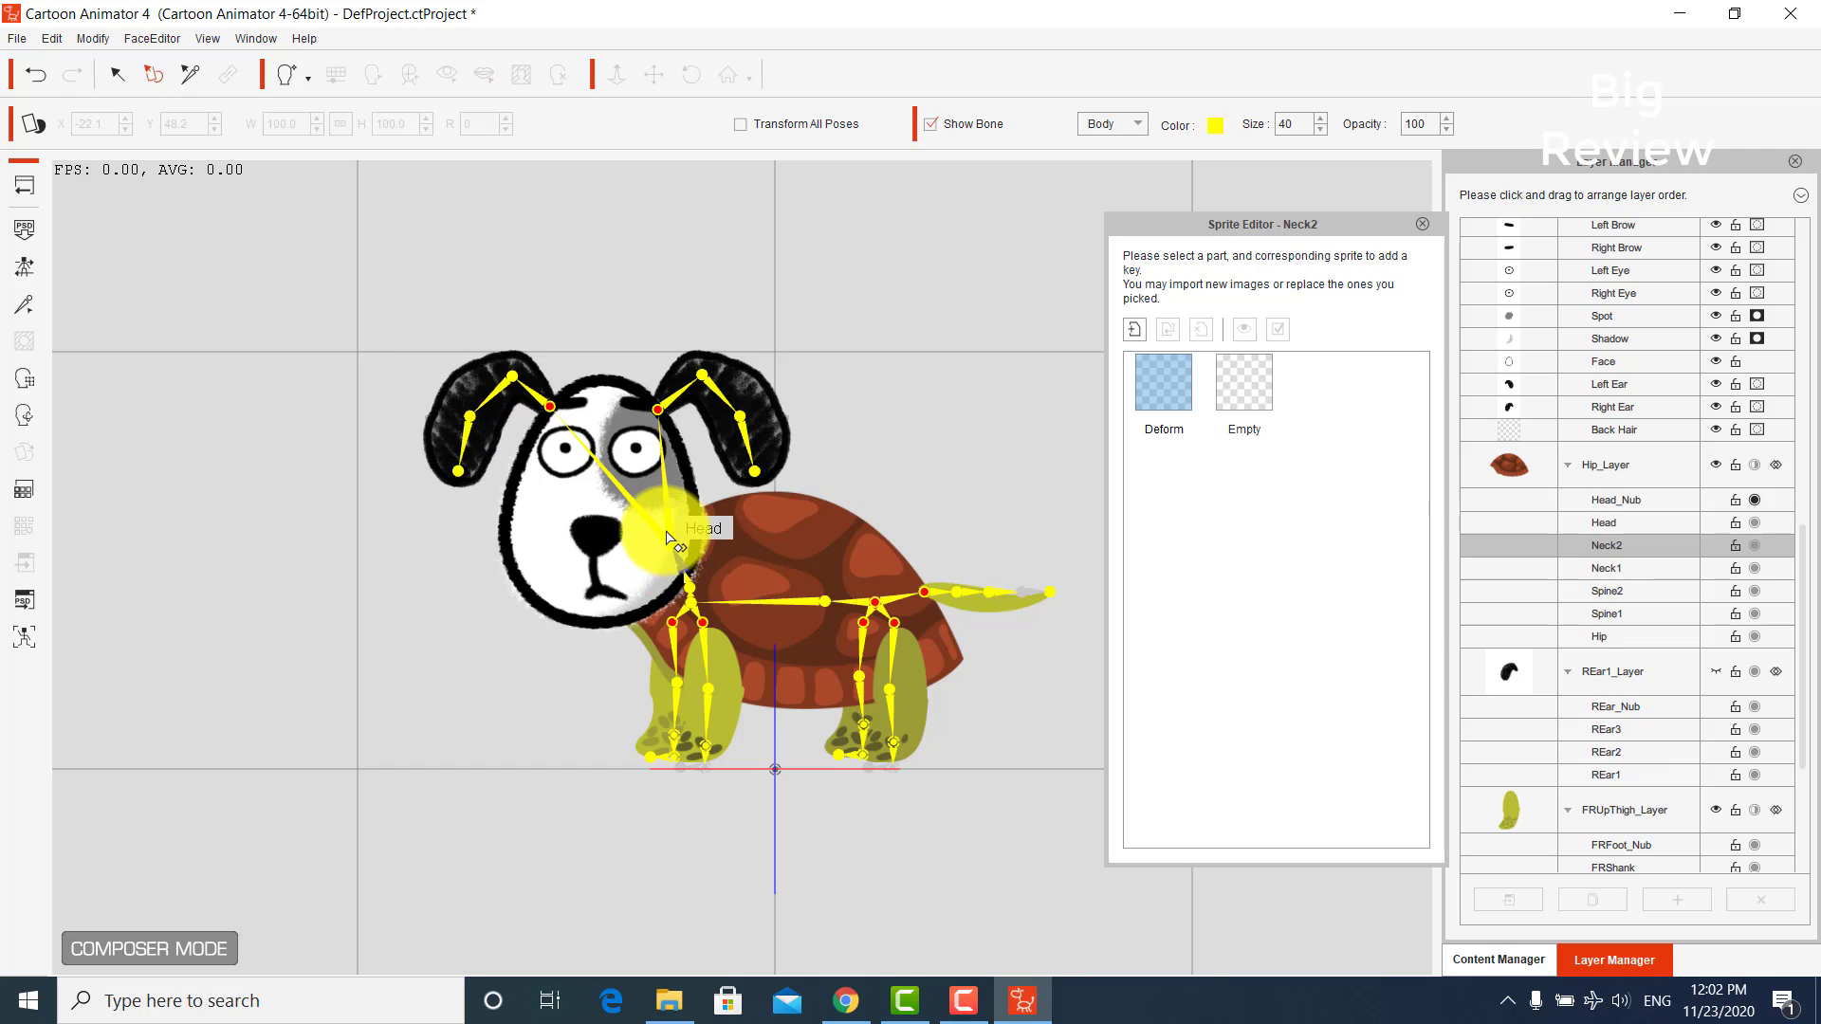
pyautogui.click(671, 528)
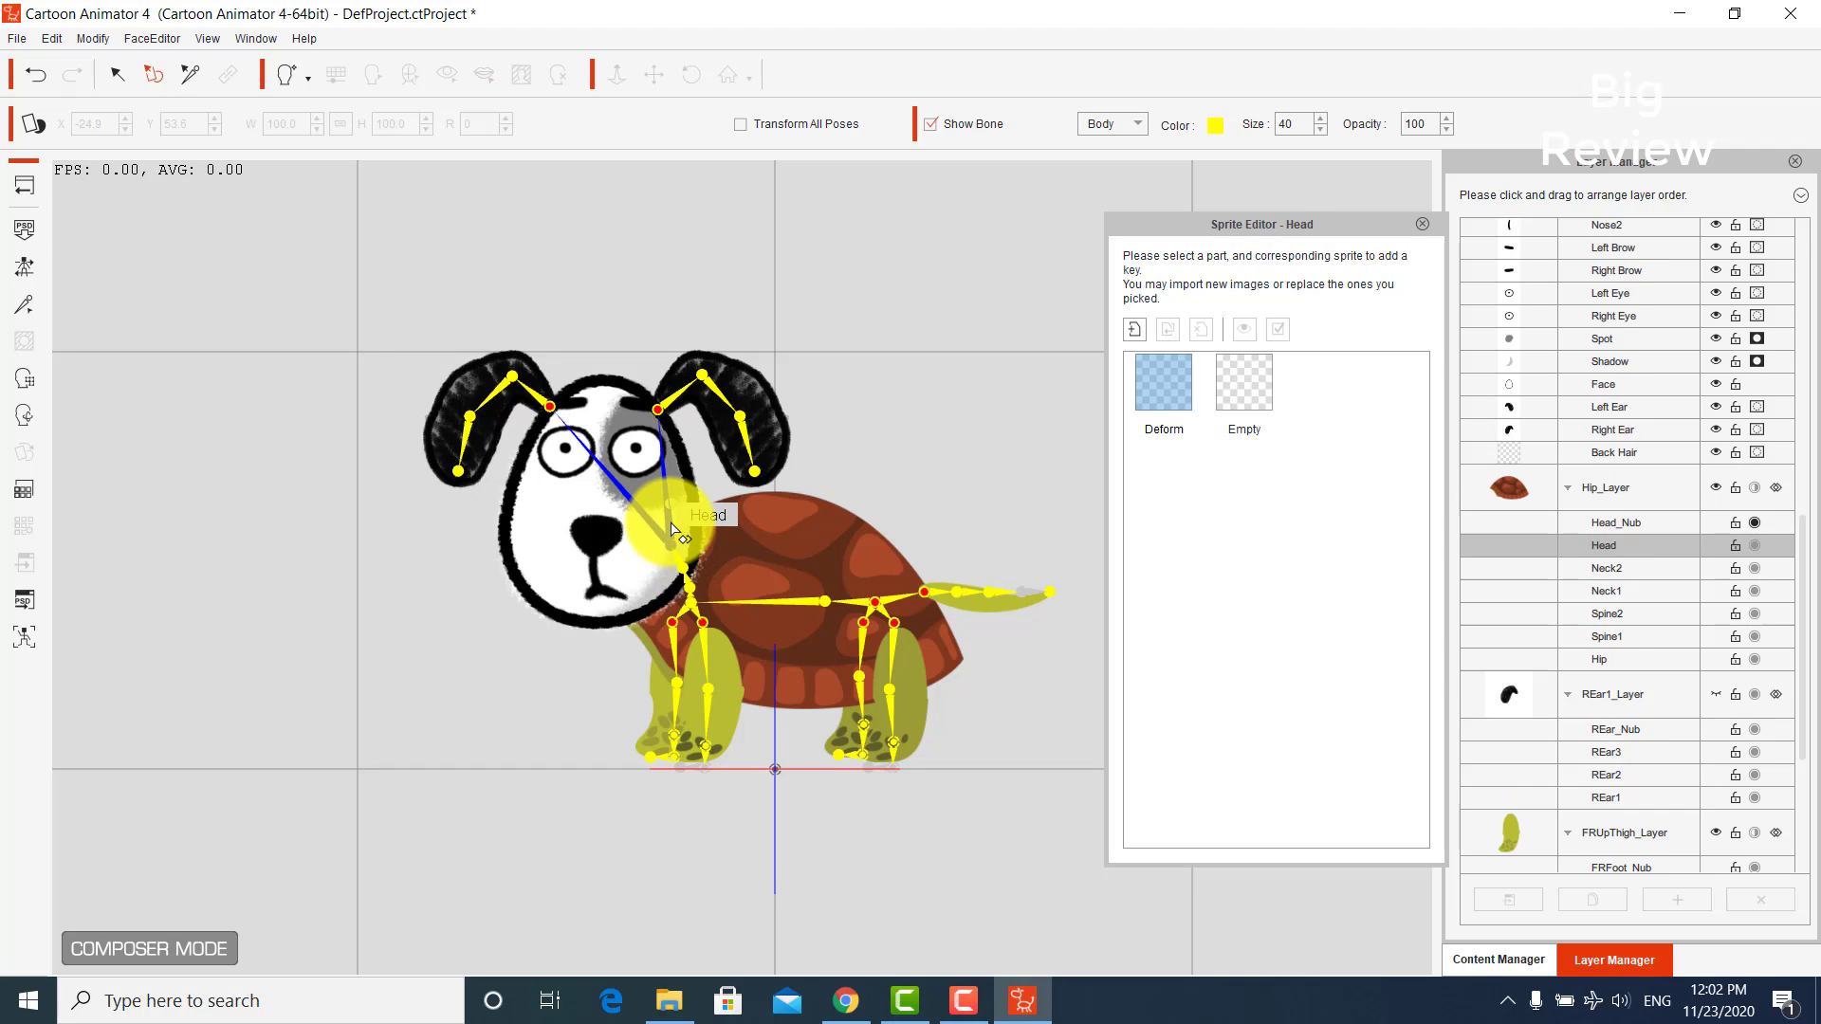
pyautogui.click(640, 576)
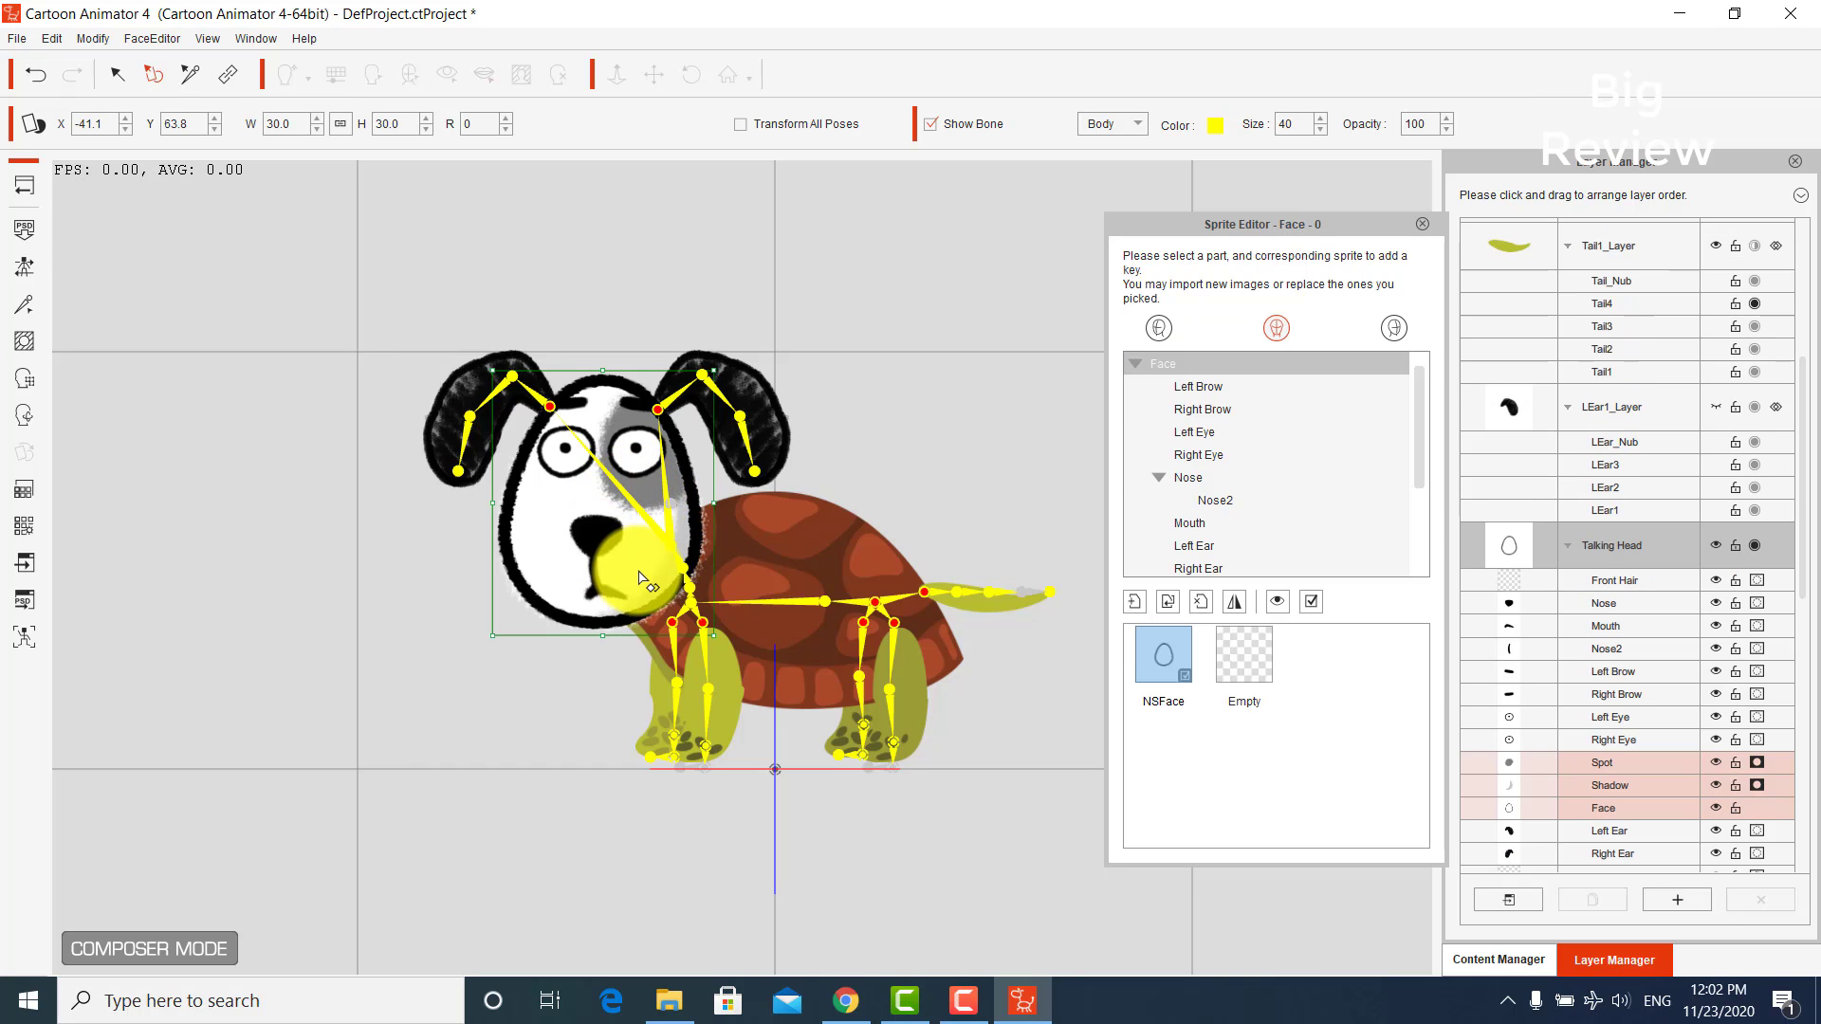
pyautogui.click(1149, 692)
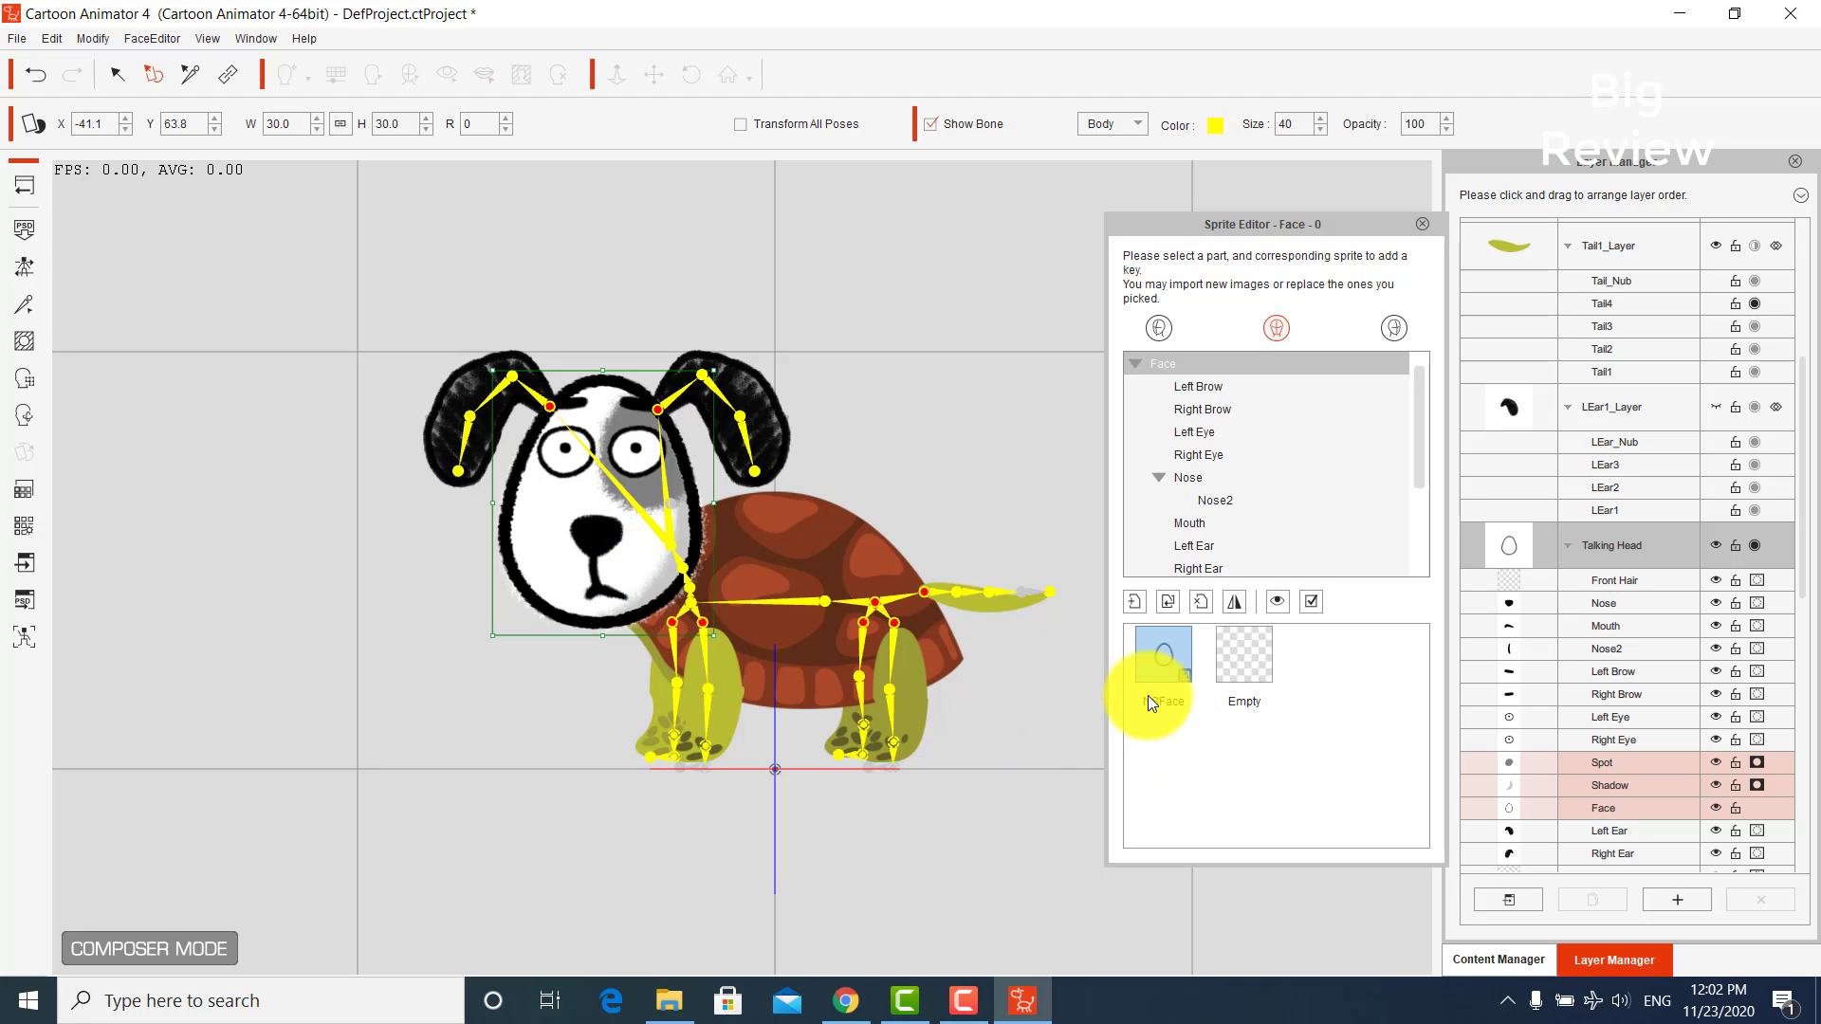
pyautogui.doubleClick(1155, 661)
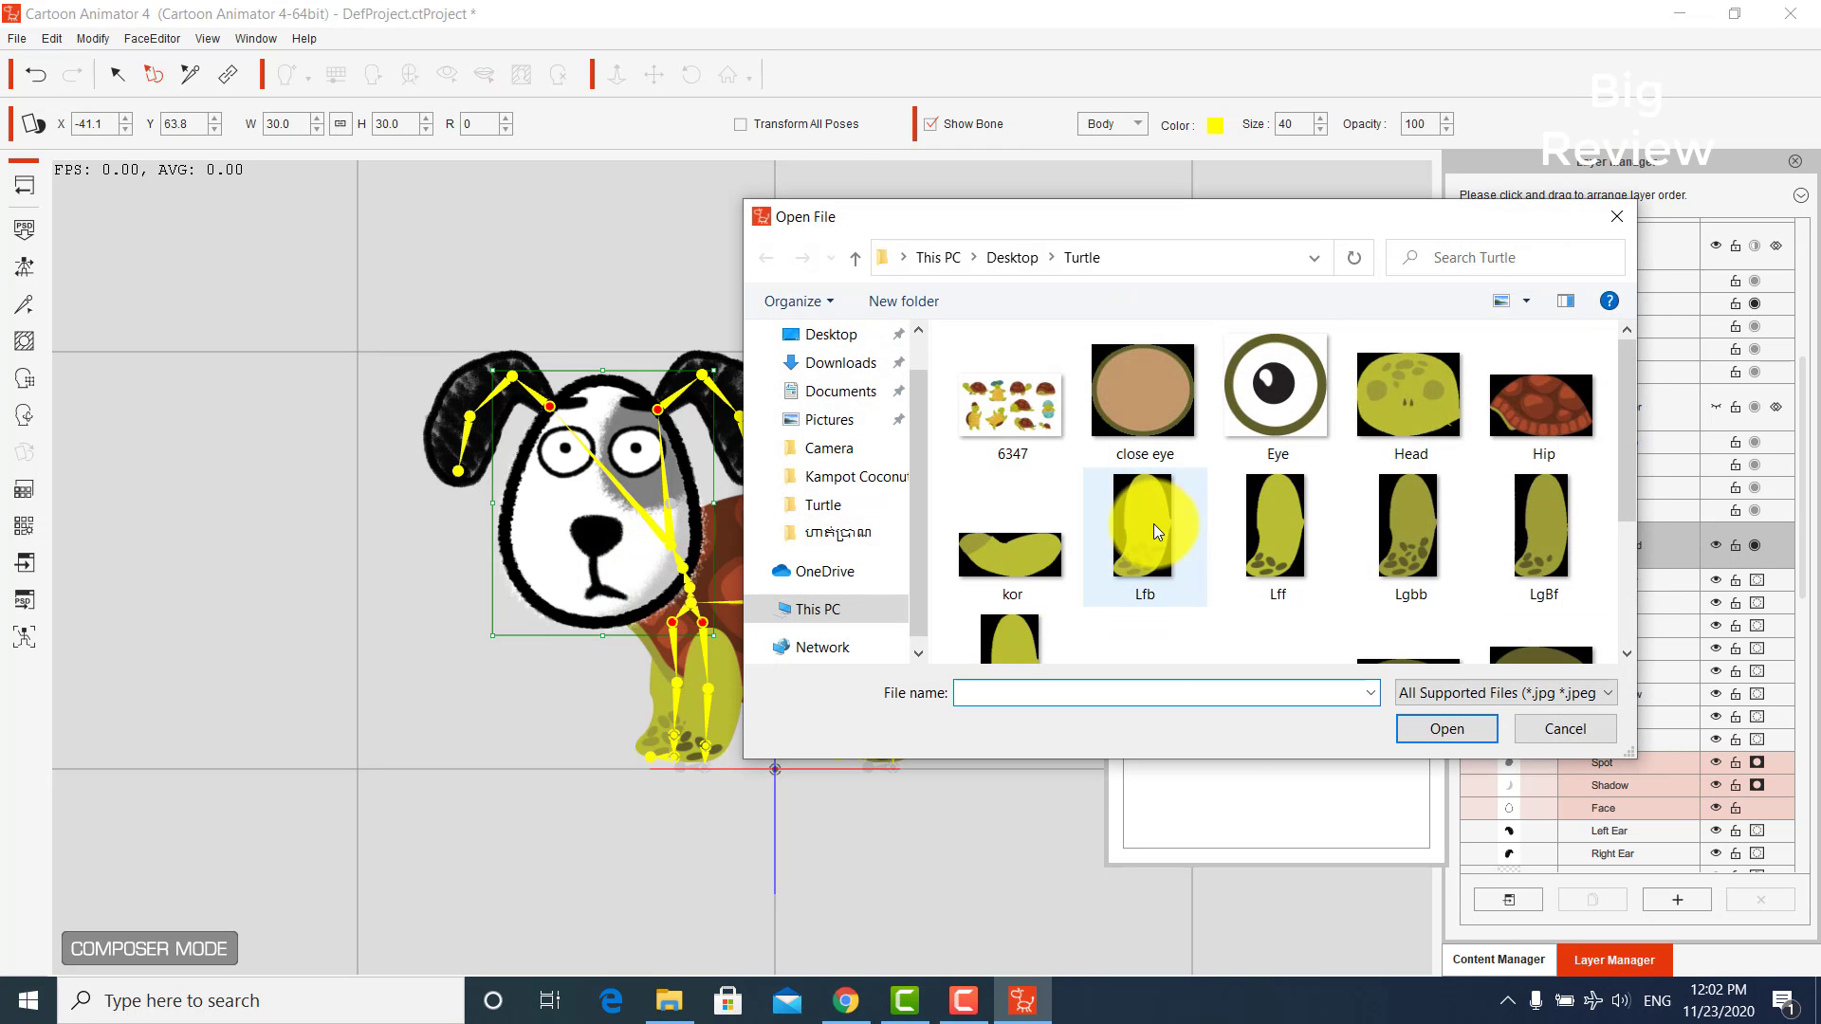
pyautogui.click(1587, 734)
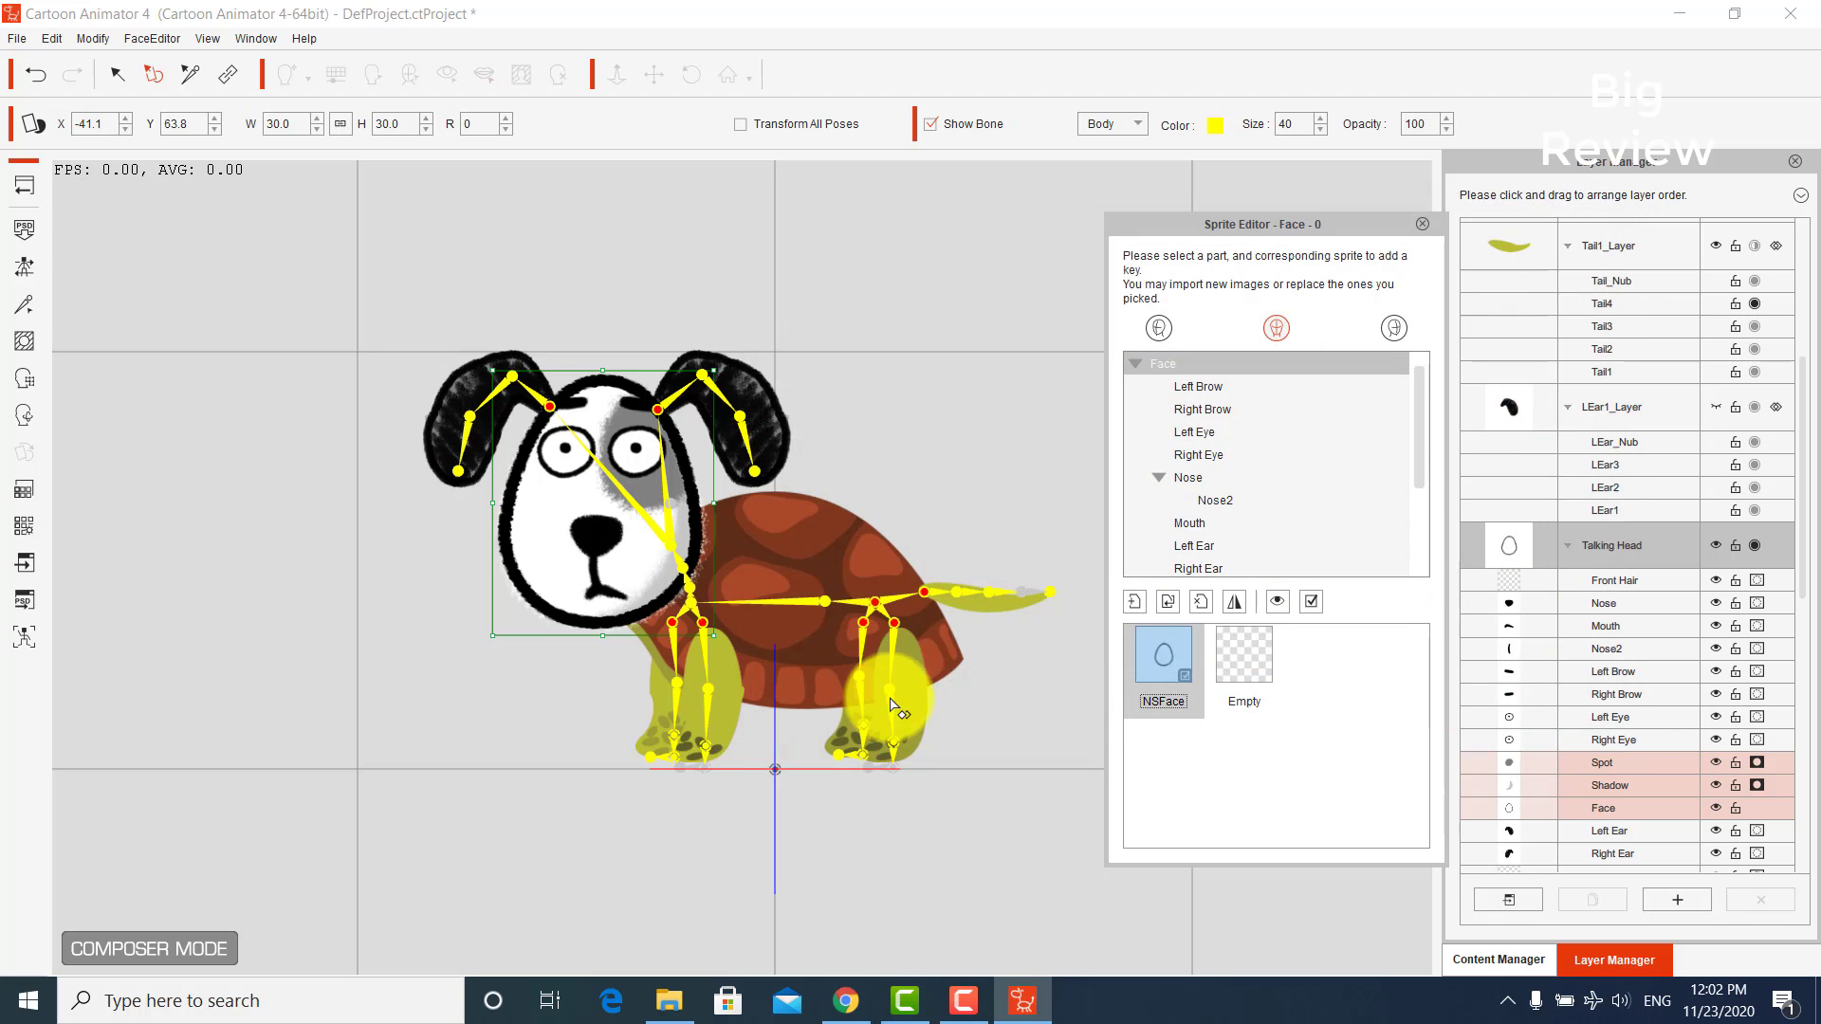
# - Load the kor image from the Turtle folder as the Neck2 bone's sprite
pyautogui.click(680, 565)
pyautogui.doubleClick(1155, 402)
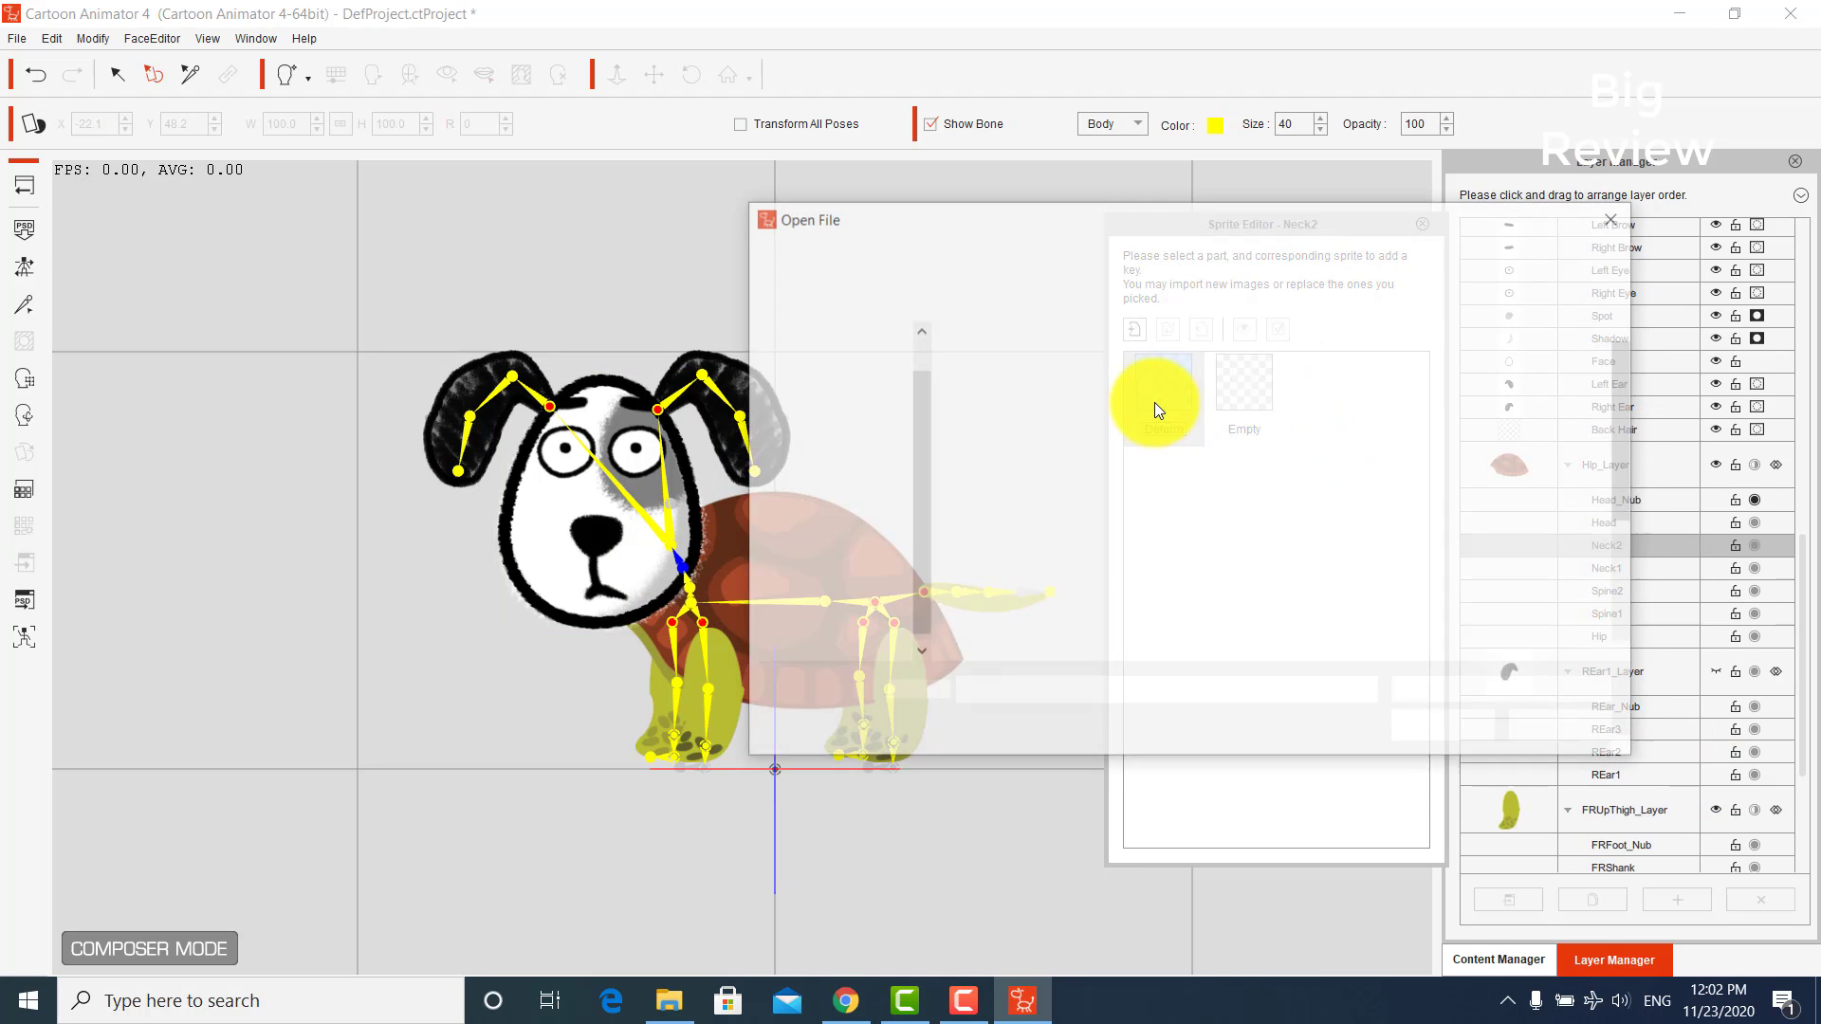
pyautogui.scroll(-3, 1270, 503)
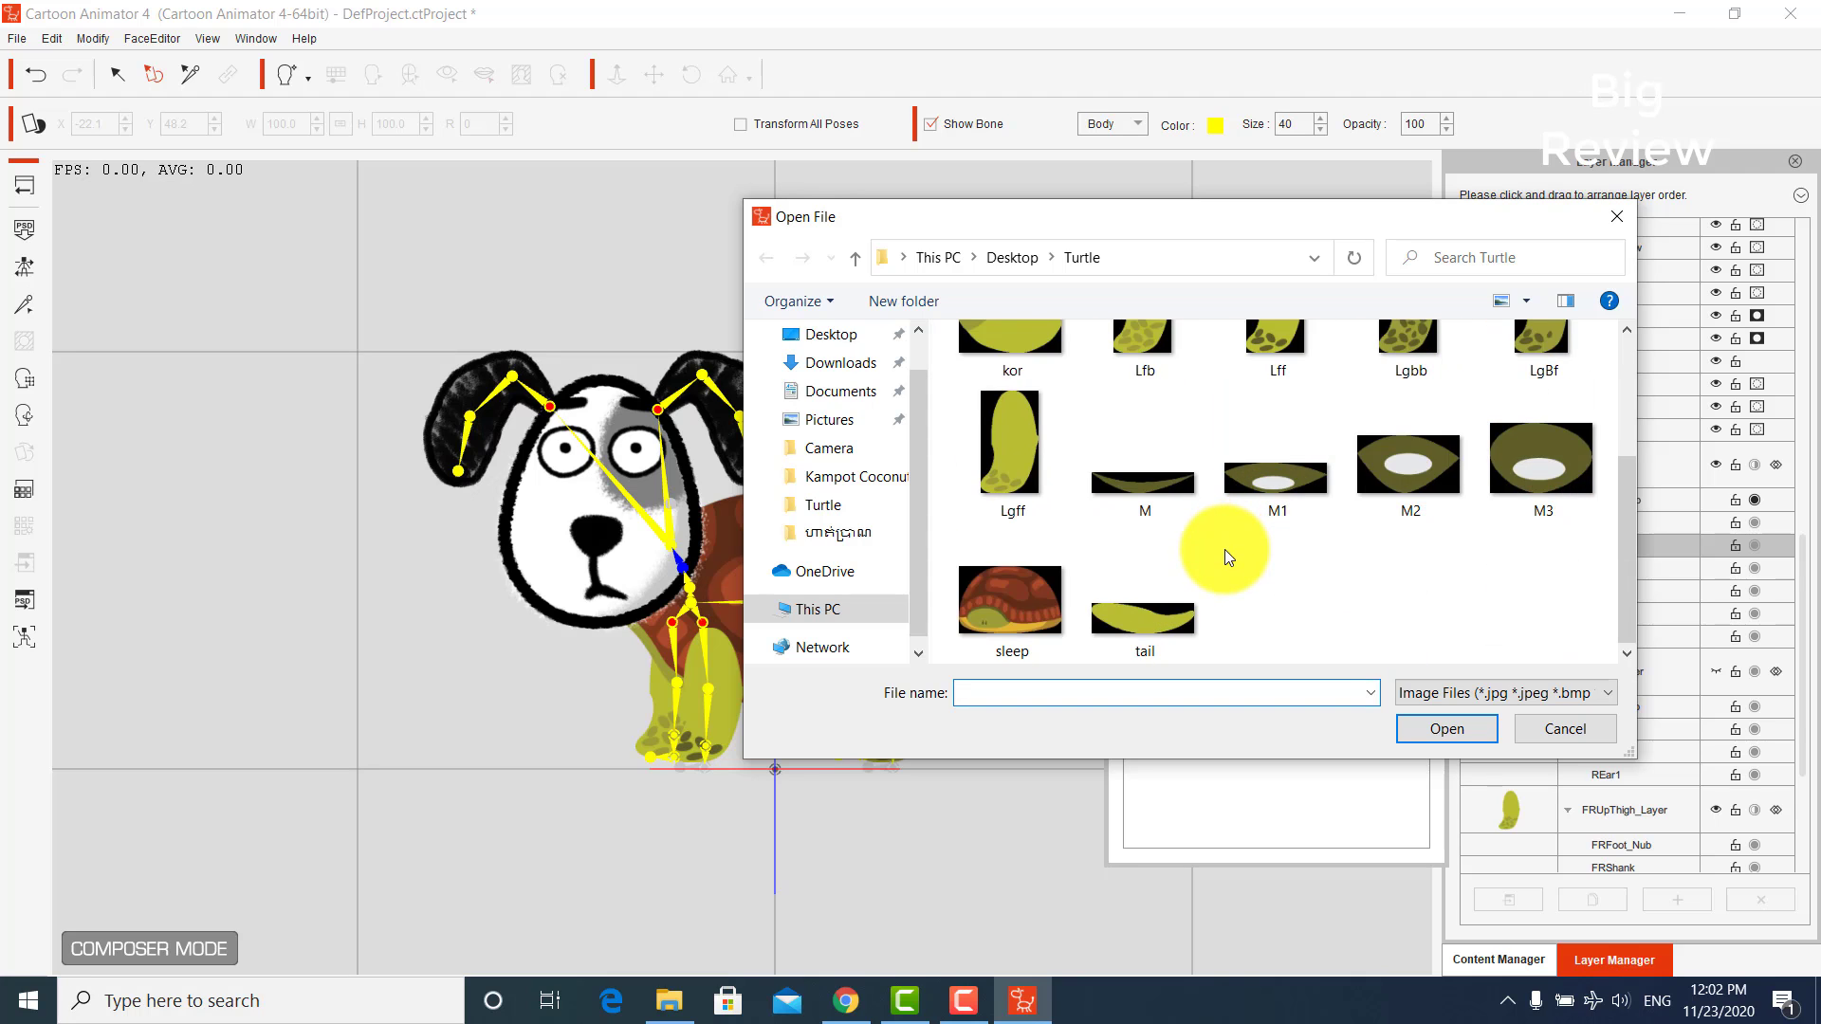
pyautogui.scroll(2, 1225, 549)
pyautogui.click(1023, 571)
pyautogui.doubleClick(1022, 571)
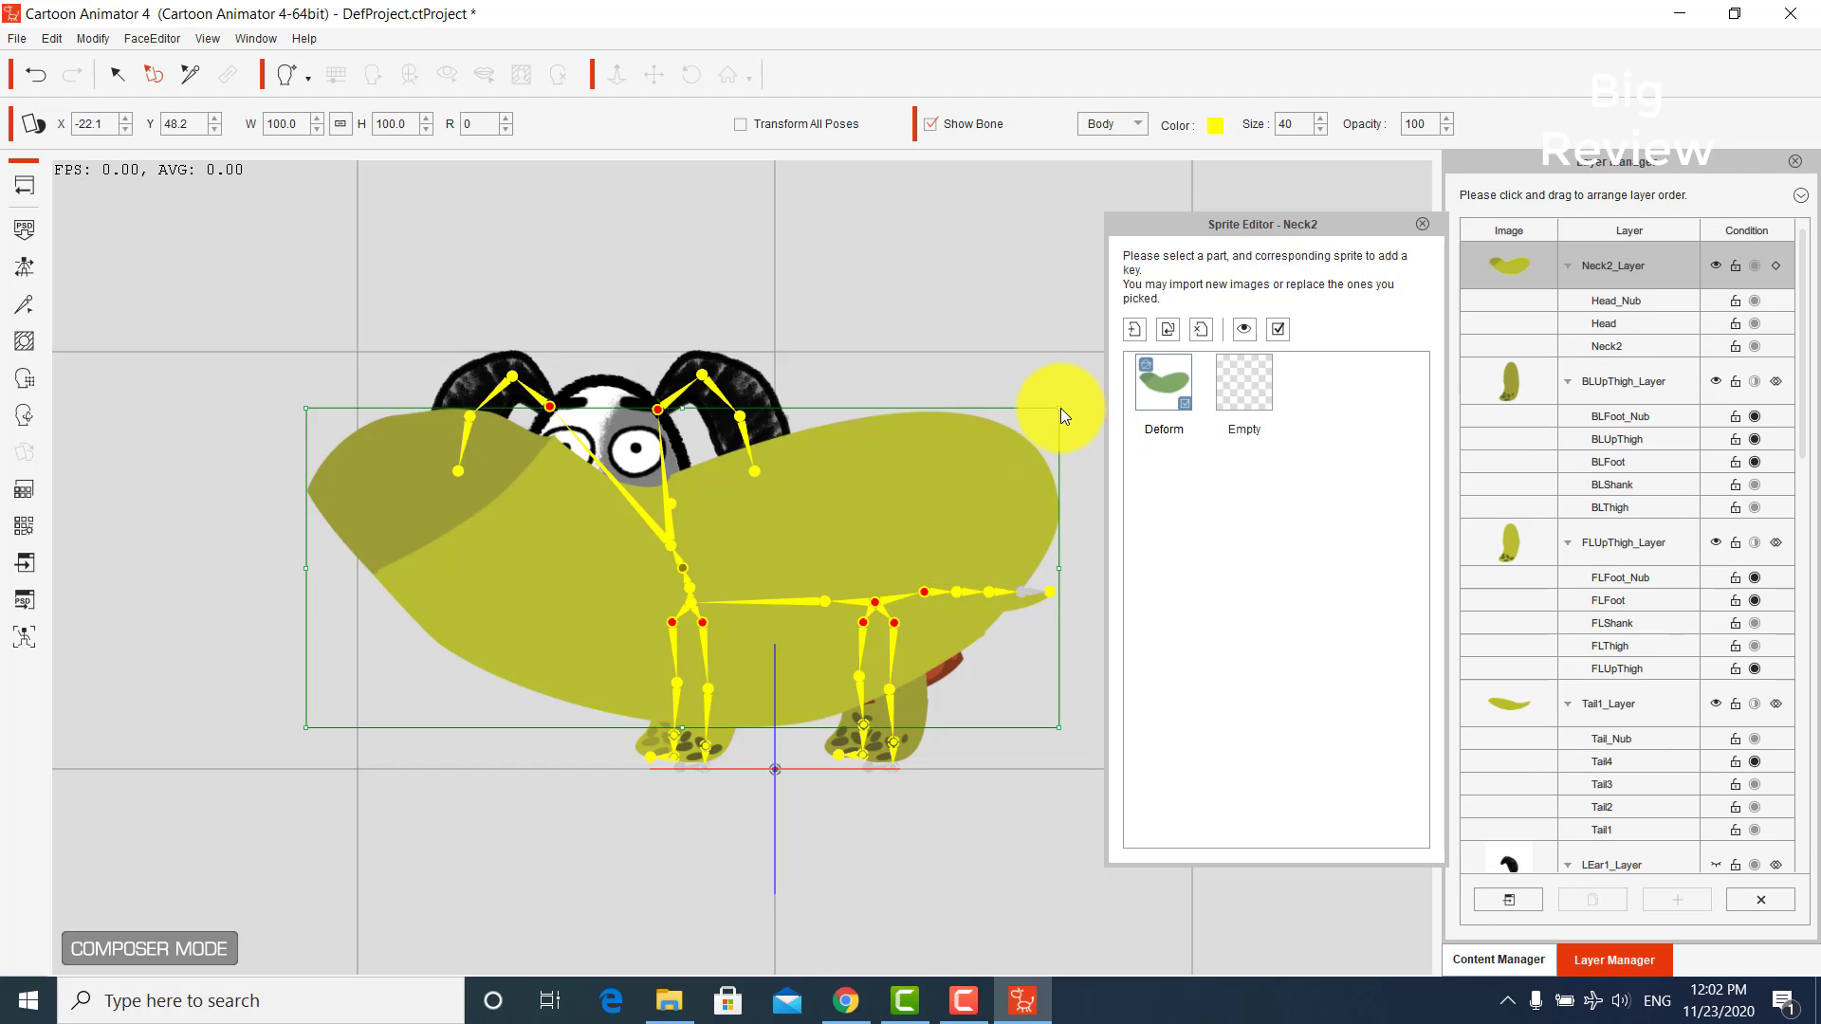
# - Scale the neck sprite down to about 32.2 and move it forward to about X -31.6, Y 48.4
pyautogui.moveTo(1060, 407); pyautogui.dragTo(811, 542)
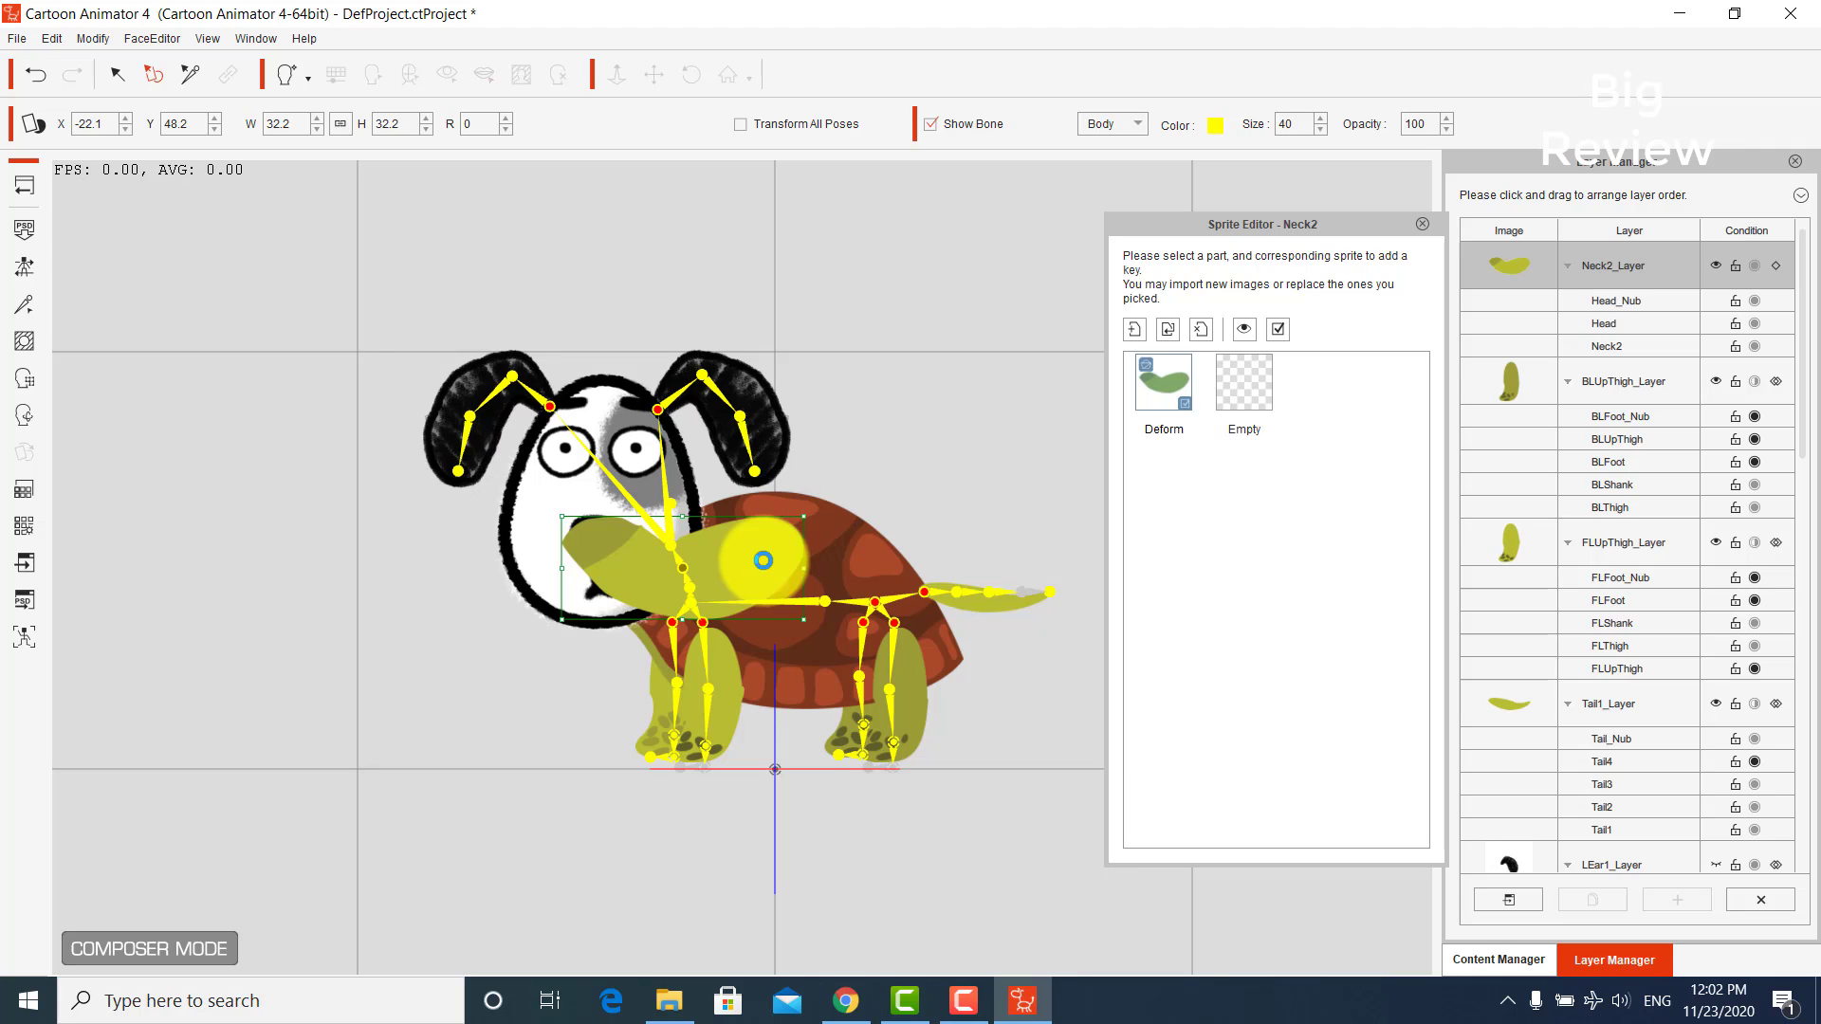
pyautogui.moveTo(748, 576); pyautogui.dragTo(708, 576)
pyautogui.click(855, 423)
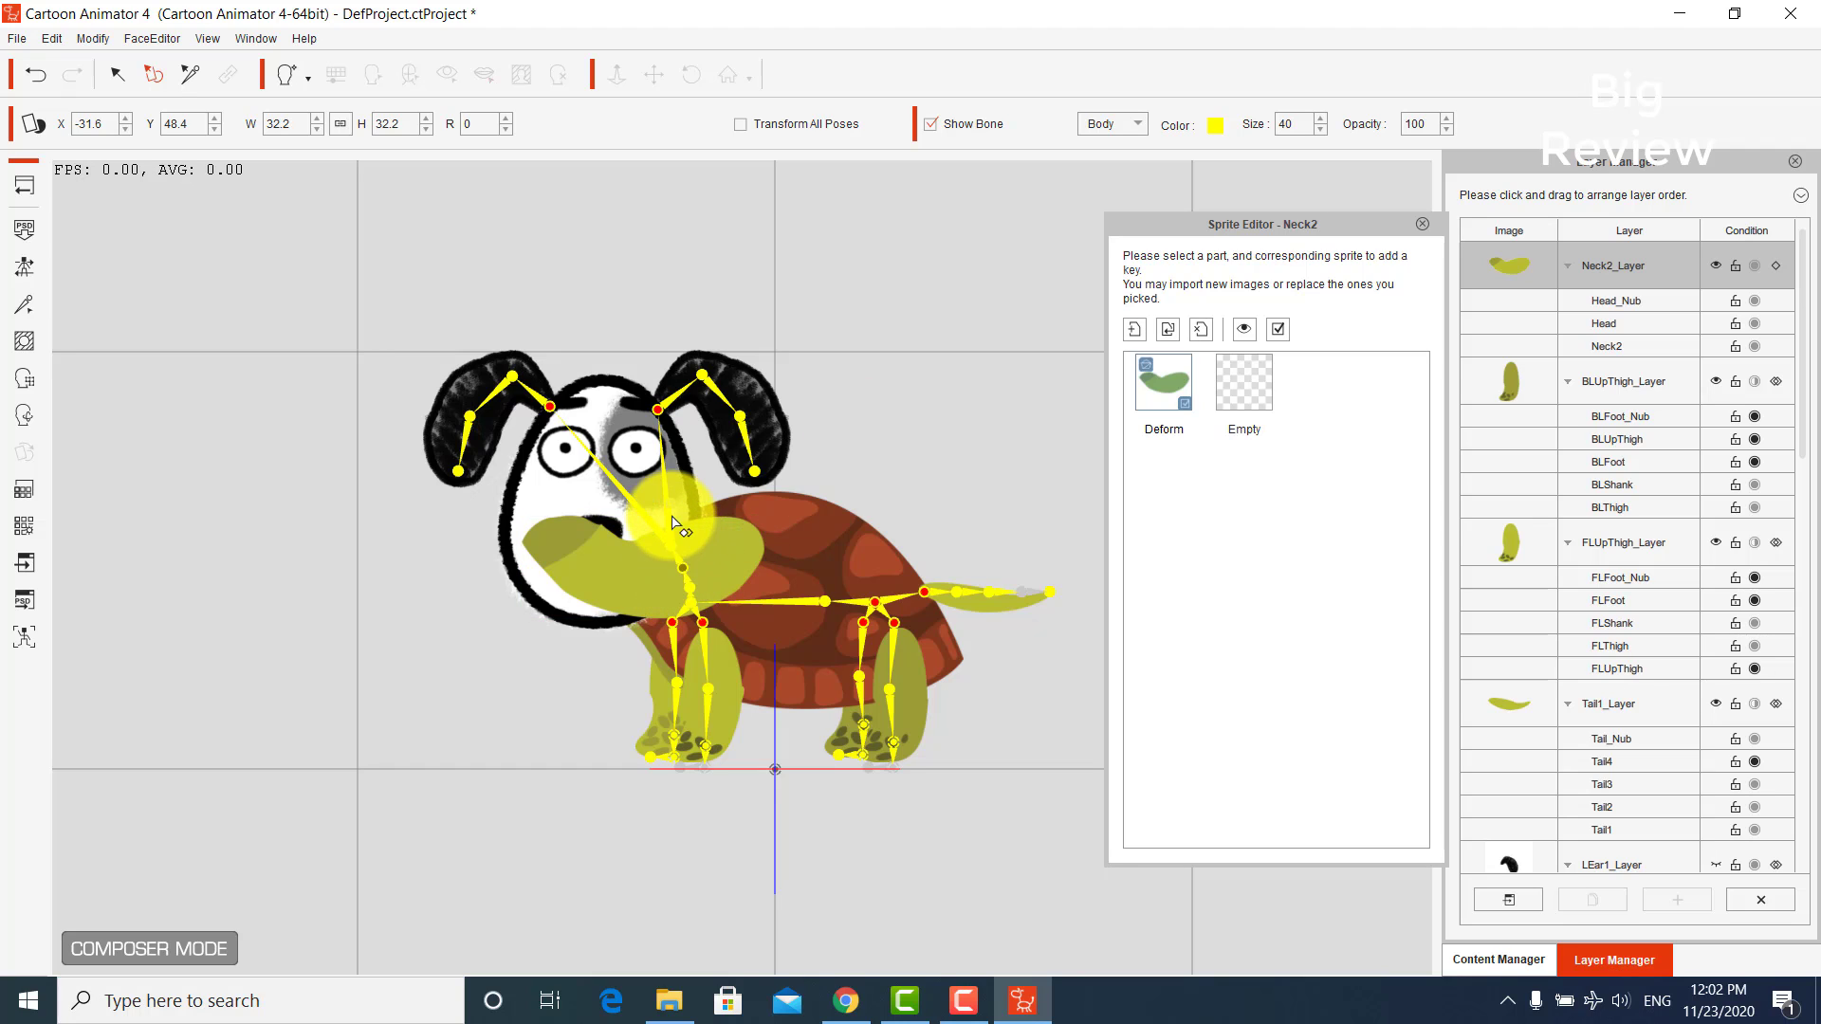
# - Replace the dog's Face sprite with the Head image from the Turtle folder
pyautogui.click(555, 527)
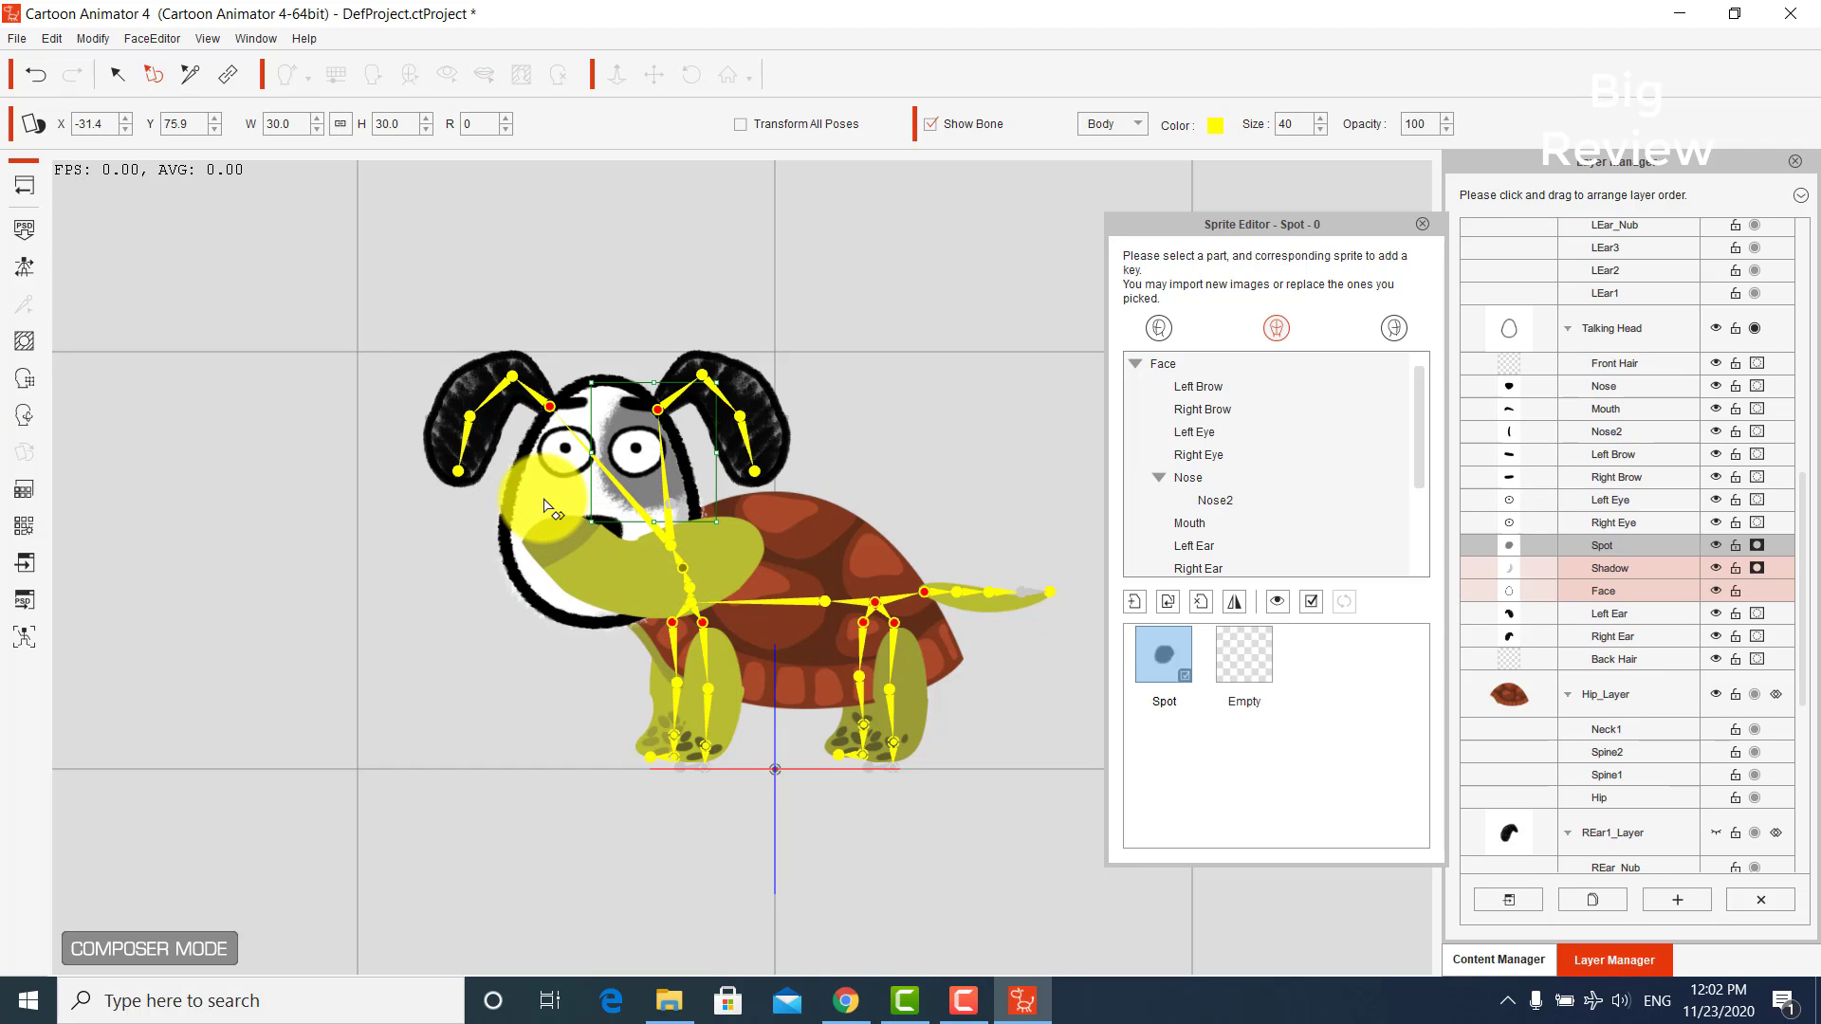
pyautogui.click(546, 508)
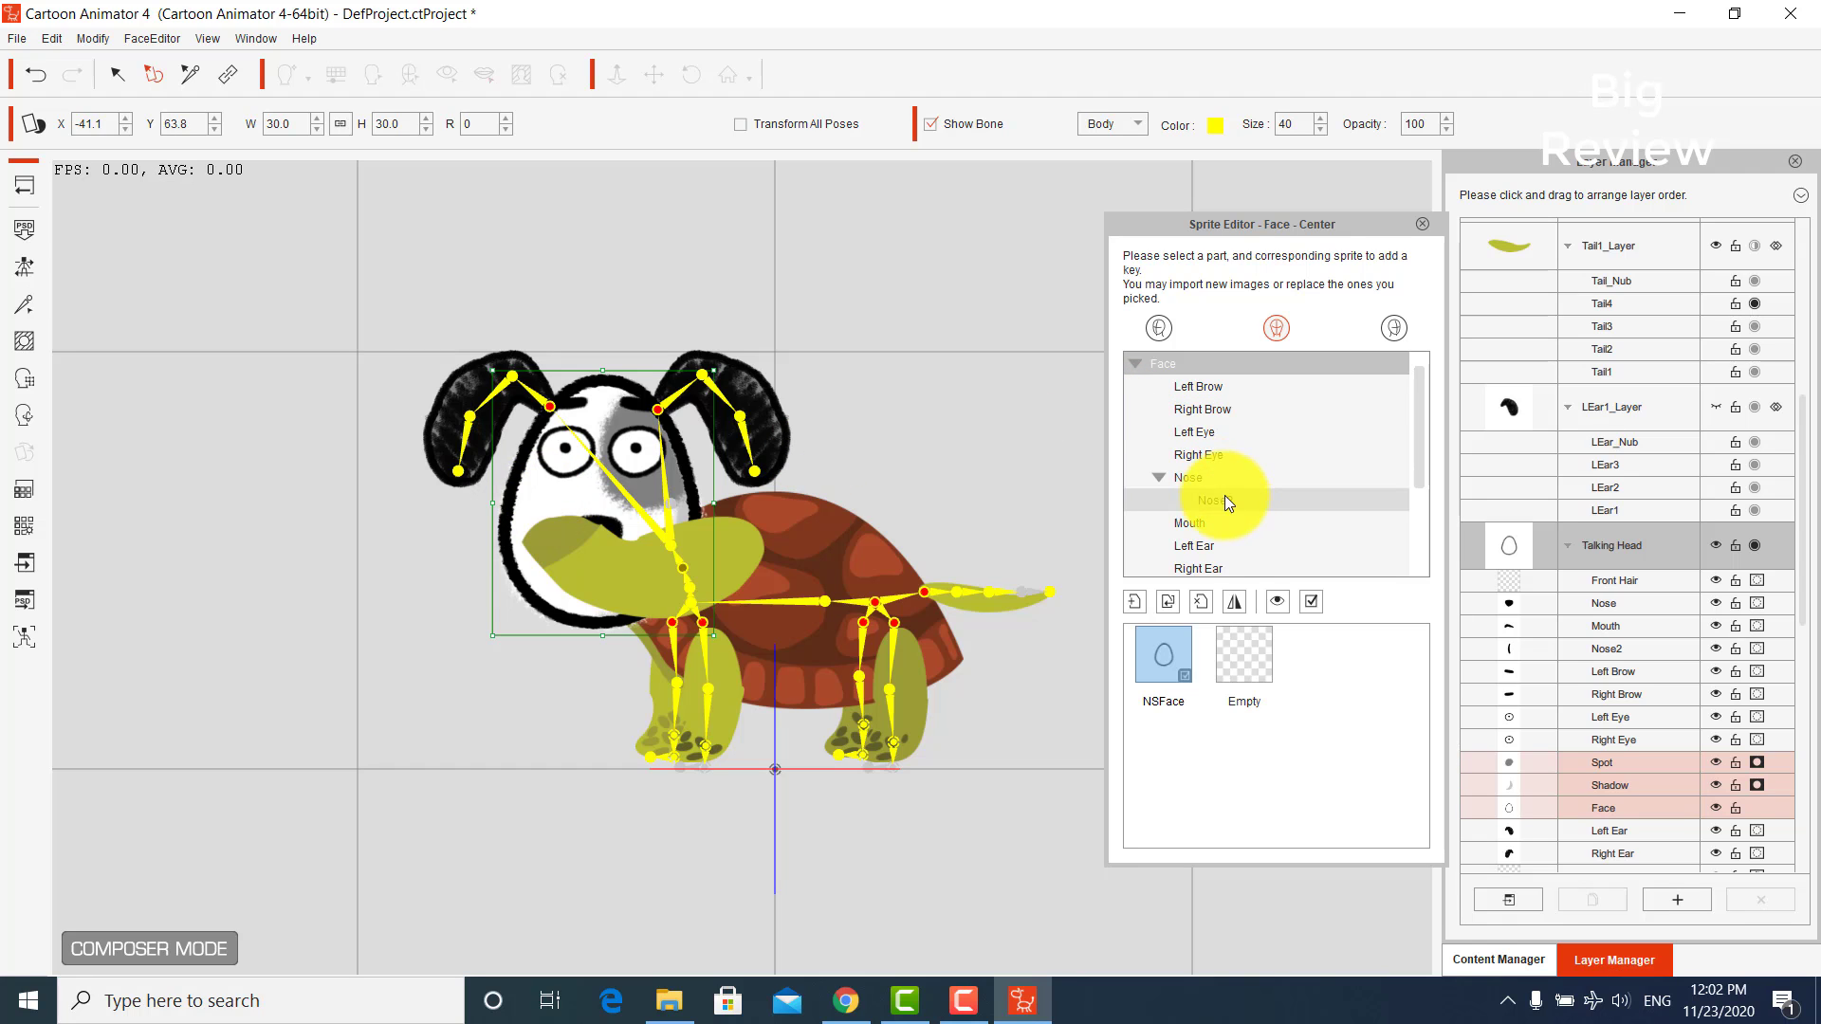
pyautogui.click(1173, 652)
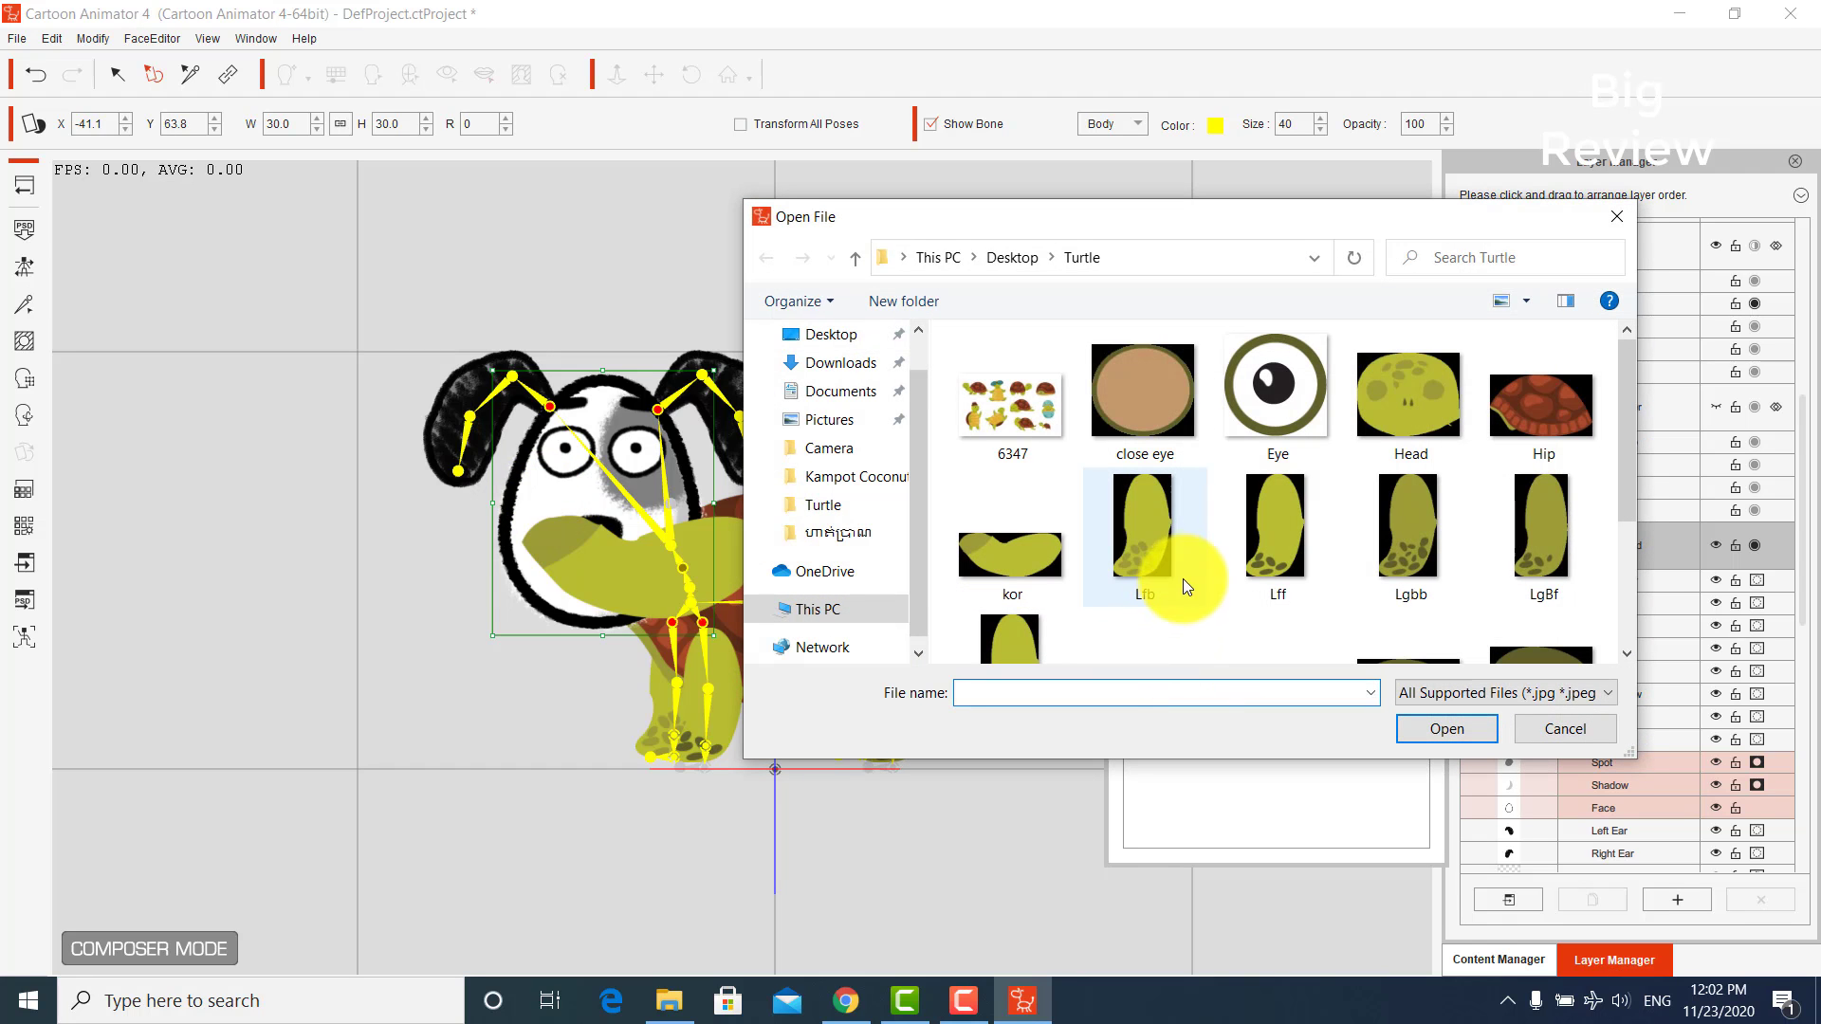
pyautogui.click(1396, 406)
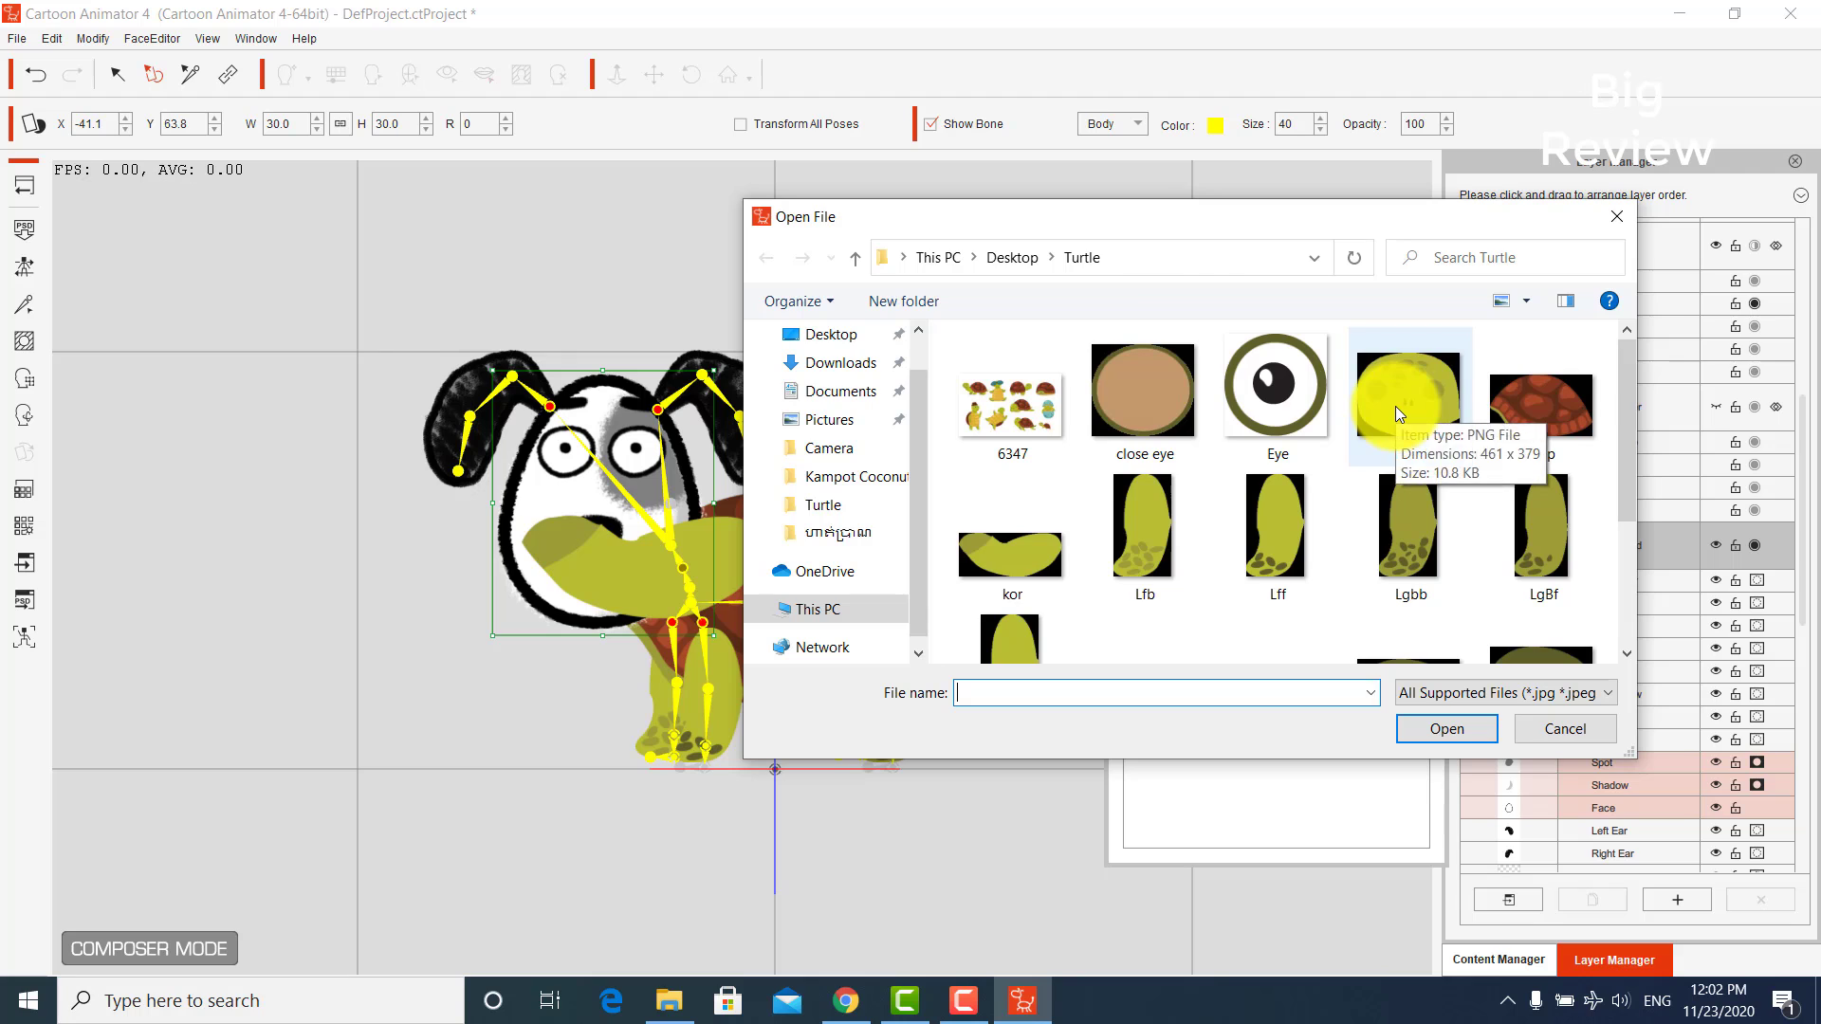
pyautogui.doubleClick(1395, 406)
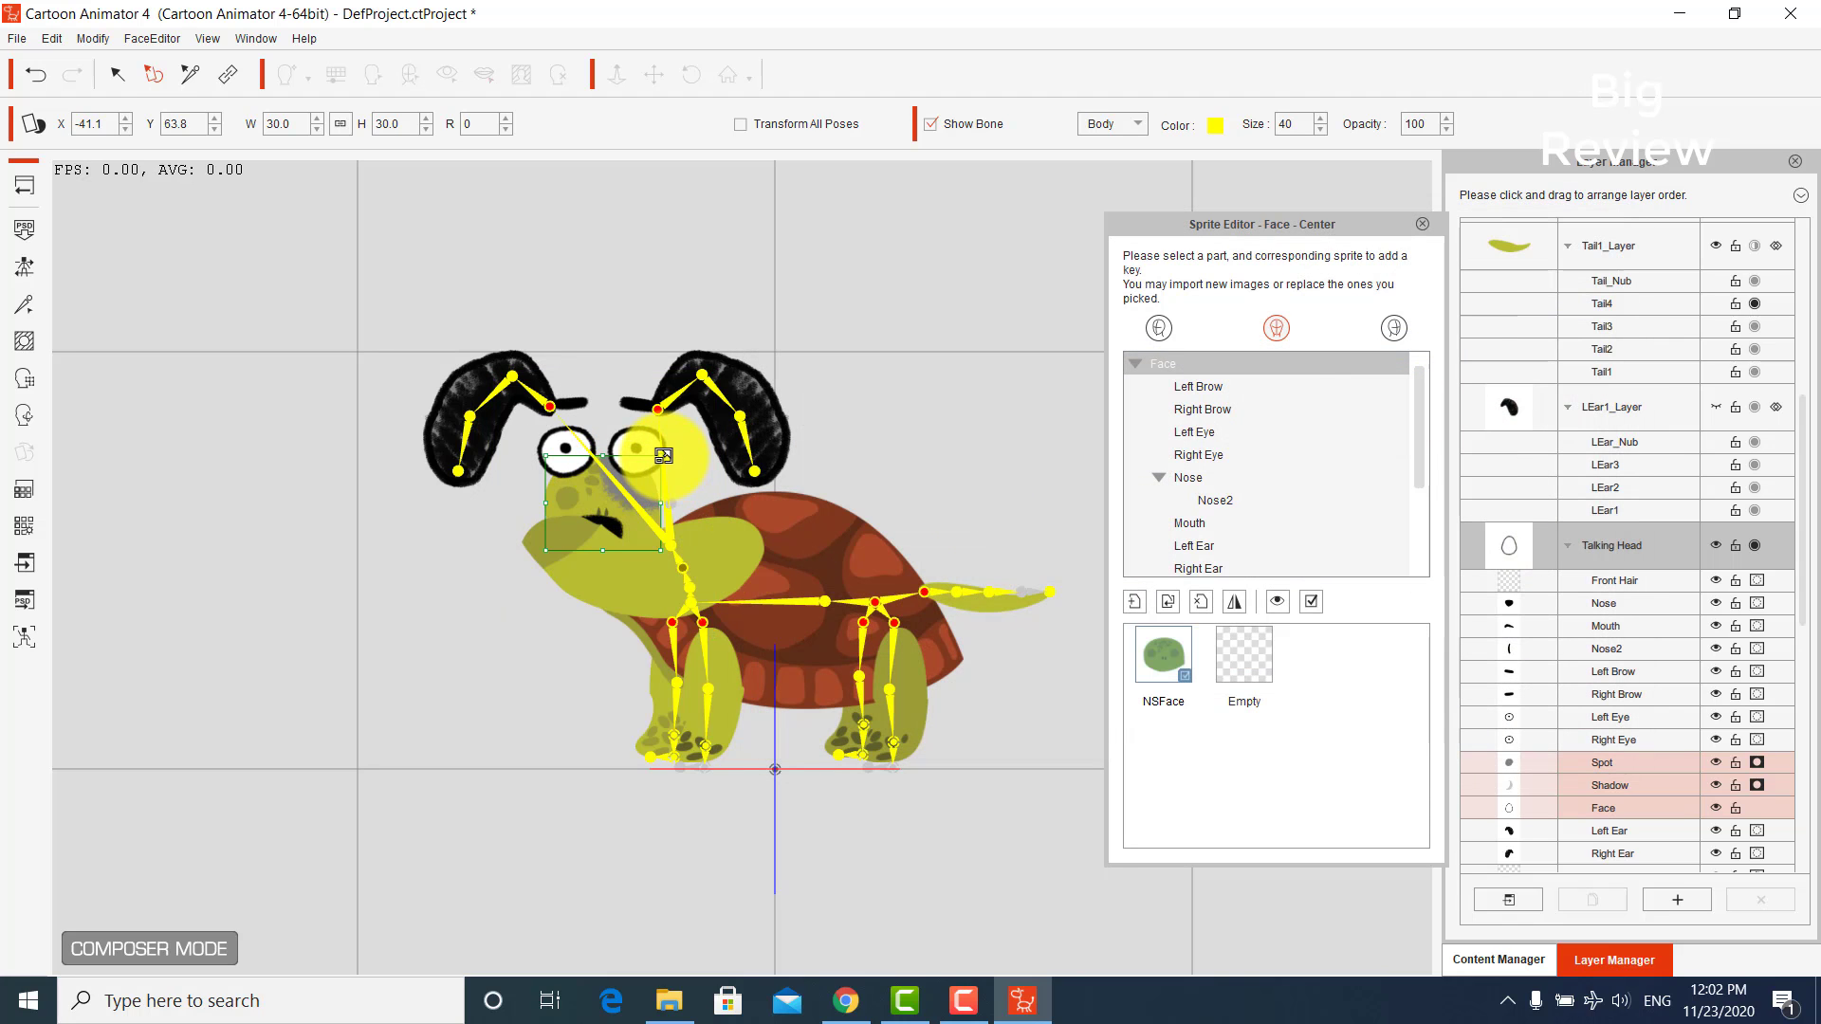
# - Resize the turtle face sprite to about 35.1 and place it at the neck's front end, at about X -53.4, Y 63.8
pyautogui.moveTo(664, 456); pyautogui.dragTo(720, 415)
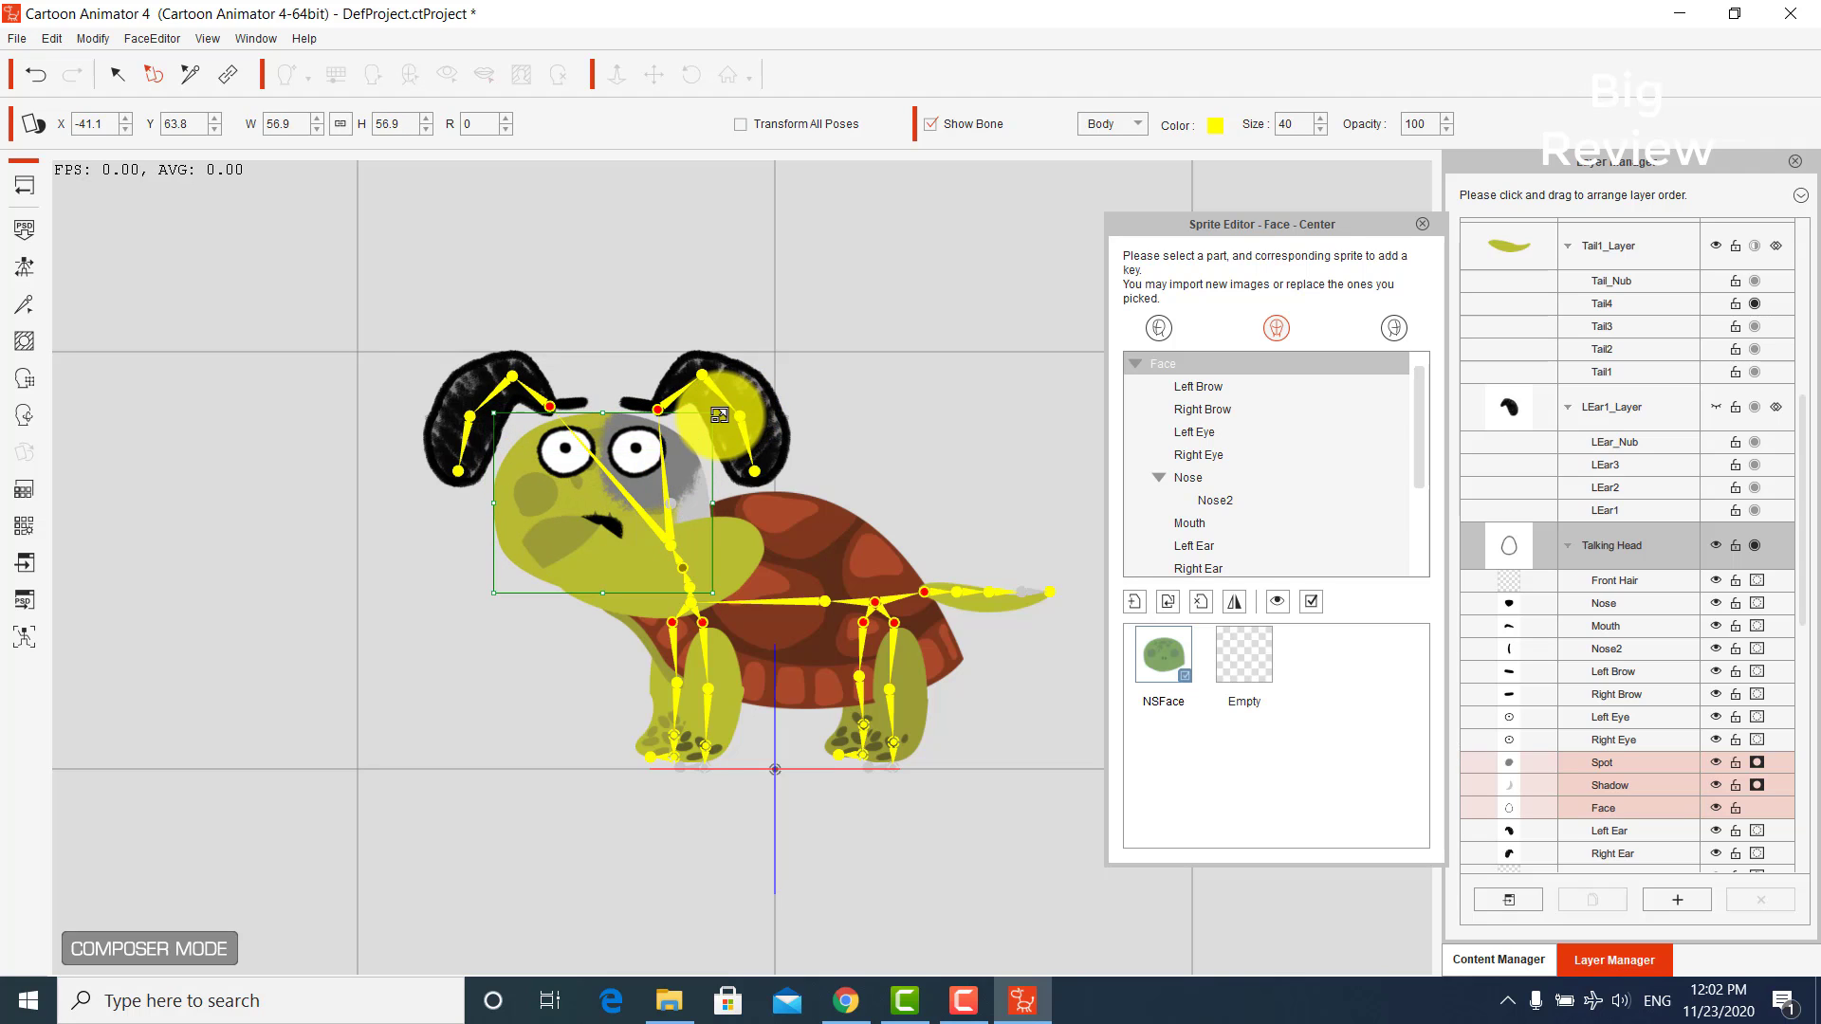
pyautogui.moveTo(590, 519); pyautogui.dragTo(526, 465)
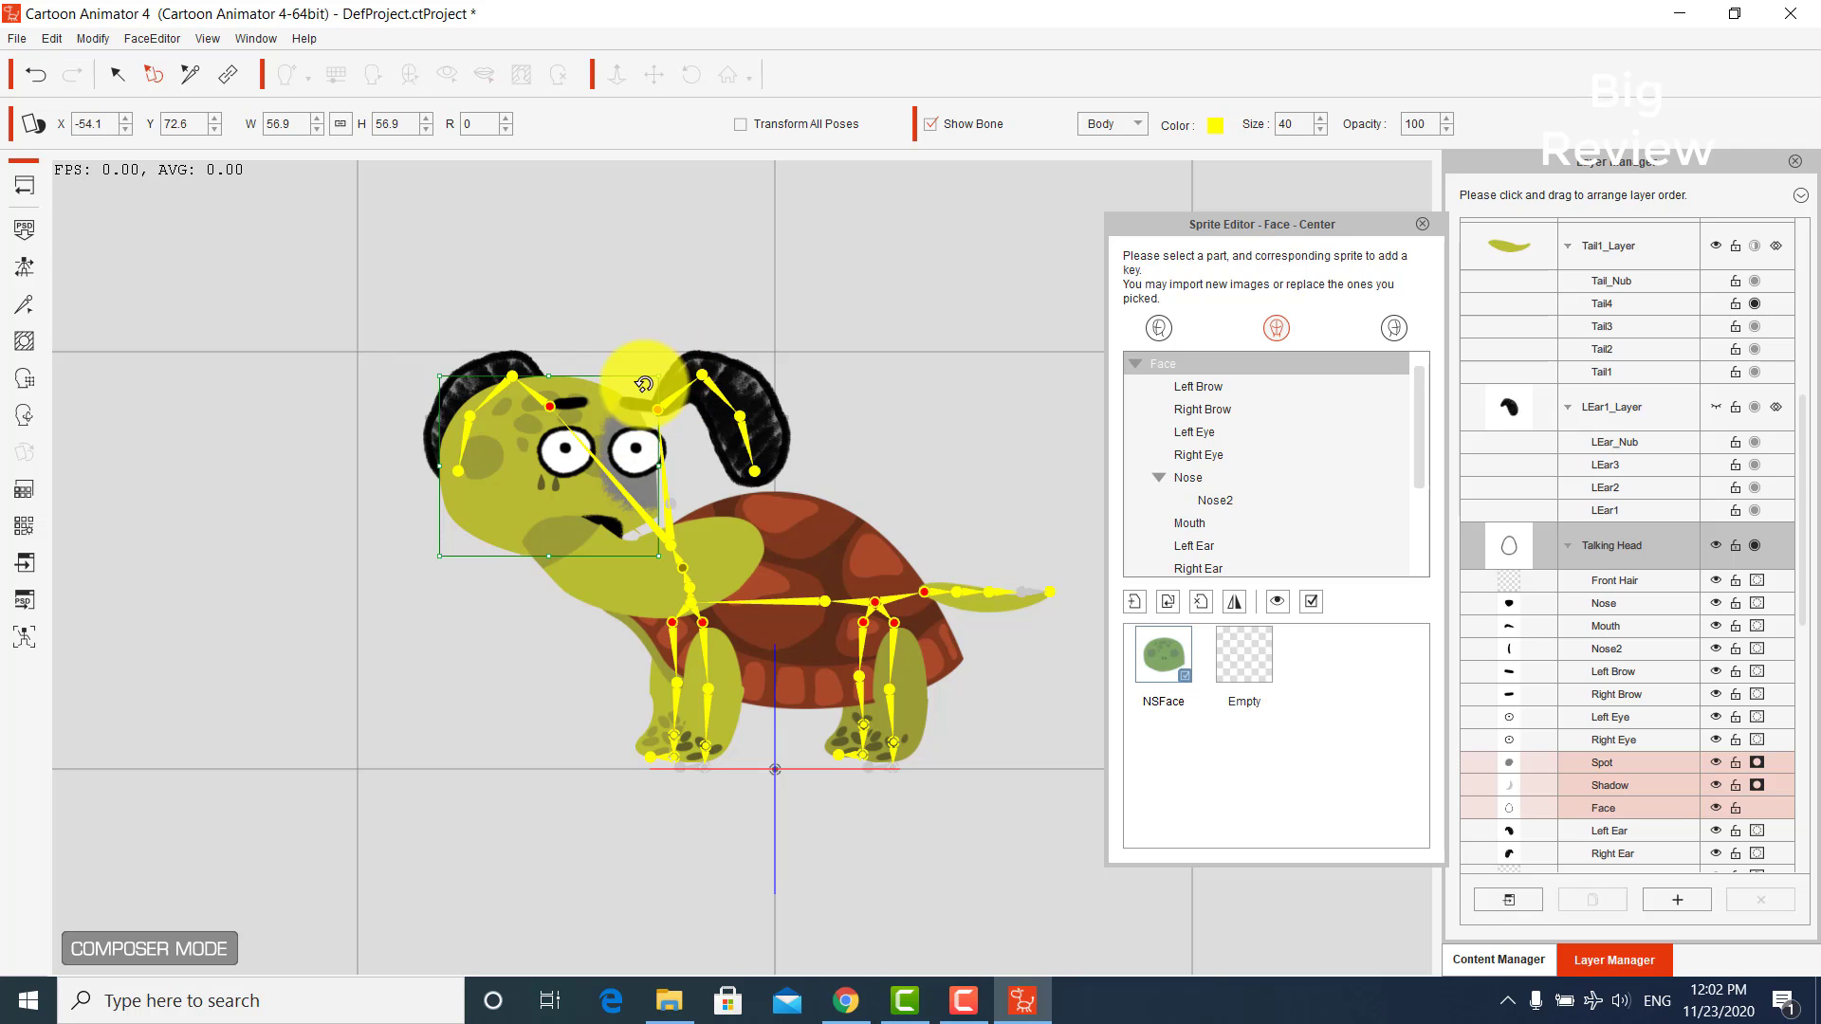
pyautogui.moveTo(650, 386); pyautogui.dragTo(528, 517)
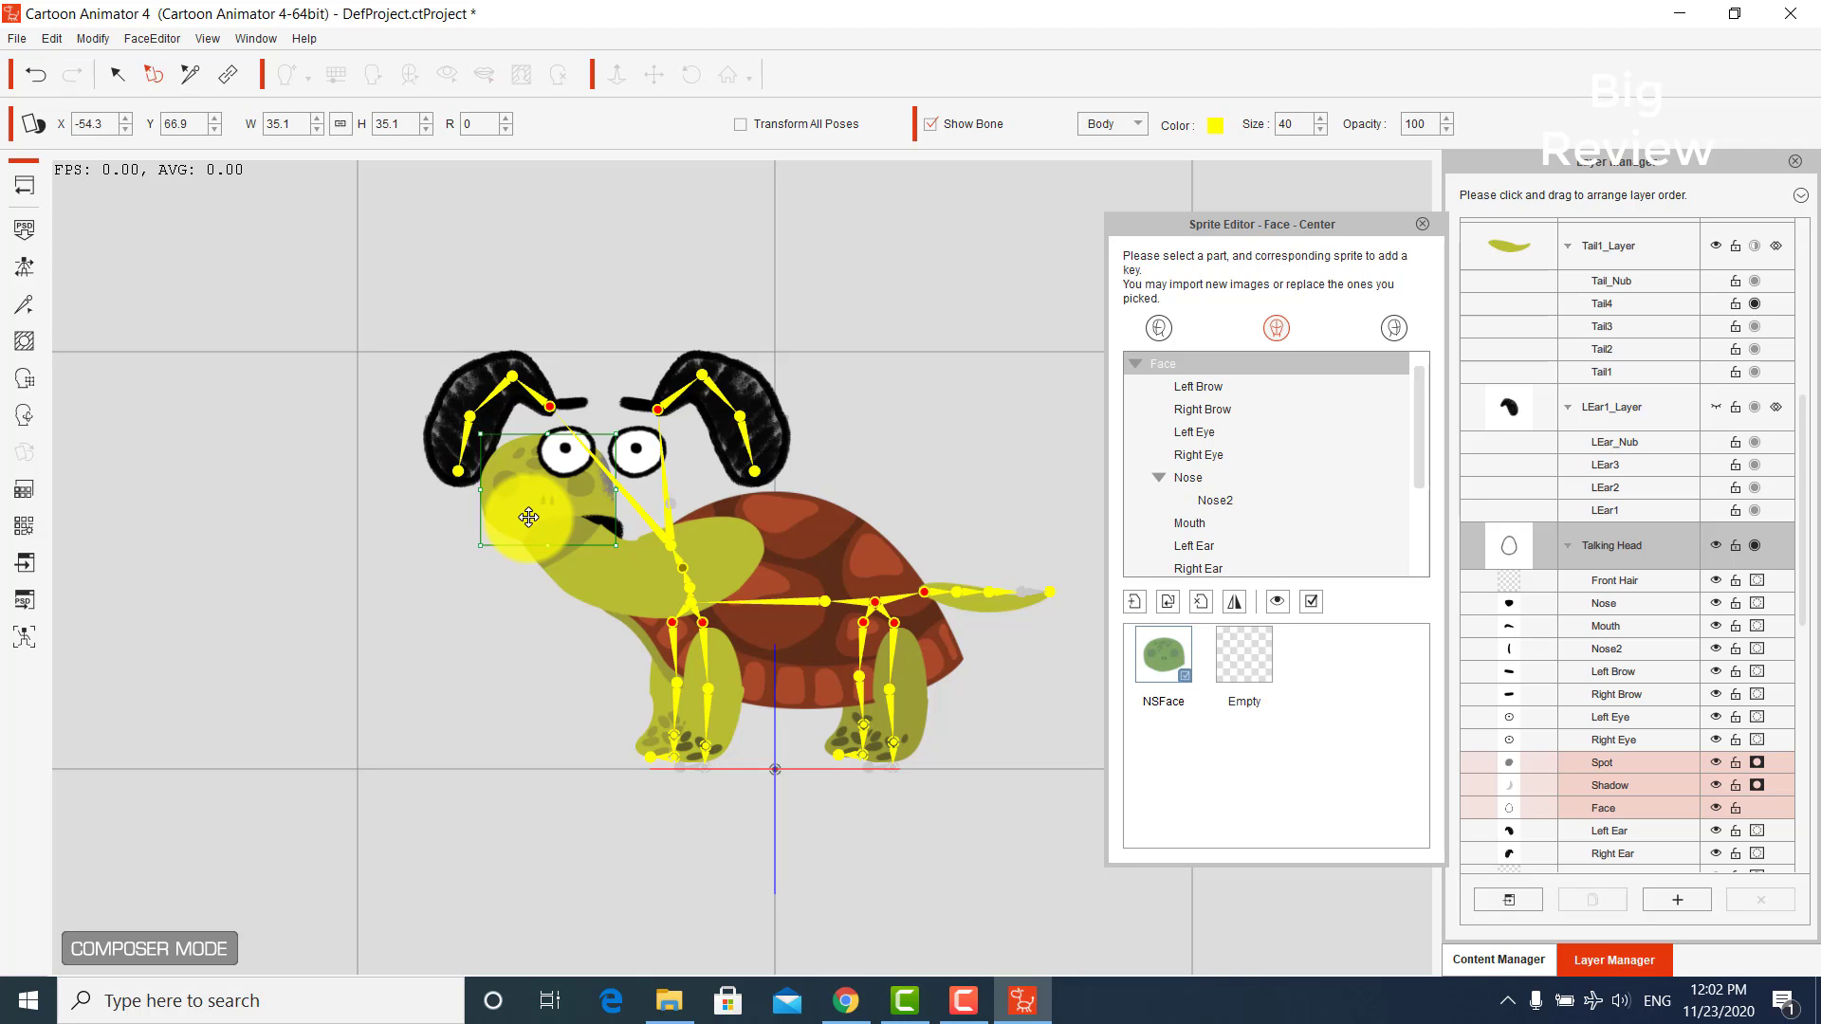
pyautogui.click(643, 471)
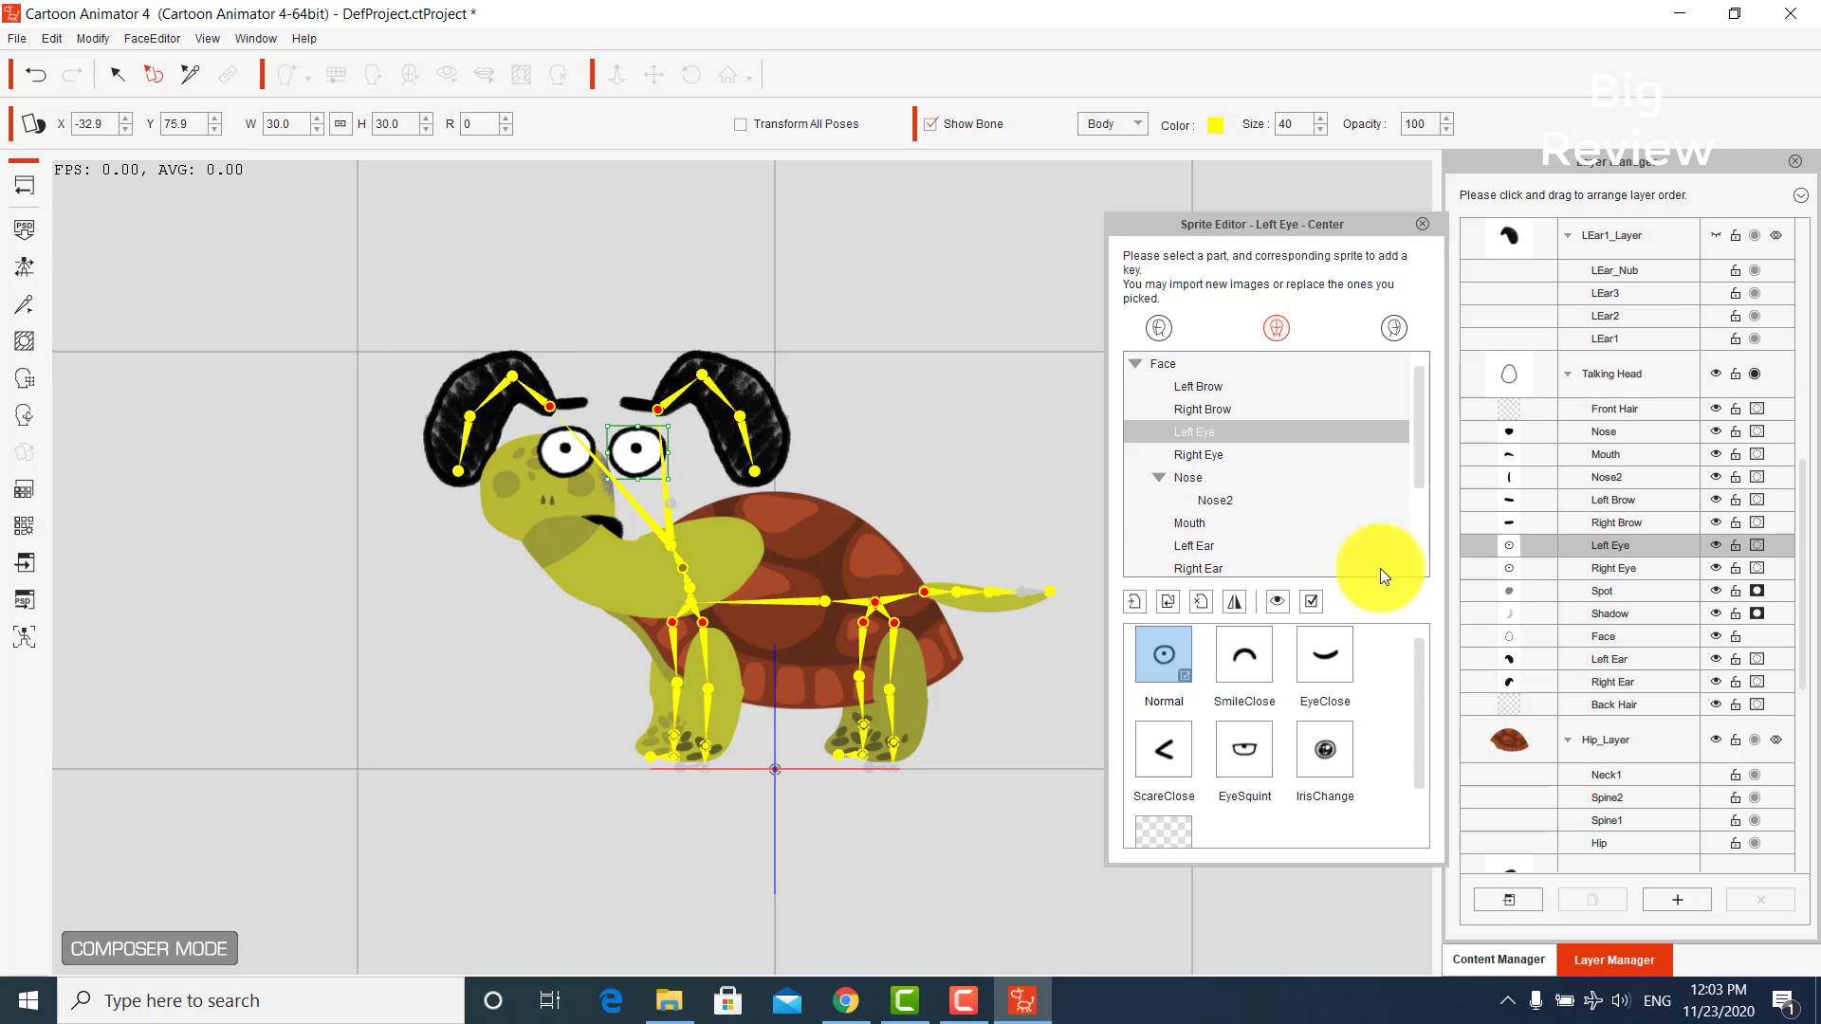
pyautogui.click(1516, 375)
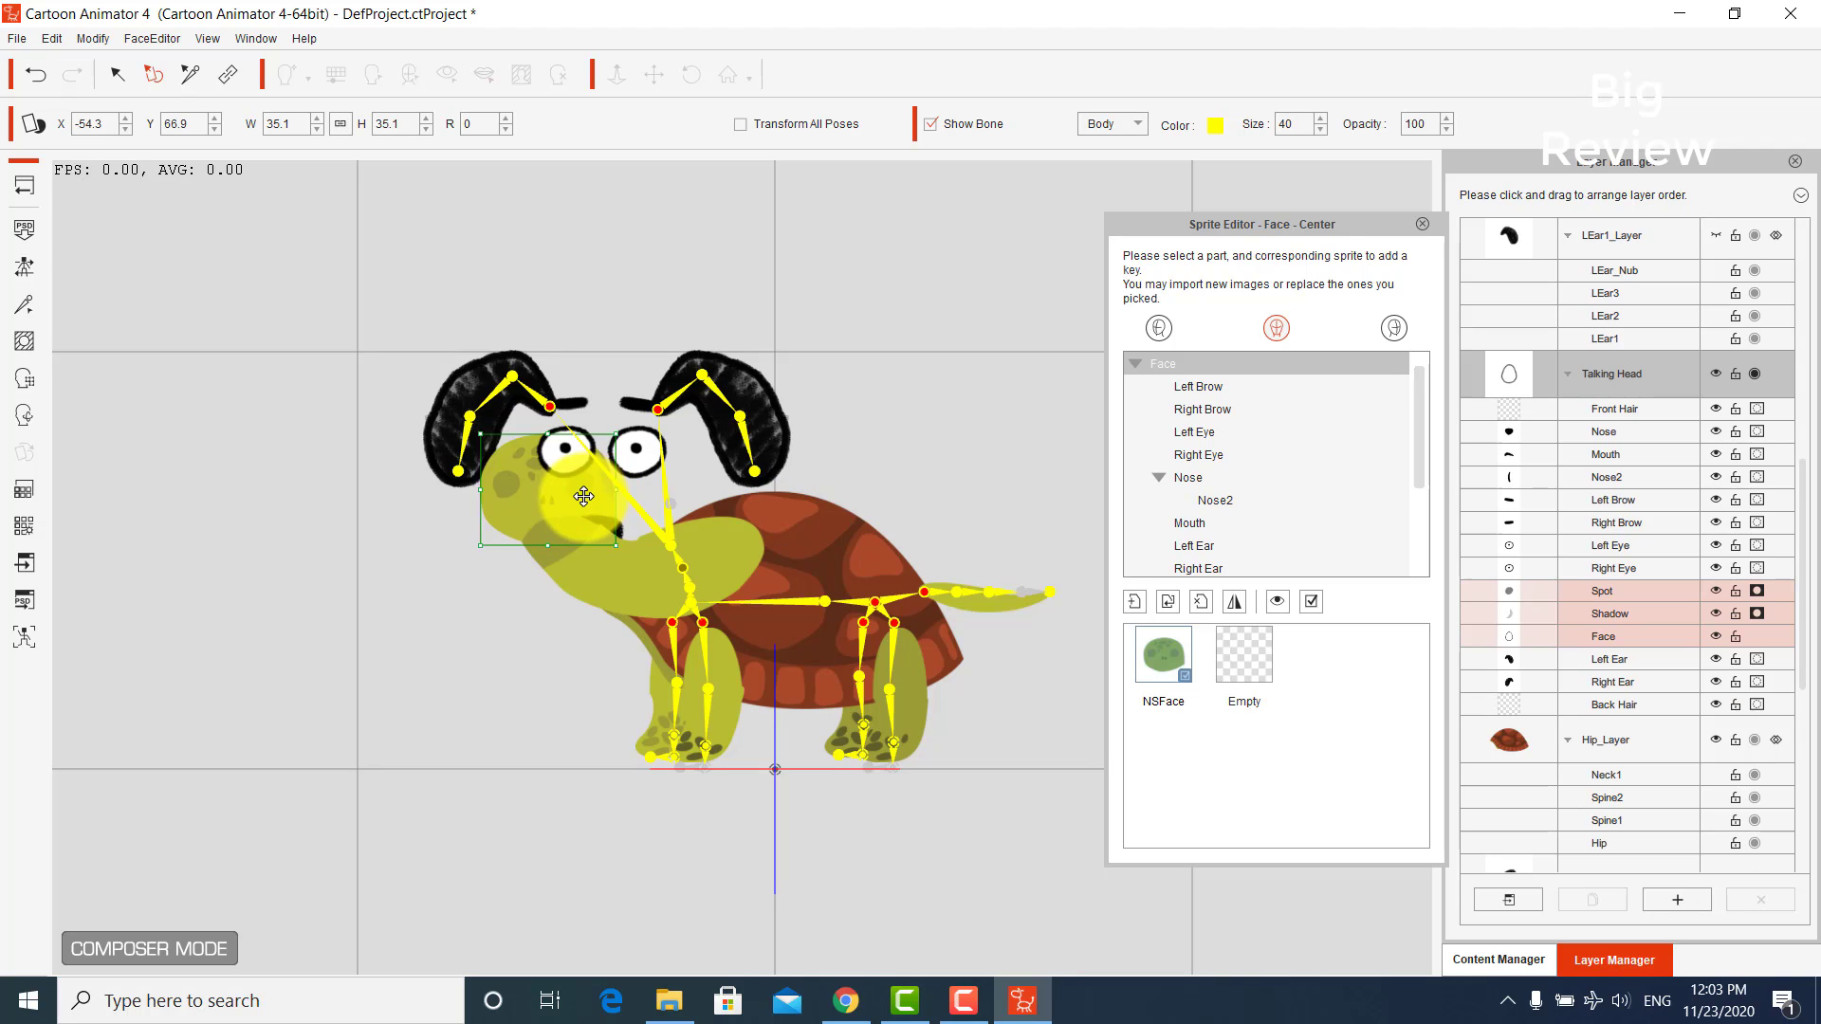
pyautogui.moveTo(583, 496); pyautogui.dragTo(587, 509)
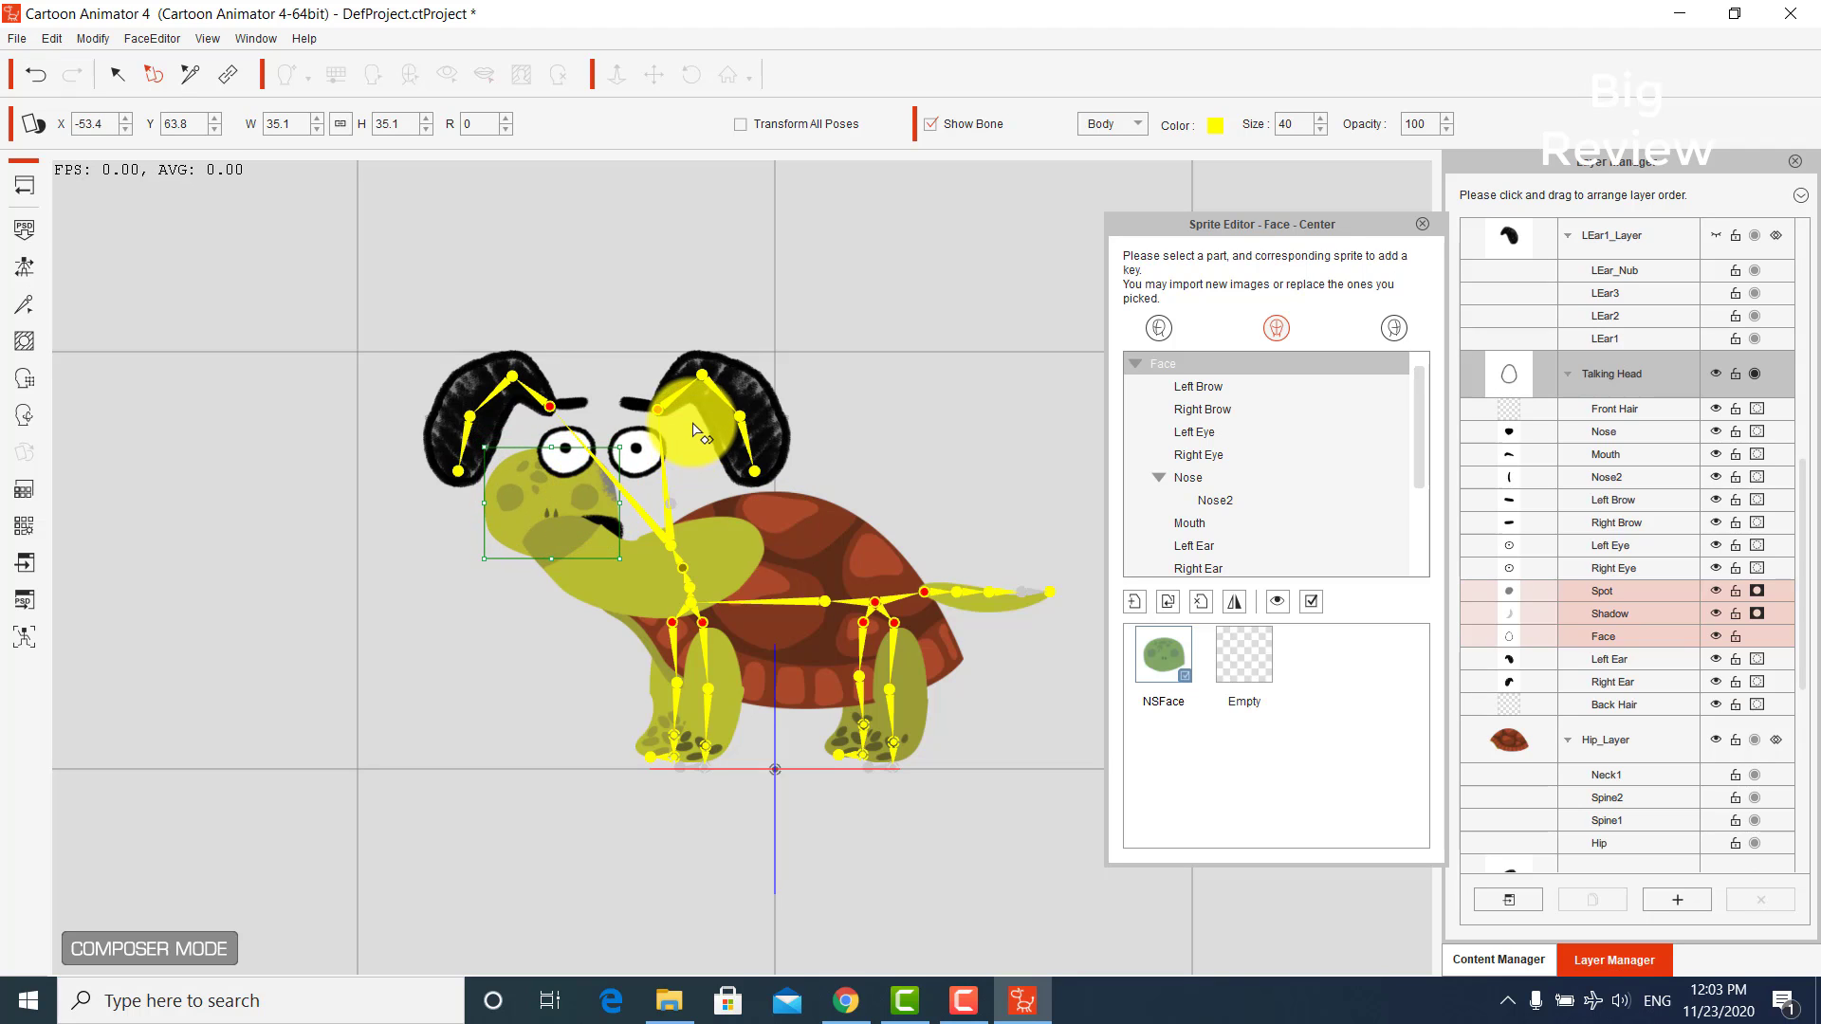
# - Switch to bone editing and move the Neck2 joint forward along the neck to about X -41.6, Y 48.7
pyautogui.click(679, 559)
pyautogui.click(190, 74)
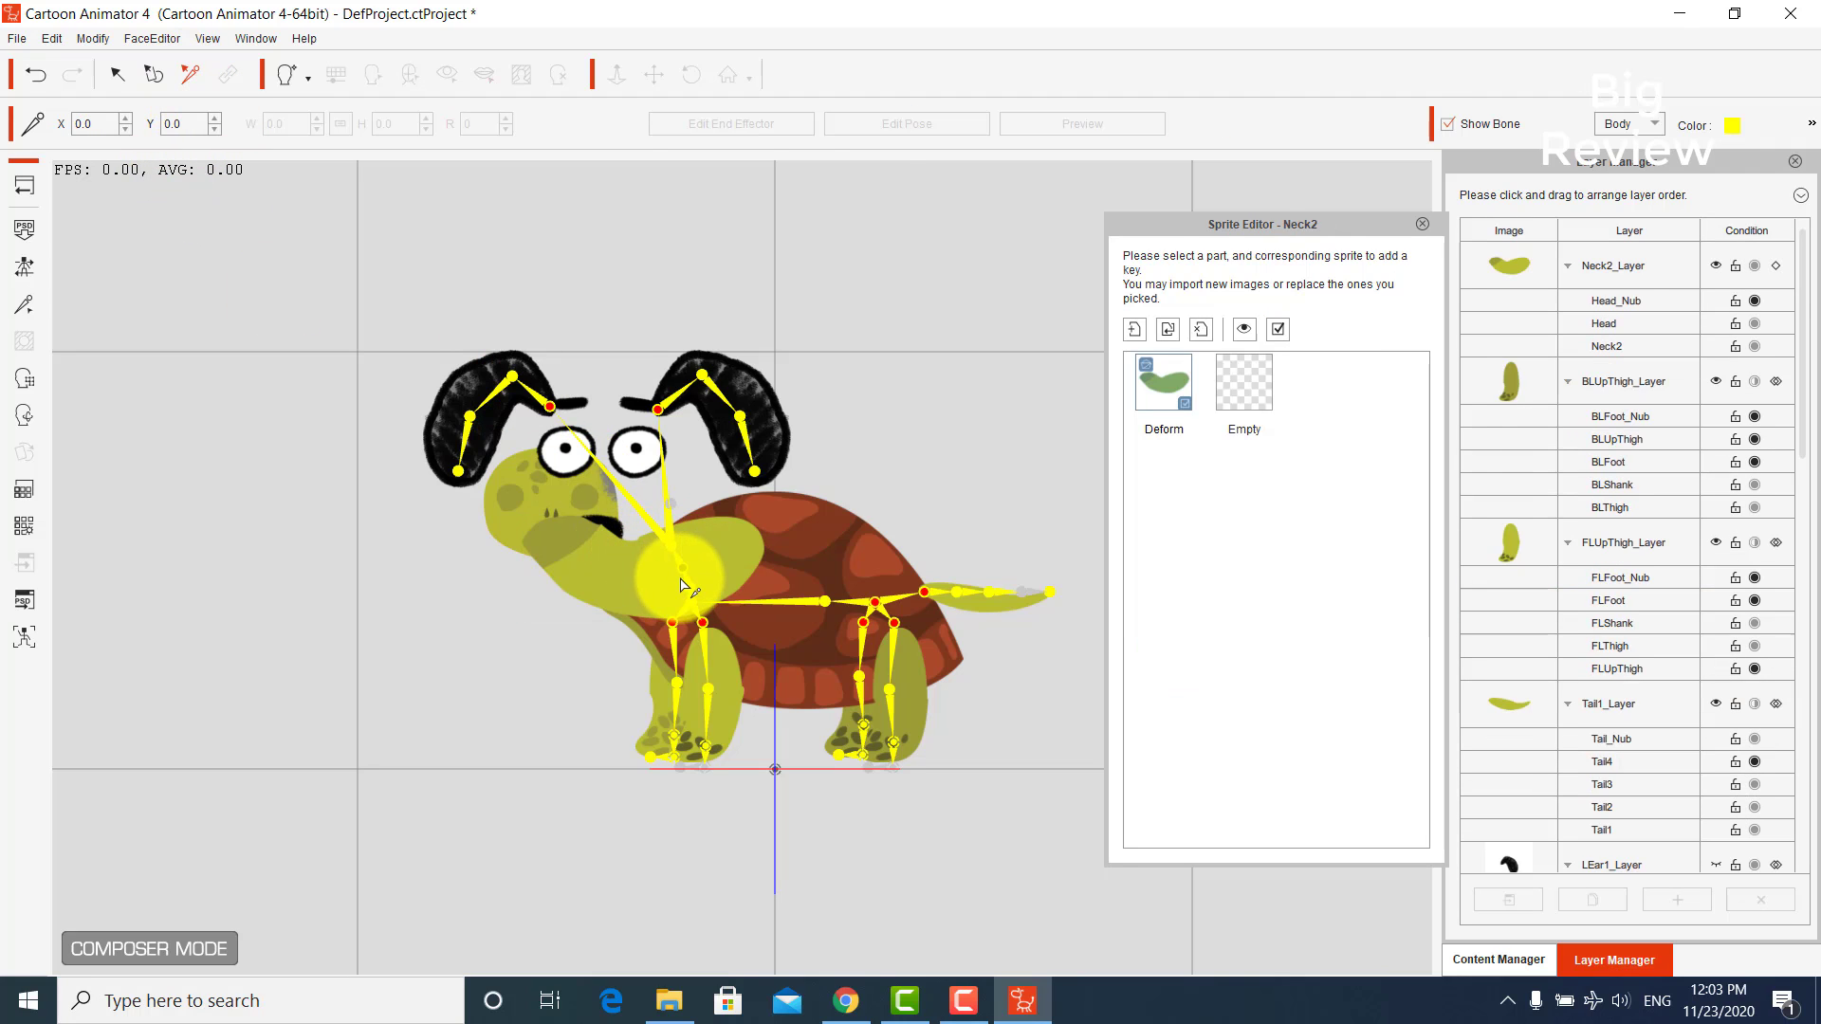
pyautogui.moveTo(681, 585); pyautogui.dragTo(583, 560)
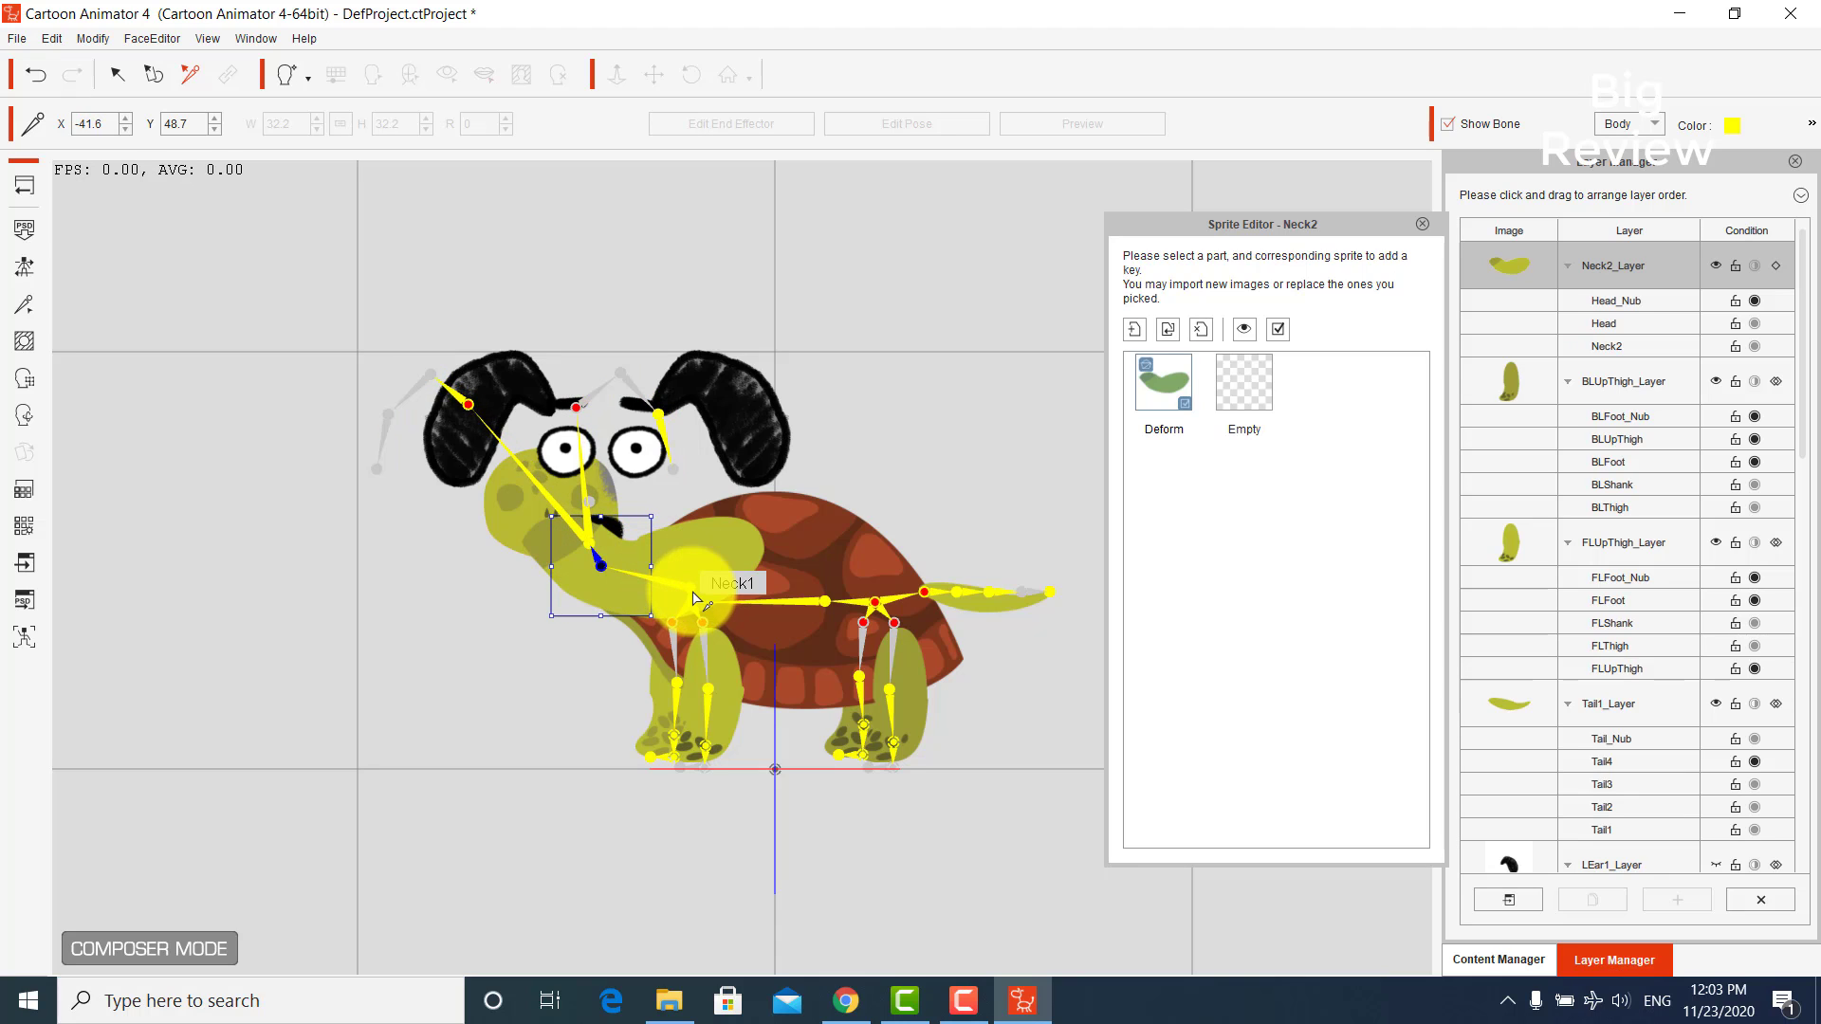
# - Move the Neck1 joint forward to about X -32.6, Y 45.8 and rotate its bone upward toward the turtle's head
pyautogui.click(689, 584)
pyautogui.moveTo(688, 582); pyautogui.dragTo(649, 576)
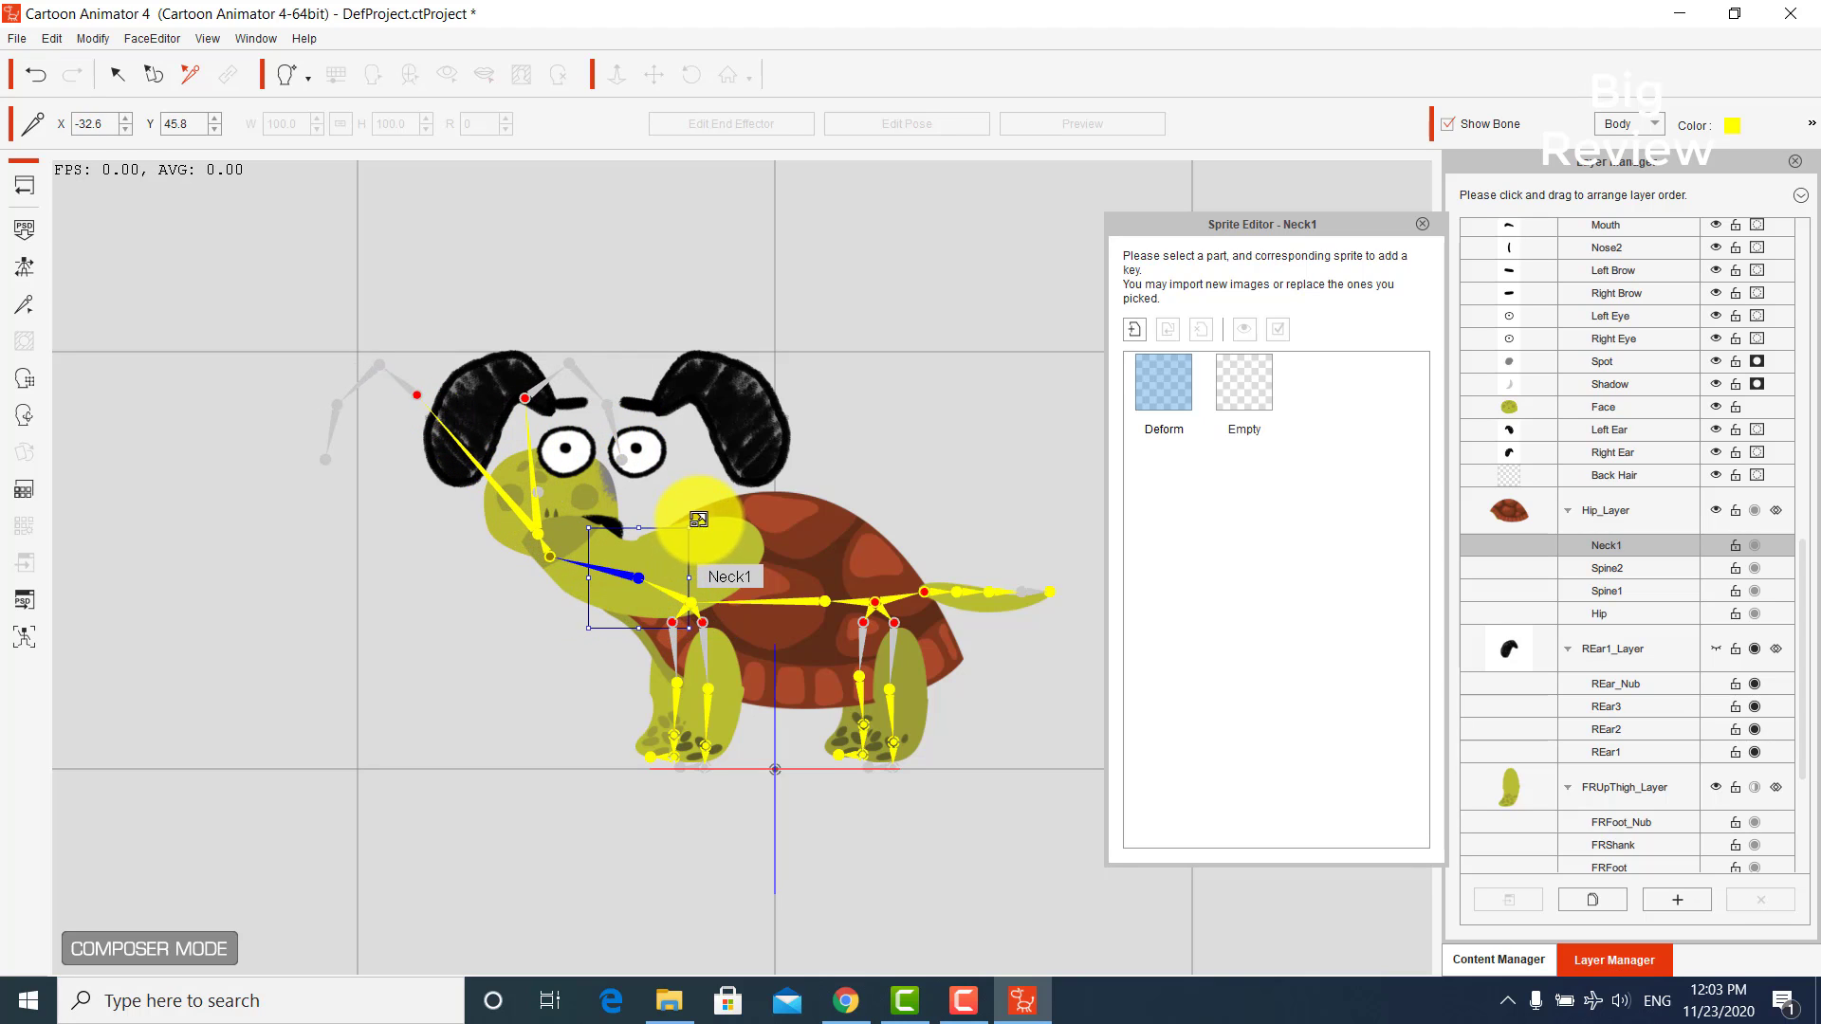
pyautogui.moveTo(700, 518); pyautogui.dragTo(614, 529)
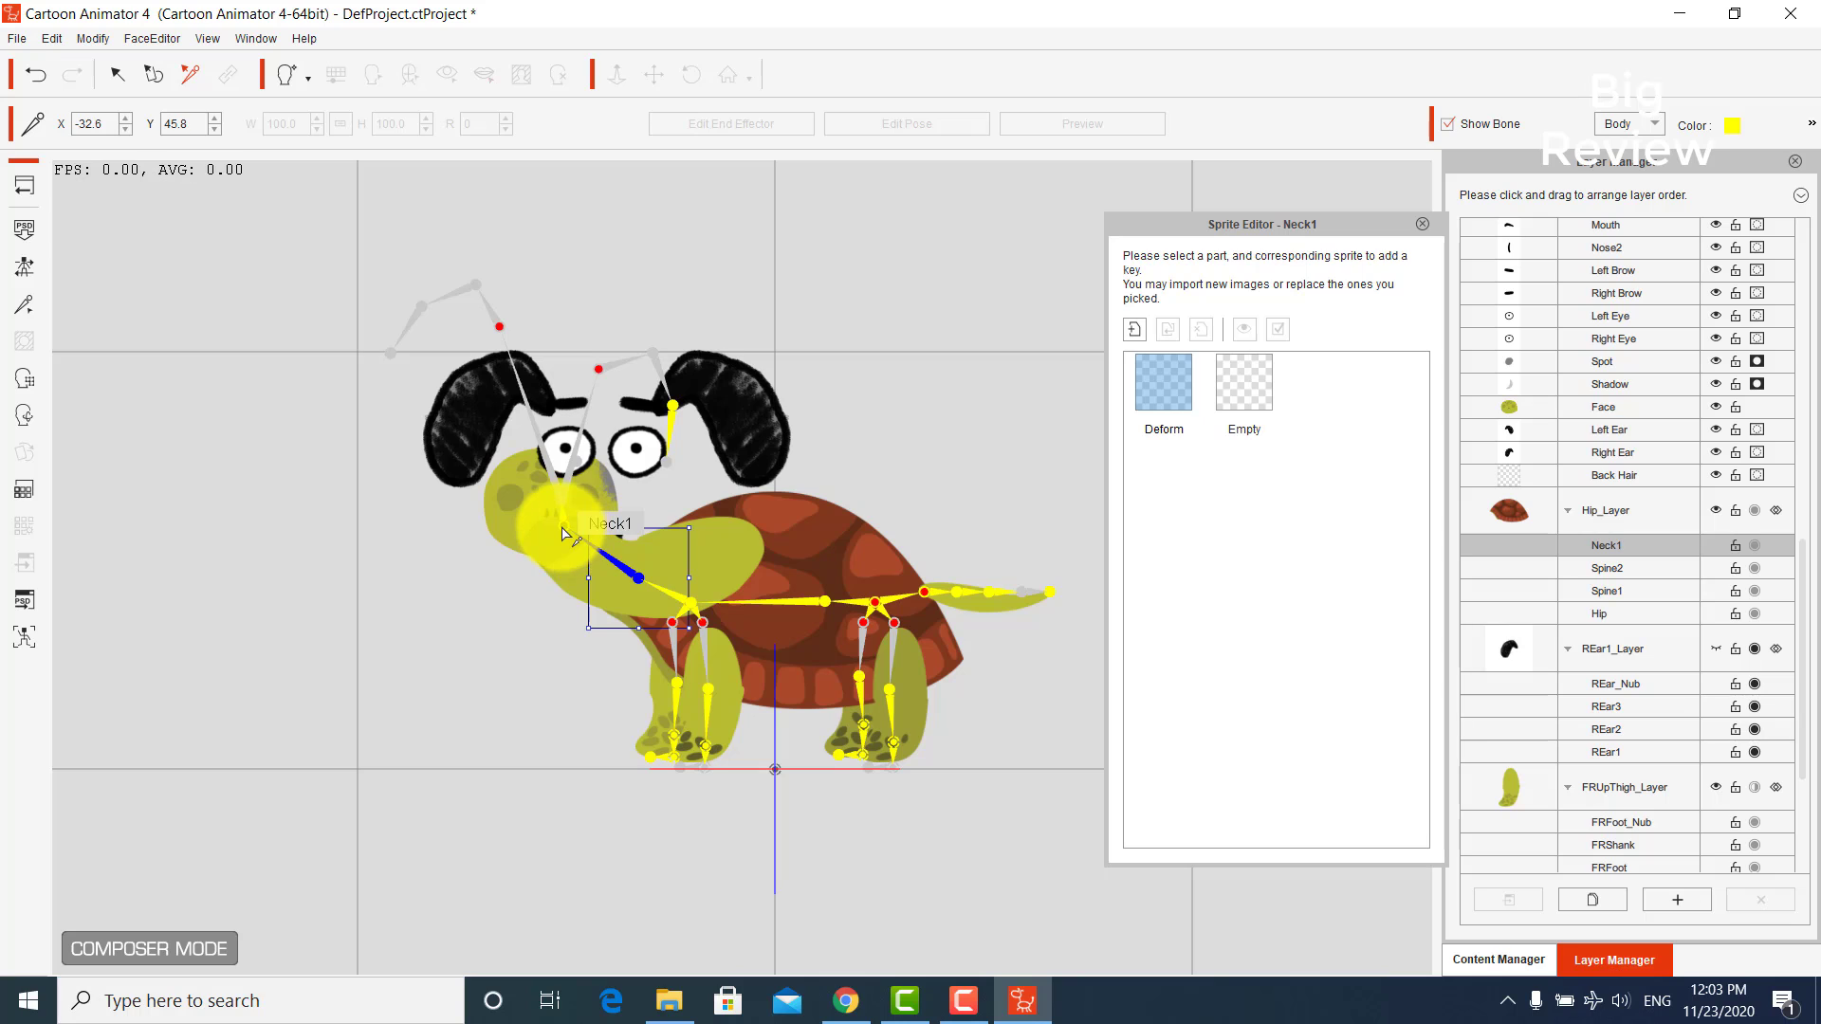
# - Move the Neck2 joint up into the turtle's head, to about X -53.2, Y 58.4
pyautogui.click(562, 532)
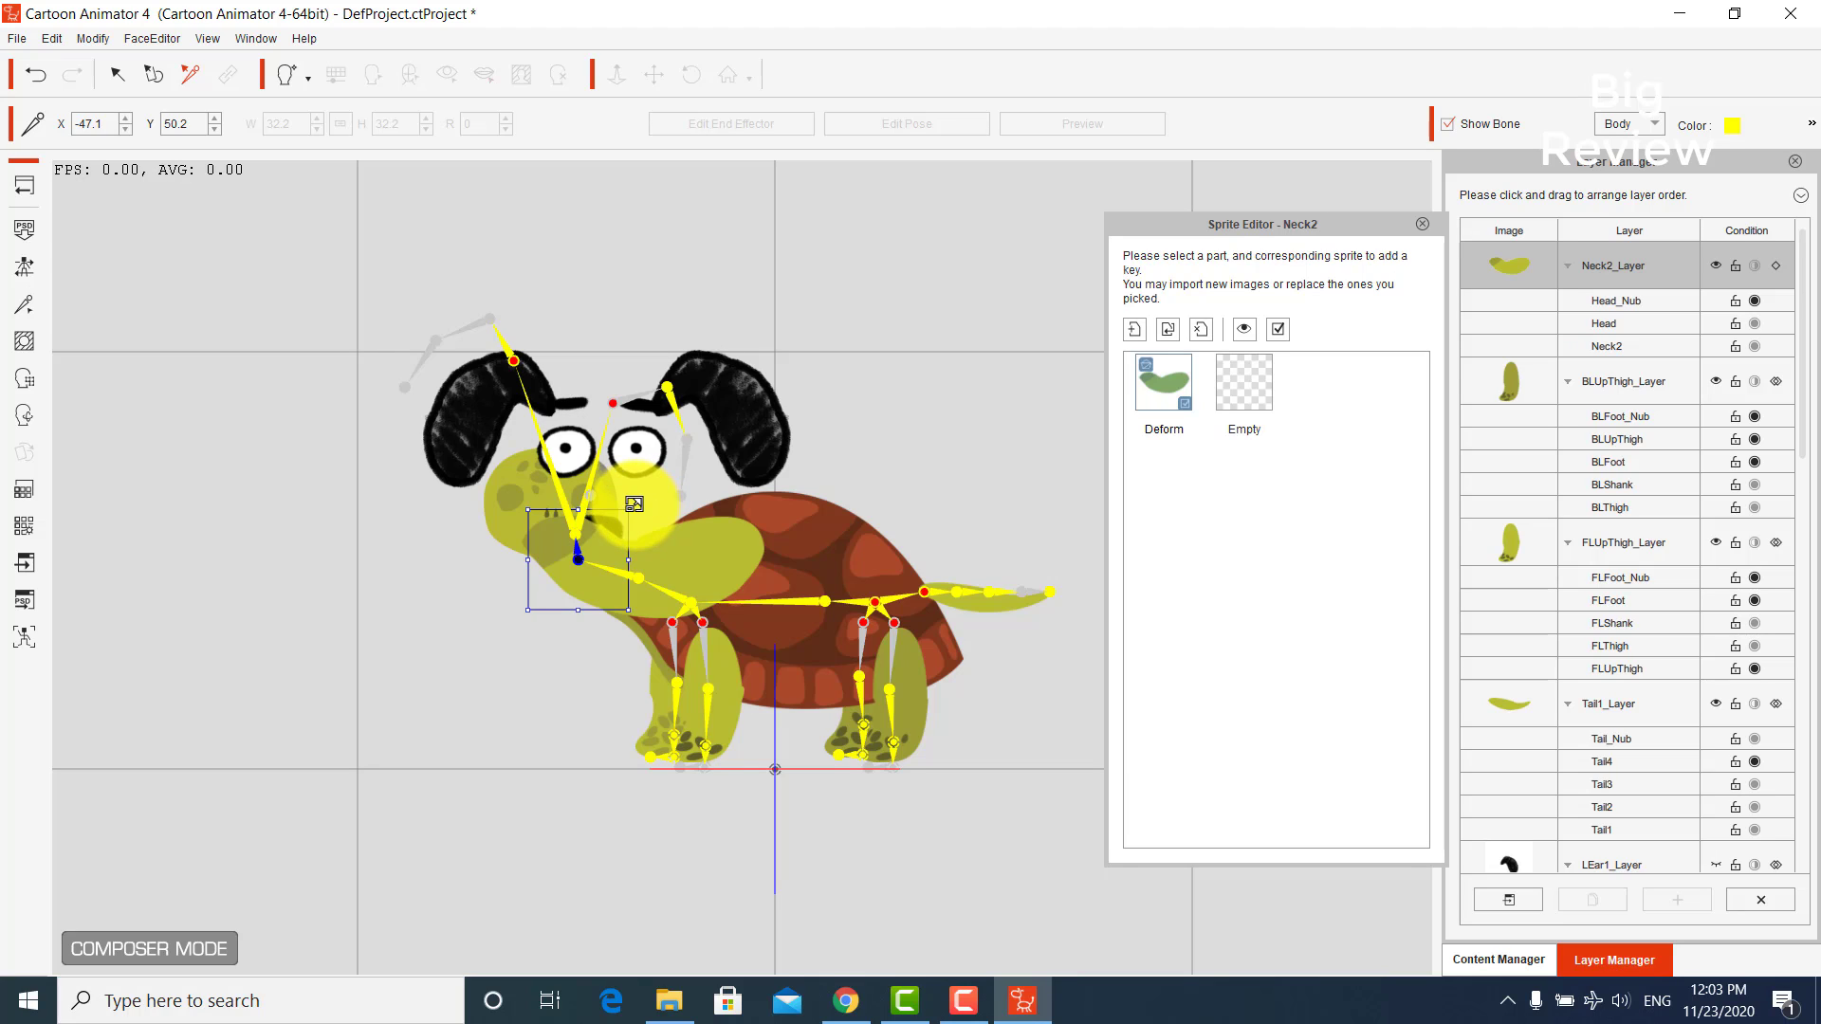
pyautogui.moveTo(633, 504); pyautogui.dragTo(616, 491)
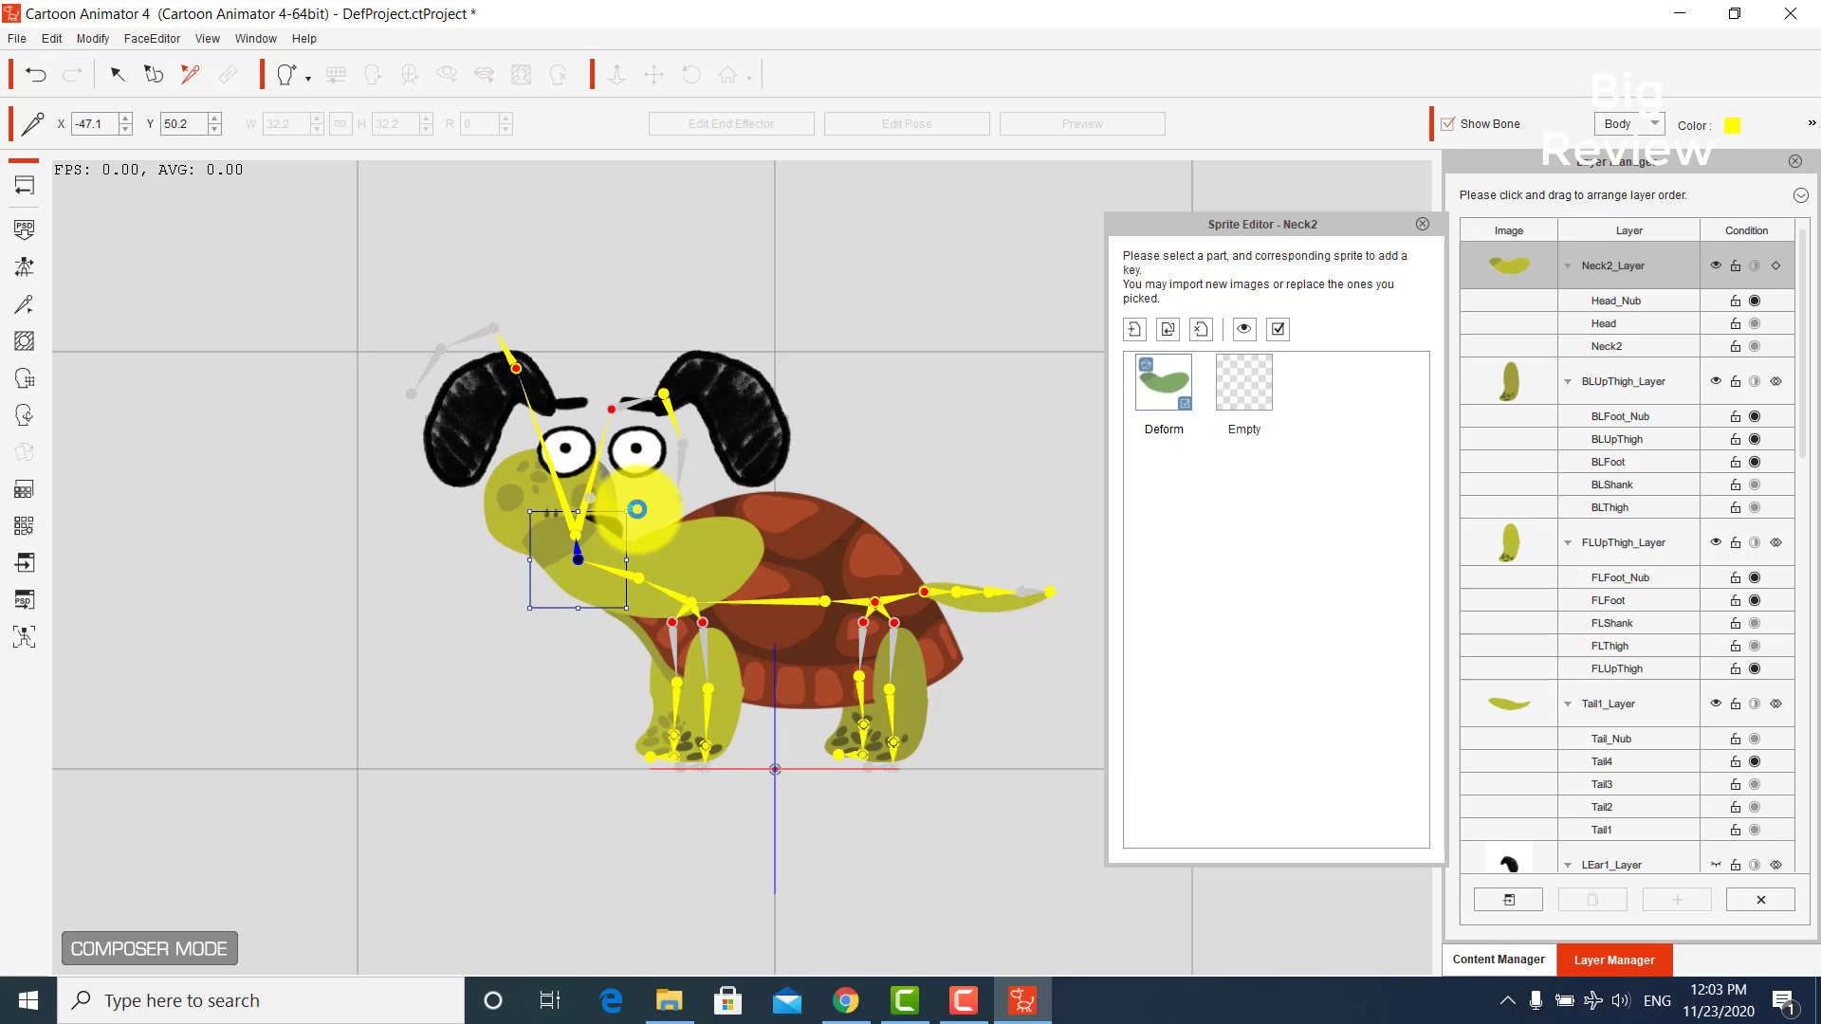
pyautogui.moveTo(628, 497); pyautogui.dragTo(549, 525)
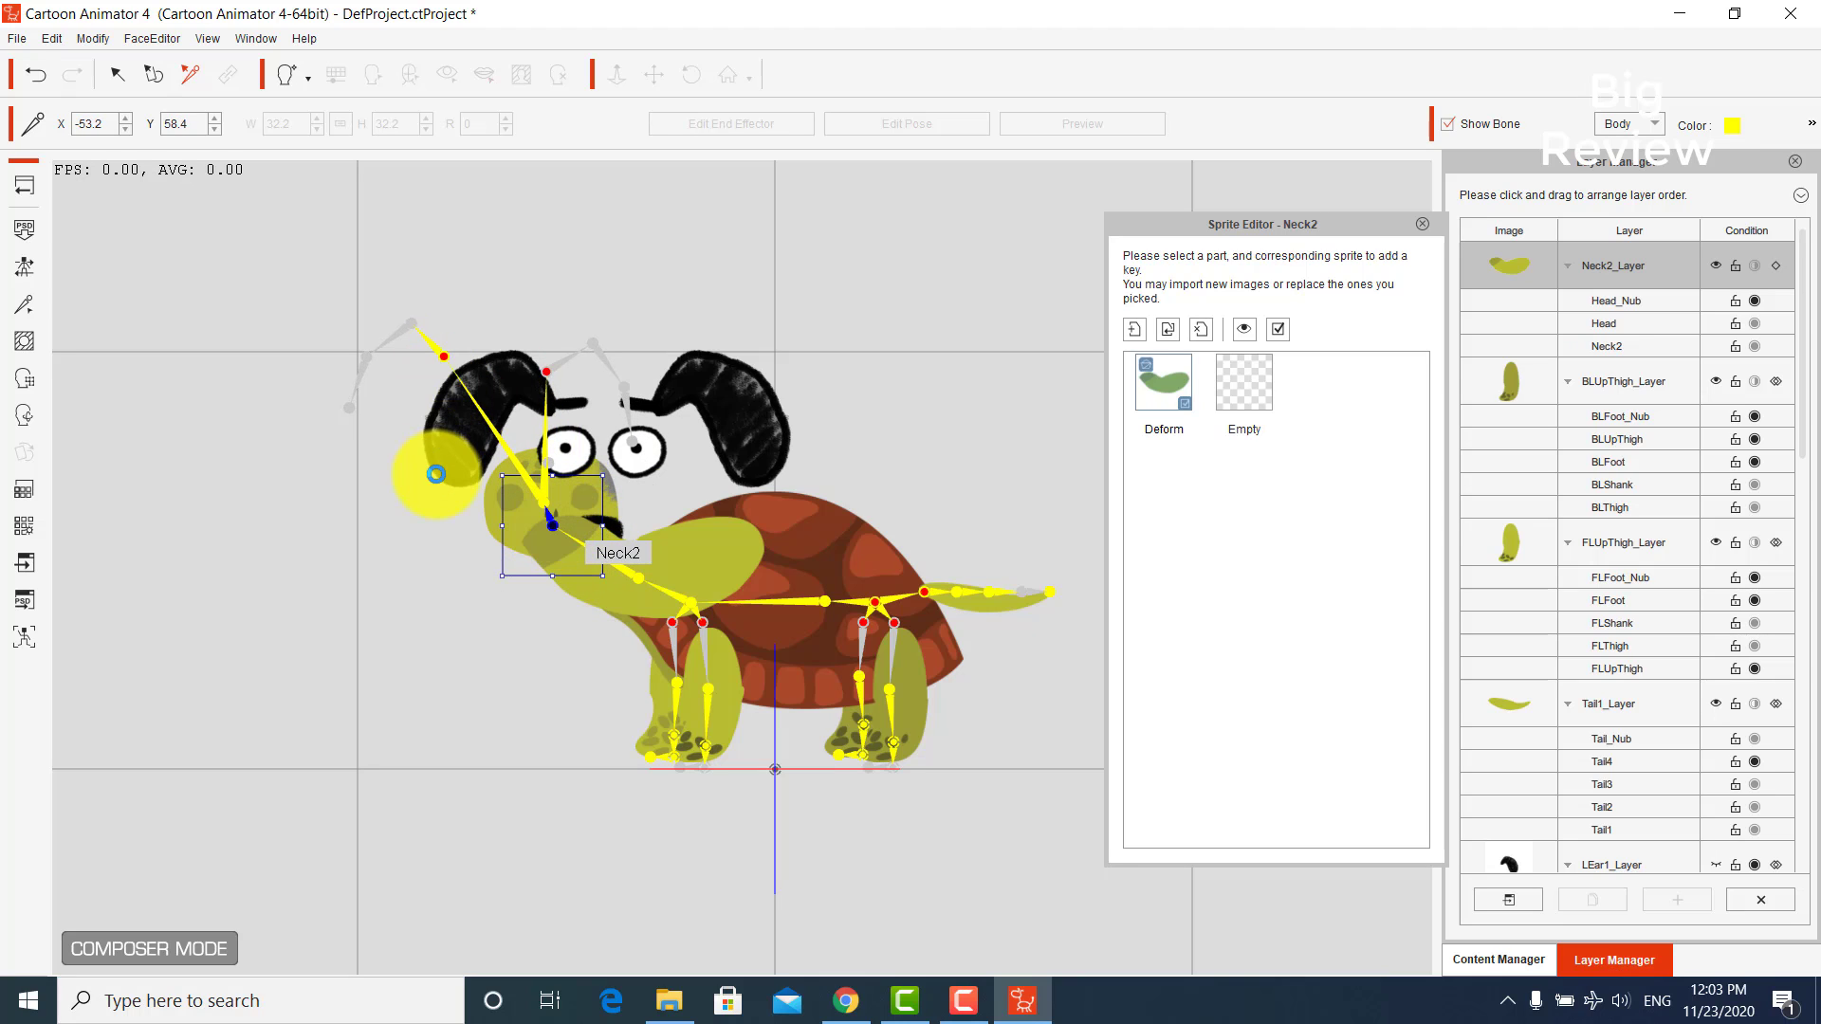
# - Move the left and right eye sprites down onto the turtle's face
pyautogui.click(635, 457)
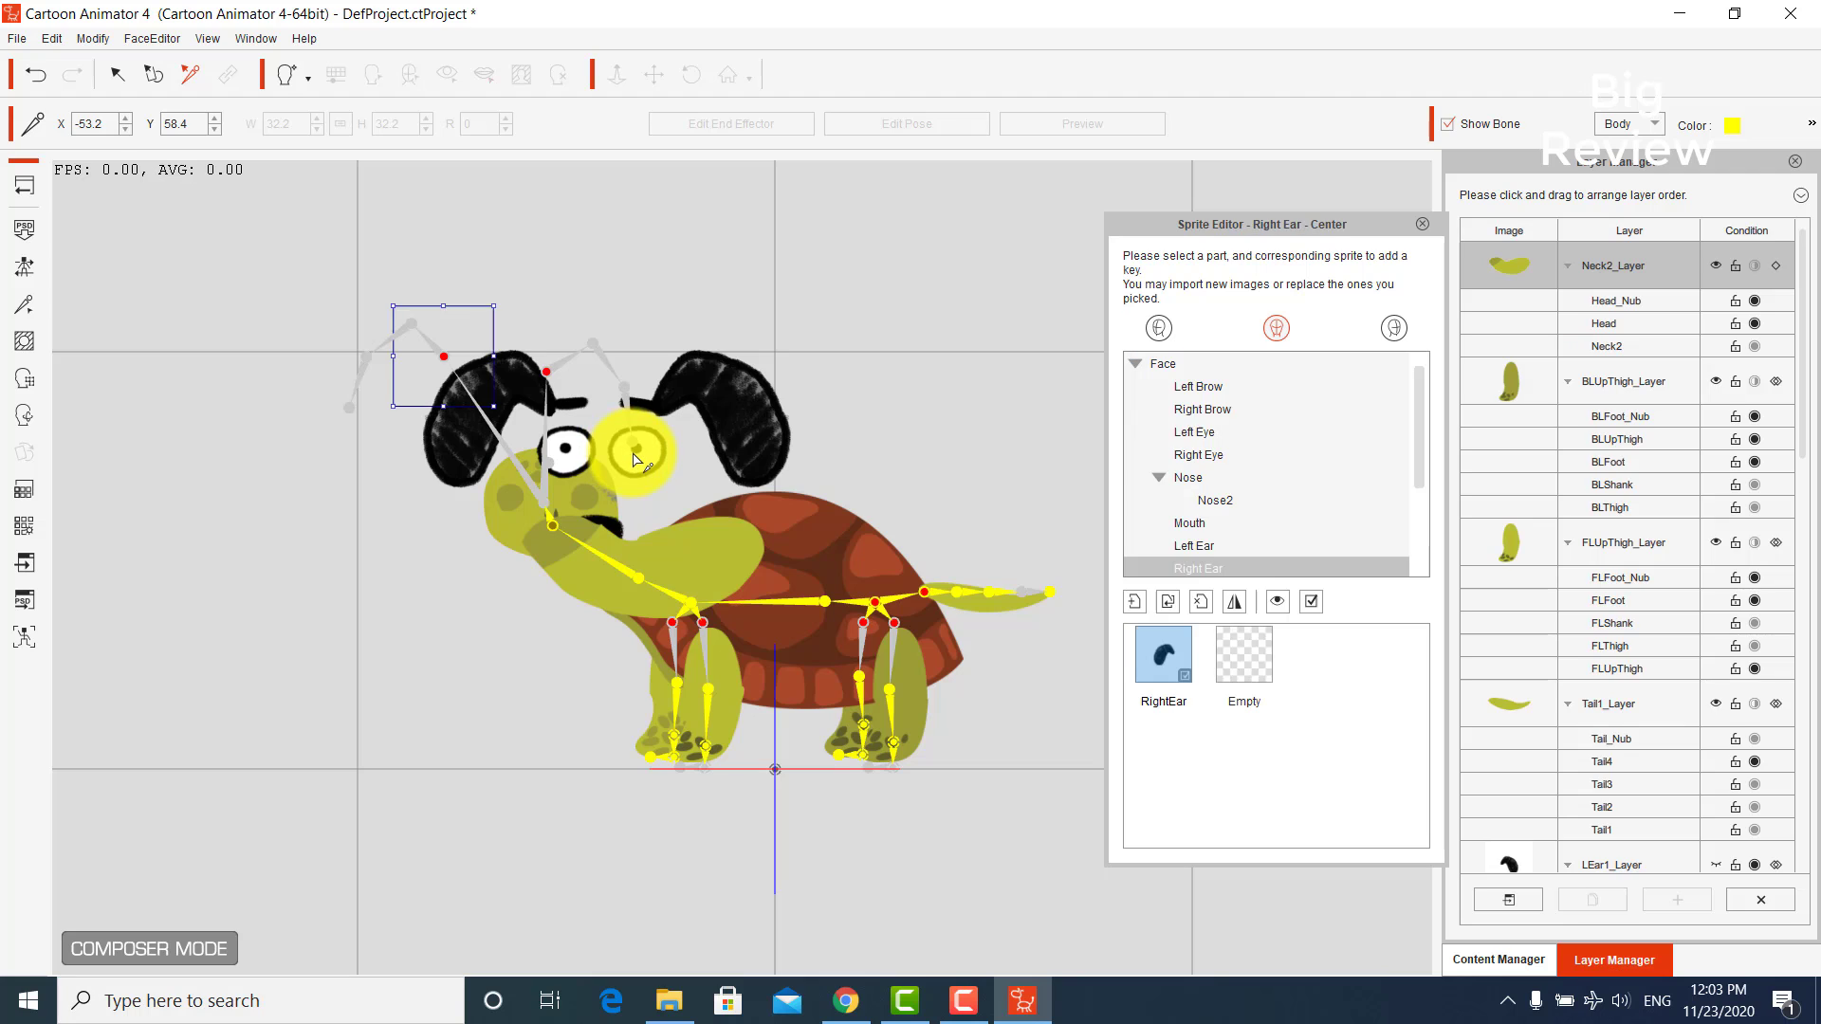
pyautogui.click(144, 81)
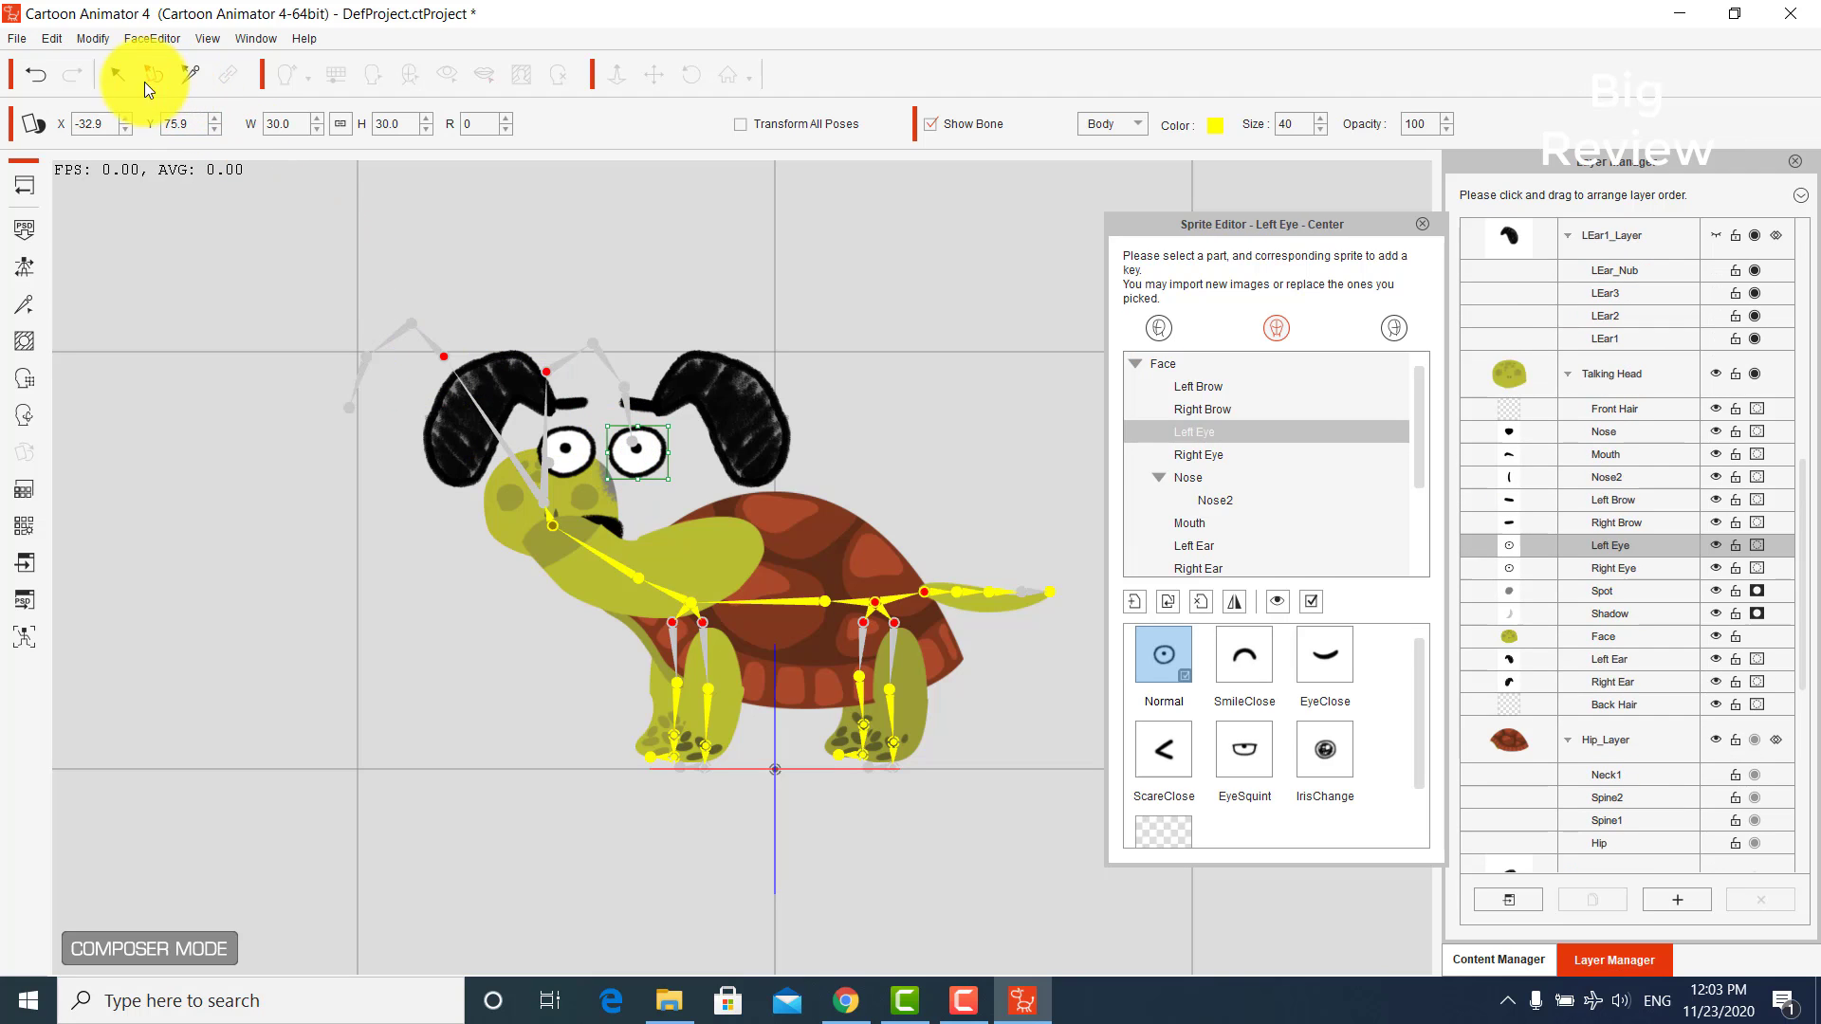
pyautogui.click(117, 78)
pyautogui.moveTo(634, 462); pyautogui.dragTo(513, 493)
# - Delete the dog's left ear, left brow, right brow and right ear sprites from the face
pyautogui.click(682, 387)
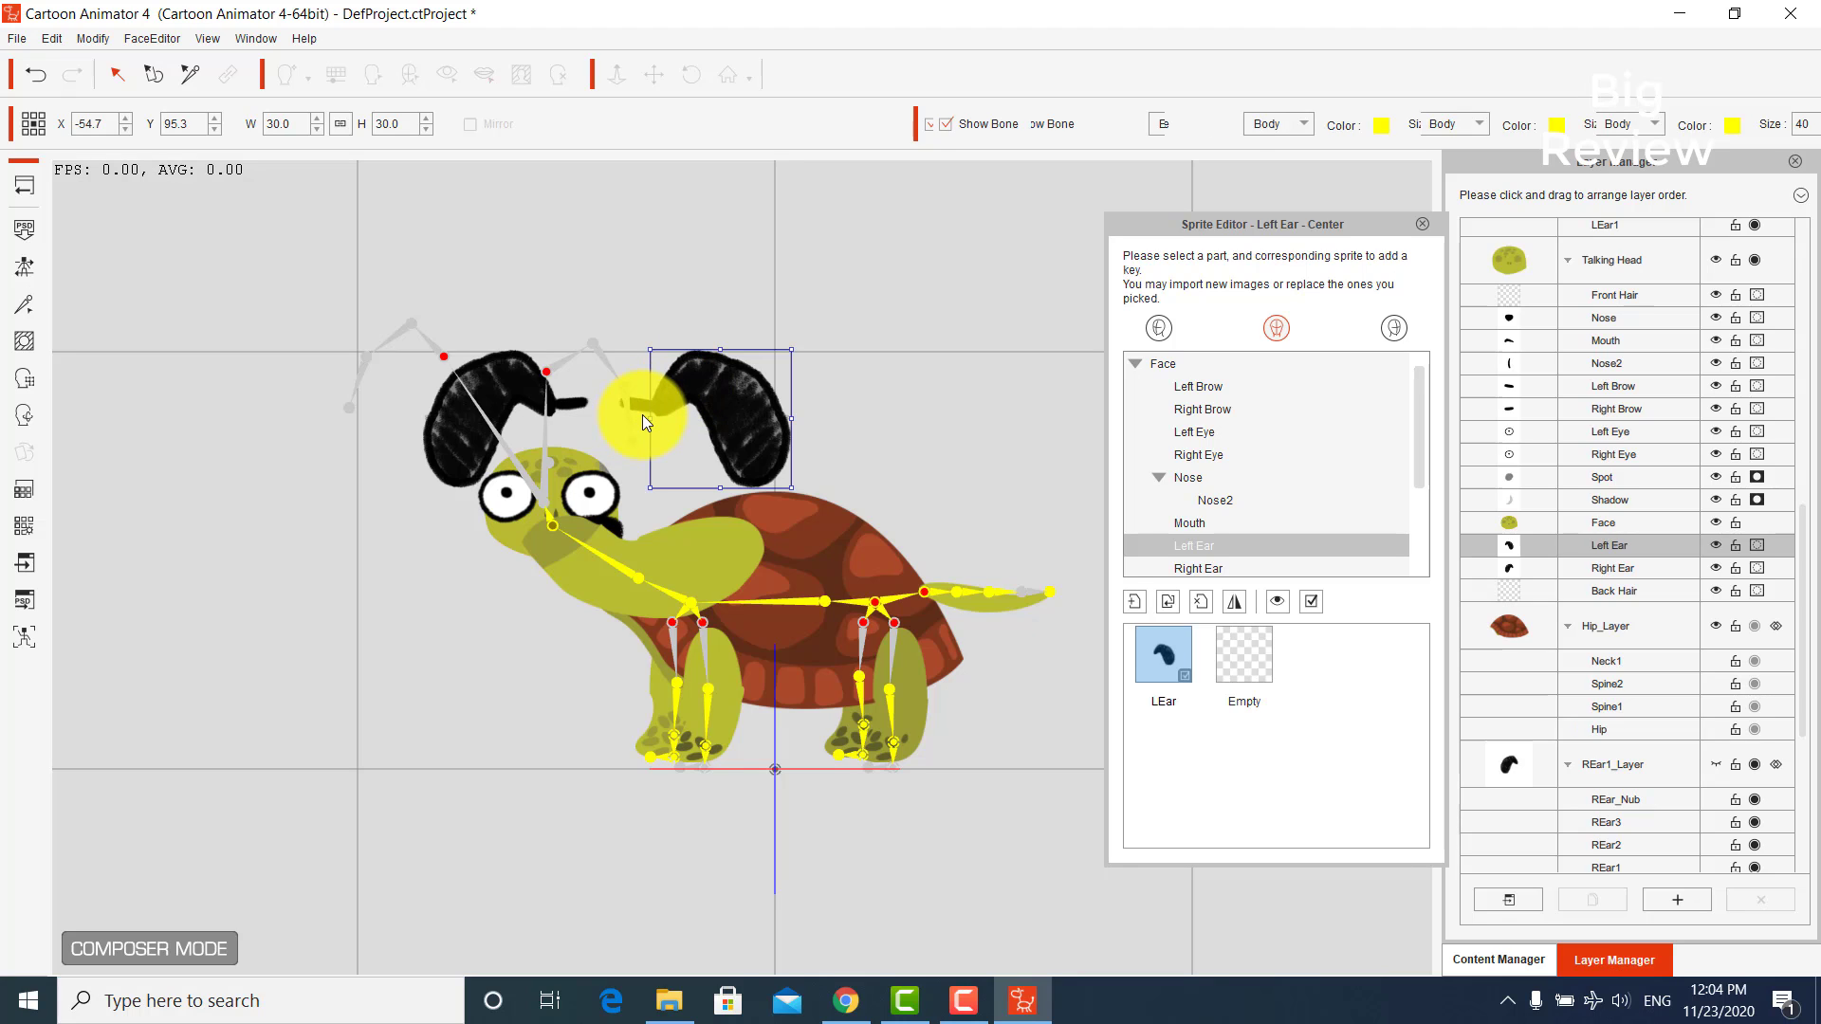
pyautogui.press('Delete')
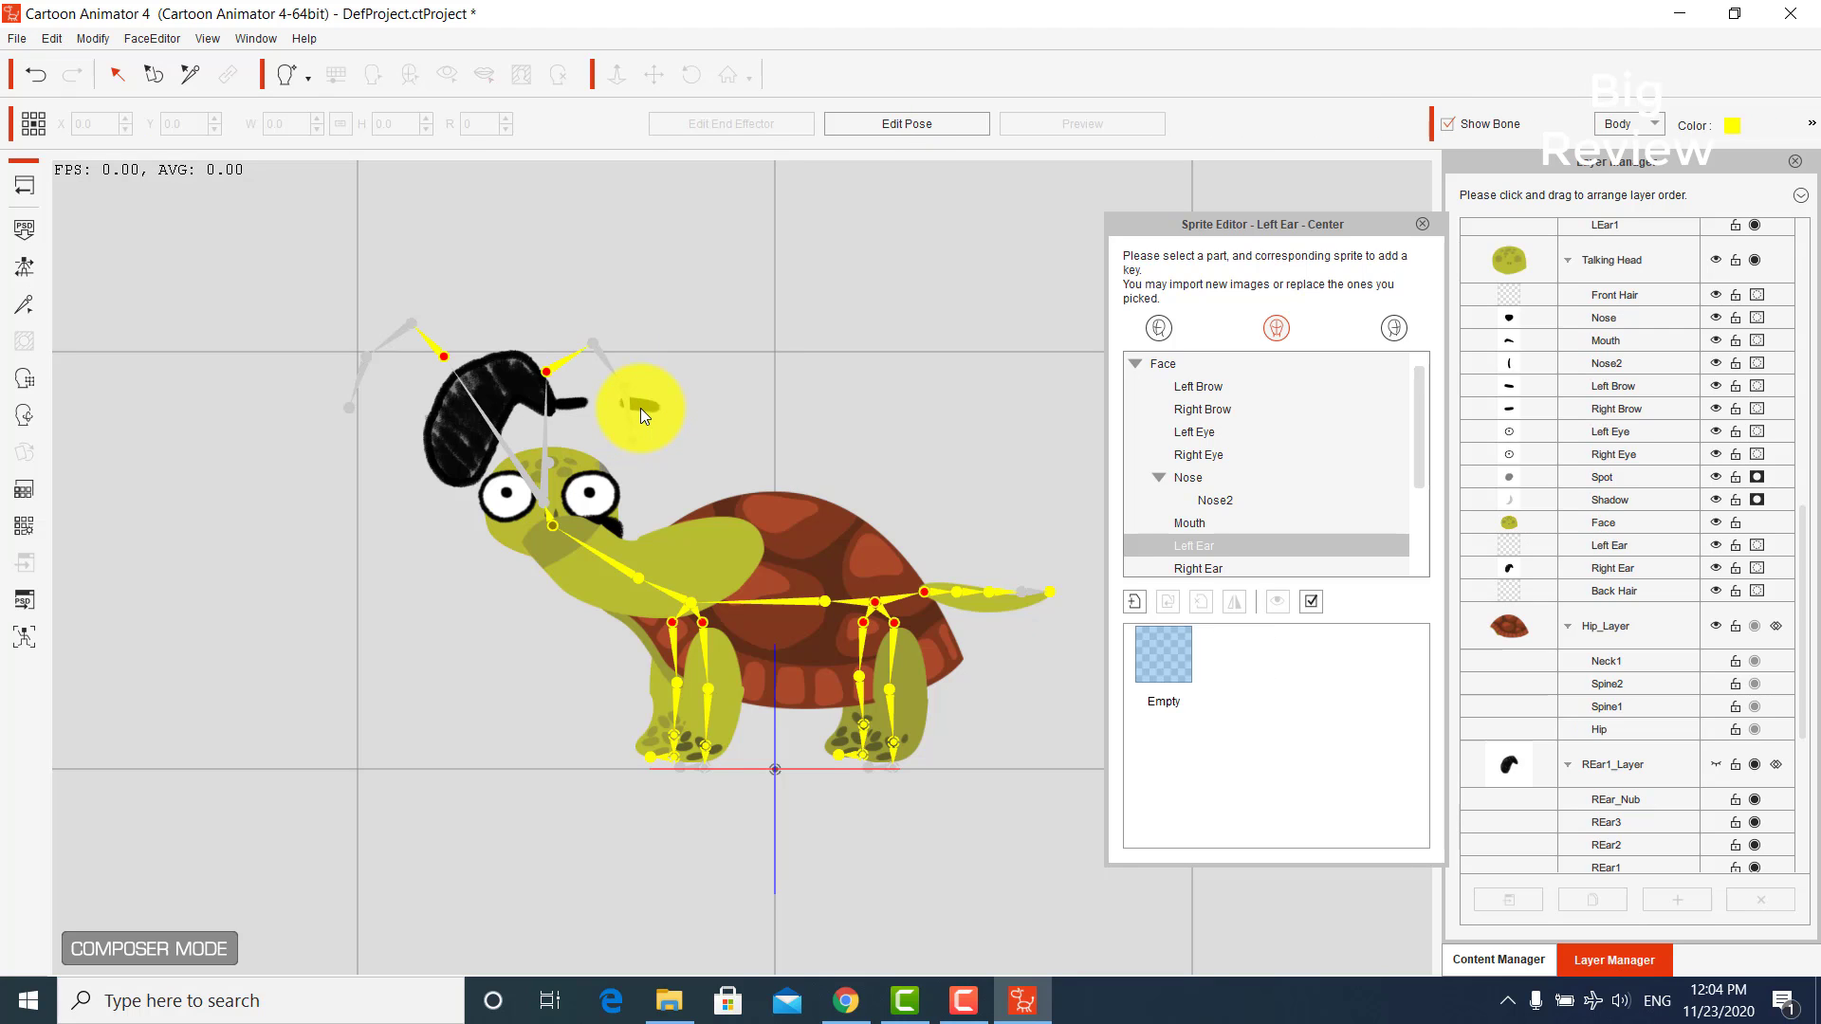
pyautogui.click(640, 408)
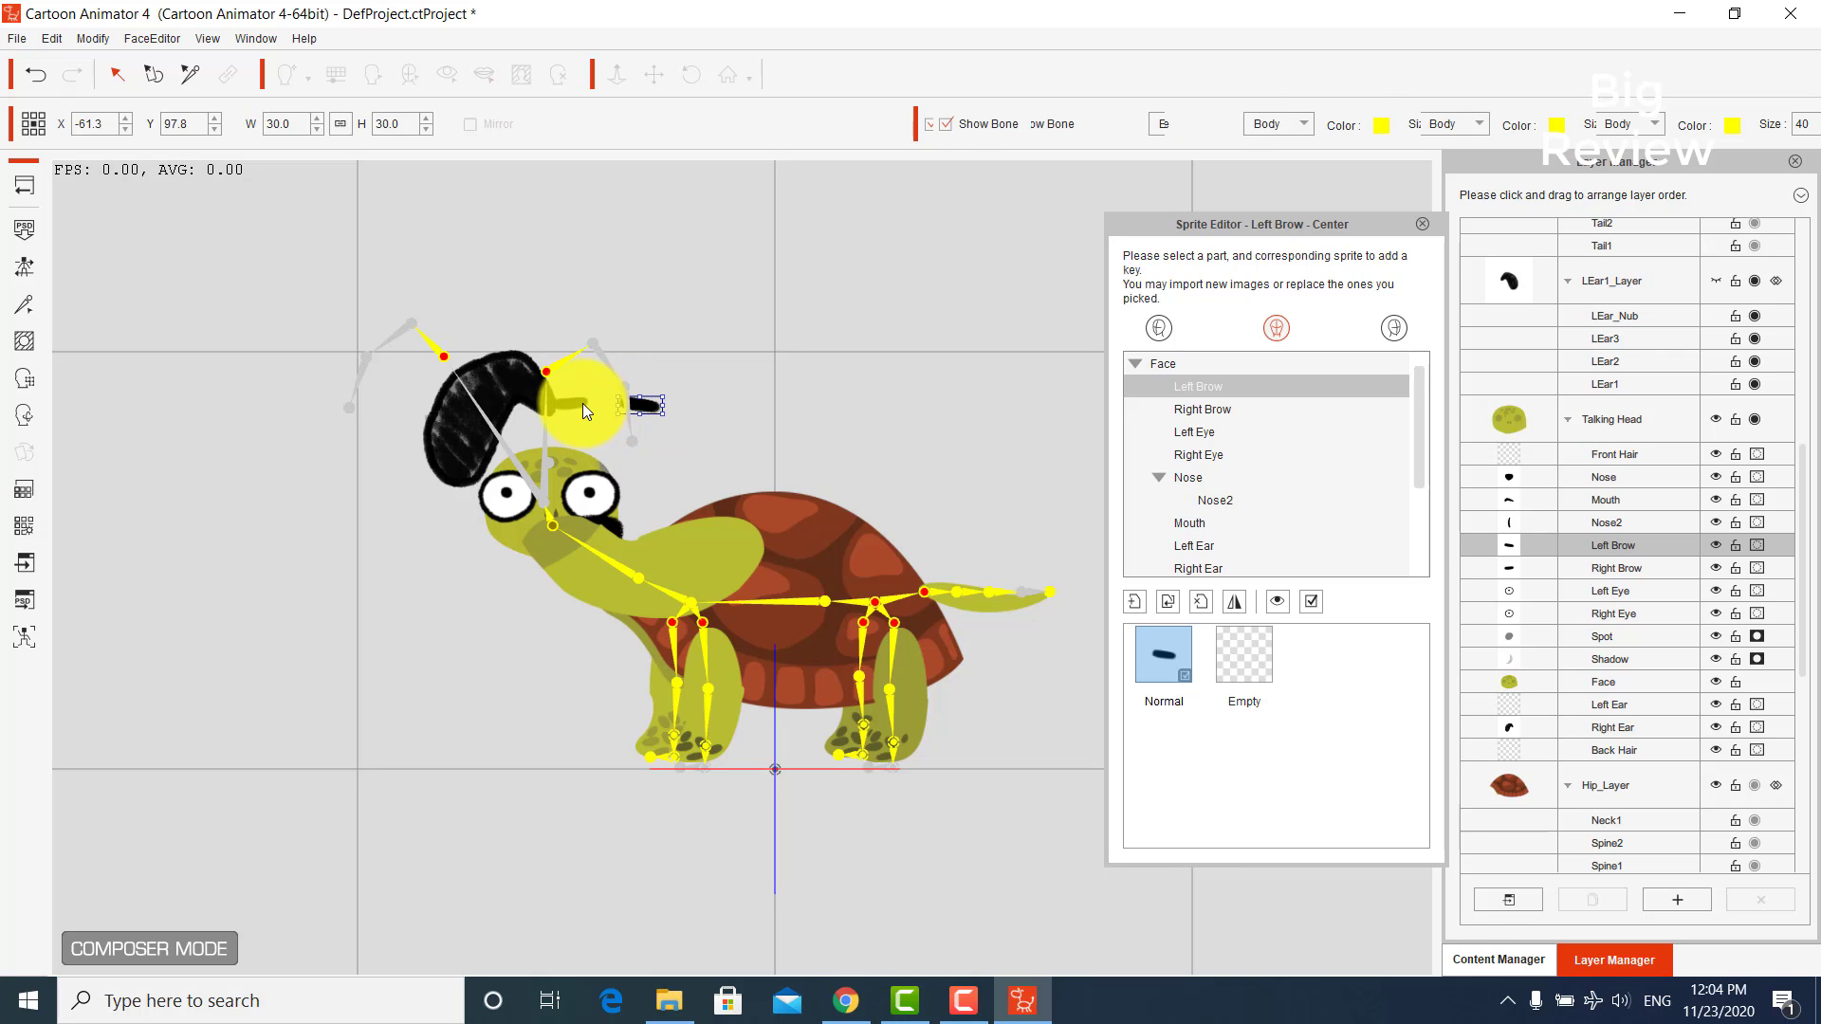
pyautogui.press('Delete')
pyautogui.click(583, 406)
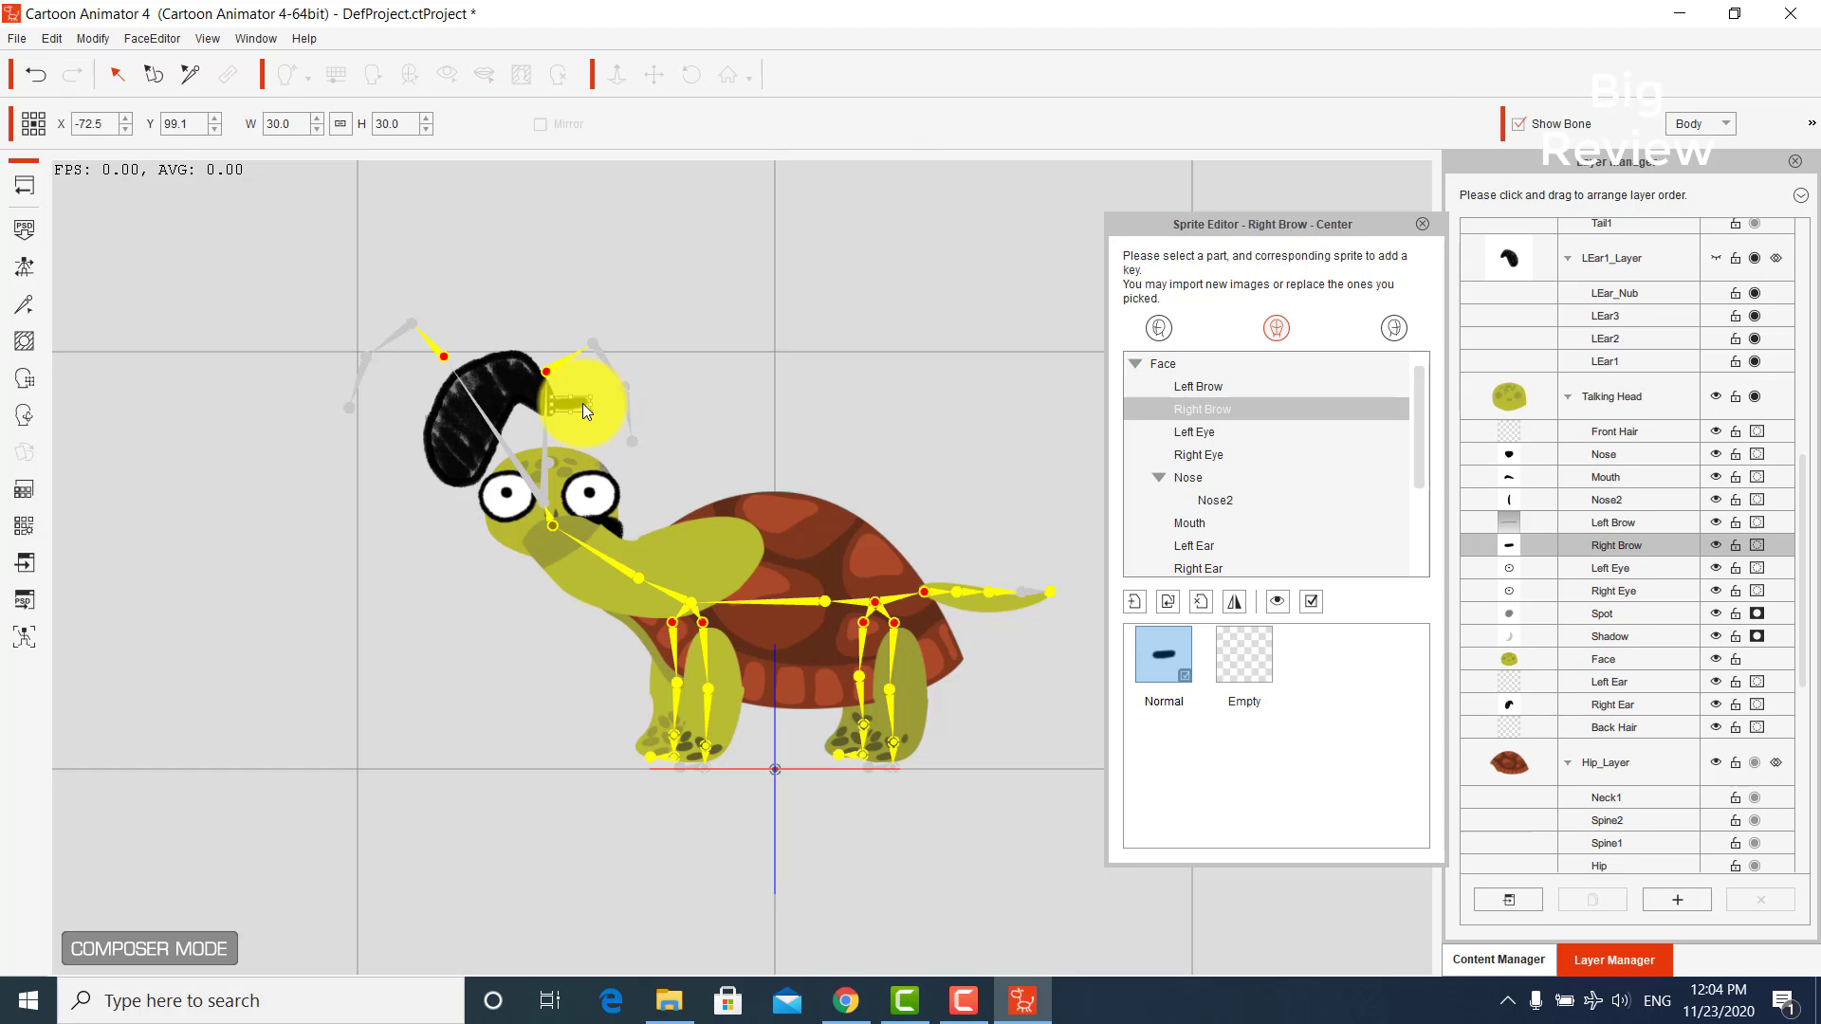
pyautogui.click(508, 395)
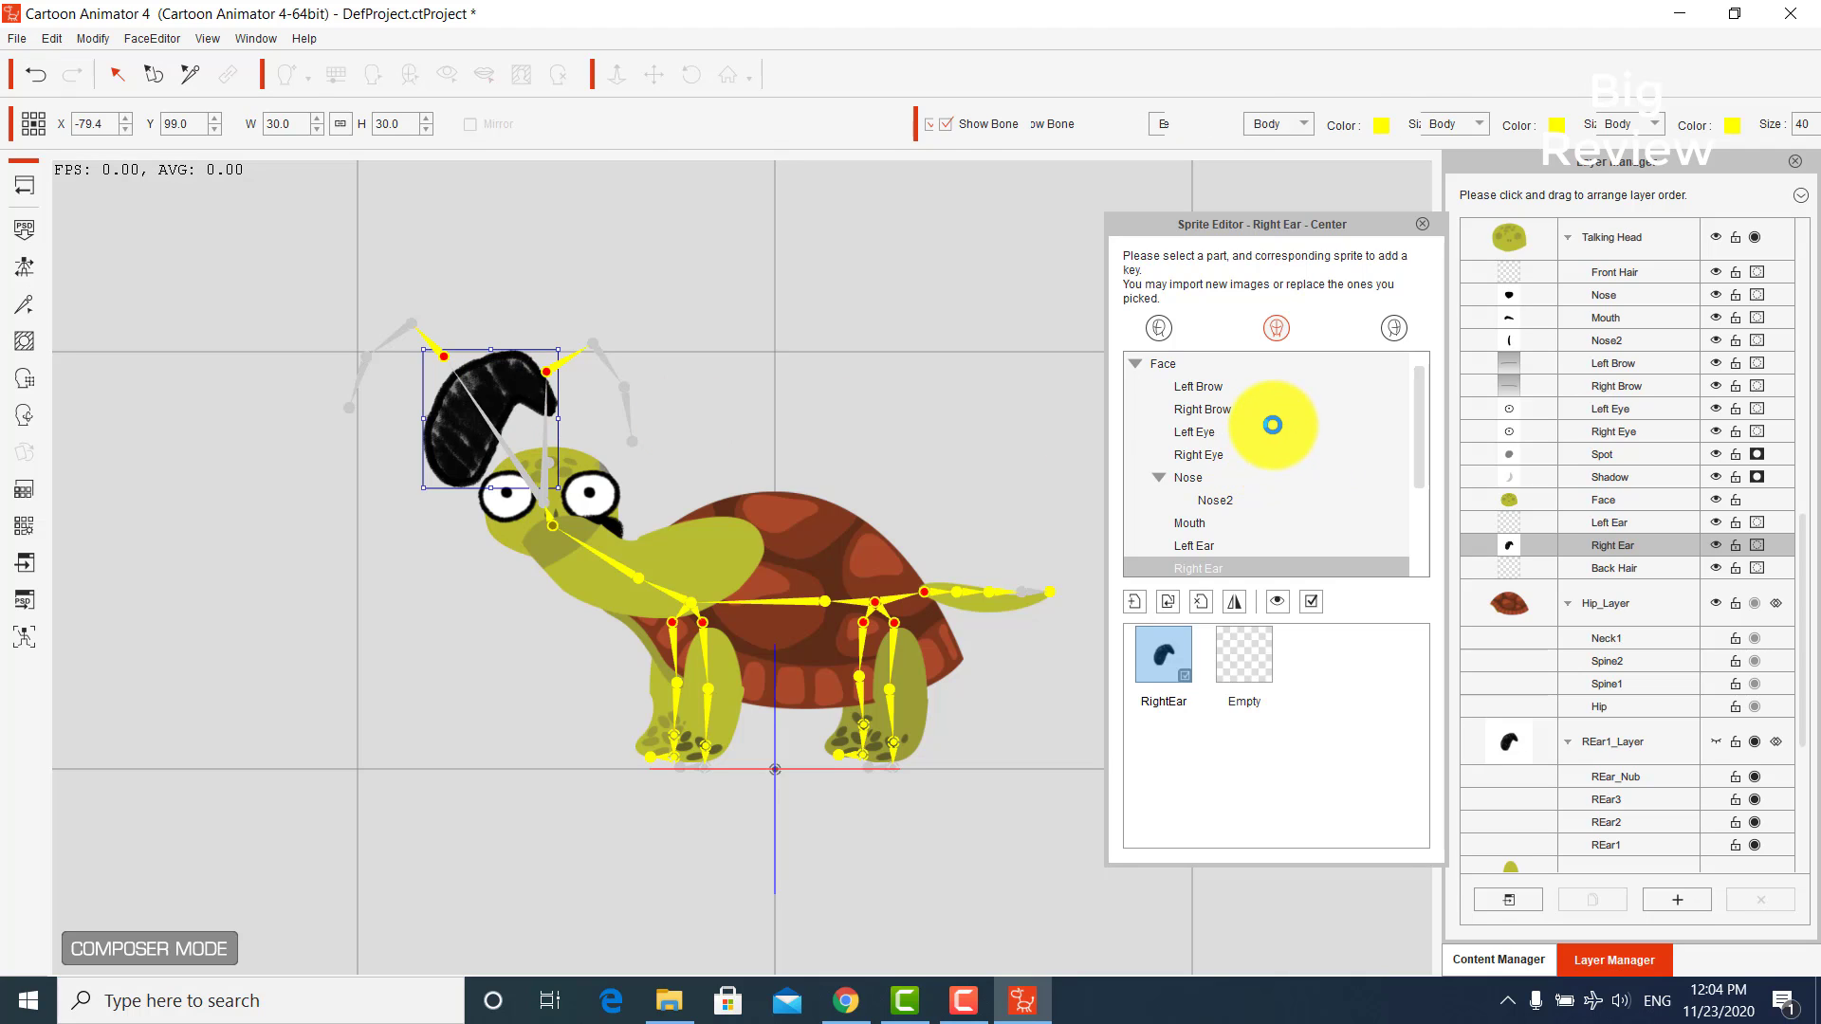
pyautogui.press('Delete')
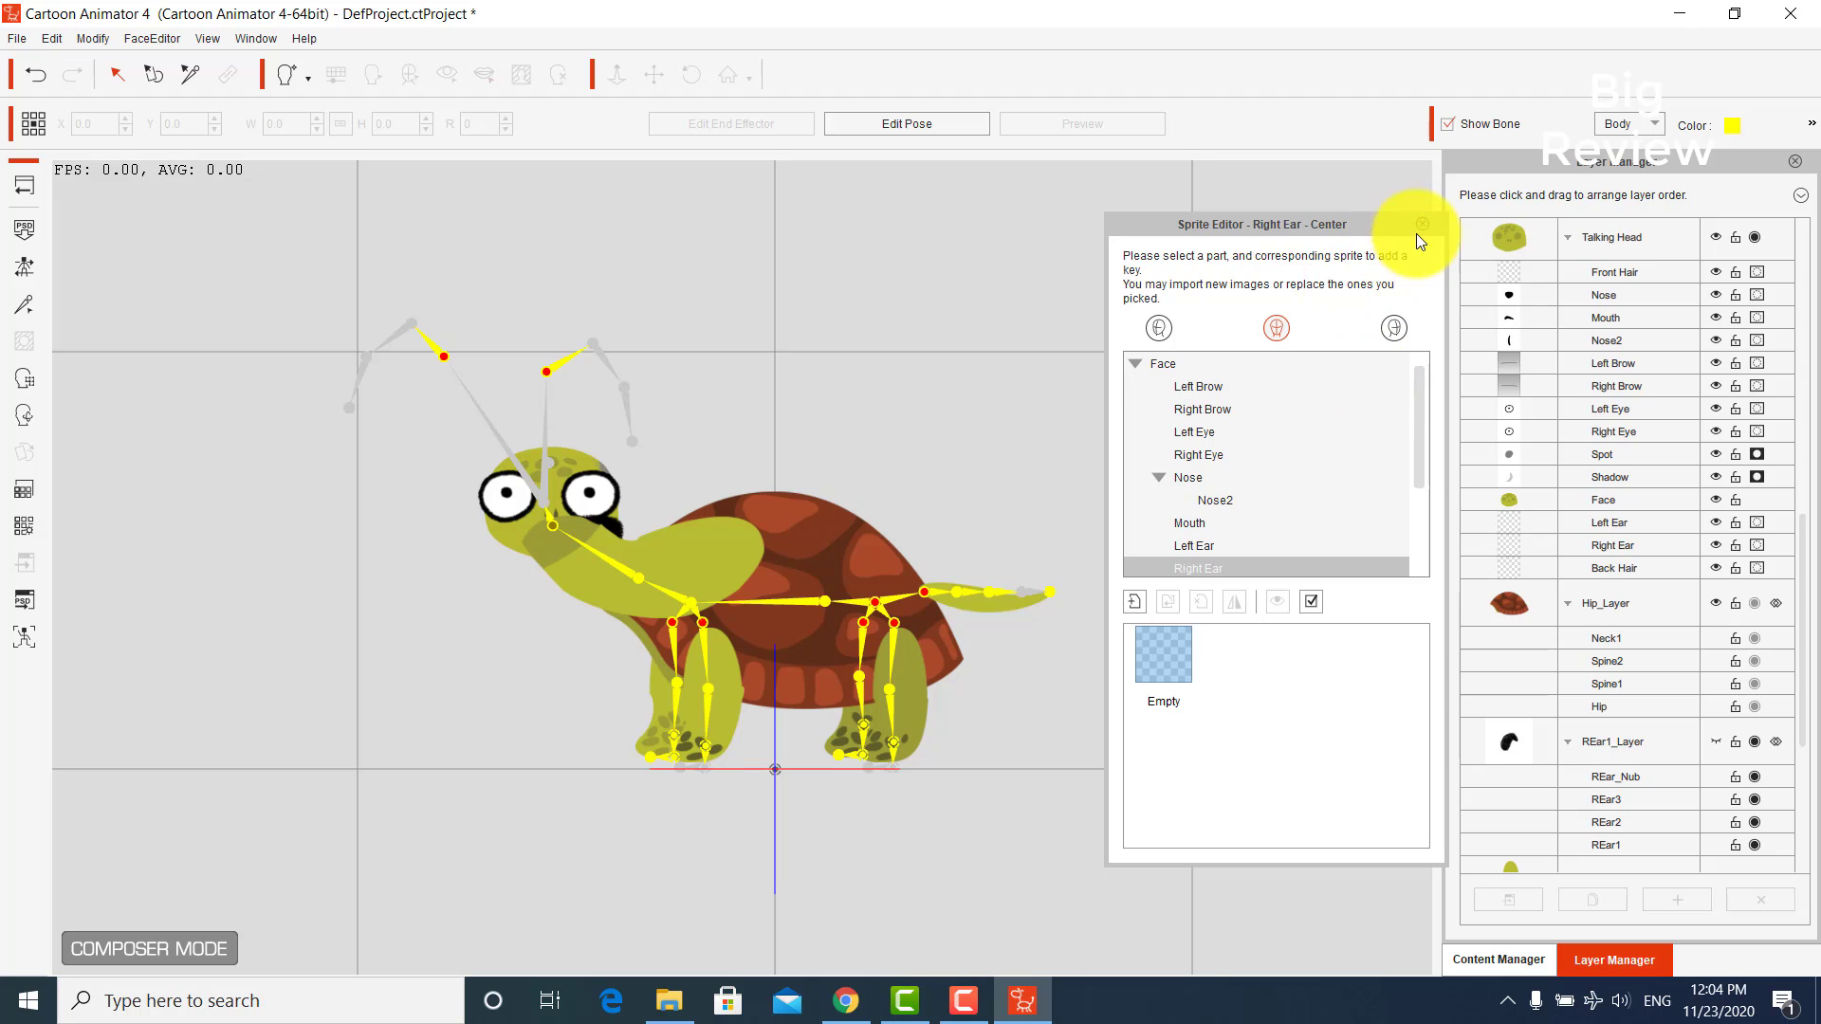
# - Collapse the layer list and move Tail1_Layer directly below Hip_Layer
pyautogui.moveTo(1338, 229); pyautogui.dragTo(1292, 213)
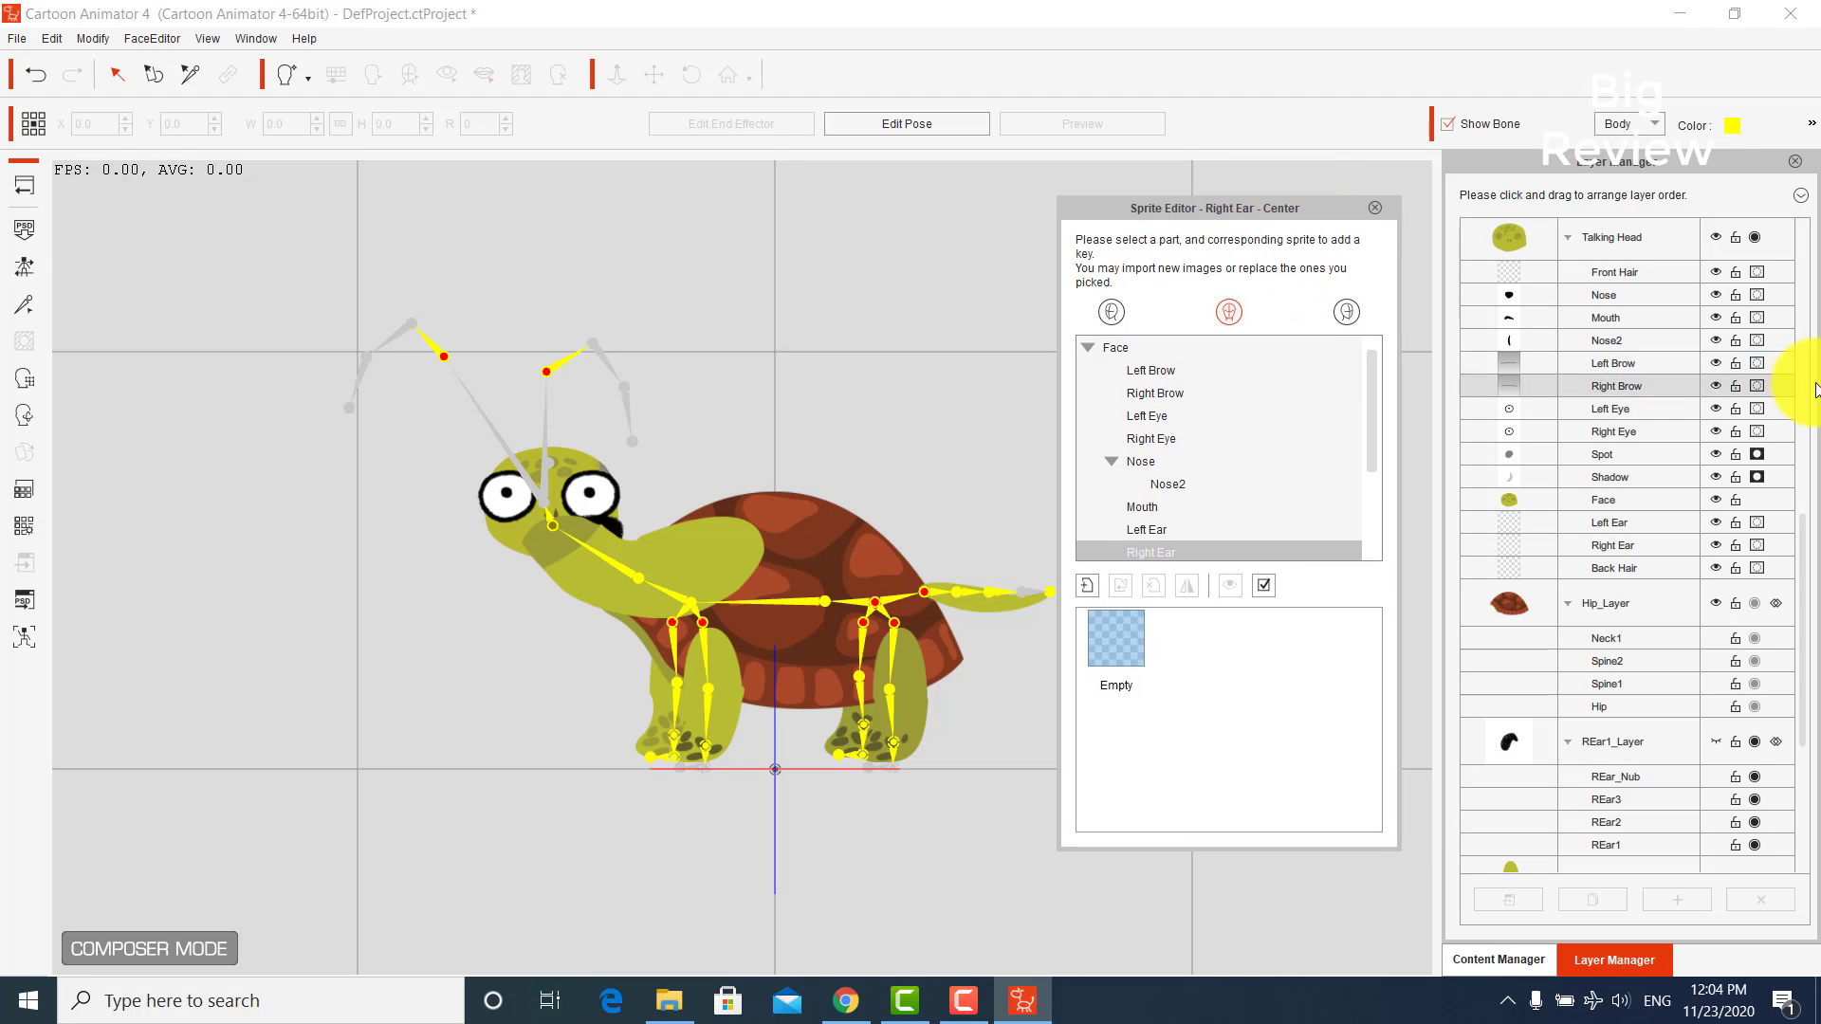
pyautogui.click(1801, 197)
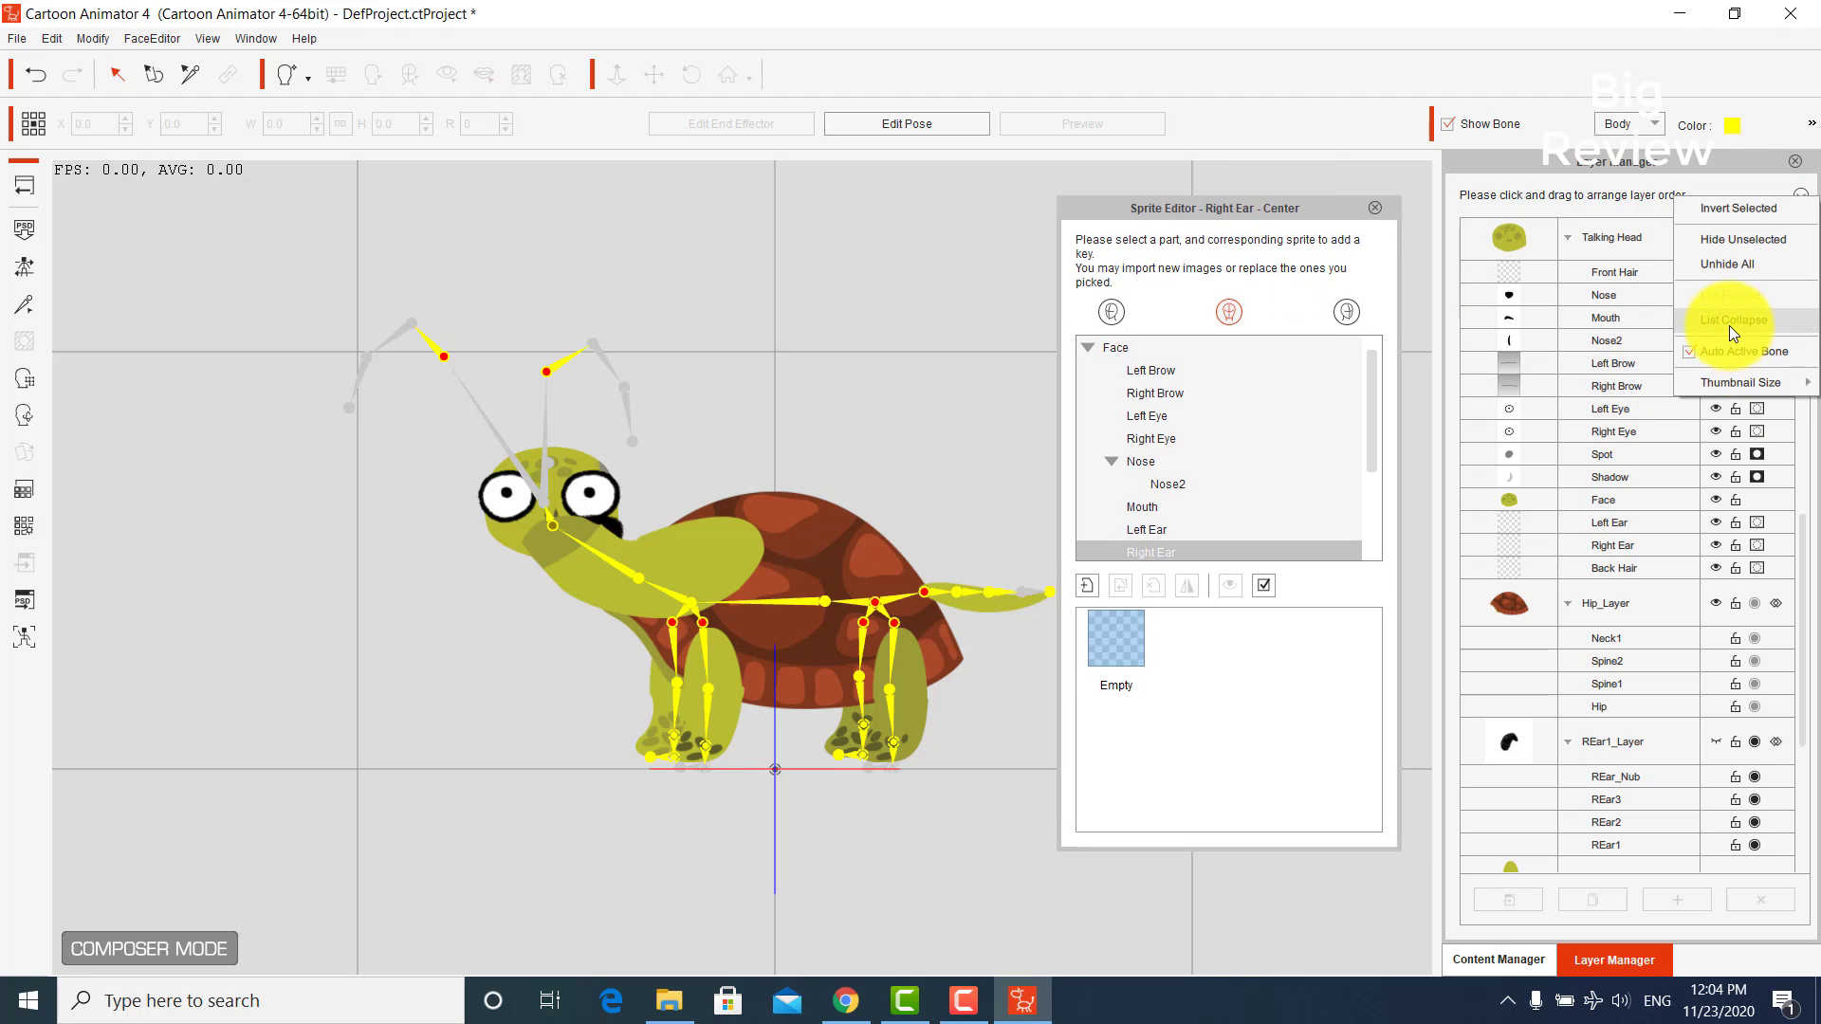
pyautogui.click(1728, 324)
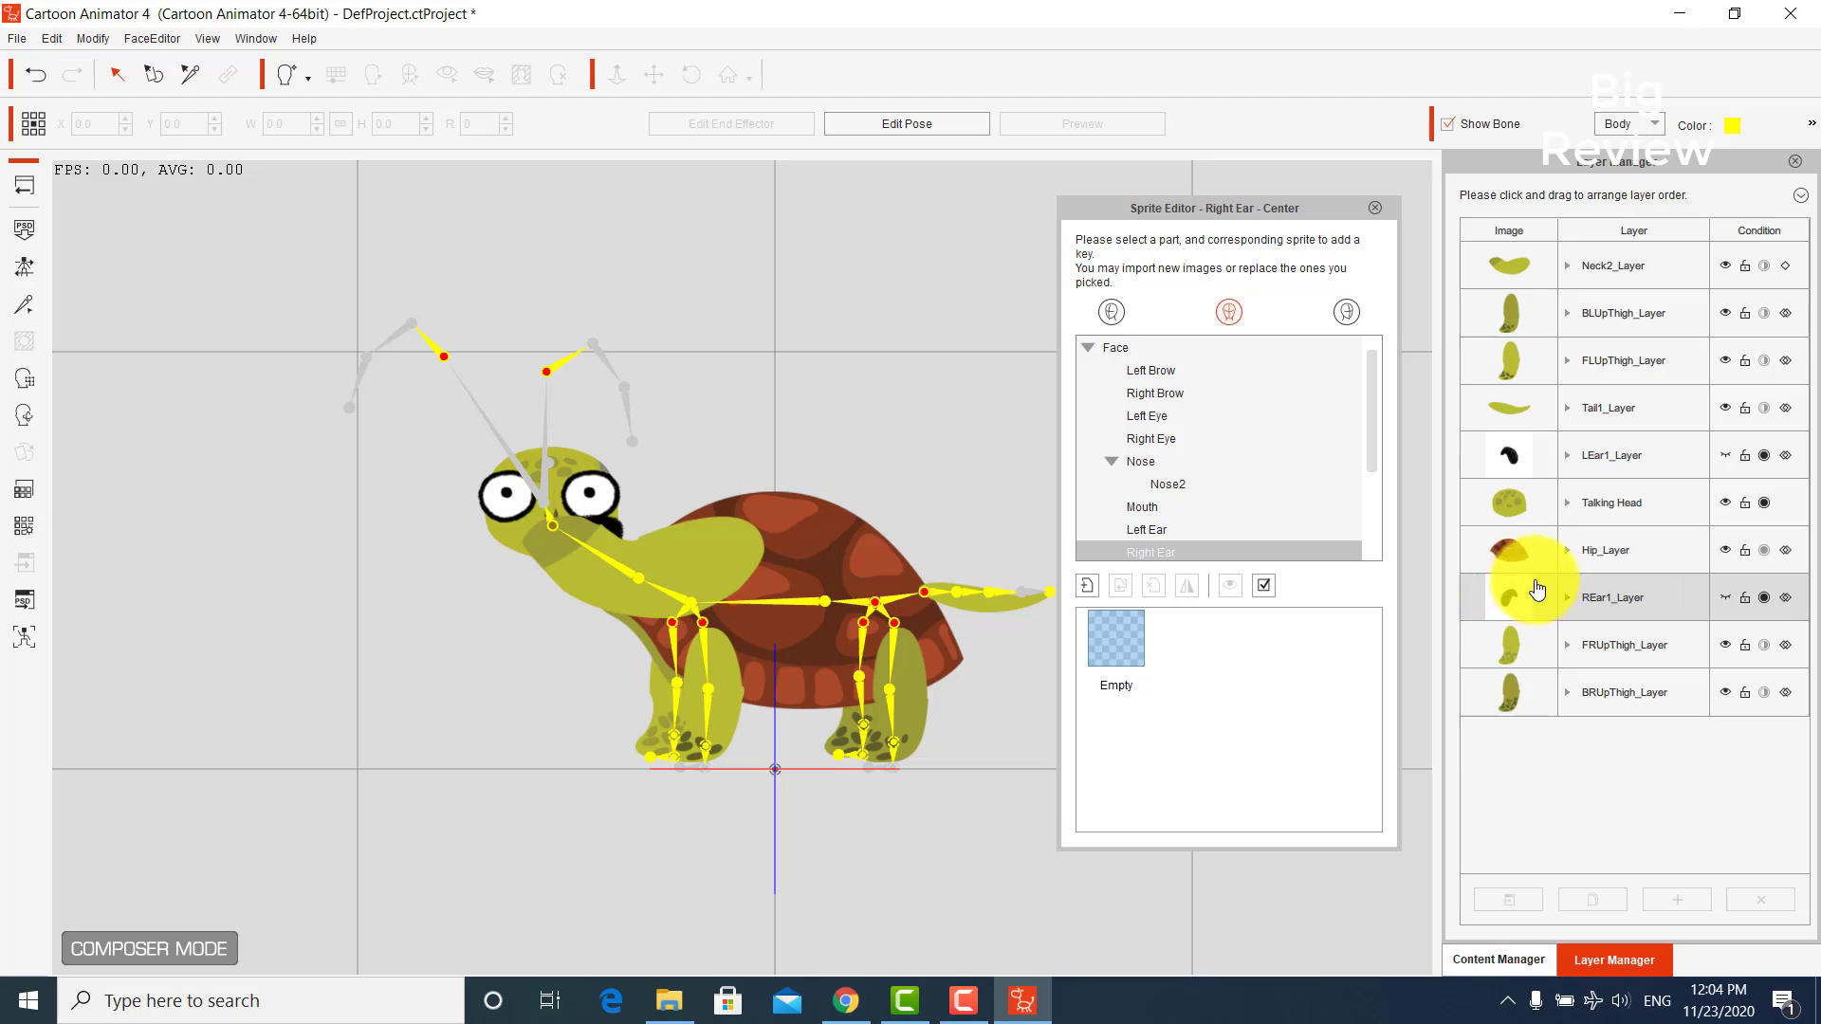
pyautogui.click(1517, 599)
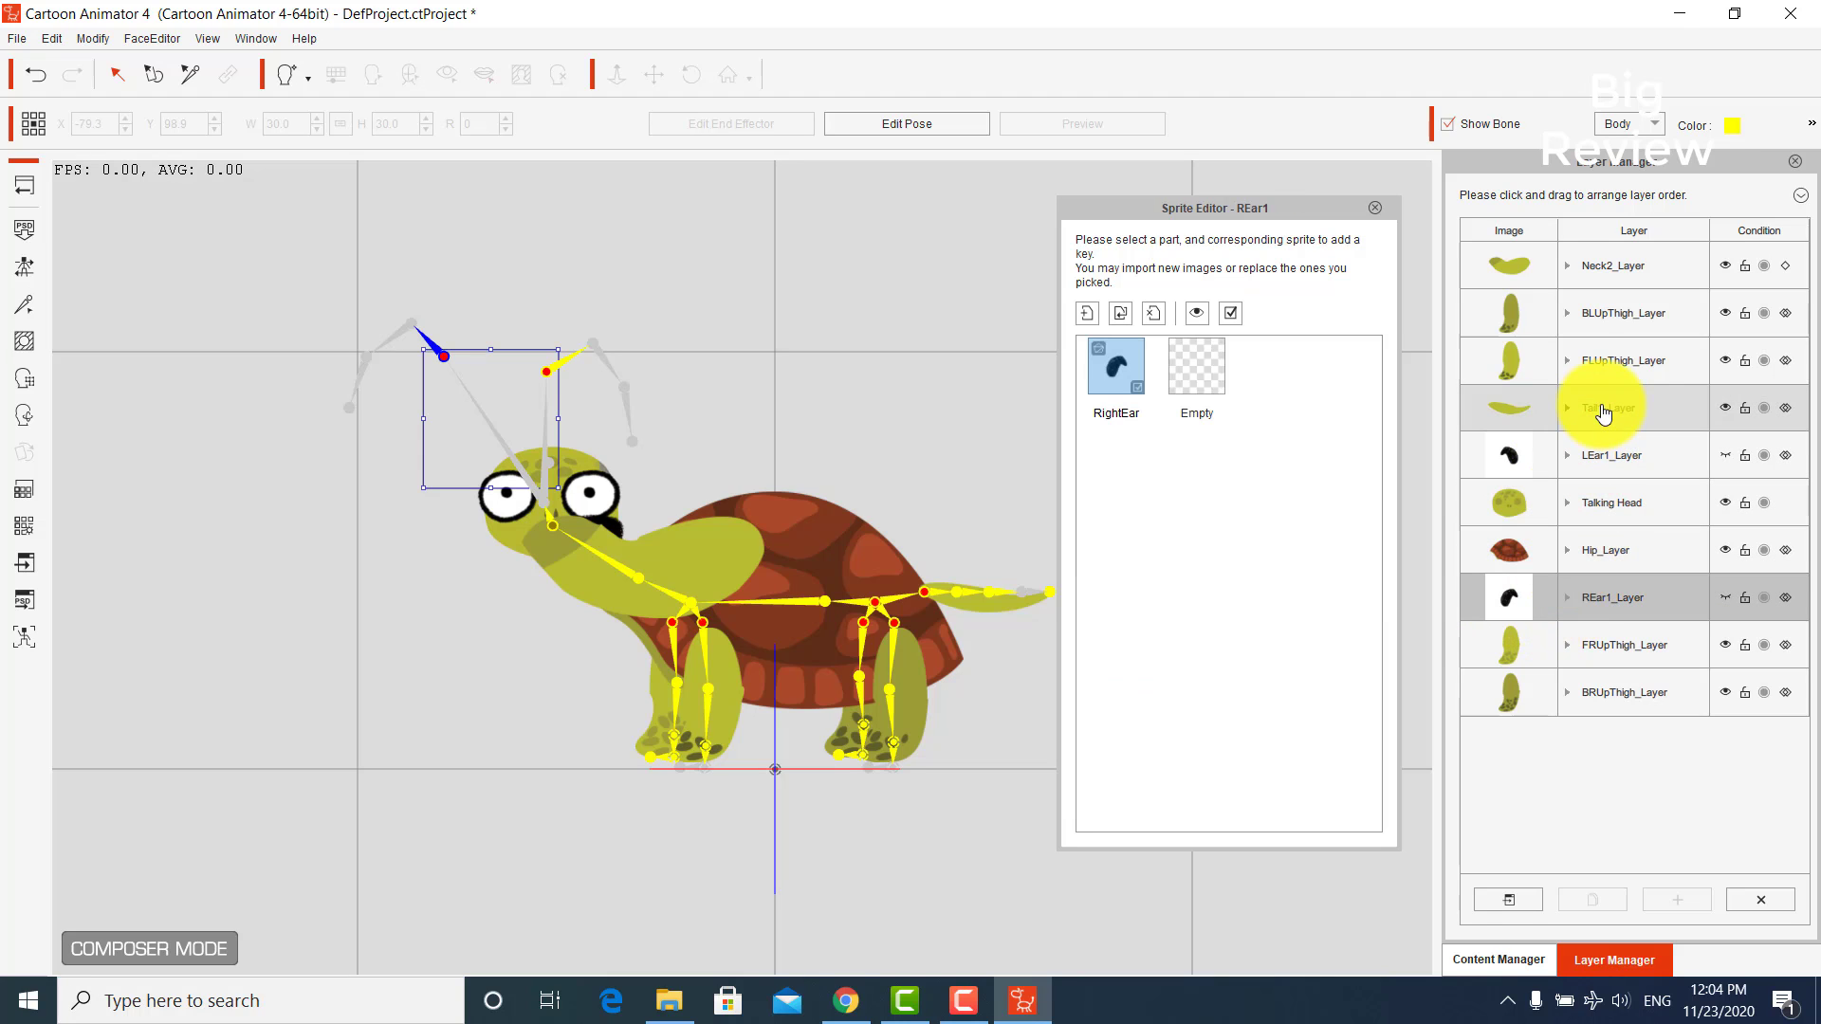
pyautogui.click(1608, 410)
pyautogui.moveTo(1607, 410); pyautogui.dragTo(1621, 572)
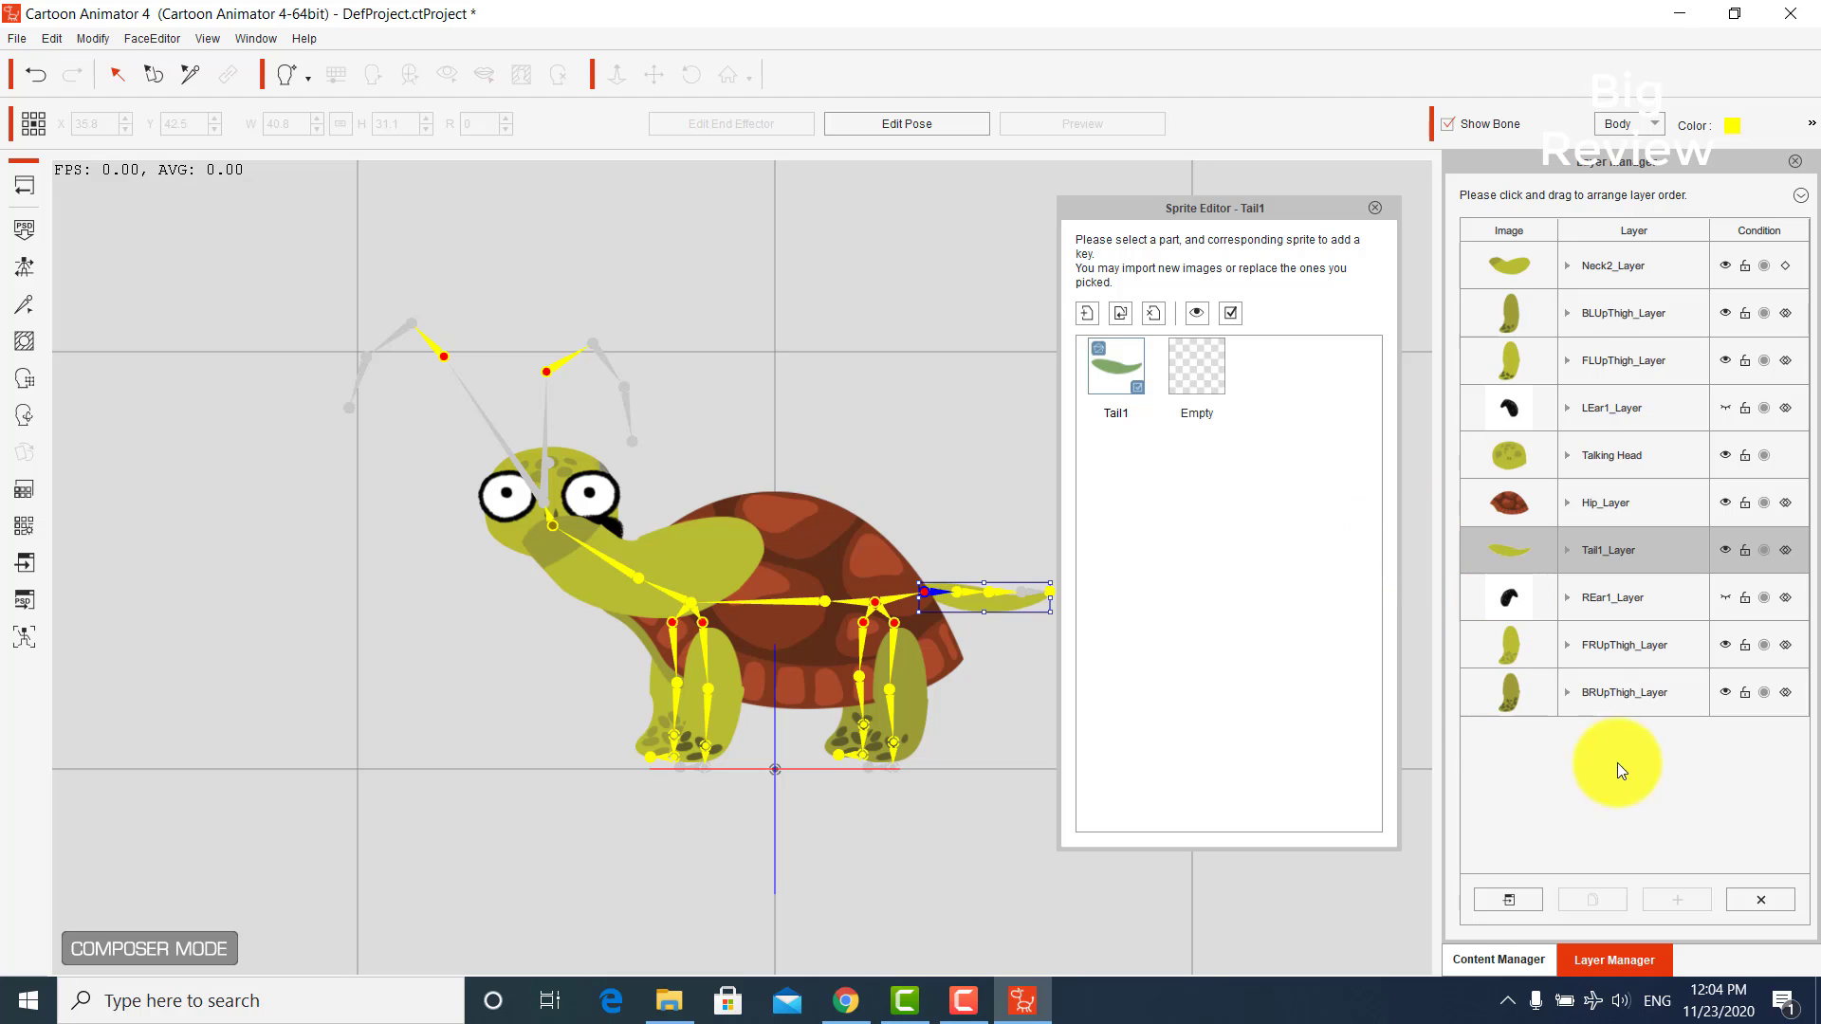
# - Move BLUpThigh_Layer and FLUpThigh_Layer between Hip_Layer and Tail1_Layer, with FLUpThigh_Layer above BLUpThigh_Layer
pyautogui.click(1617, 318)
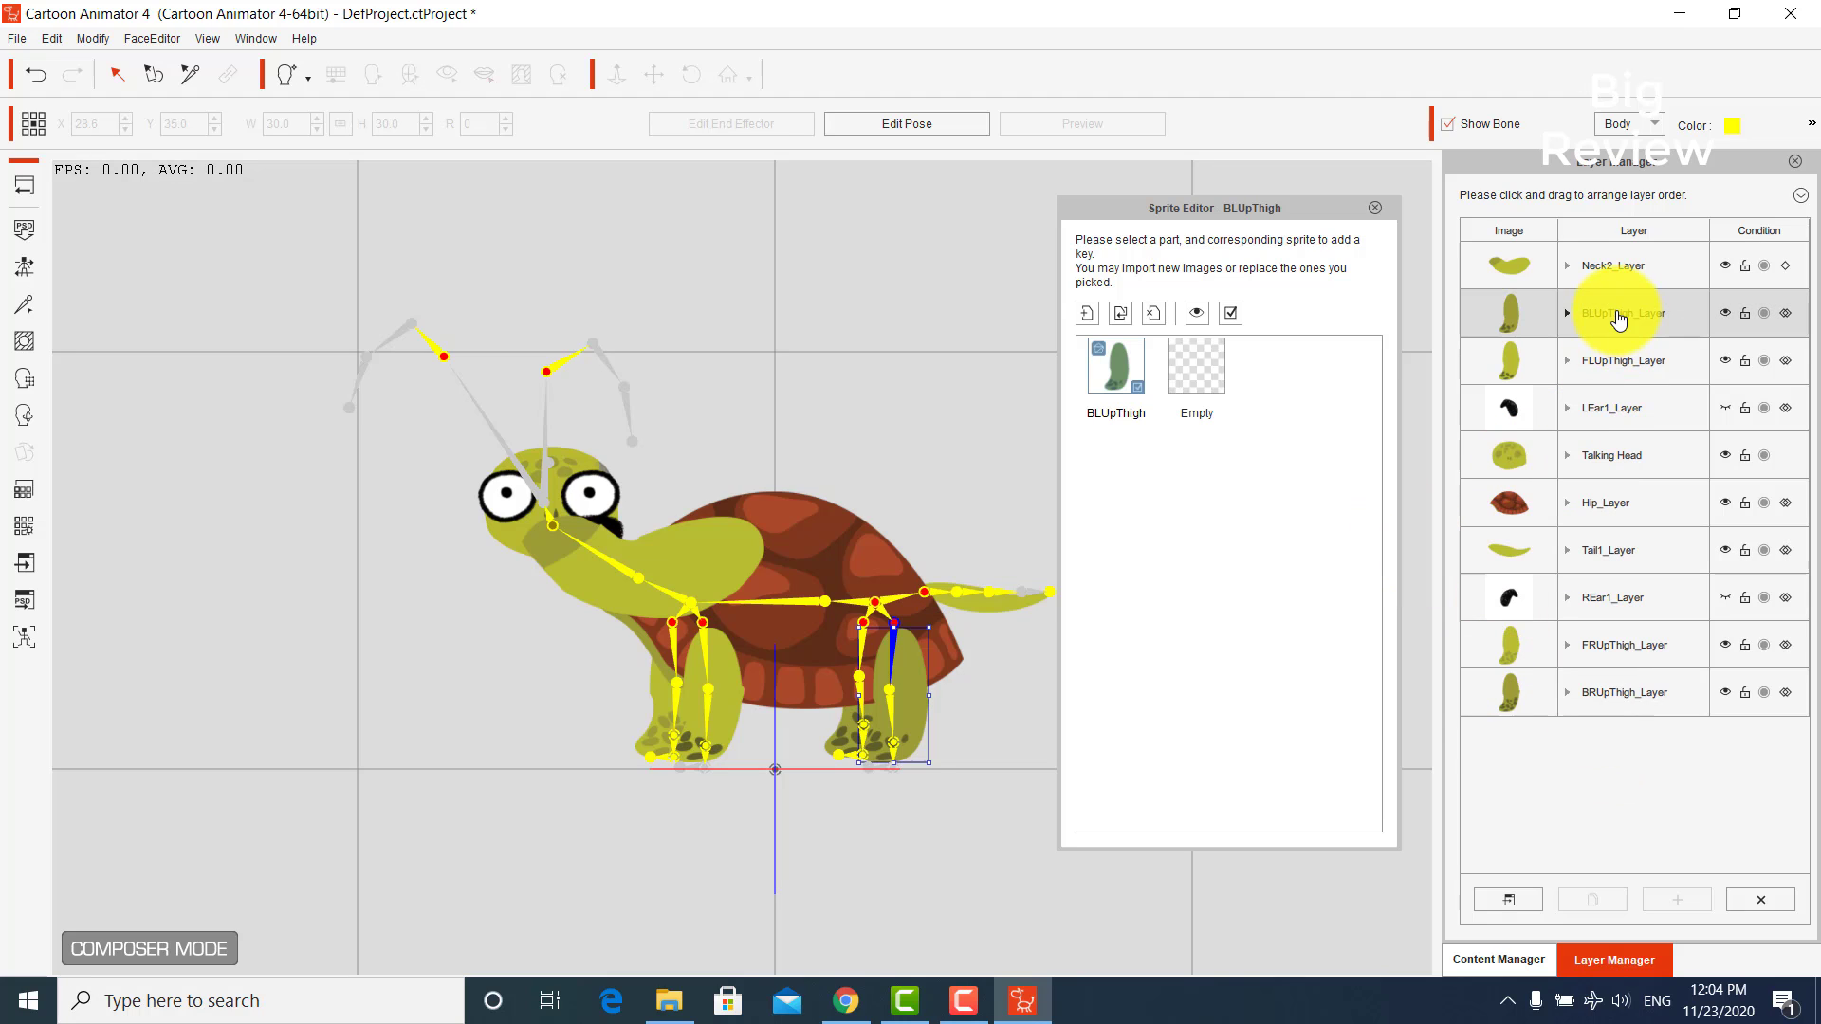
pyautogui.moveTo(1617, 318); pyautogui.dragTo(1625, 553)
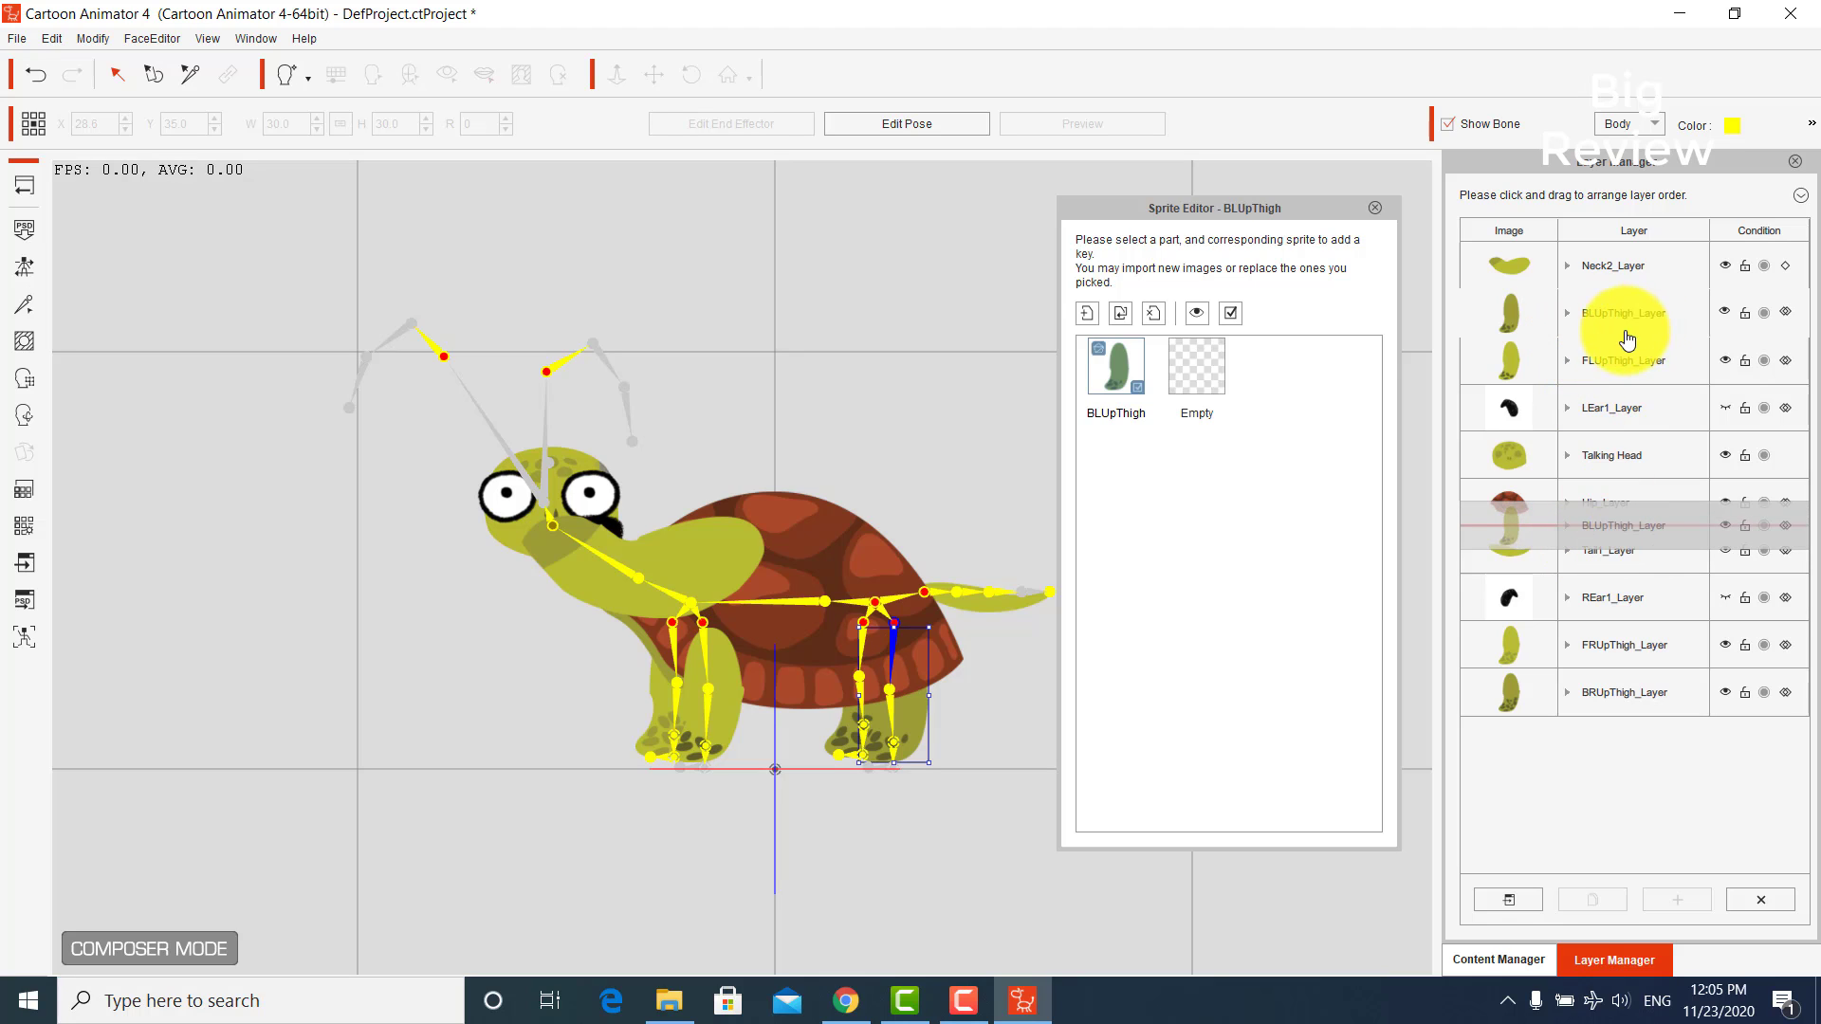
pyautogui.moveTo(1627, 339); pyautogui.dragTo(1630, 459)
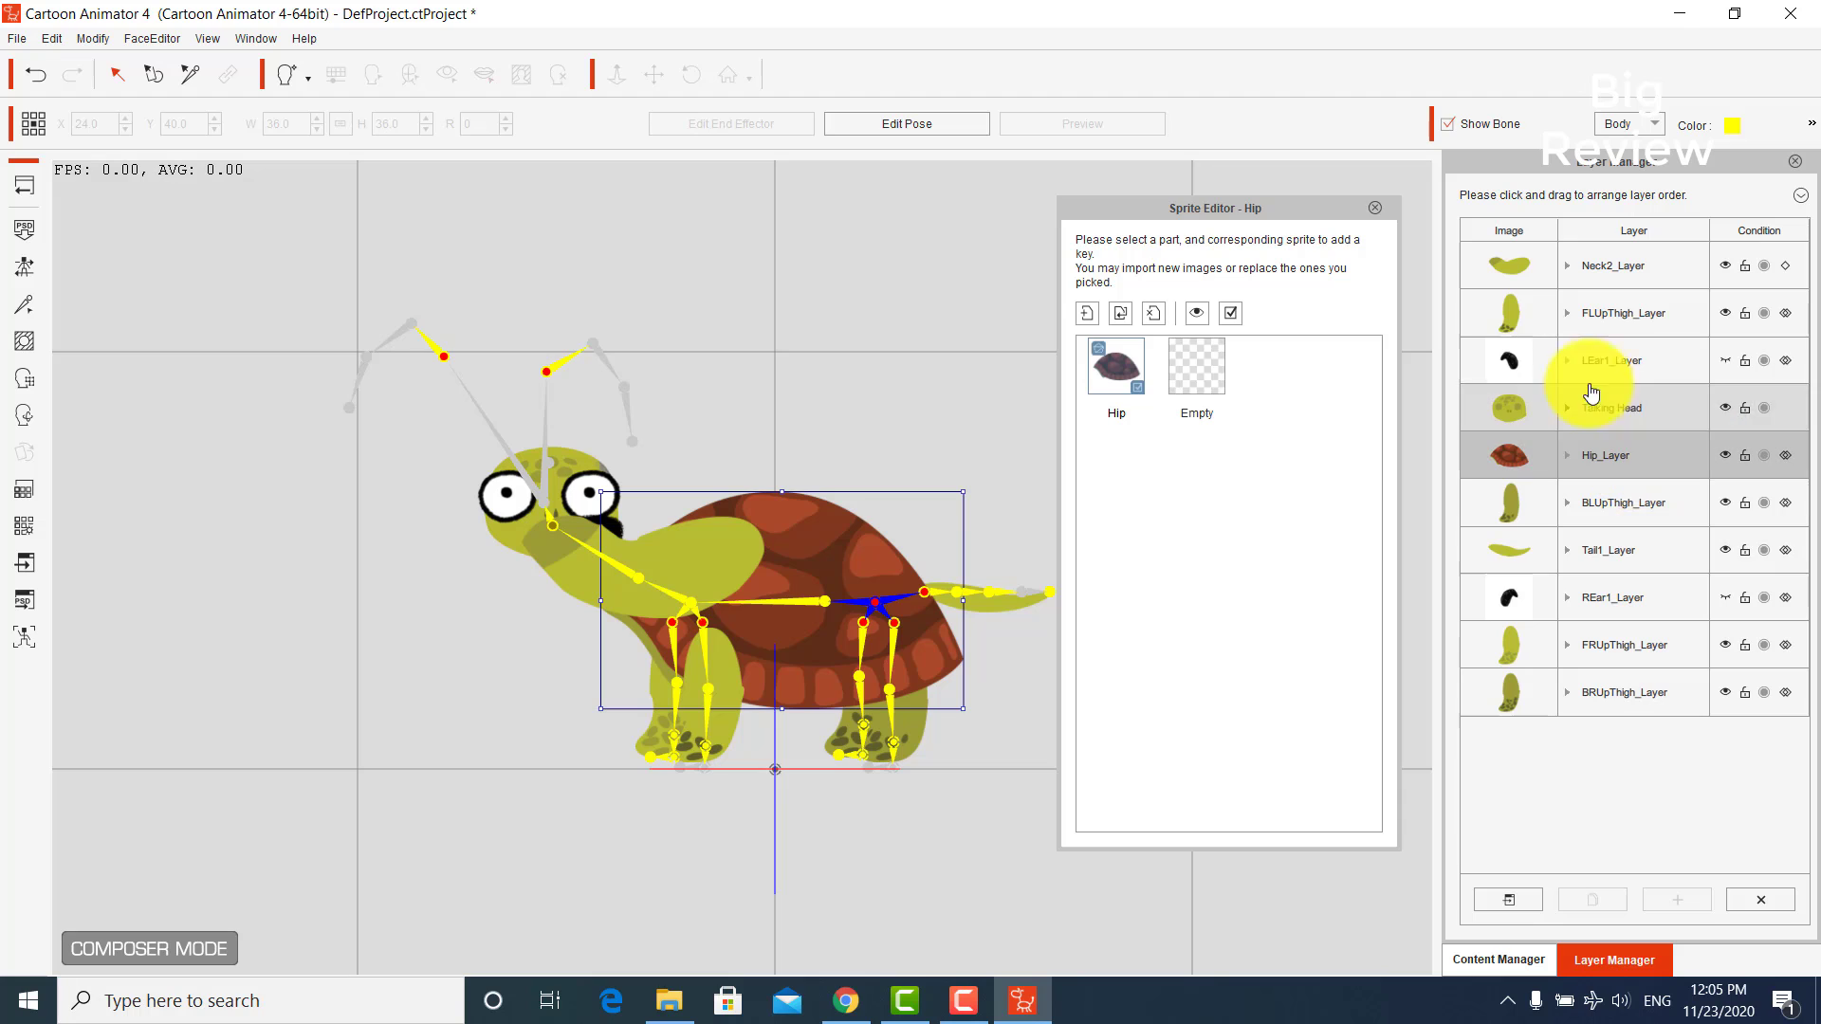
pyautogui.moveTo(1605, 317); pyautogui.dragTo(1605, 555)
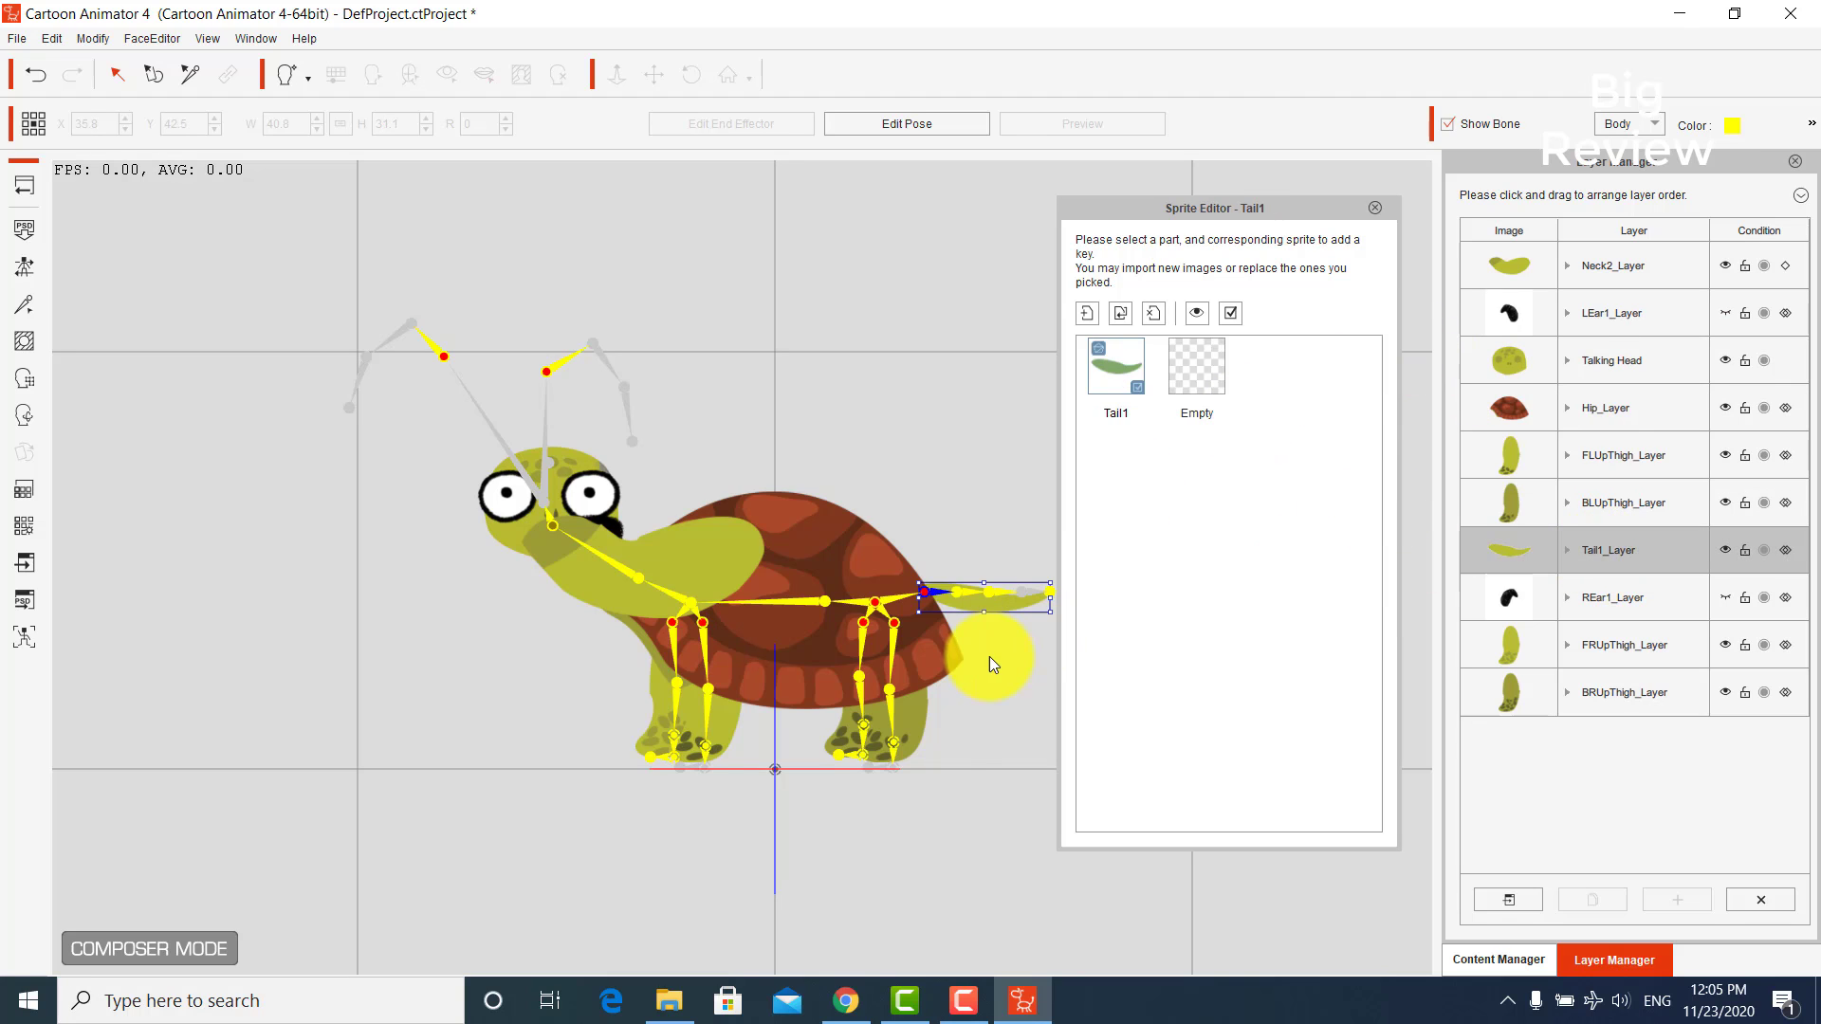
pyautogui.click(963, 1000)
pyautogui.click(1724, 899)
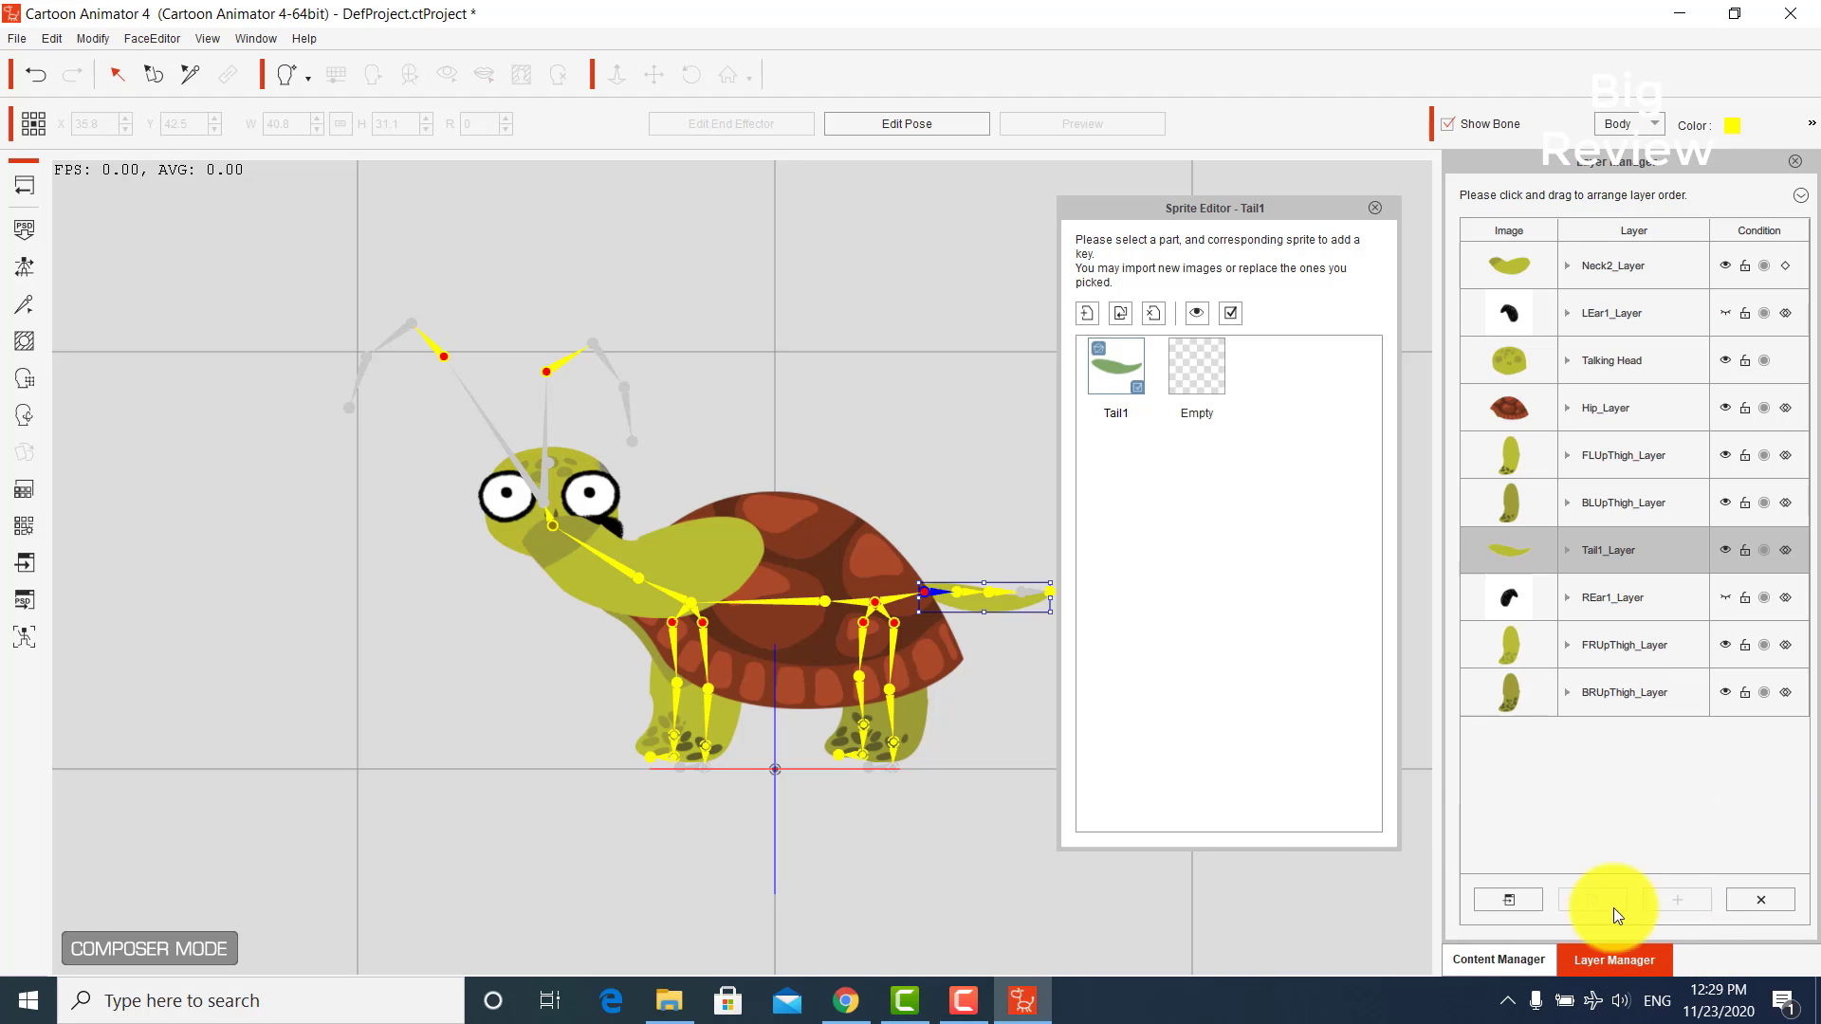
pyautogui.click(964, 1001)
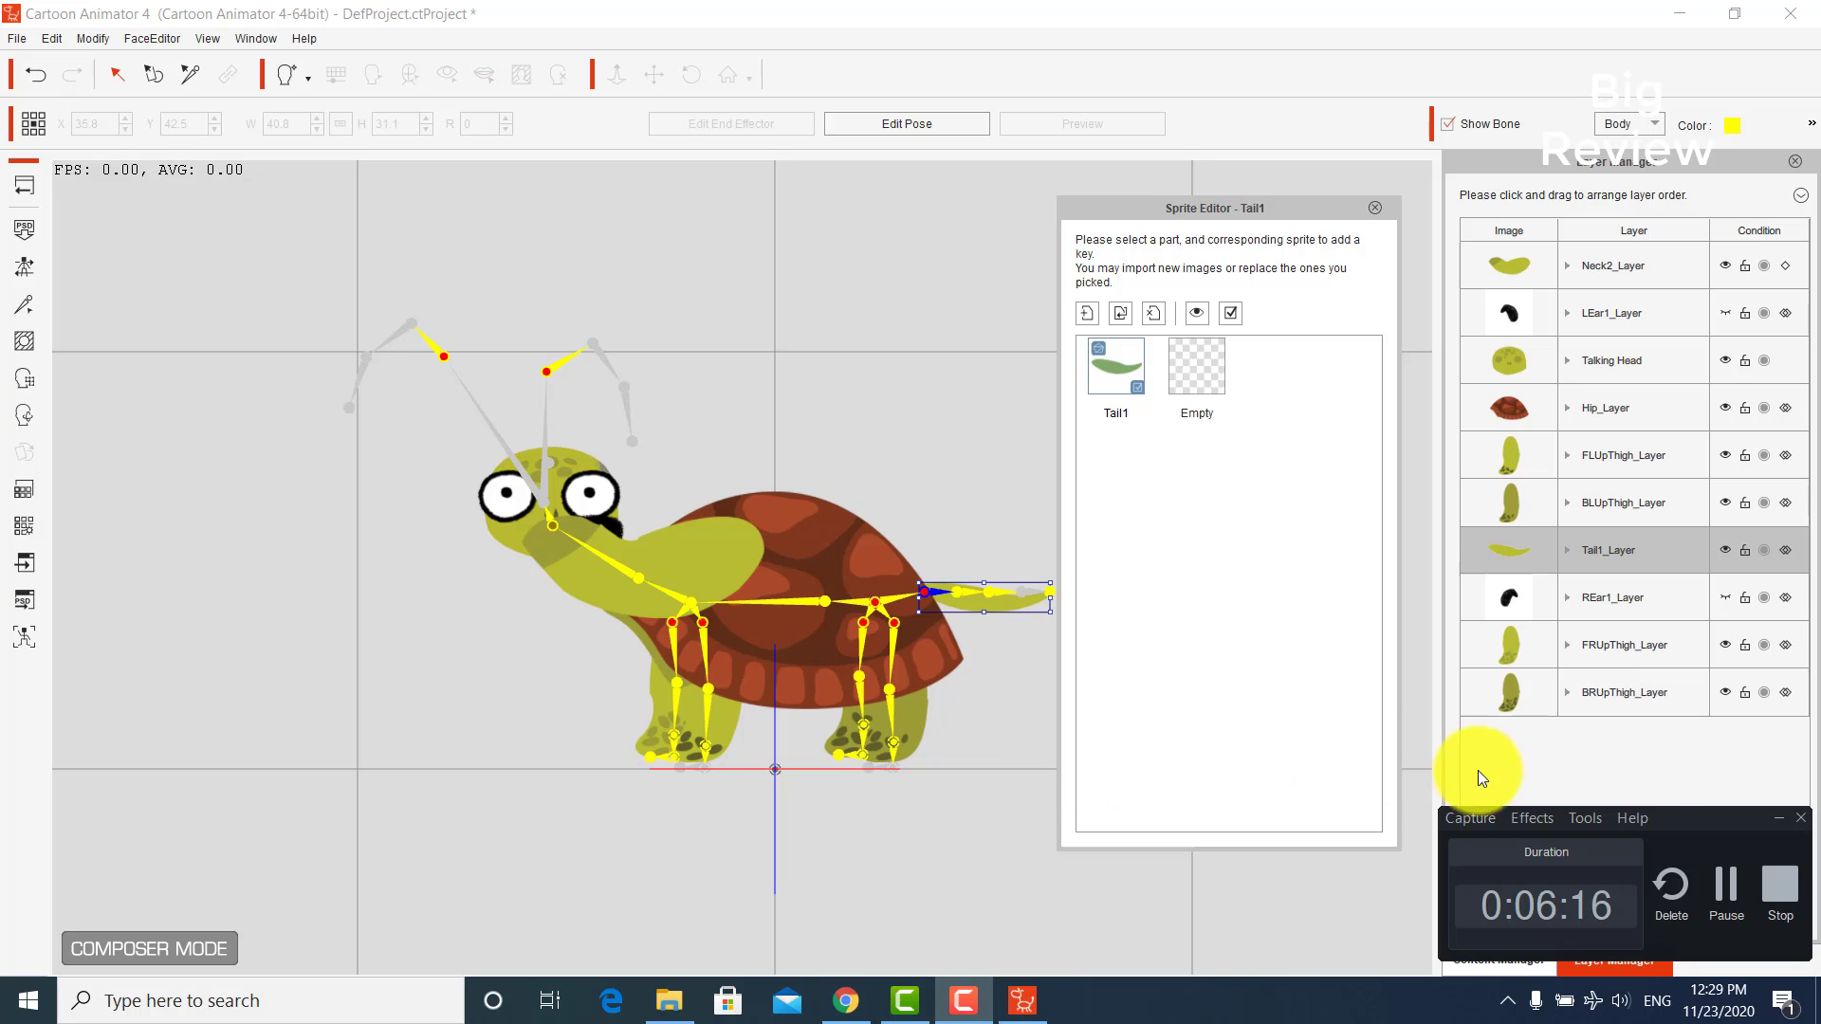
pyautogui.click(1724, 896)
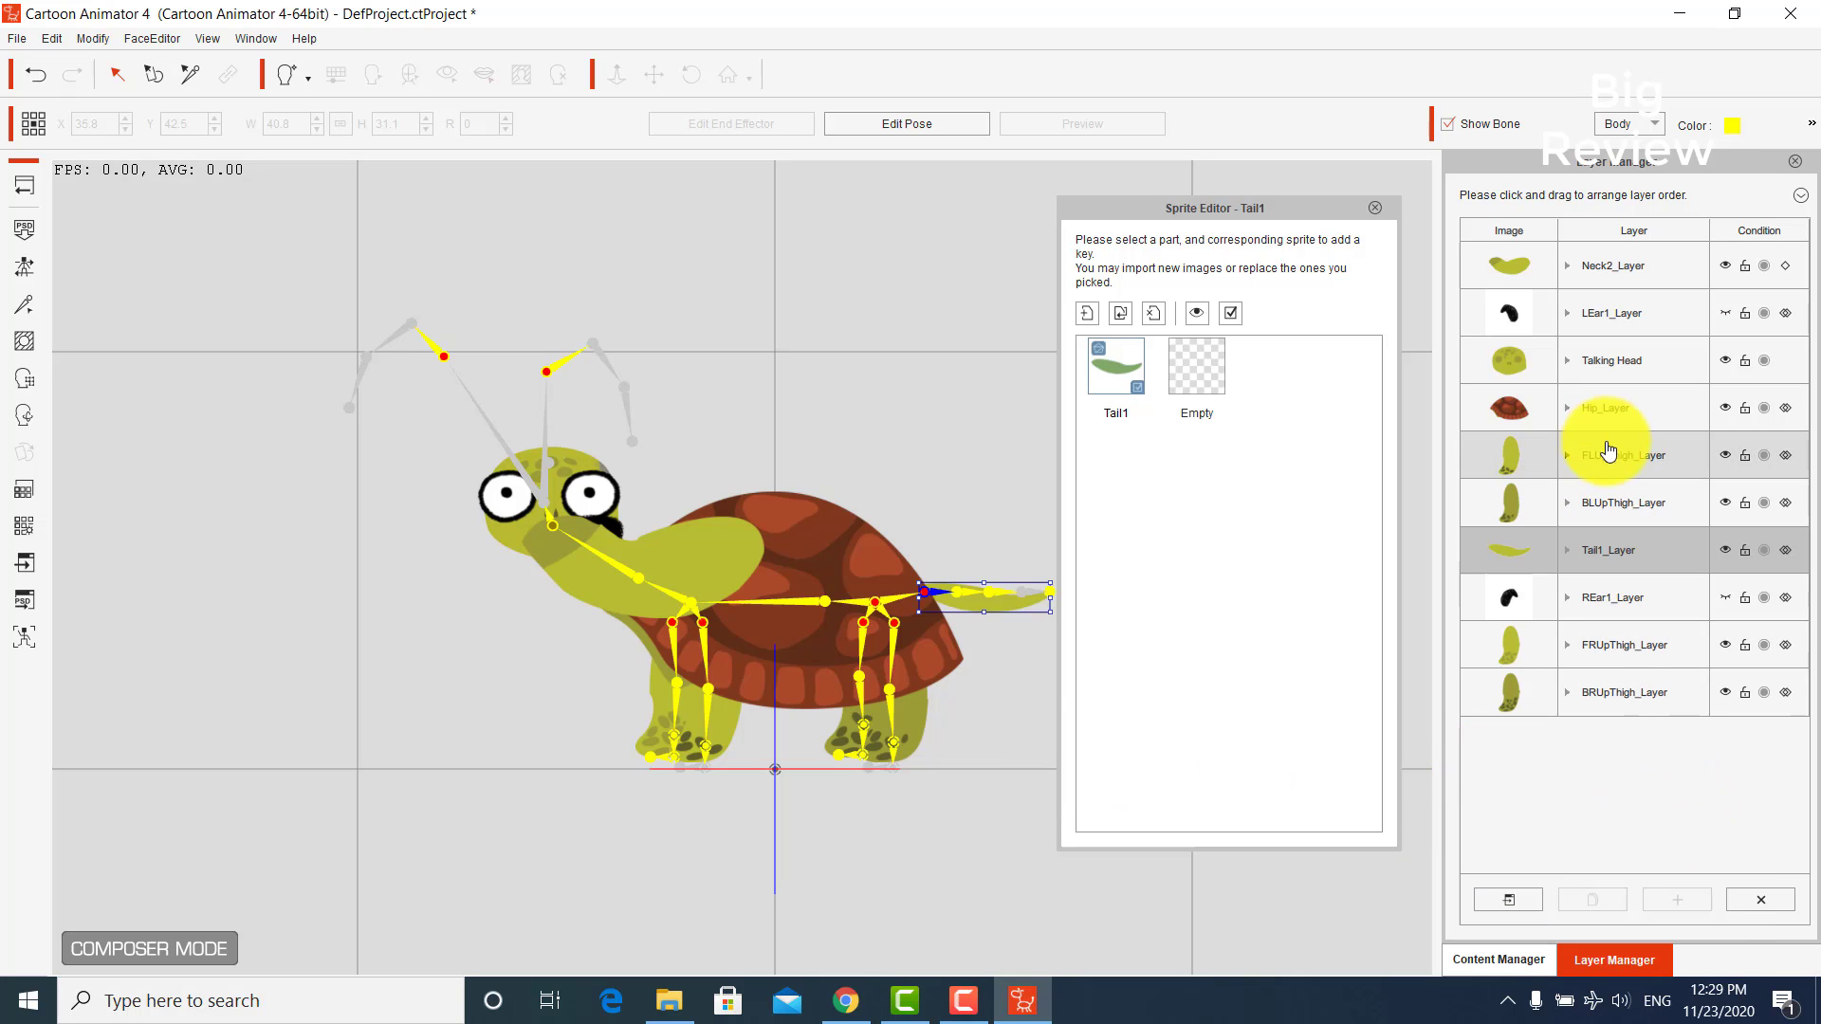
pyautogui.click(963, 1000)
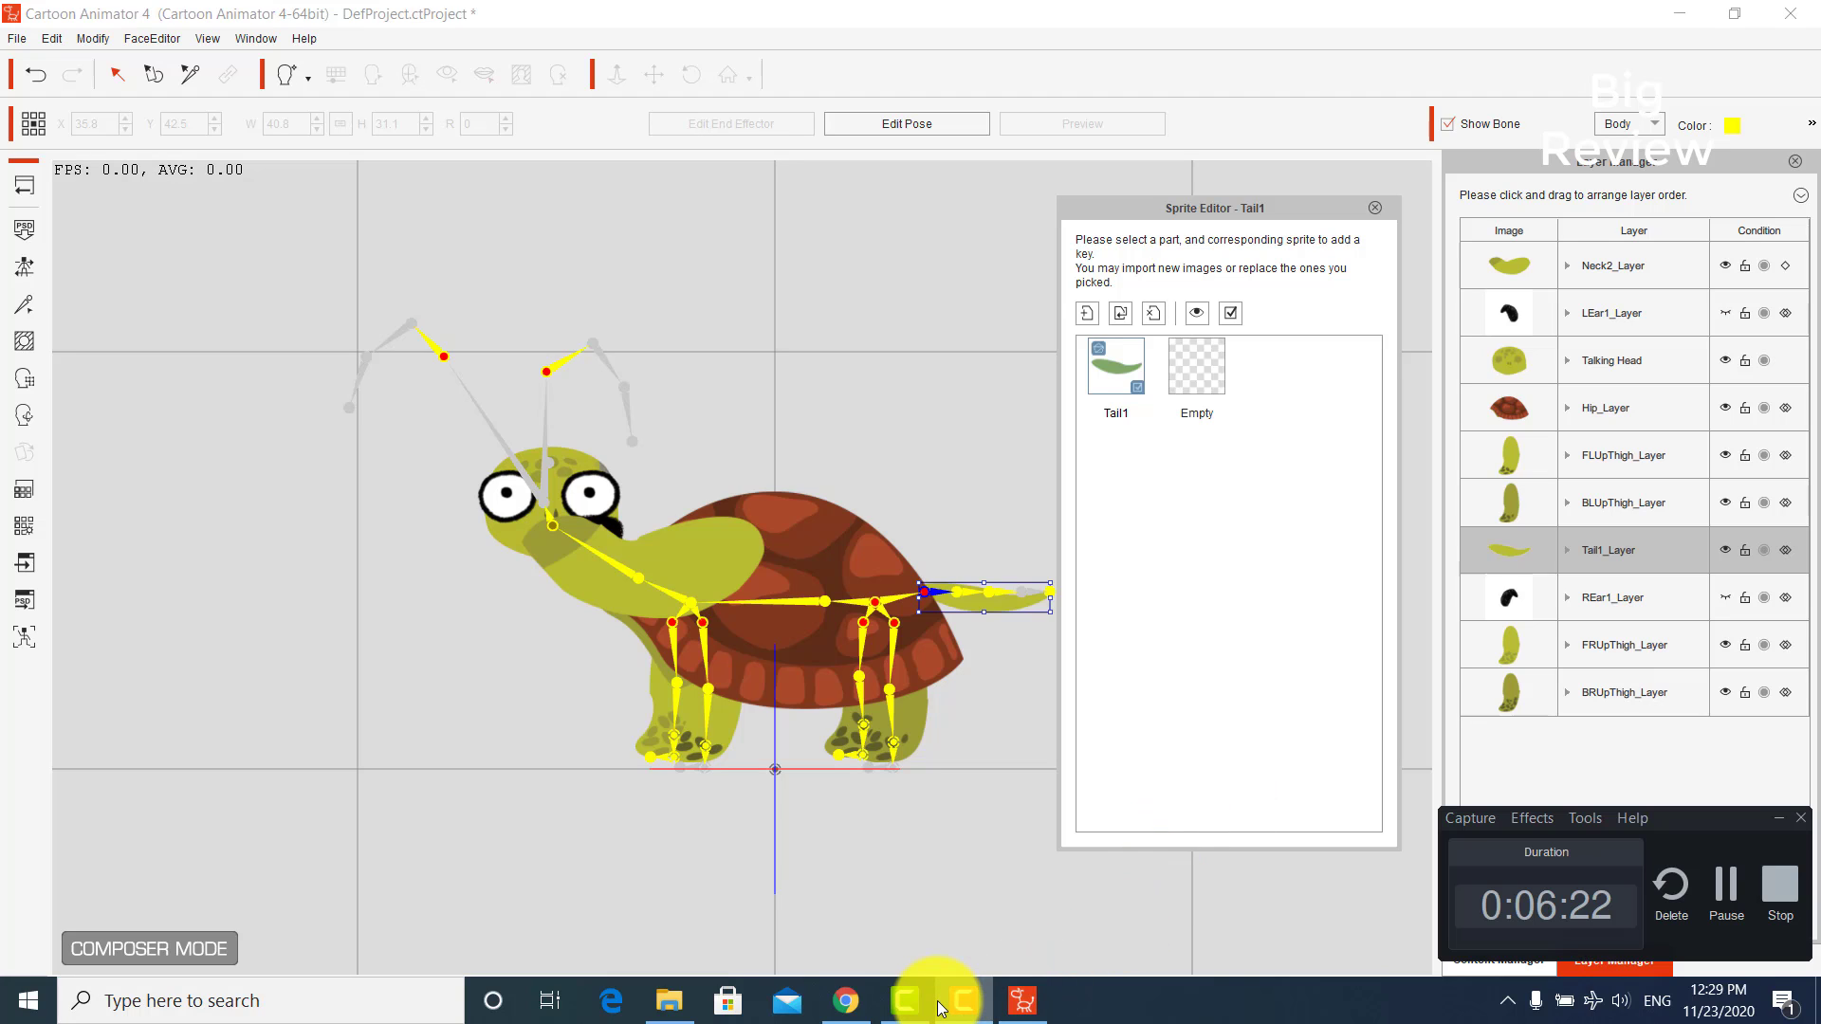
pyautogui.click(963, 1000)
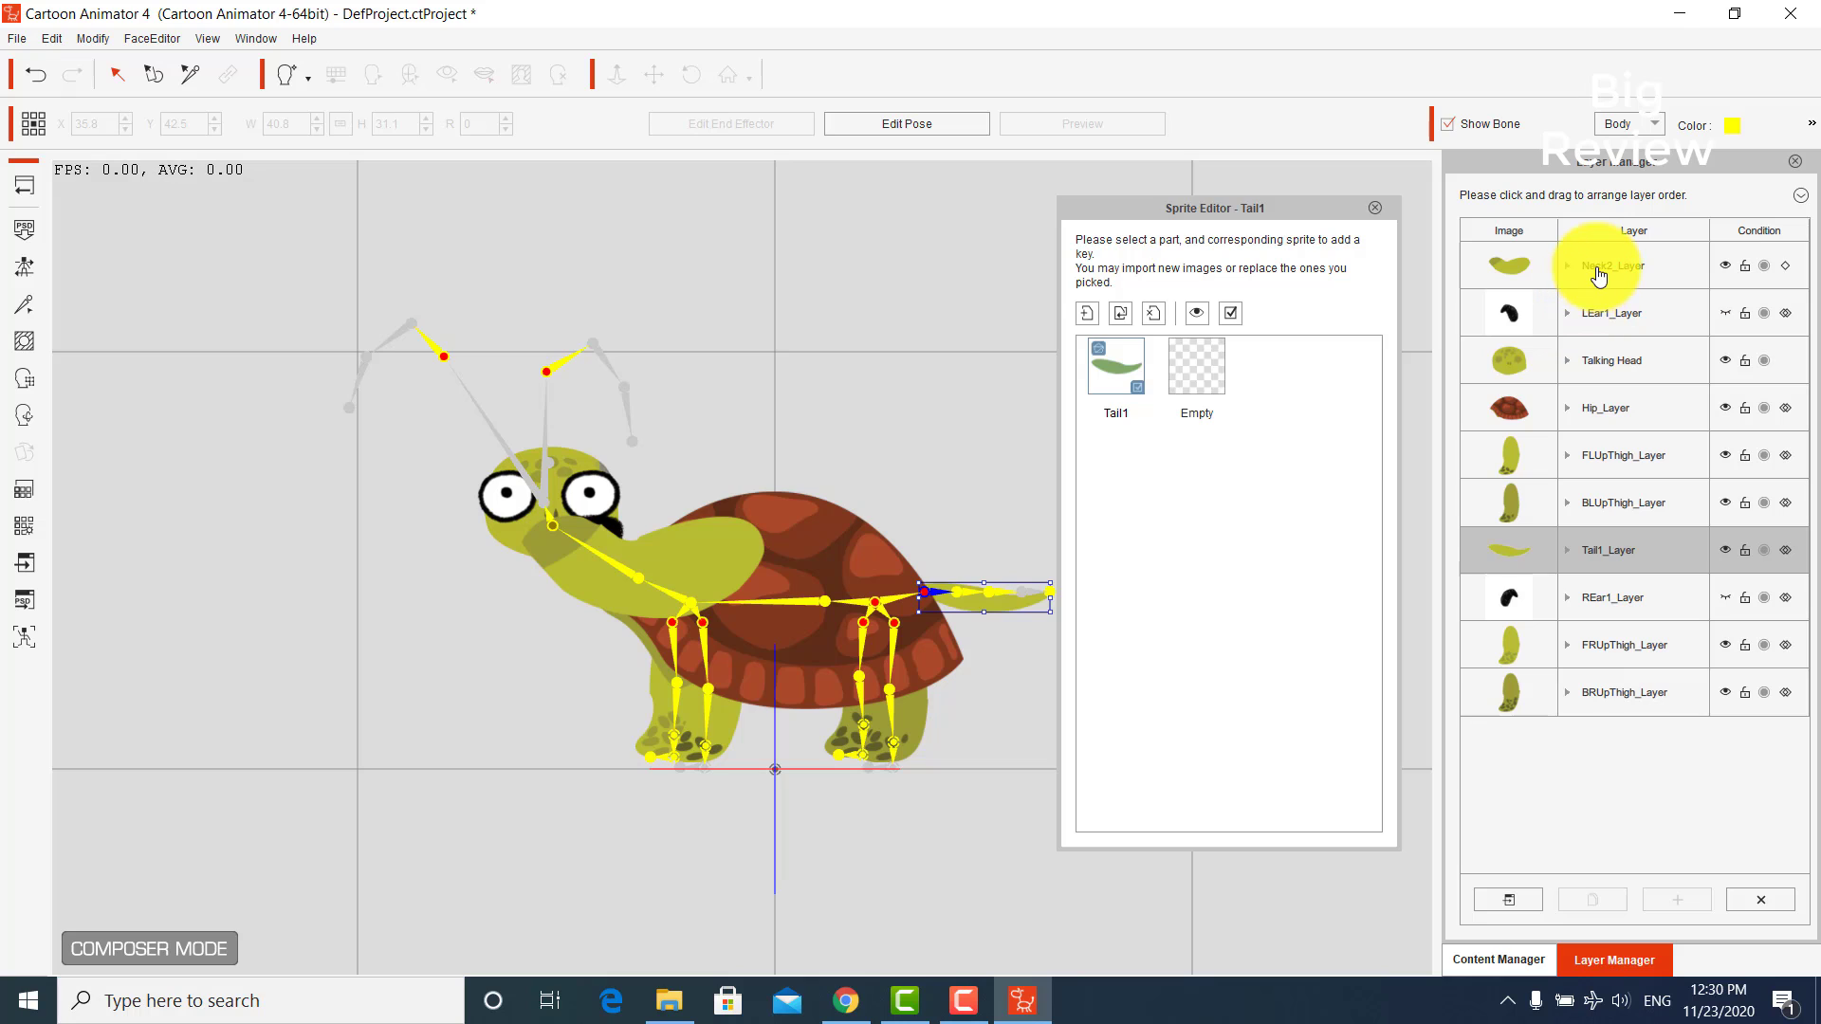
# - Move Neck2_Layer directly below Hip_Layer so the neck sits behind the shell
pyautogui.moveTo(1597, 270); pyautogui.dragTo(1631, 434)
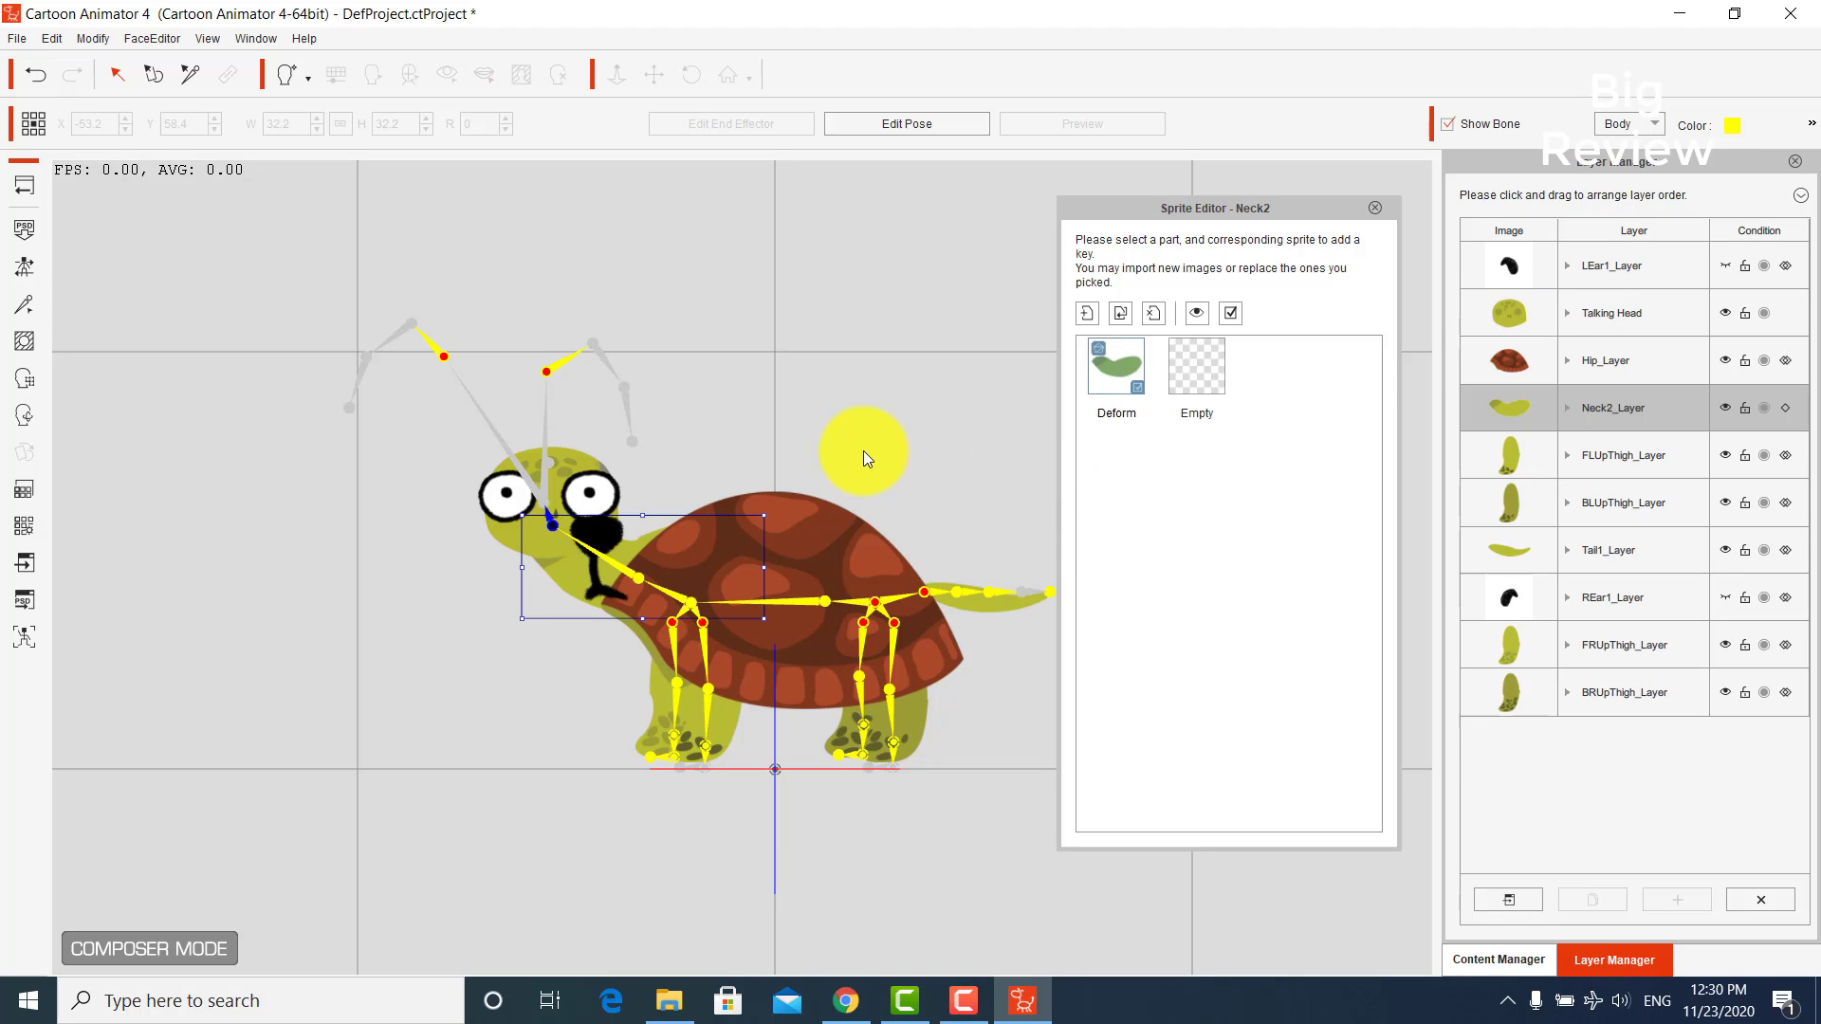
pyautogui.click(834, 470)
# - Delete the dog's Nose, Nose2 and Mouth sprites from the face
pyautogui.click(595, 537)
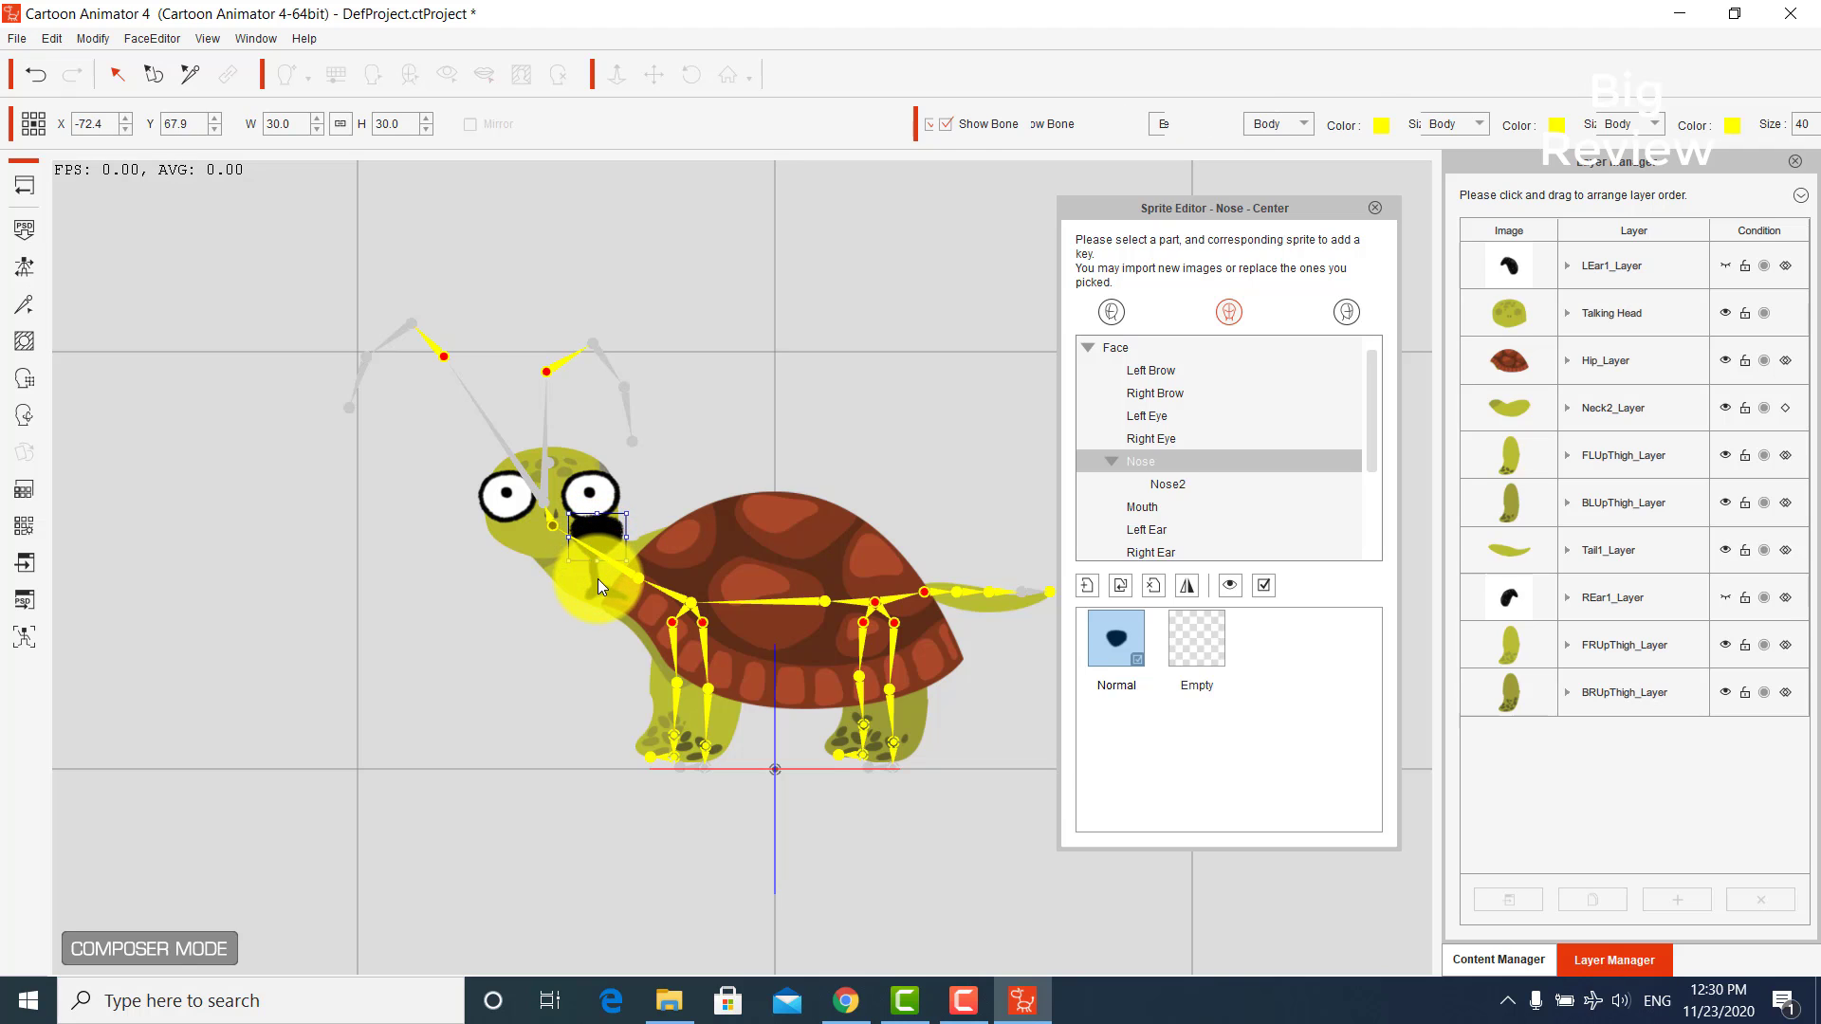
pyautogui.click(597, 585)
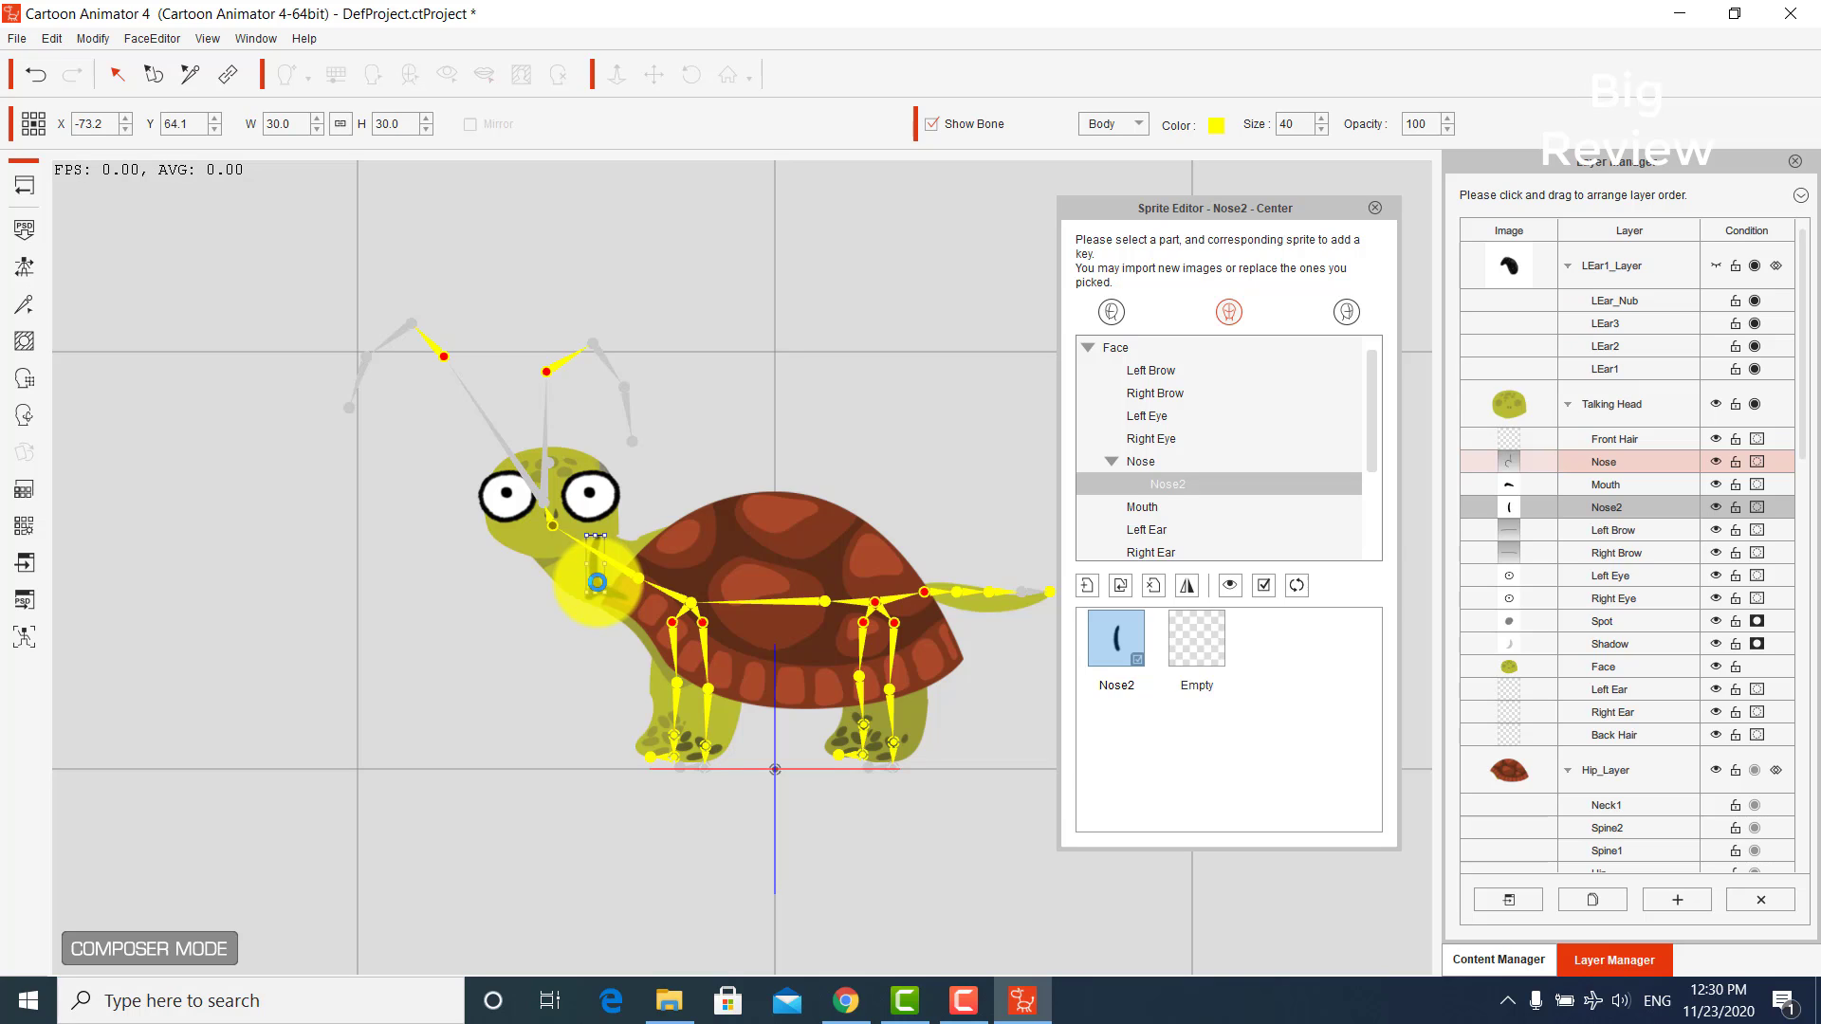
pyautogui.click(603, 588)
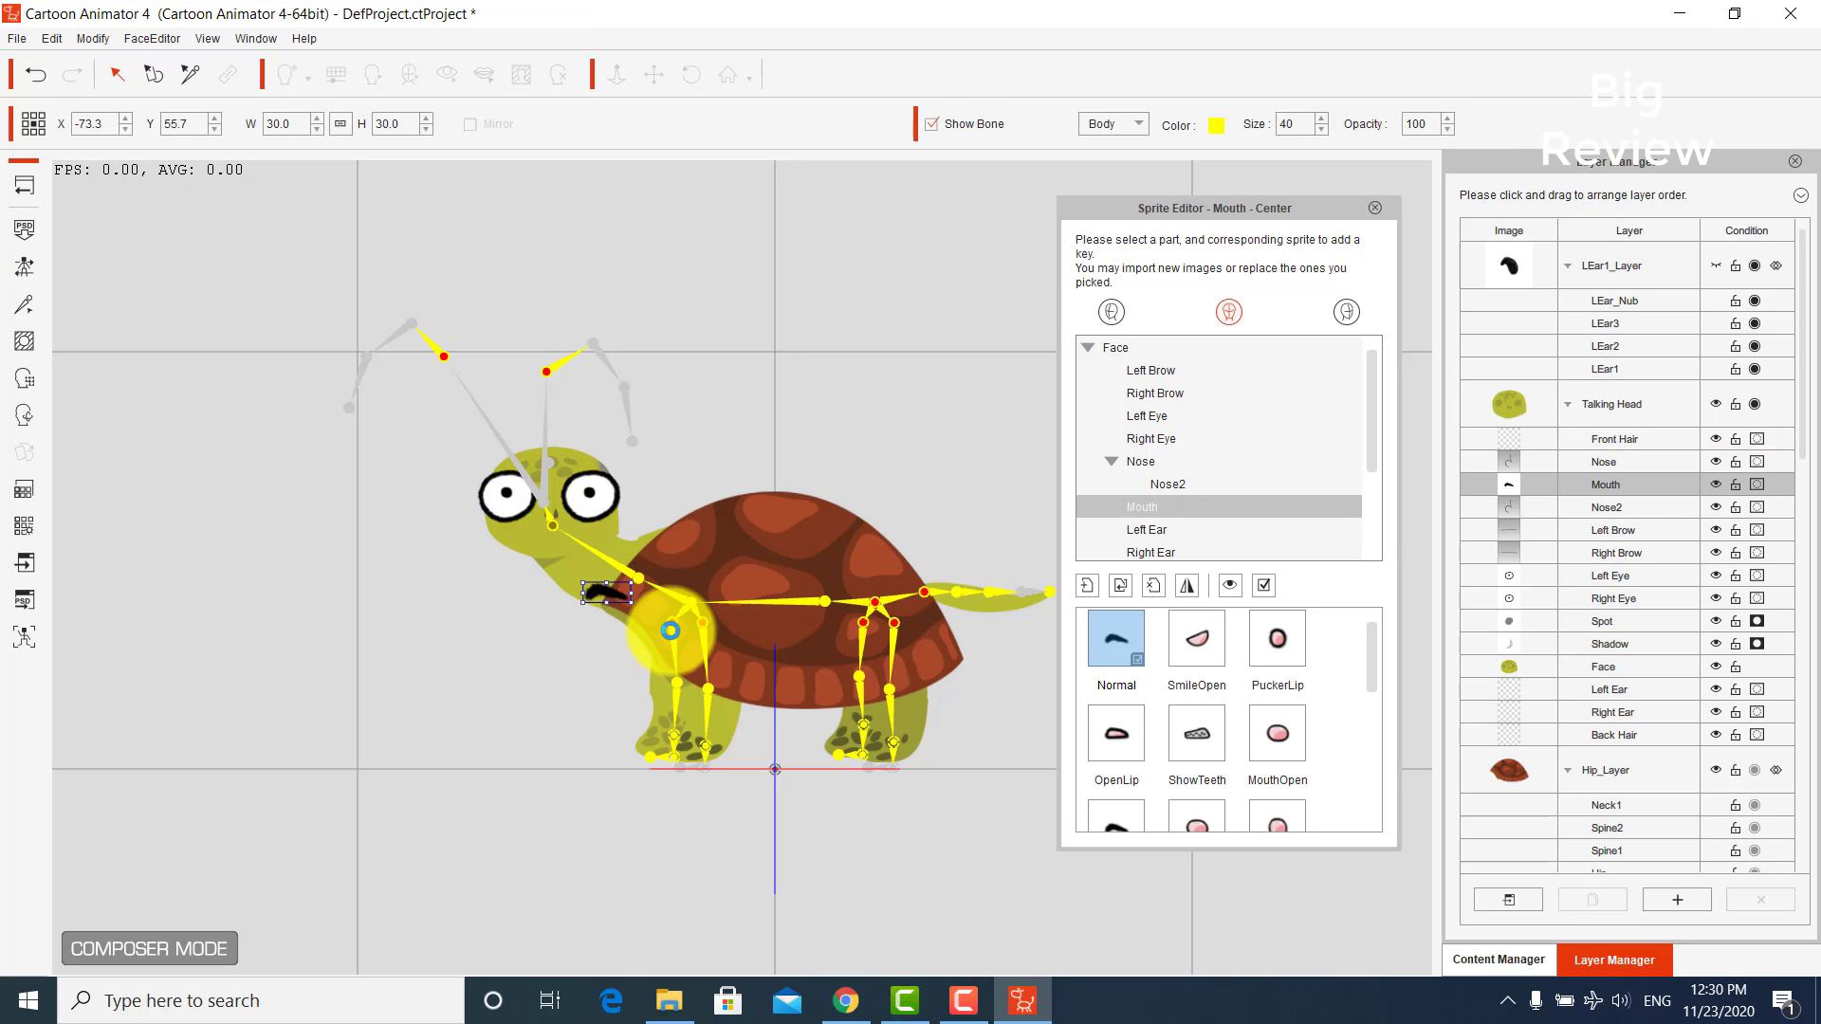
pyautogui.click(1373, 466)
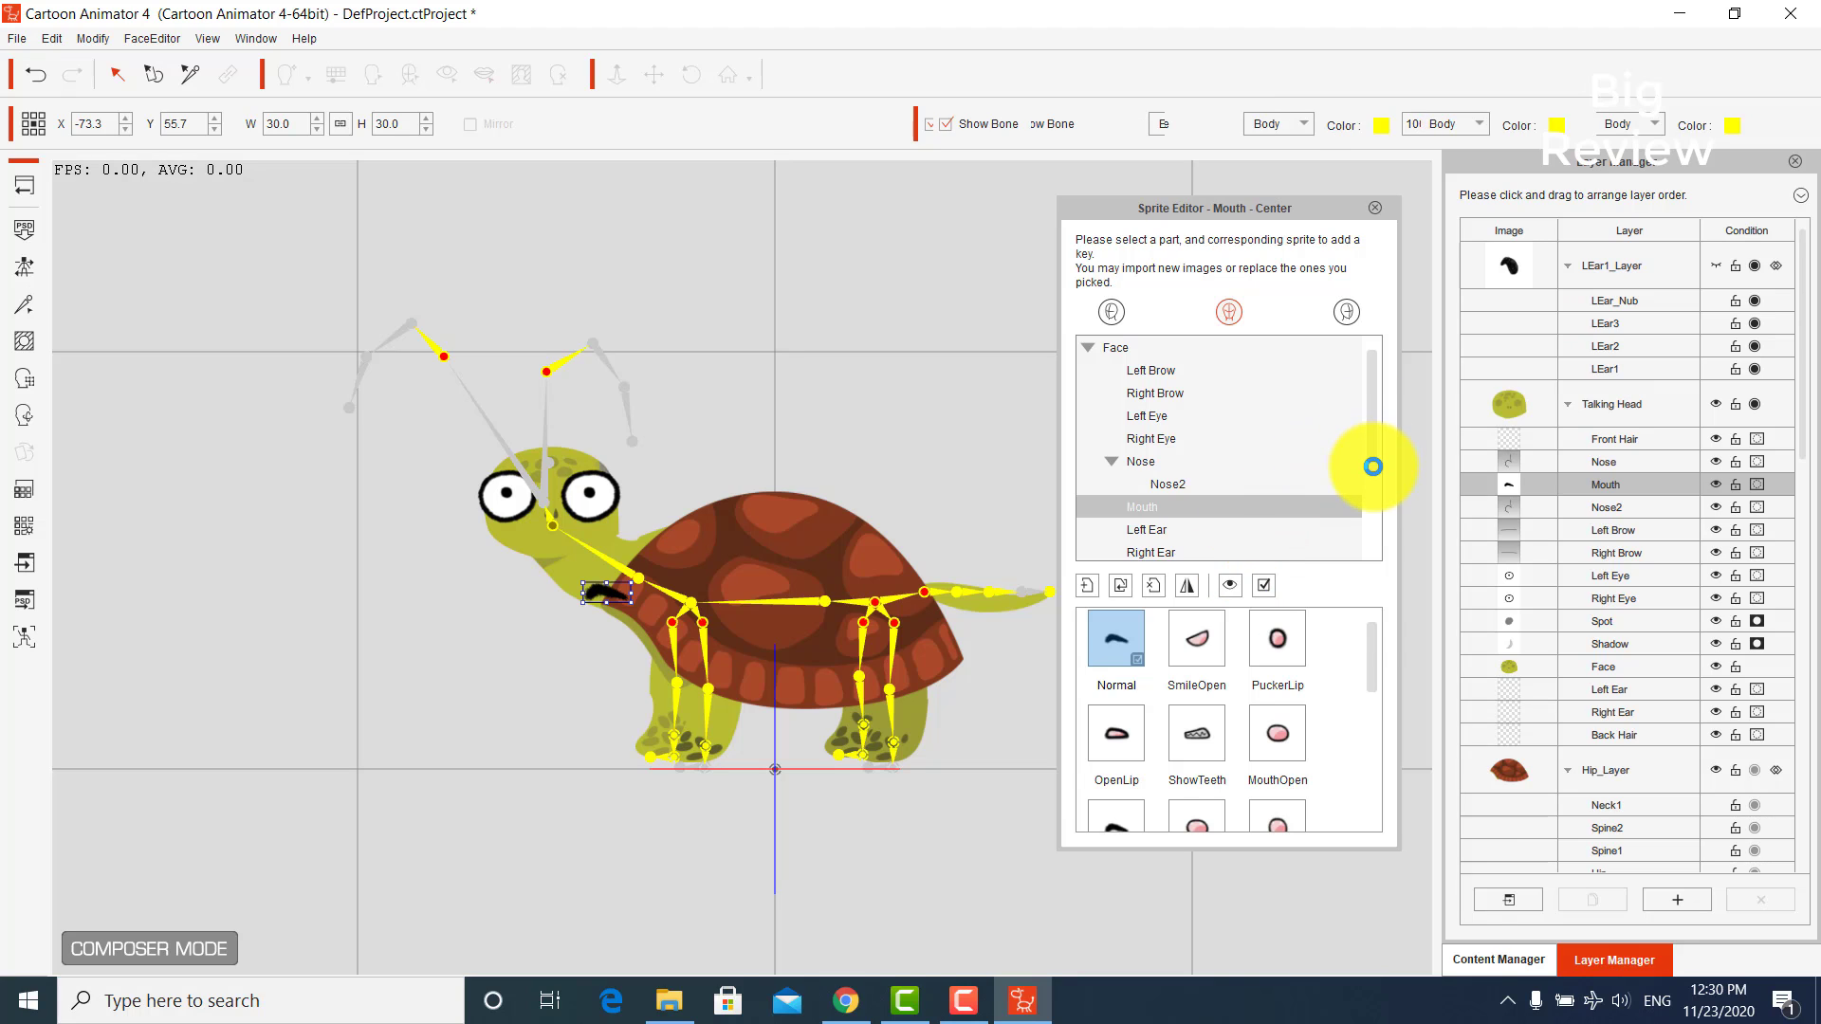
pyautogui.moveTo(1373, 466)
pyautogui.mouseDown()
pyautogui.moveTo(1373, 448)
pyautogui.moveTo(1377, 481)
pyautogui.mouseUp()
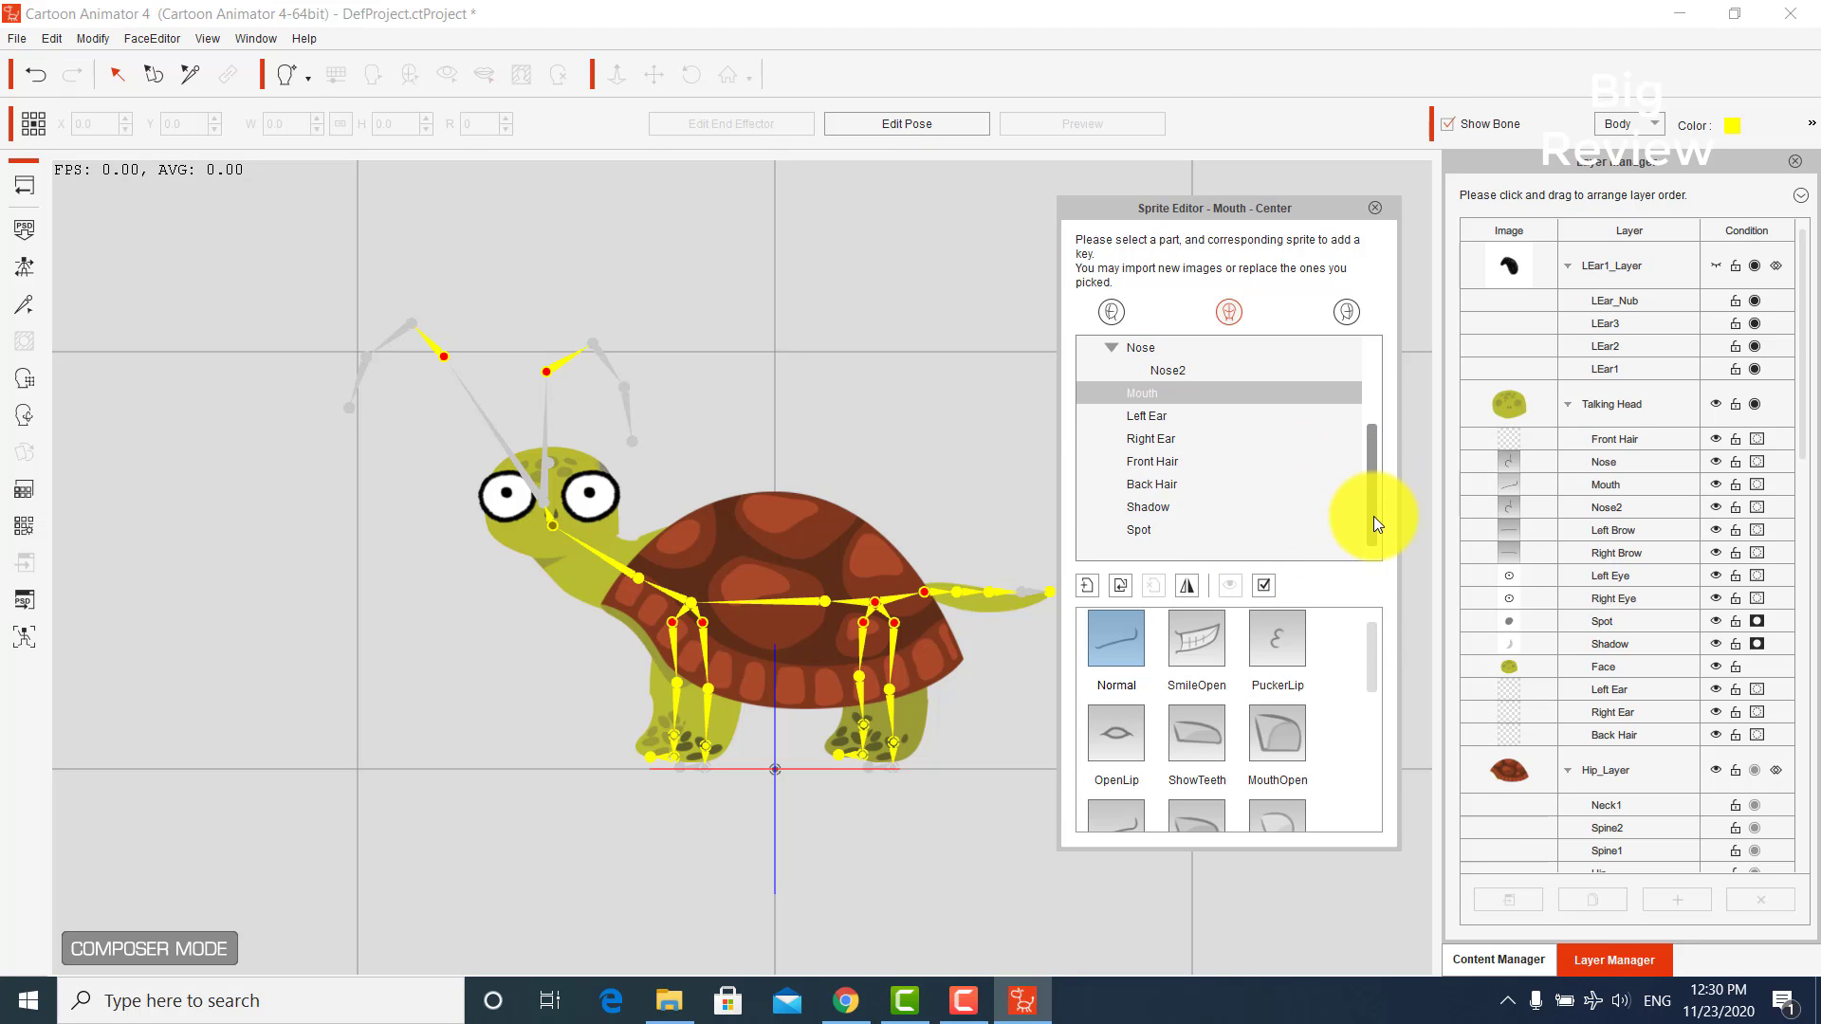
# - Replace the Normal mouth sprite with the M image from the Turtle folder, scaled to 25.5 and placed at about X -55.4, Y 55.2
pyautogui.click(1117, 645)
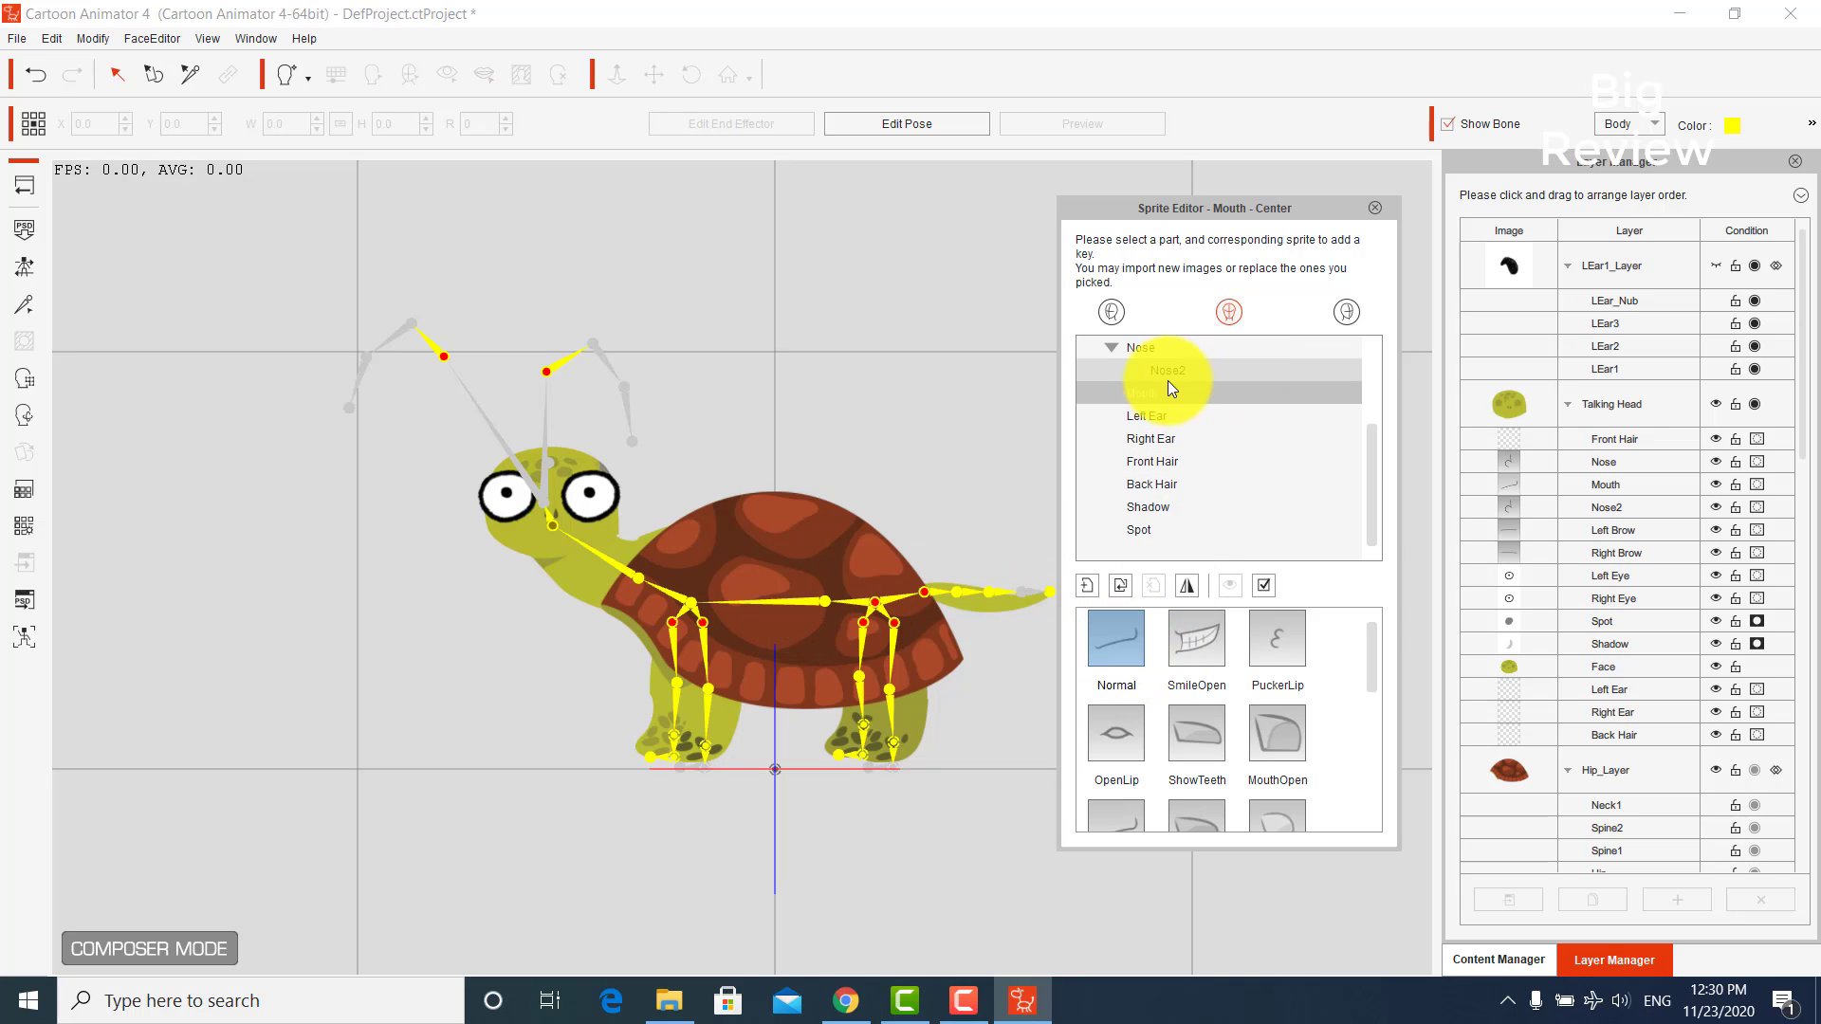
pyautogui.doubleClick(1124, 623)
pyautogui.scroll(-2, 1322, 538)
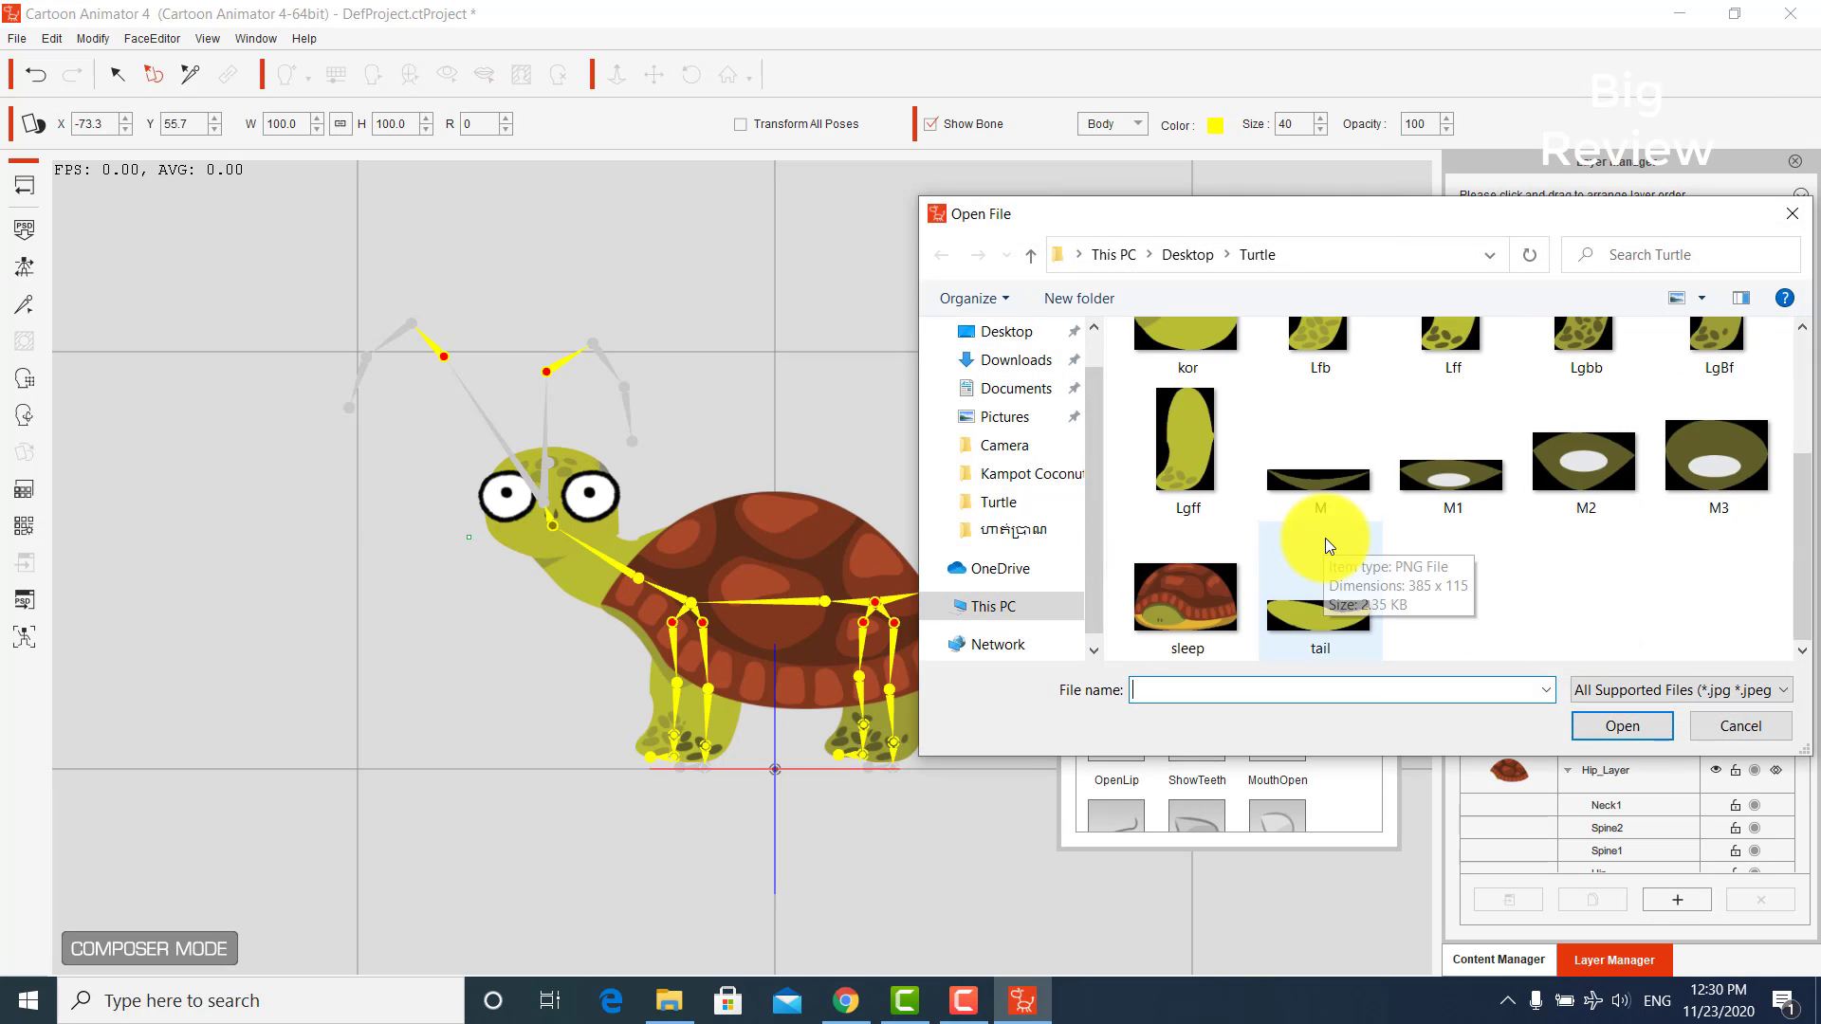
pyautogui.doubleClick(1326, 491)
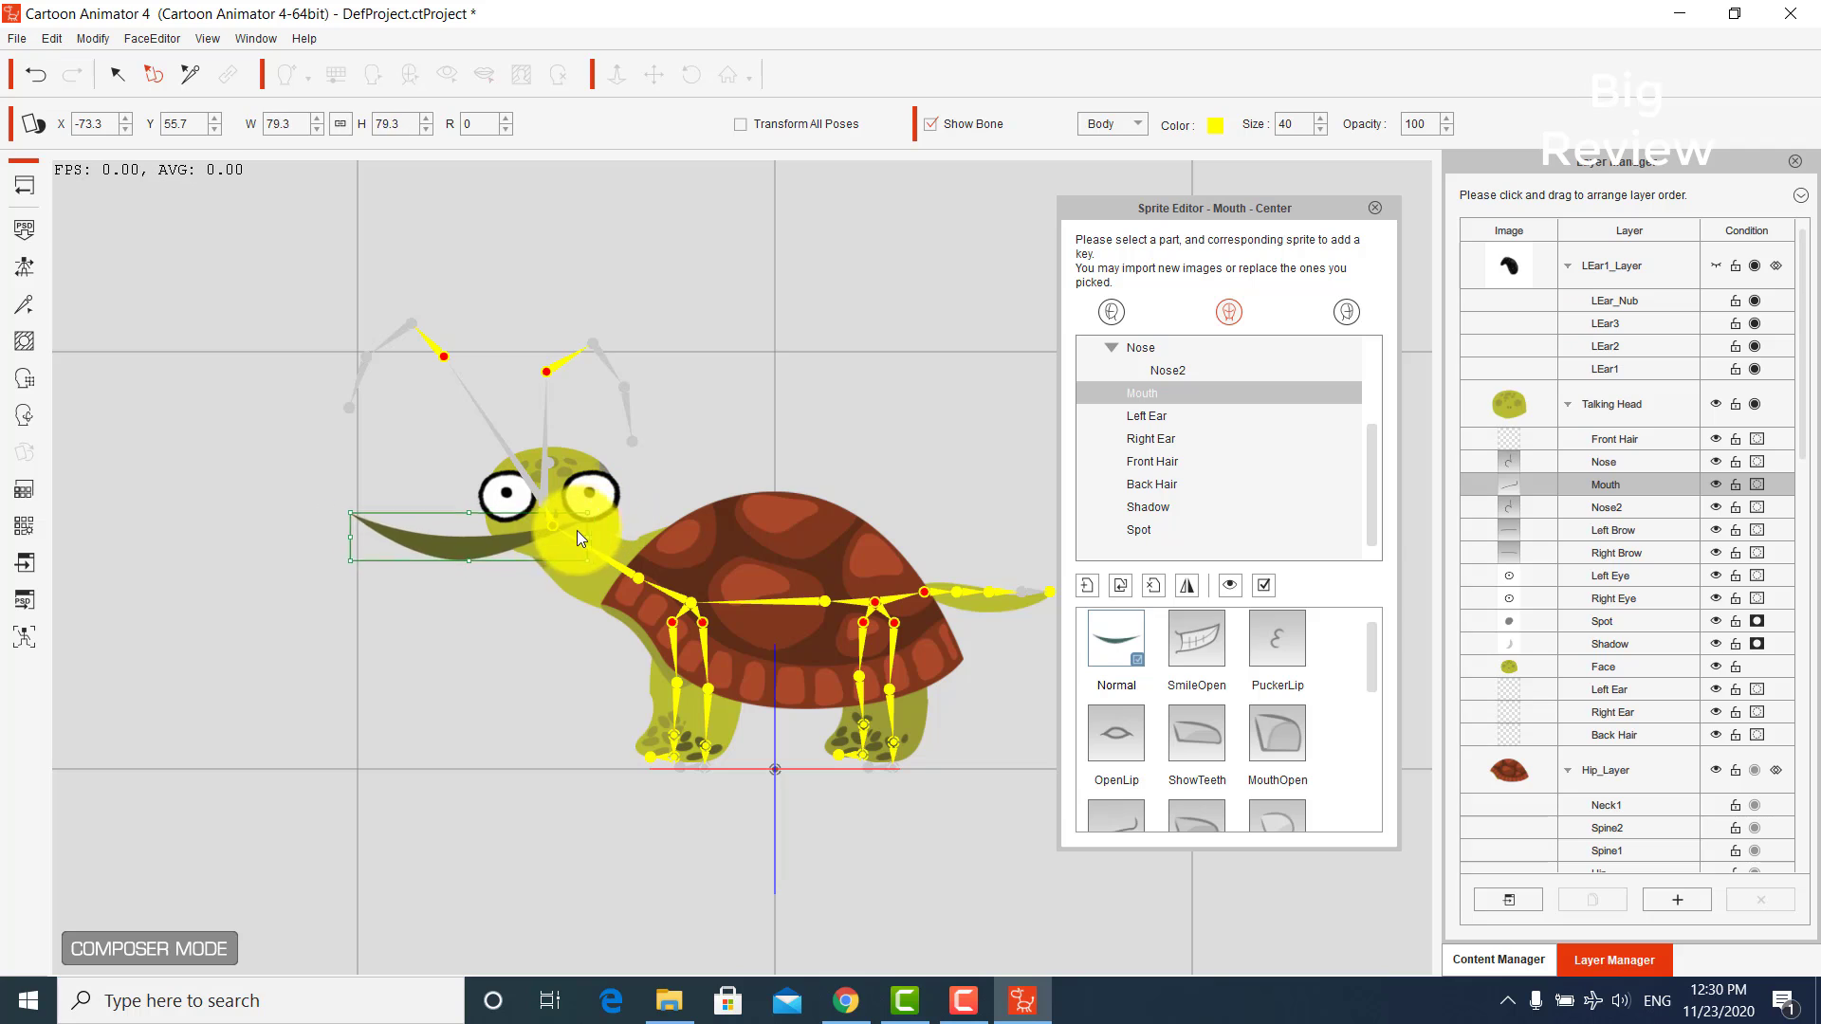
pyautogui.moveTo(578, 536)
pyautogui.mouseDown()
pyautogui.moveTo(508, 542)
pyautogui.moveTo(563, 540)
pyautogui.mouseUp()
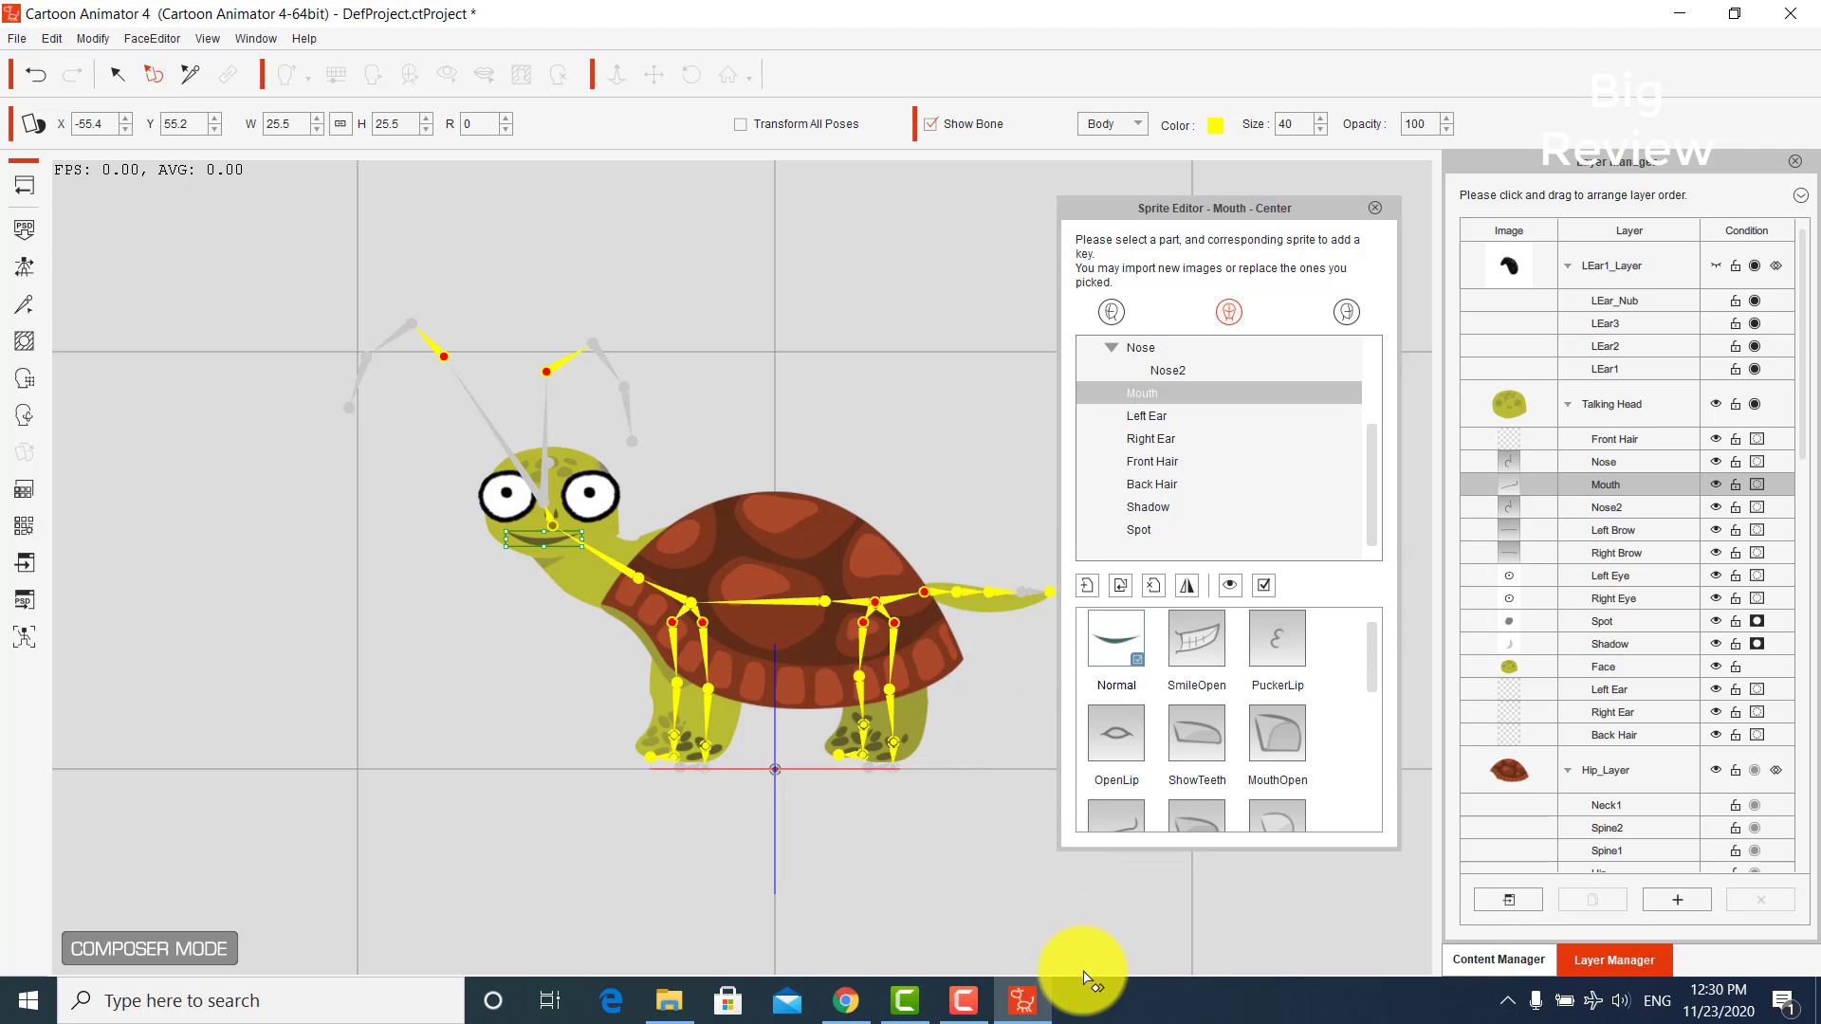
# - Replace the SmileOpen mouth sprite with the M1 image from the Turtle folder, scaled to 22.2 and placed at about X -54.5, Y 54.3
pyautogui.doubleClick(1221, 631)
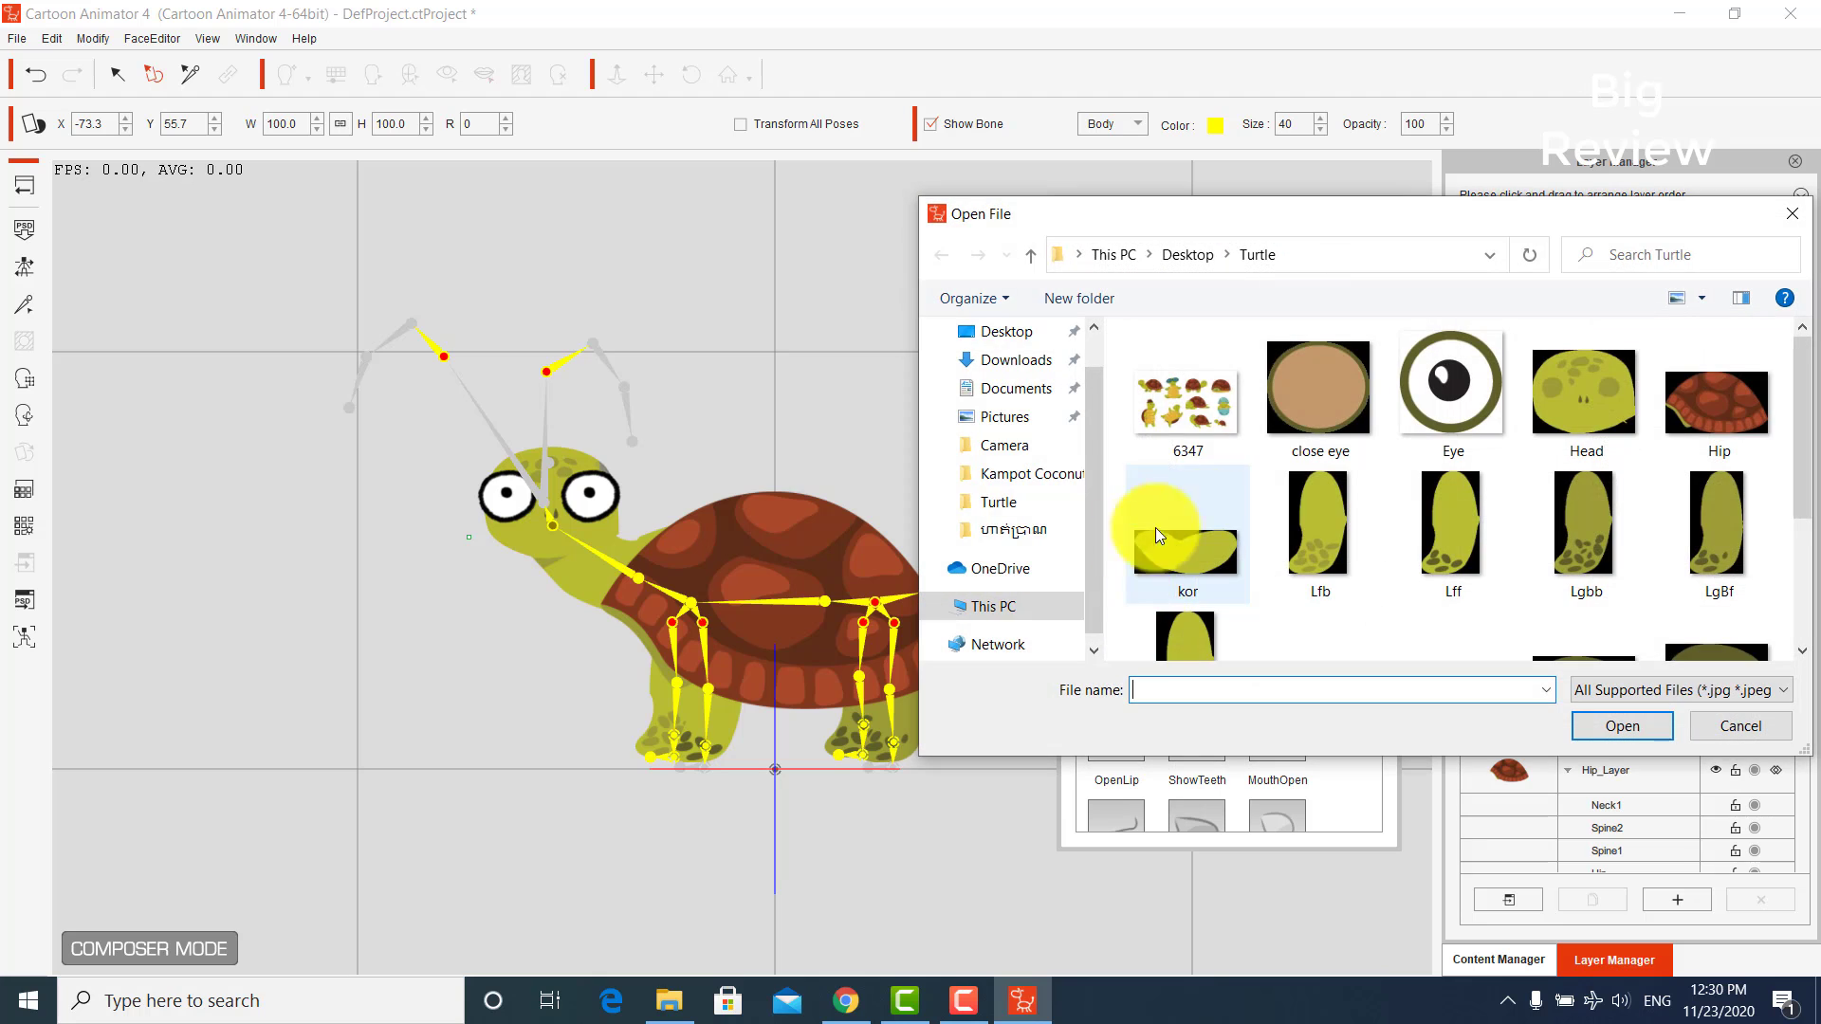
pyautogui.scroll(-3, 1327, 512)
pyautogui.doubleClick(1466, 469)
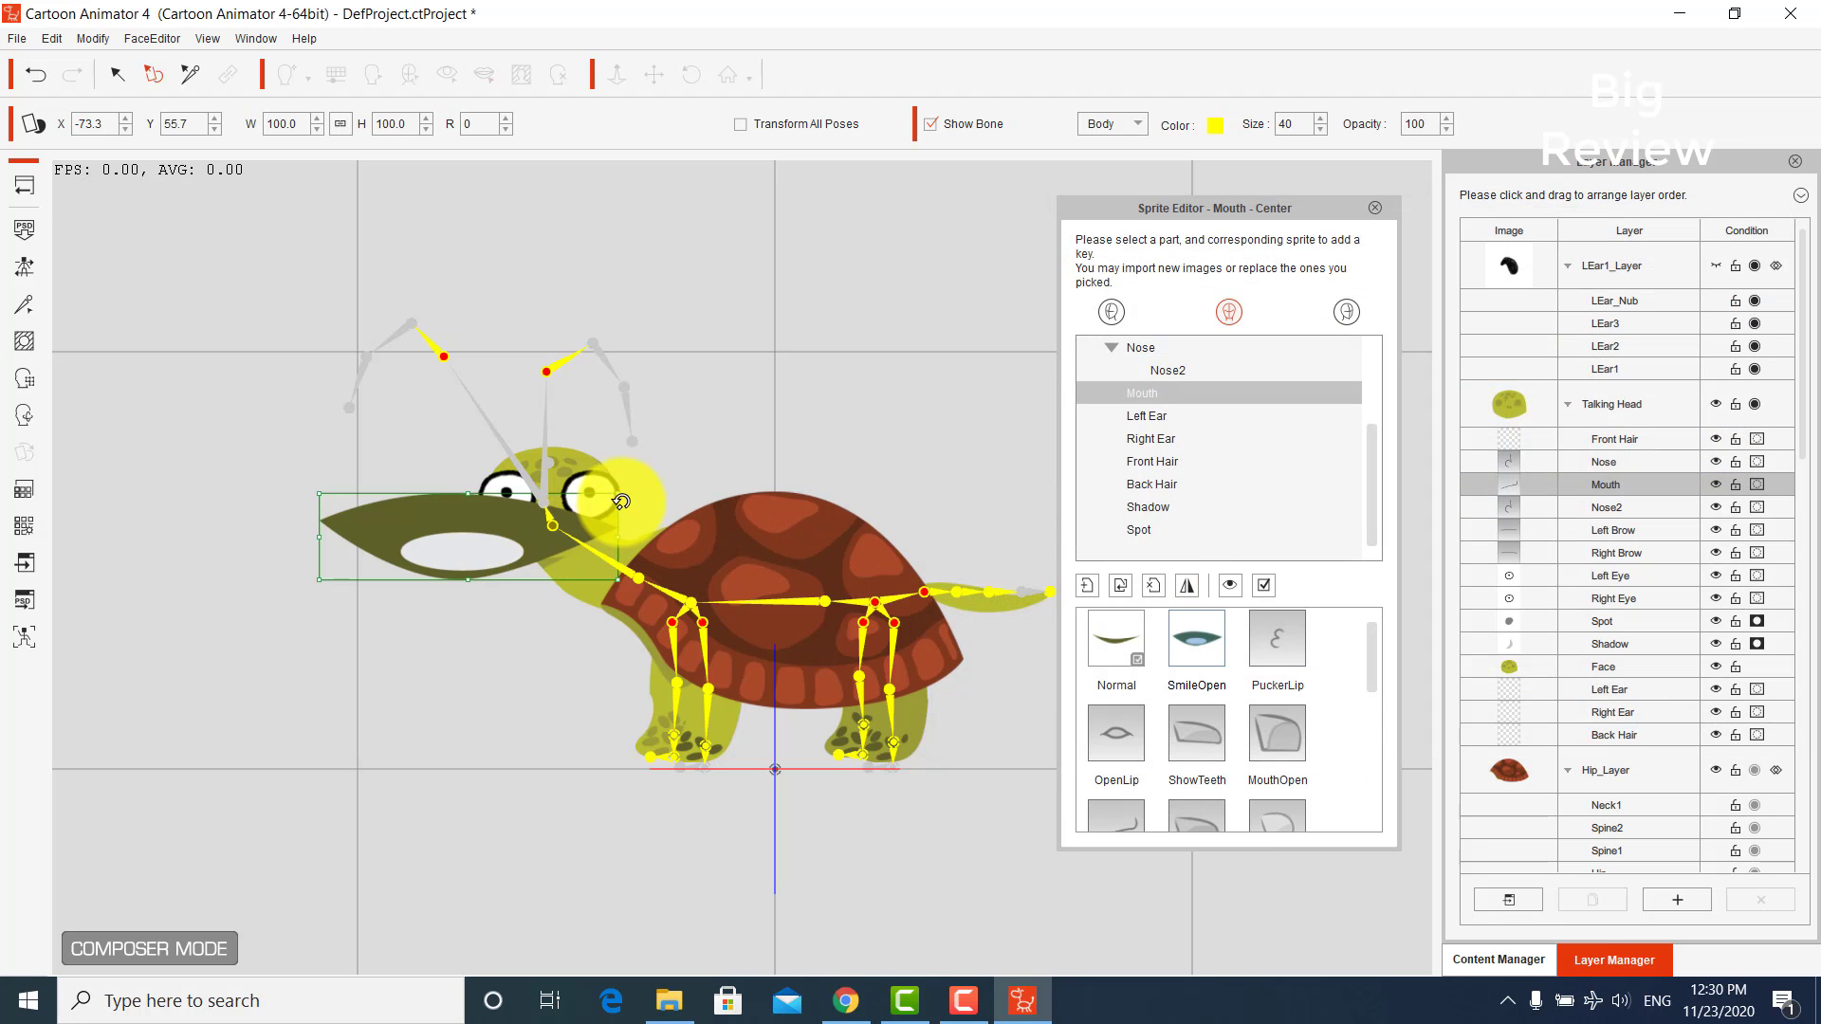
pyautogui.moveTo(620, 495); pyautogui.dragTo(575, 527)
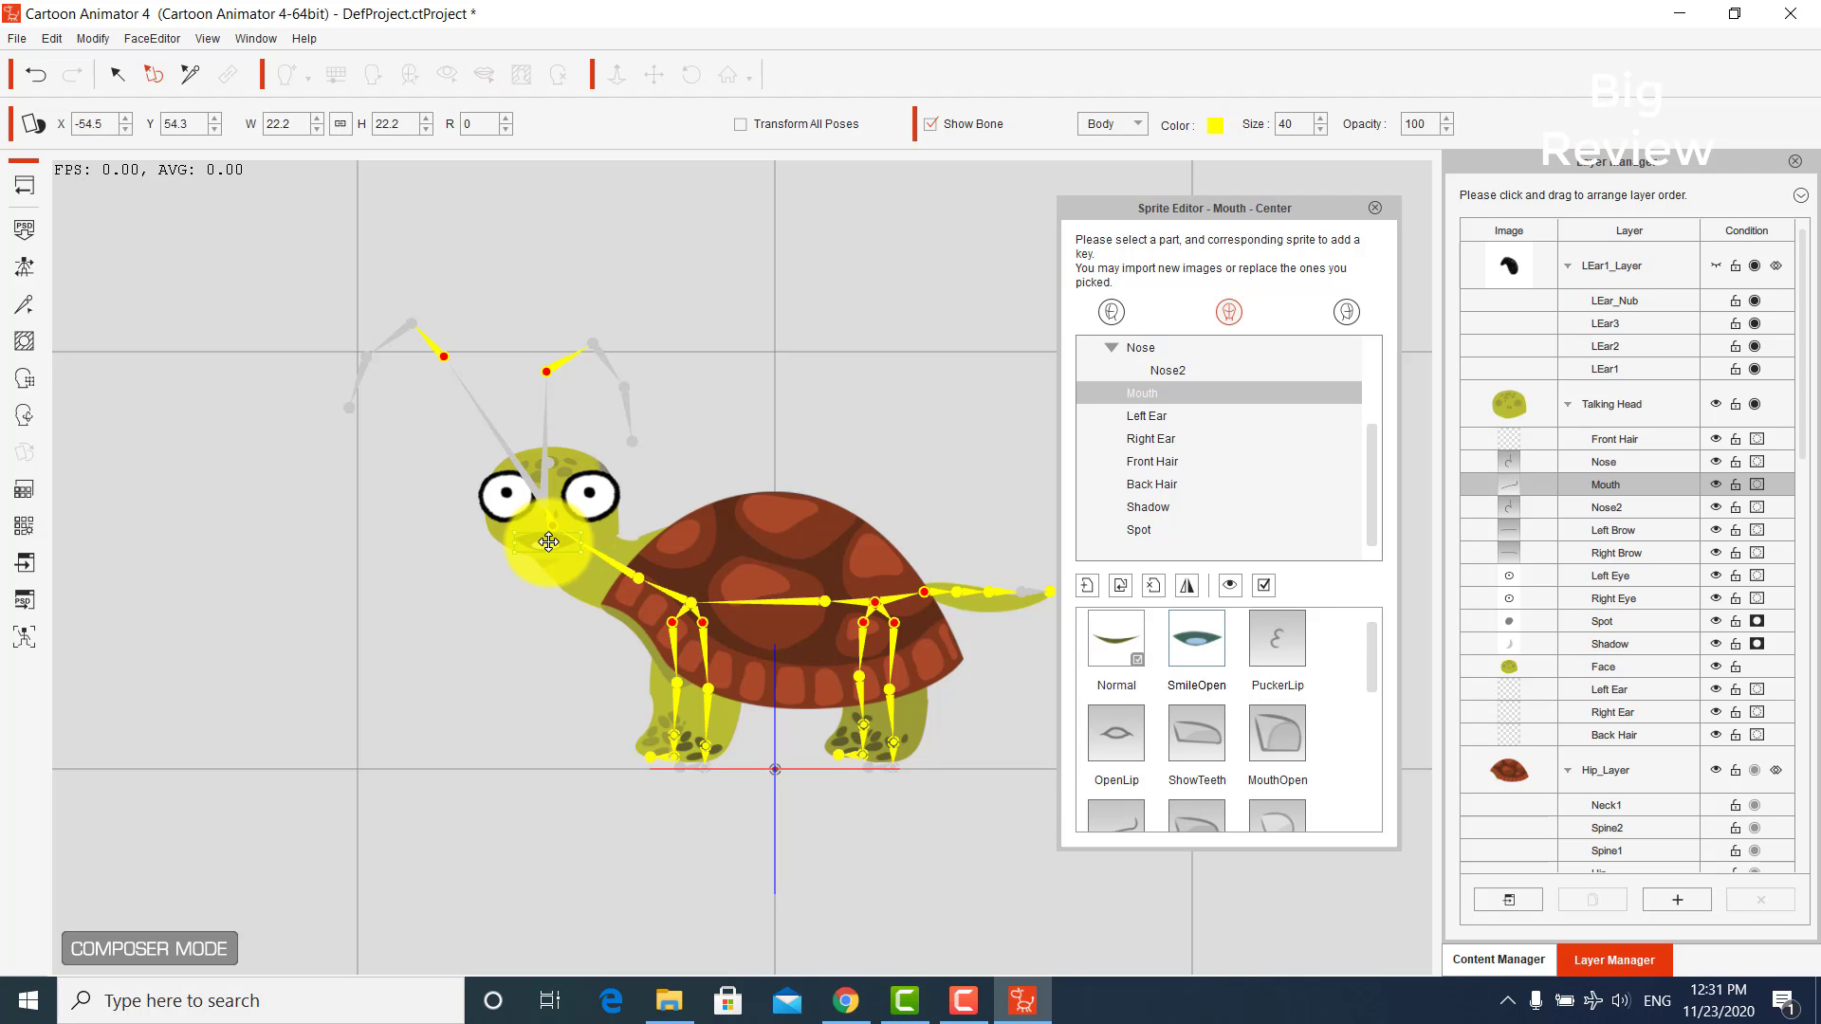
# - Replace the PuckerLip mouth sprite with the M2 image, scaled to 27.4 and placed at about X -54.0, Y 54.8
pyautogui.doubleClick(1282, 627)
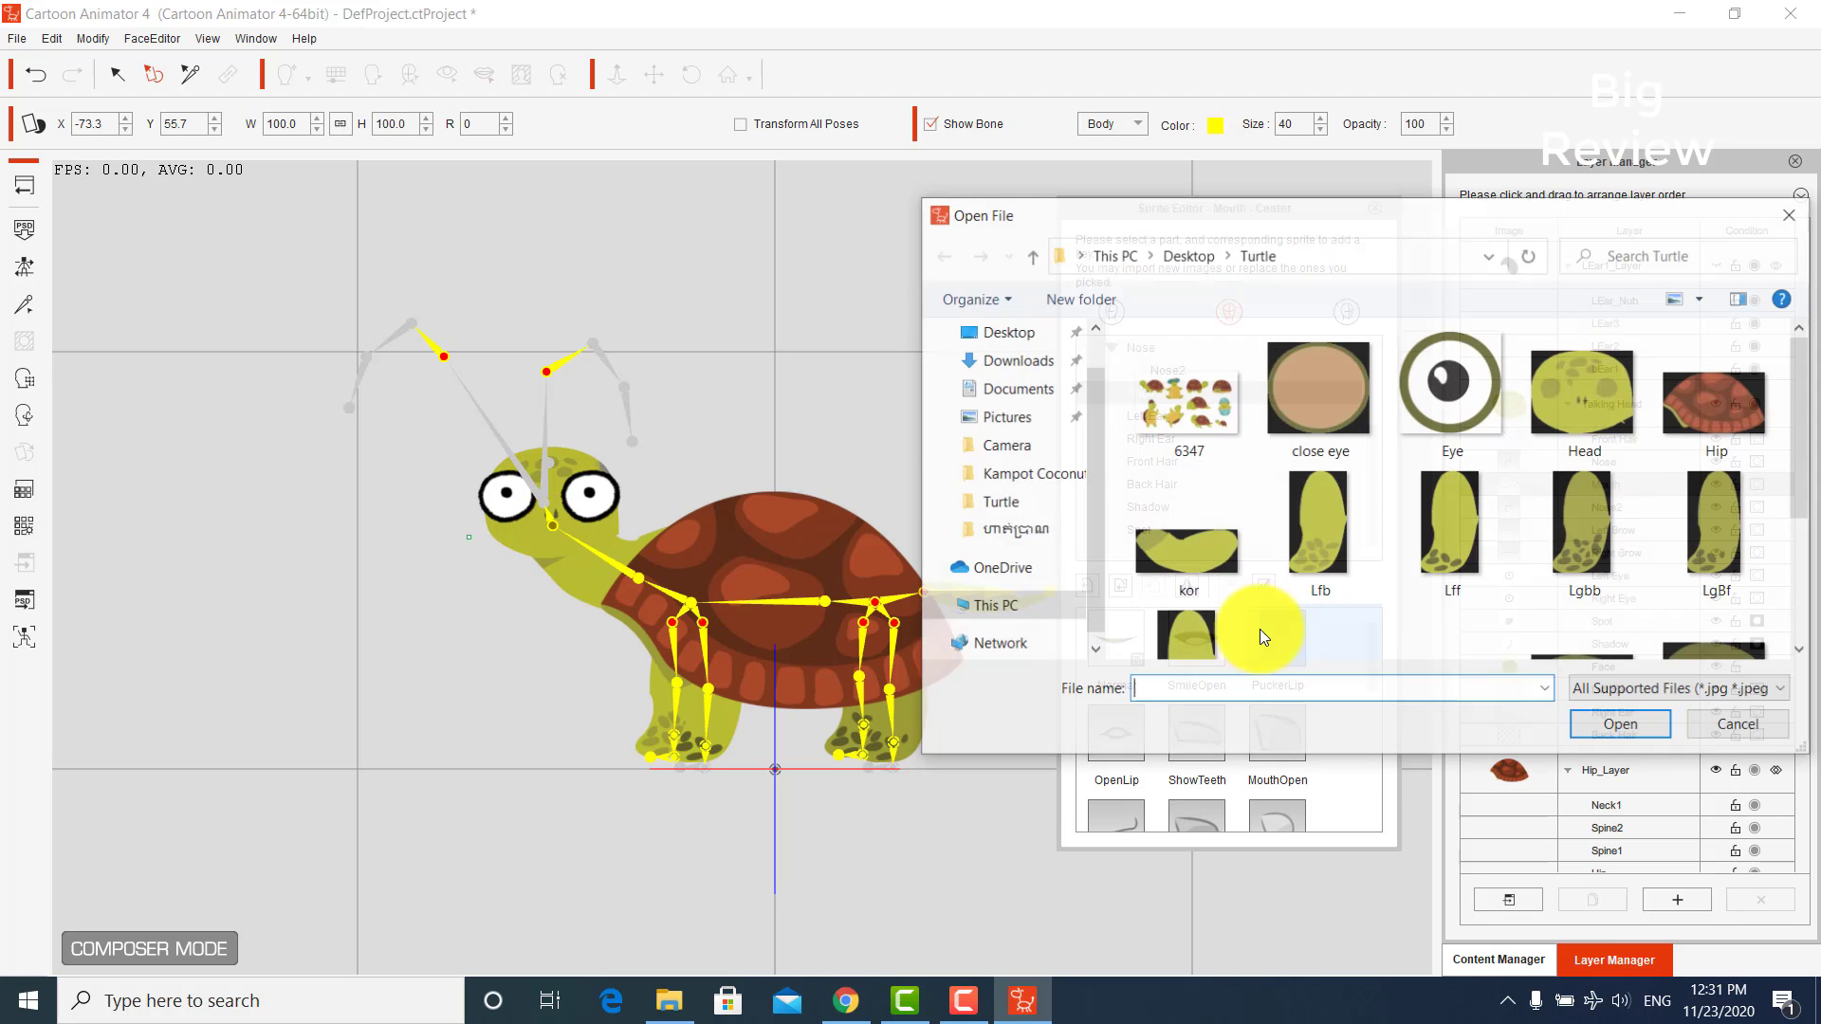
pyautogui.scroll(-3, 1409, 589)
pyautogui.click(1559, 469)
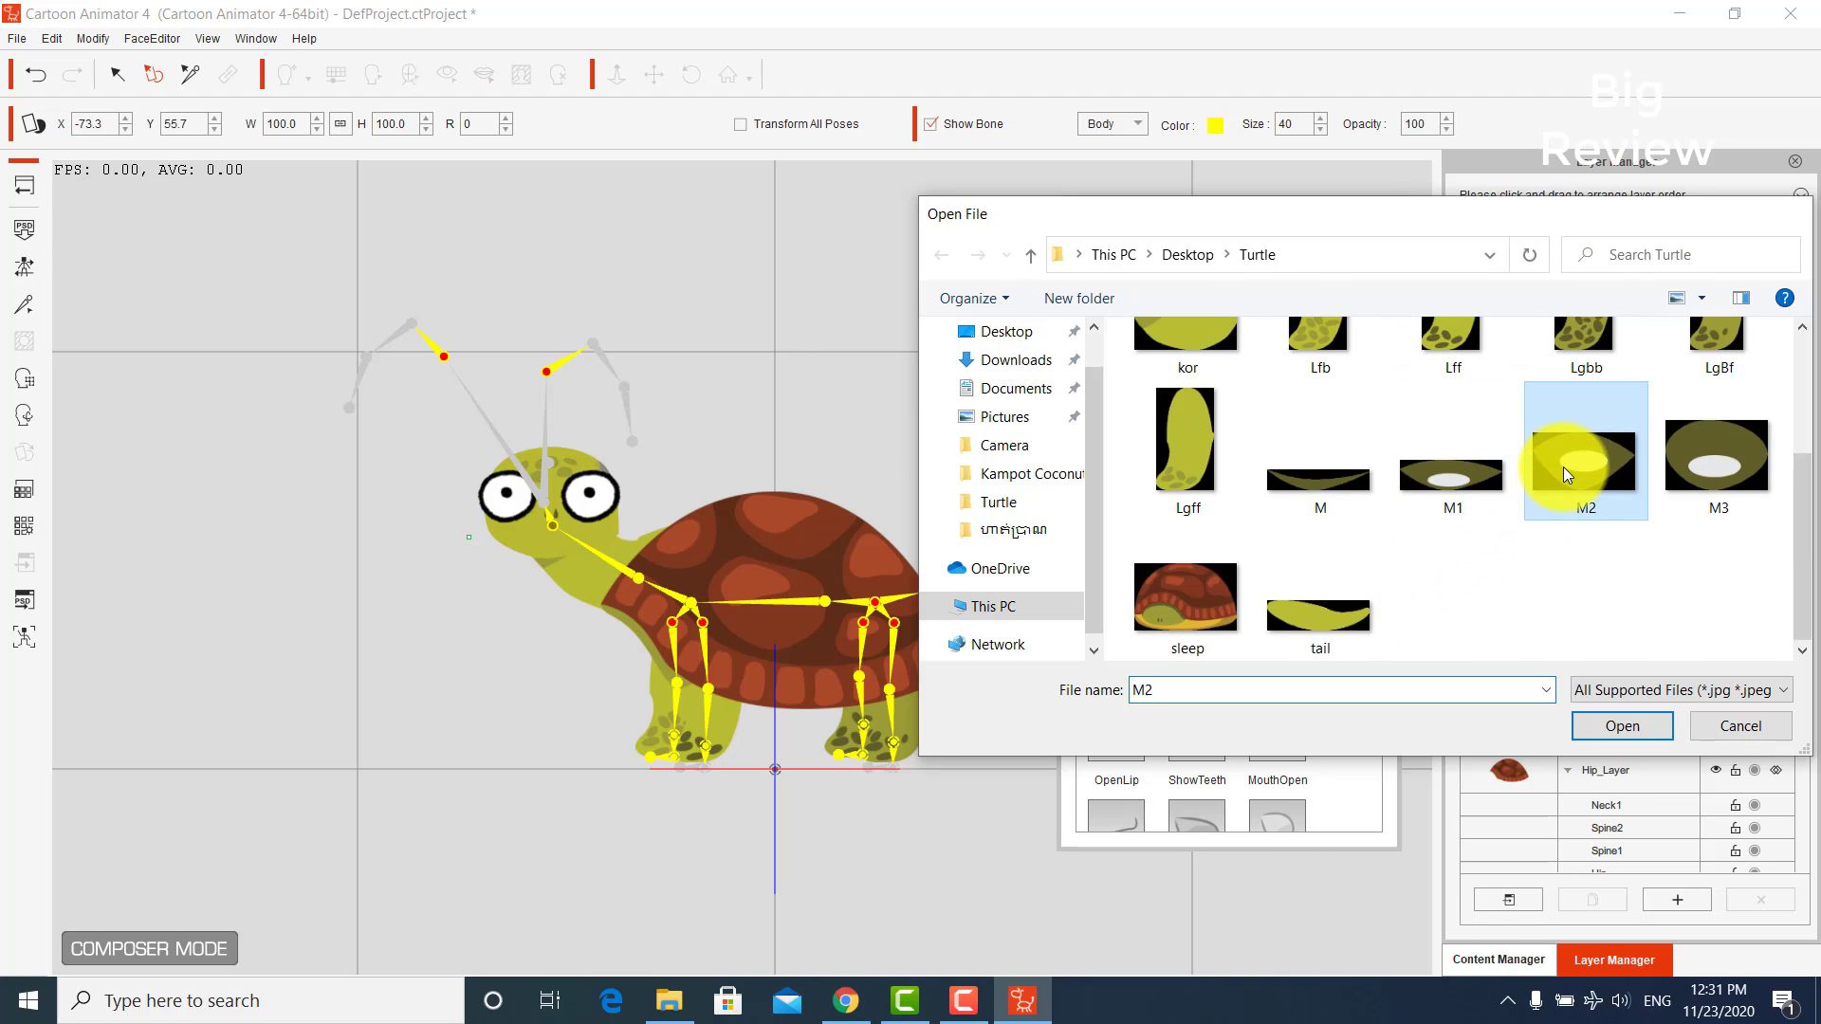
pyautogui.doubleClick(1563, 466)
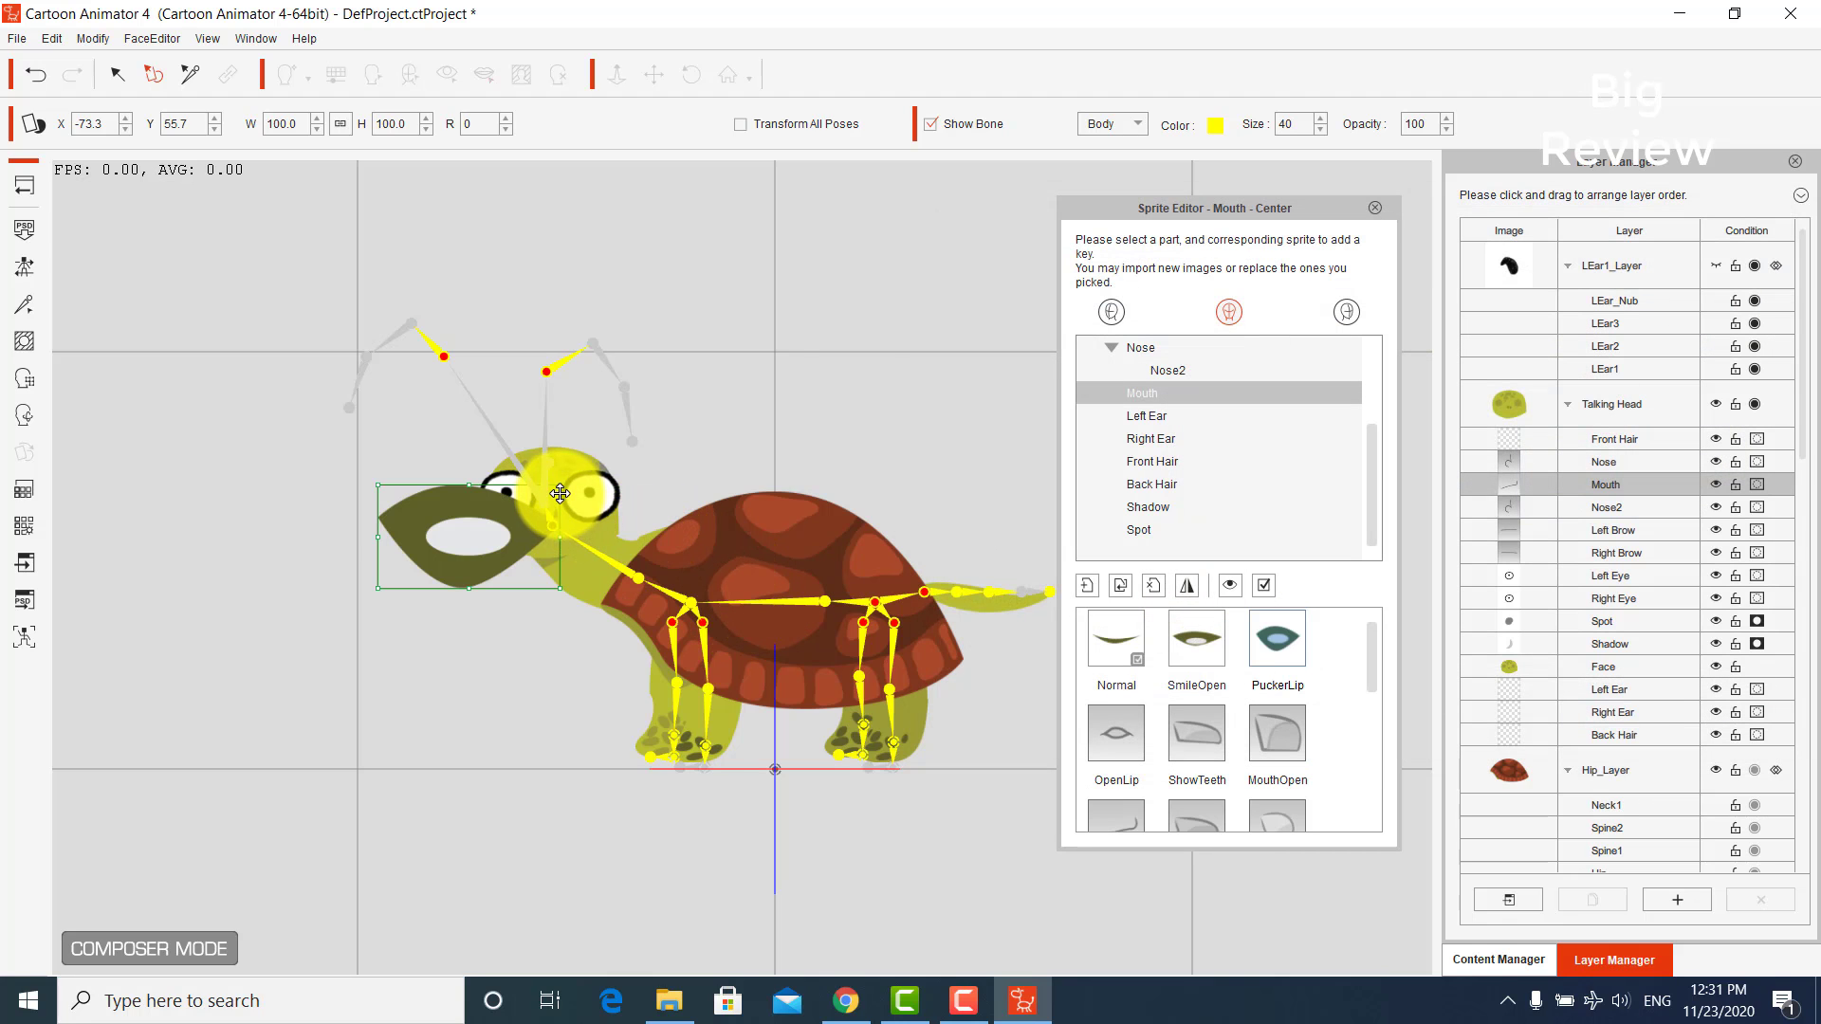
pyautogui.moveTo(537, 495); pyautogui.dragTo(548, 542)
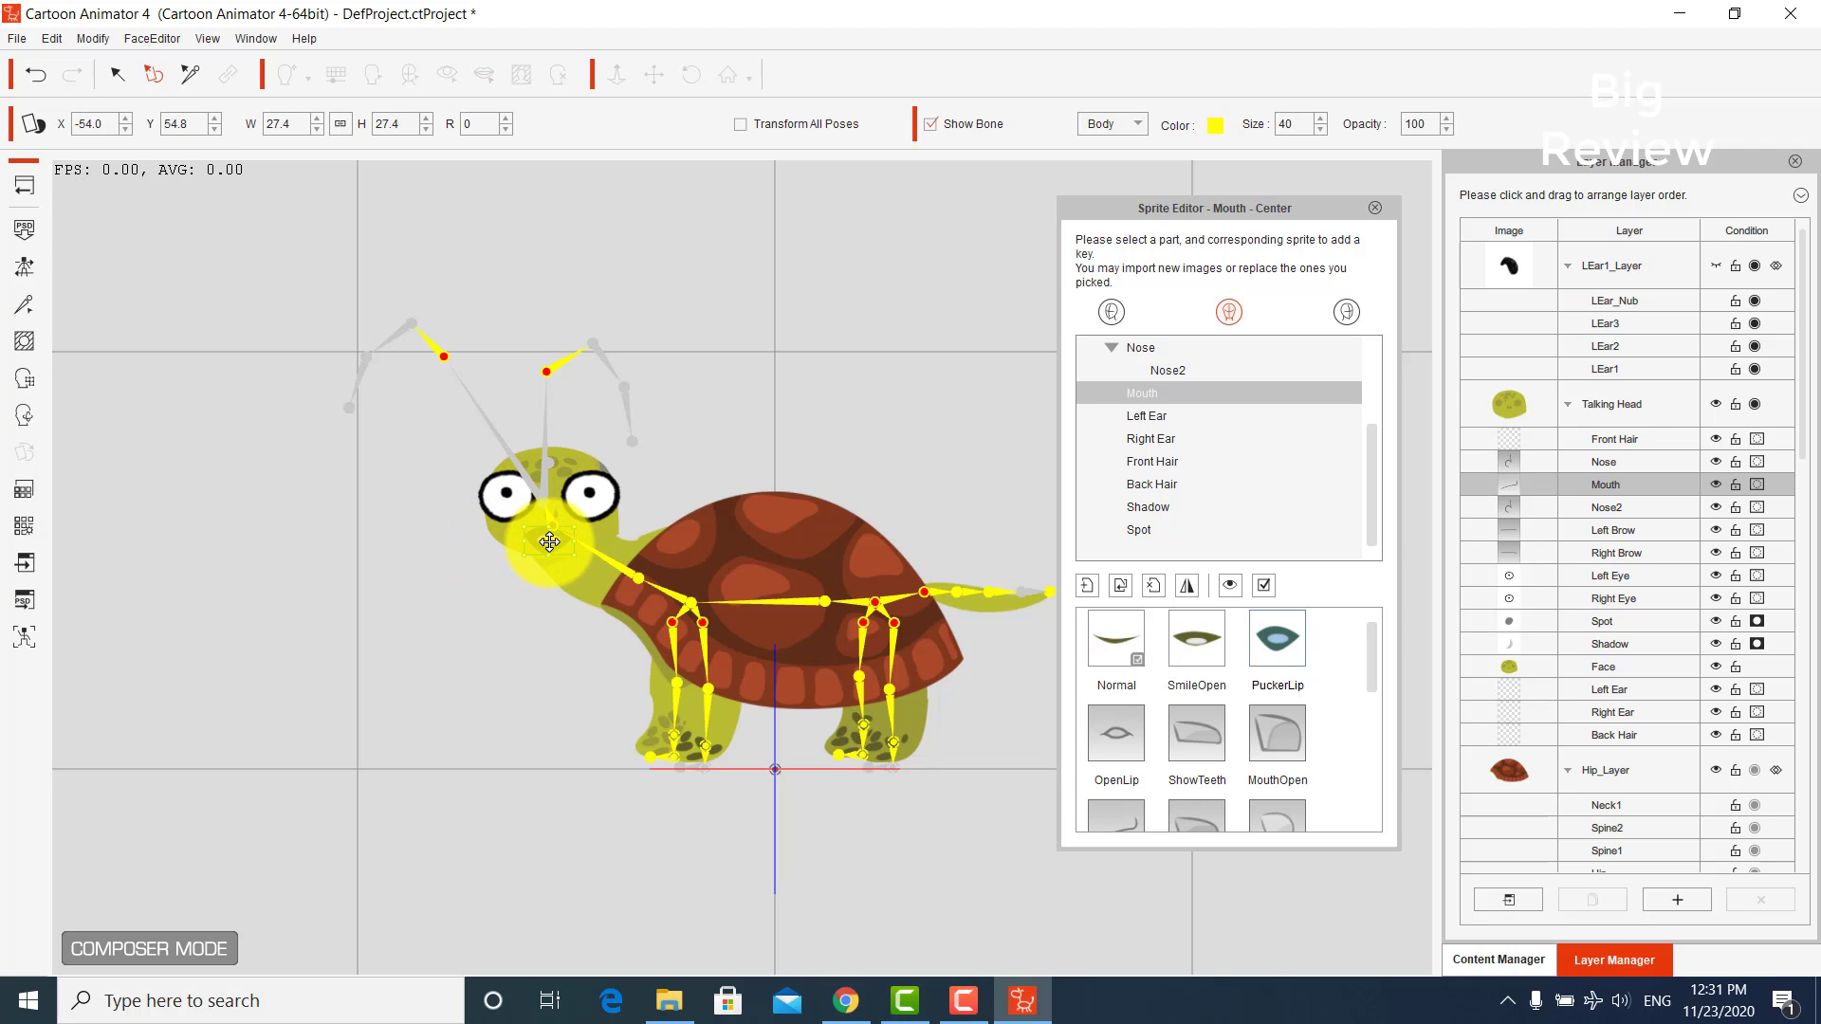
# - Replace the OpenLip mouth sprite with the M3 image, scaled to 22.9 and placed at about X -53.3, Y 54.8
pyautogui.click(1142, 729)
pyautogui.click(1153, 585)
pyautogui.scroll(-3, 1381, 607)
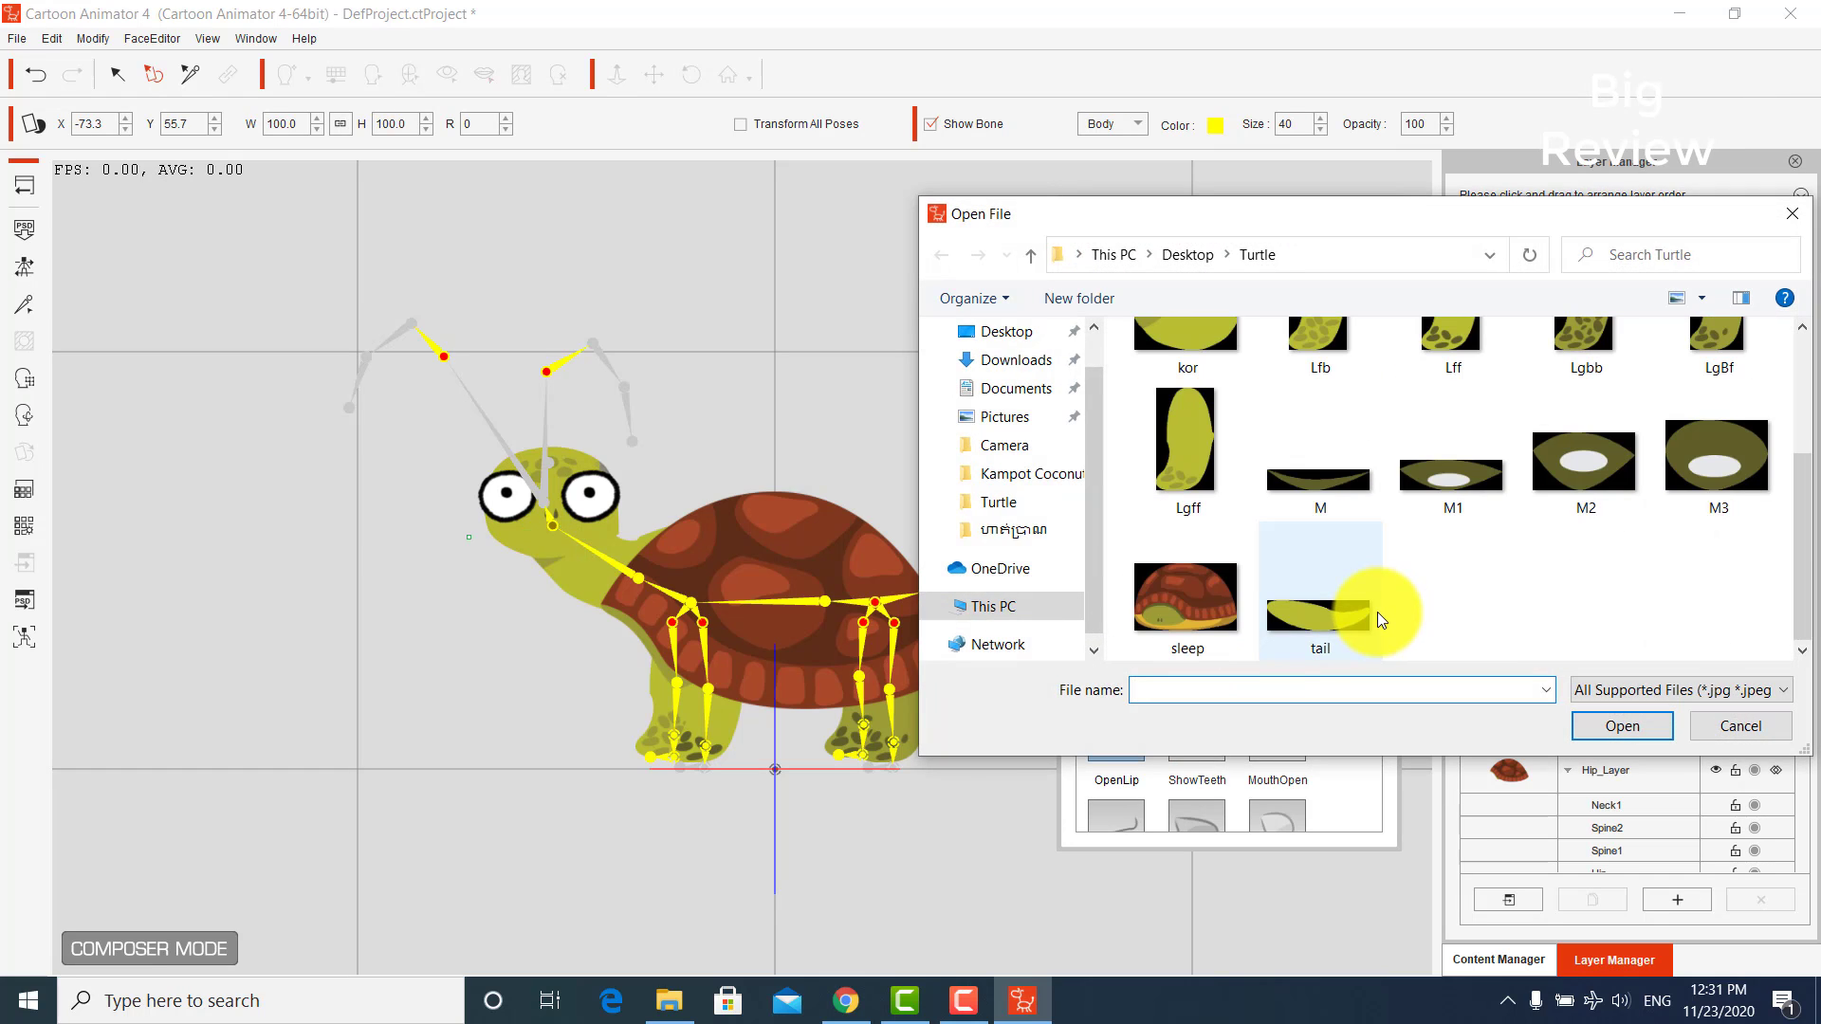
pyautogui.doubleClick(1703, 461)
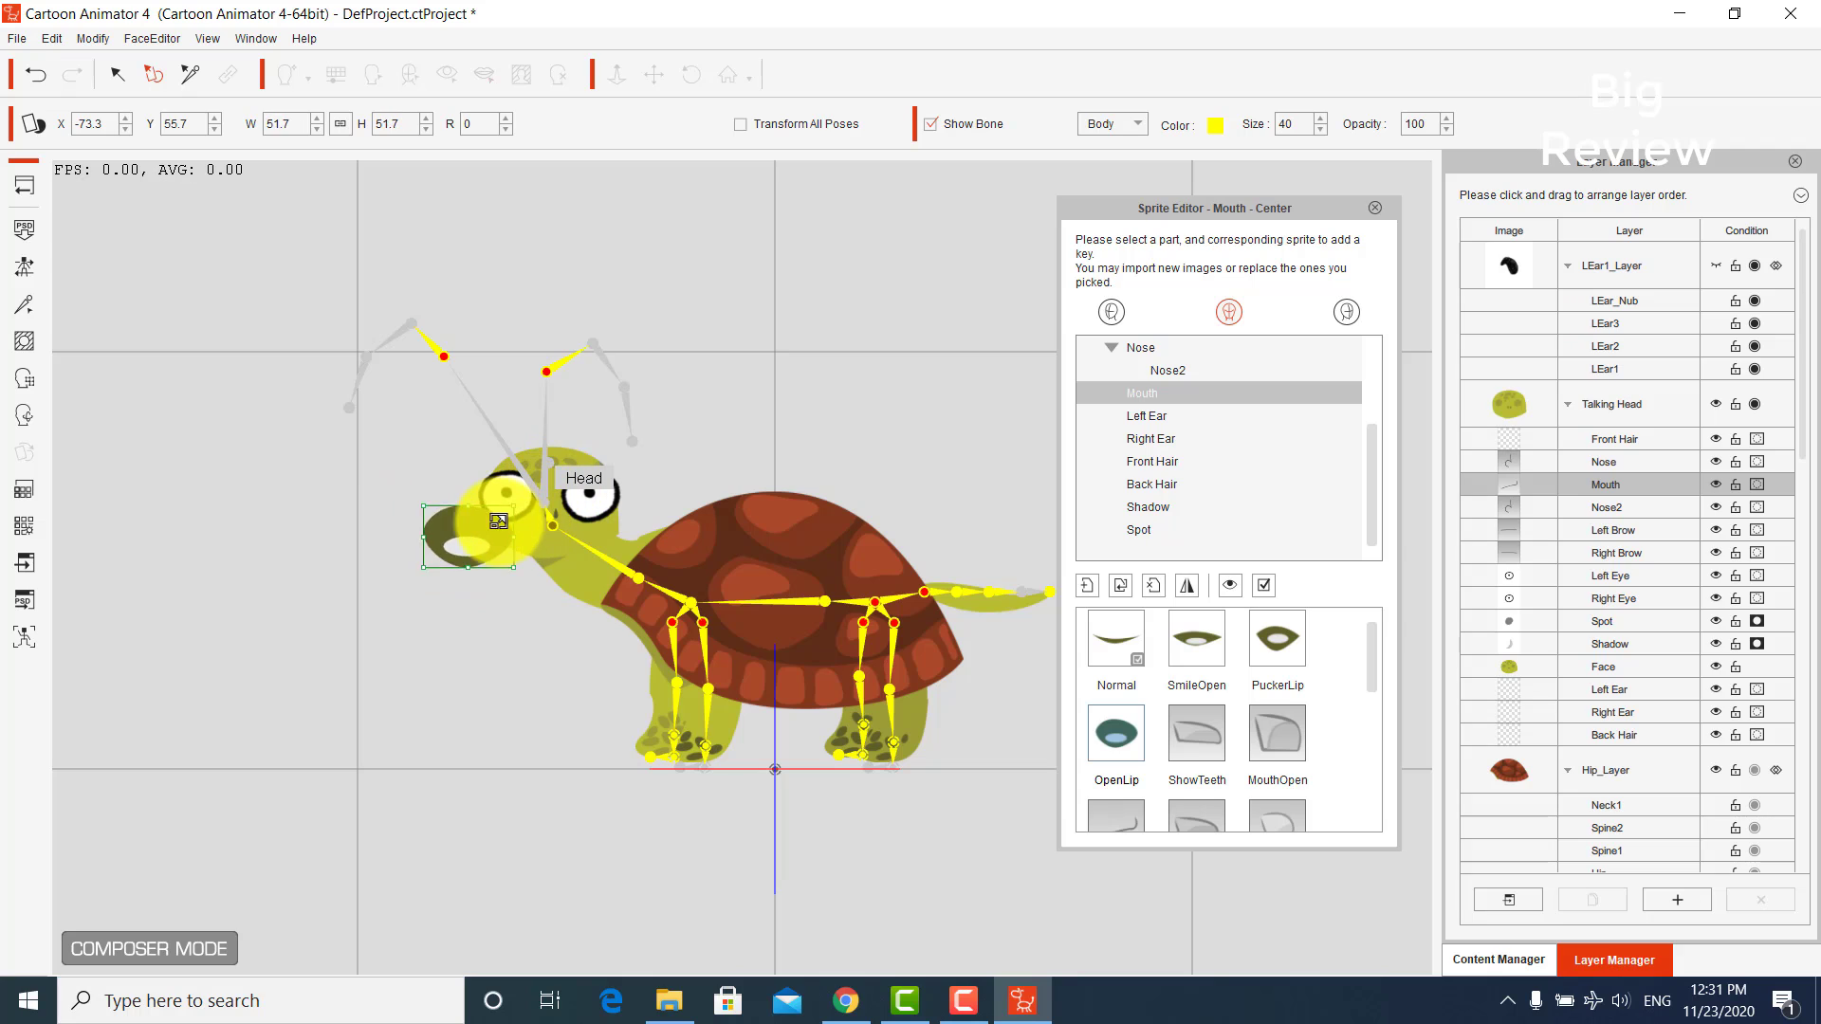
pyautogui.moveTo(513, 506); pyautogui.dragTo(558, 542)
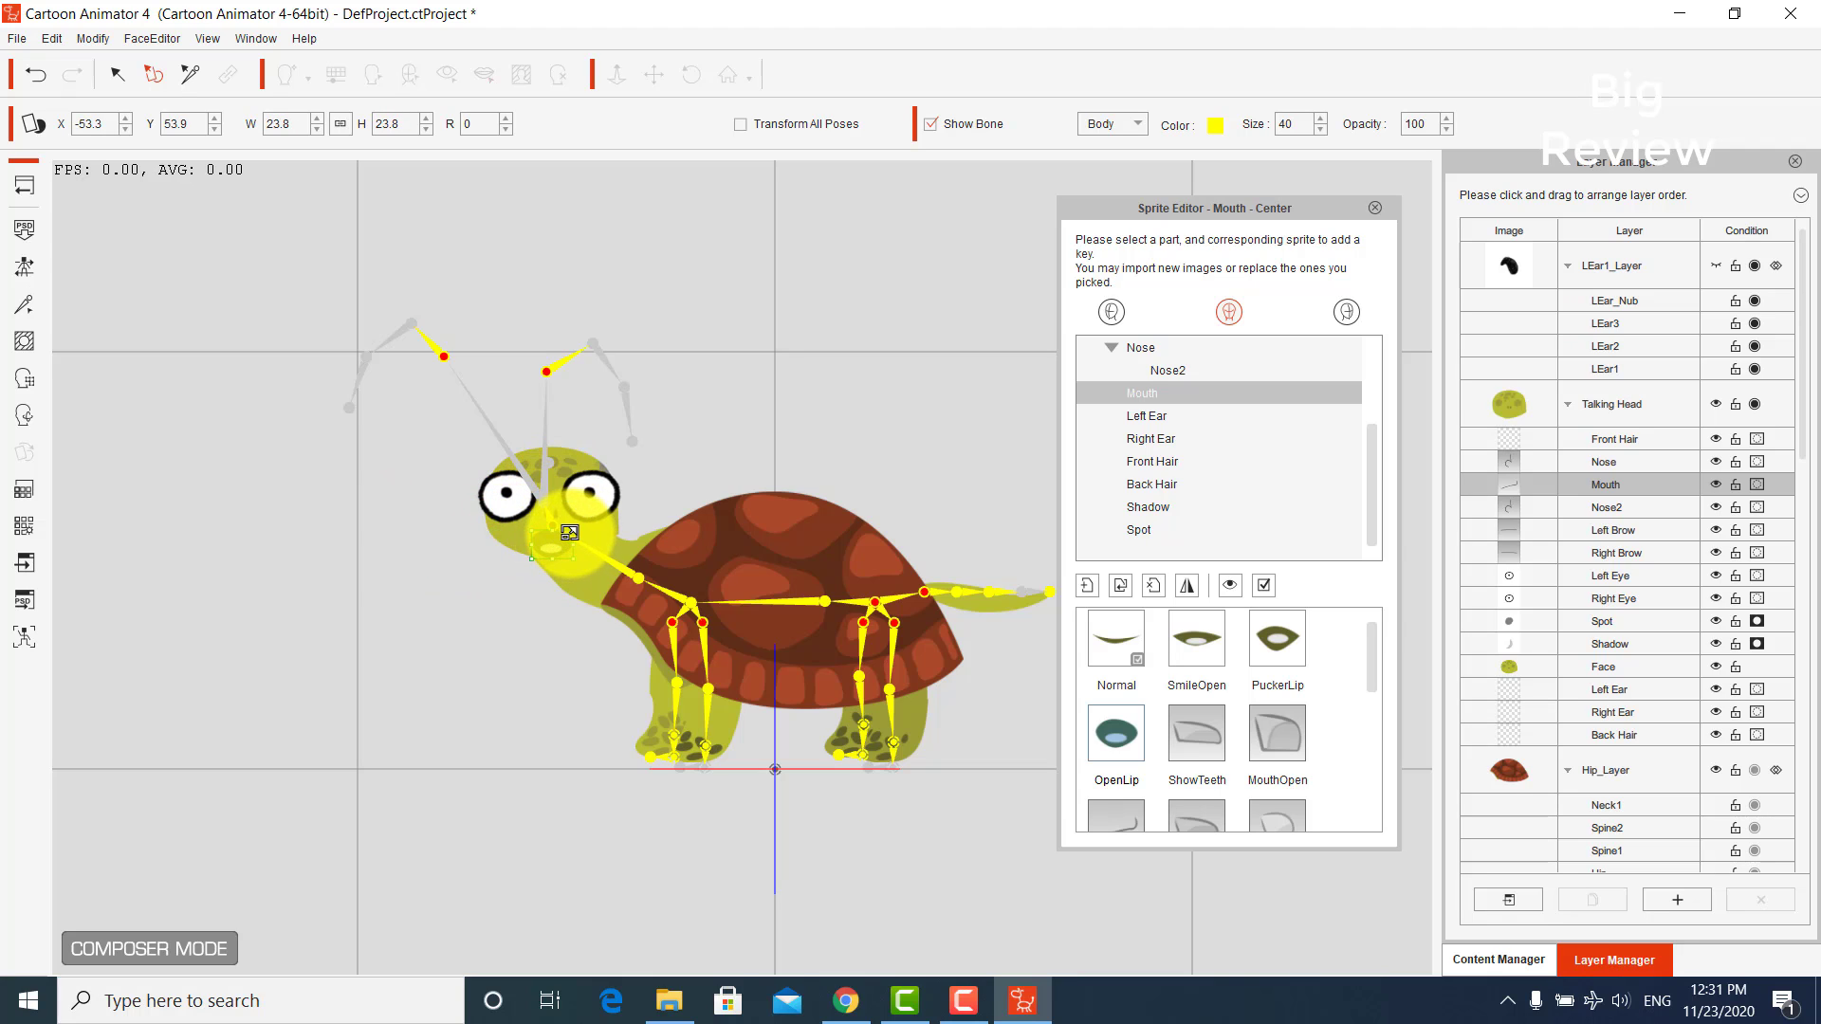
pyautogui.click(574, 548)
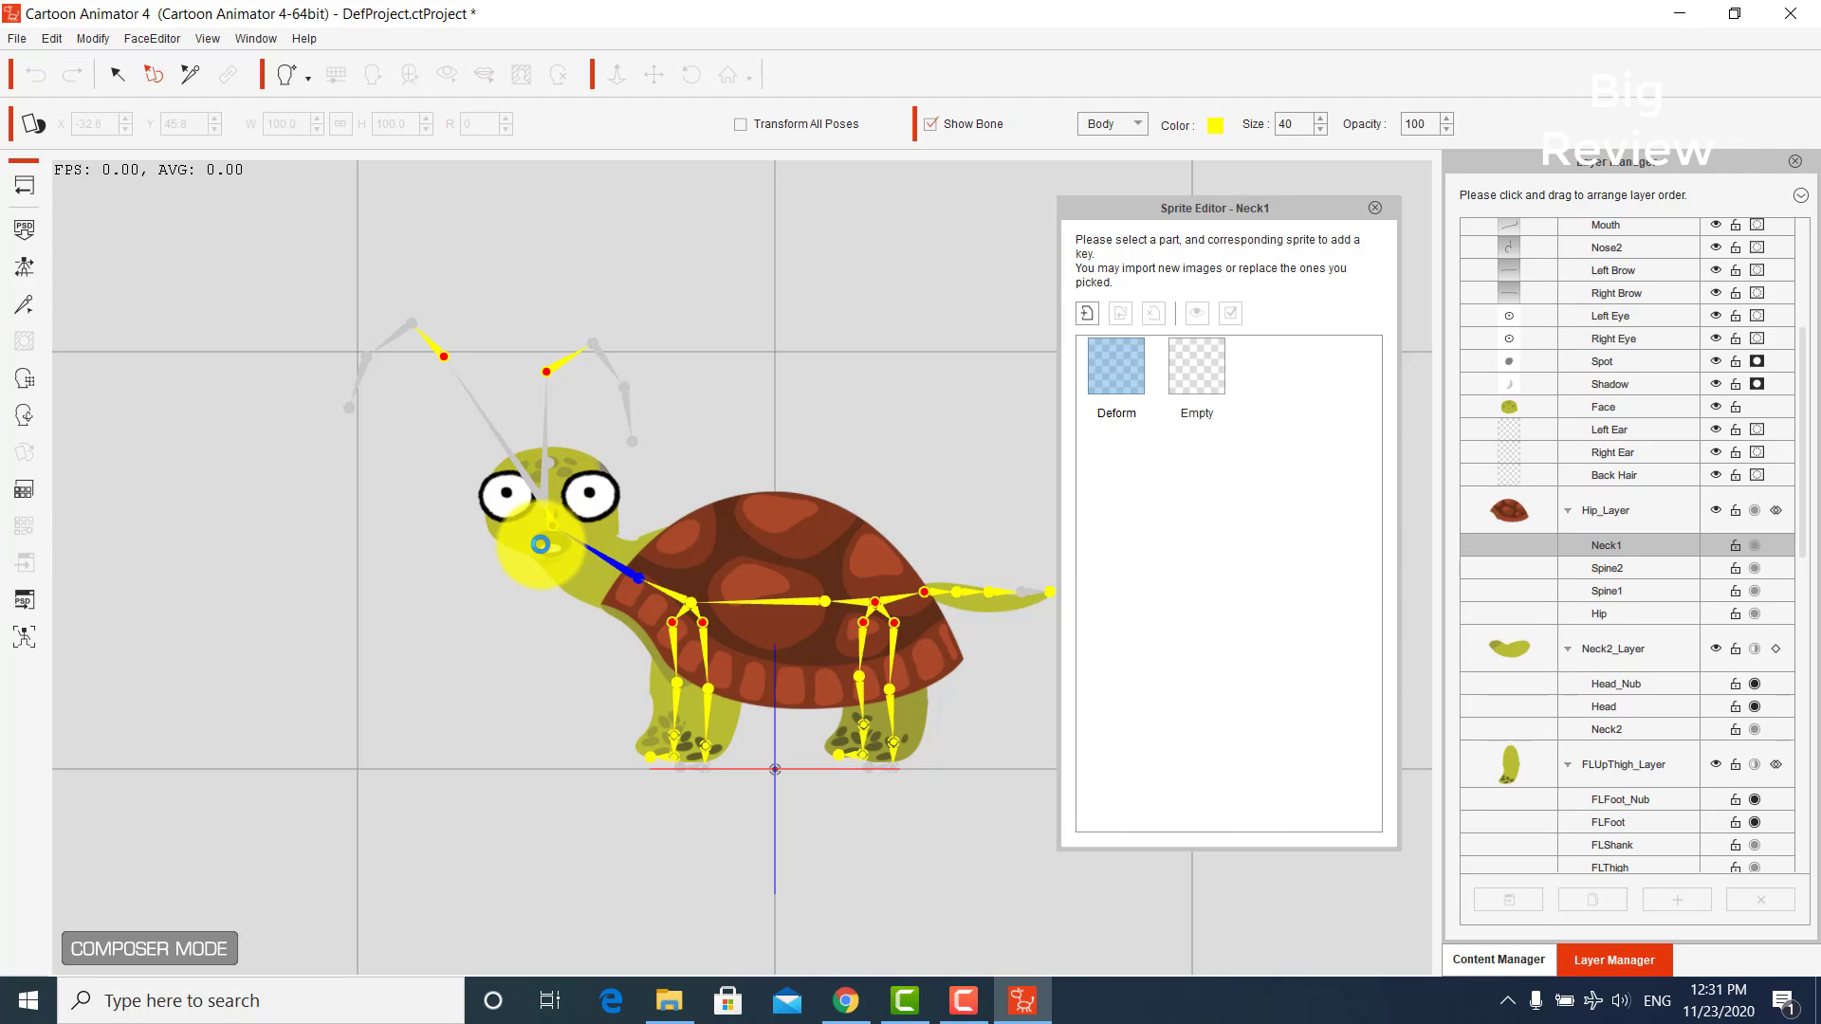
pyautogui.click(551, 546)
pyautogui.click(551, 541)
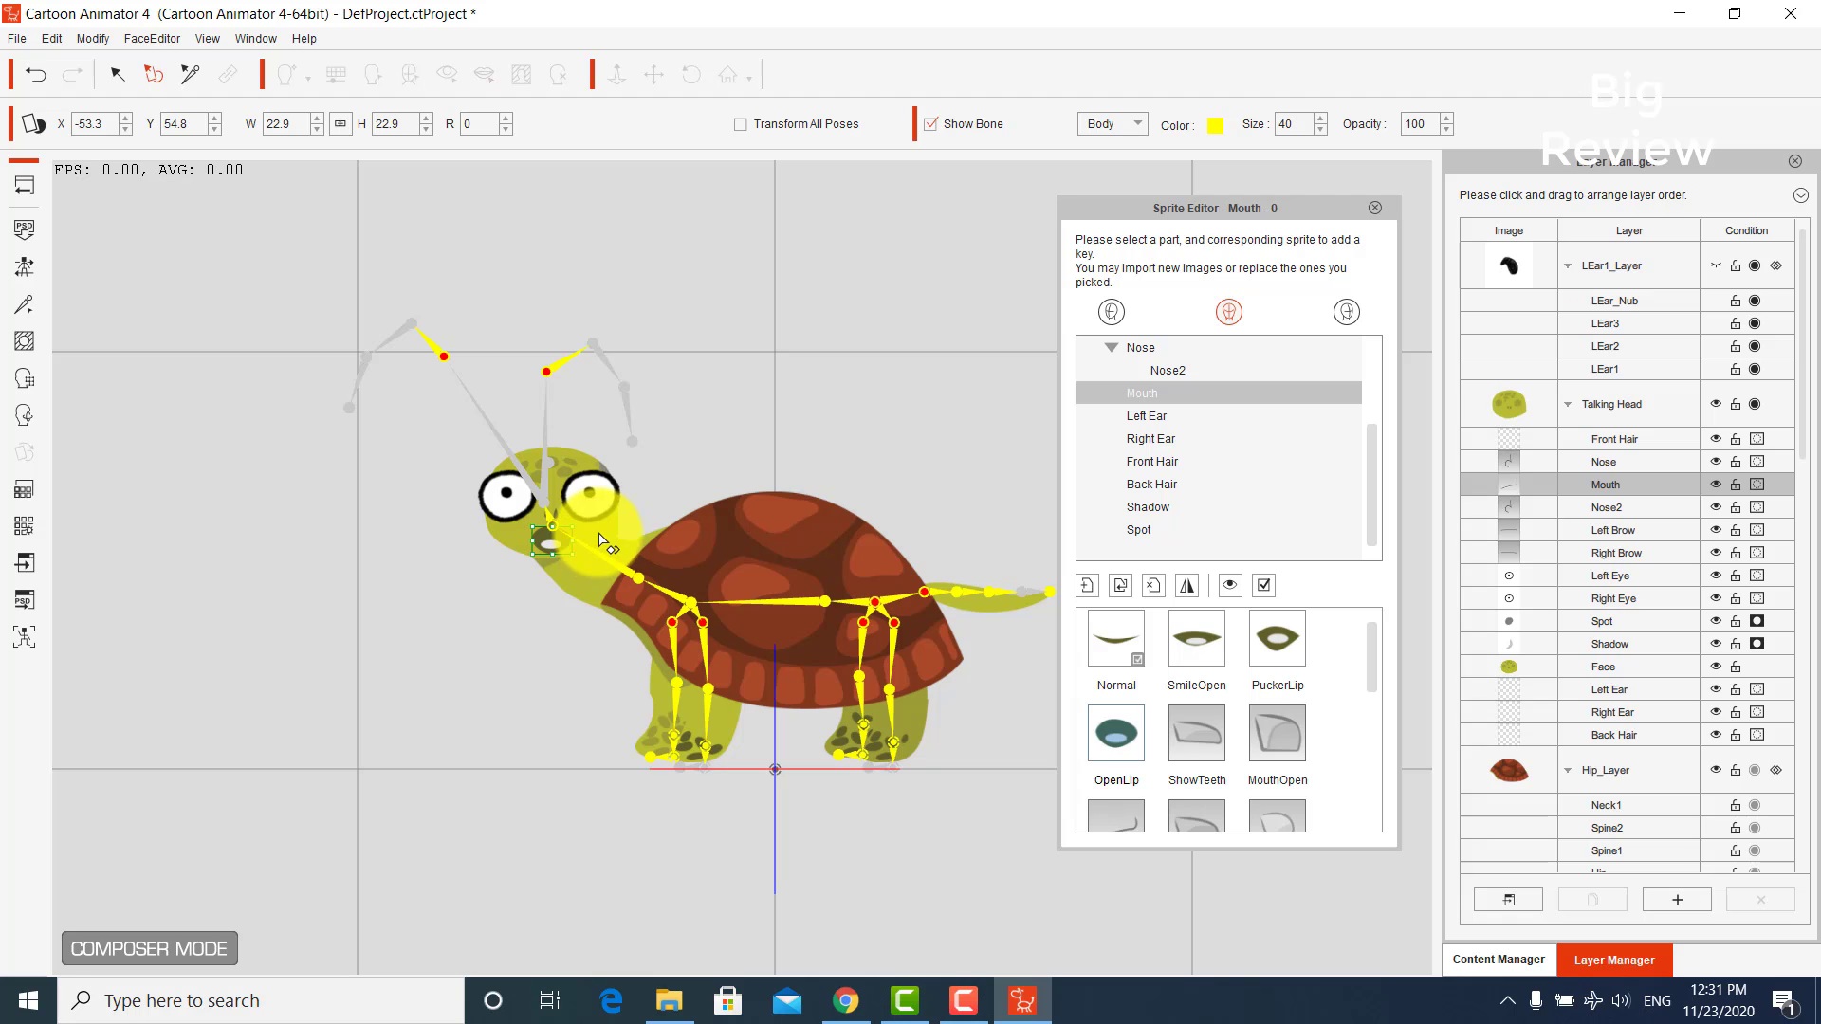
pyautogui.click(1141, 715)
# - Replace the ShowTeeth mouth sprite with the M image, scaled to about 34.8 and placed at about X -54.2, Y 55.2
pyautogui.moveTo(1379, 656); pyautogui.dragTo(1371, 666)
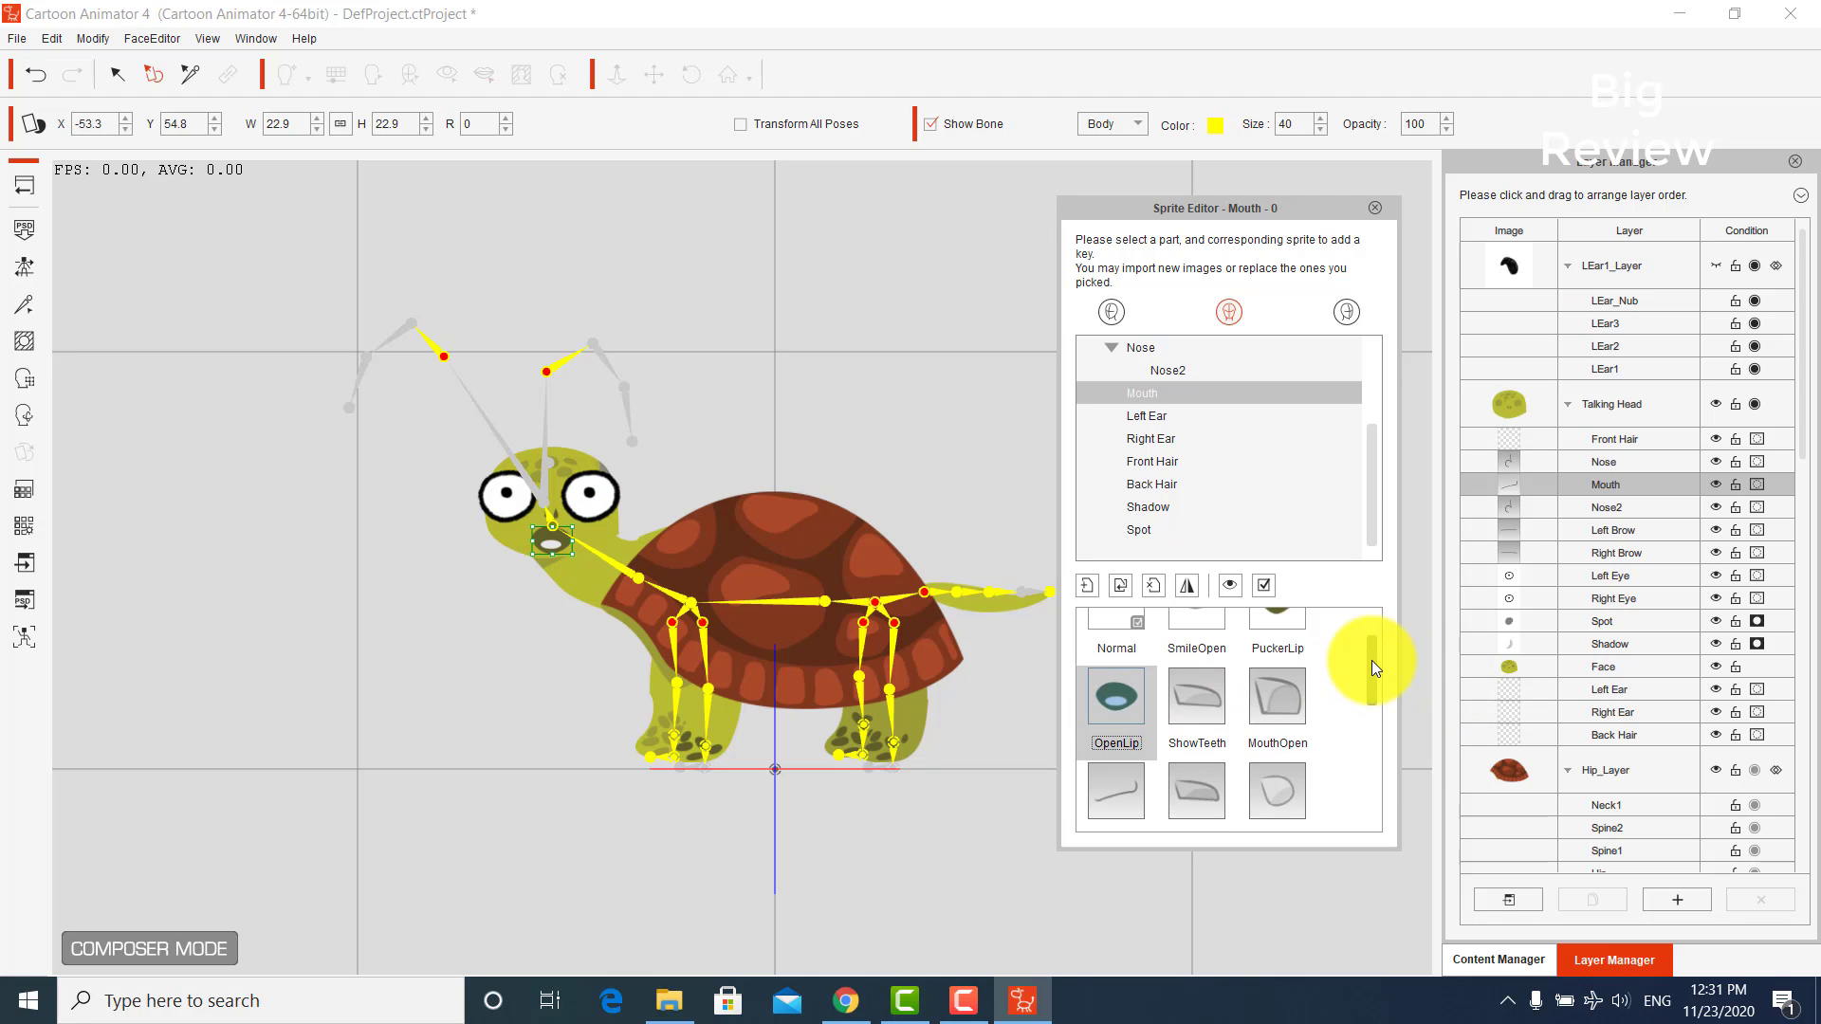
pyautogui.doubleClick(1202, 718)
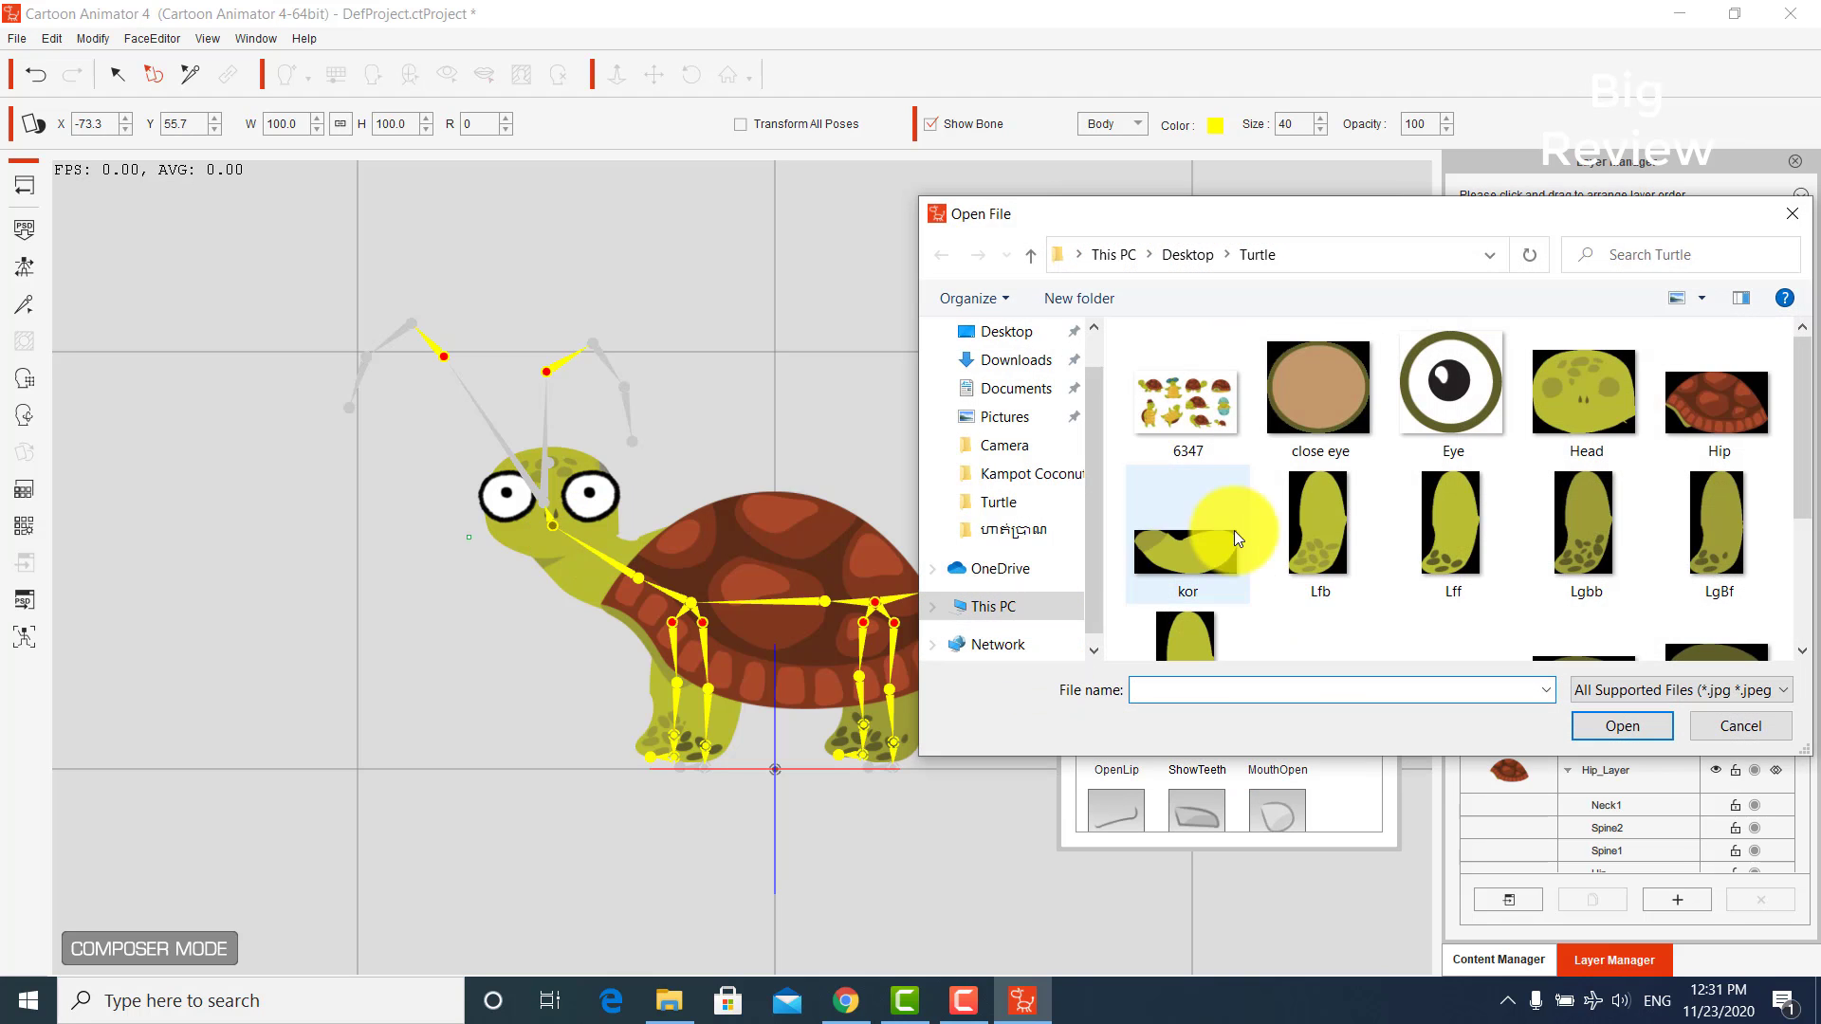
pyautogui.scroll(-2, 1387, 540)
pyautogui.doubleClick(1323, 484)
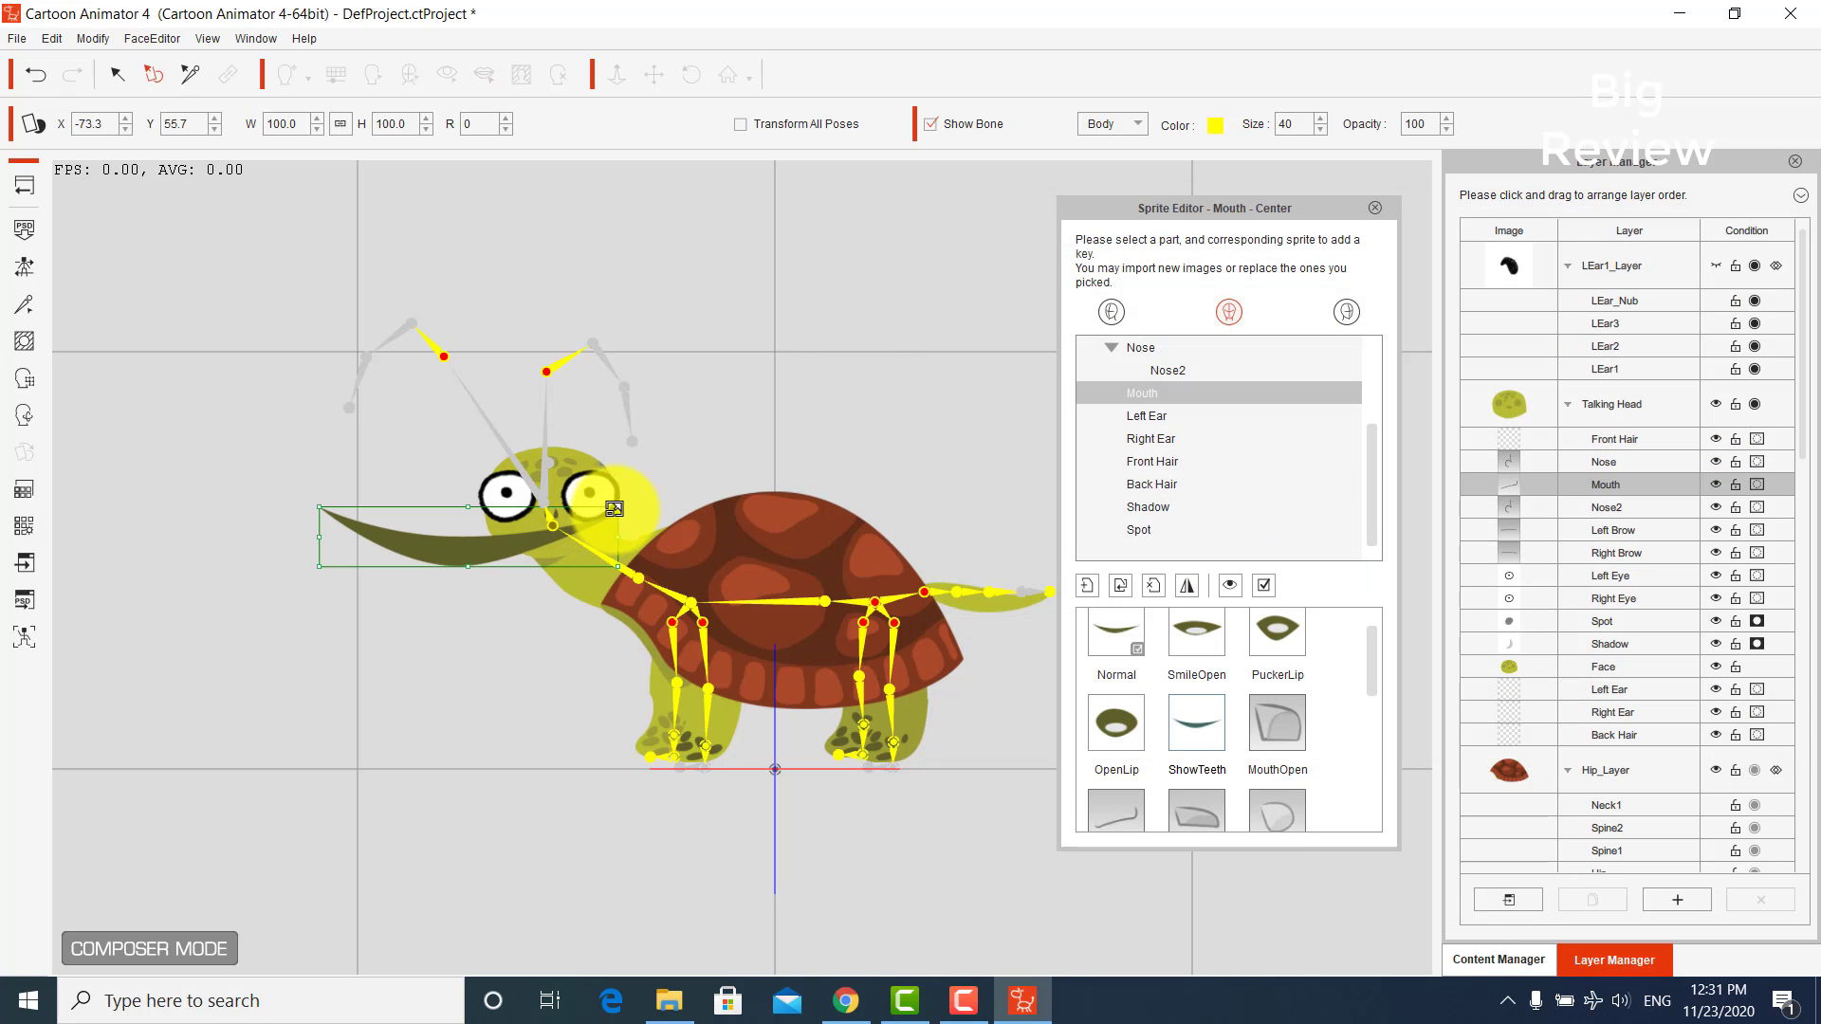
pyautogui.moveTo(614, 508); pyautogui.dragTo(566, 538)
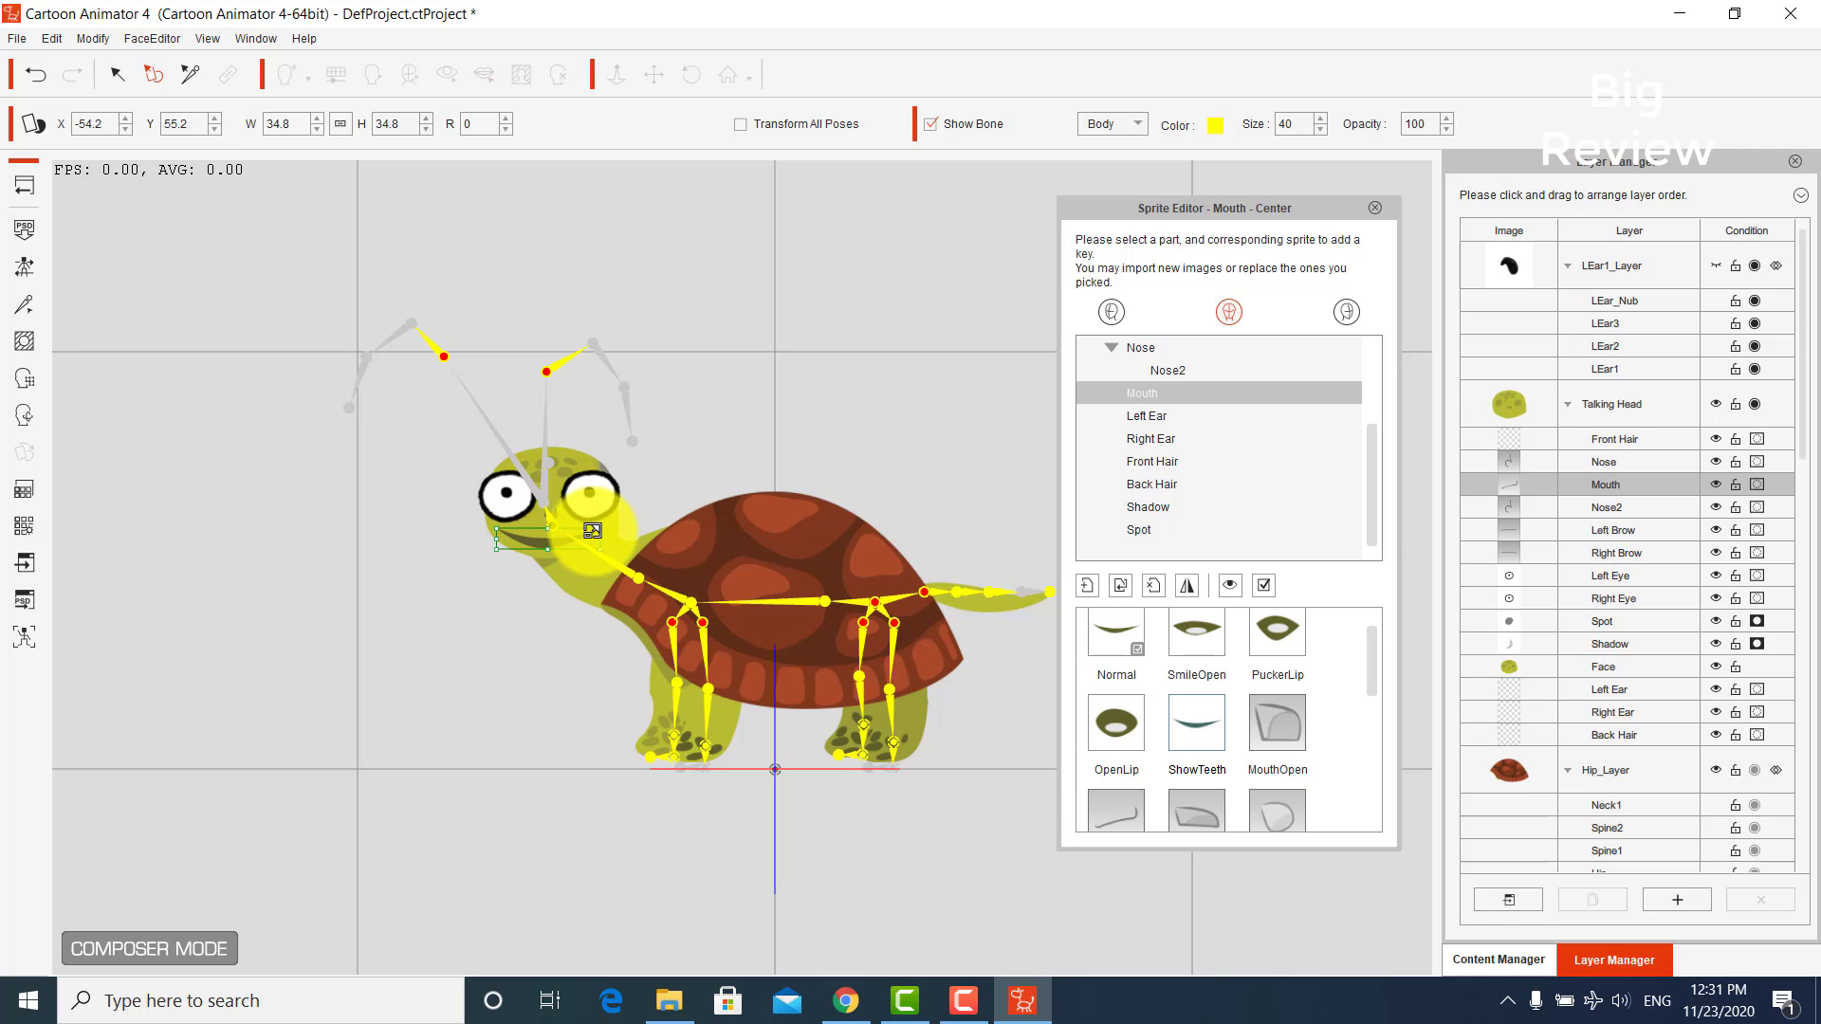
# - Replace the MouthOpen sprite with the M3 image, scaled to 26.2 and placed at about X -54.5, Y 55.2
pyautogui.click(1264, 721)
pyautogui.doubleClick(1191, 657)
pyautogui.scroll(-2, 1347, 580)
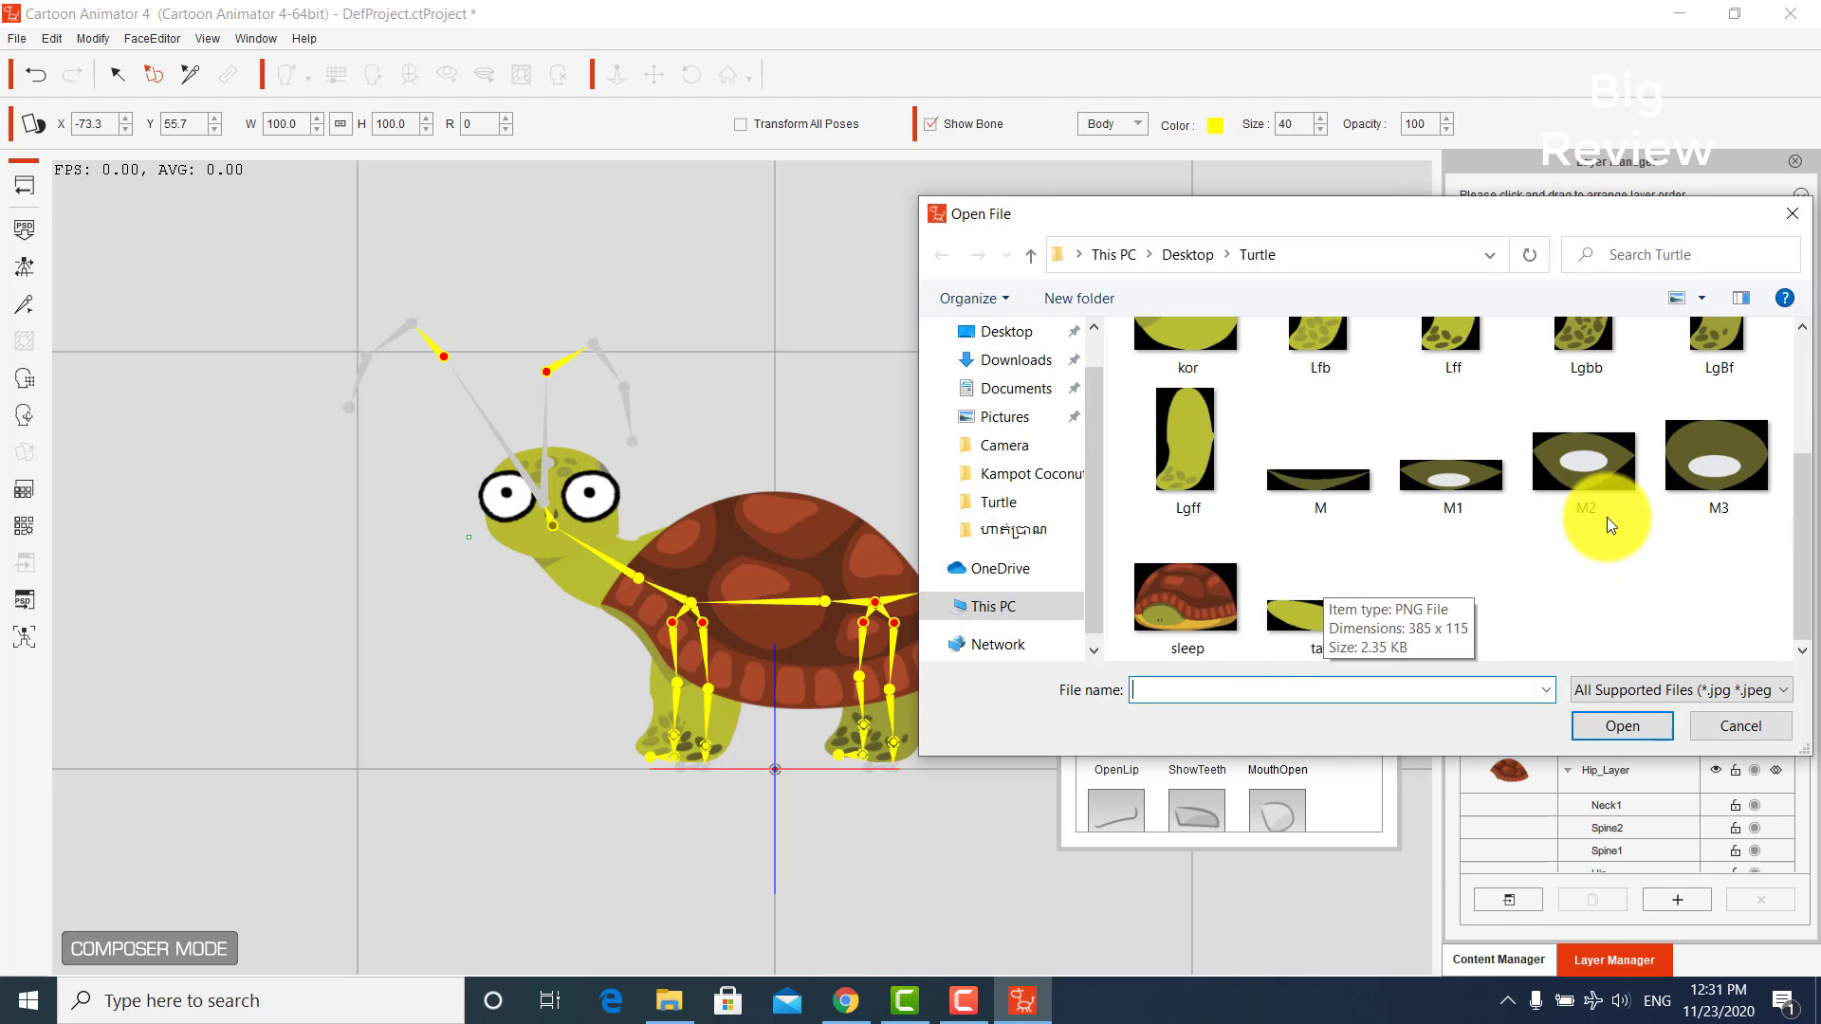
pyautogui.click(1703, 458)
pyautogui.doubleClick(1703, 458)
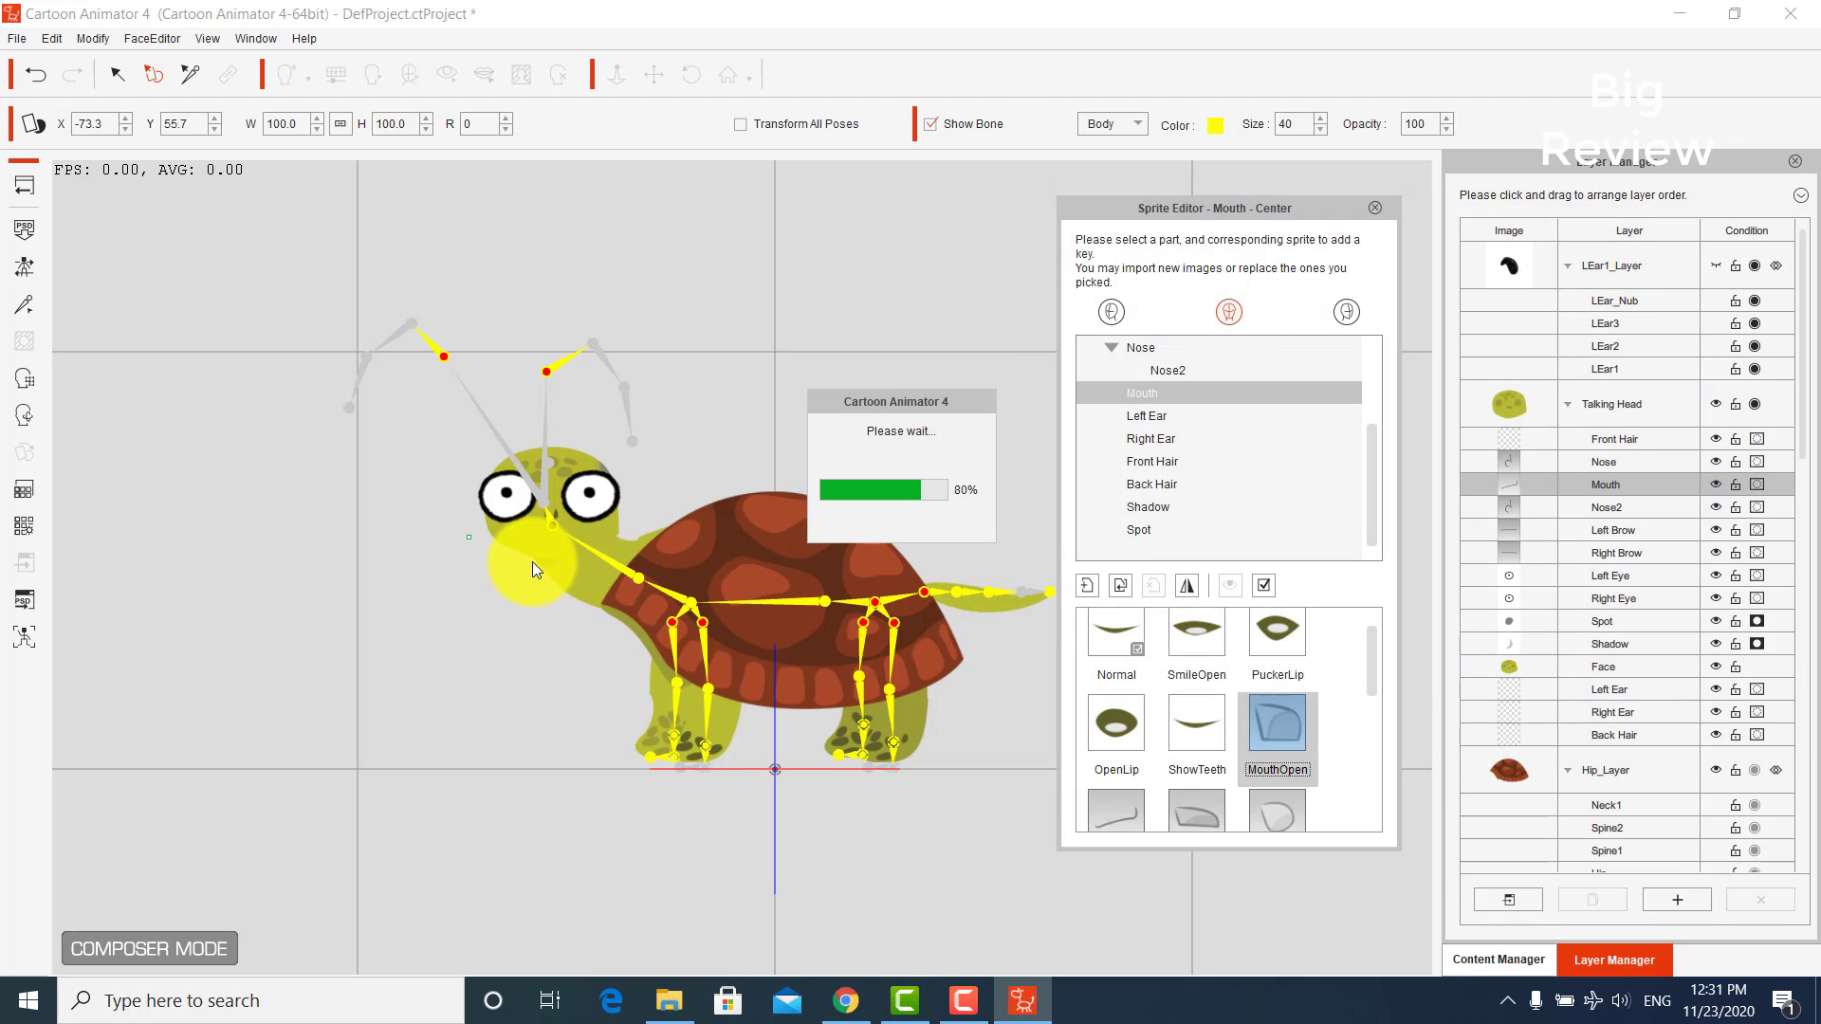
pyautogui.moveTo(556, 476); pyautogui.dragTo(569, 525)
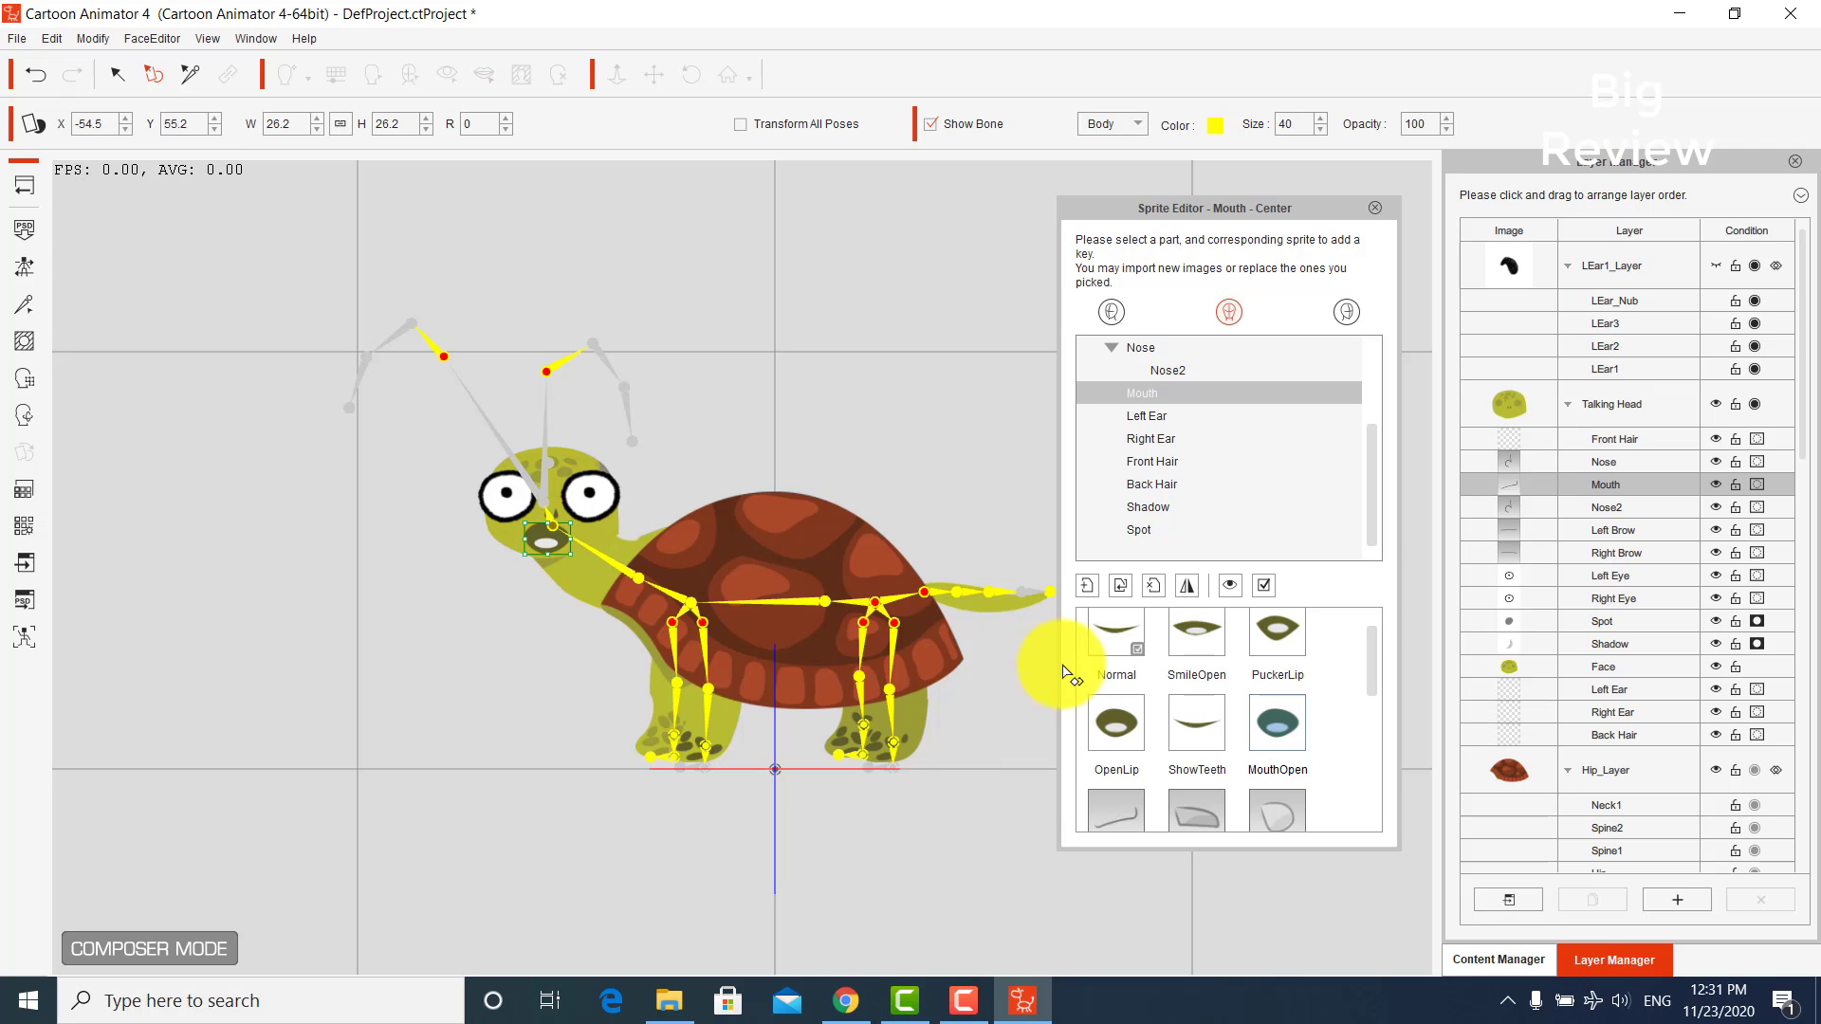
# - Replace the second Normal mouth sprite, beside Ah_I, with the M image, scaled to 37.3 and placed at about X -54.2, Y 55.4
pyautogui.moveTo(1364, 662); pyautogui.dragTo(1375, 719)
pyautogui.click(1146, 663)
pyautogui.doubleClick(1146, 663)
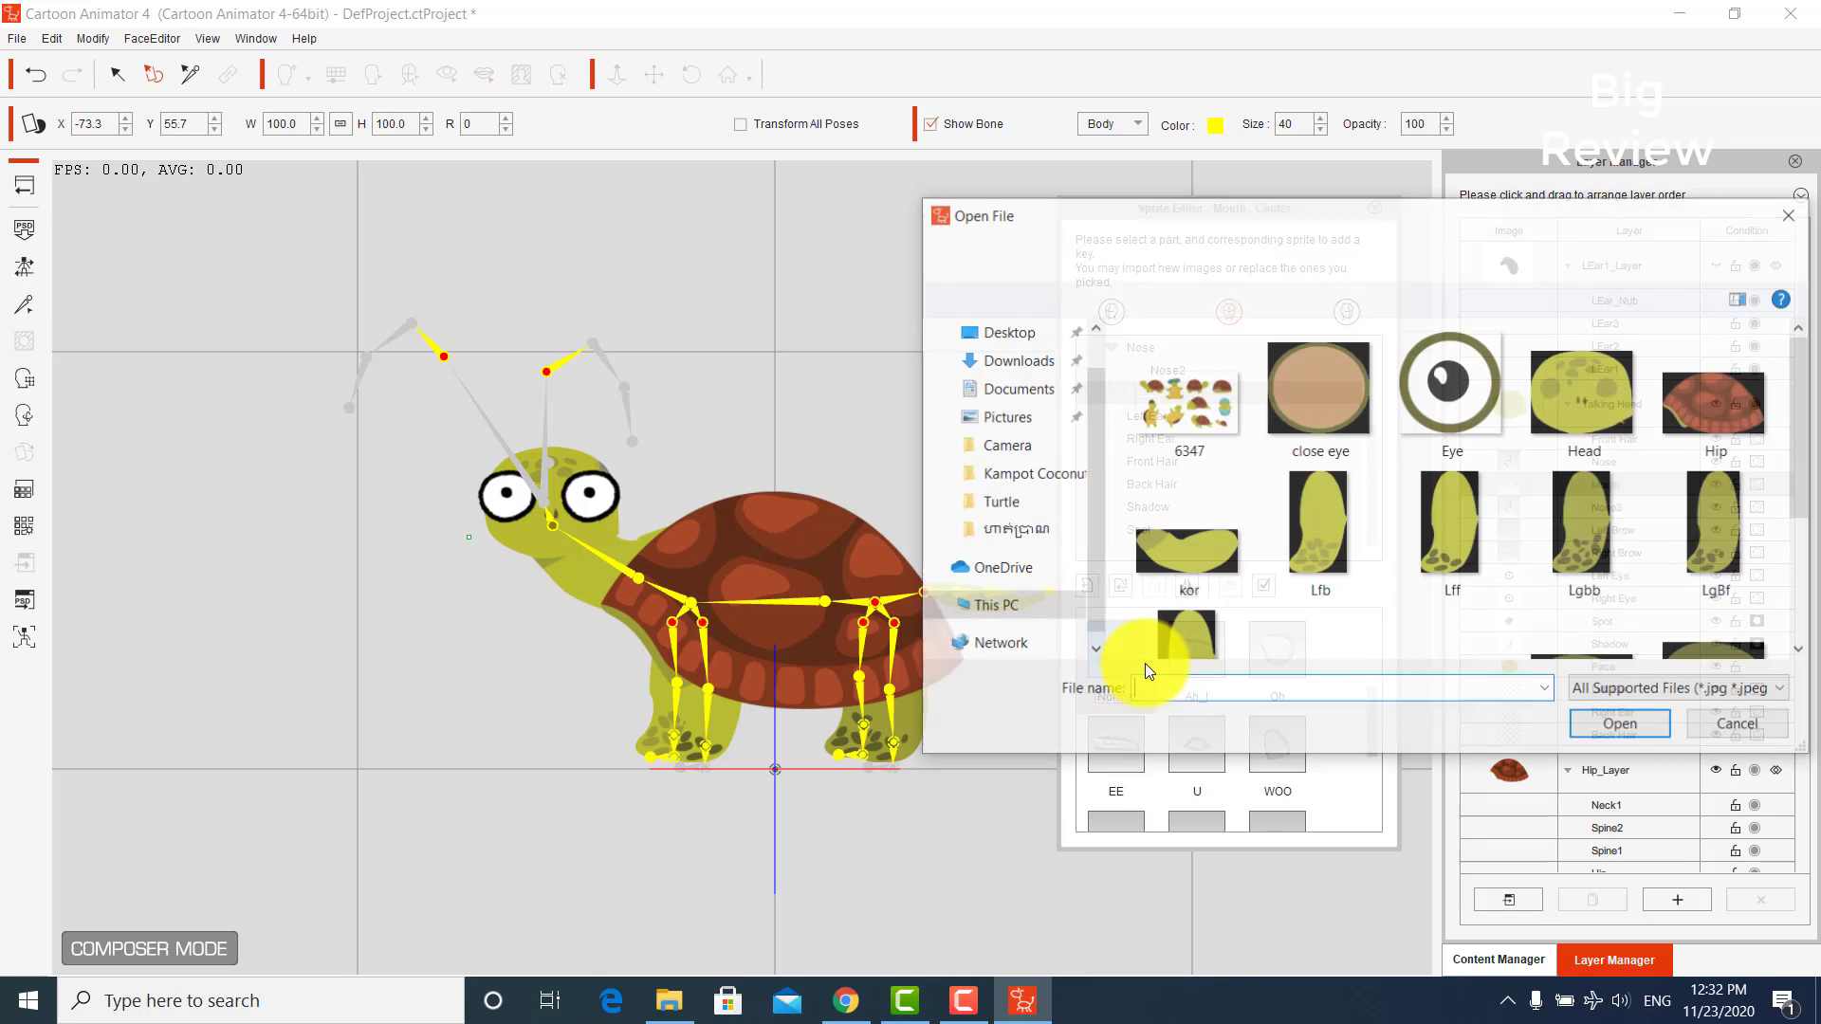
pyautogui.scroll(-5, 1449, 571)
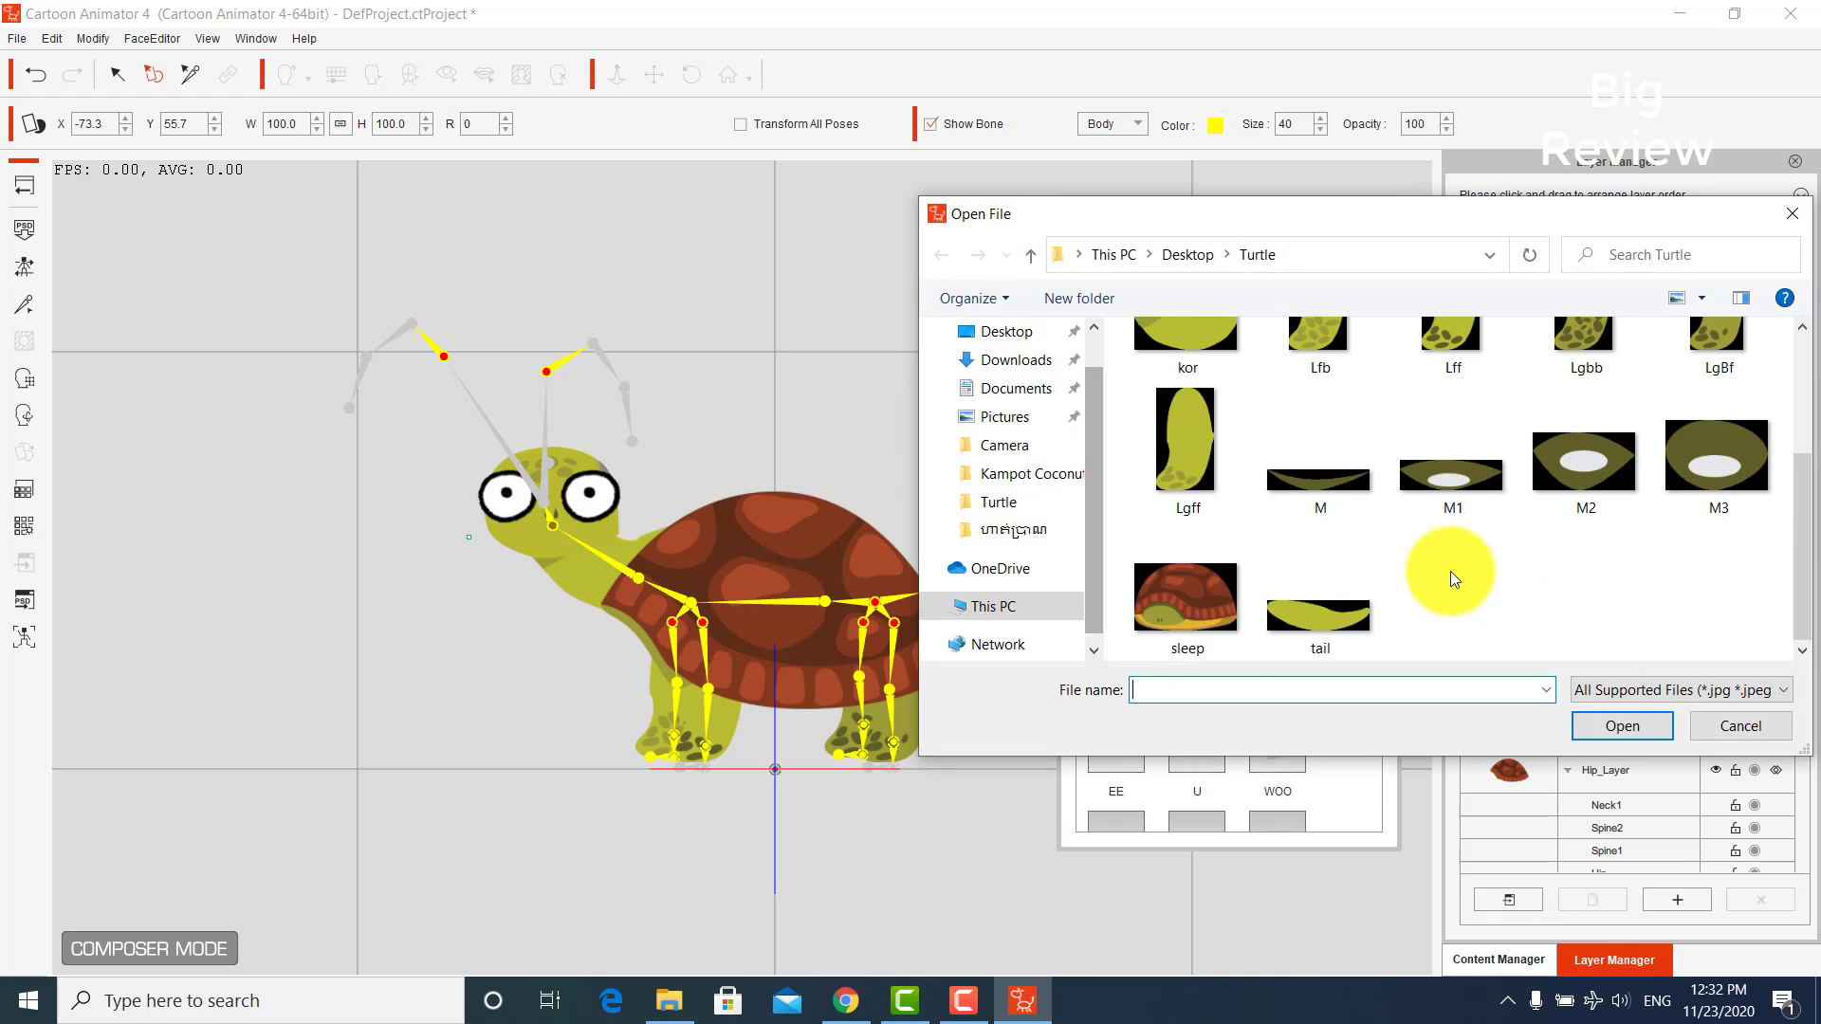
pyautogui.doubleClick(1312, 478)
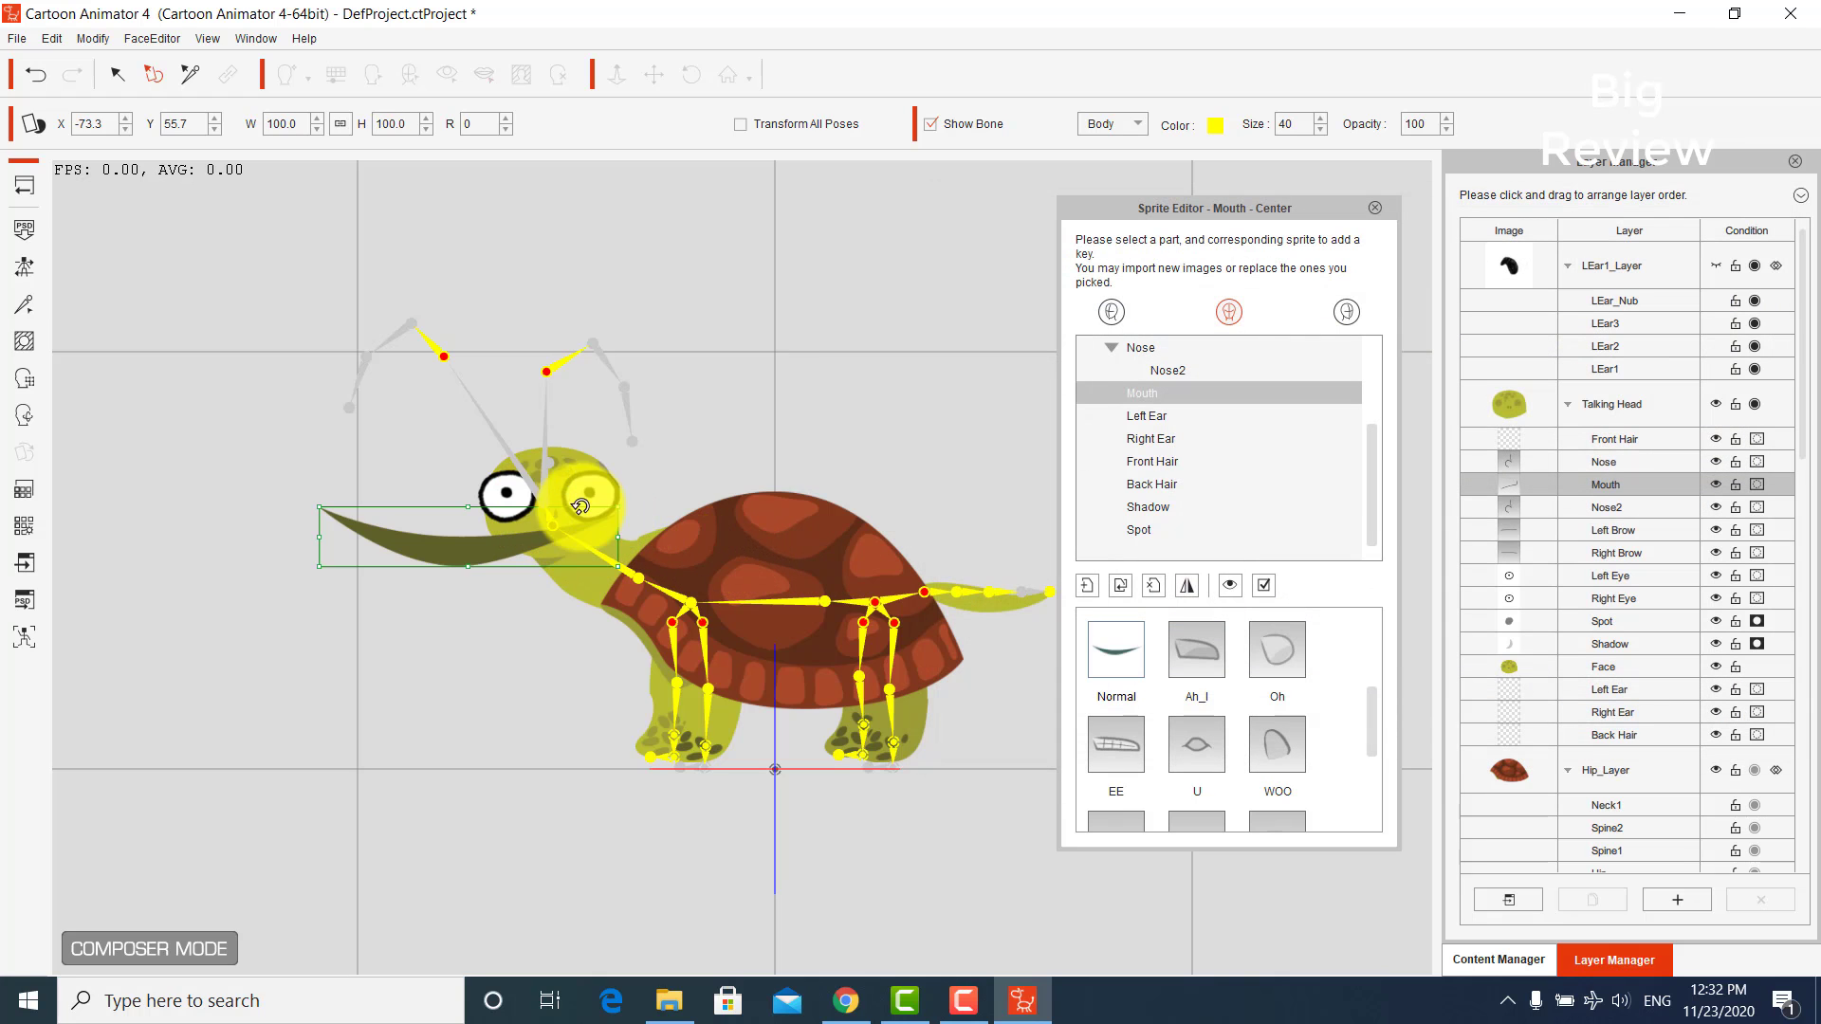
pyautogui.moveTo(607, 531)
pyautogui.mouseDown()
pyautogui.moveTo(501, 533)
pyautogui.moveTo(573, 540)
pyautogui.mouseUp()
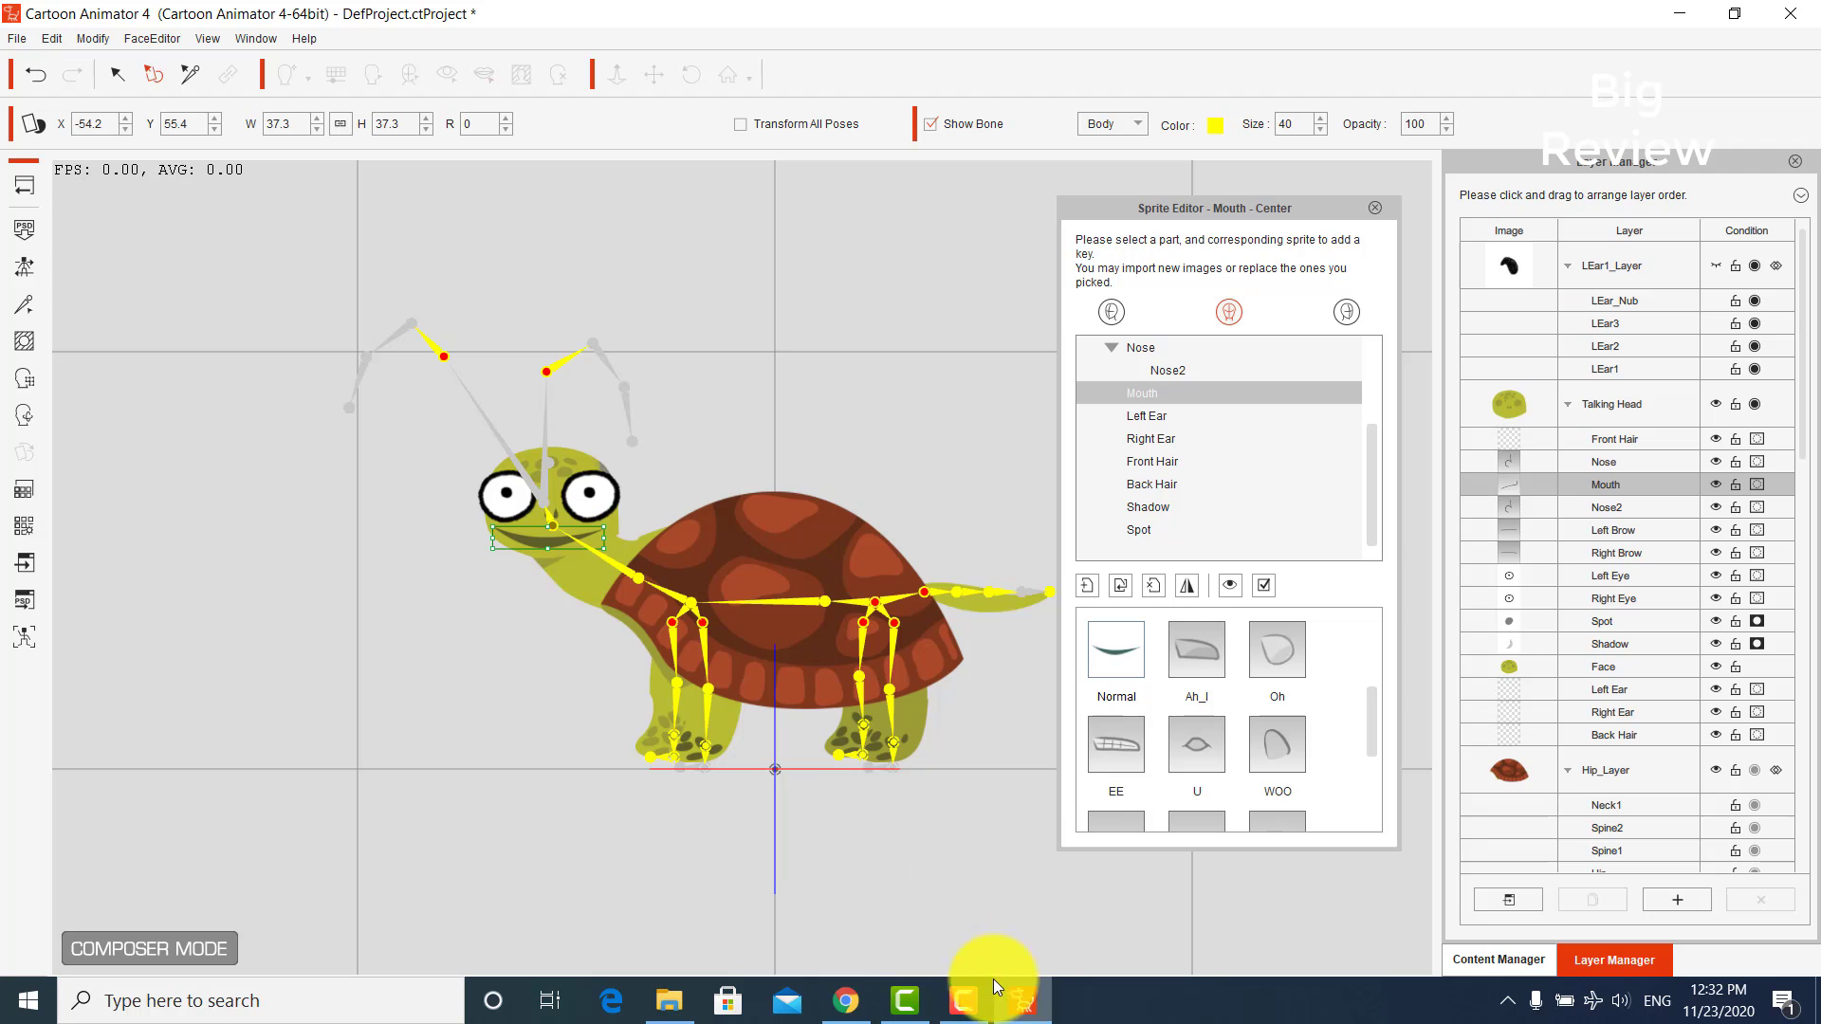
pyautogui.click(964, 1001)
pyautogui.click(1724, 902)
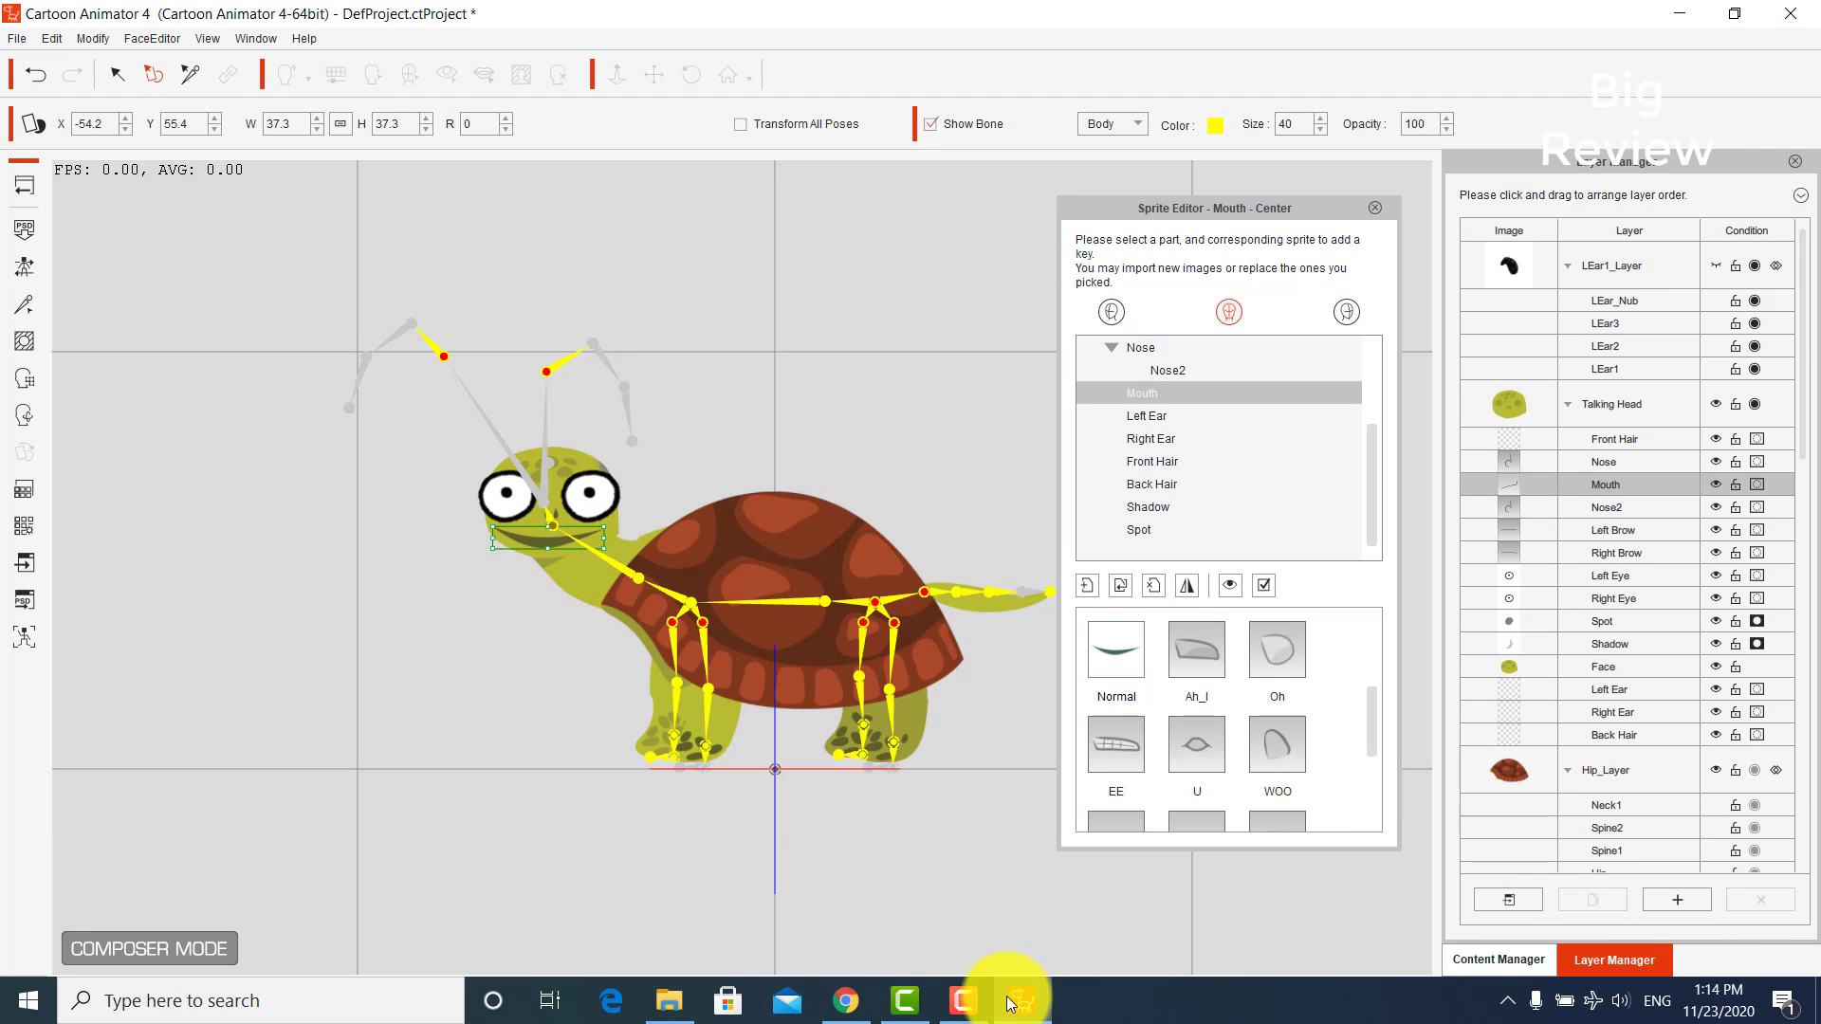
pyautogui.click(964, 1001)
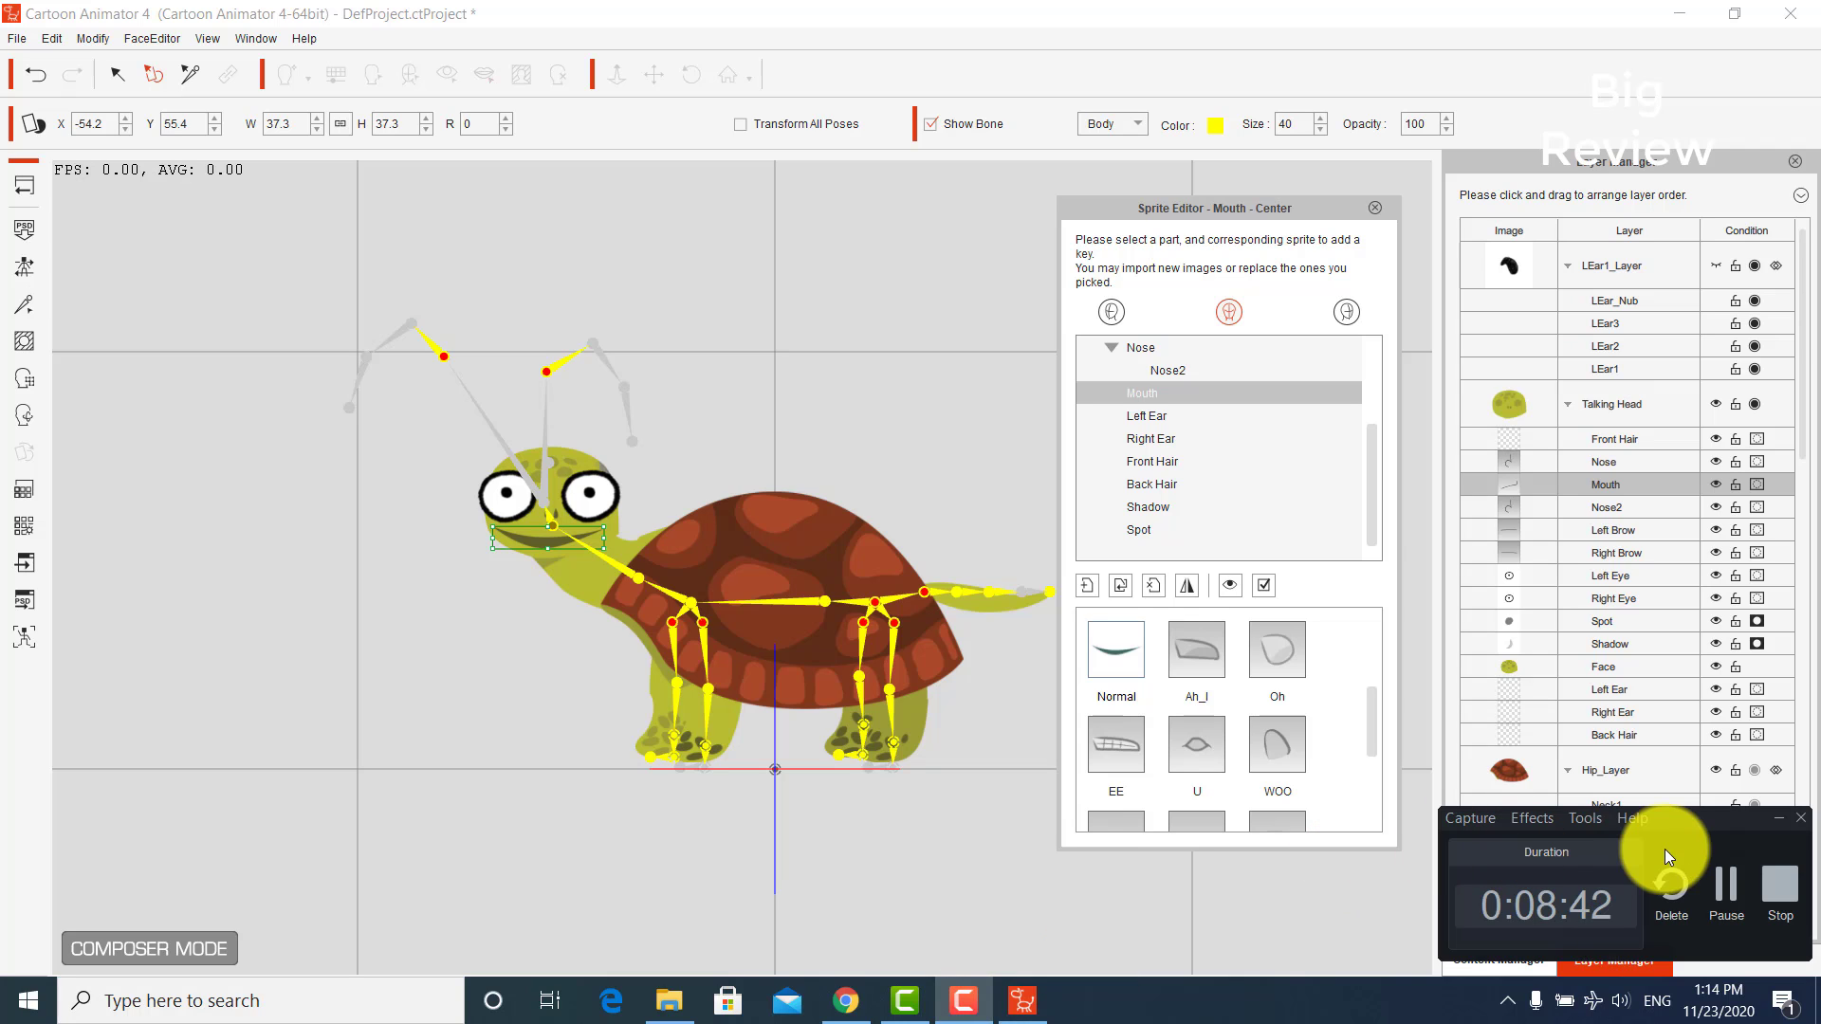
pyautogui.click(1392, 911)
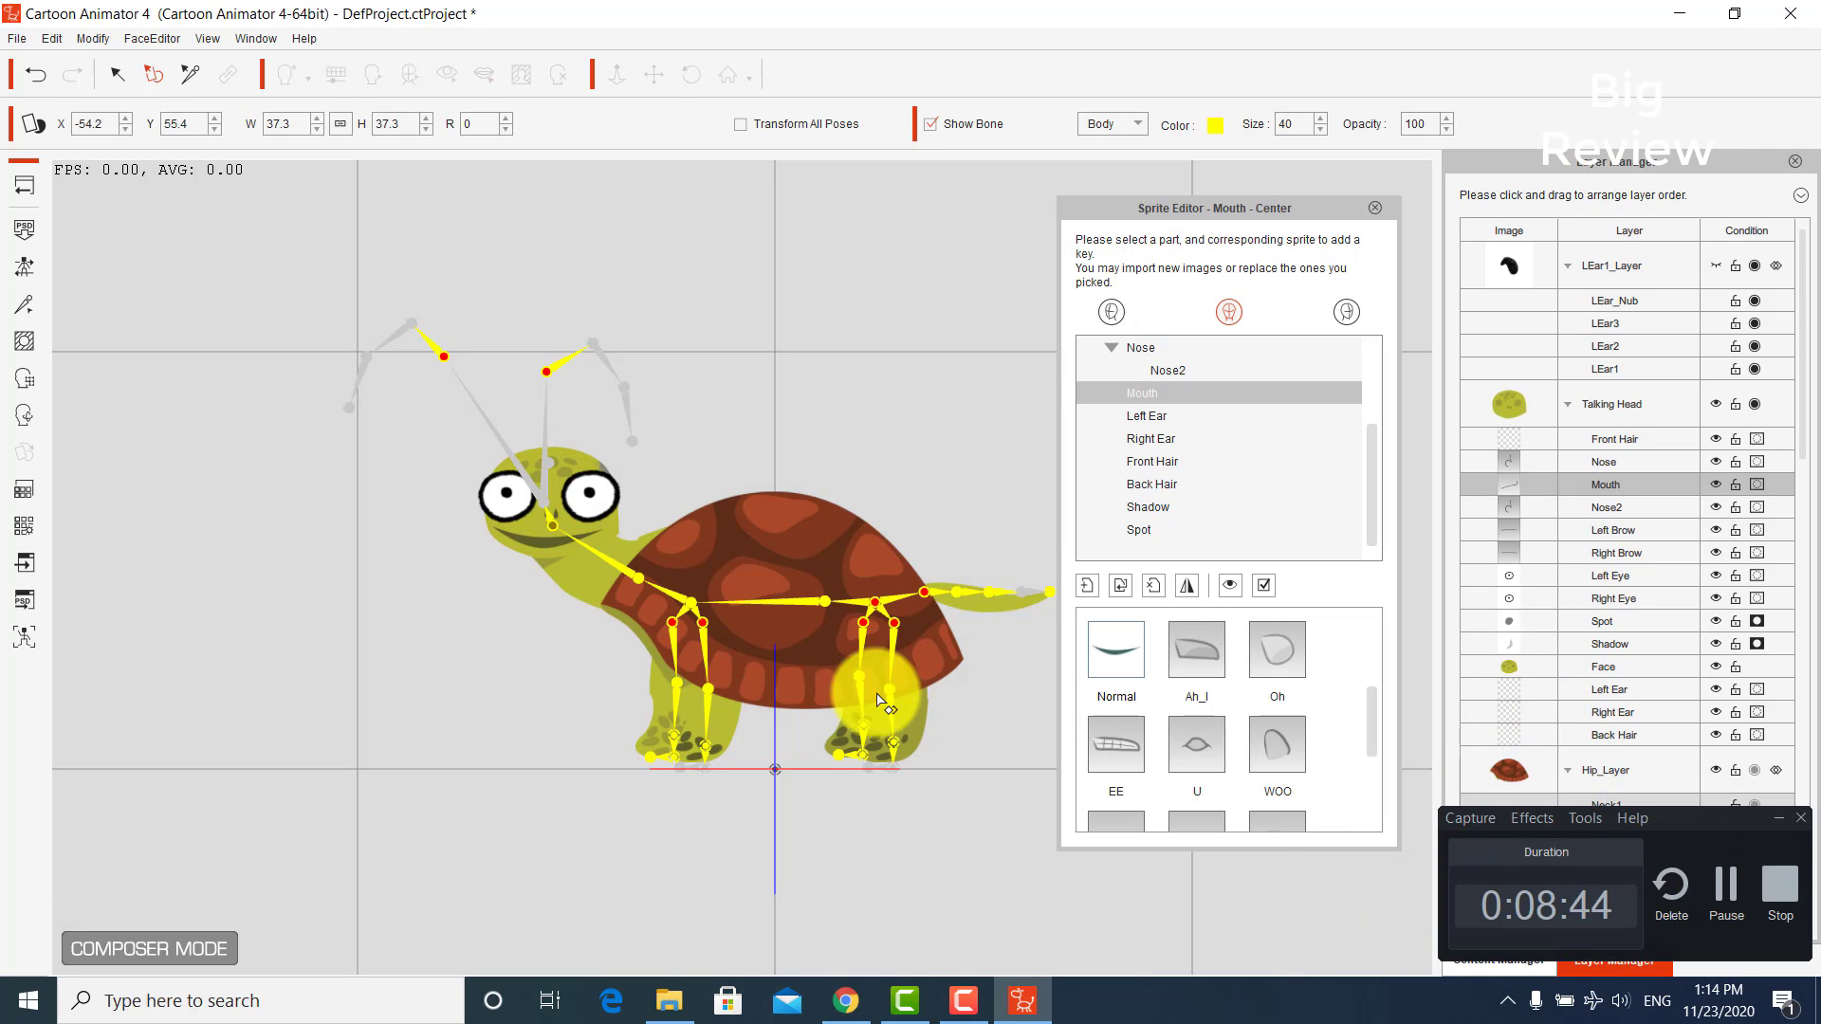
# - Replace the Ah_I mouth sprite with the M2 image, scaled to 28.2 and placed at about X -54.2, Y 54.3
pyautogui.doubleClick(1231, 649)
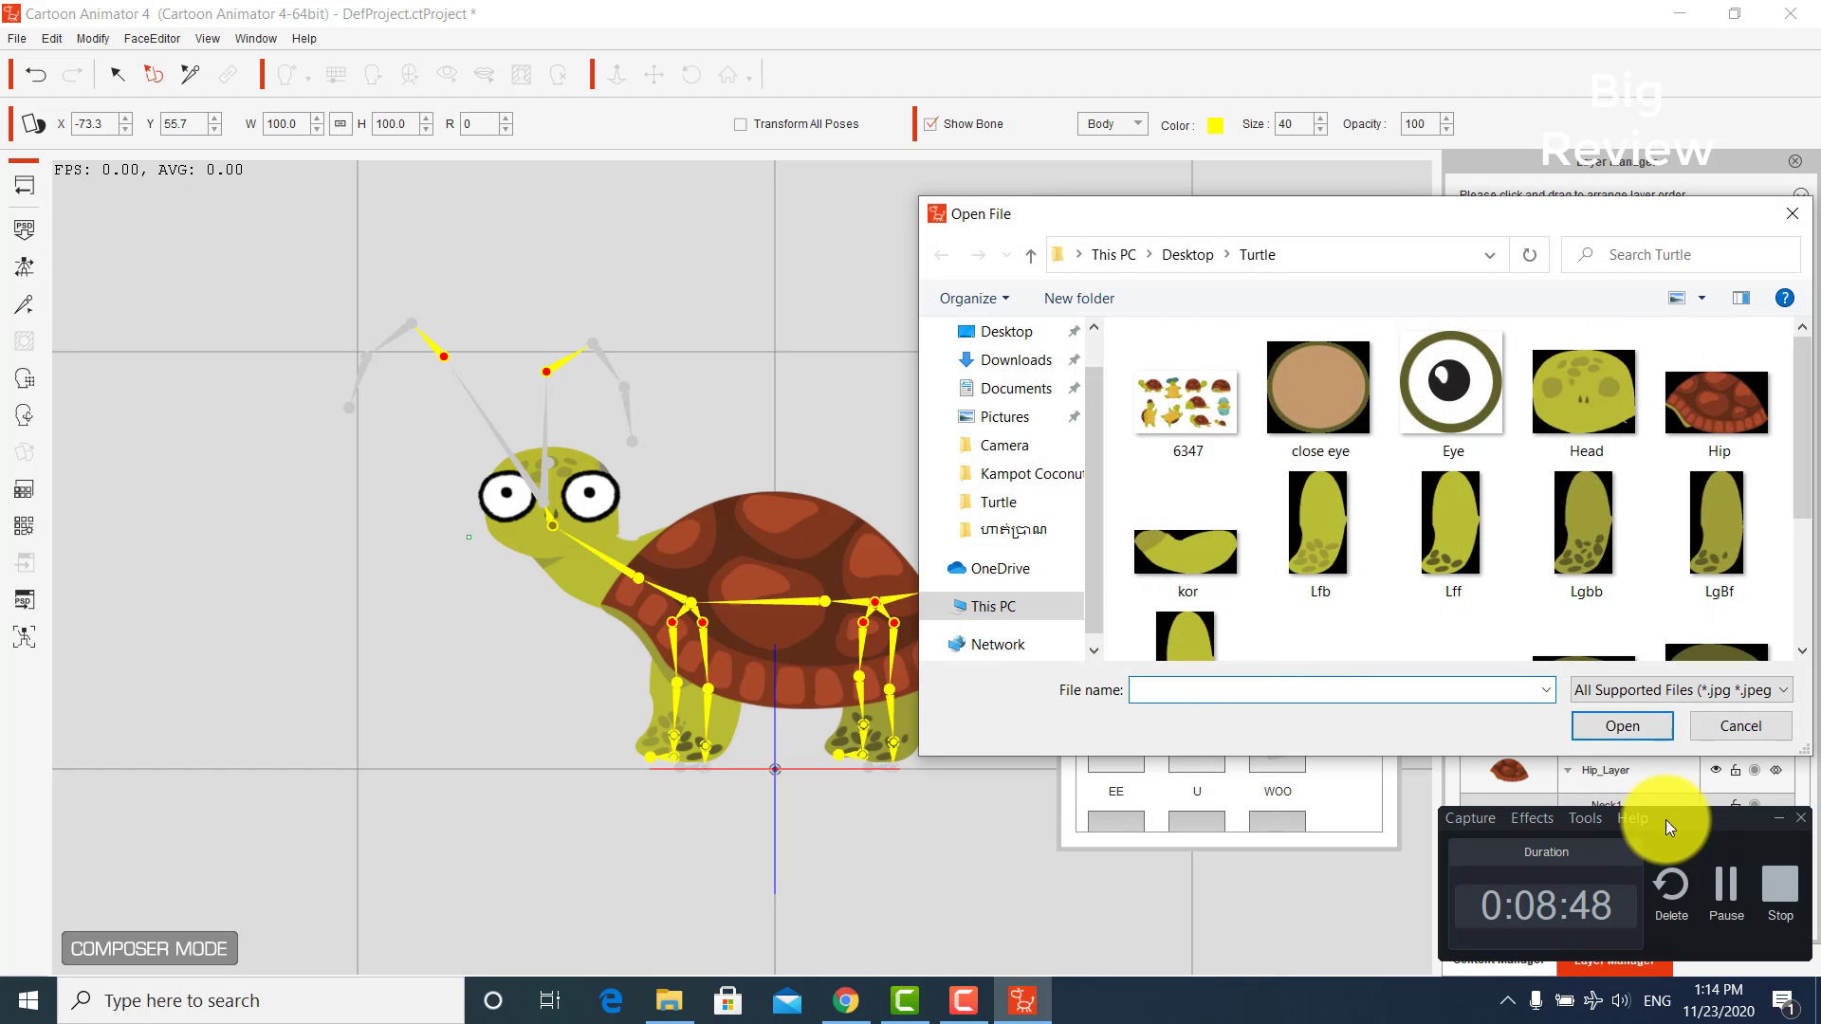
pyautogui.click(1775, 822)
pyautogui.scroll(-2, 1593, 588)
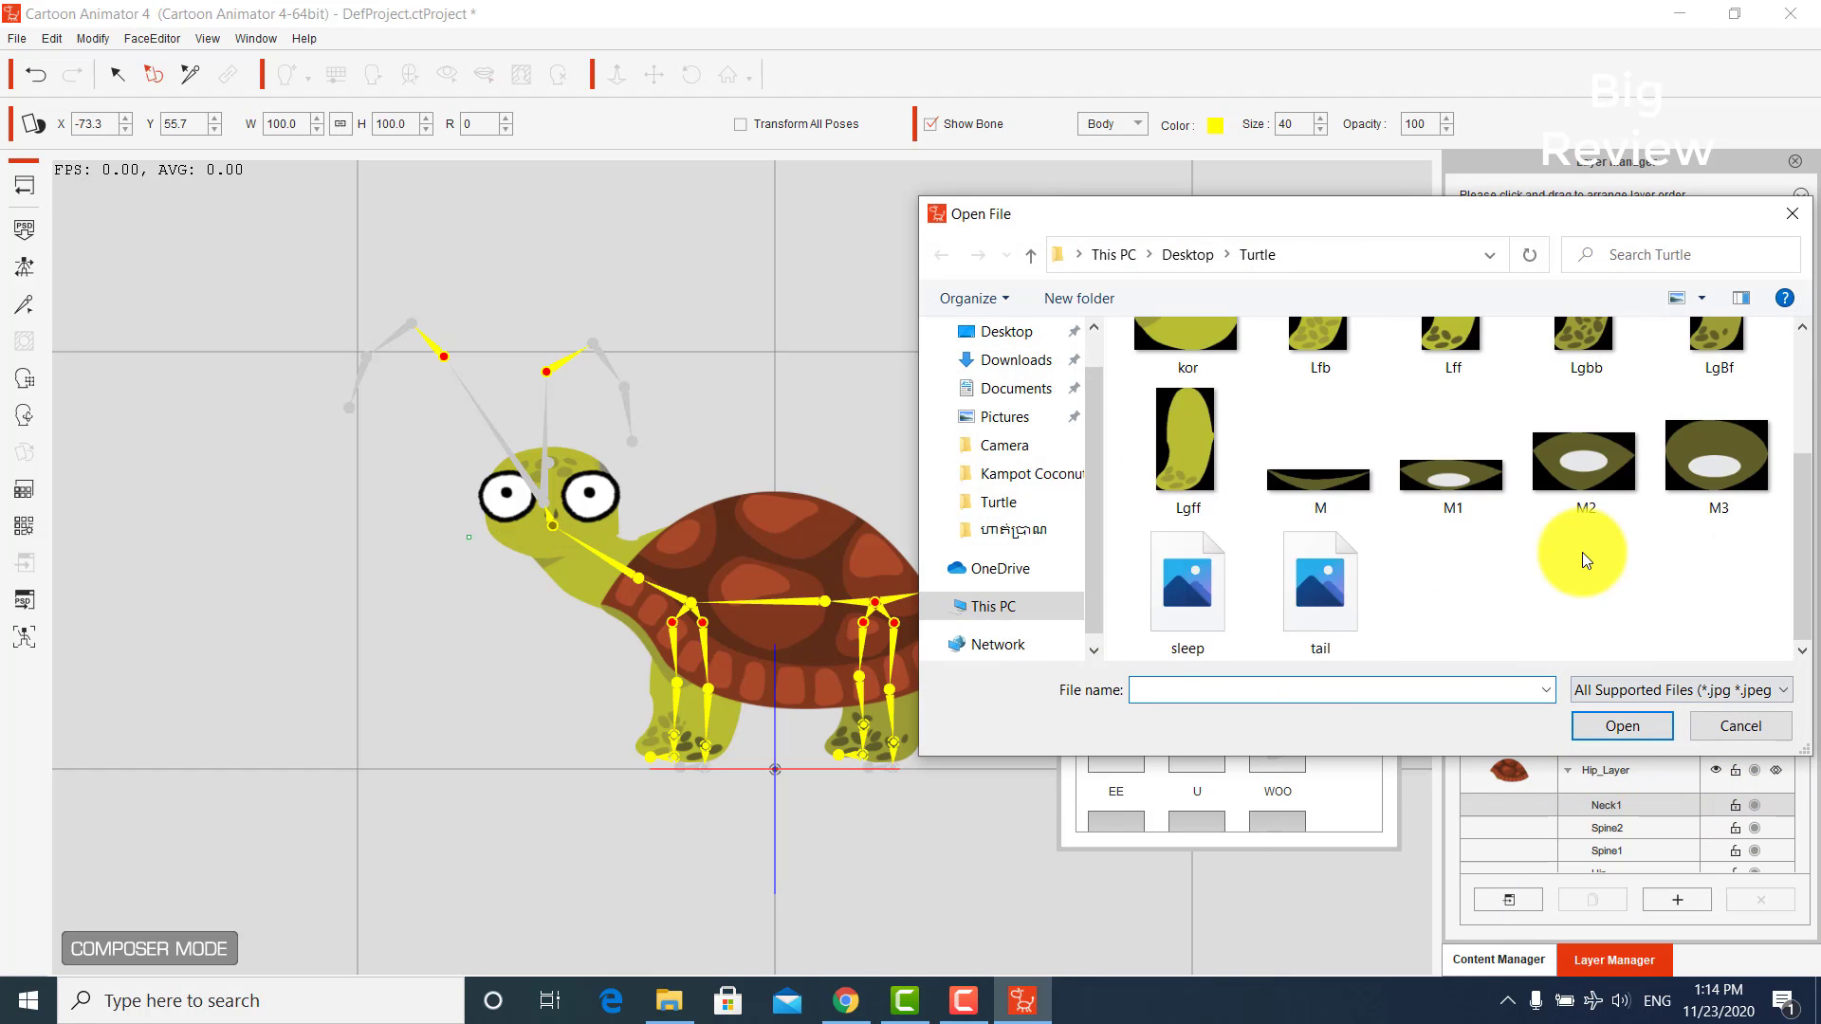
pyautogui.doubleClick(1593, 465)
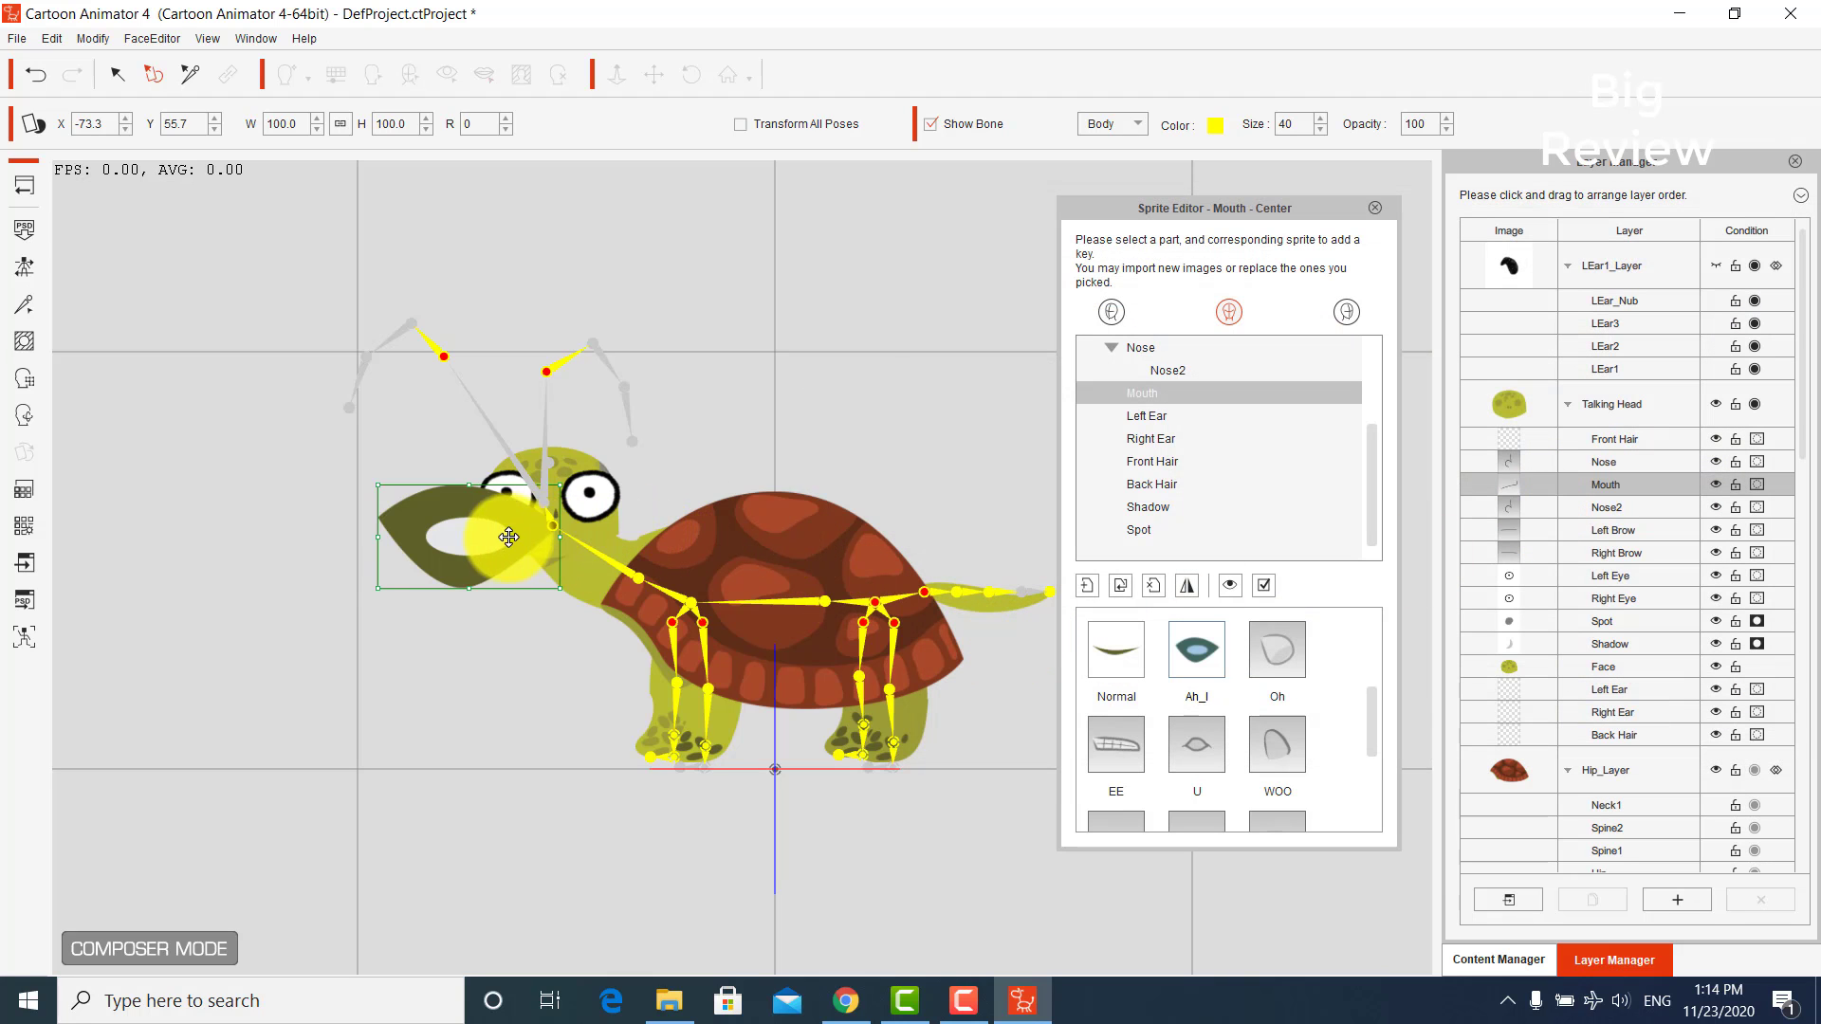
pyautogui.moveTo(508, 528); pyautogui.dragTo(622, 531)
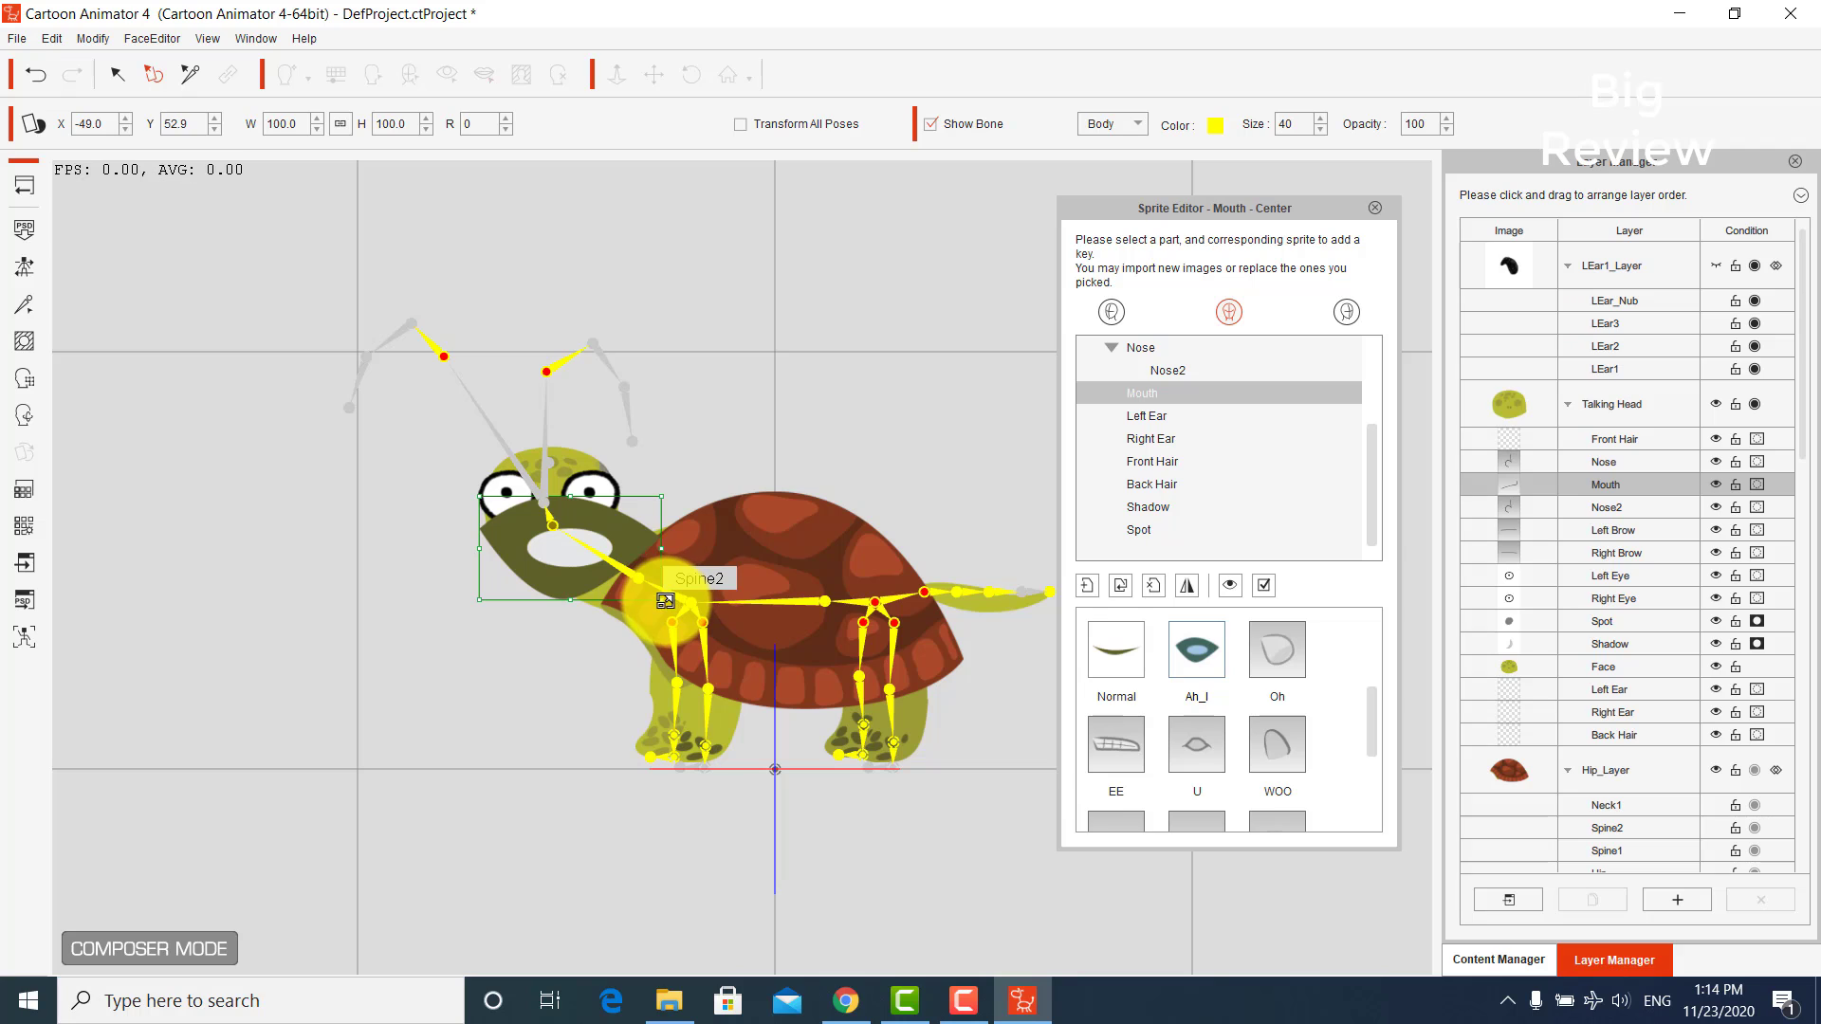
pyautogui.moveTo(658, 600); pyautogui.dragTo(548, 542)
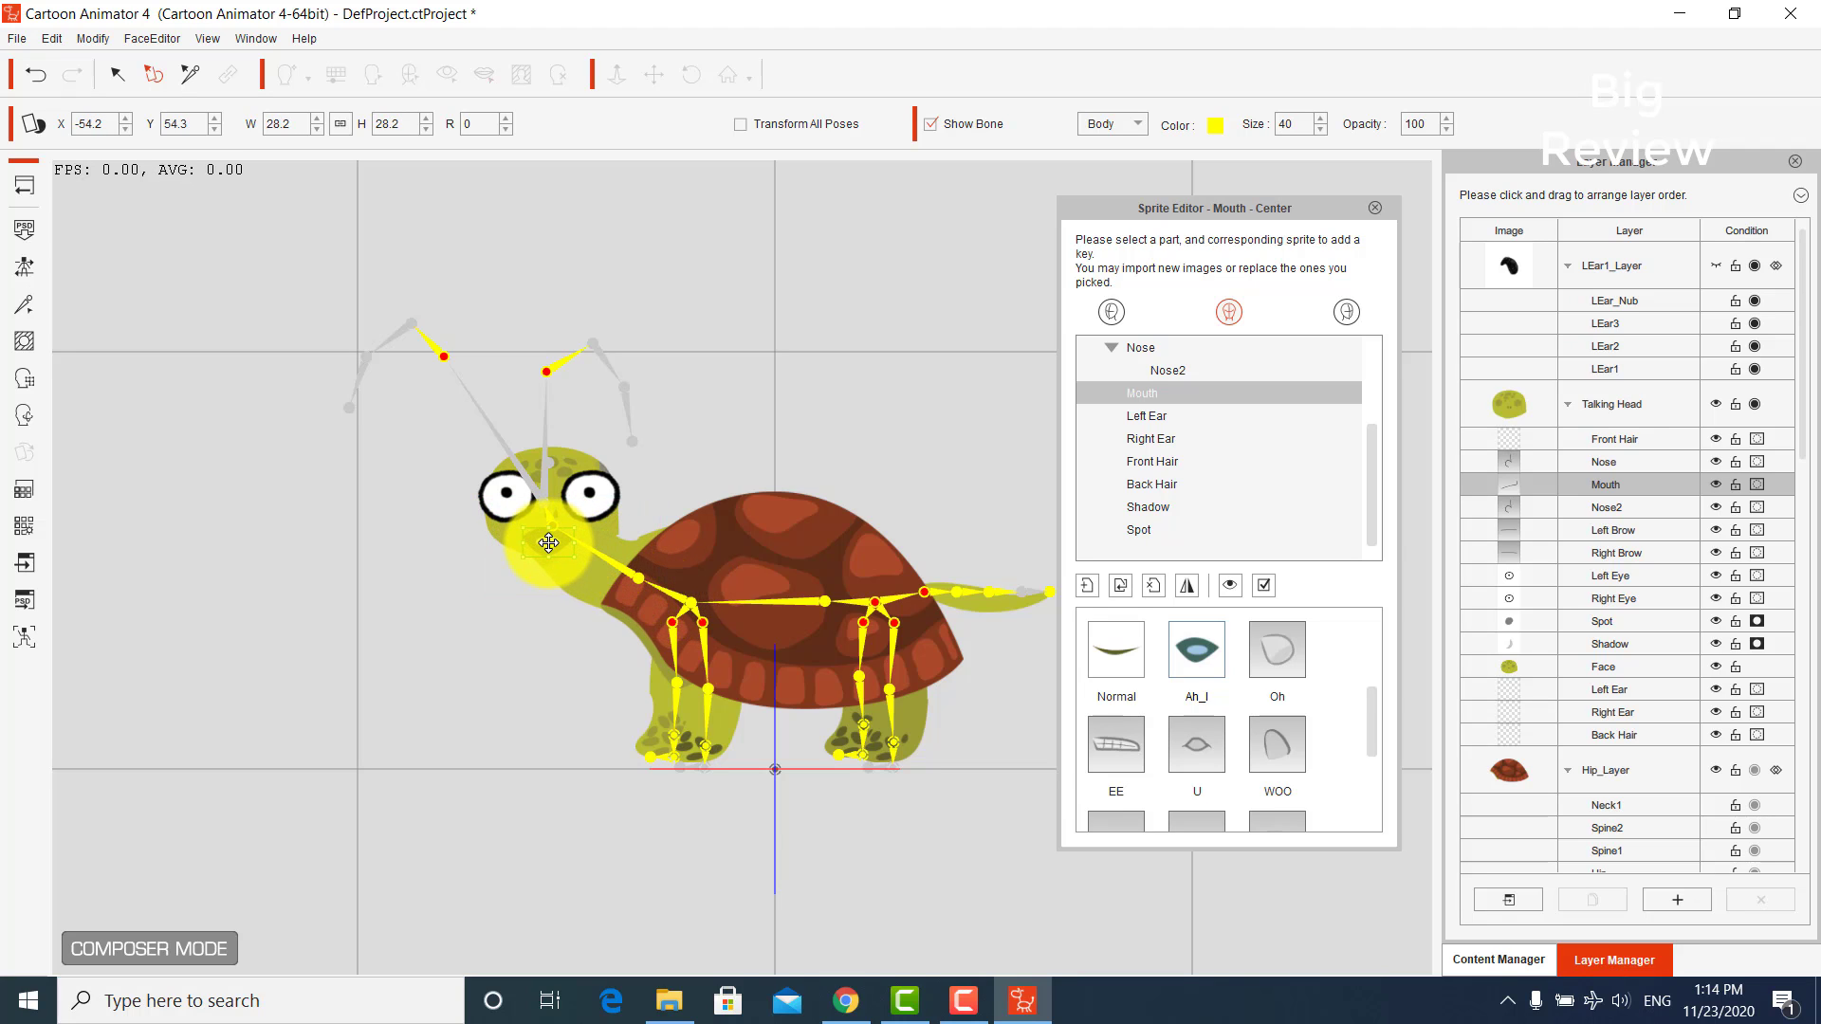
# - Replace the Oh mouth sprite with the M3 image, scaled to 25.3 and placed at about X -53.1, Y 55.0
pyautogui.doubleClick(1271, 661)
pyautogui.scroll(-3, 1638, 613)
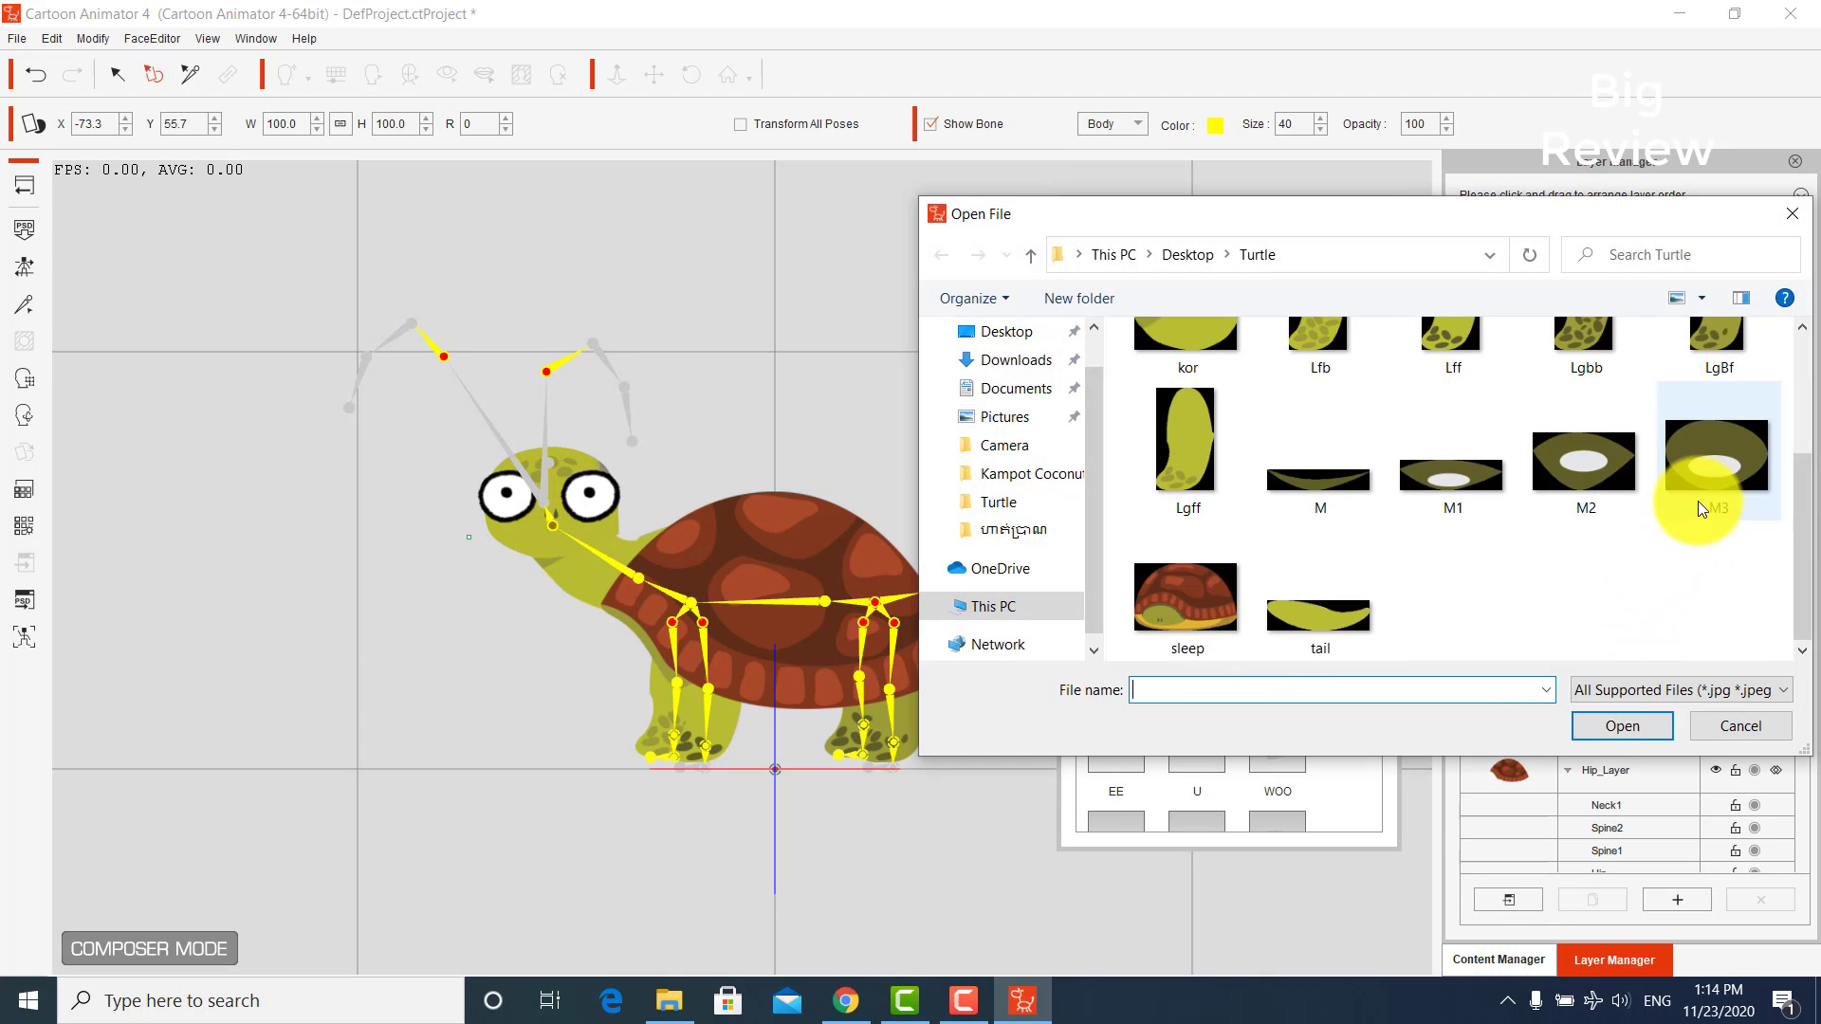
pyautogui.click(1701, 485)
pyautogui.doubleClick(1701, 486)
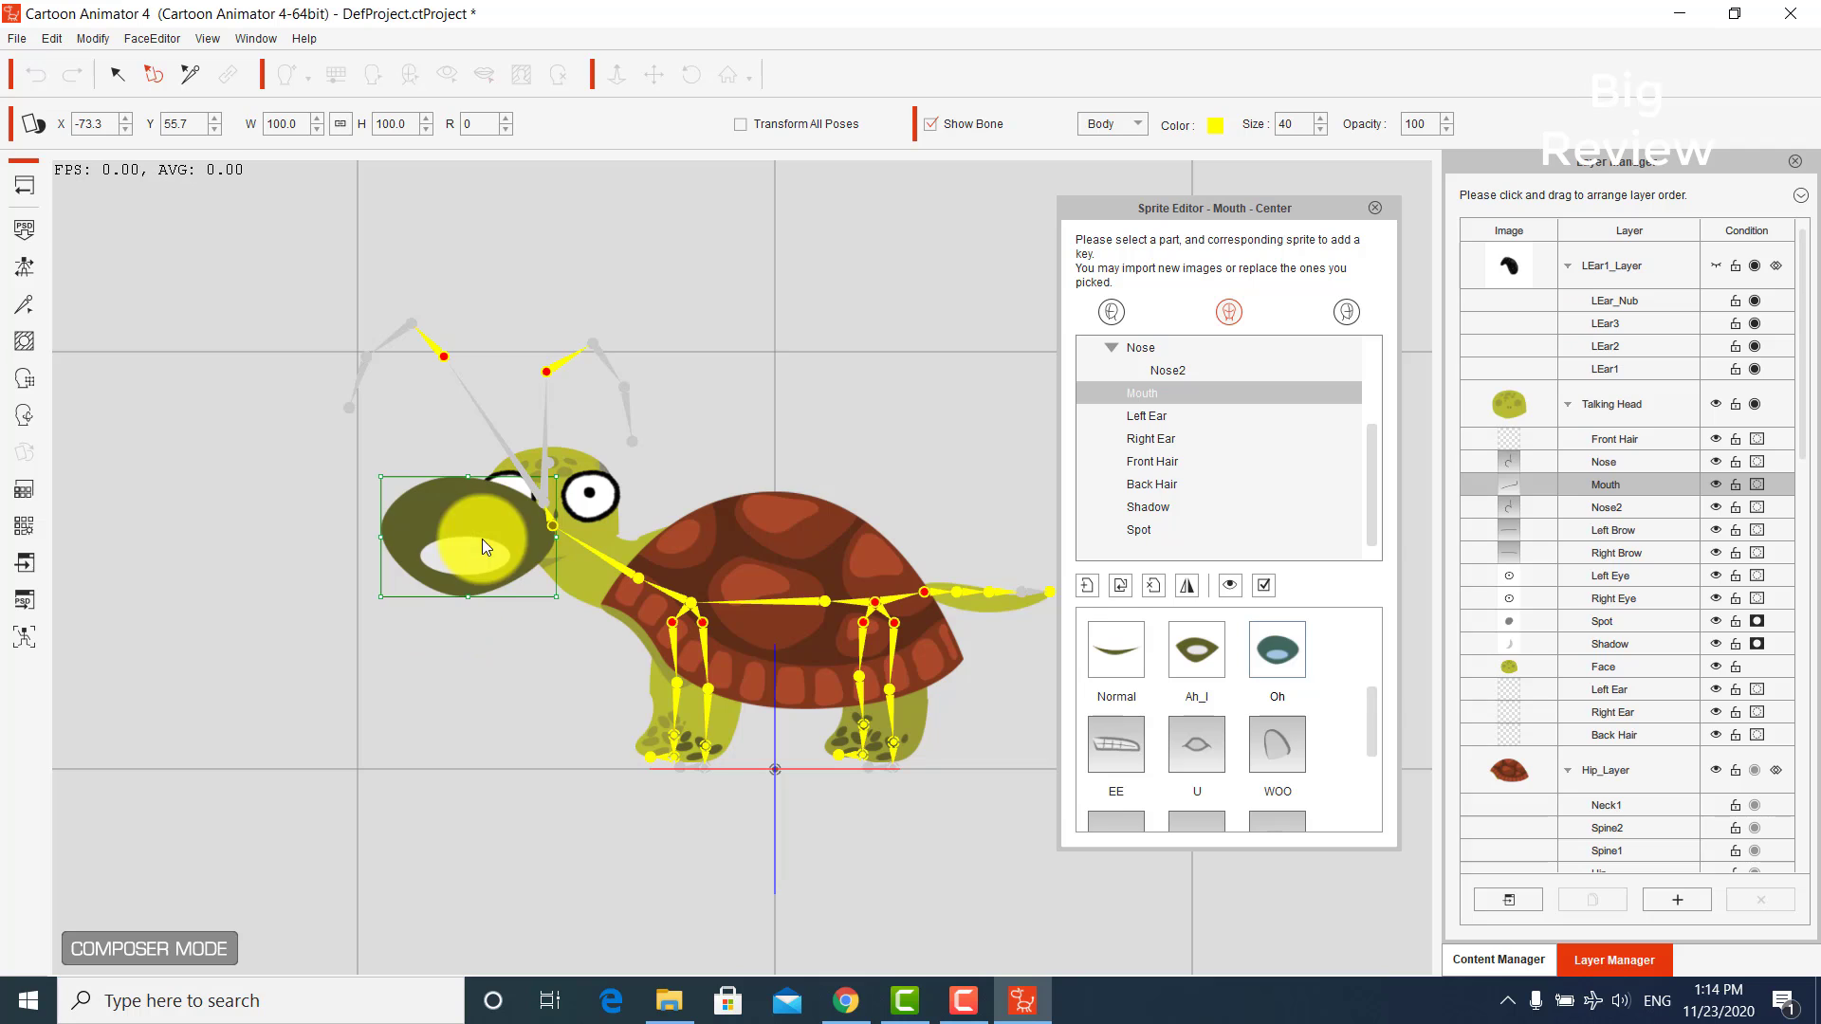
pyautogui.moveTo(539, 588); pyautogui.dragTo(550, 539)
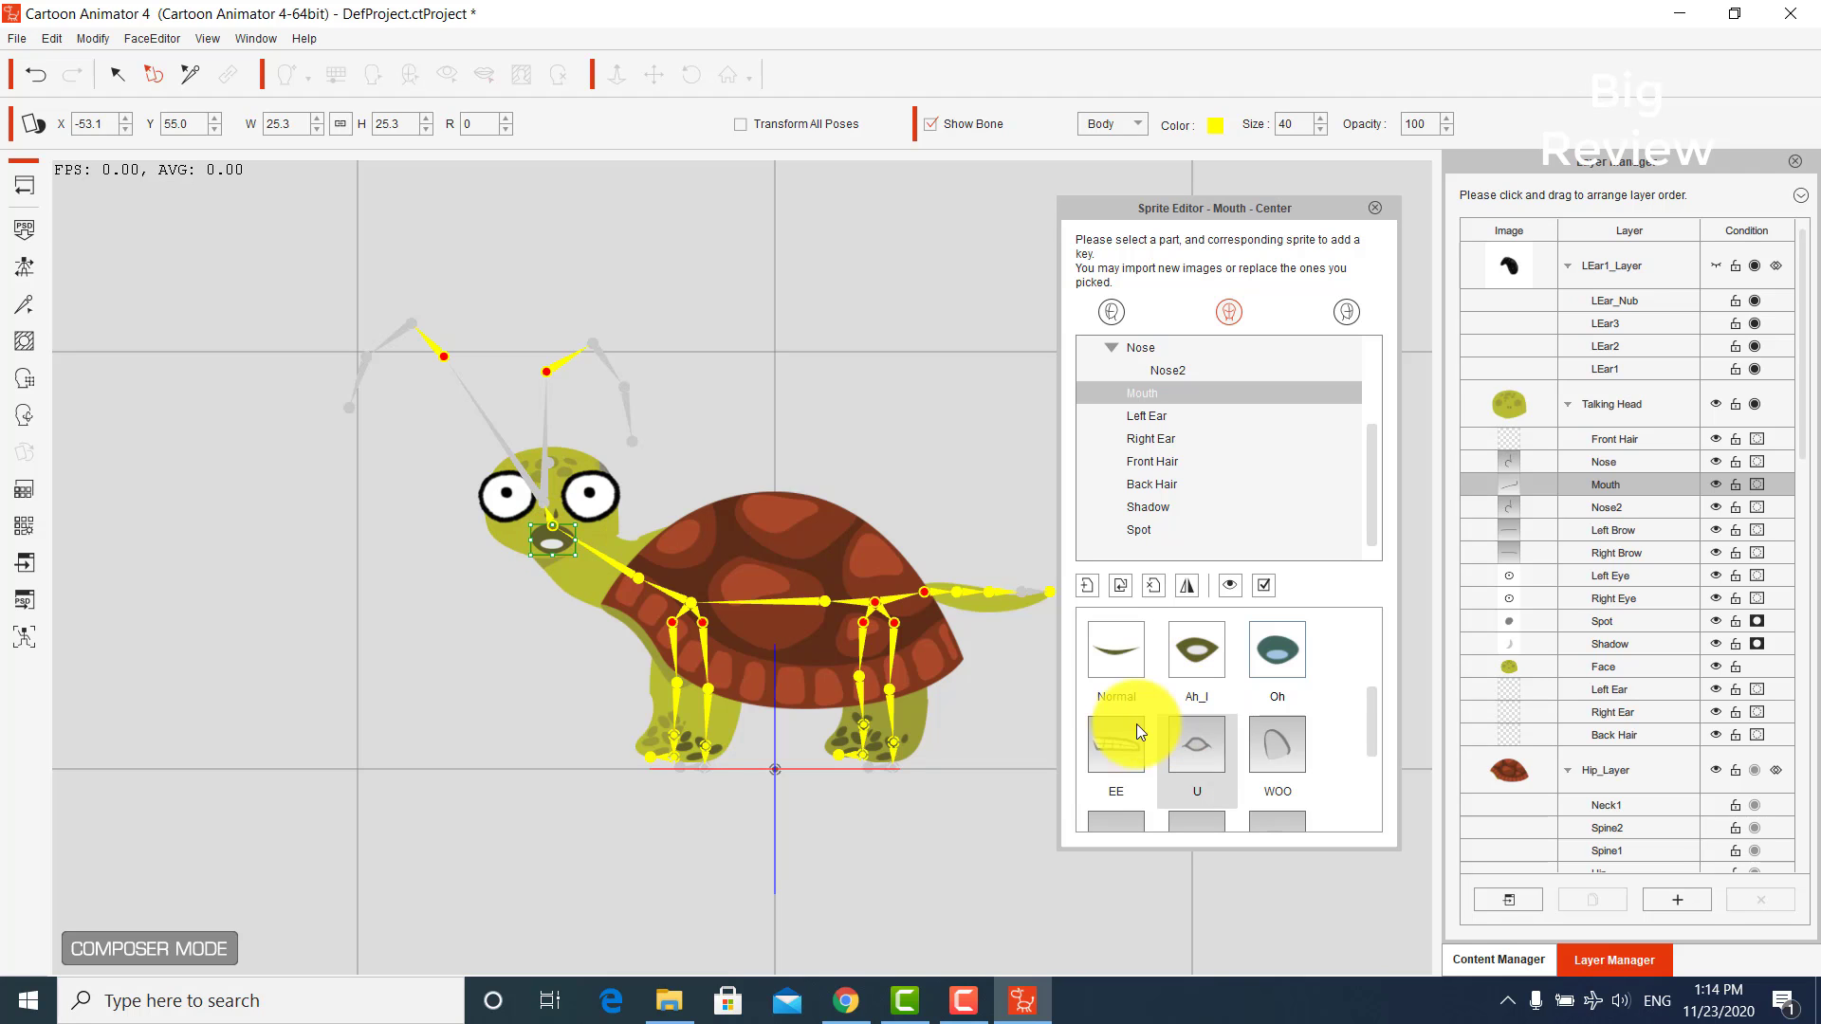
# - Replace the EE mouth sprite with the M2 image, scaled to 28.6 and placed at about X -53.8, Y 54.1
pyautogui.doubleClick(1115, 760)
pyautogui.scroll(-3, 1536, 593)
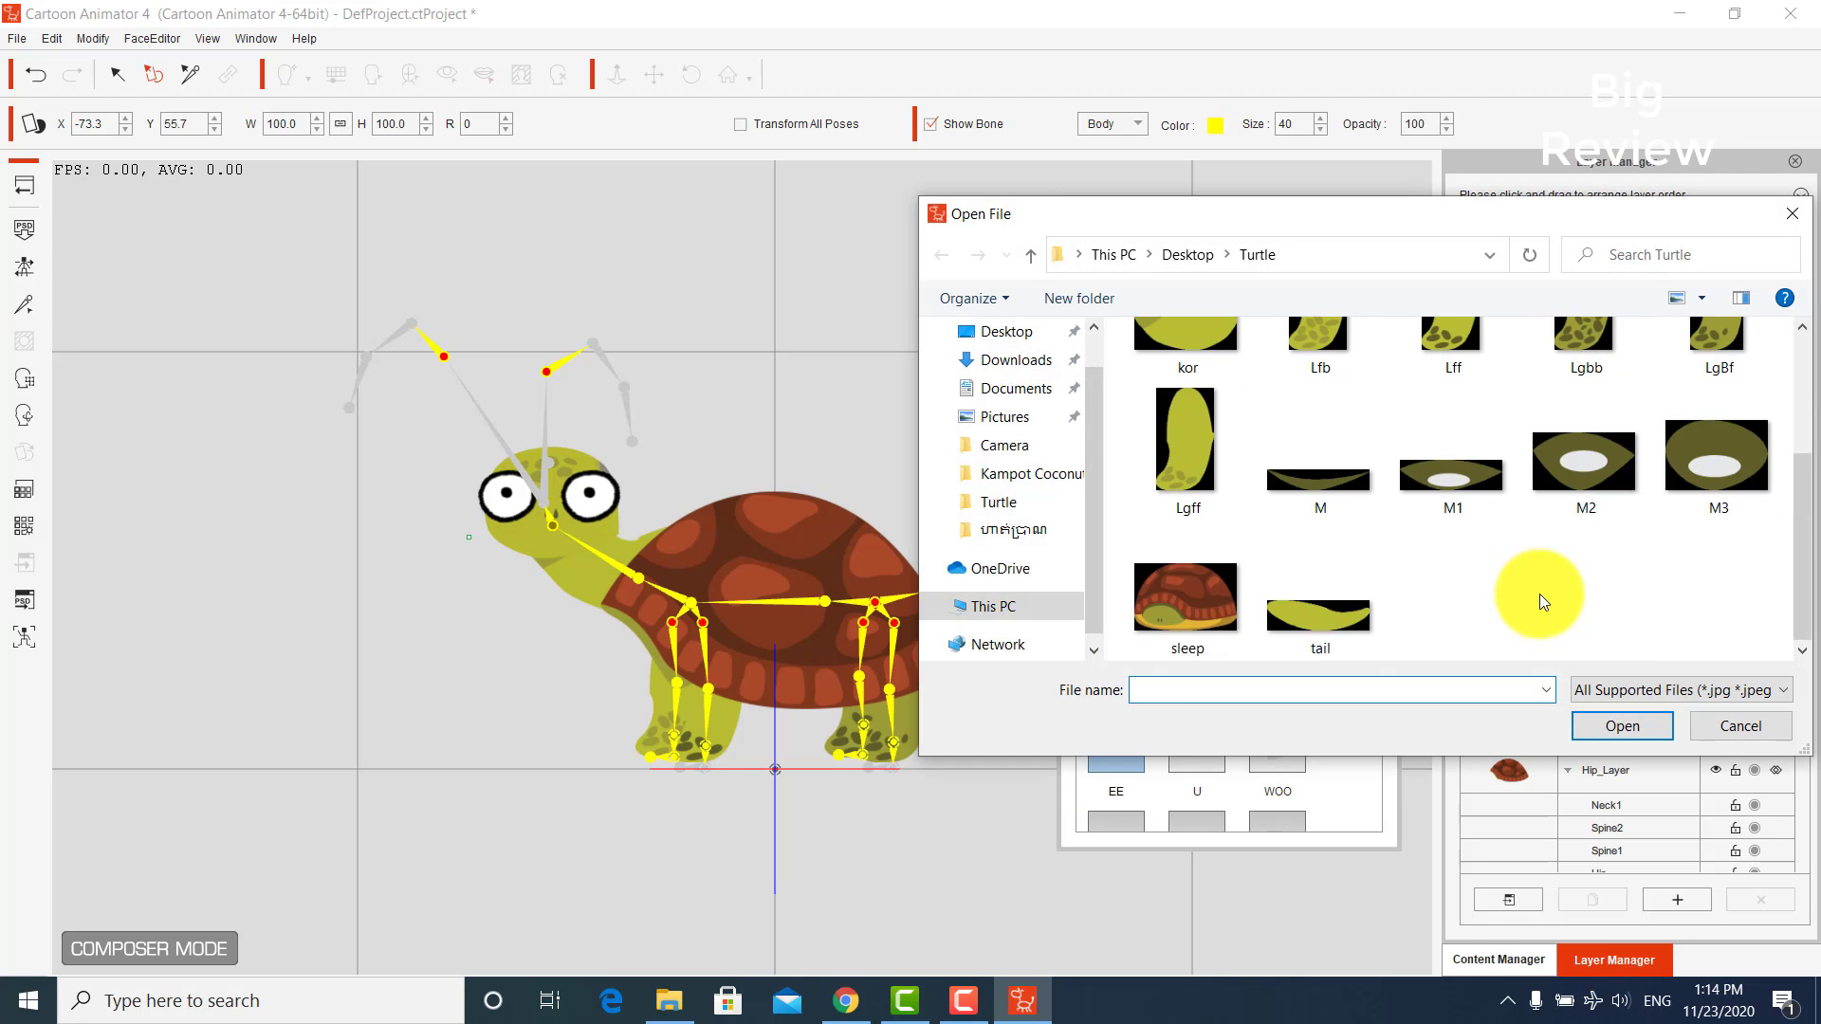
pyautogui.doubleClick(1548, 474)
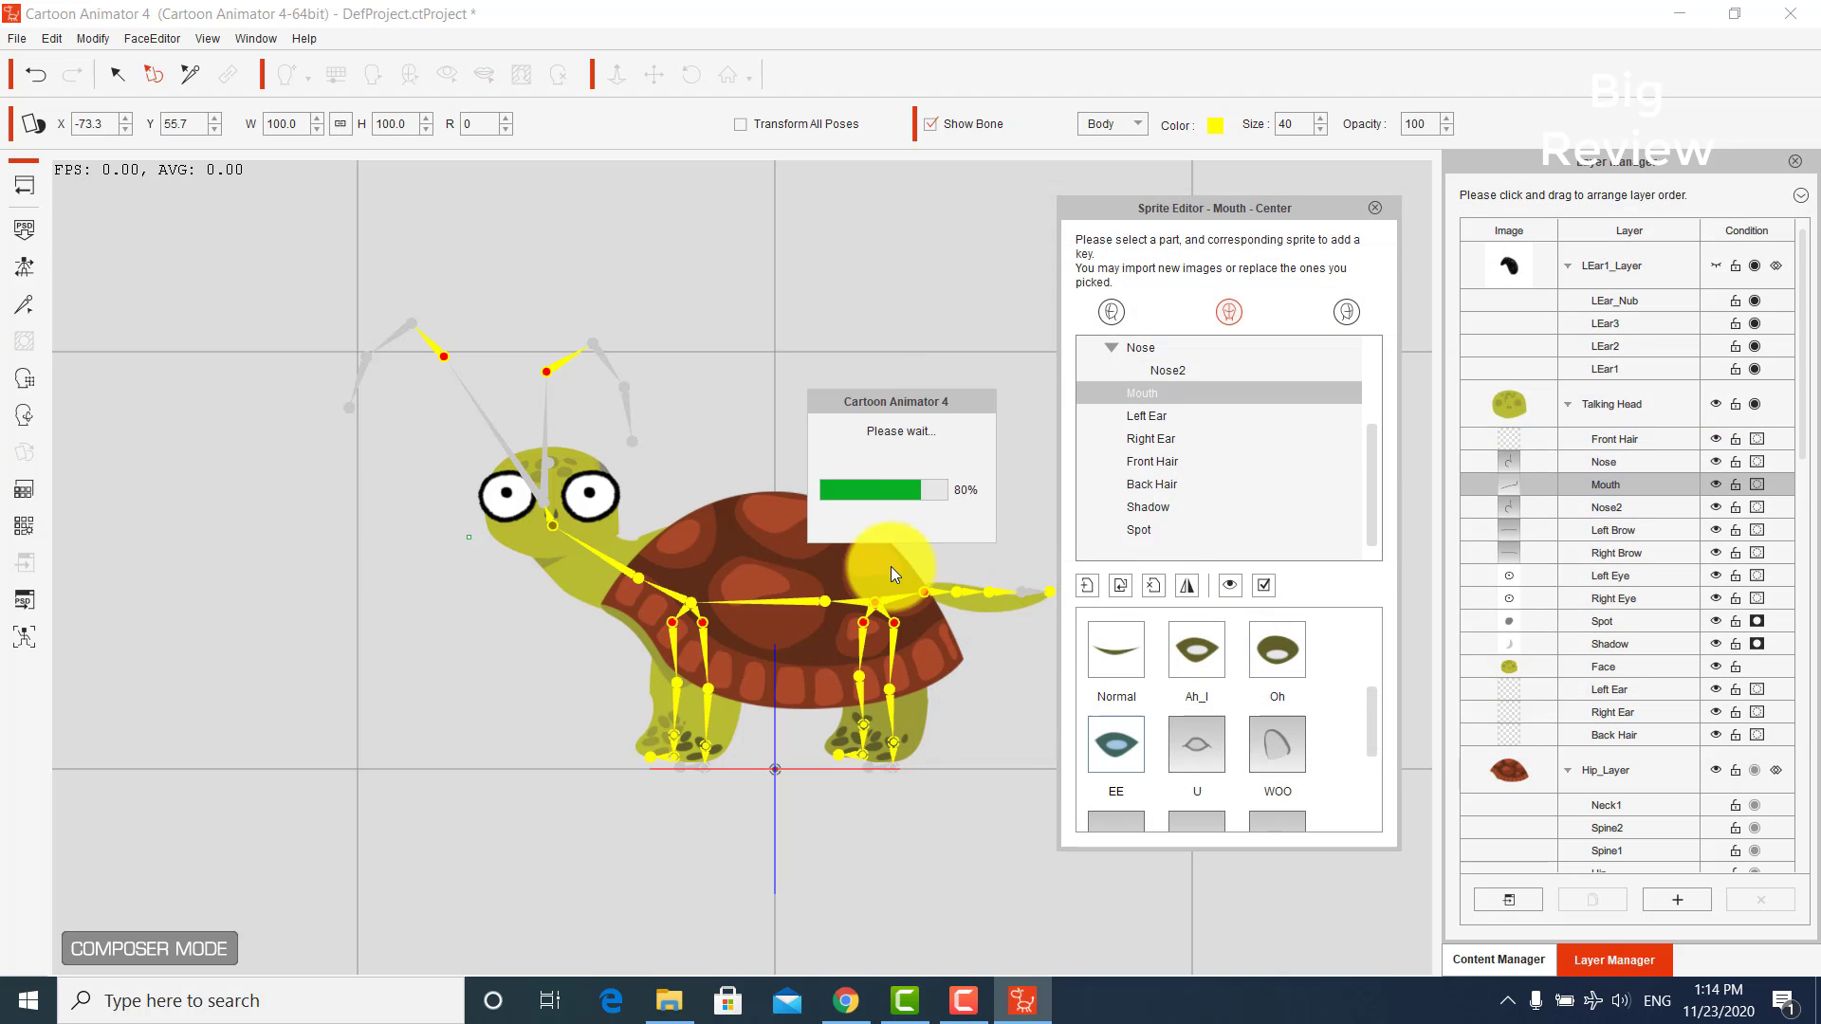
pyautogui.moveTo(555, 484); pyautogui.dragTo(563, 541)
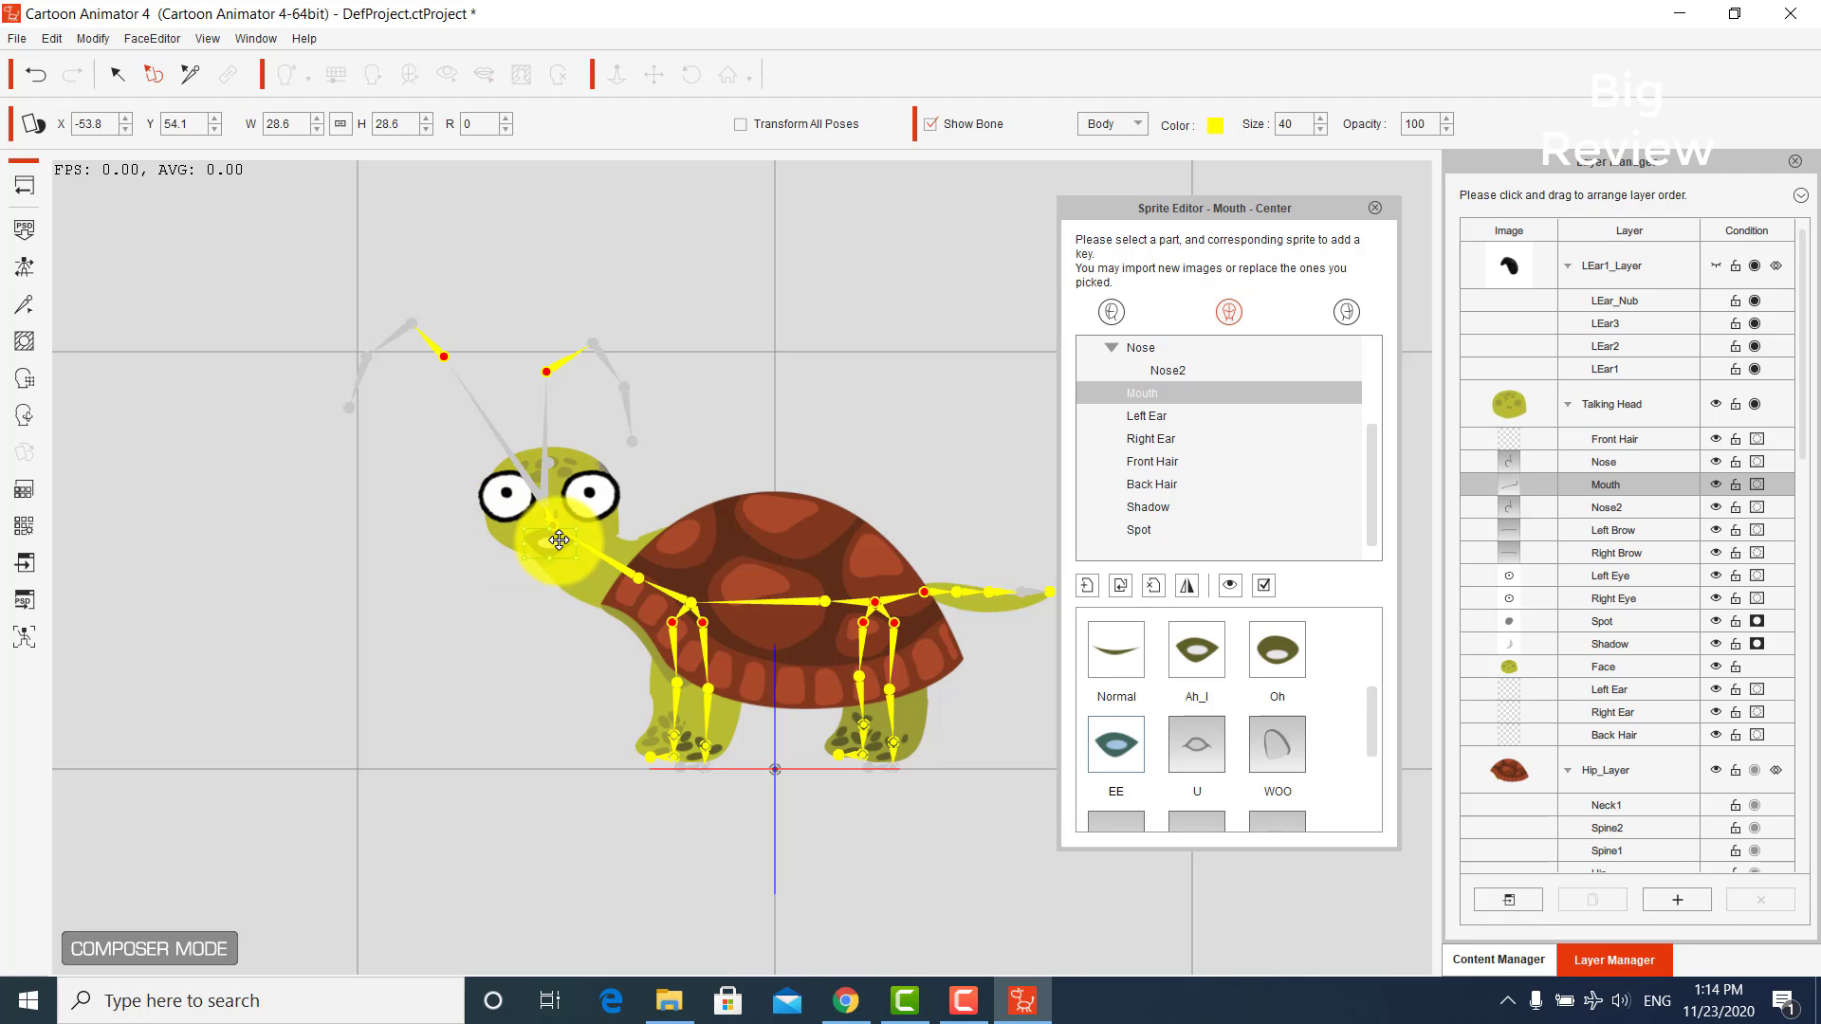
# - Replace the U mouth sprite with the M1 image, scaled to 23.9 and placed at about X -53.6, Y 55.2
pyautogui.doubleClick(1197, 750)
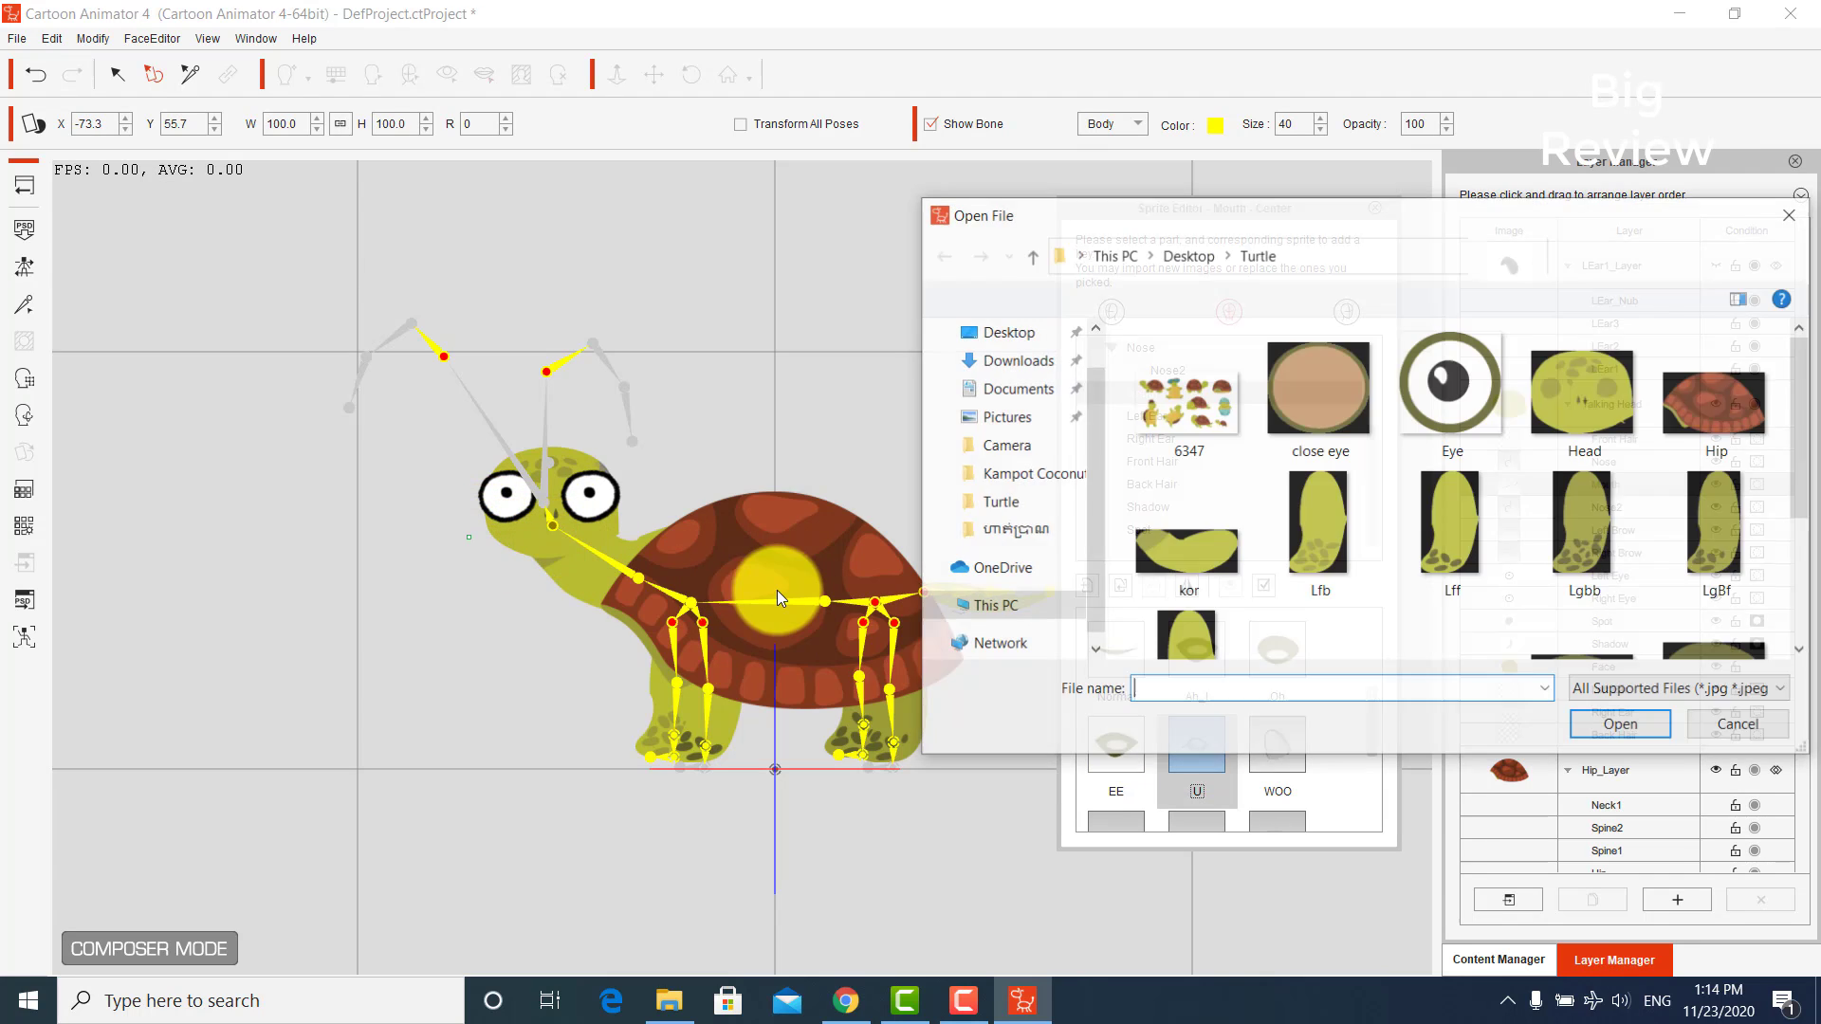
pyautogui.scroll(-5, 1397, 561)
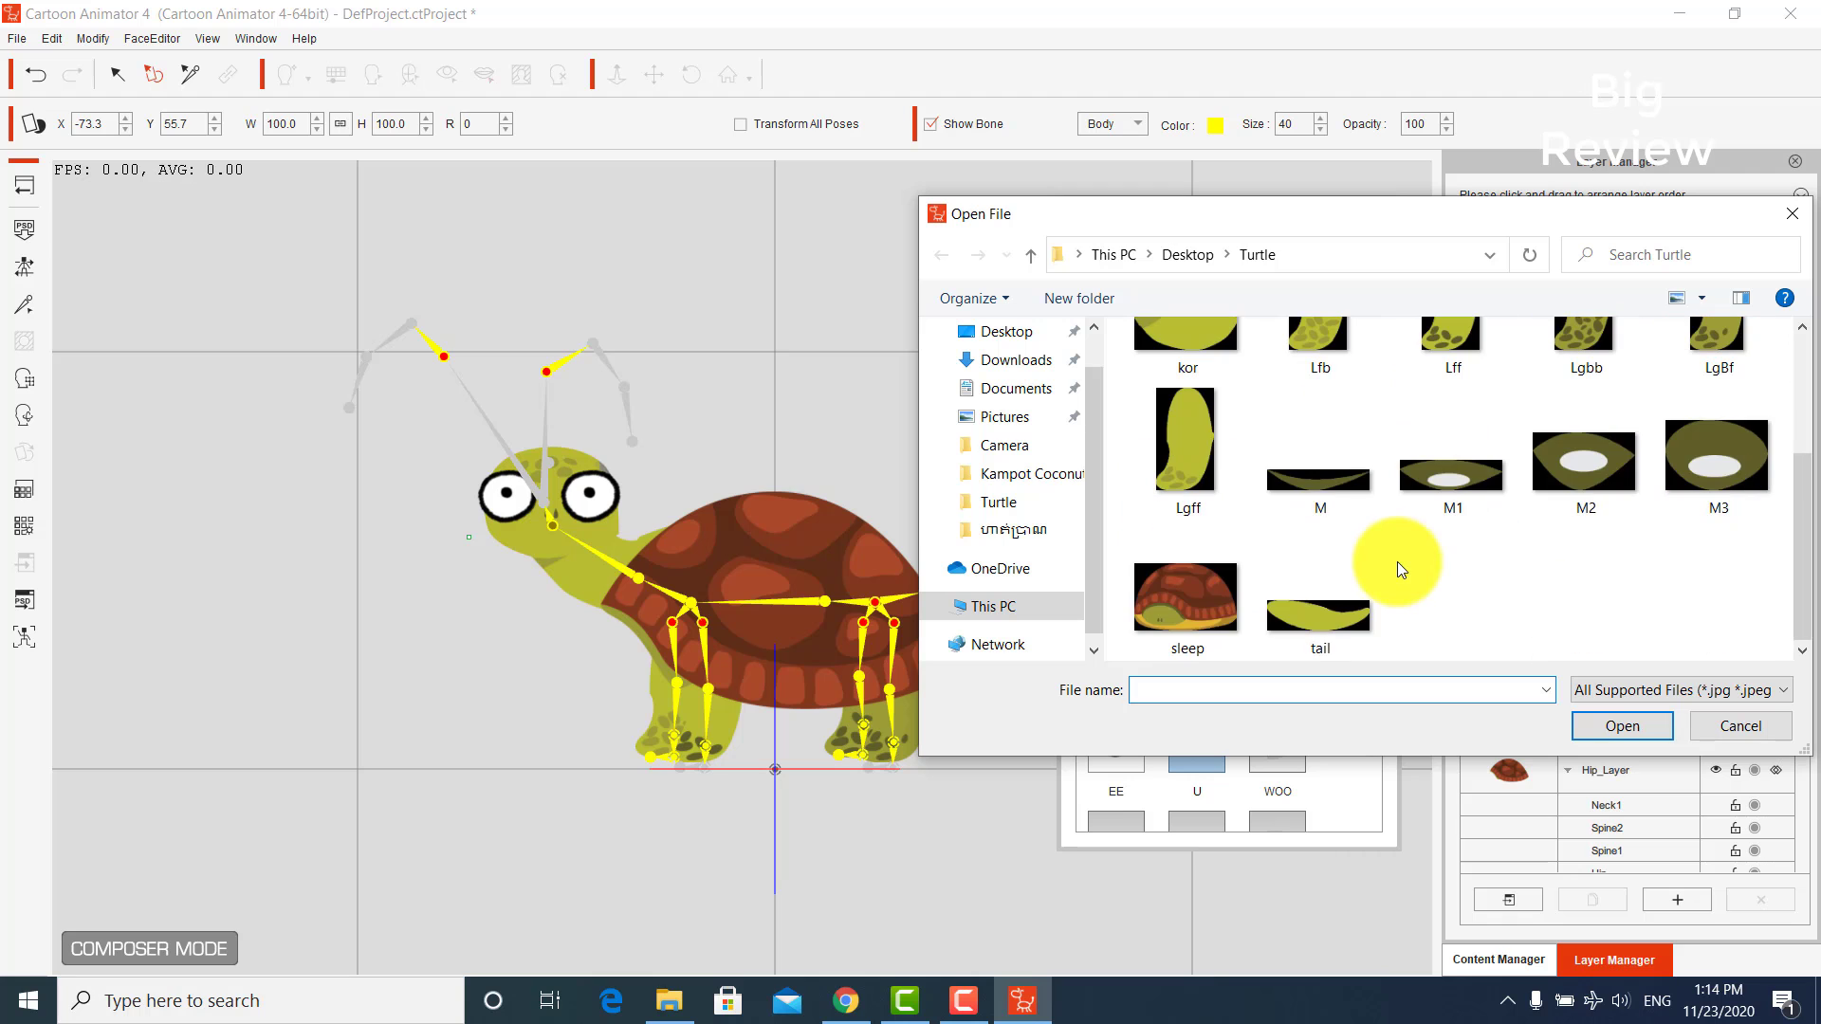
pyautogui.doubleClick(1439, 482)
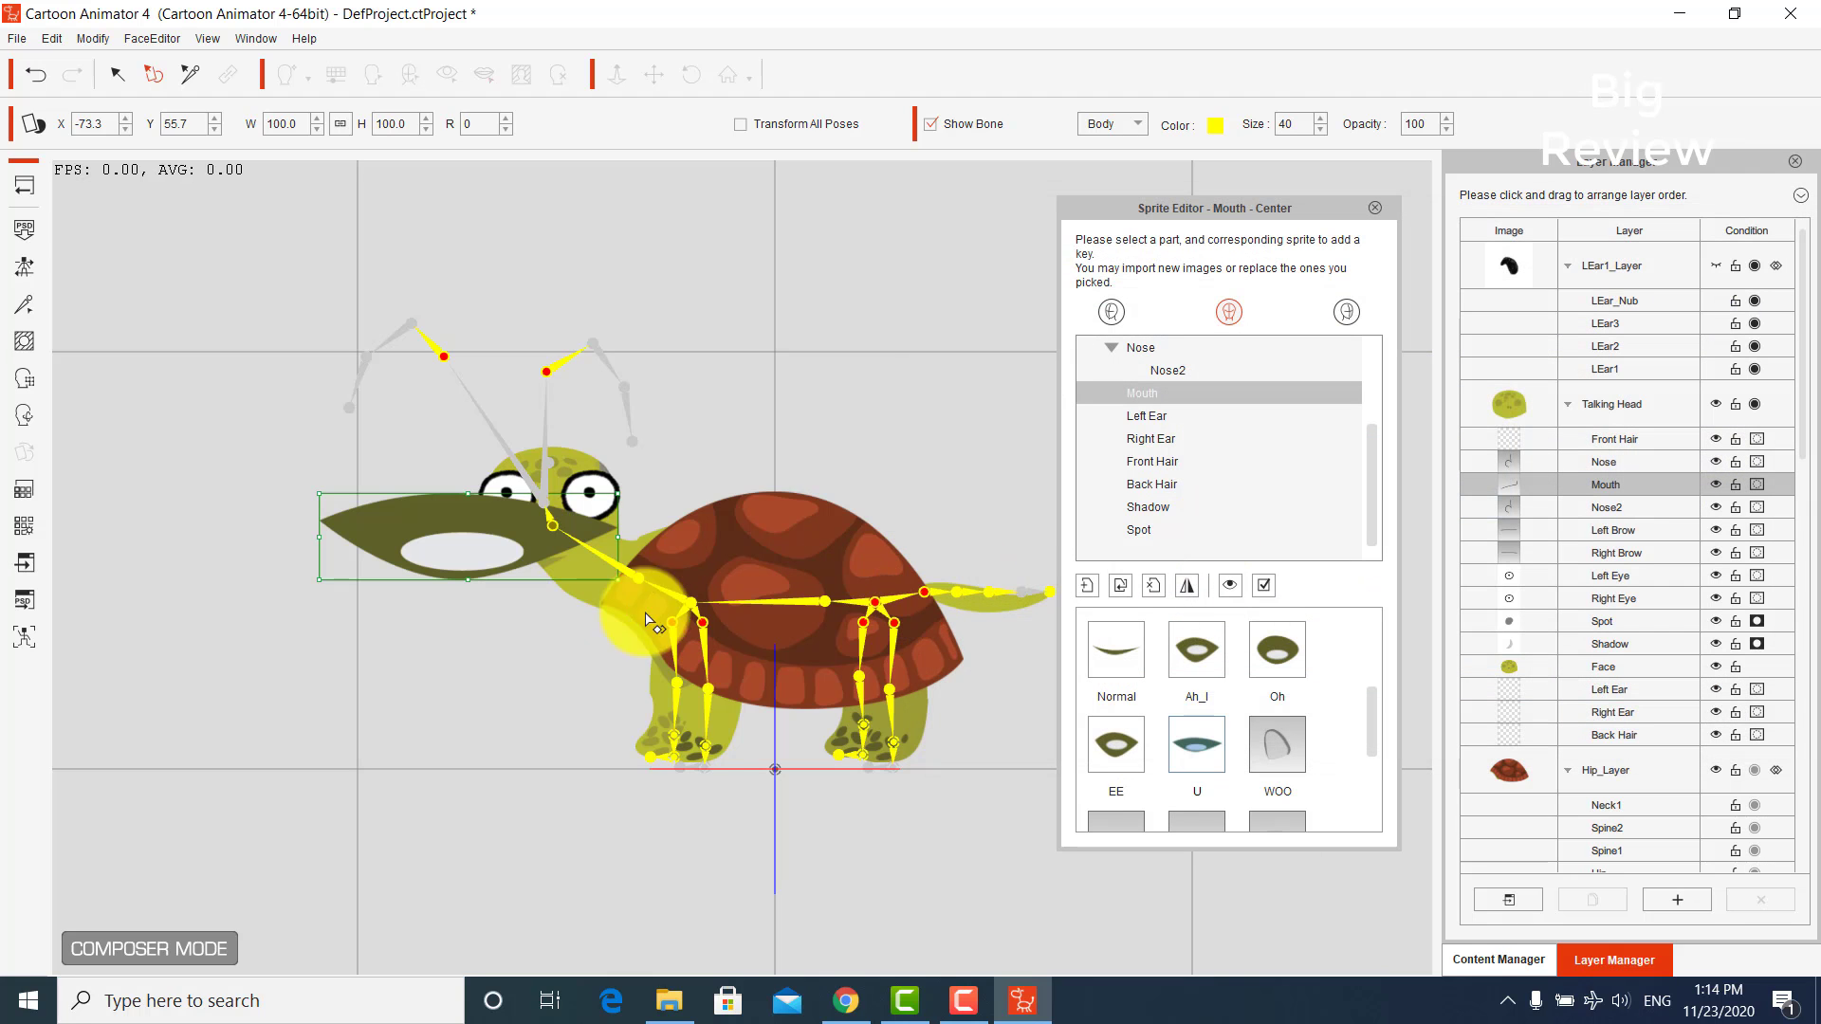
pyautogui.moveTo(610, 490); pyautogui.dragTo(567, 538)
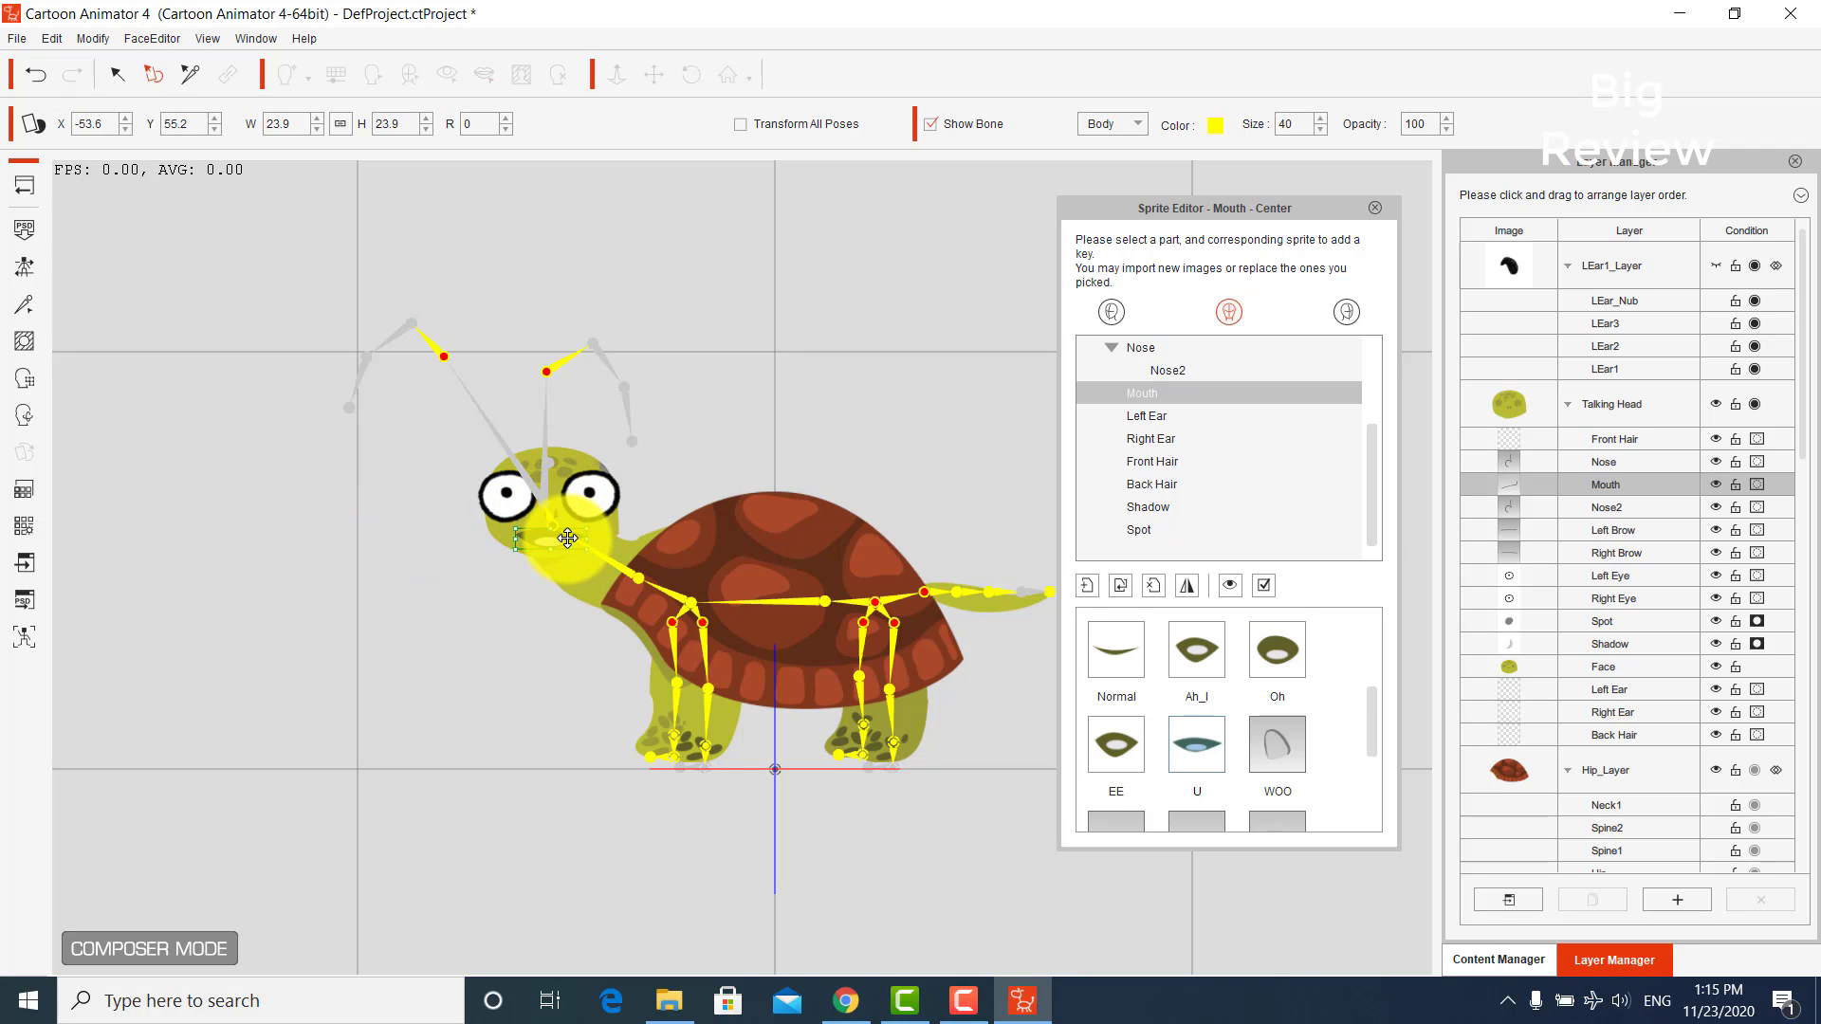
# - Replace the WOO mouth sprite with the M2 image, scaled to 26.9 and placed at about X -54.0, Y 54.5
pyautogui.doubleClick(1275, 742)
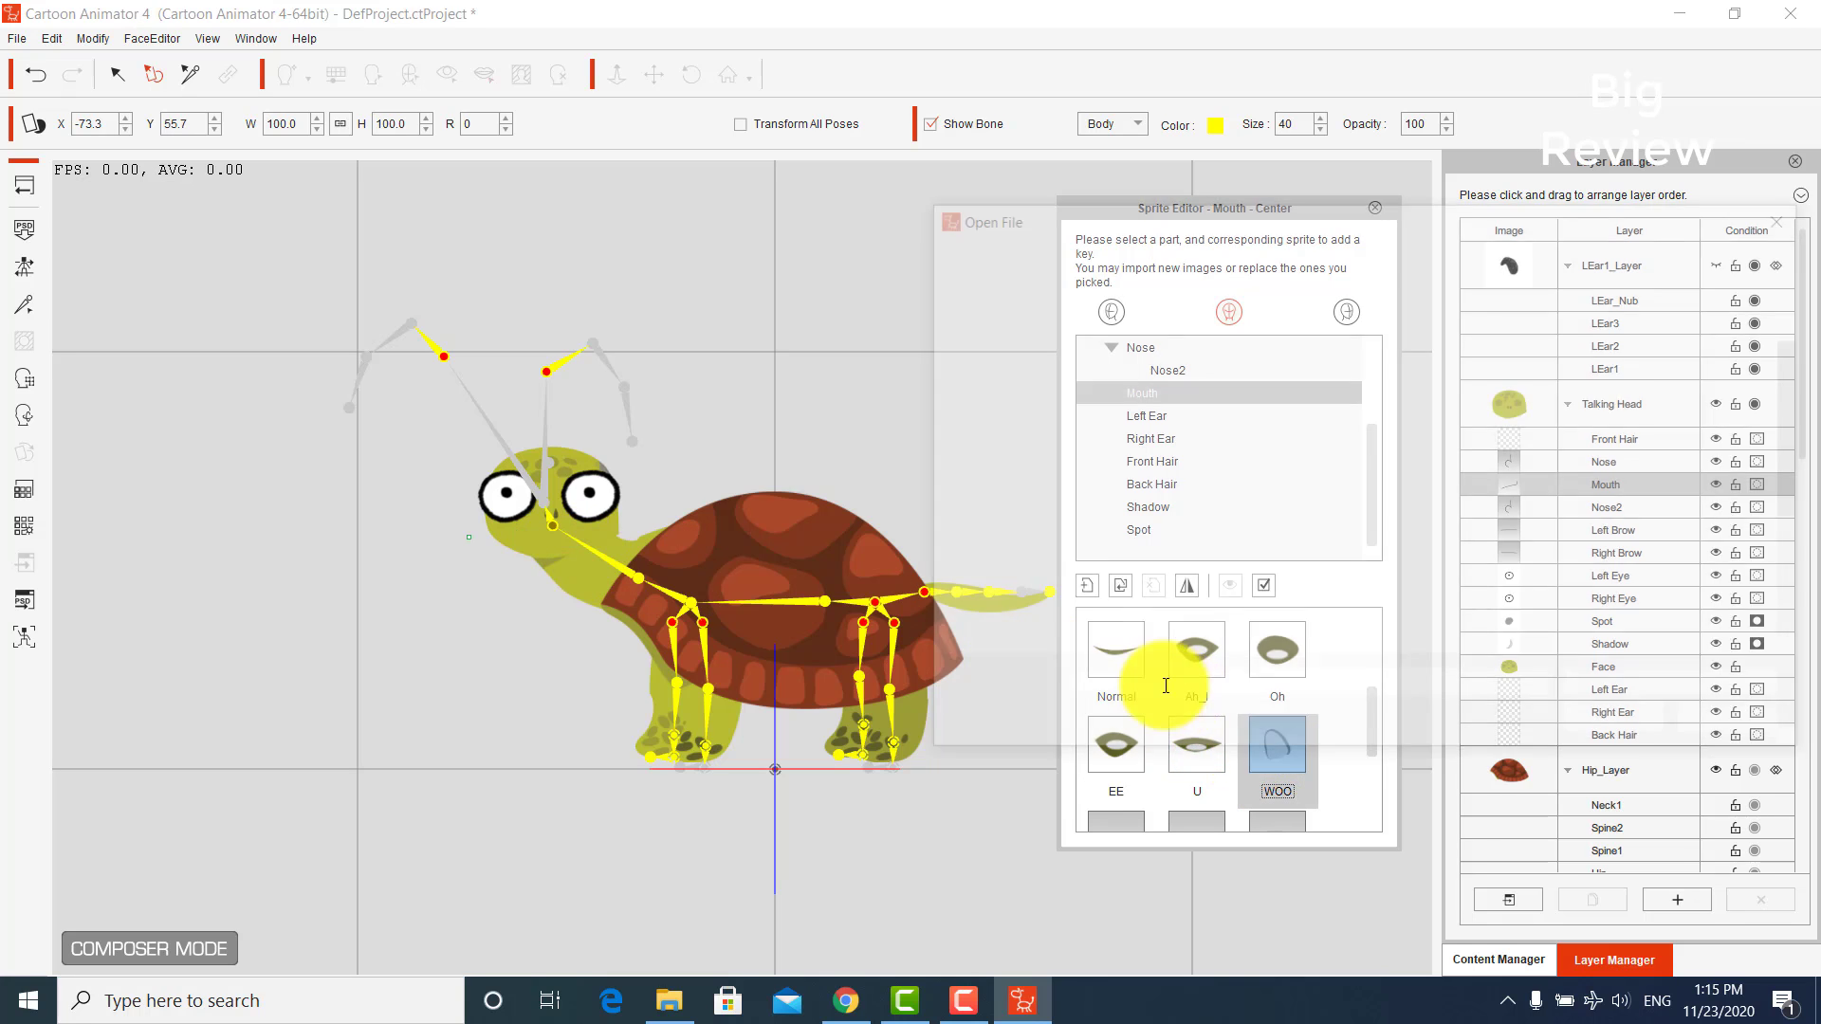
pyautogui.scroll(-3, 1369, 526)
pyautogui.click(1574, 446)
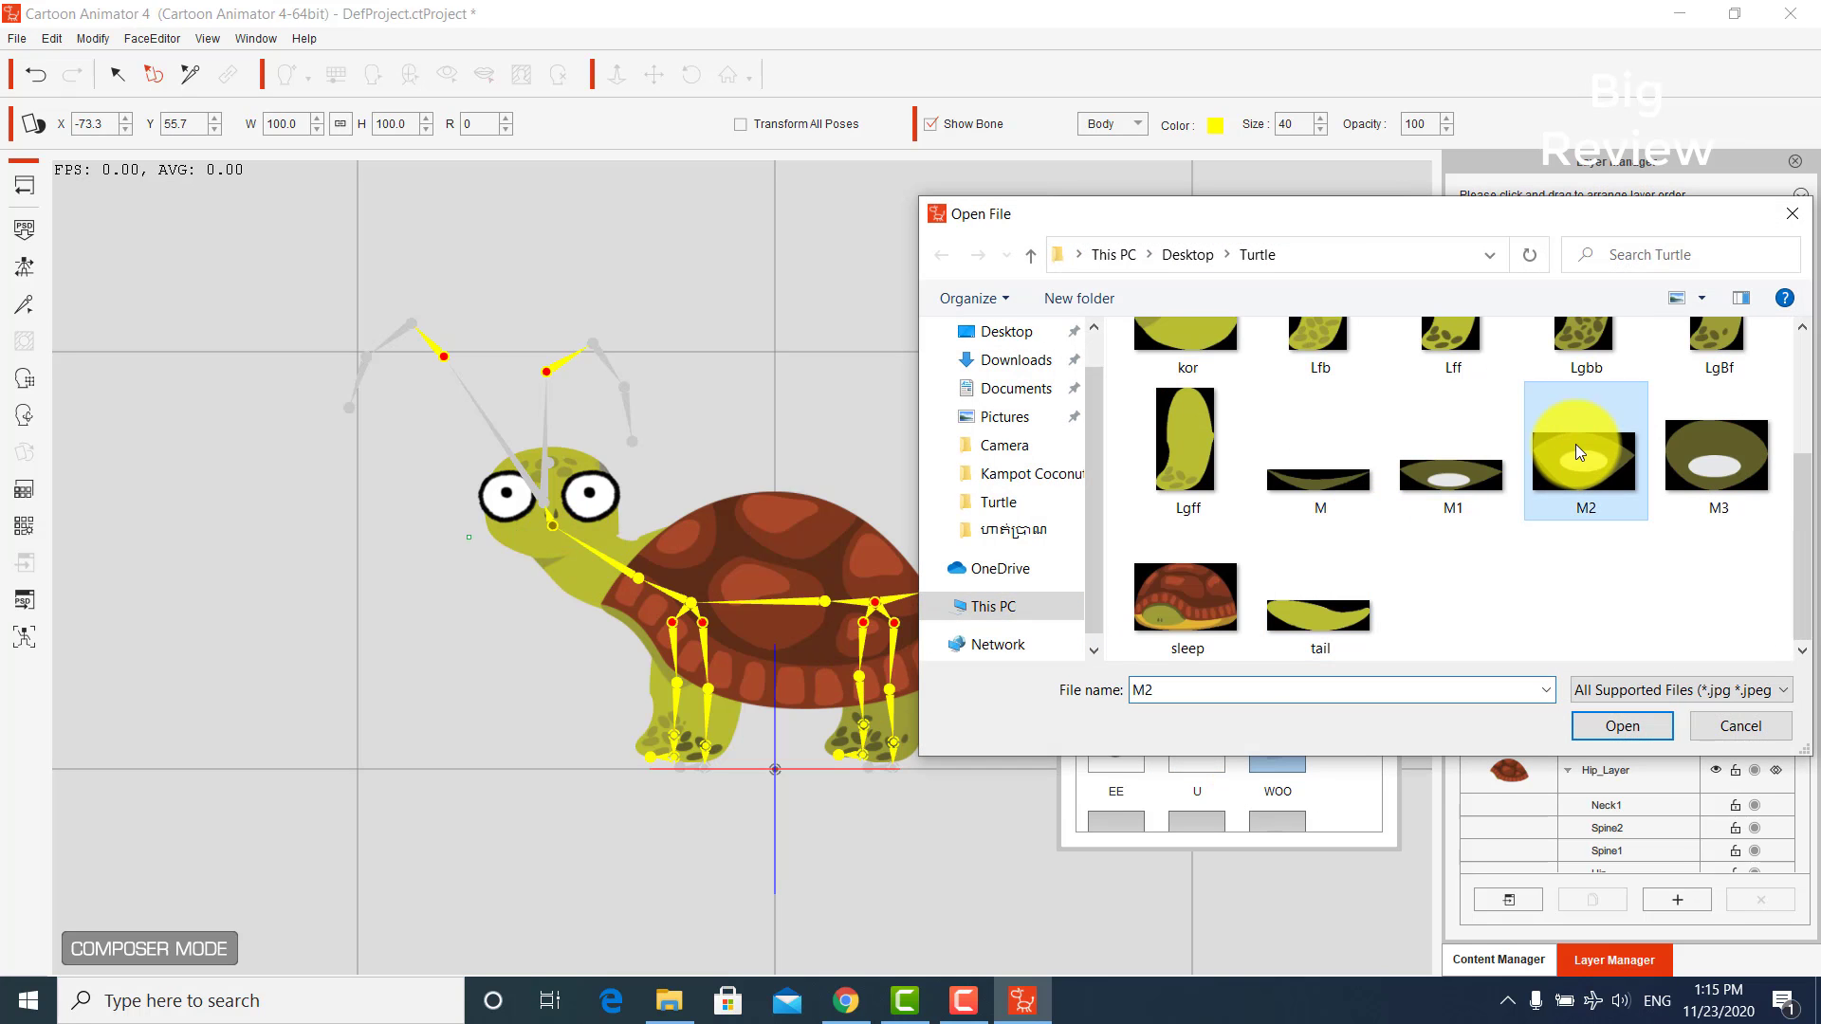
pyautogui.doubleClick(1574, 444)
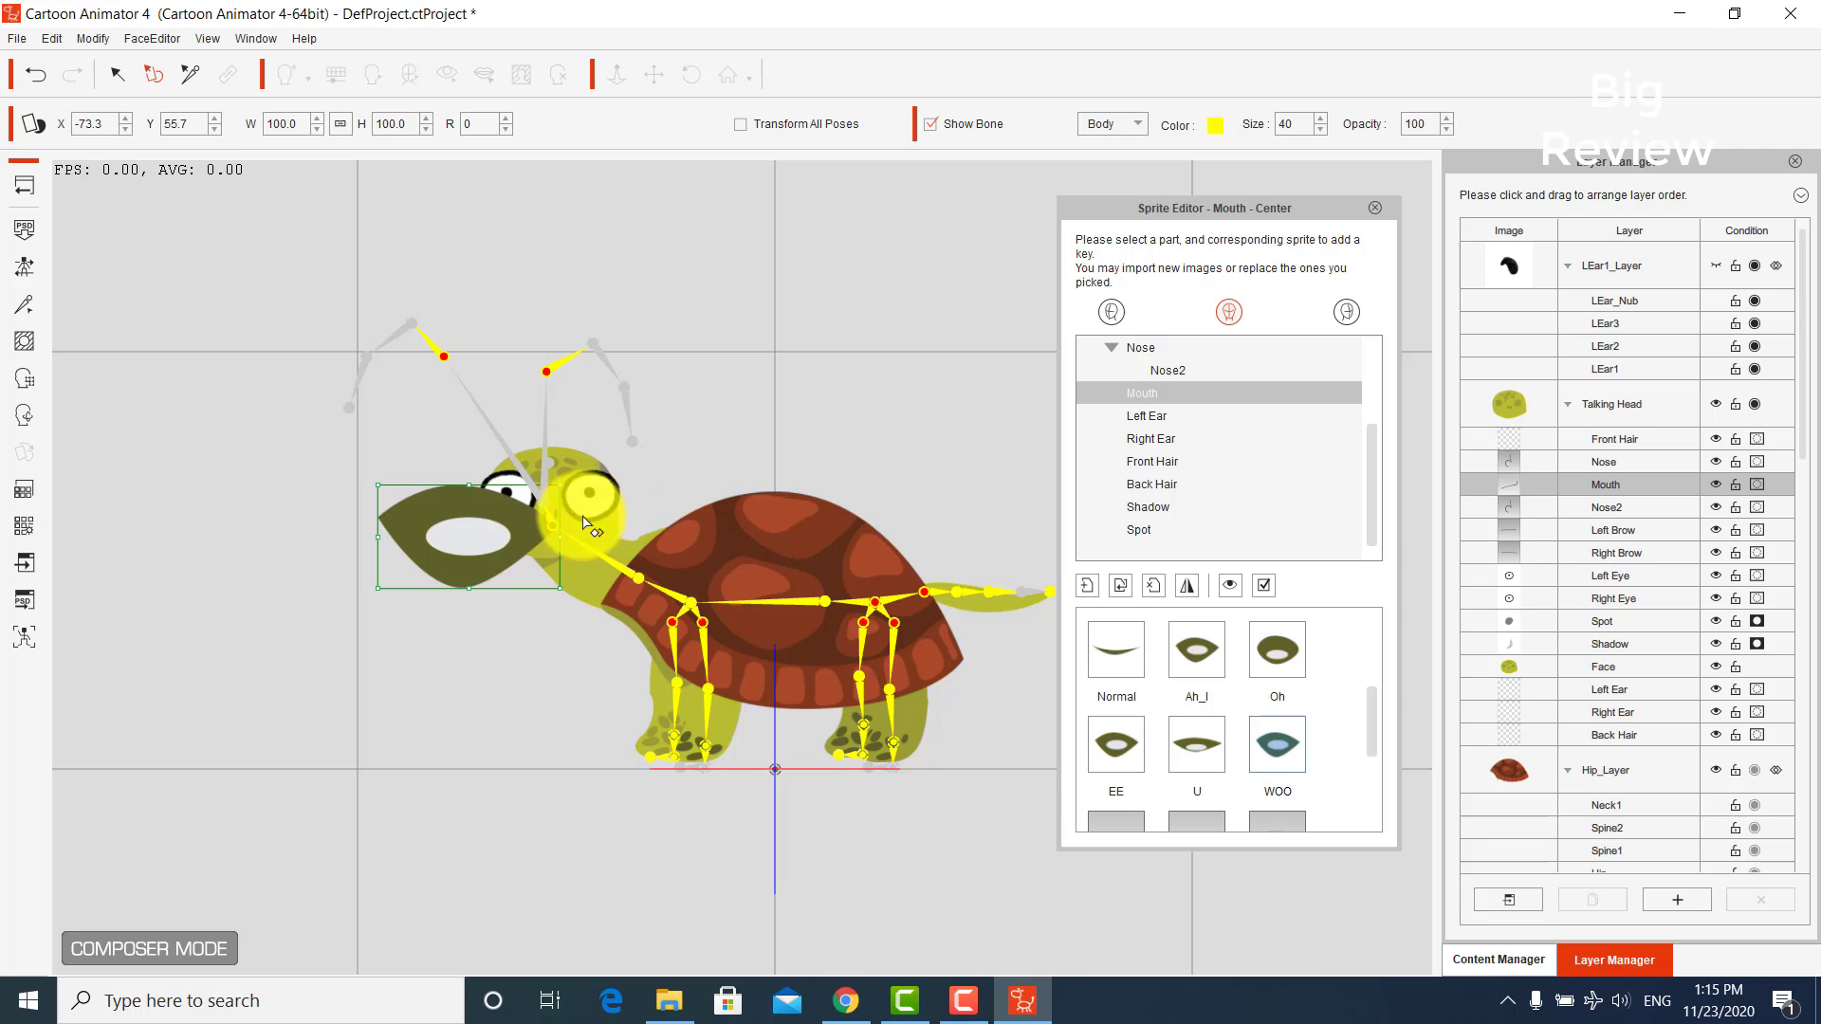
pyautogui.moveTo(507, 516); pyautogui.dragTo(557, 548)
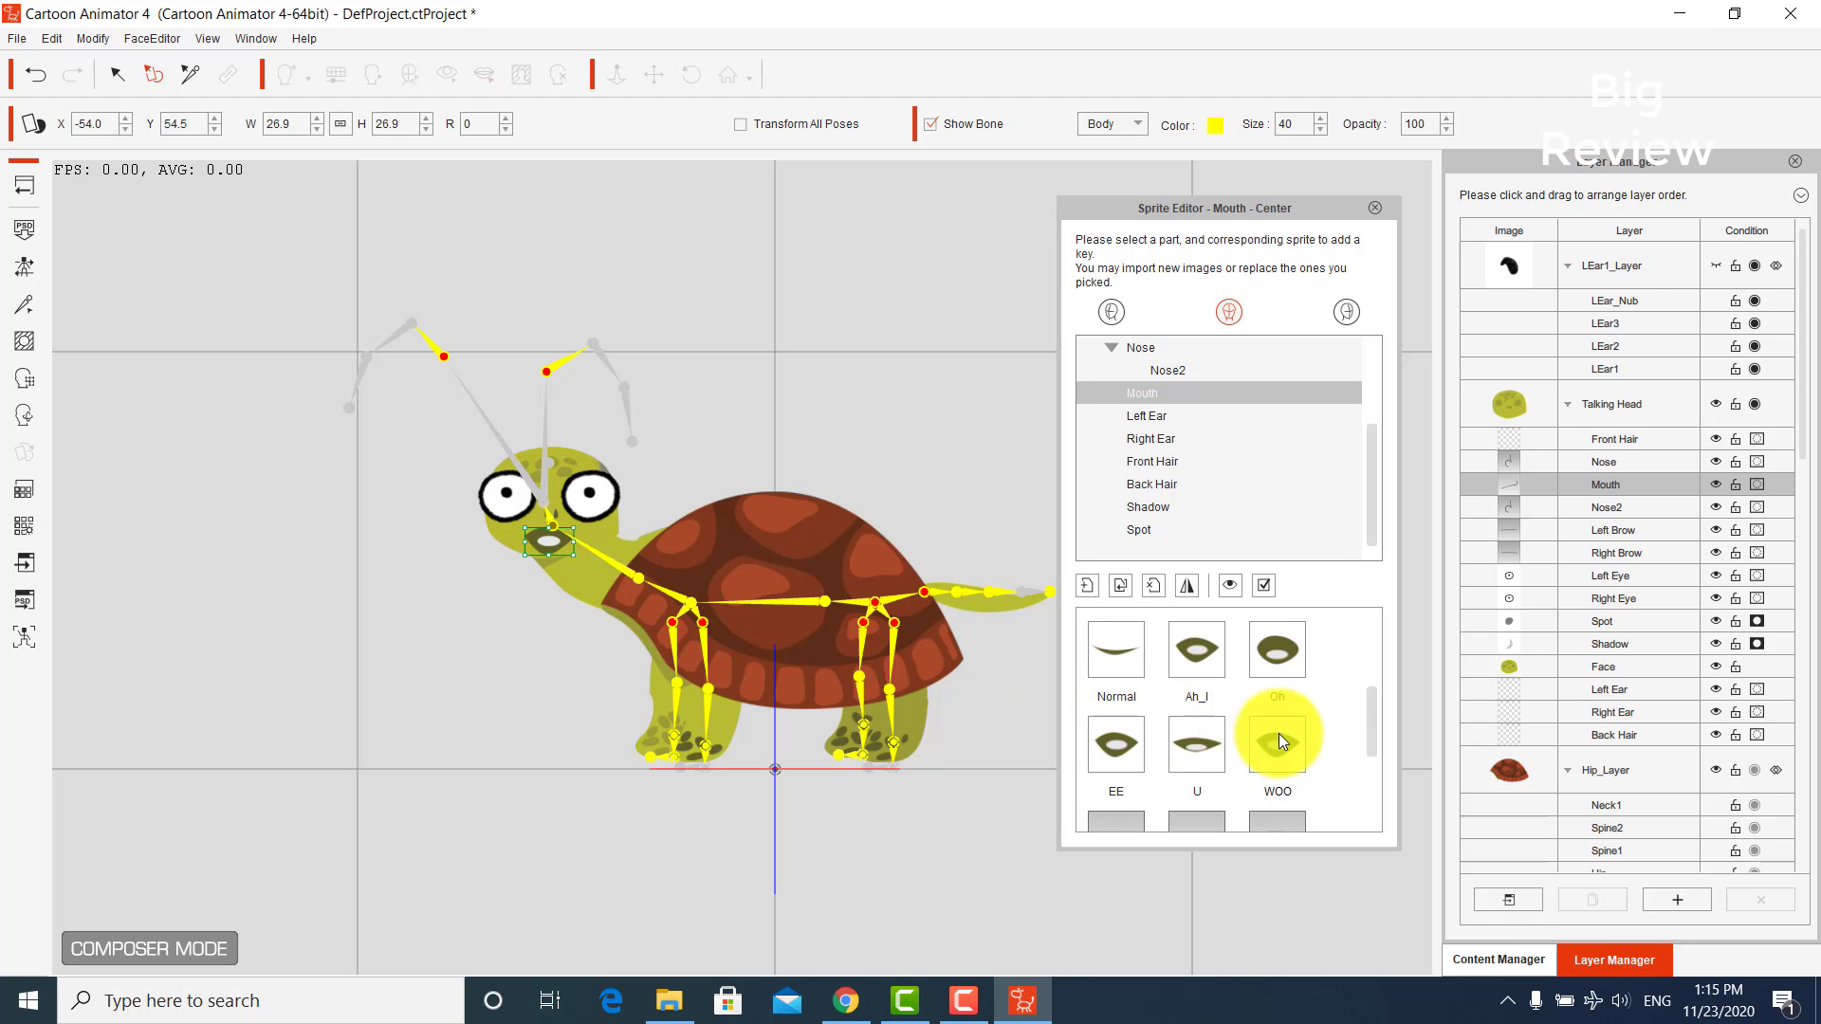
# - Replace the FV mouth sprite with the M image, scaled to 34.2 and placed at about X -53.8, Y 54.5
pyautogui.scroll(-2, 1271, 731)
pyautogui.click(1125, 680)
pyautogui.doubleClick(1128, 673)
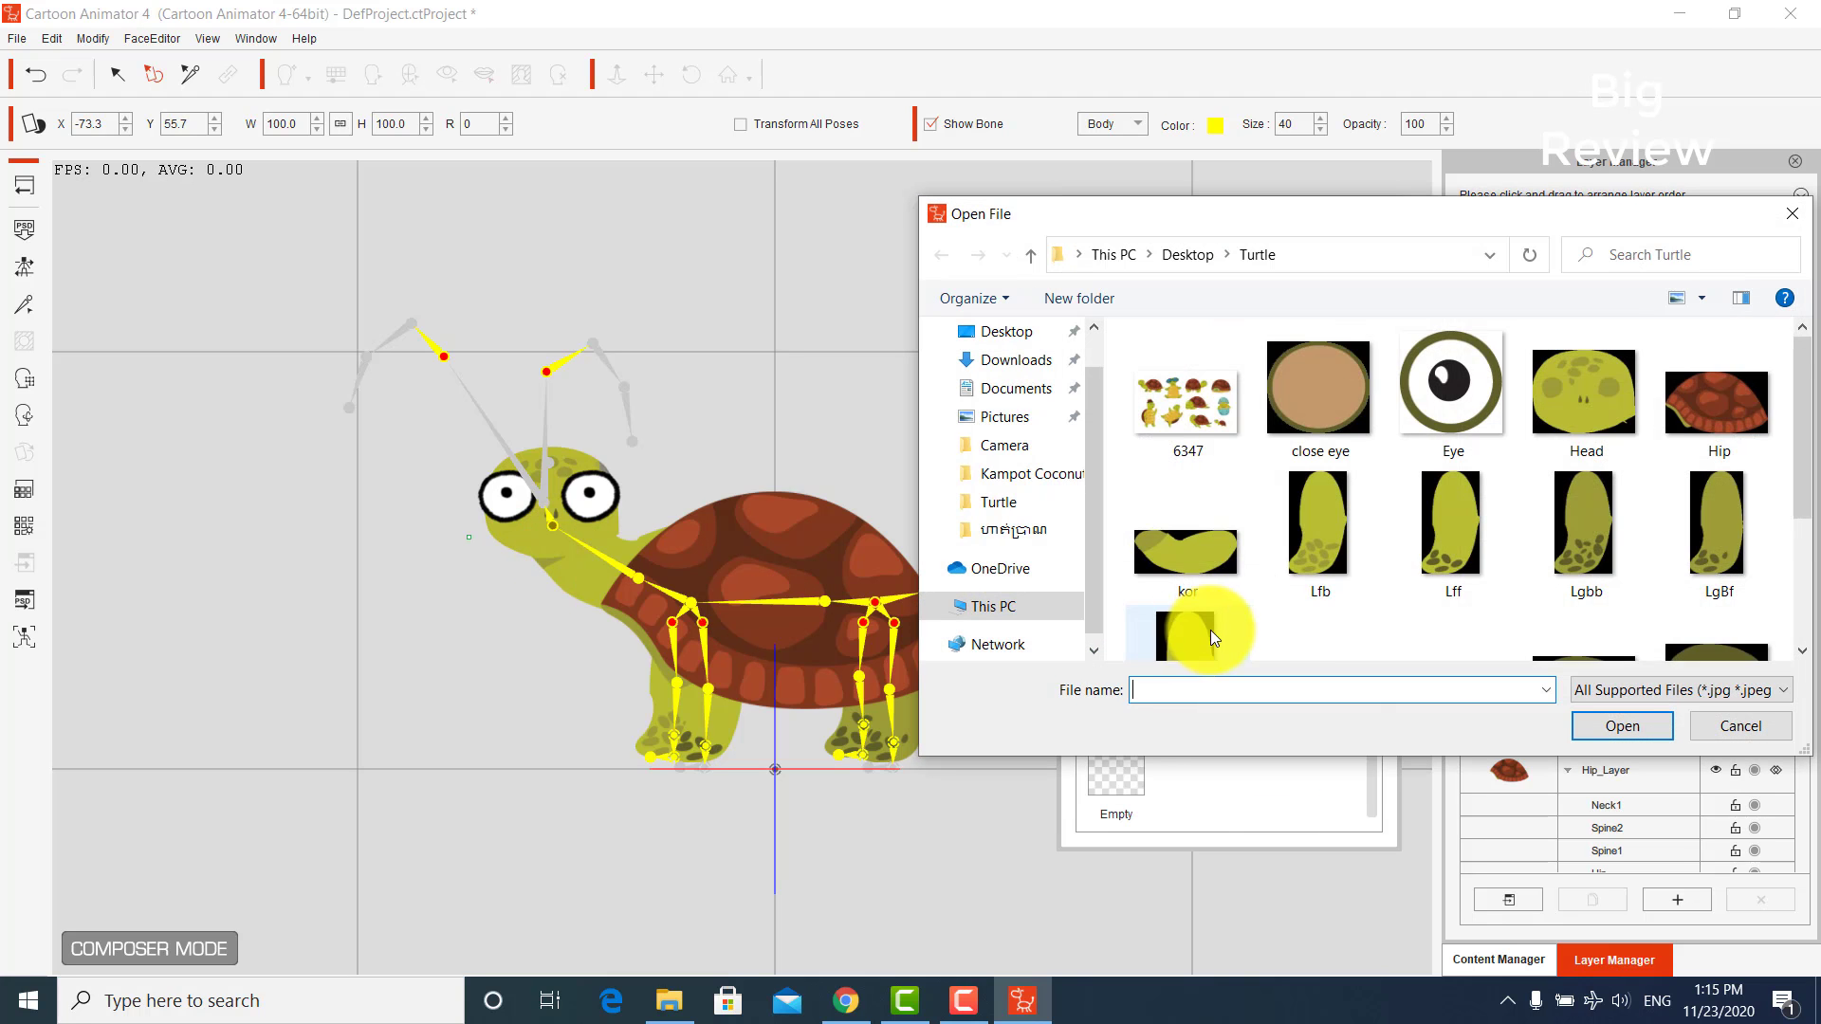
pyautogui.scroll(-3, 1295, 565)
pyautogui.doubleClick(1318, 461)
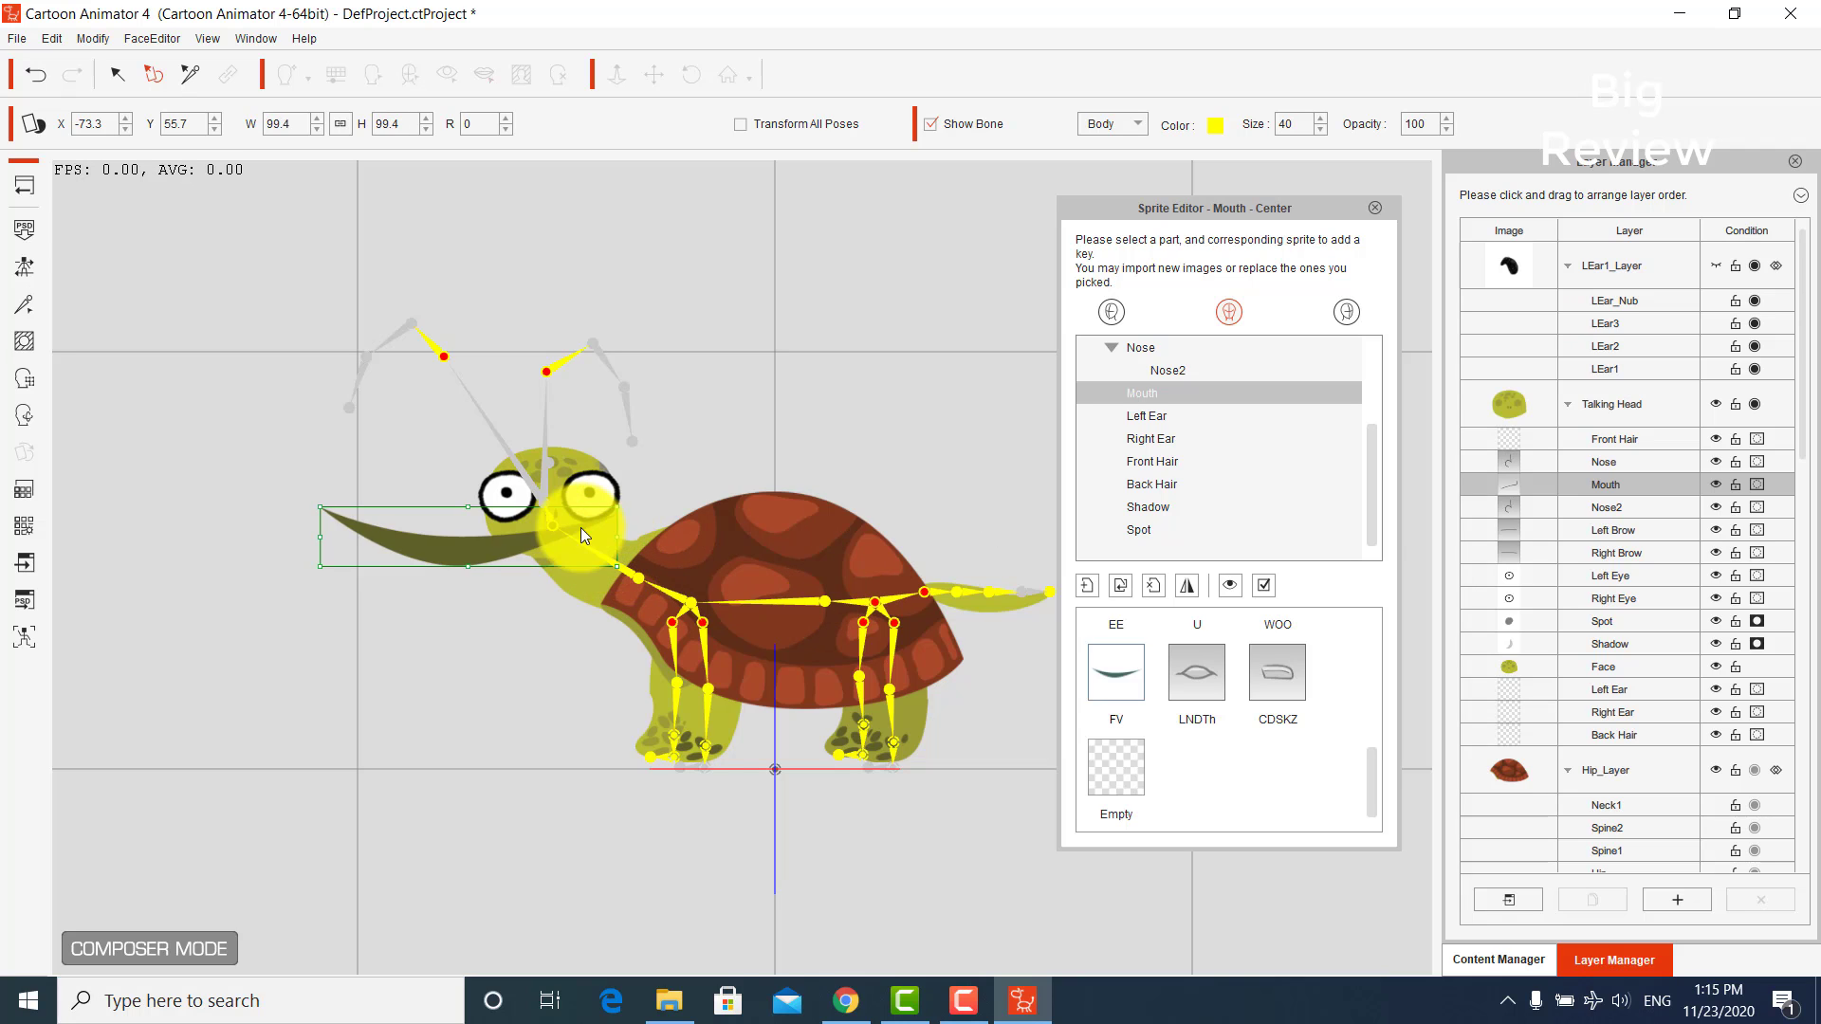
pyautogui.moveTo(580, 527)
pyautogui.mouseDown()
pyautogui.moveTo(518, 536)
pyautogui.moveTo(577, 541)
pyautogui.mouseUp()
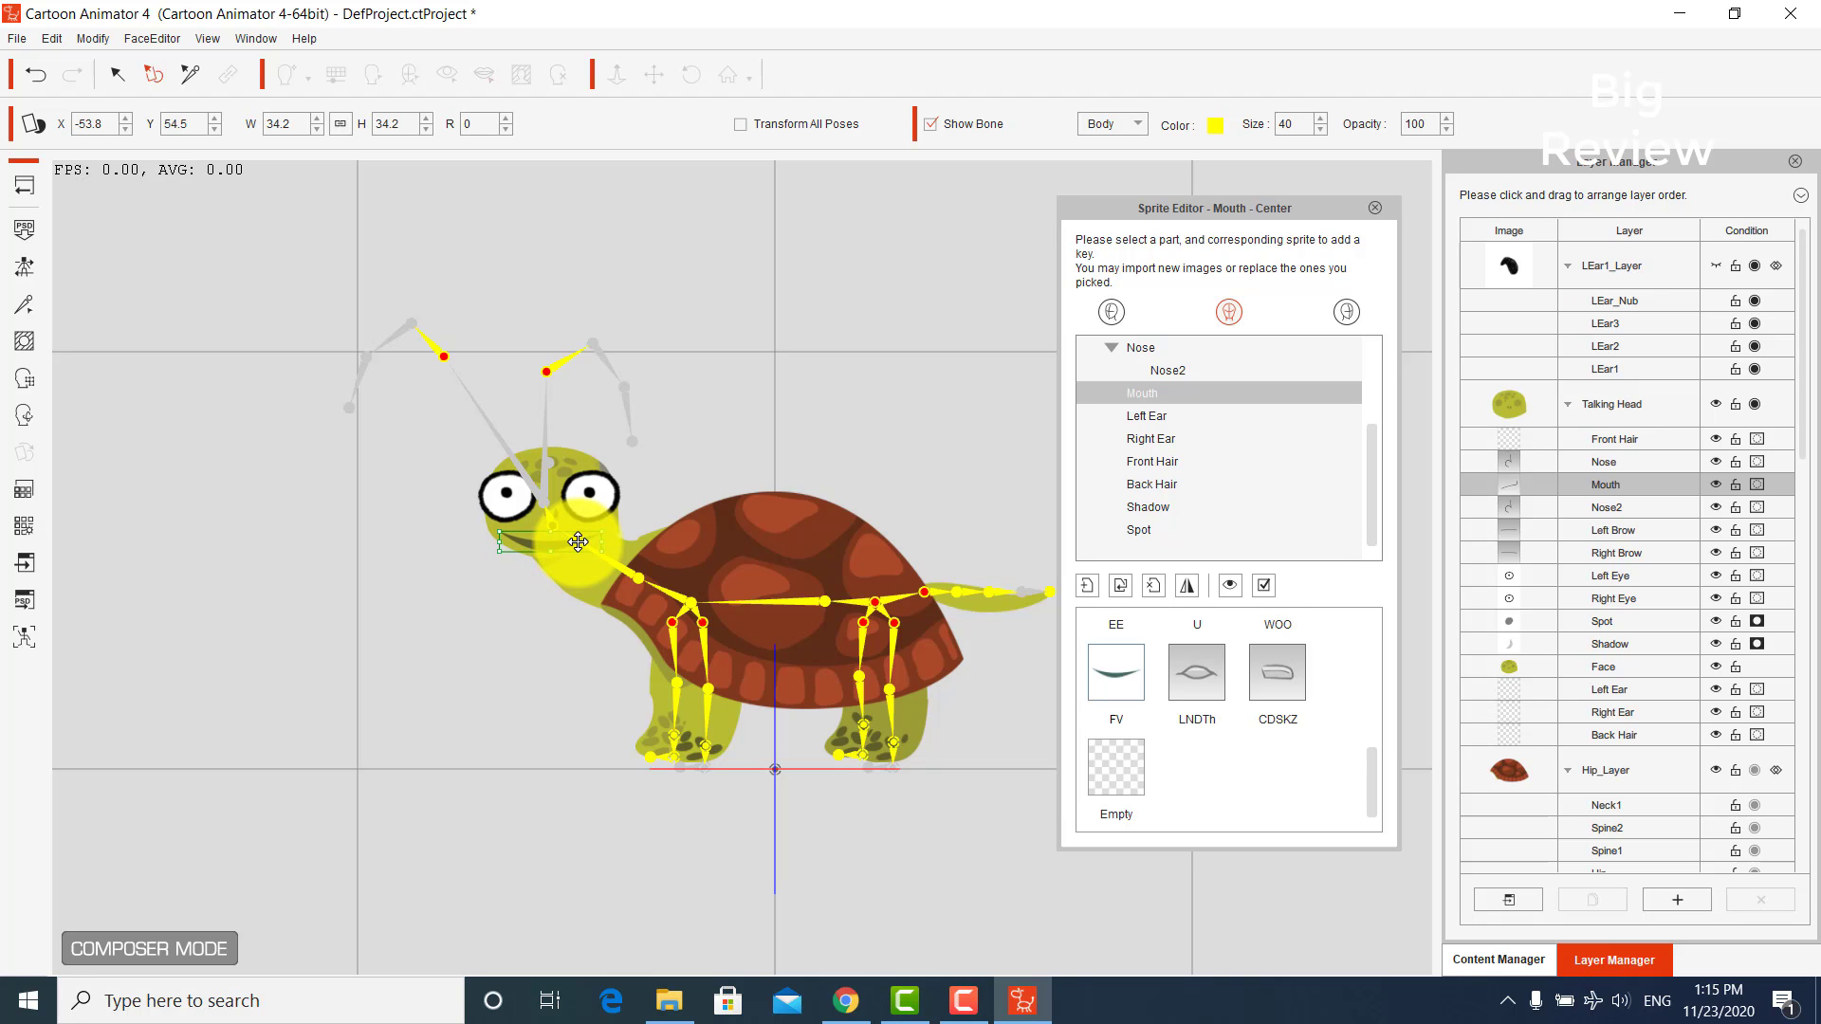
# - Replace the LNDTh mouth sprite with the M1 image, scaled to 26.6 and placed at about X -53.1, Y 55.0
pyautogui.click(1102, 664)
pyautogui.doubleClick(1191, 664)
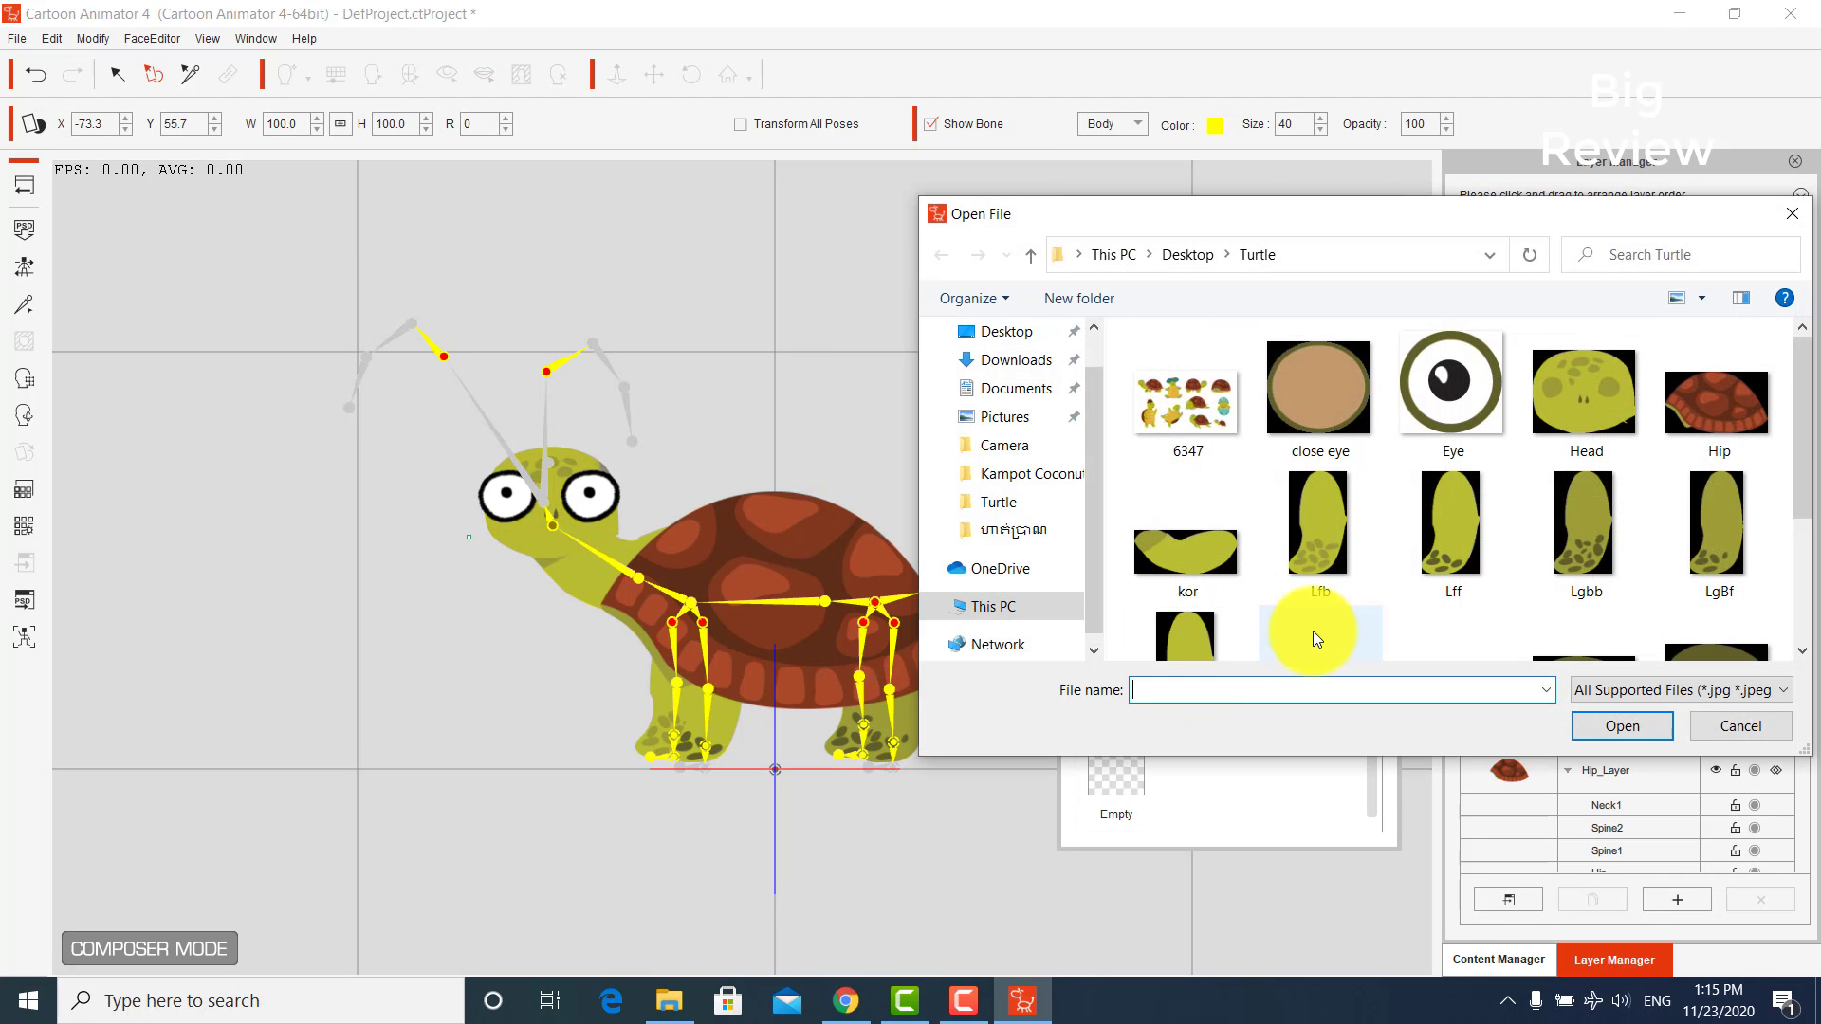
pyautogui.scroll(-5, 1346, 598)
pyautogui.doubleClick(1472, 482)
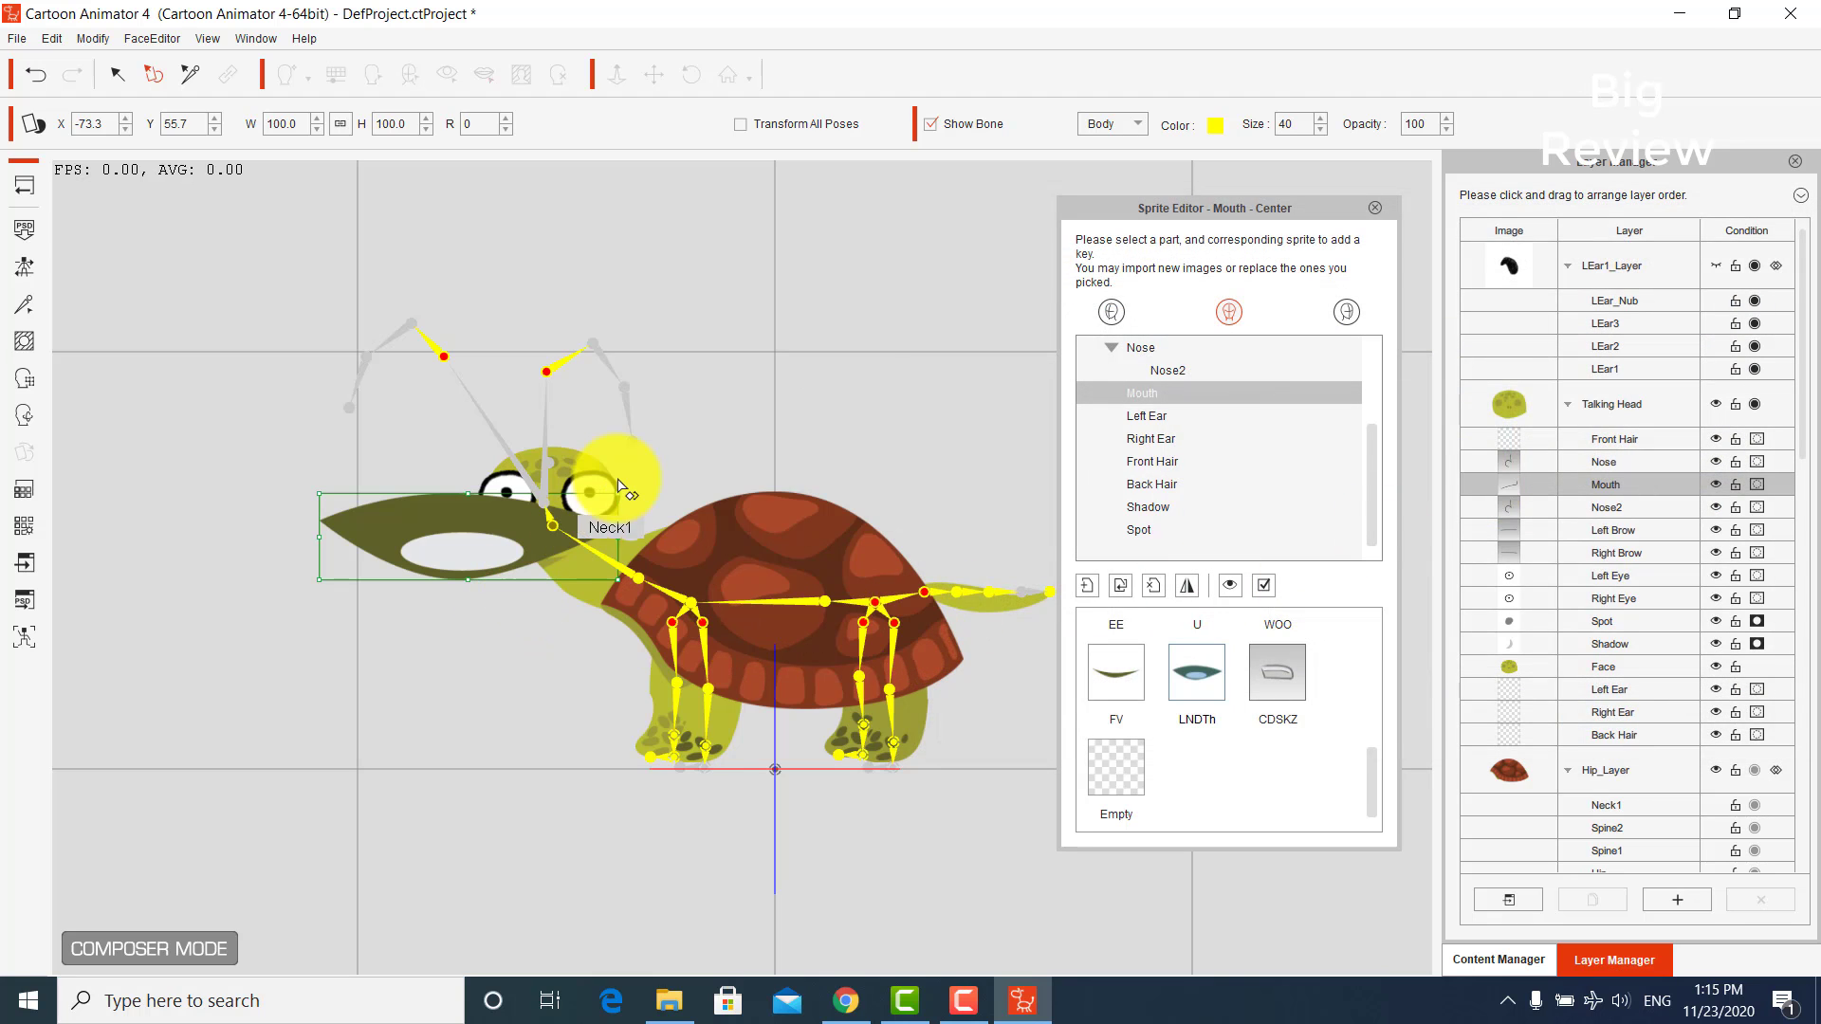
pyautogui.moveTo(612, 493); pyautogui.dragTo(580, 542)
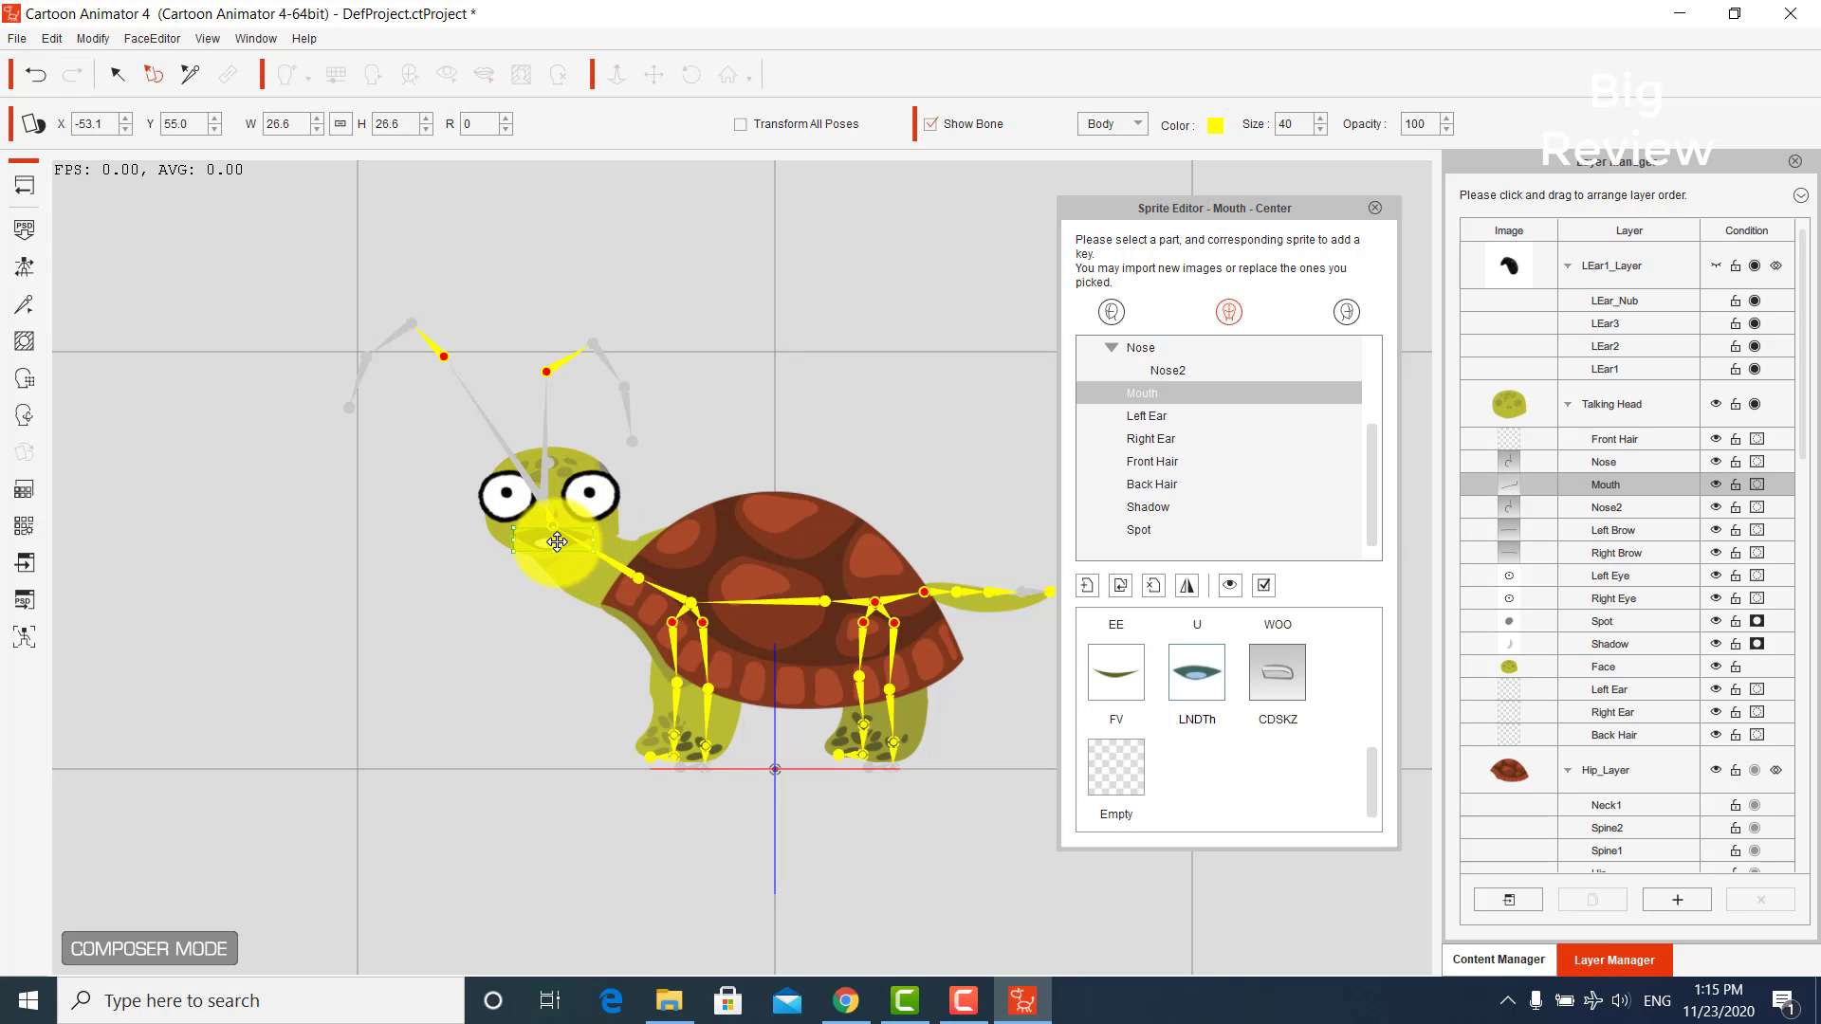
# - Replace the CDSKZ mouth sprite with the M3 image, scaled to 28.2 and placed at about X -53.3, Y 54.5
pyautogui.doubleClick(1284, 685)
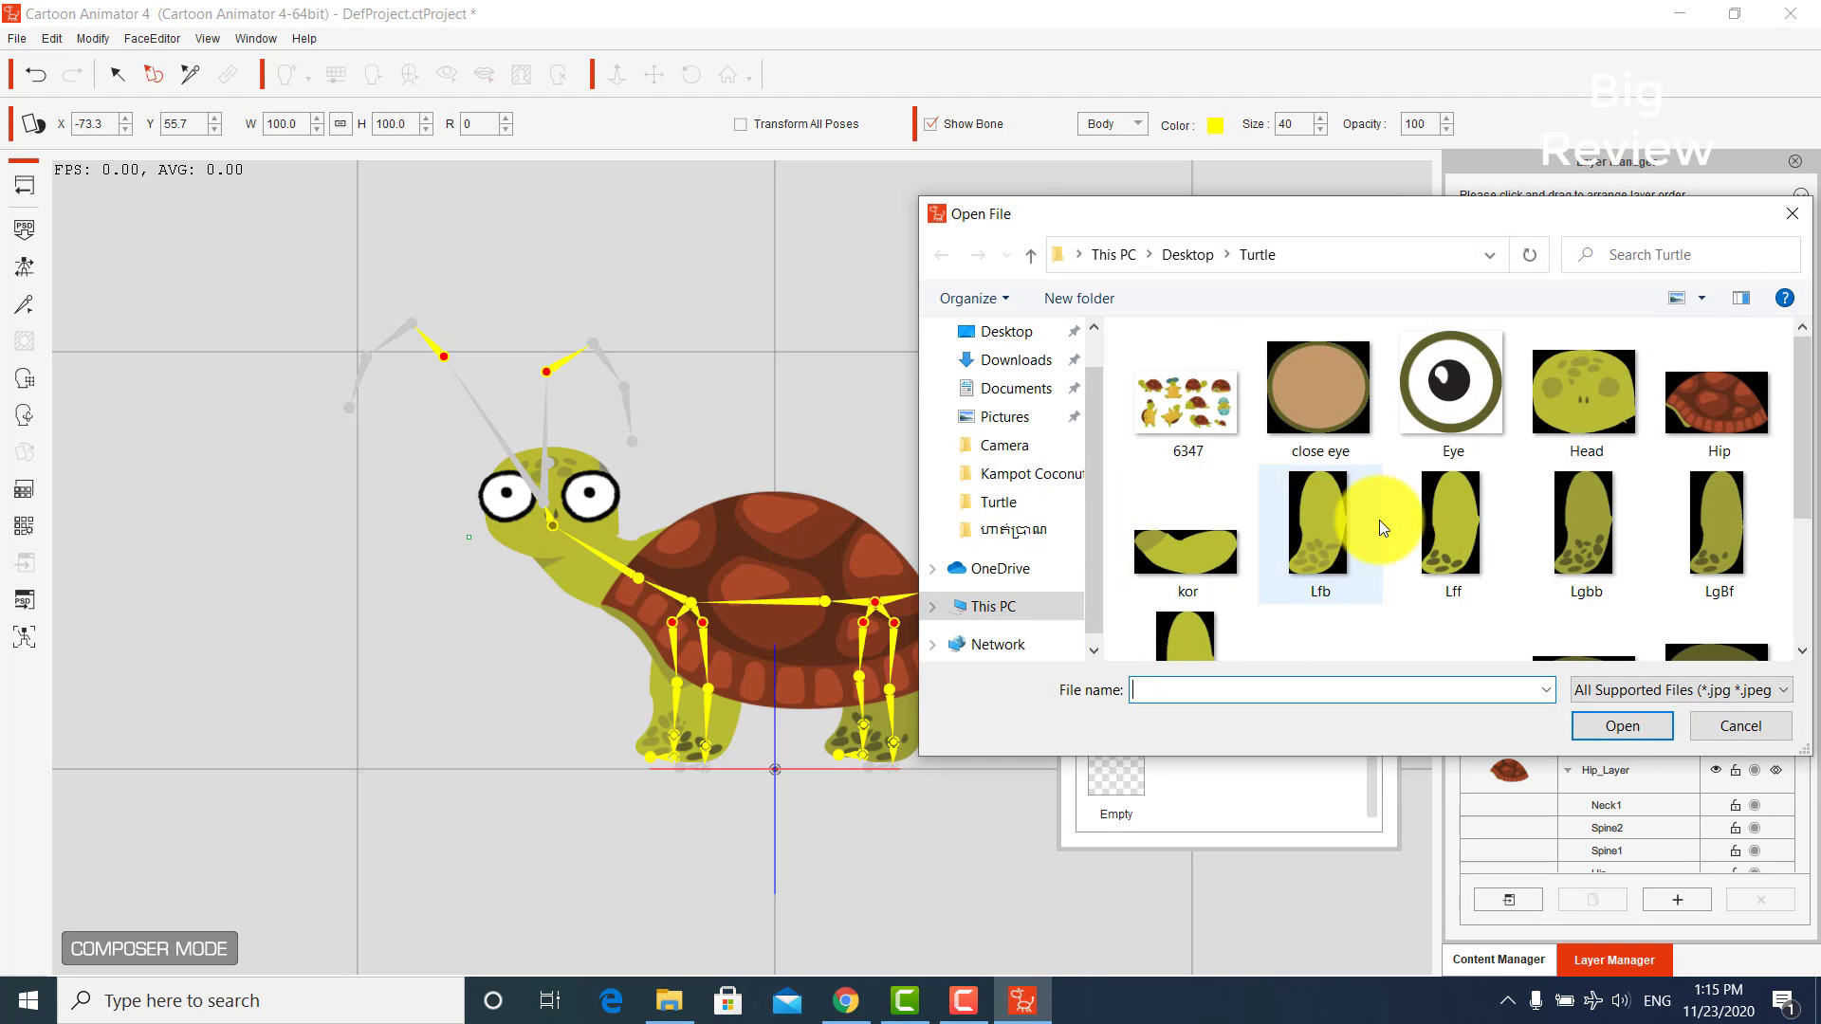
pyautogui.scroll(-2, 1460, 526)
pyautogui.click(1697, 459)
pyautogui.doubleClick(1698, 459)
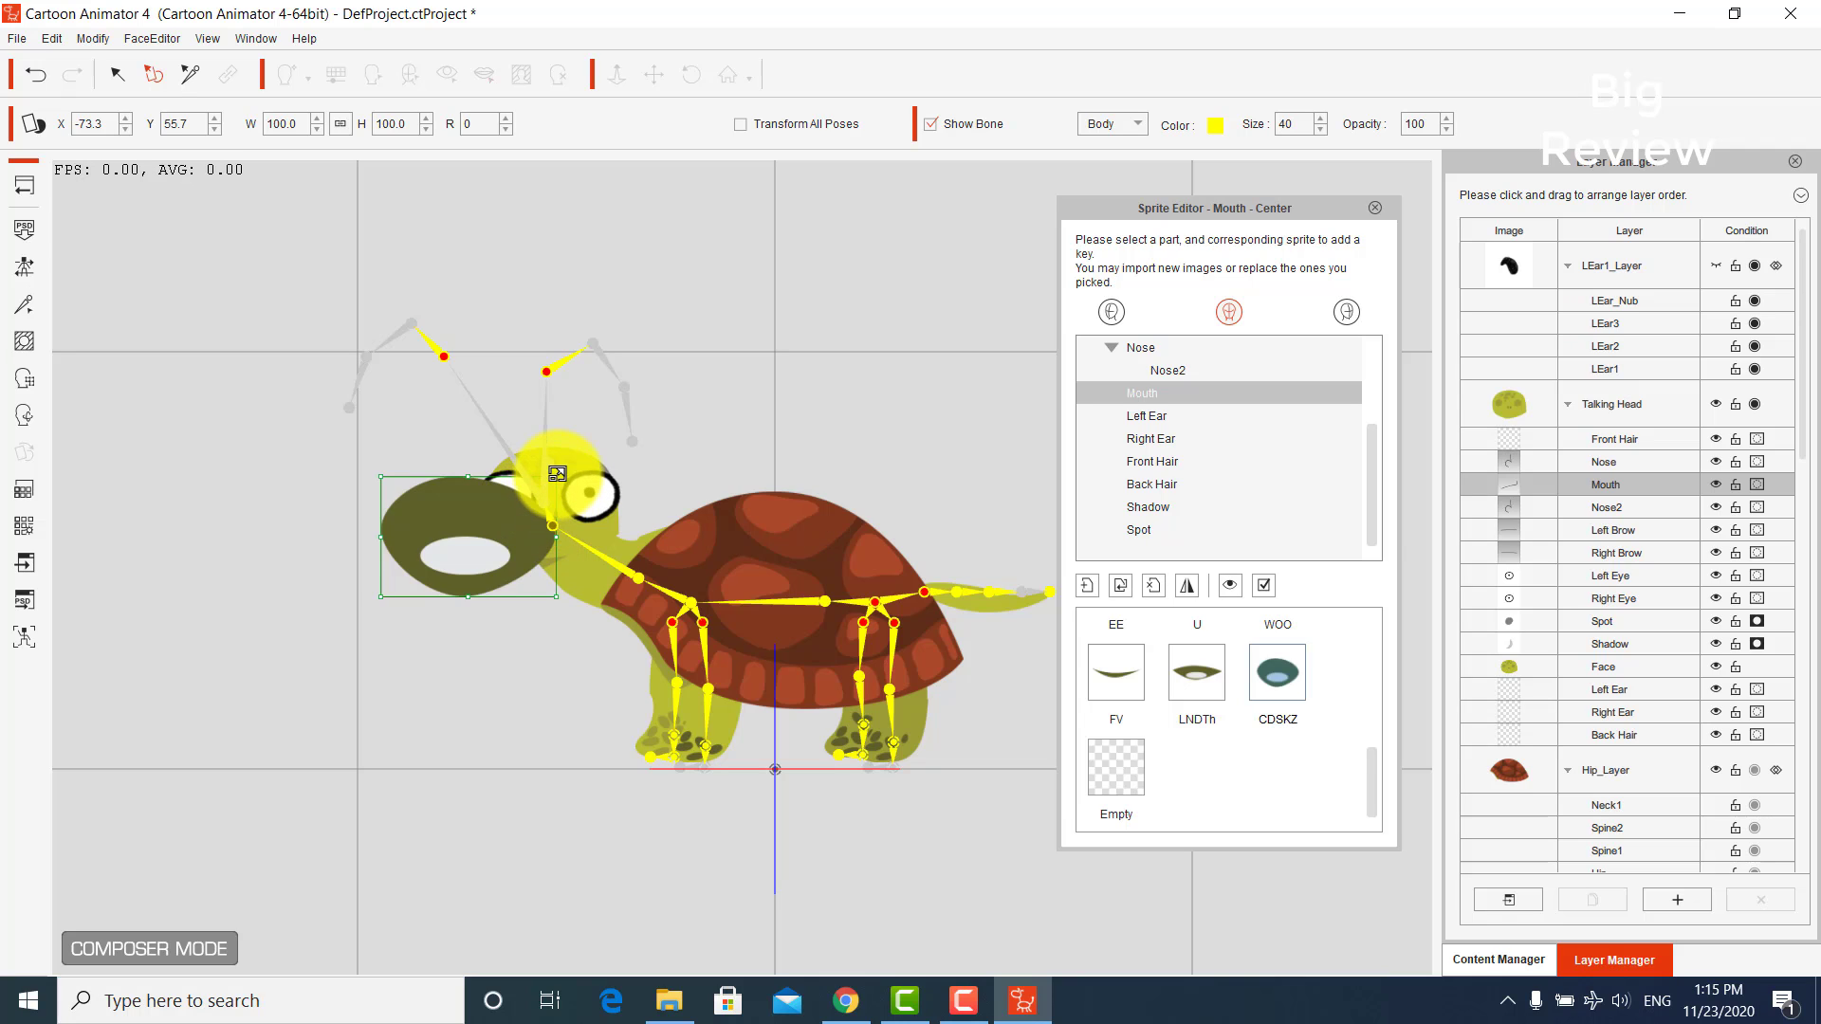
pyautogui.moveTo(528, 500); pyautogui.dragTo(546, 546)
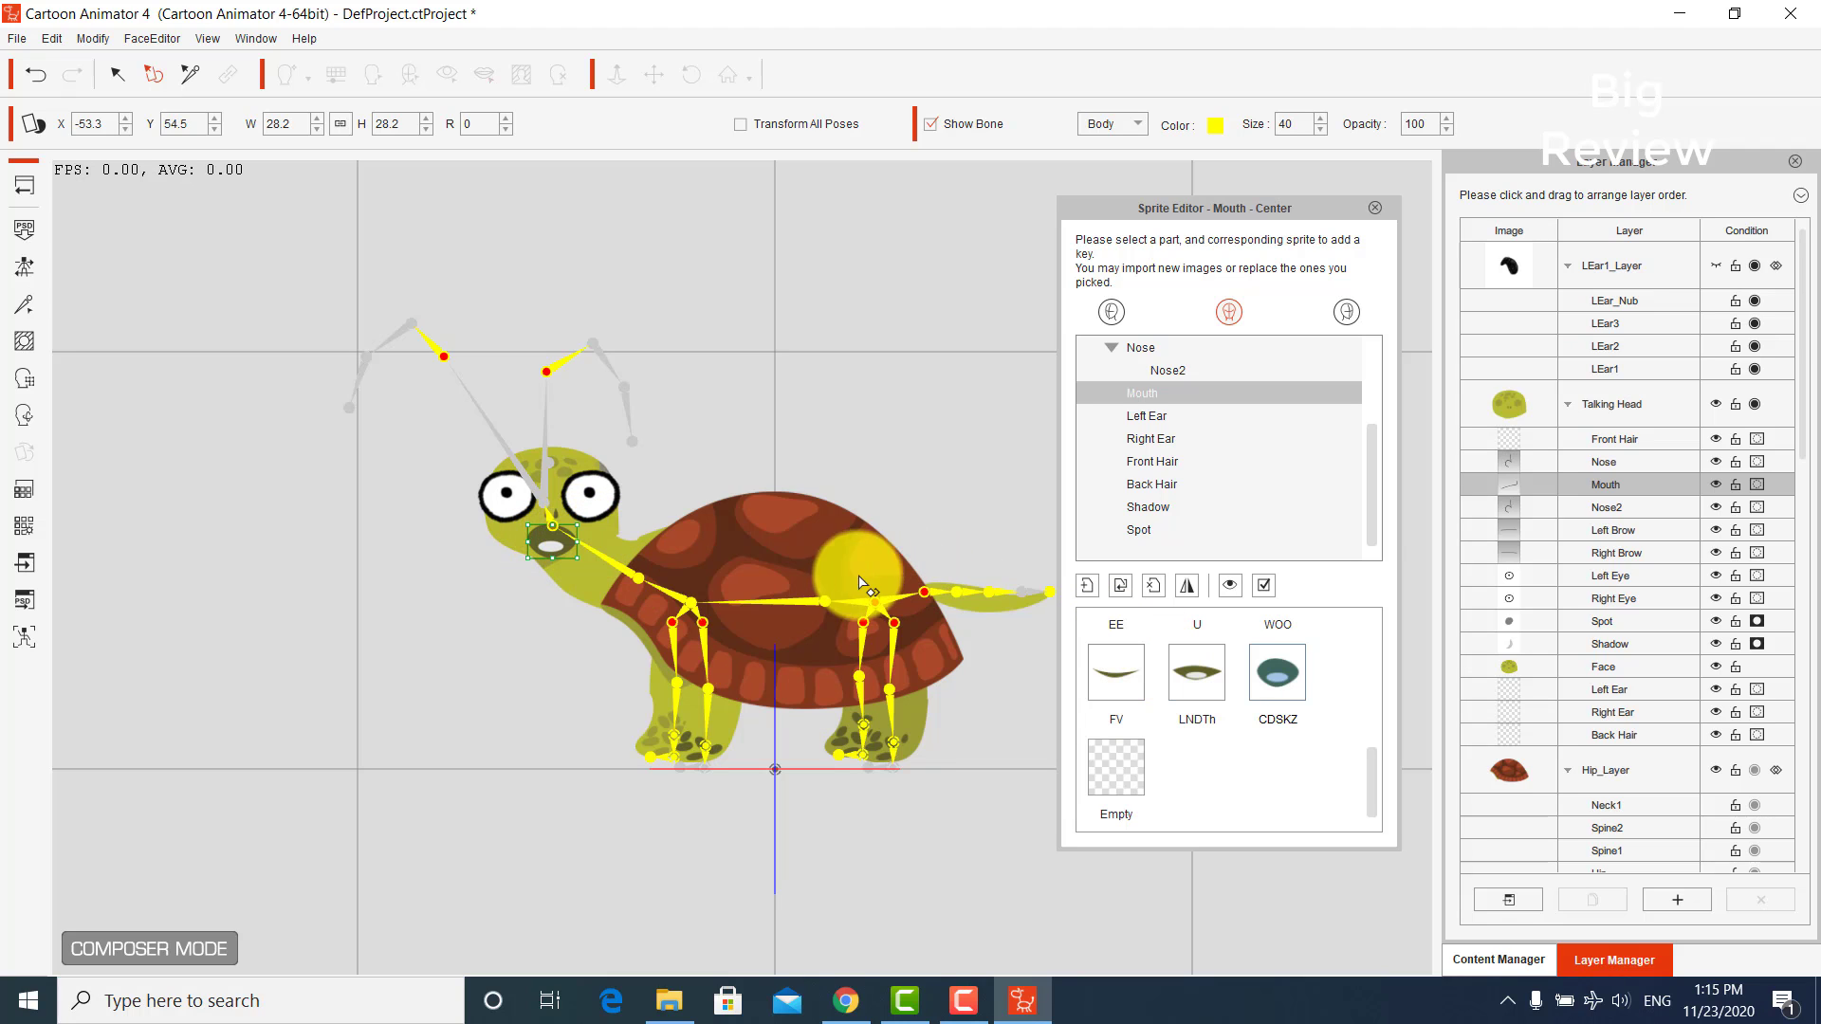
# - Replace the left eye's Normal sprite with the Eye image and place it at about X -45.4, Y 64.5
pyautogui.click(595, 501)
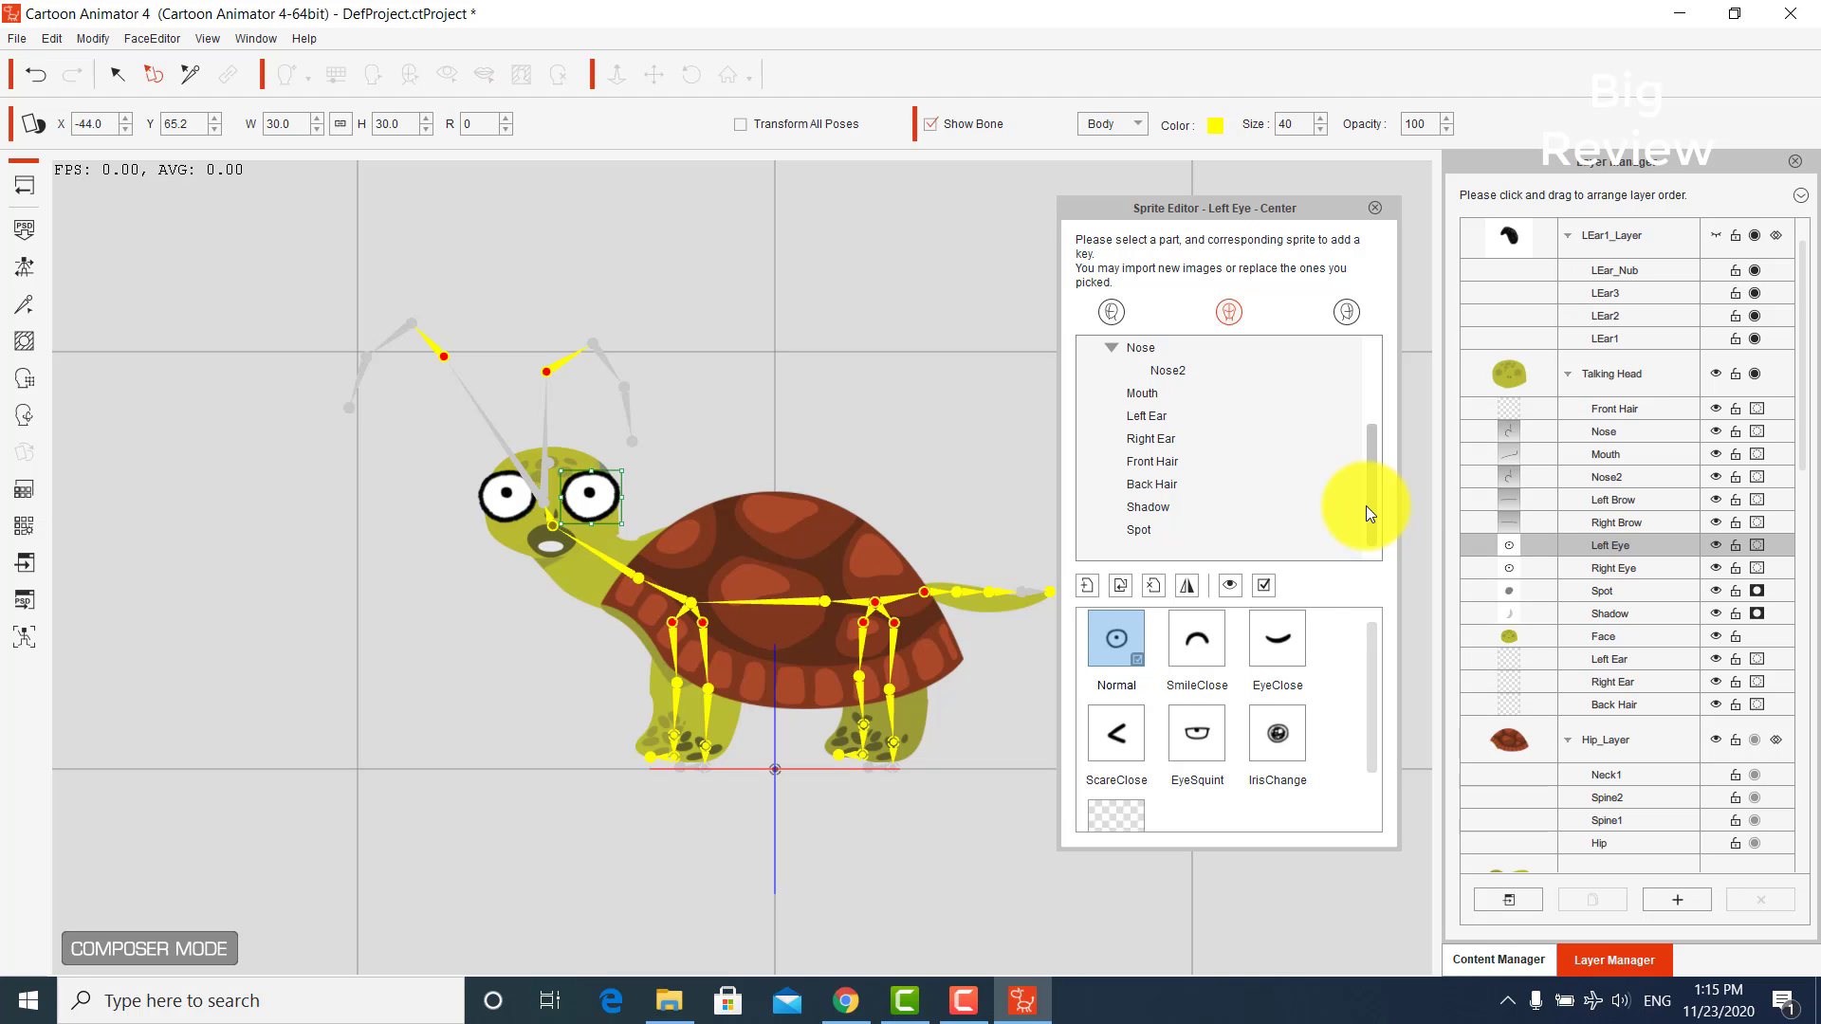
pyautogui.click(1104, 632)
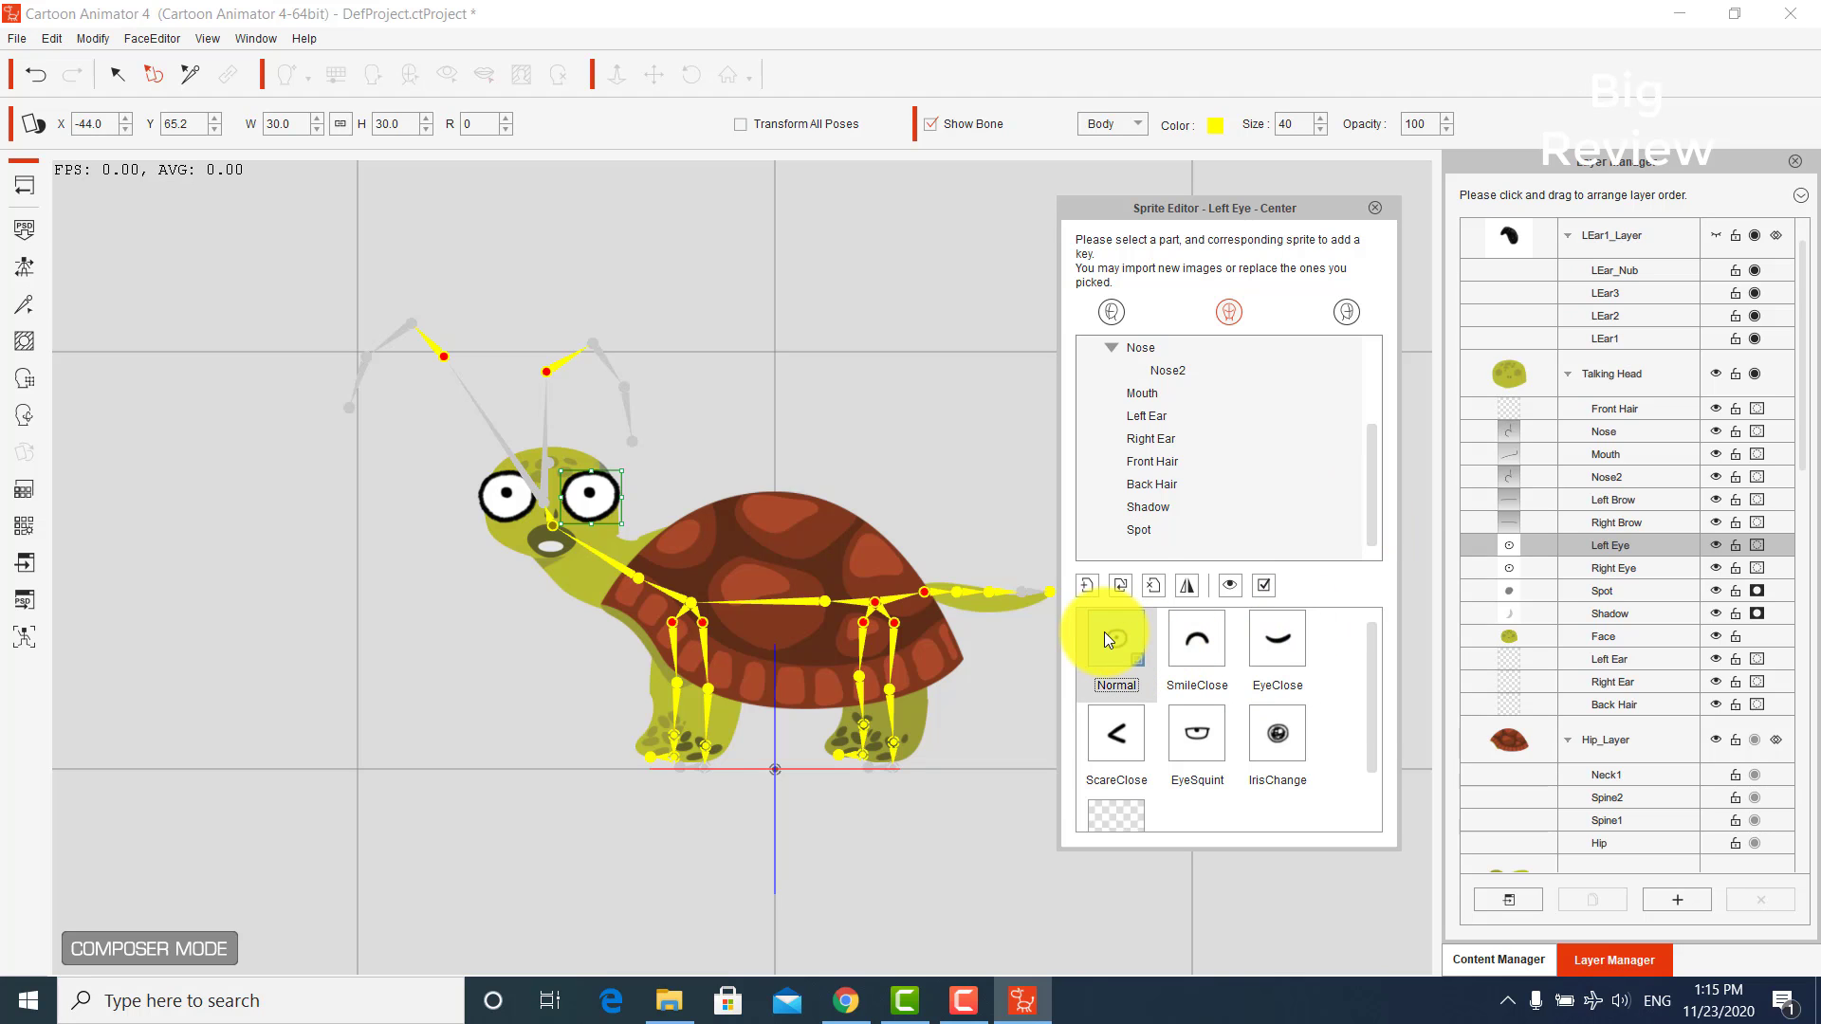
pyautogui.scroll(-1, 1402, 463)
pyautogui.scroll(1, 1403, 463)
pyautogui.click(1452, 402)
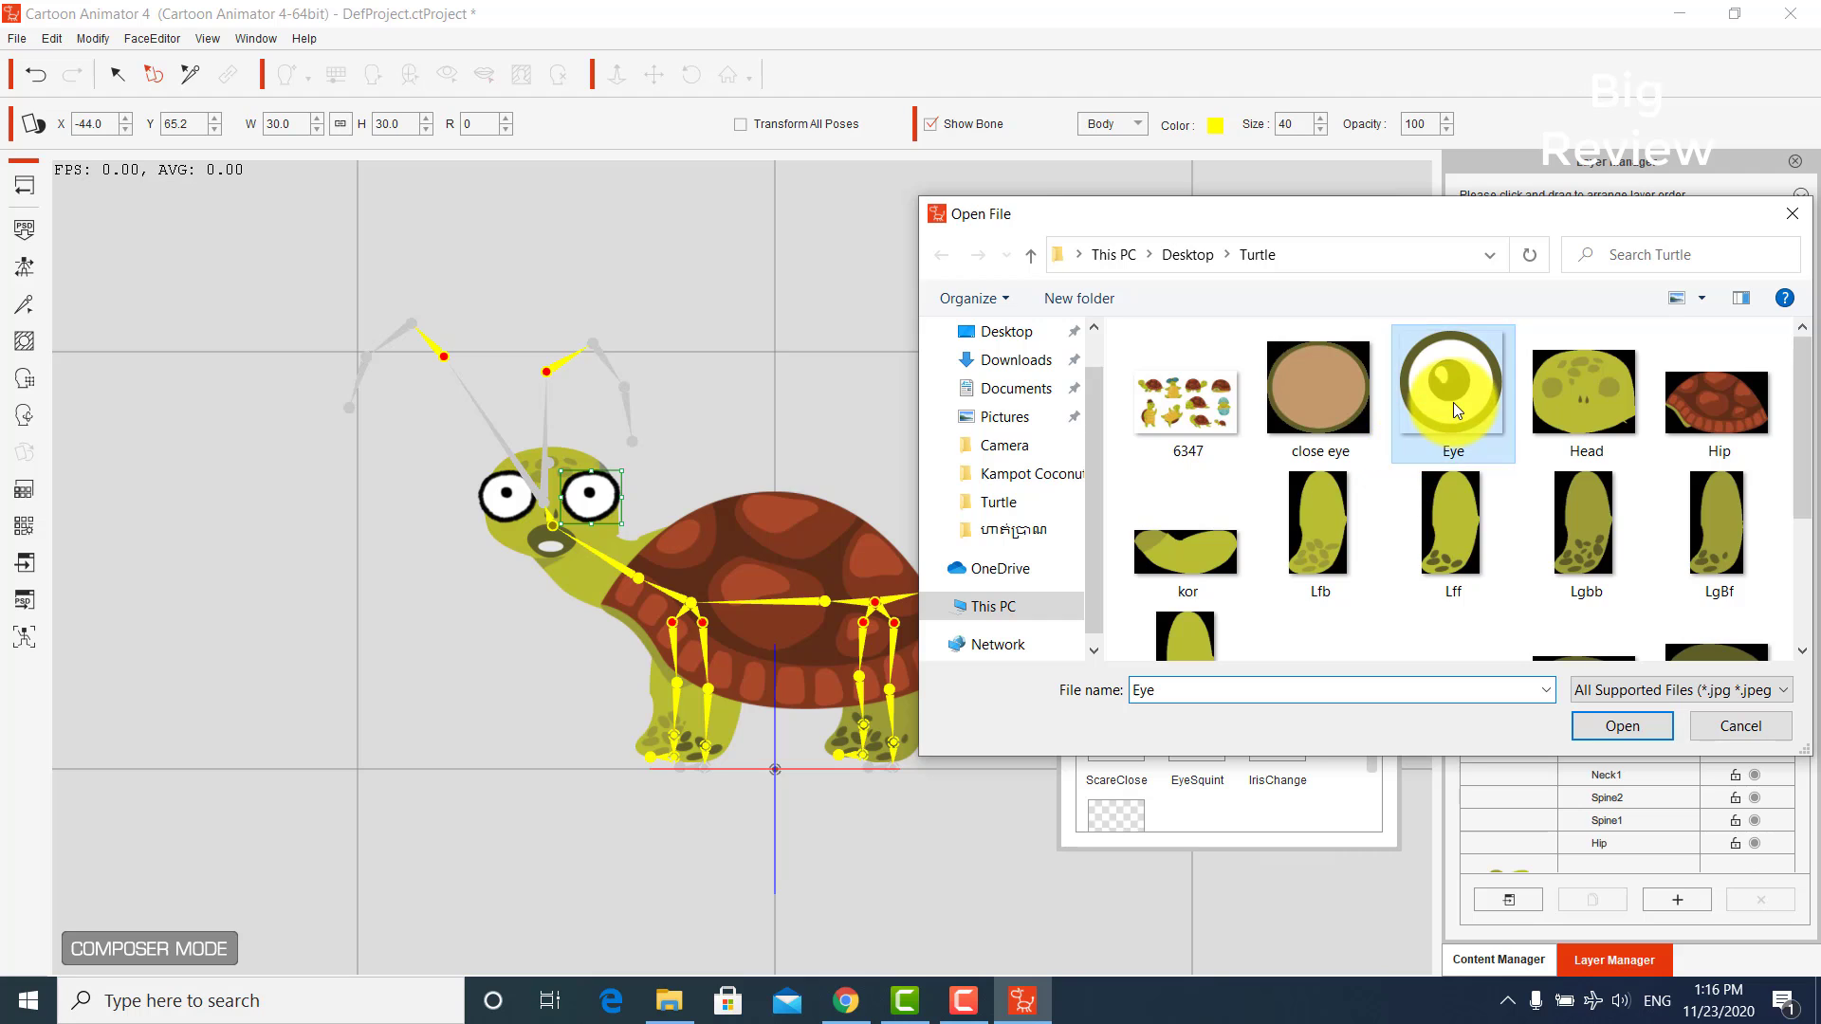
pyautogui.doubleClick(1453, 402)
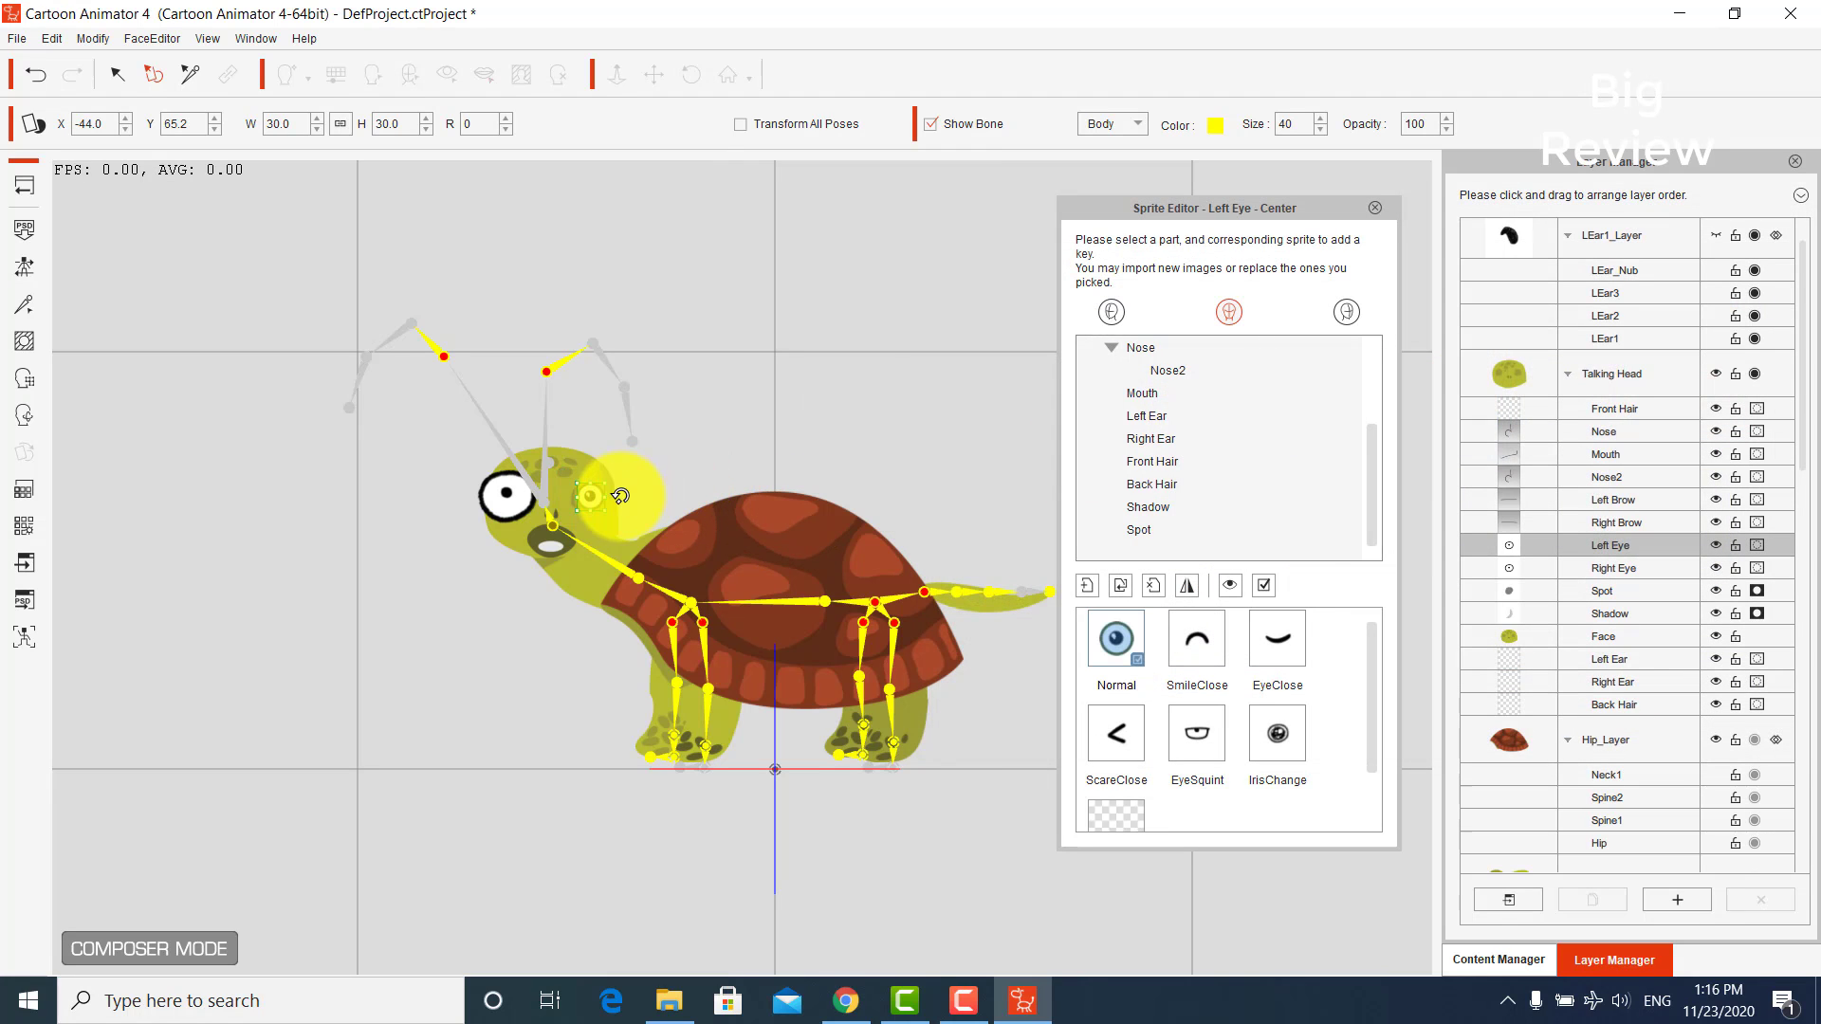
pyautogui.moveTo(584, 498); pyautogui.dragTo(579, 508)
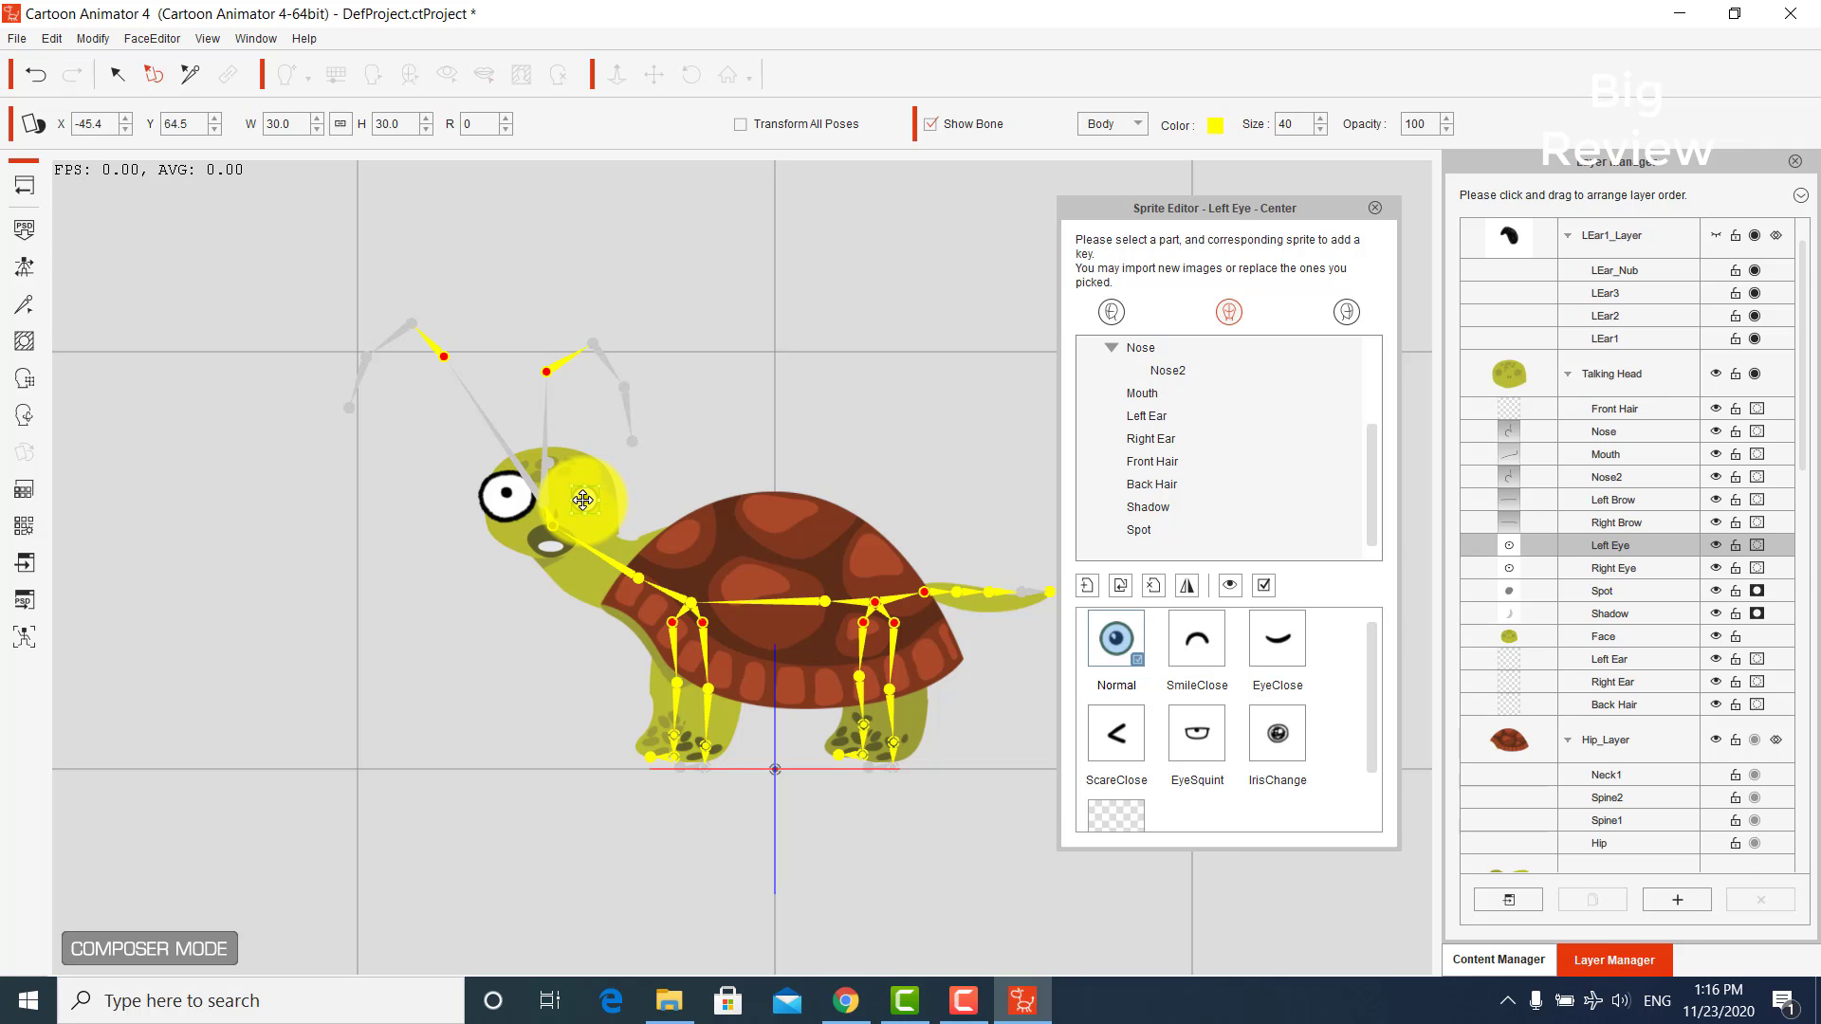
# - Replace the left eye's EyeClose sprite with the close eye image and scale SmileClose to 17.0 at about X -45.6, Y 64.0
pyautogui.doubleClick(1277, 649)
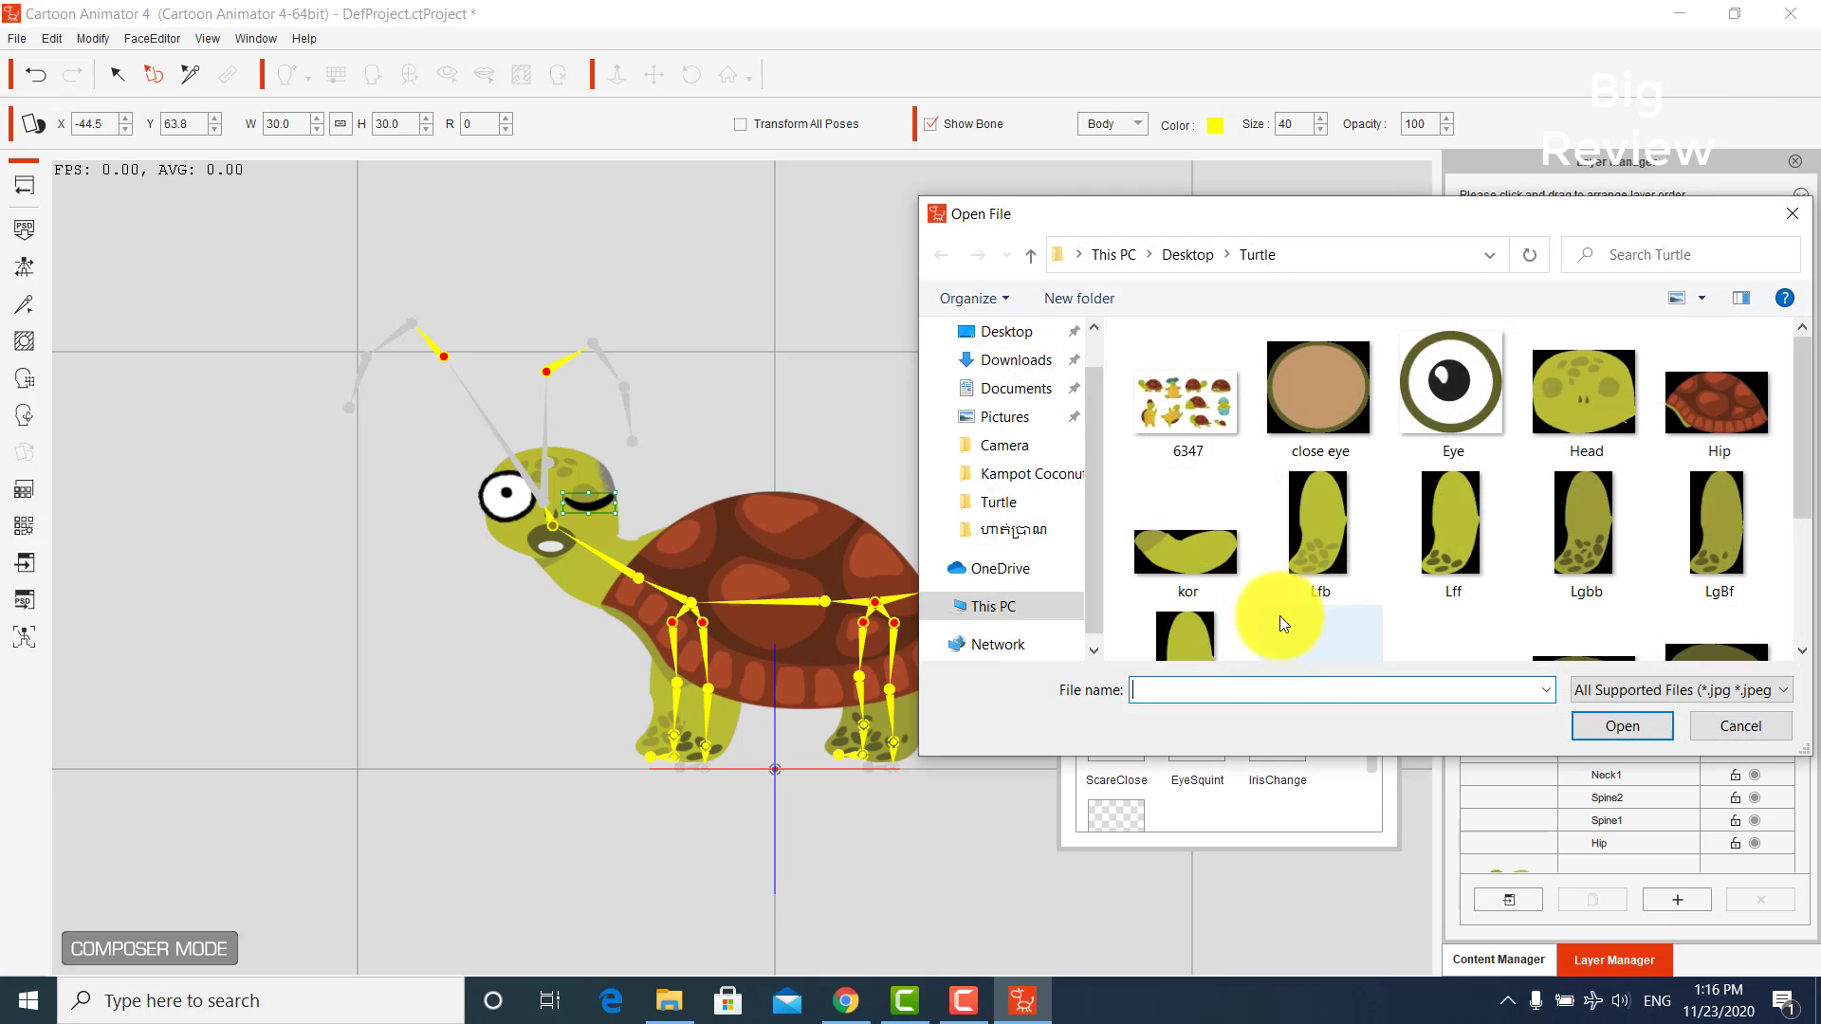
pyautogui.doubleClick(1379, 408)
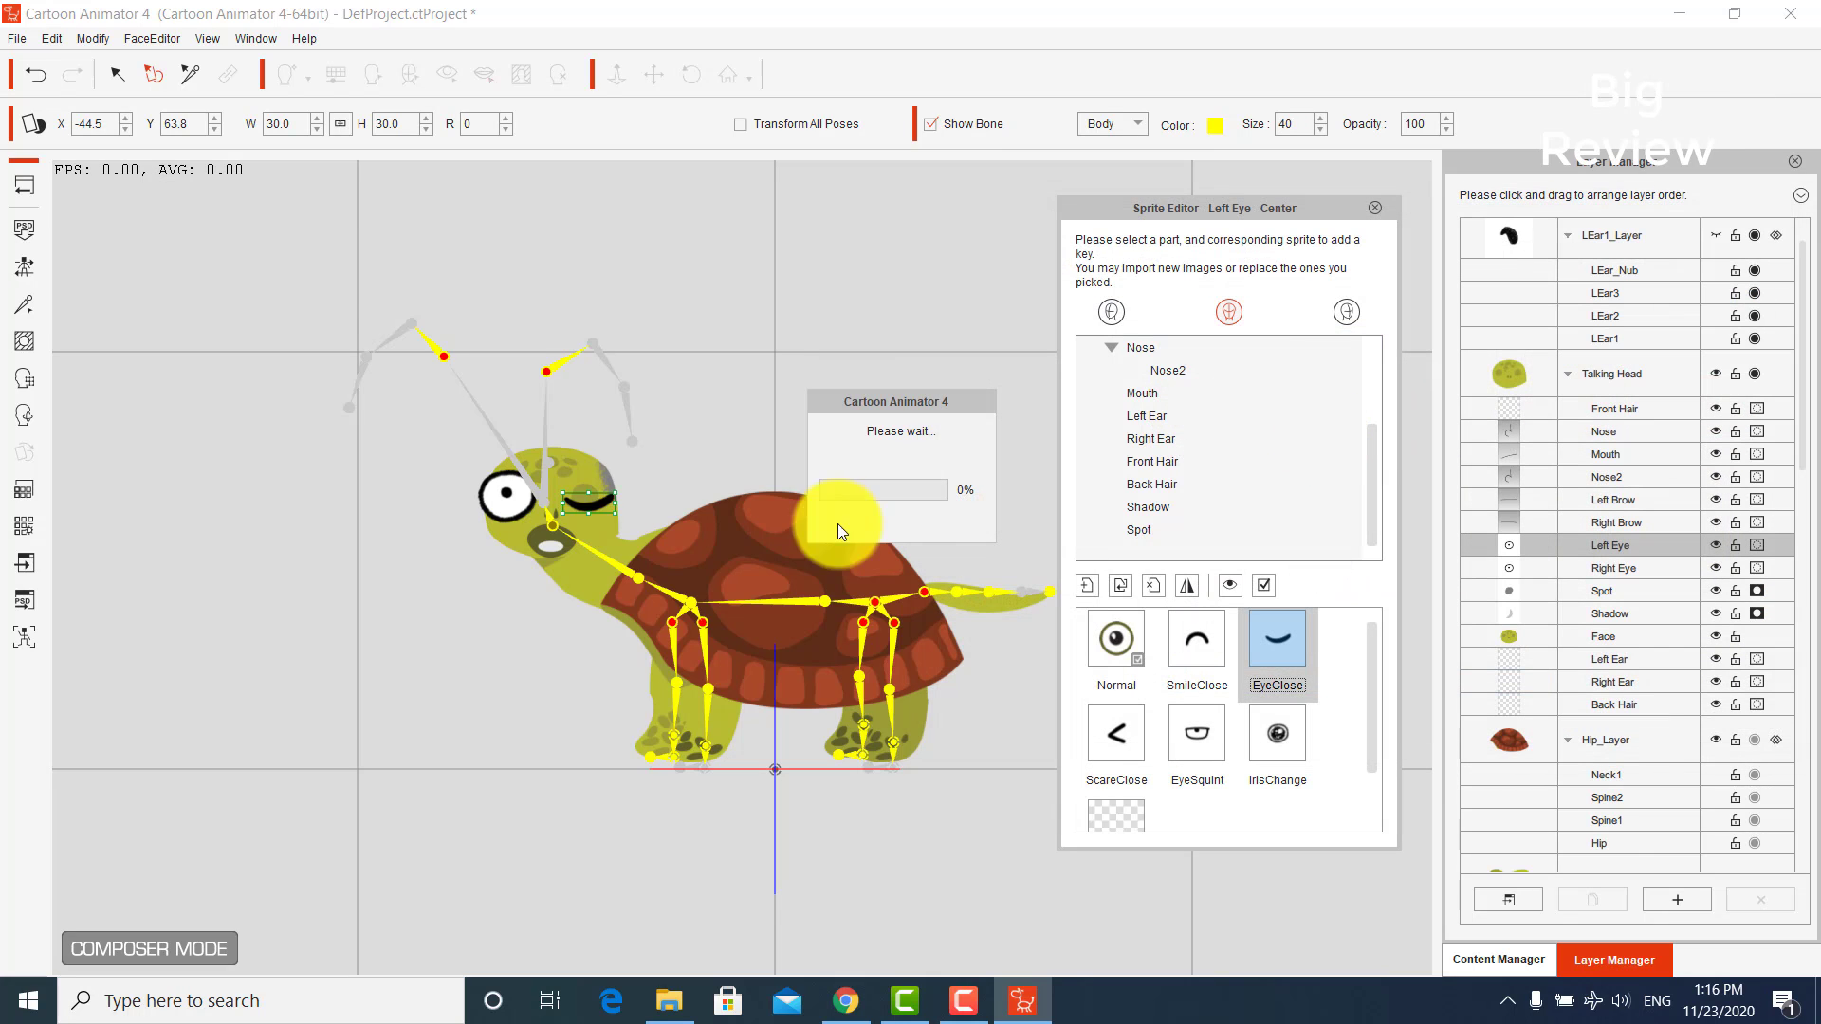
pyautogui.click(1216, 633)
pyautogui.moveTo(617, 510); pyautogui.dragTo(587, 494)
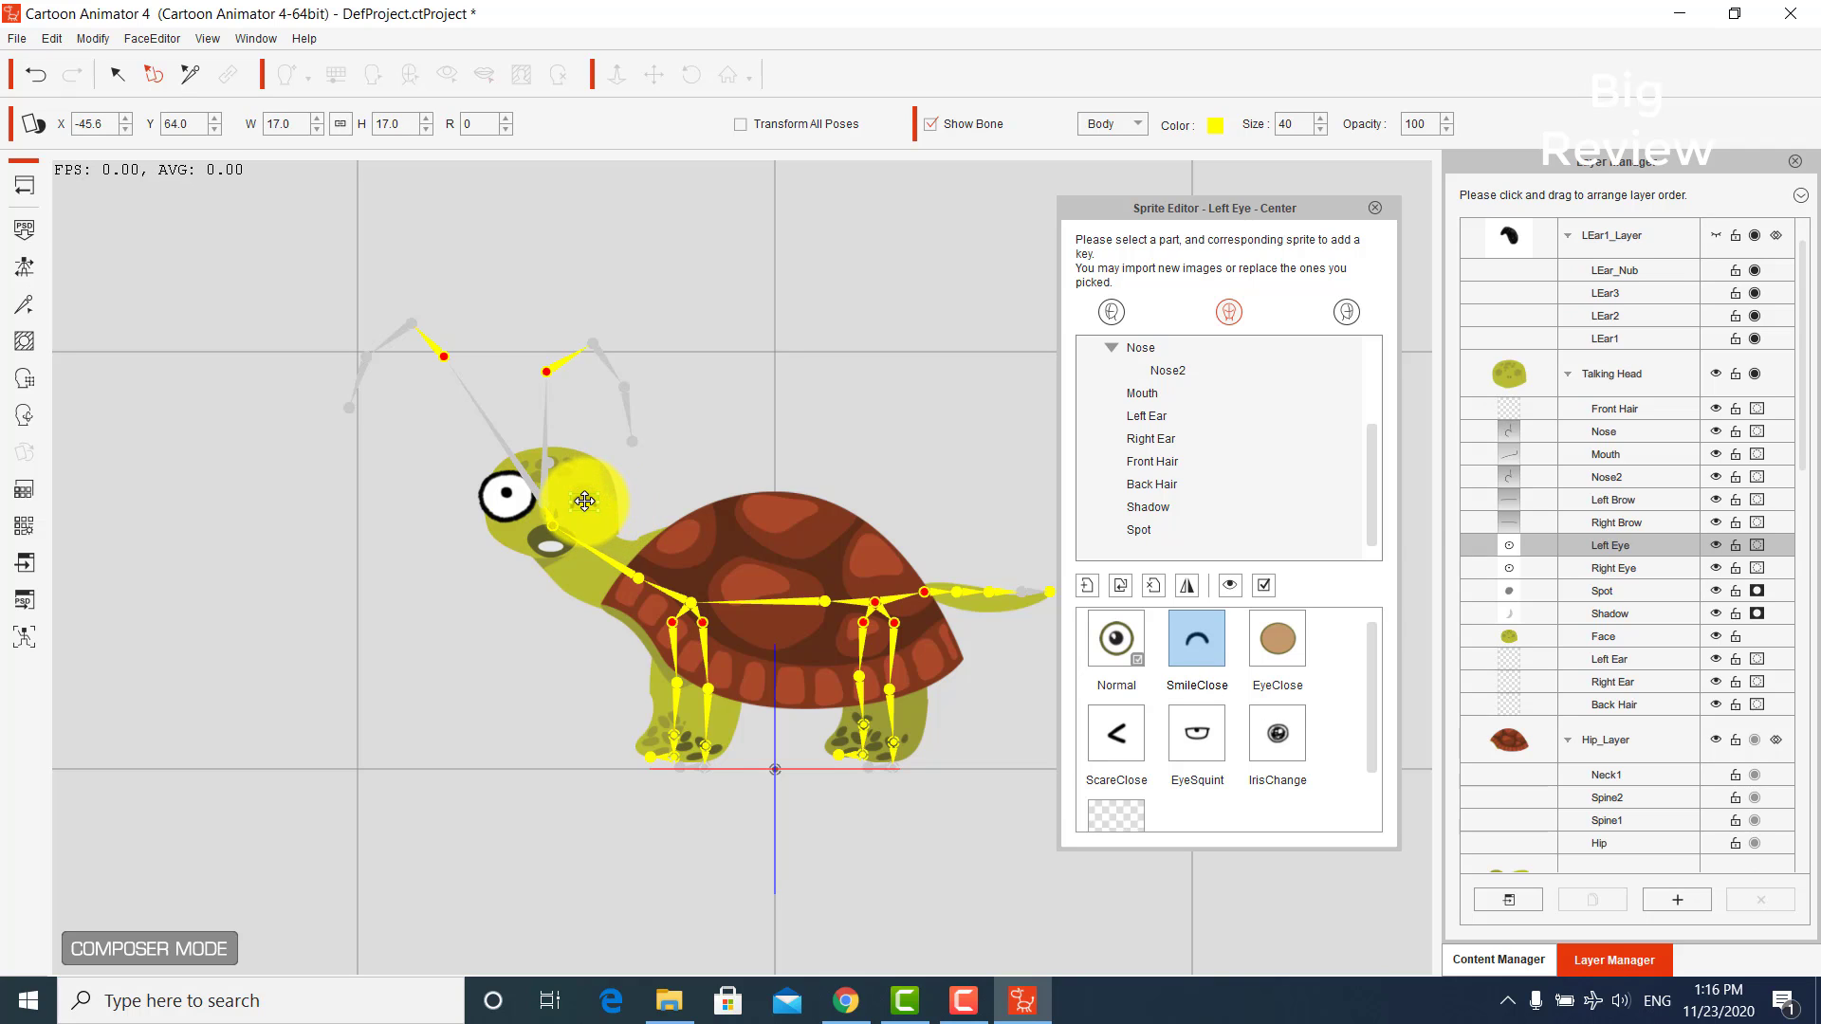
# - Scale the left eye's ScareClose sprite to about 29.1 at X -45.3, Y 64.7 and EyeSquint to 16.6 at about X -46.1, Y 64.7
pyautogui.click(1087, 723)
pyautogui.moveTo(596, 513); pyautogui.dragTo(593, 510)
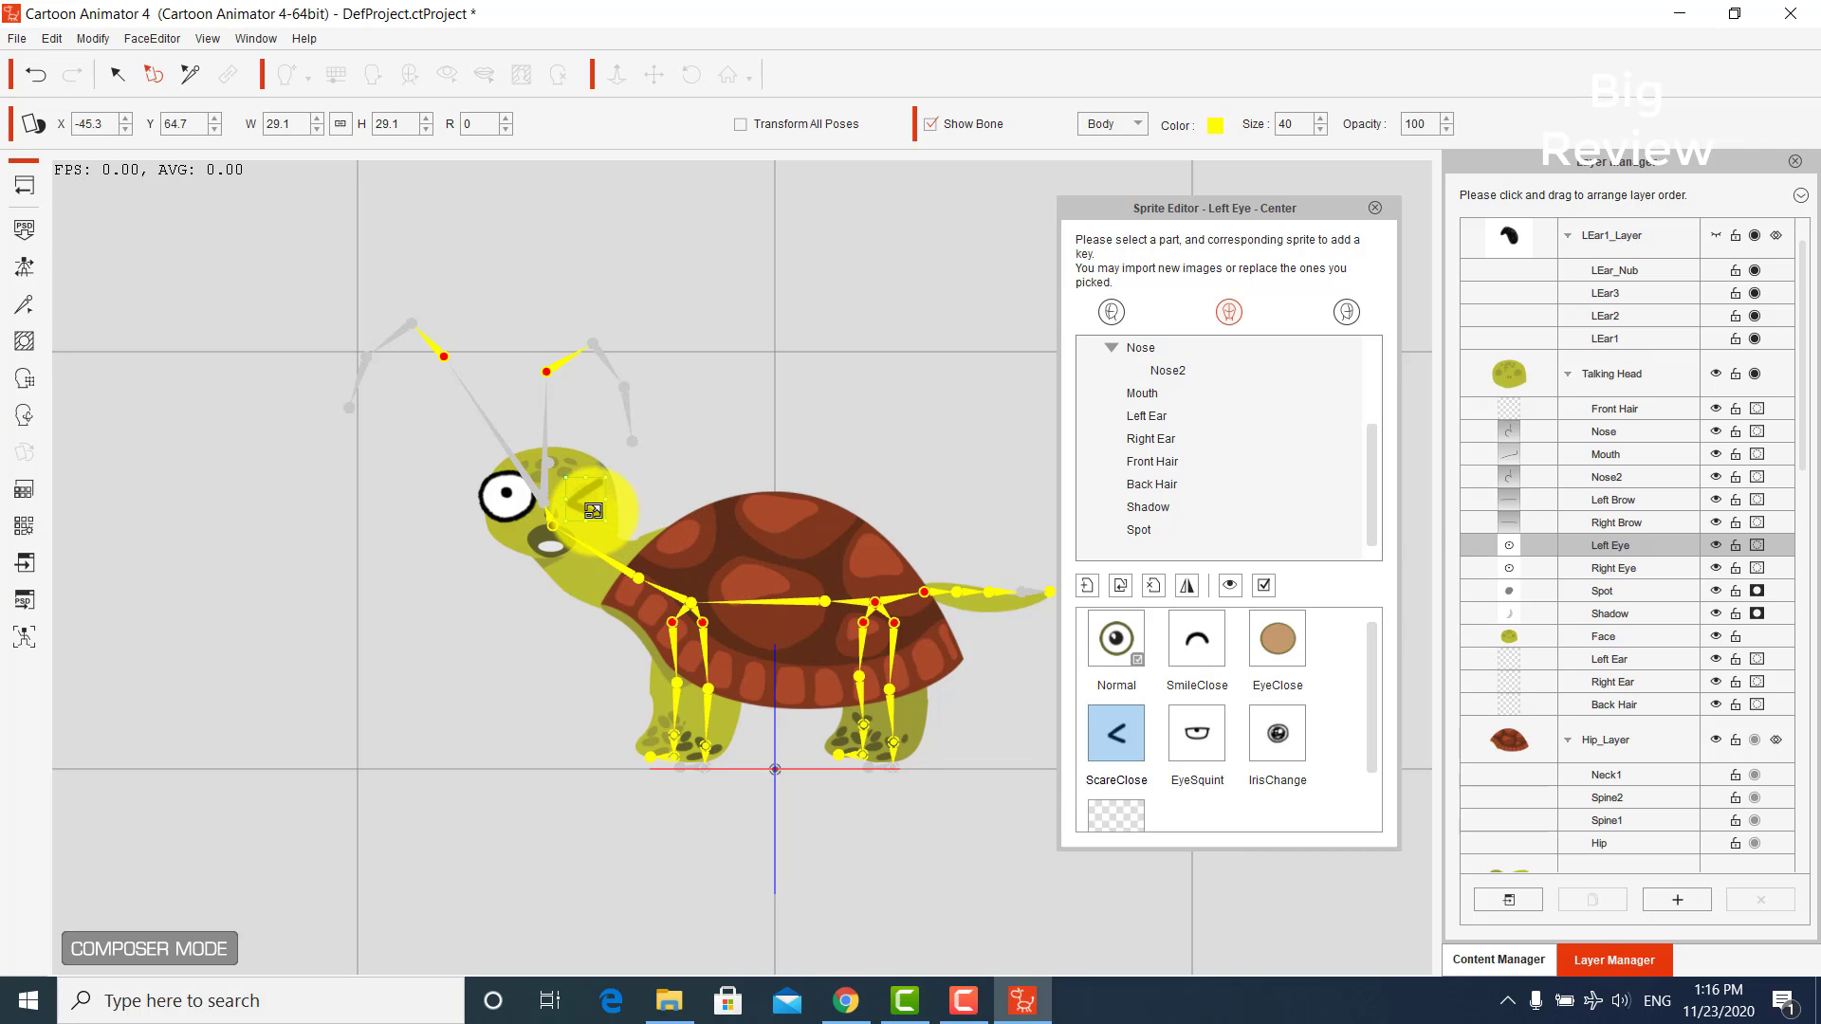
pyautogui.click(1196, 734)
pyautogui.moveTo(621, 517); pyautogui.dragTo(608, 509)
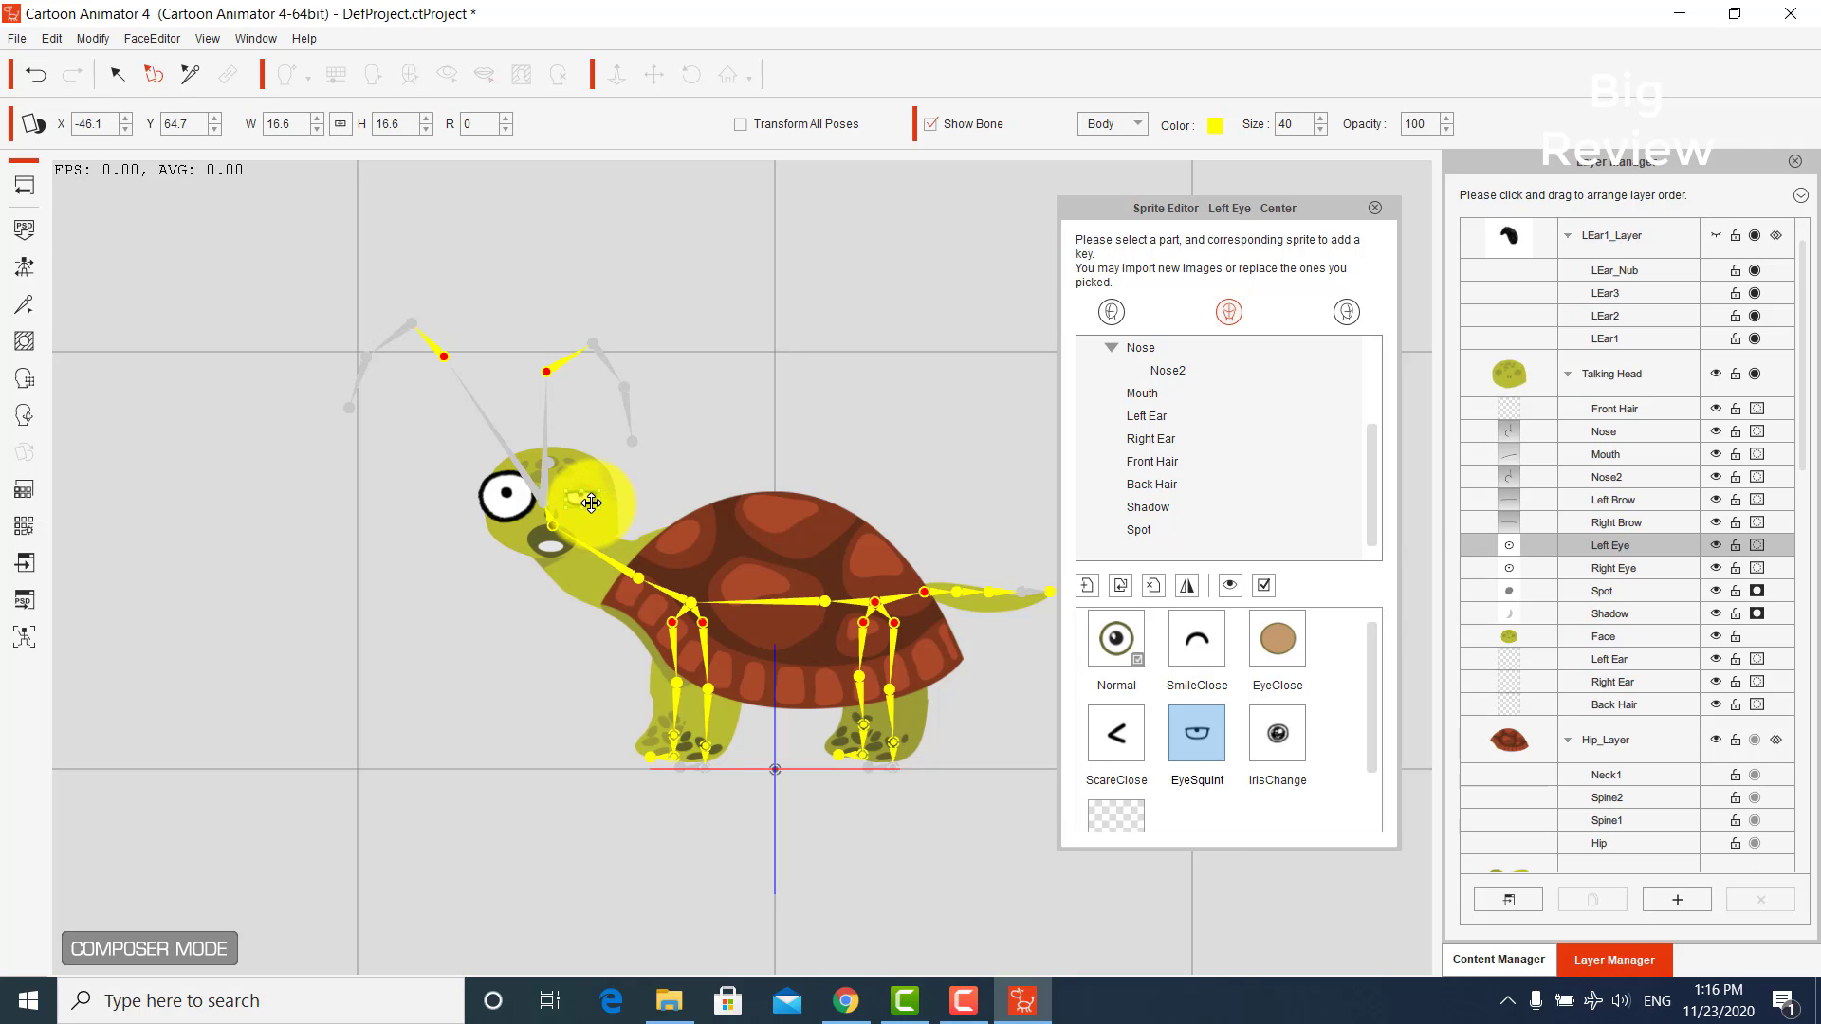
pyautogui.moveTo(591, 502); pyautogui.dragTo(590, 502)
# - Scale the left eye's IrisChange sprite to 11.2 at about X -45.6, Y 64.4, and its Normal sprite to 32.0
pyautogui.click(1284, 749)
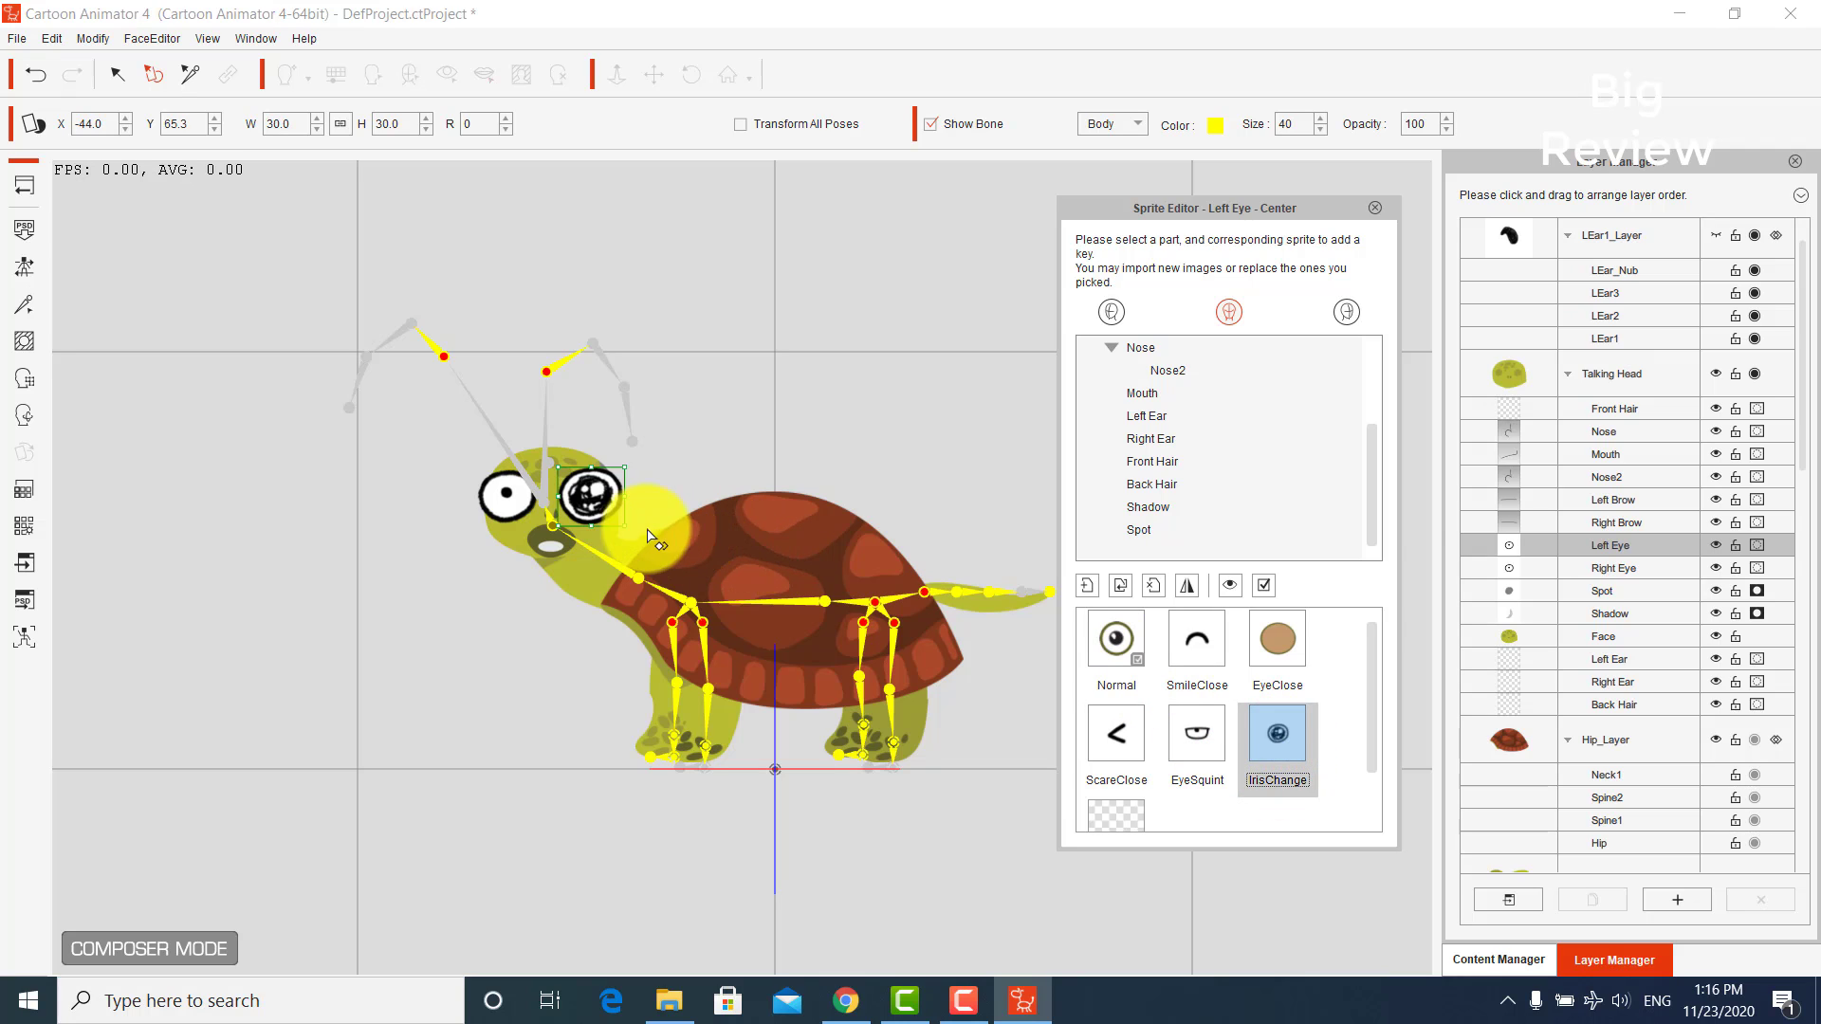
pyautogui.moveTo(596, 516); pyautogui.dragTo(593, 497)
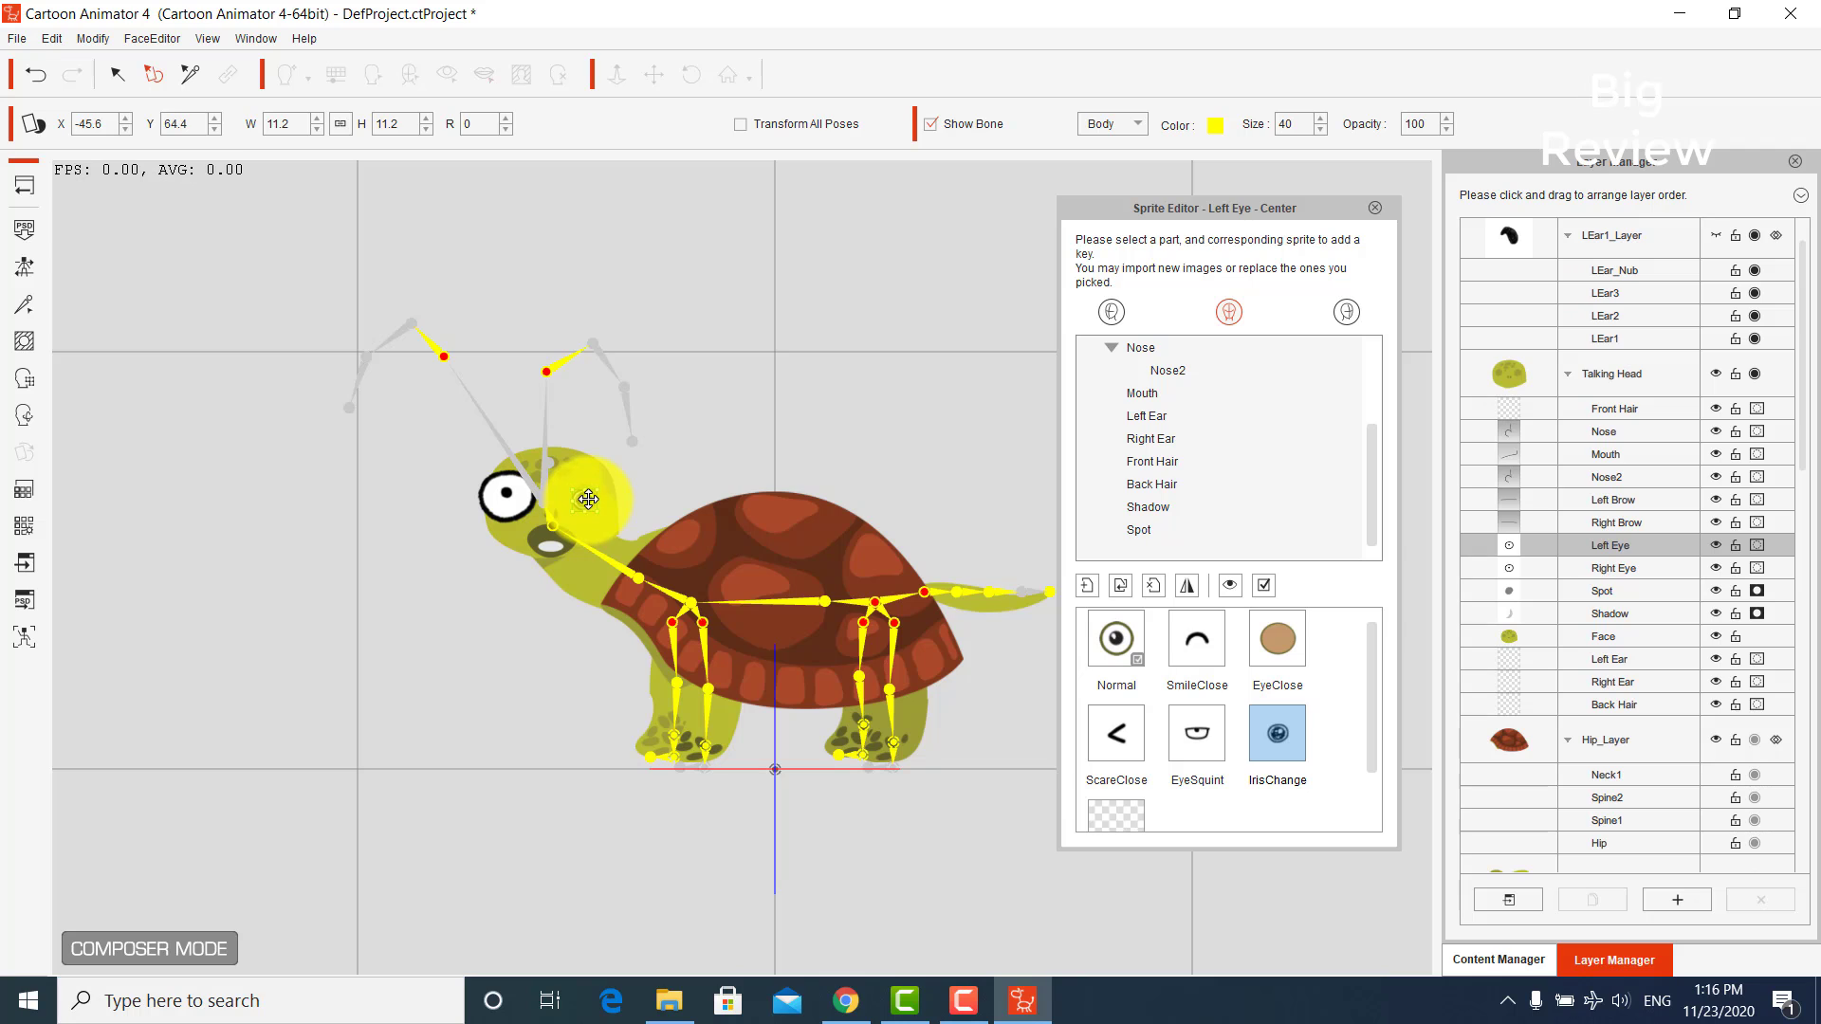
pyautogui.click(1271, 639)
pyautogui.click(1134, 628)
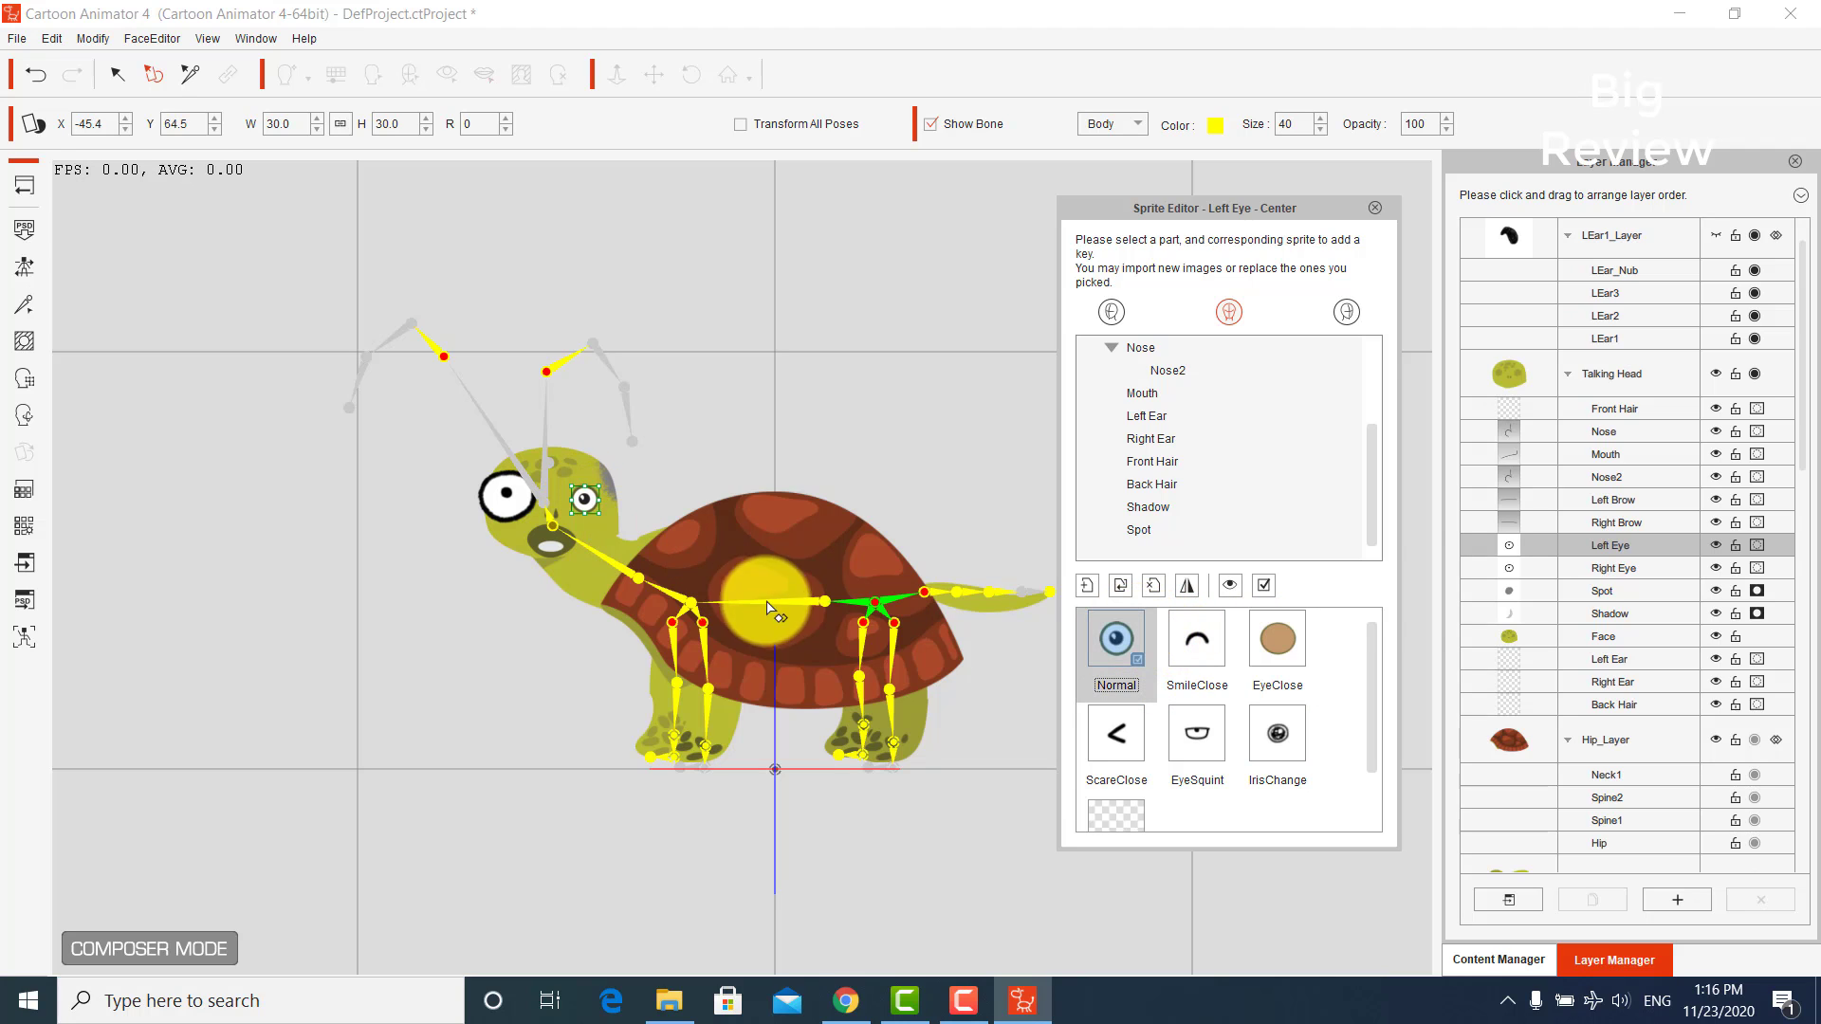
pyautogui.click(599, 485)
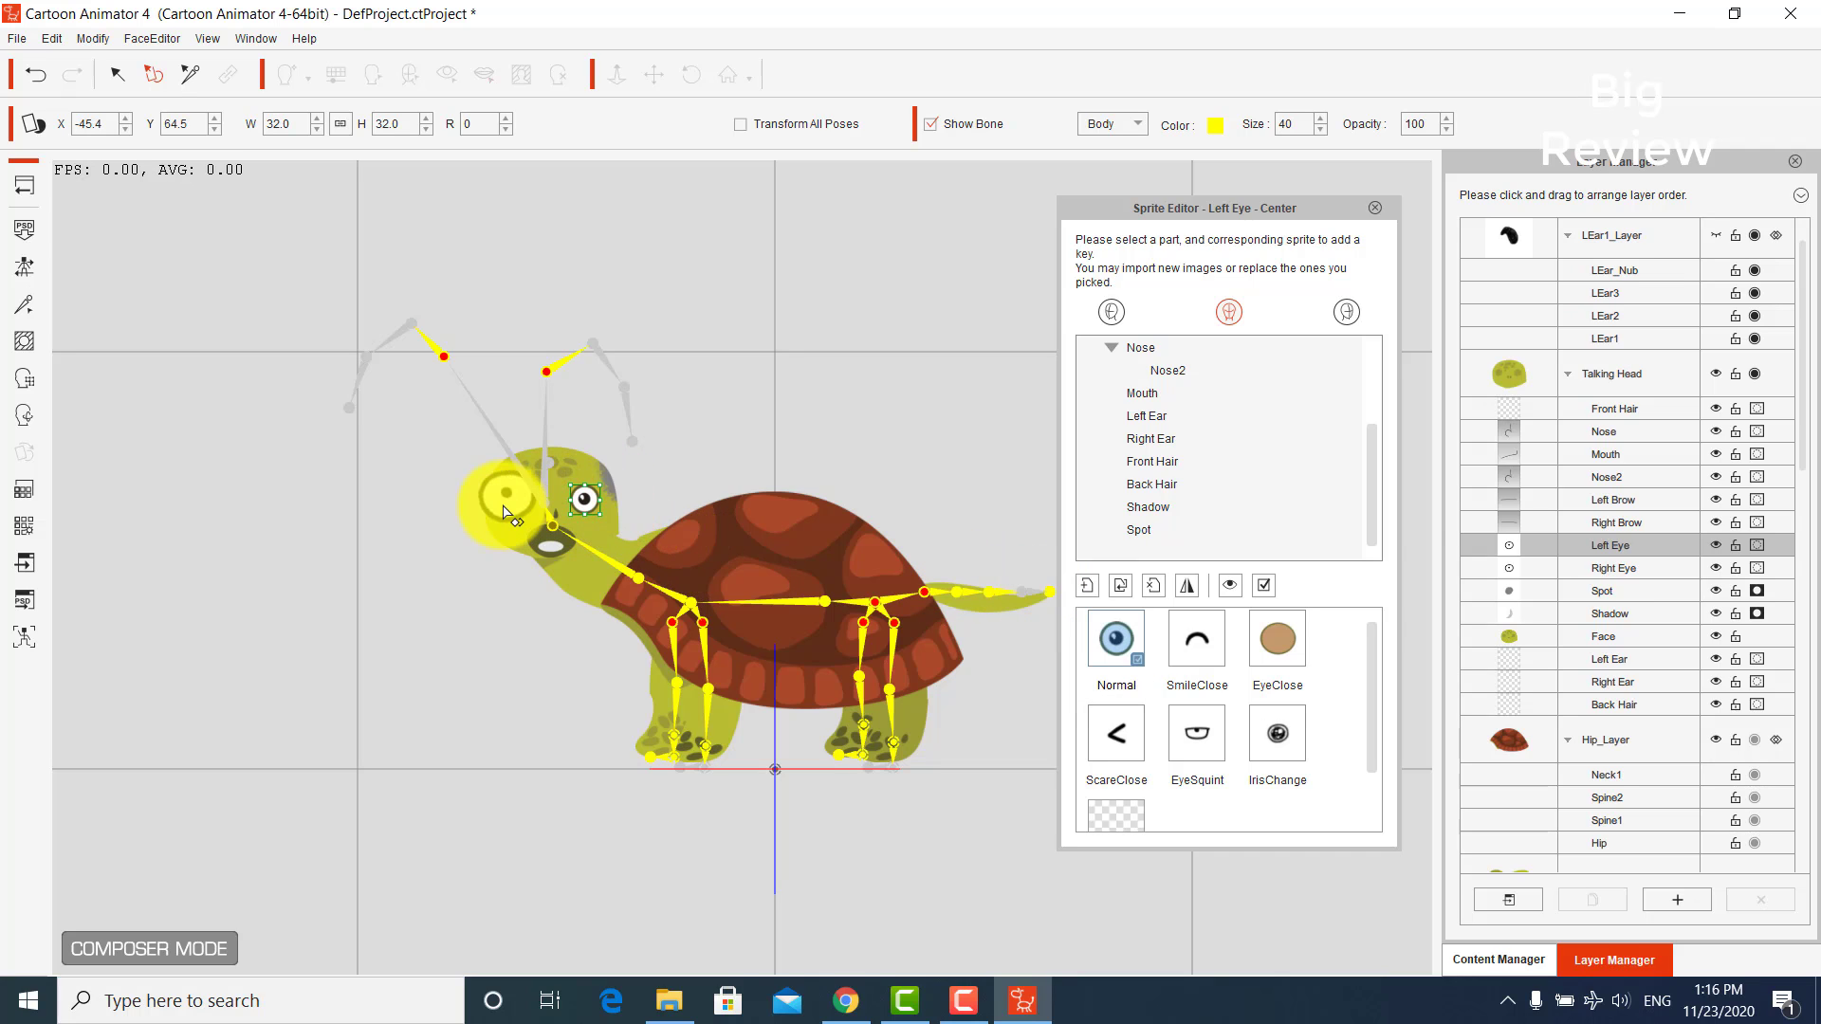
# - Replace the right eye's Normal sprite with the Eye image at scale 34.0, and scale the left eye's Normal sprite to about 32.9
pyautogui.click(505, 513)
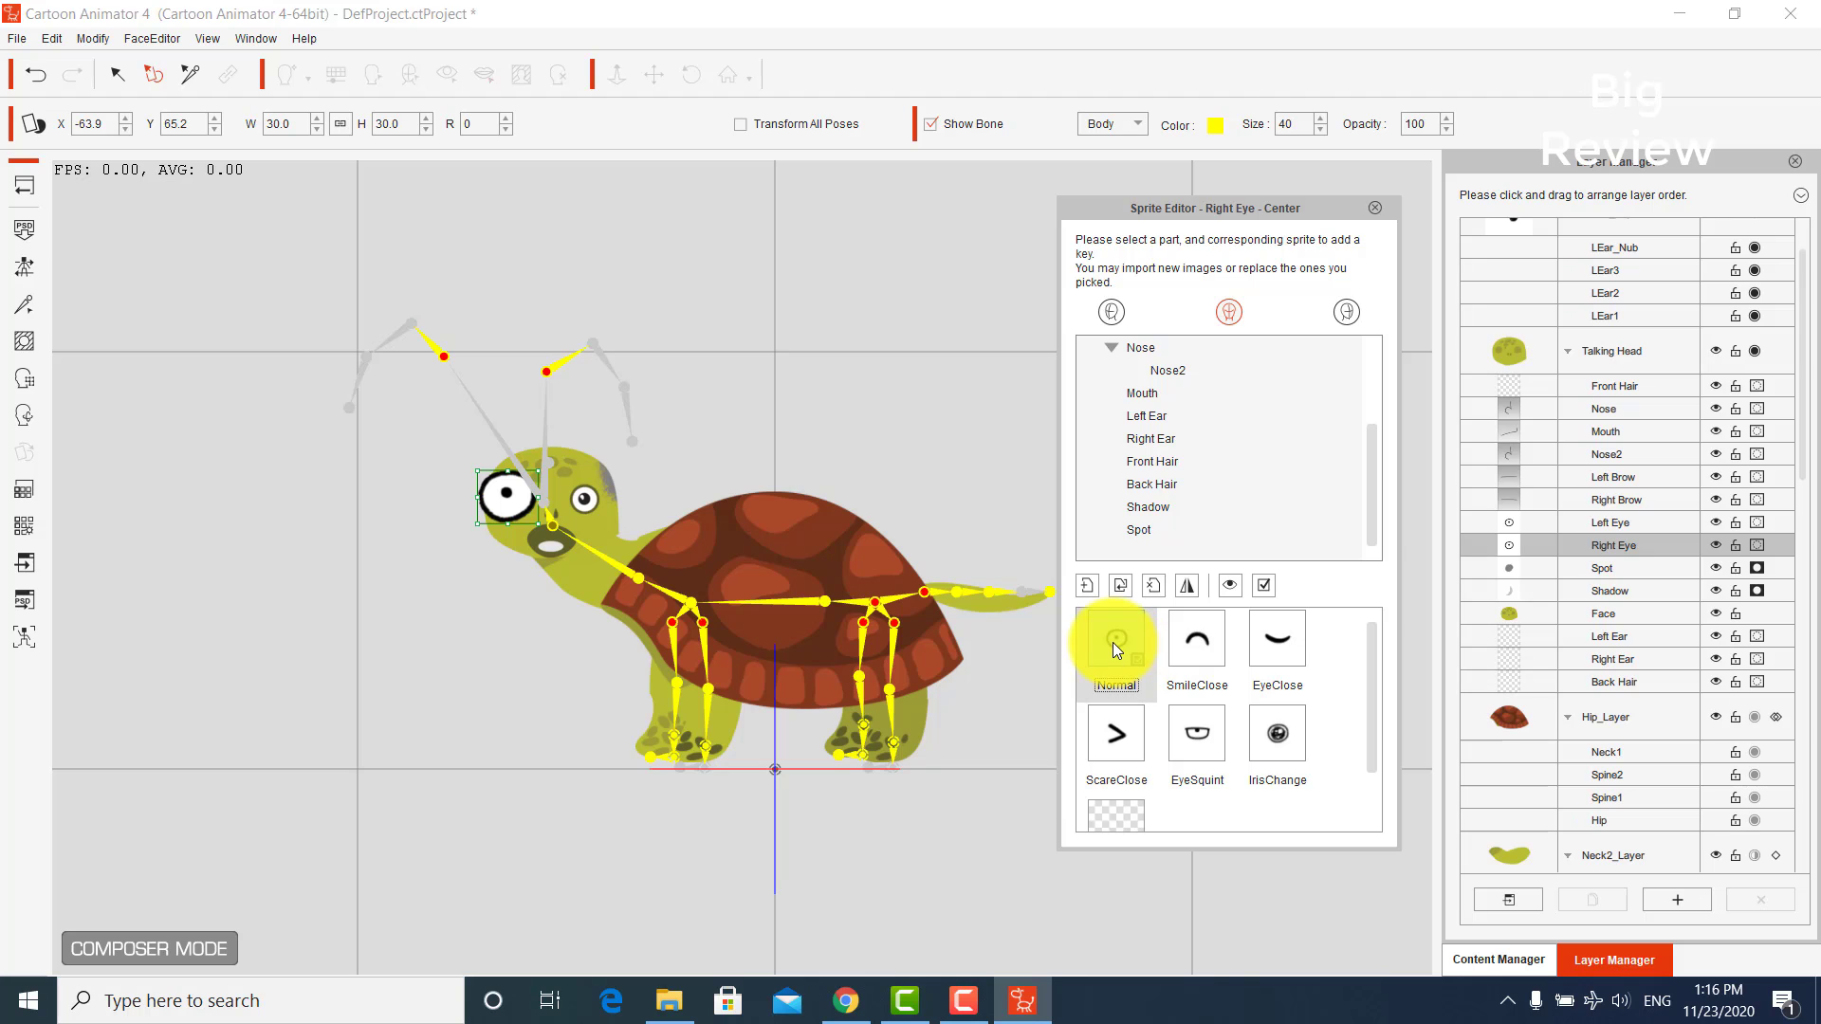
pyautogui.doubleClick(1112, 641)
pyautogui.doubleClick(1442, 413)
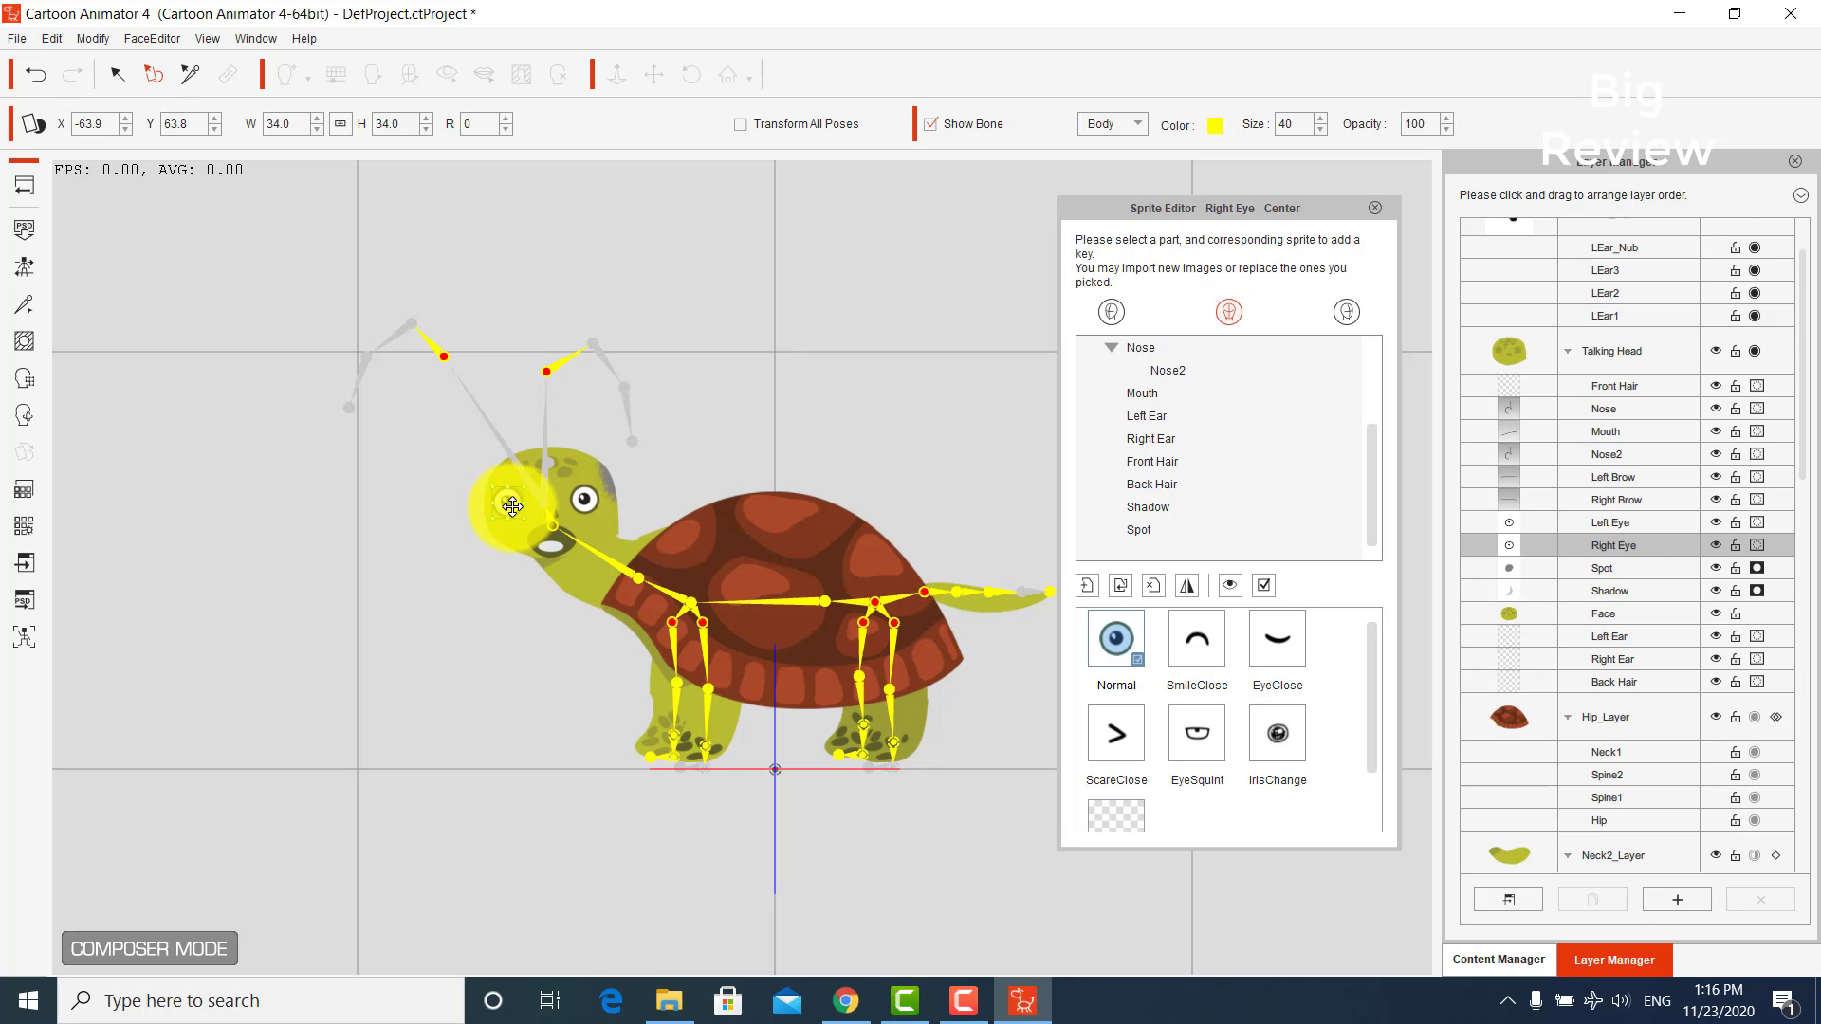
pyautogui.click(588, 503)
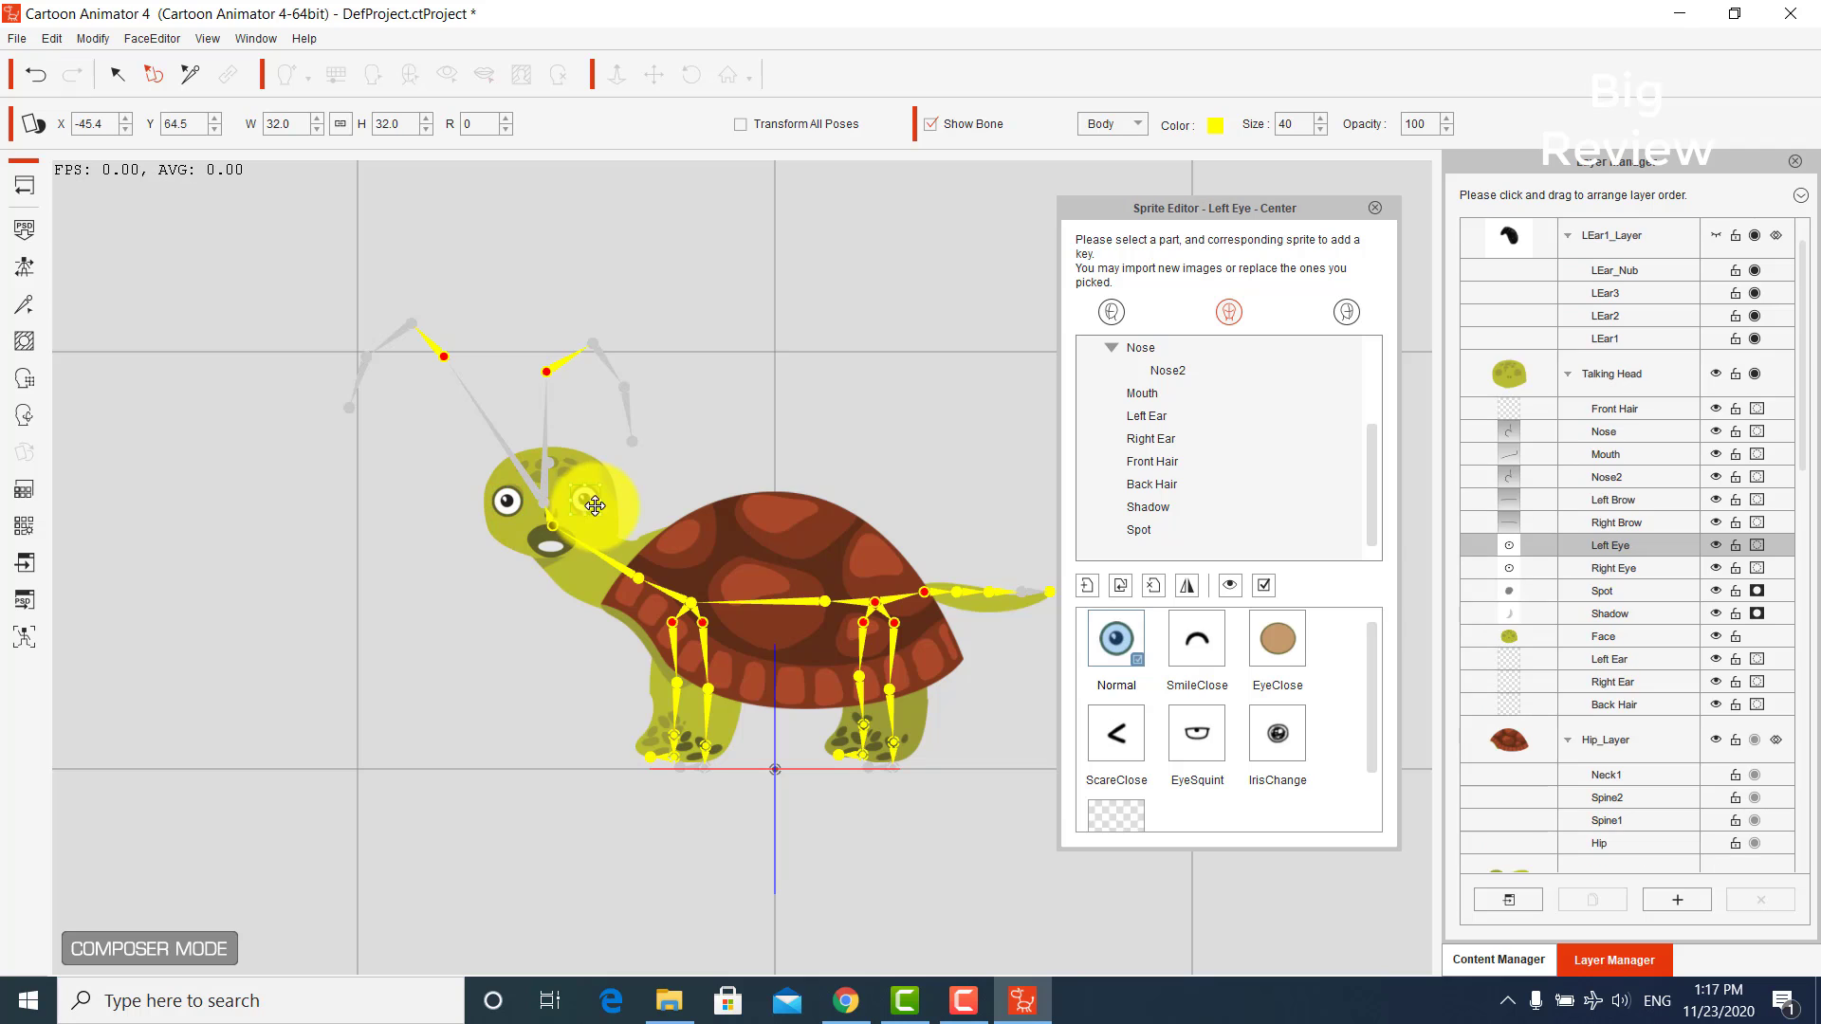
pyautogui.click(601, 512)
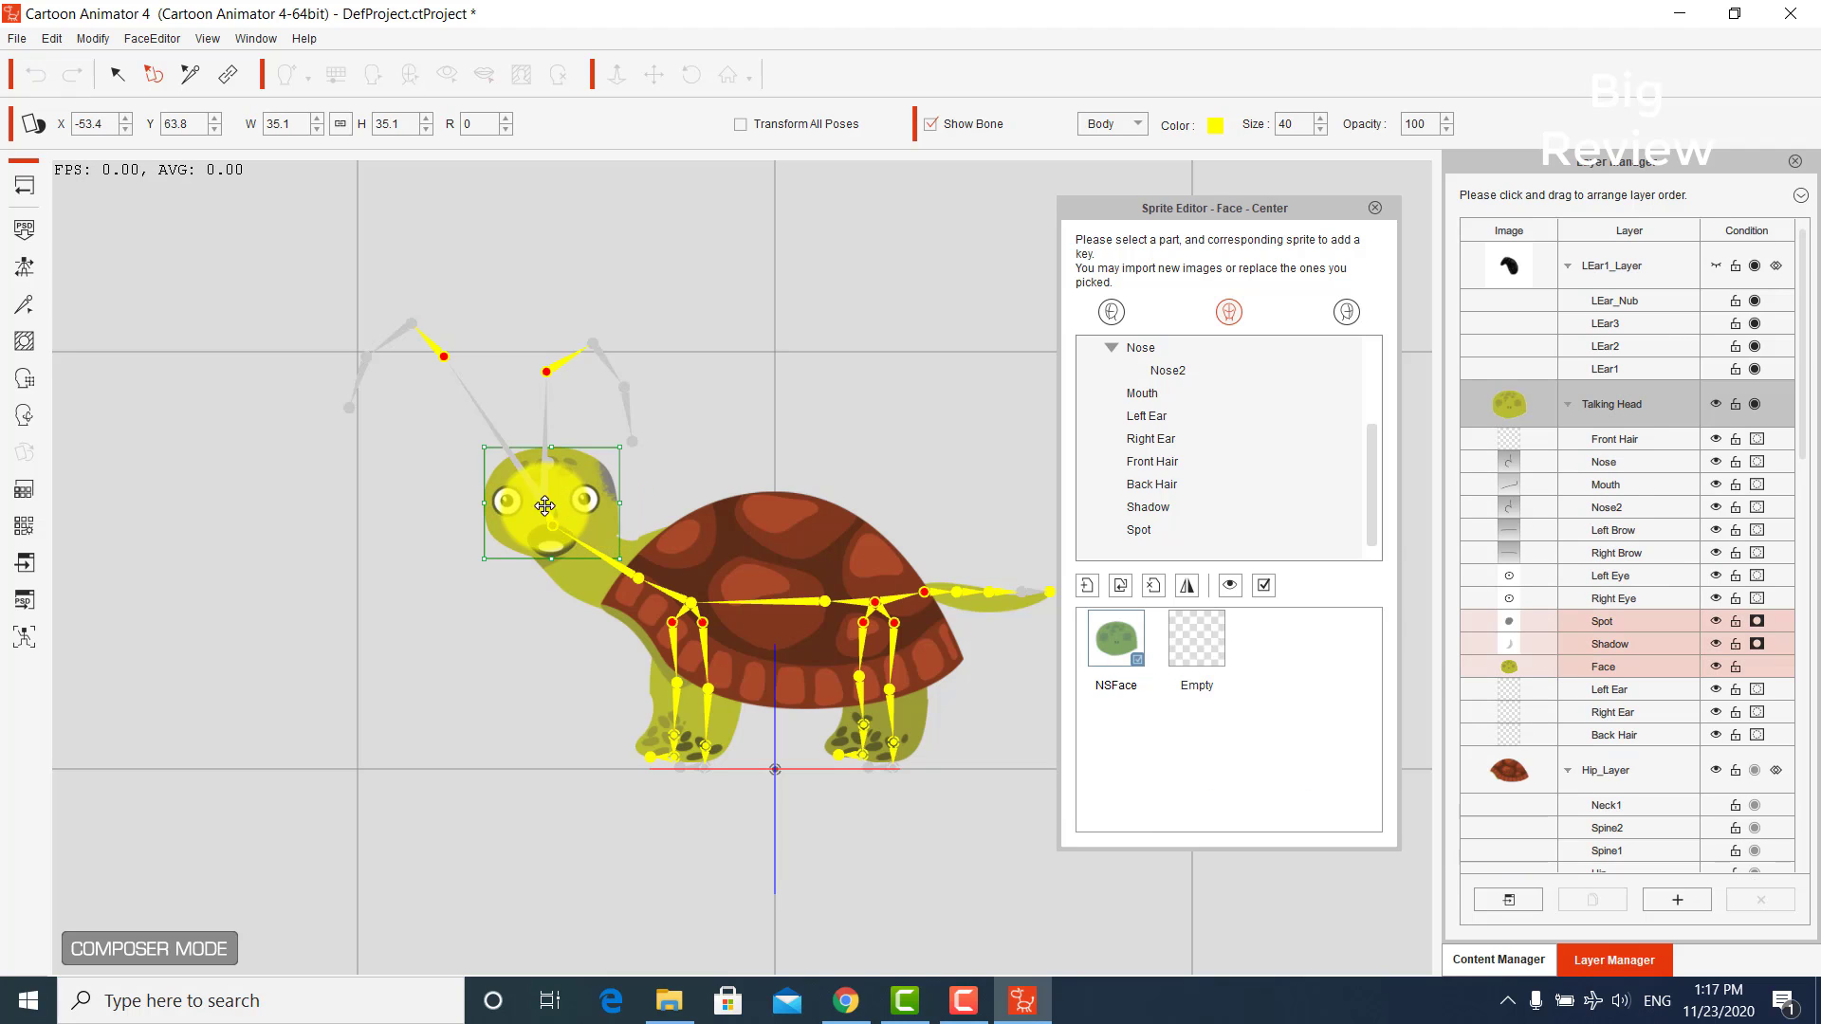
# - Scale the right eye's SmileClose sprite to about 17.1 and place it at about X -63.8, Y 66.3
pyautogui.click(500, 503)
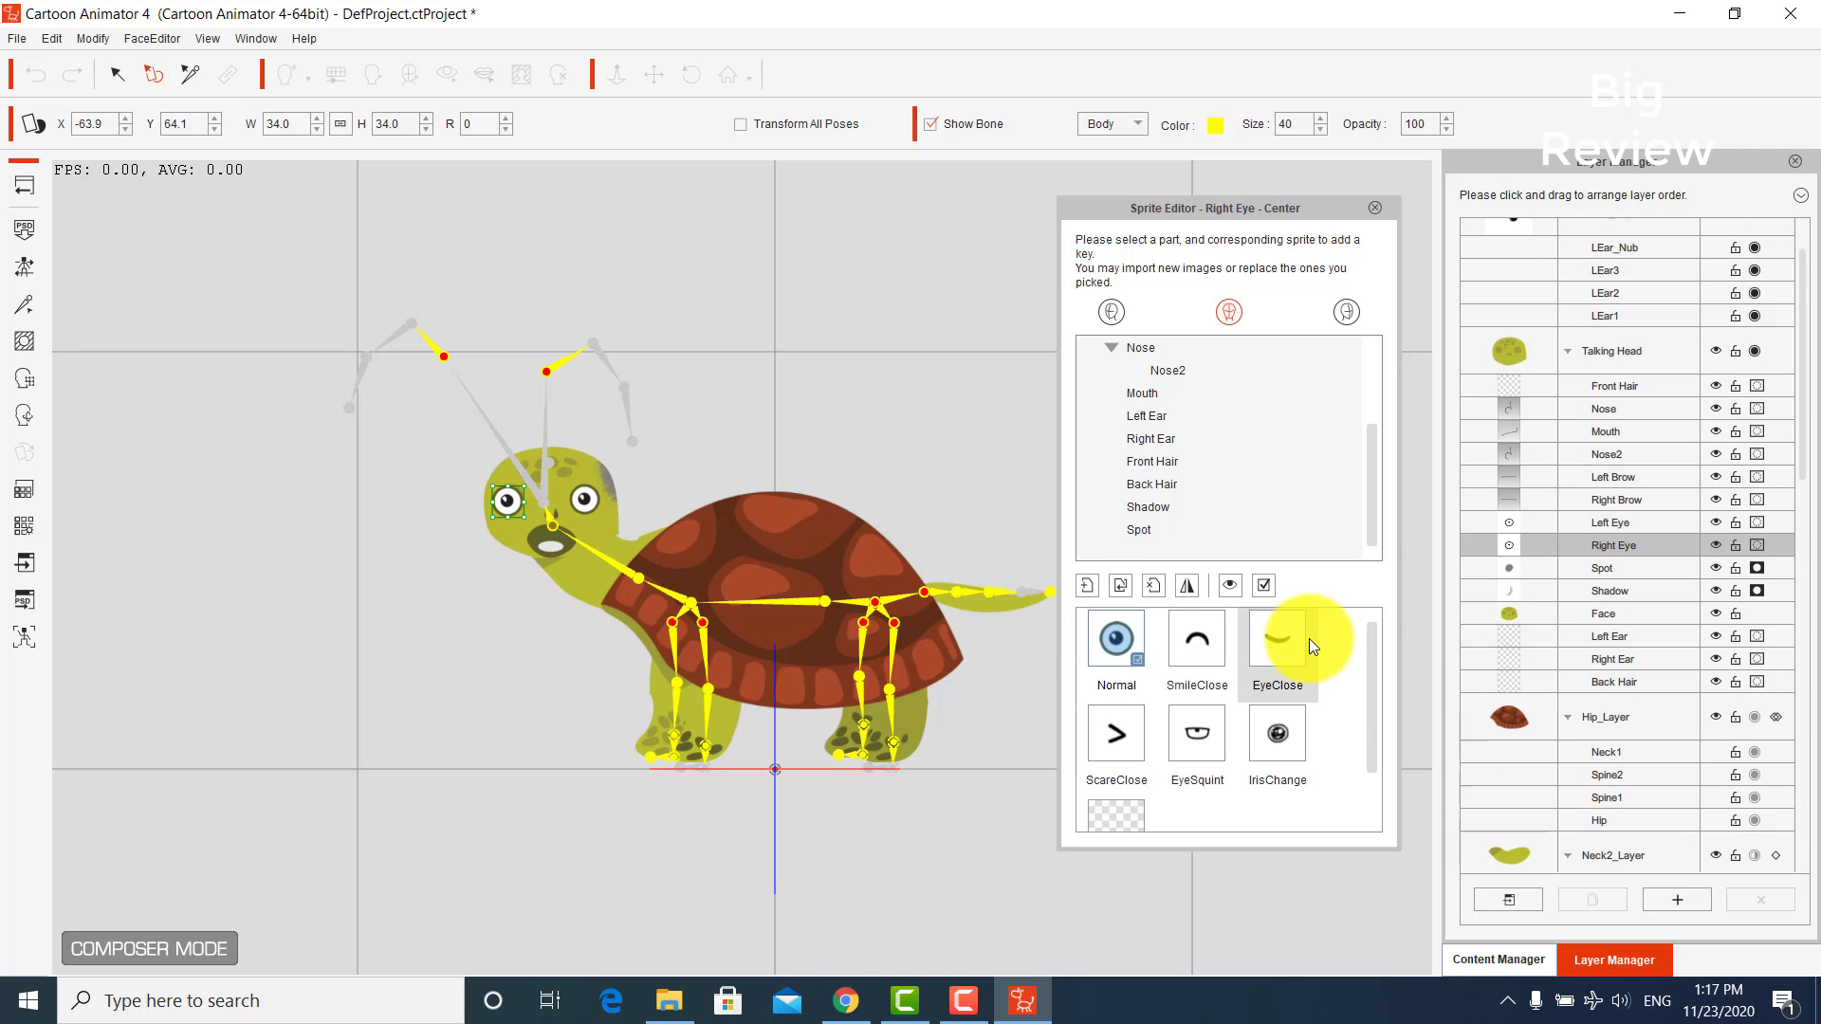
pyautogui.click(1217, 640)
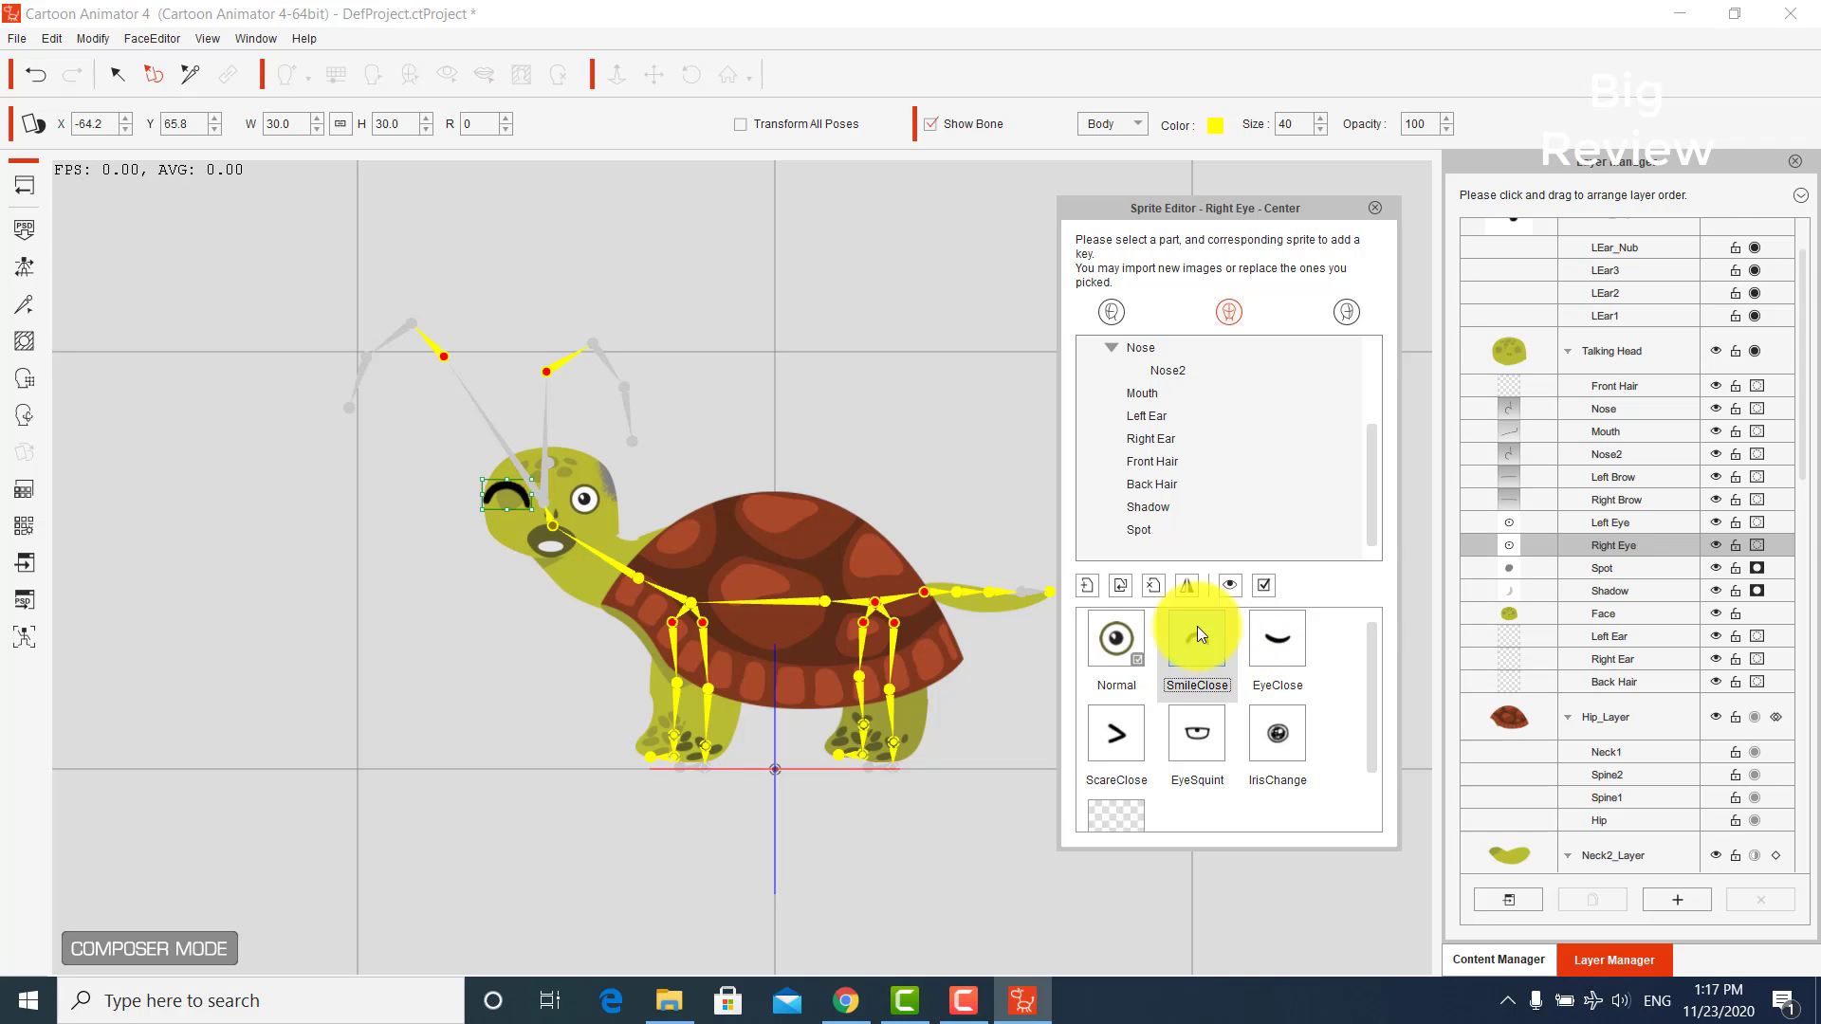
pyautogui.moveTo(527, 511); pyautogui.dragTo(517, 500)
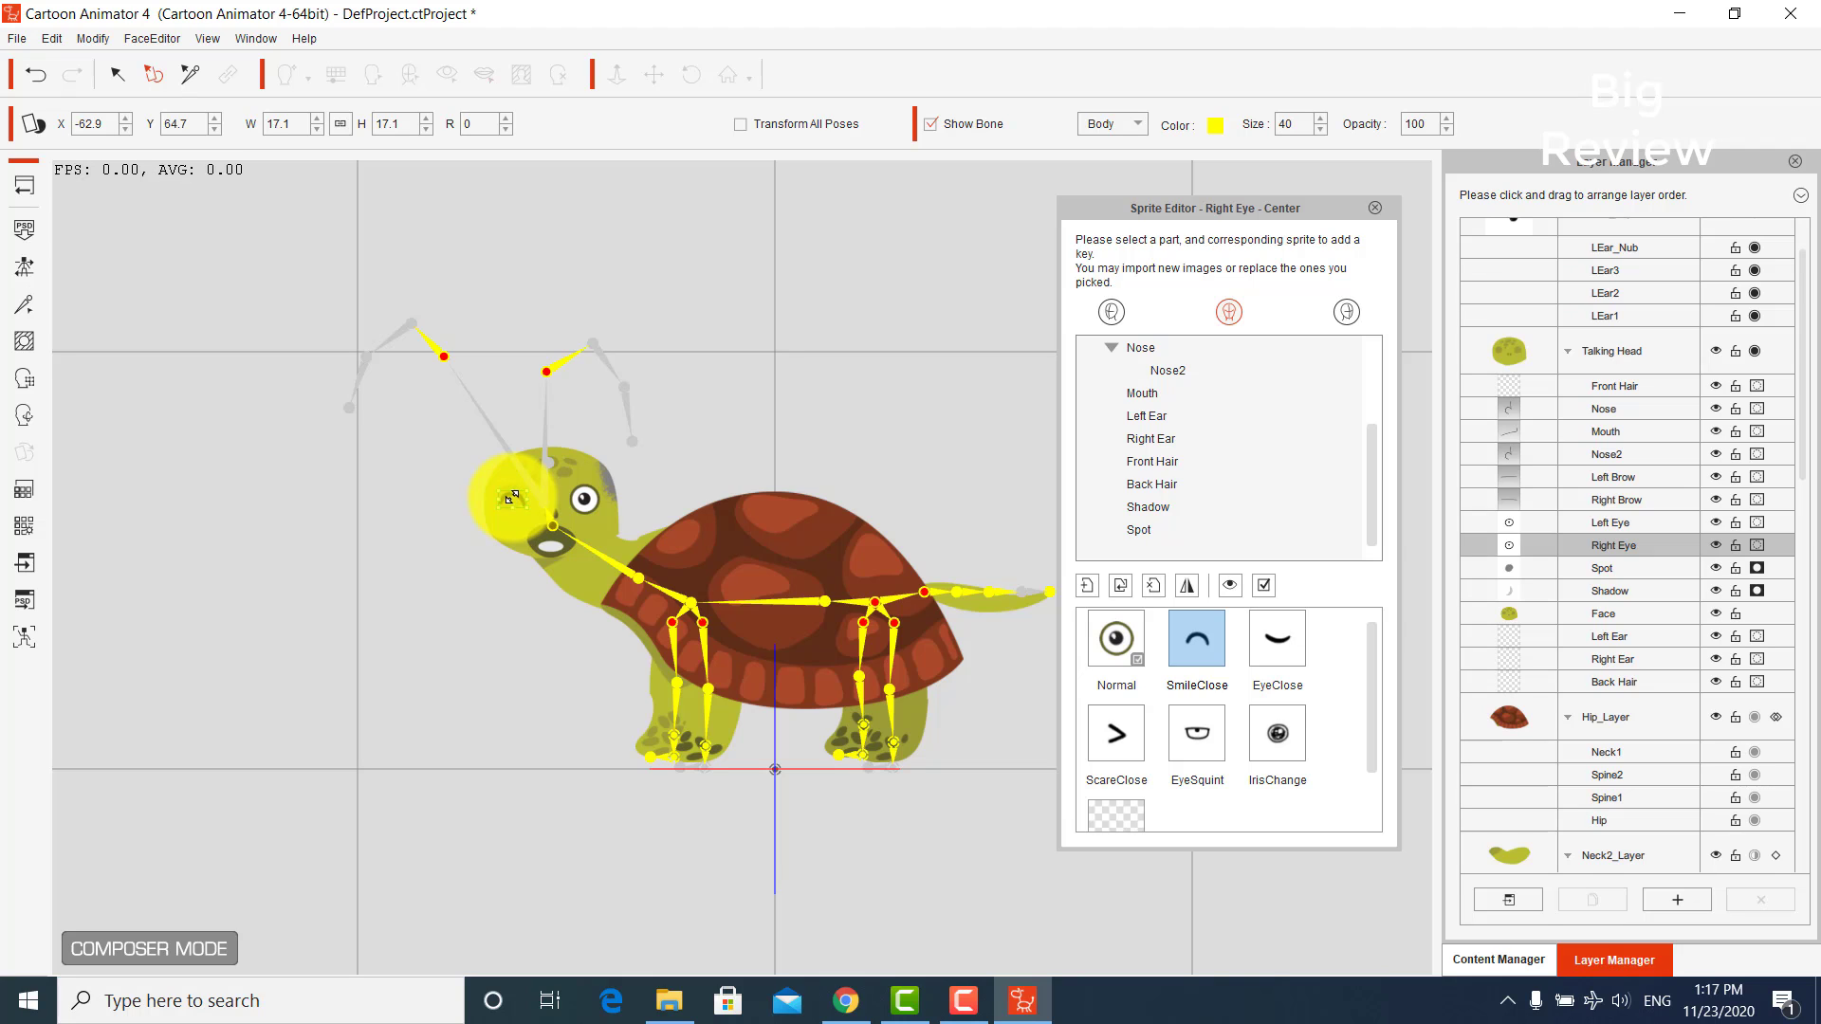
pyautogui.click(506, 504)
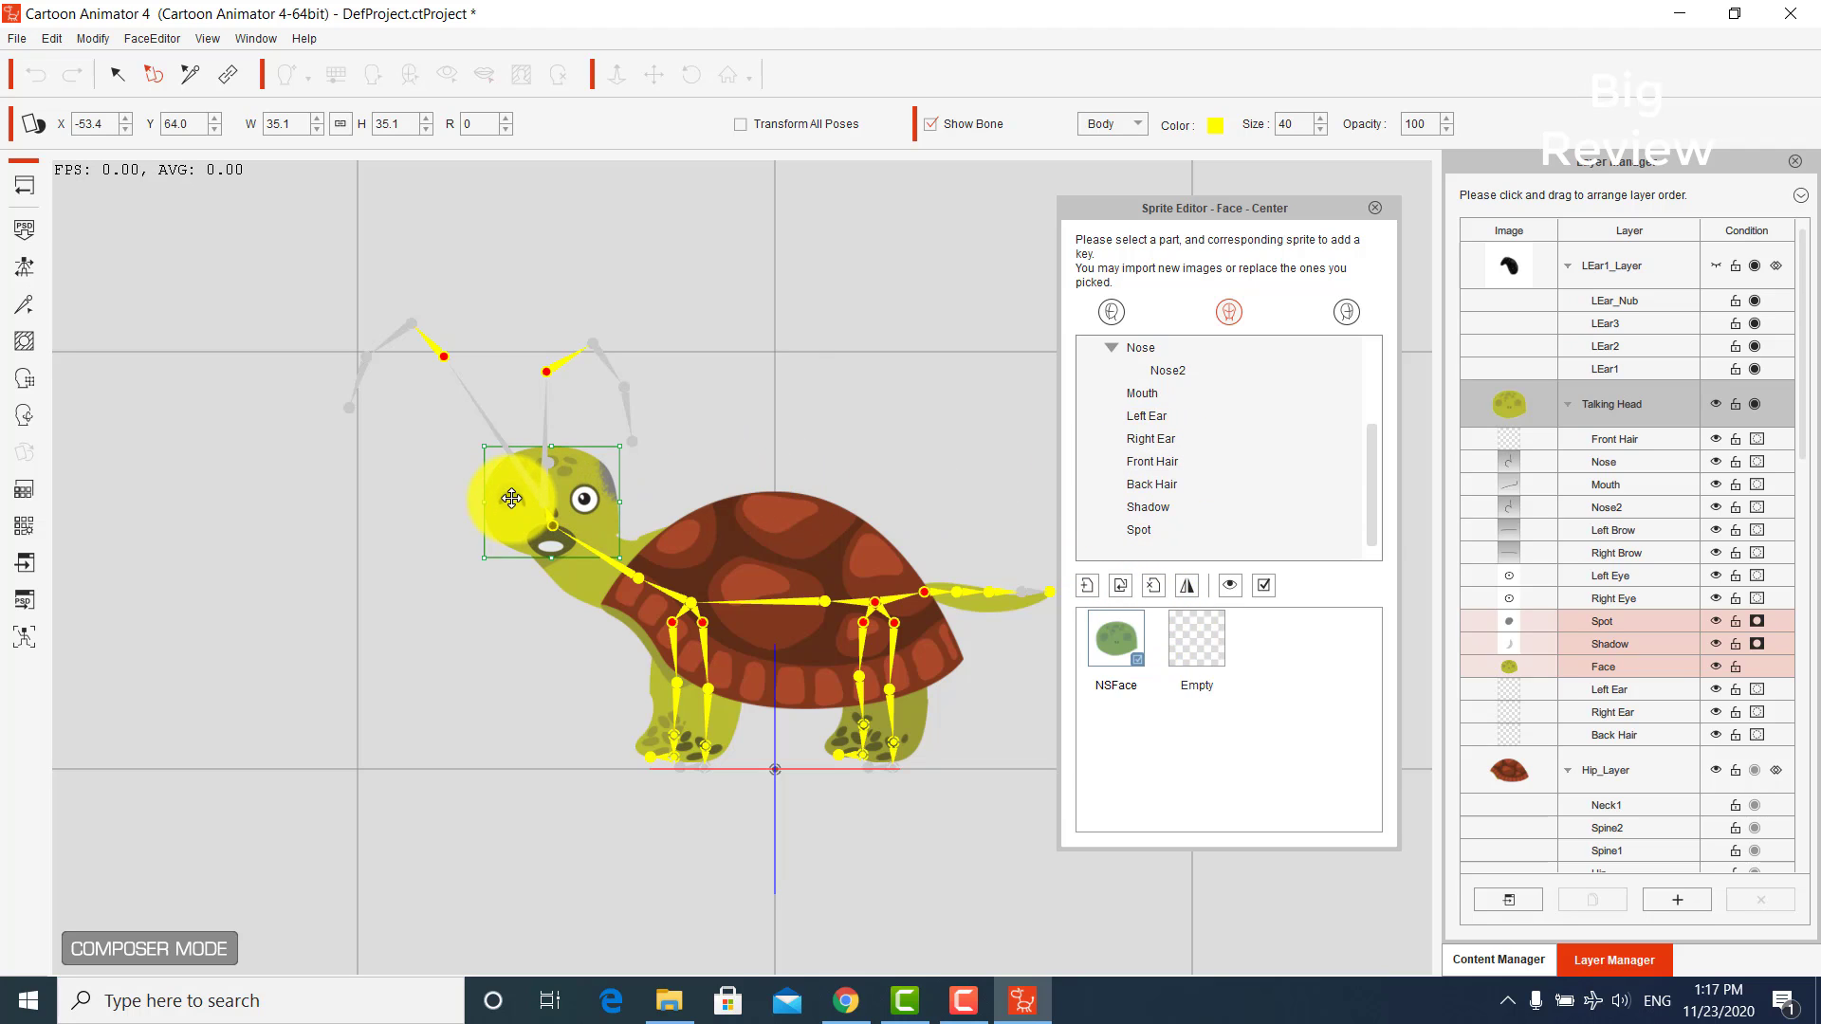
pyautogui.click(585, 500)
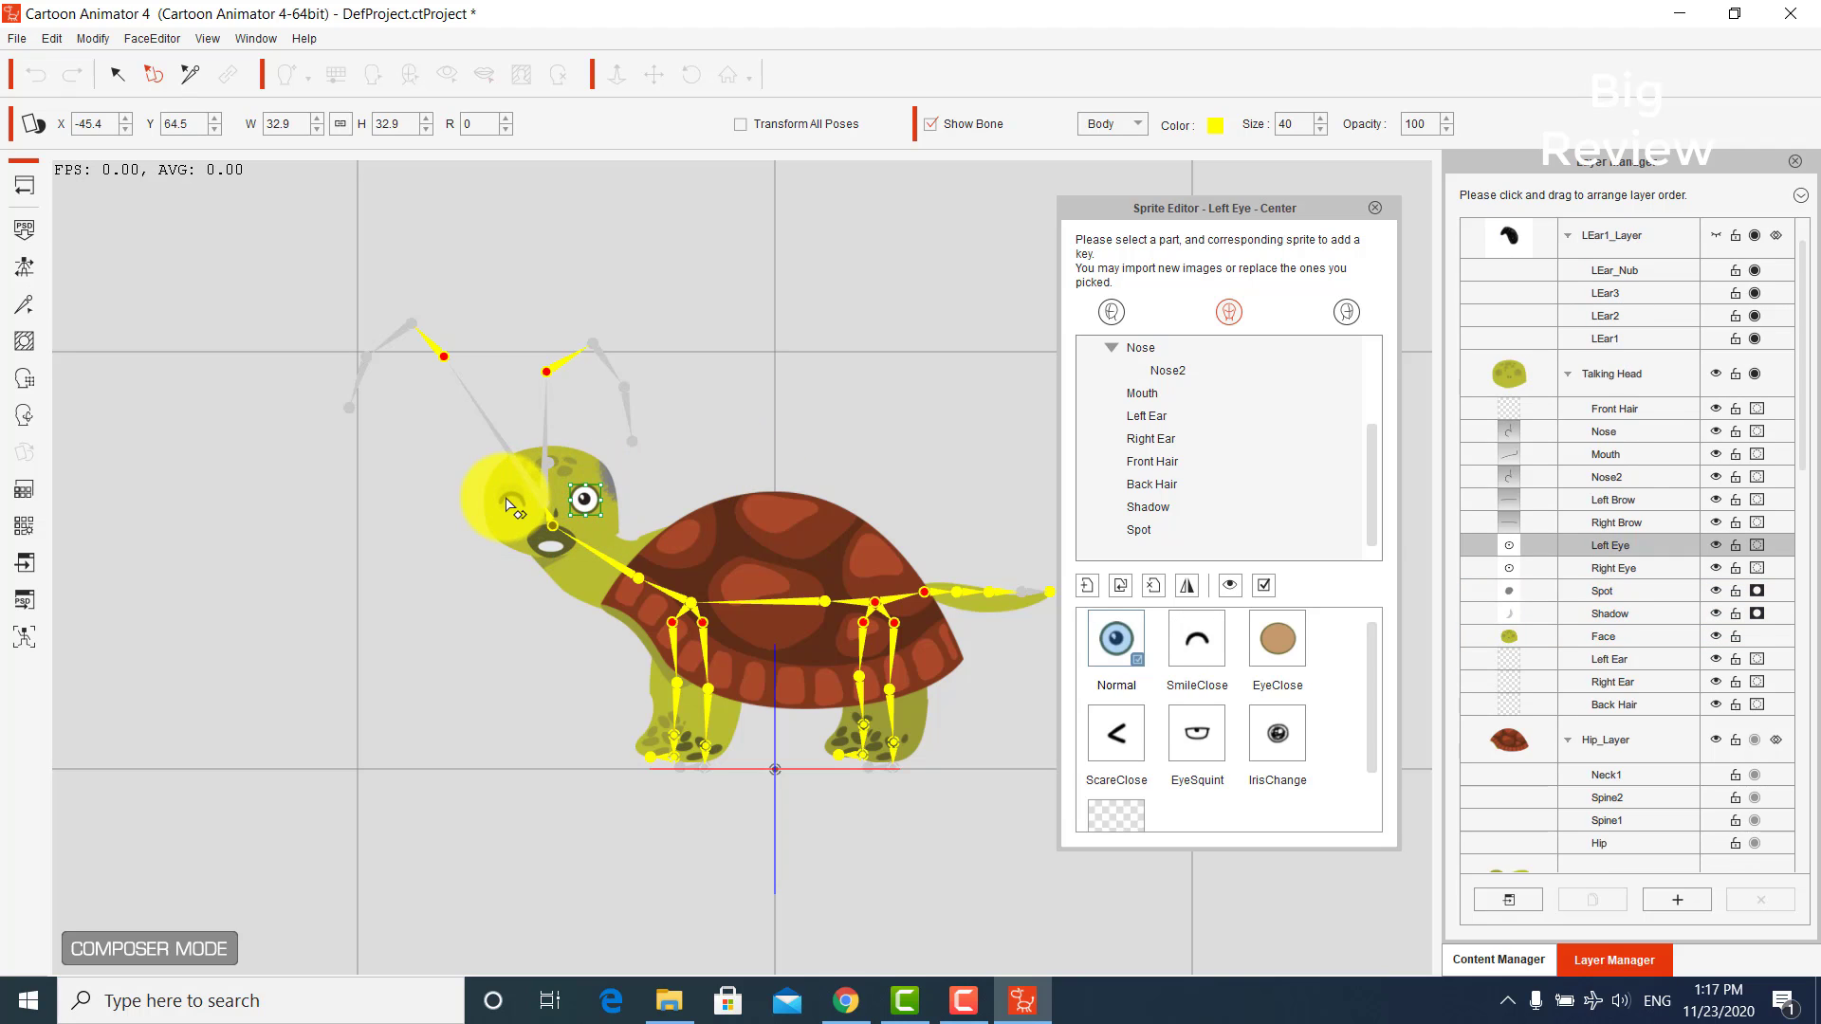
pyautogui.click(510, 501)
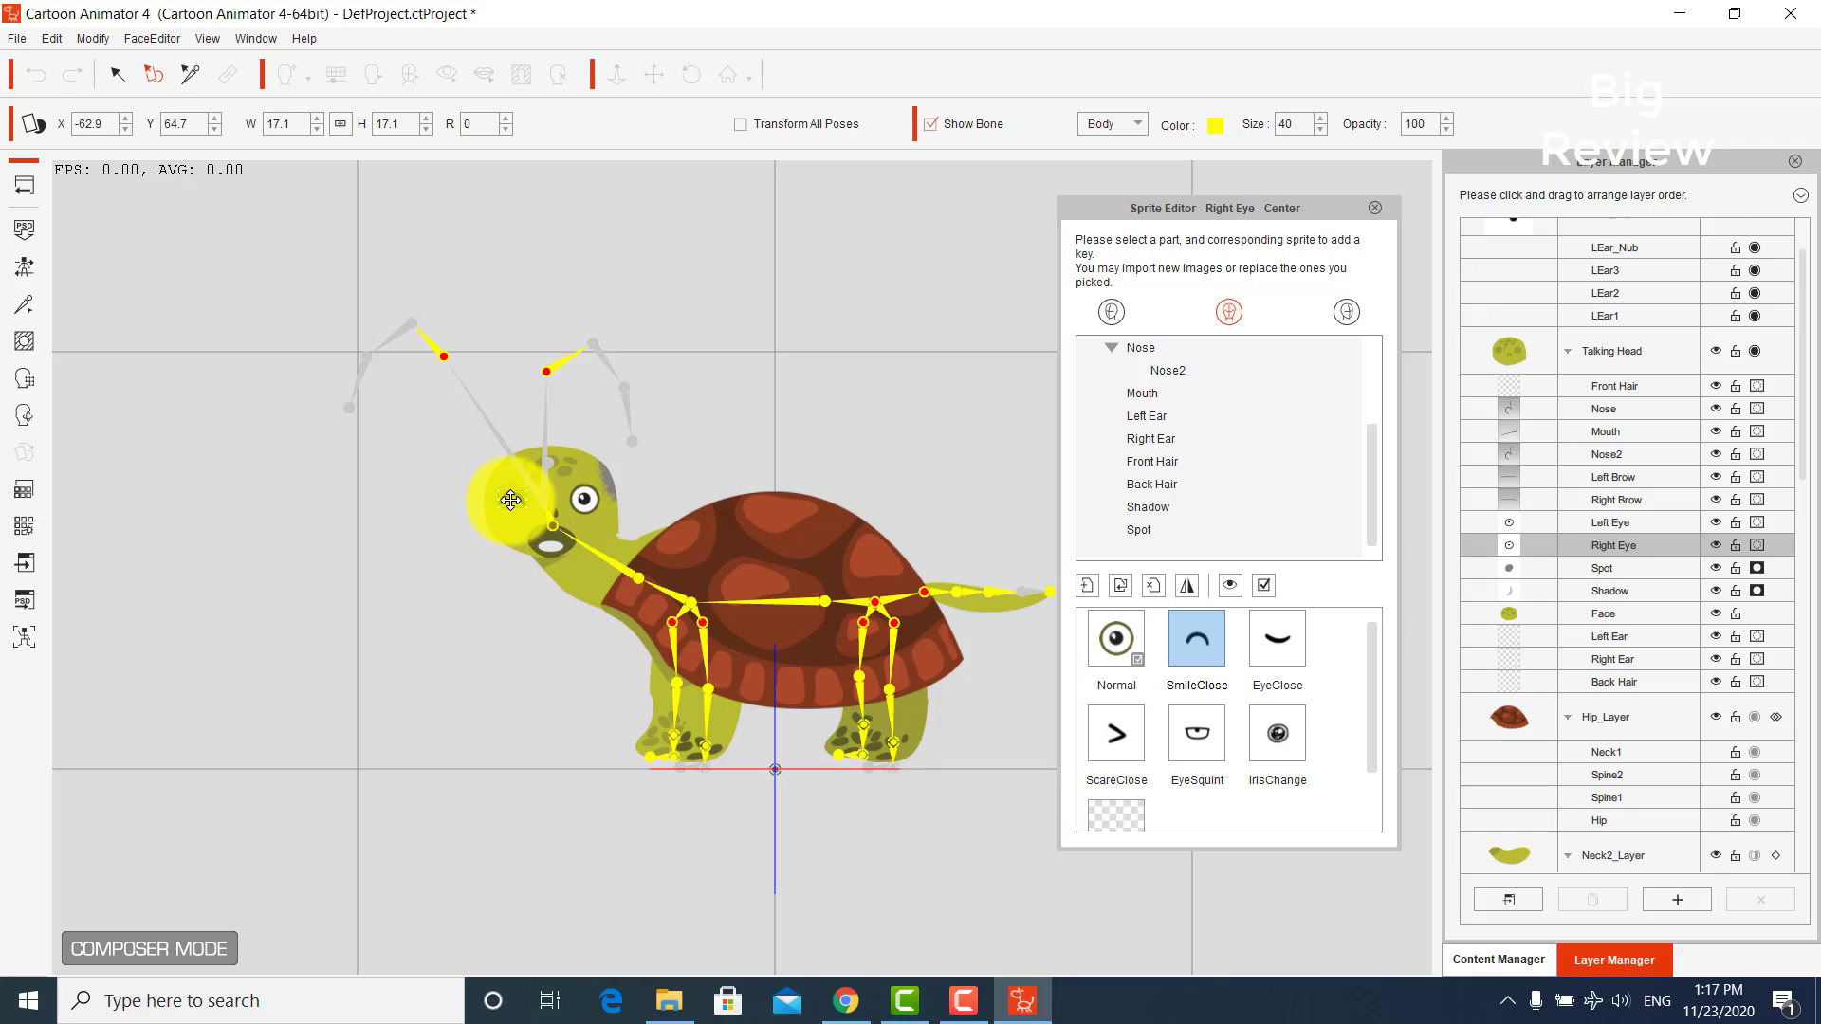
pyautogui.moveTo(511, 499); pyautogui.dragTo(508, 491)
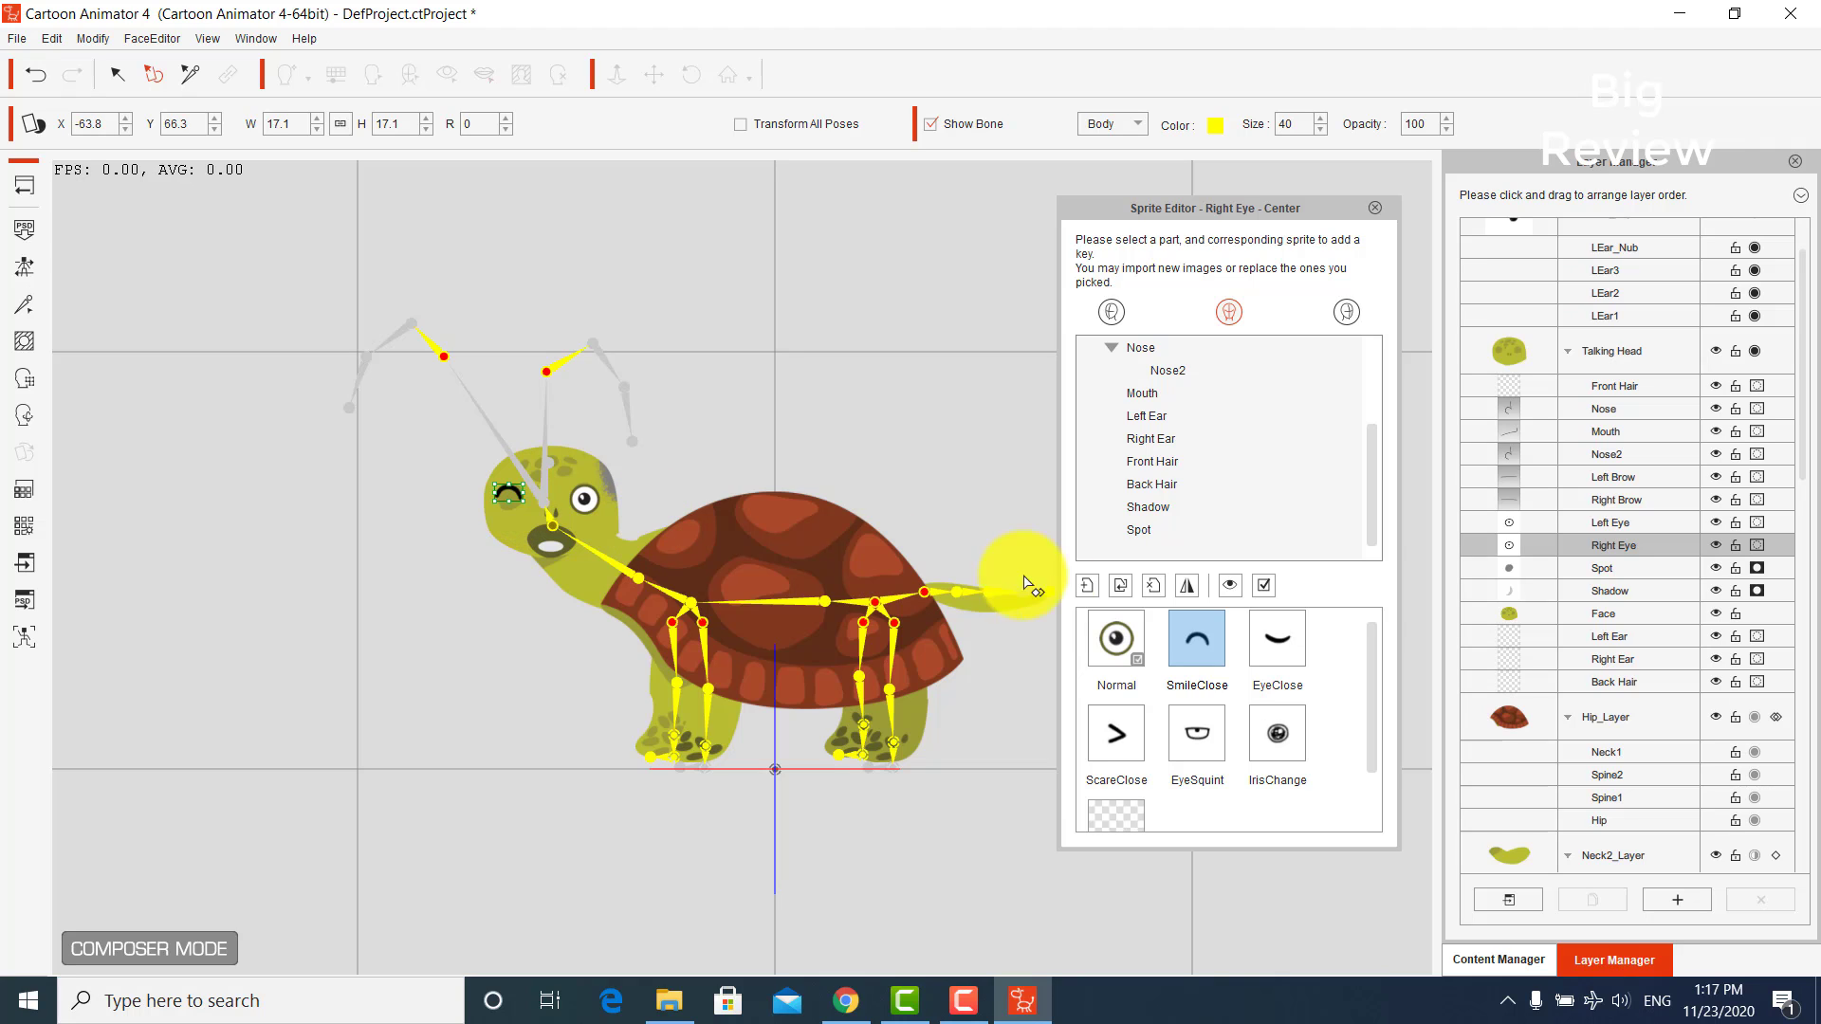
# - Replace the right eye's Normal sprite with the close eye image
pyautogui.click(1271, 650)
pyautogui.click(1114, 639)
pyautogui.doubleClick(1116, 642)
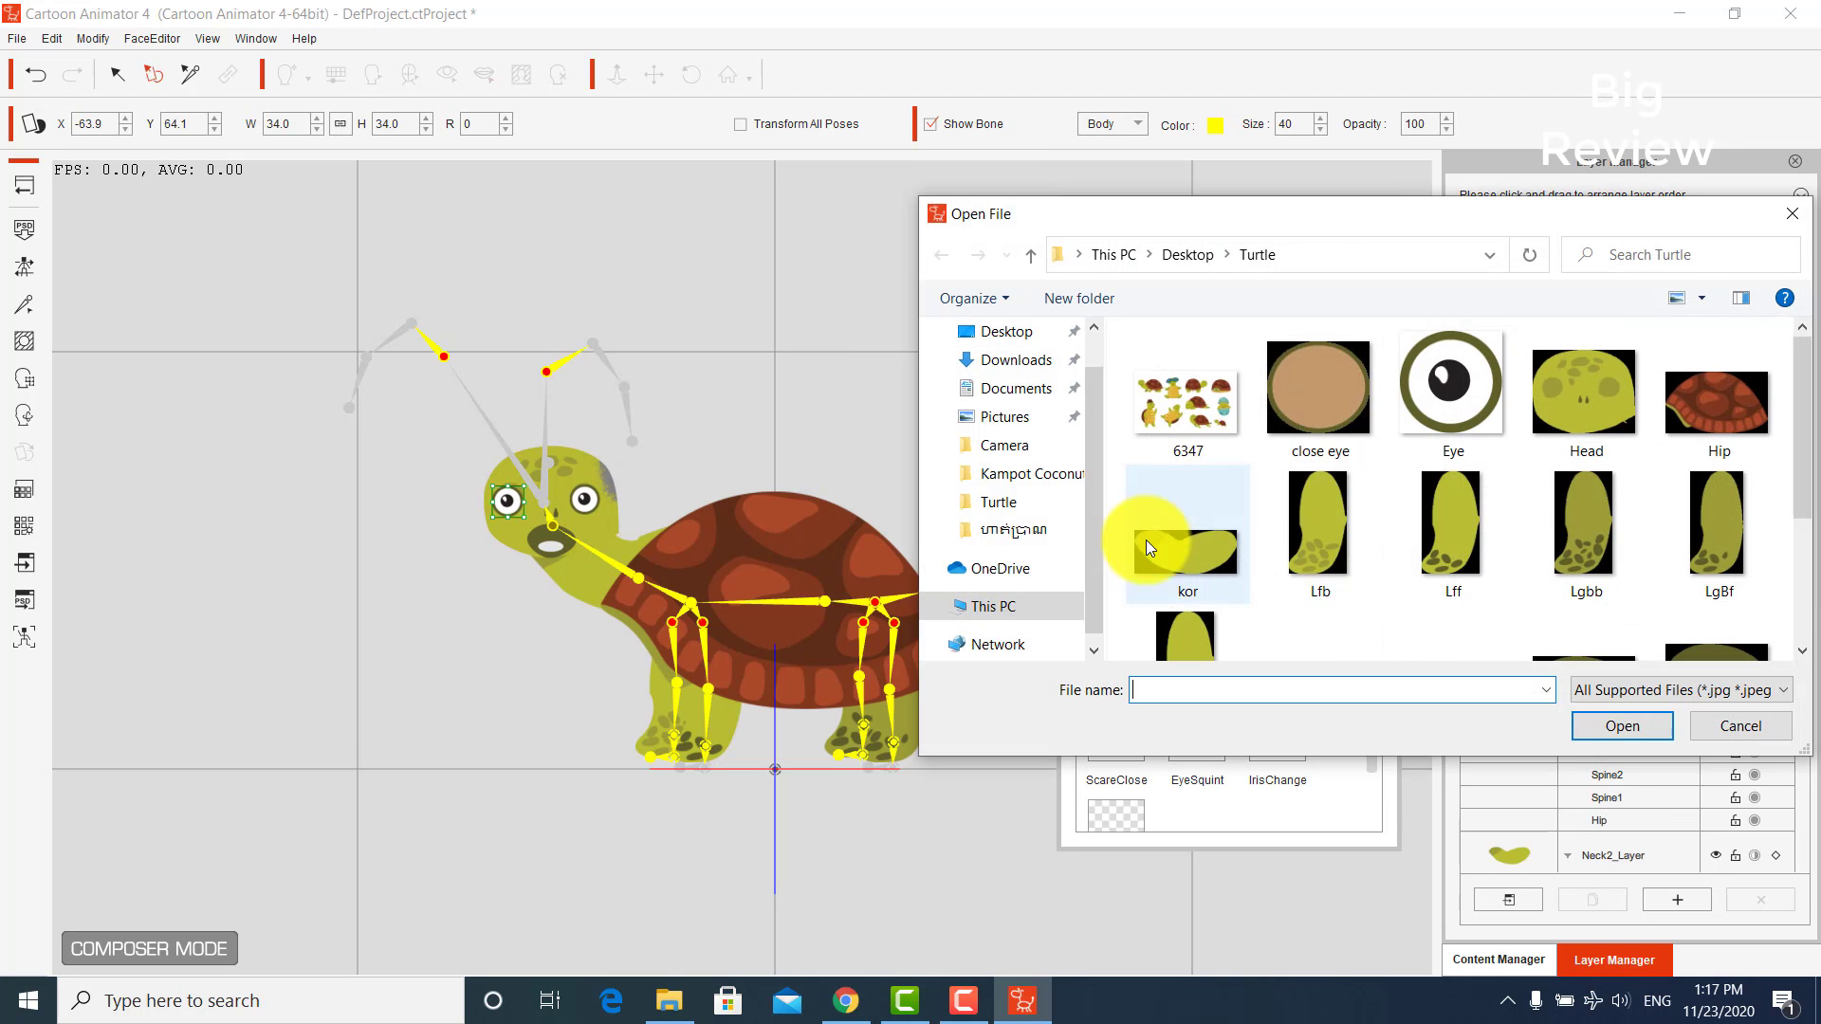
pyautogui.click(1320, 446)
pyautogui.doubleClick(1316, 429)
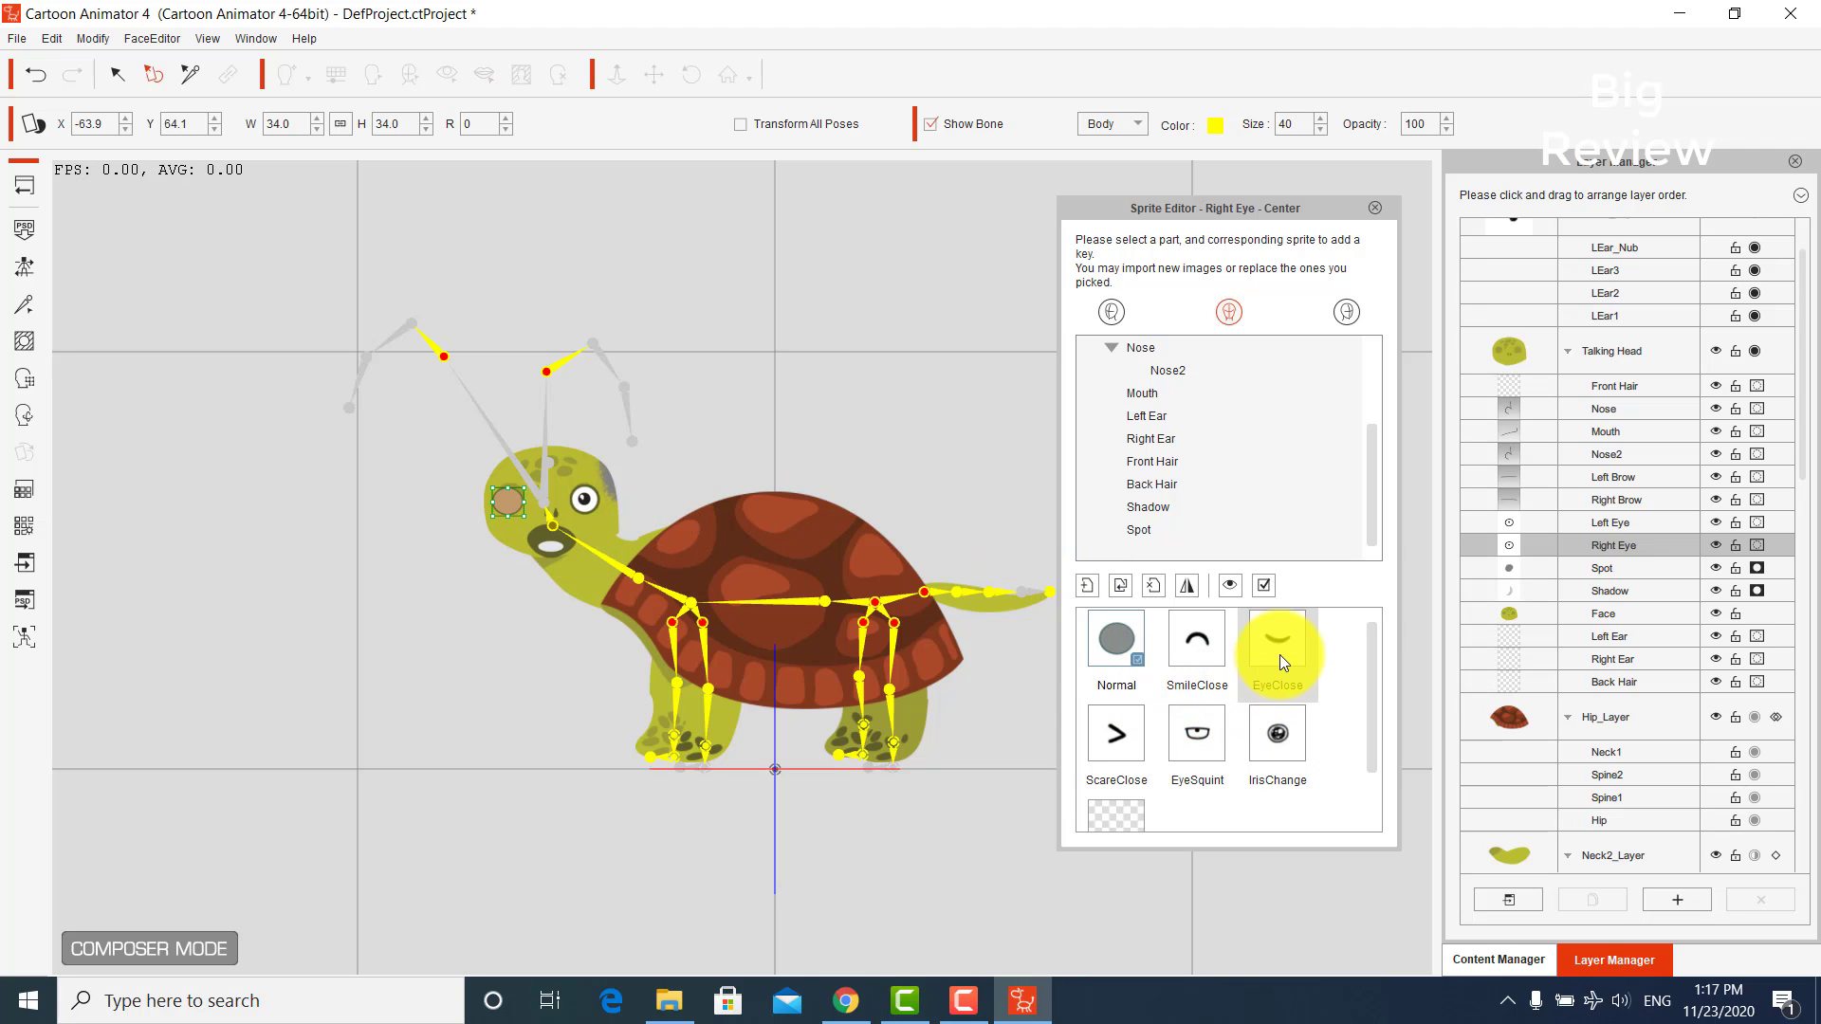
# - Fit the right eye's ScareClose sprite over the eye, and scale EyeSquint to about 15.9 by 17.0 at X -63.7, Y 64.4
pyautogui.click(1123, 730)
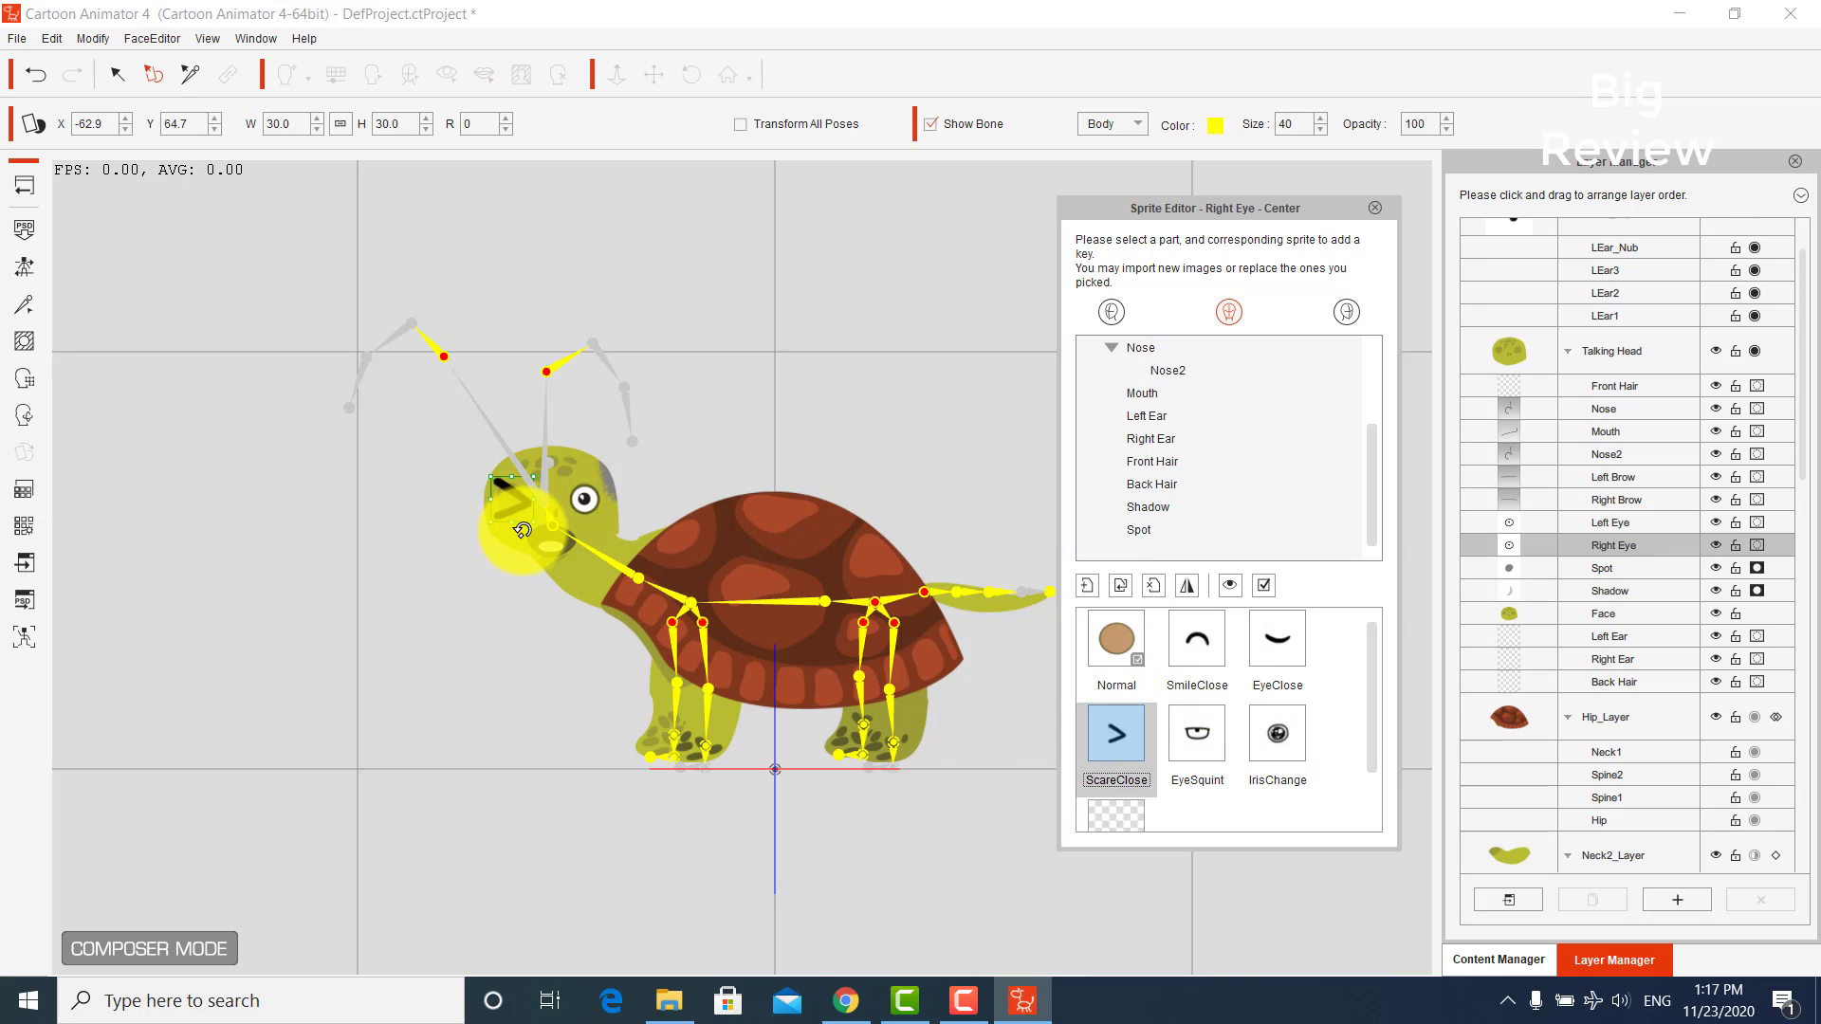
pyautogui.click(516, 531)
pyautogui.moveTo(529, 523); pyautogui.dragTo(523, 505)
pyautogui.click(1189, 739)
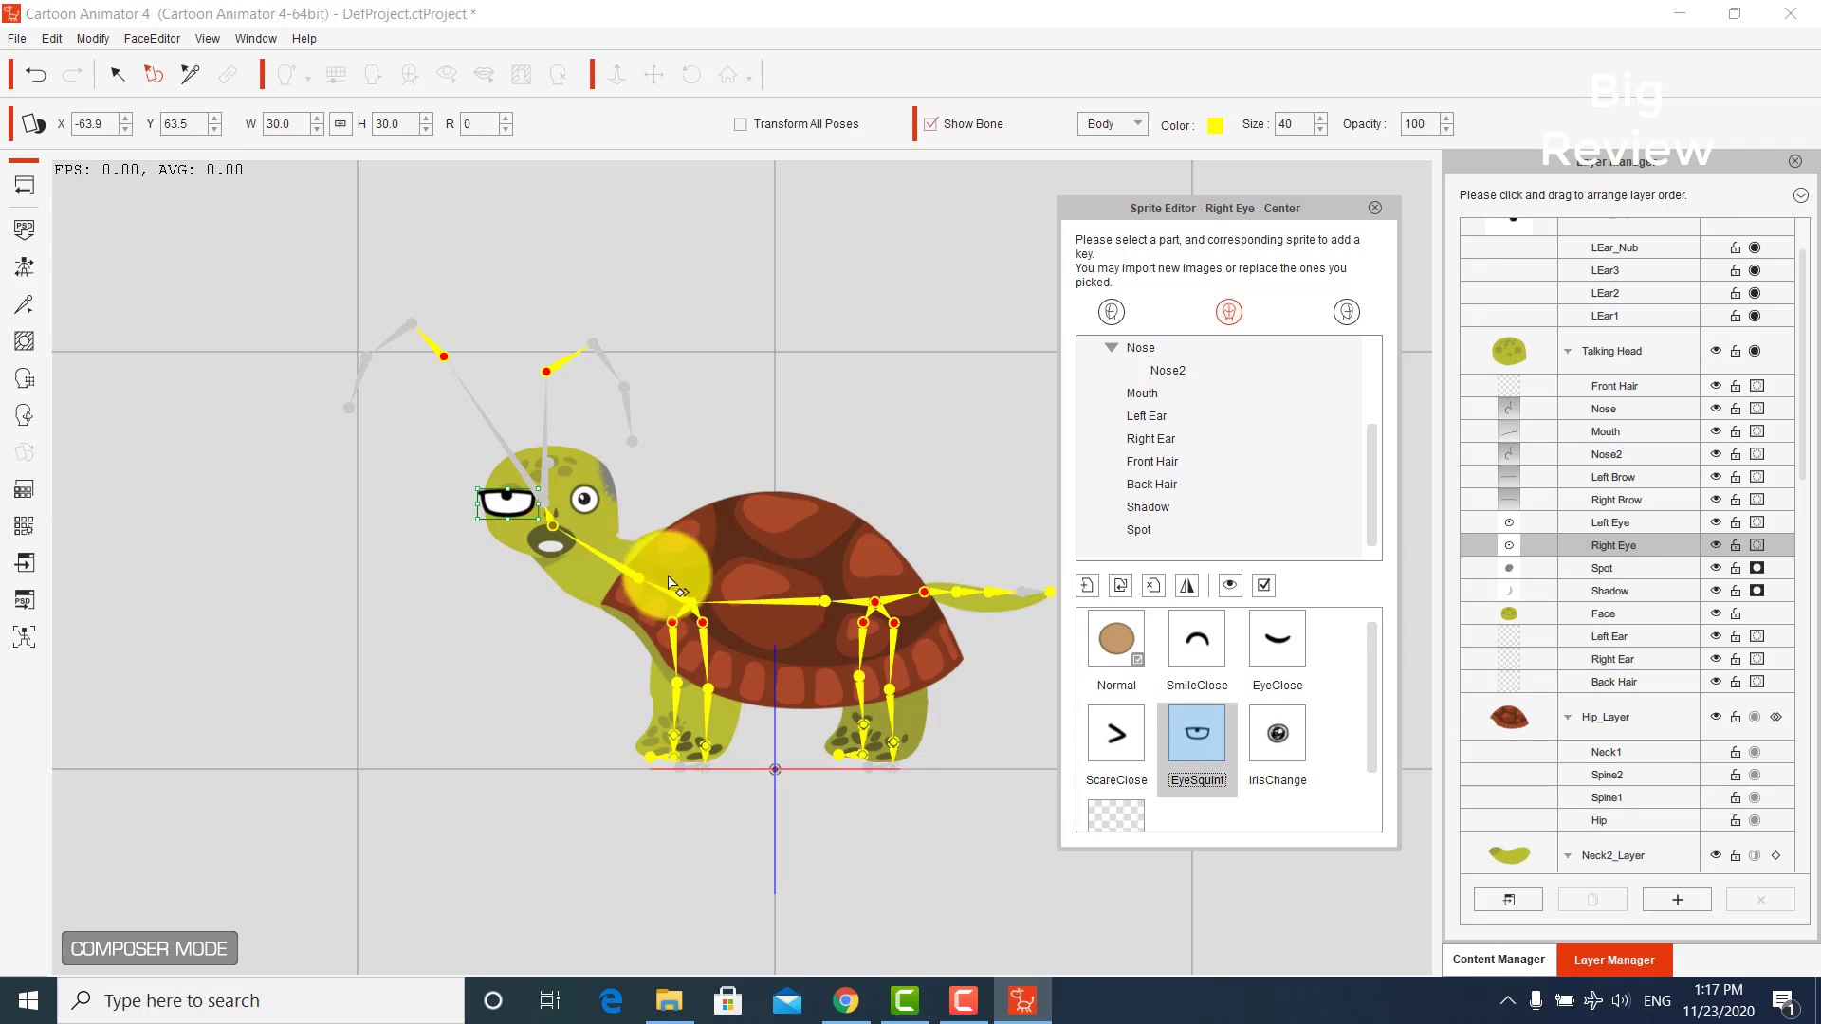
pyautogui.moveTo(532, 515); pyautogui.dragTo(512, 505)
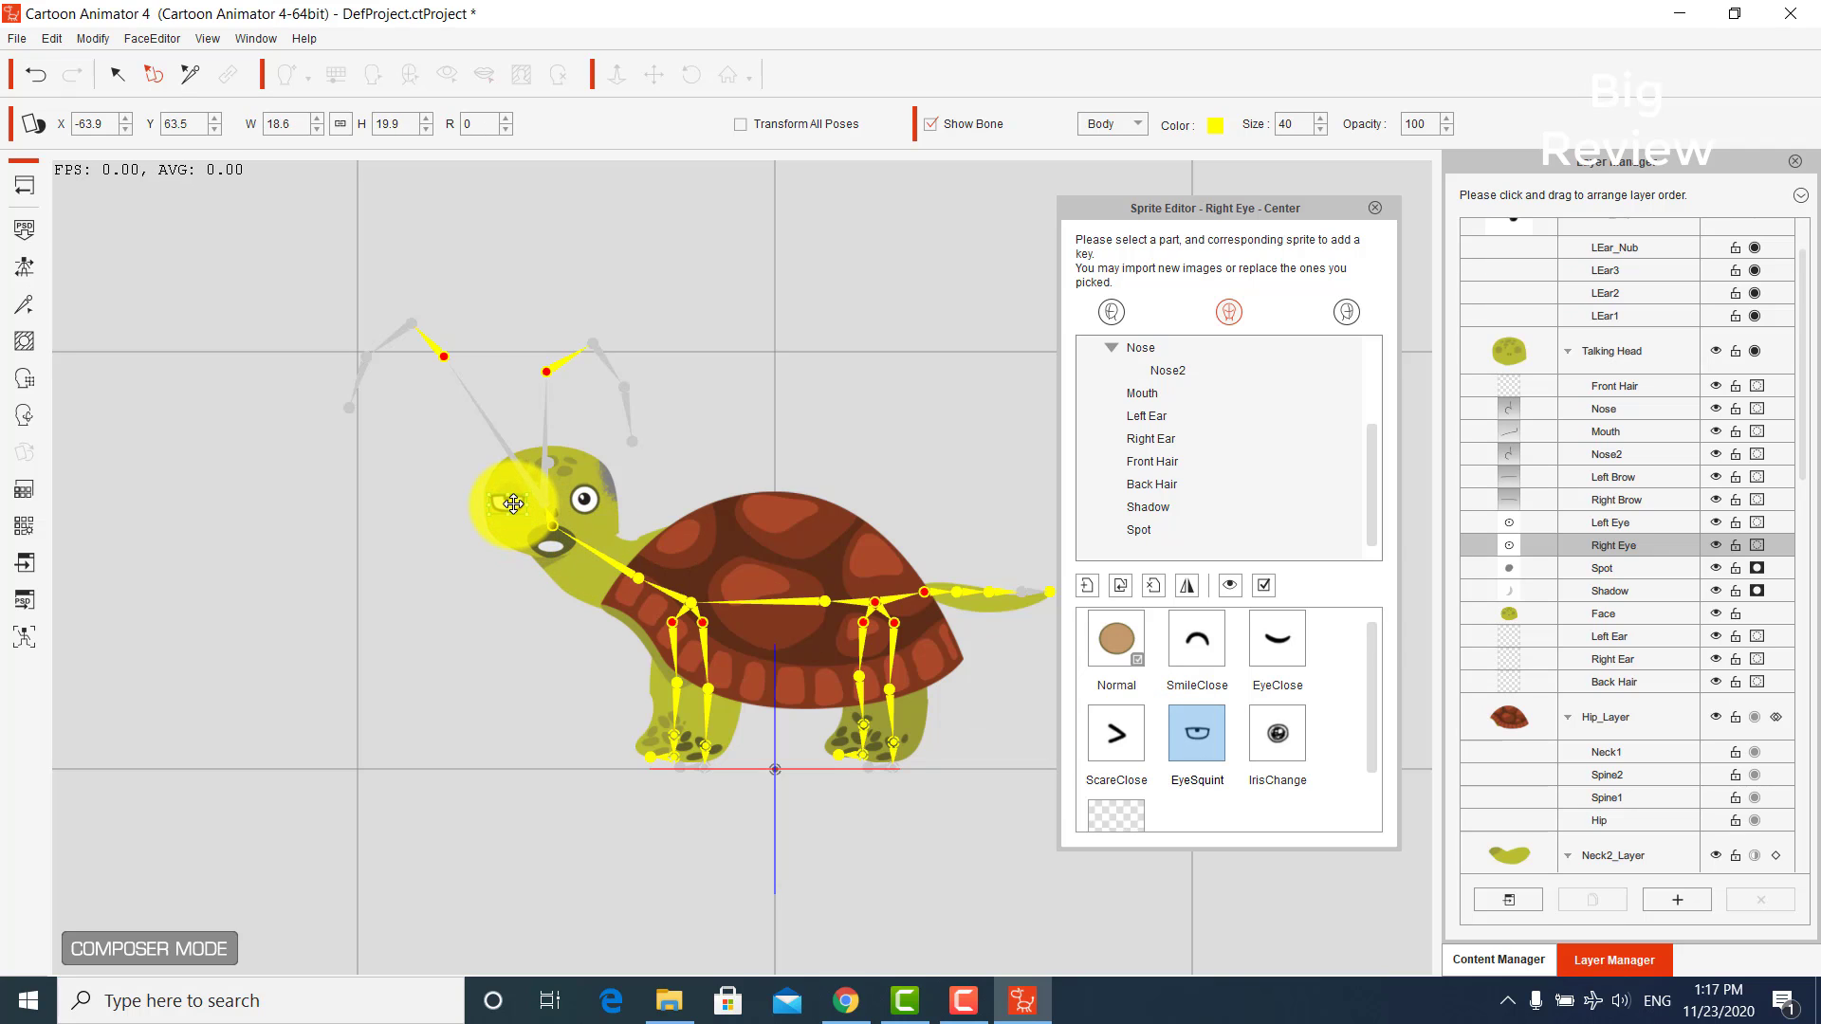
pyautogui.moveTo(515, 502); pyautogui.dragTo(520, 508)
# - Scale the right eye's IrisChange sprite to about 12.7 at X -63.9, Y 65.3, and return to the Normal sprite
pyautogui.click(1271, 732)
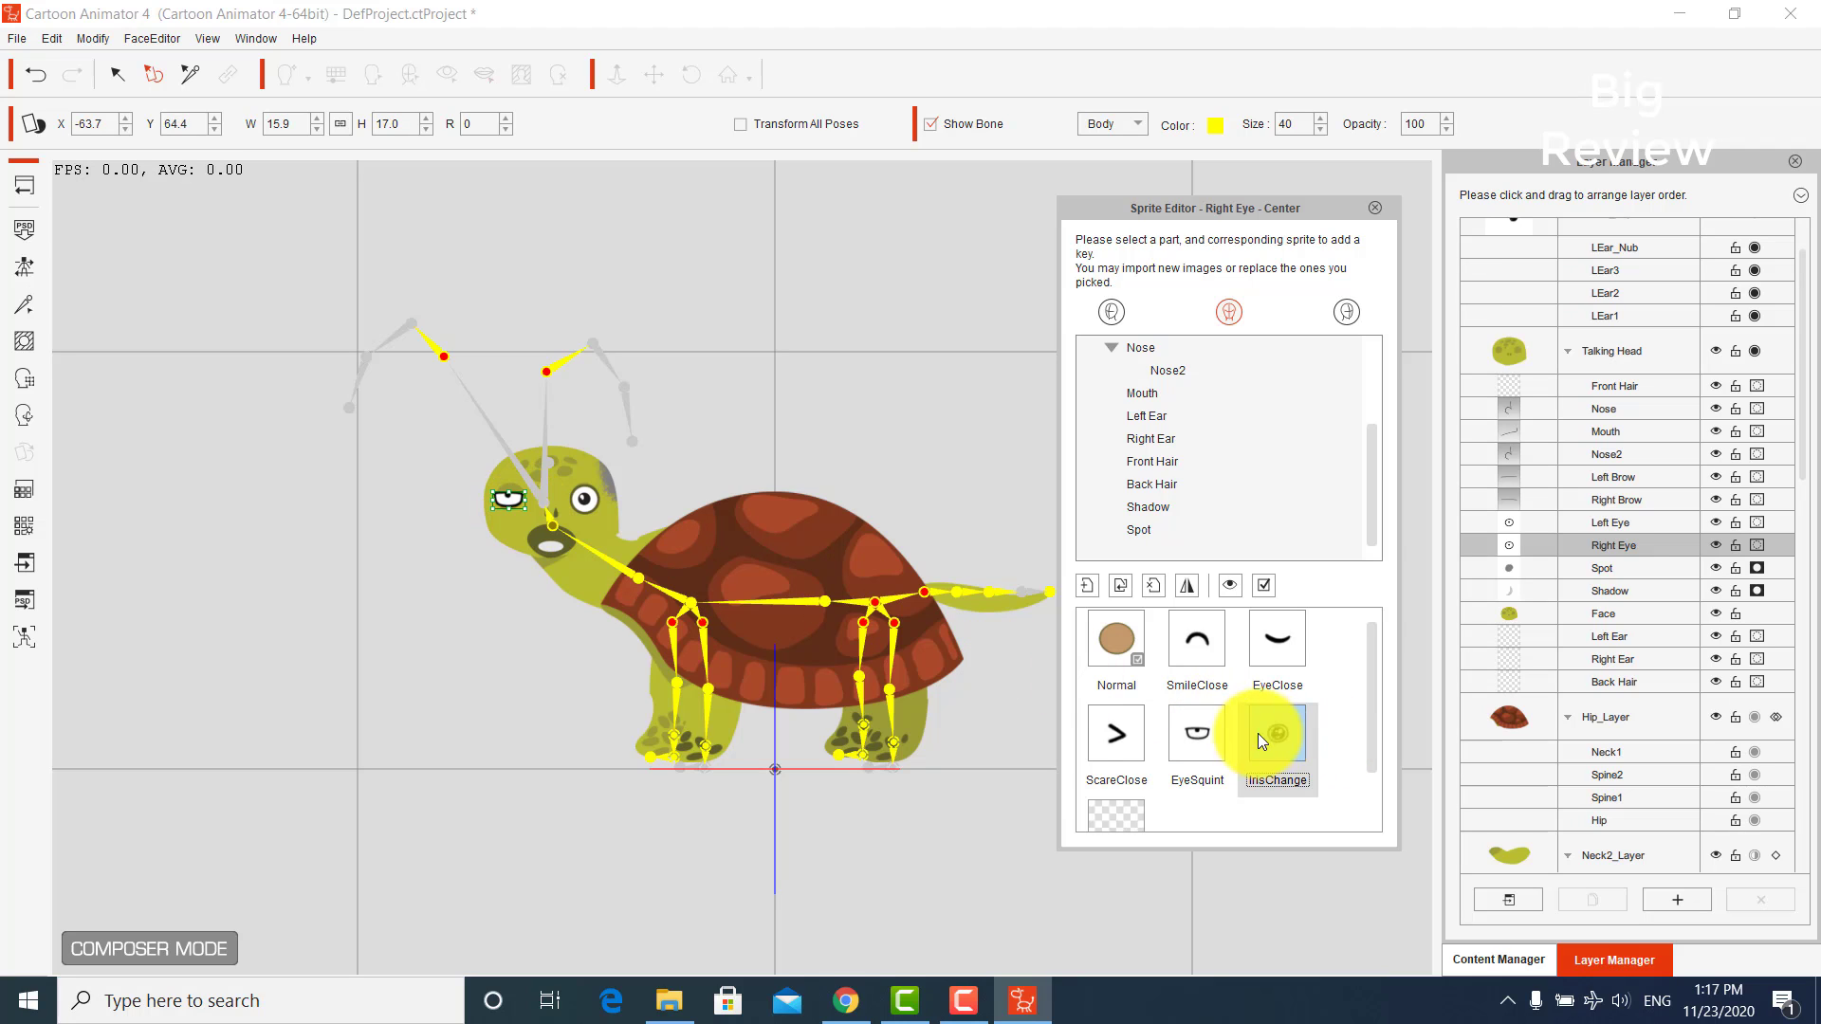
pyautogui.moveTo(533, 521); pyautogui.dragTo(515, 516)
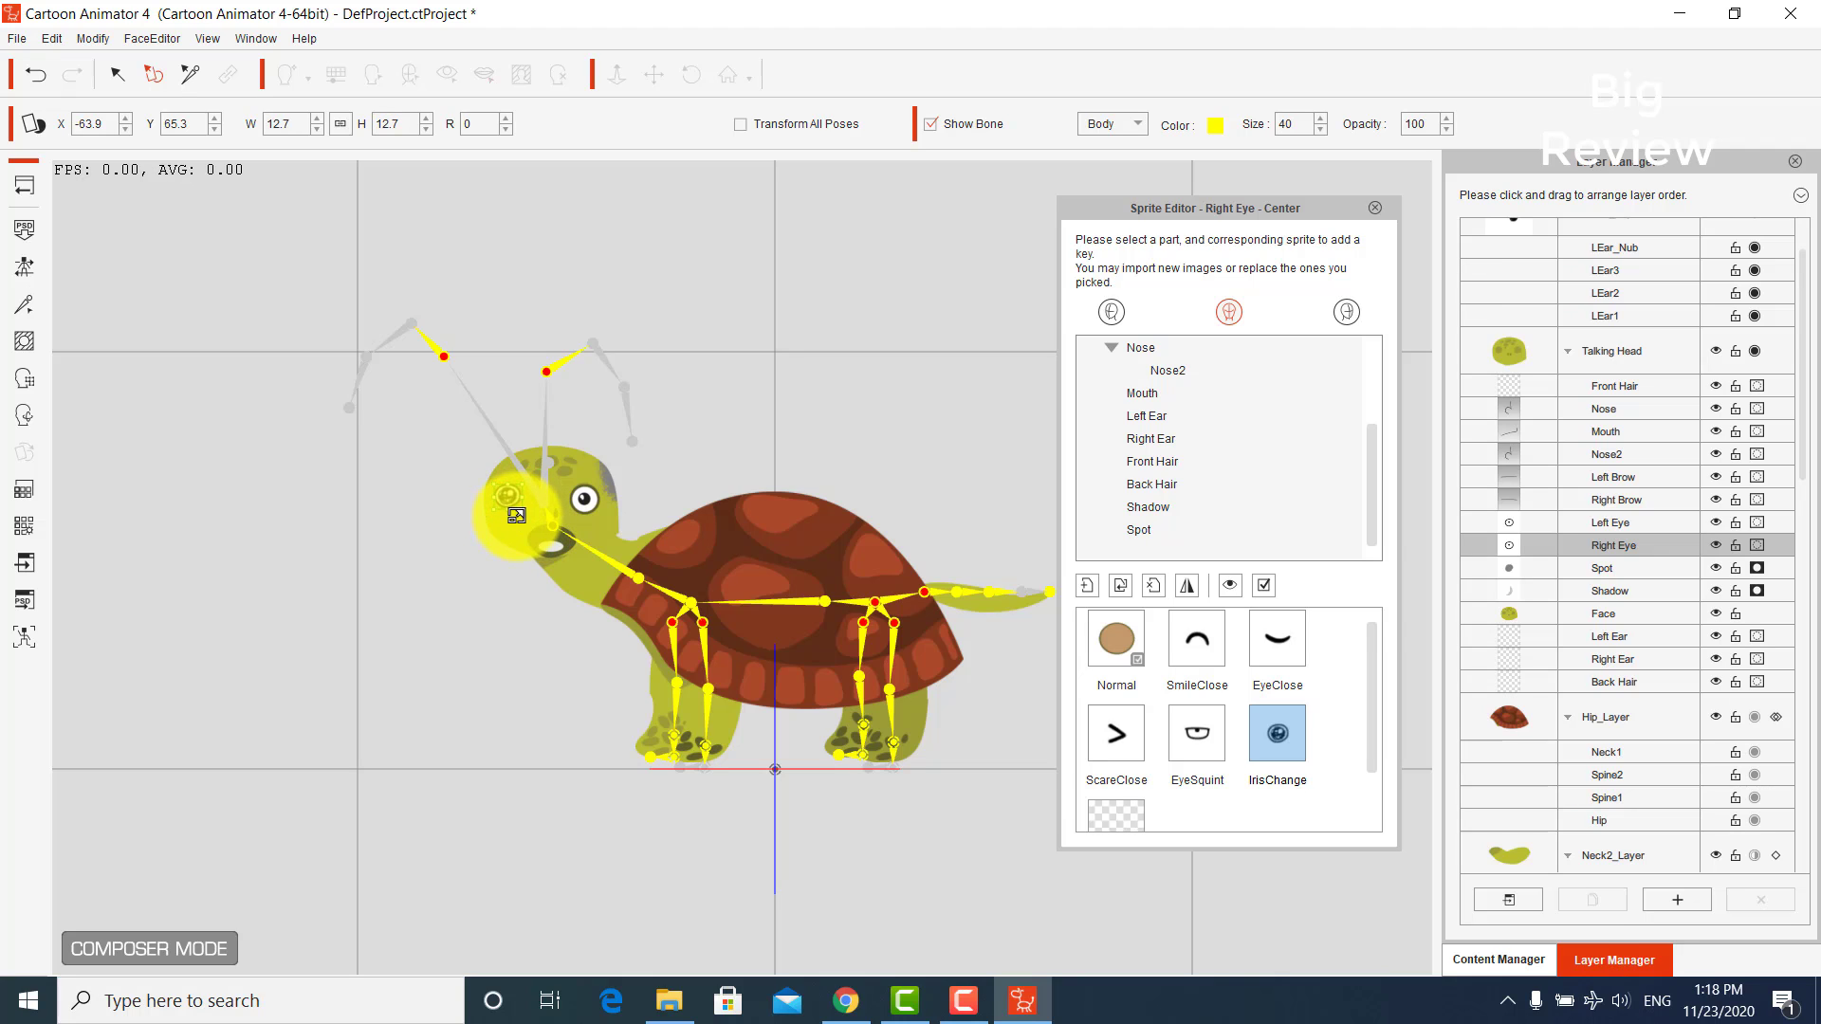
pyautogui.click(1119, 639)
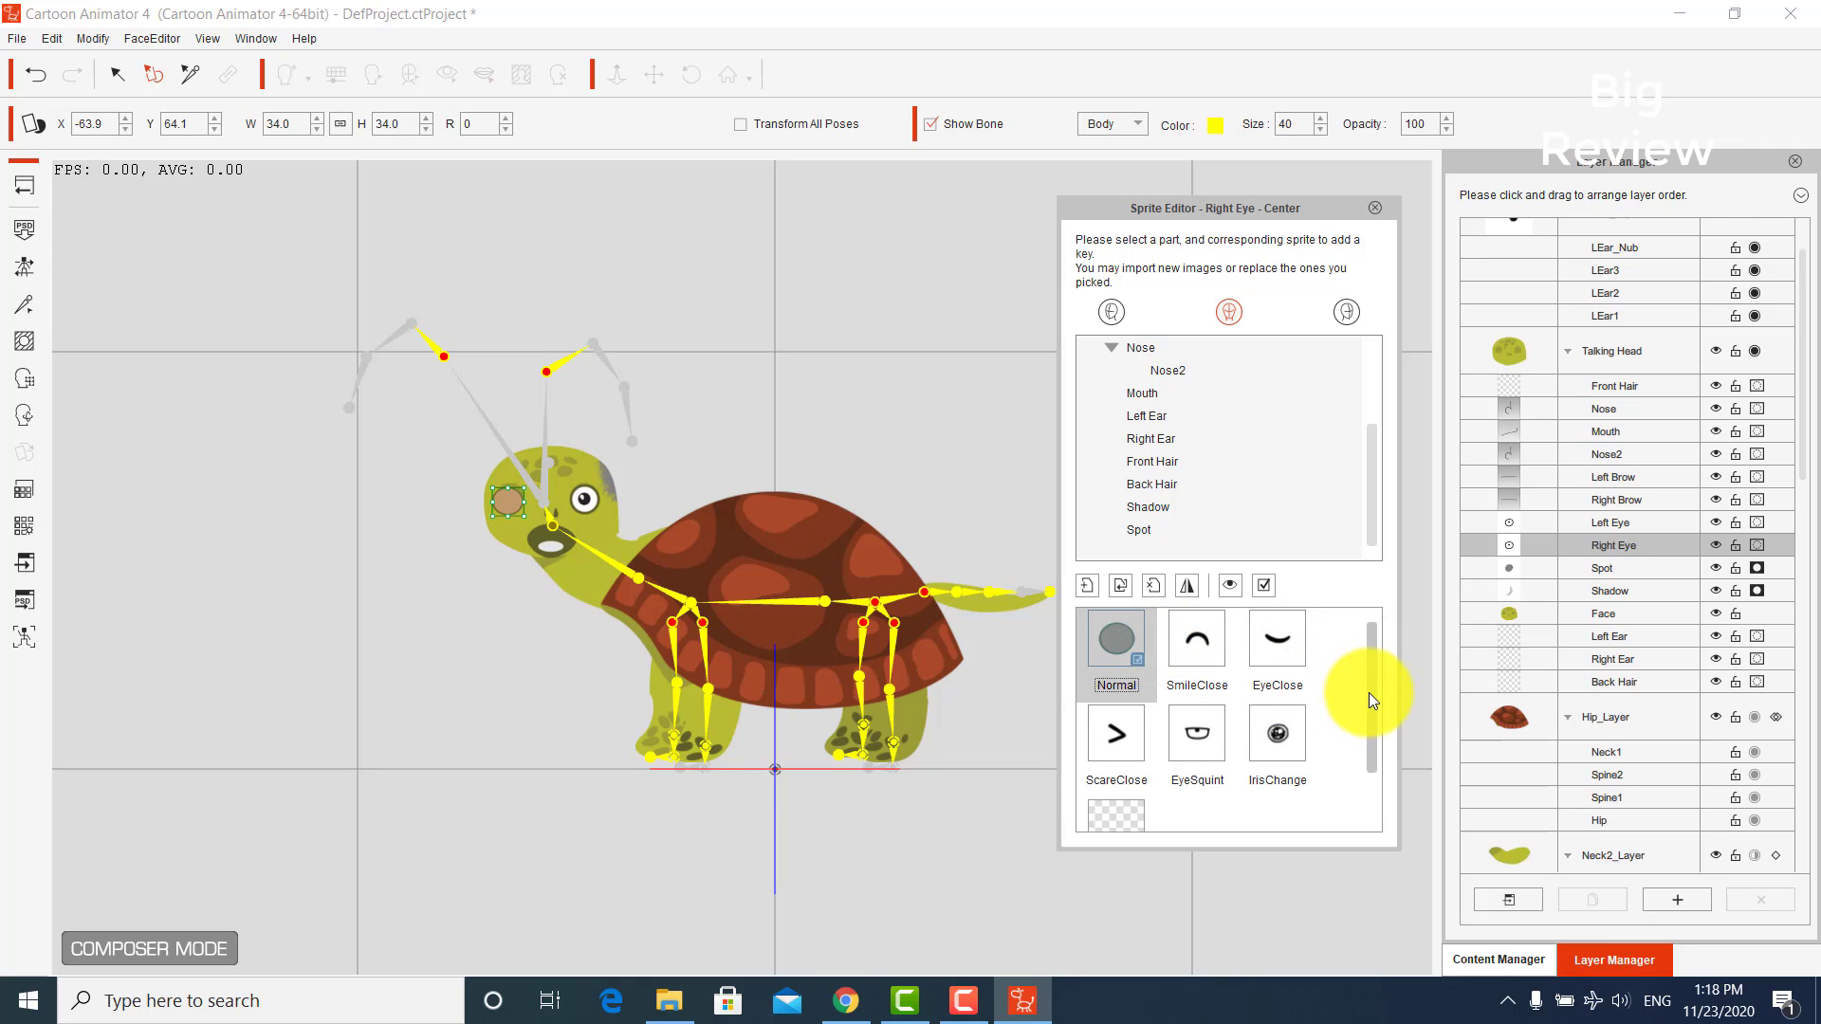
# - Replace the right eye's EyeClose sprite with the close eye image and place it at about X -63.5, Y 64.7
pyautogui.click(1271, 657)
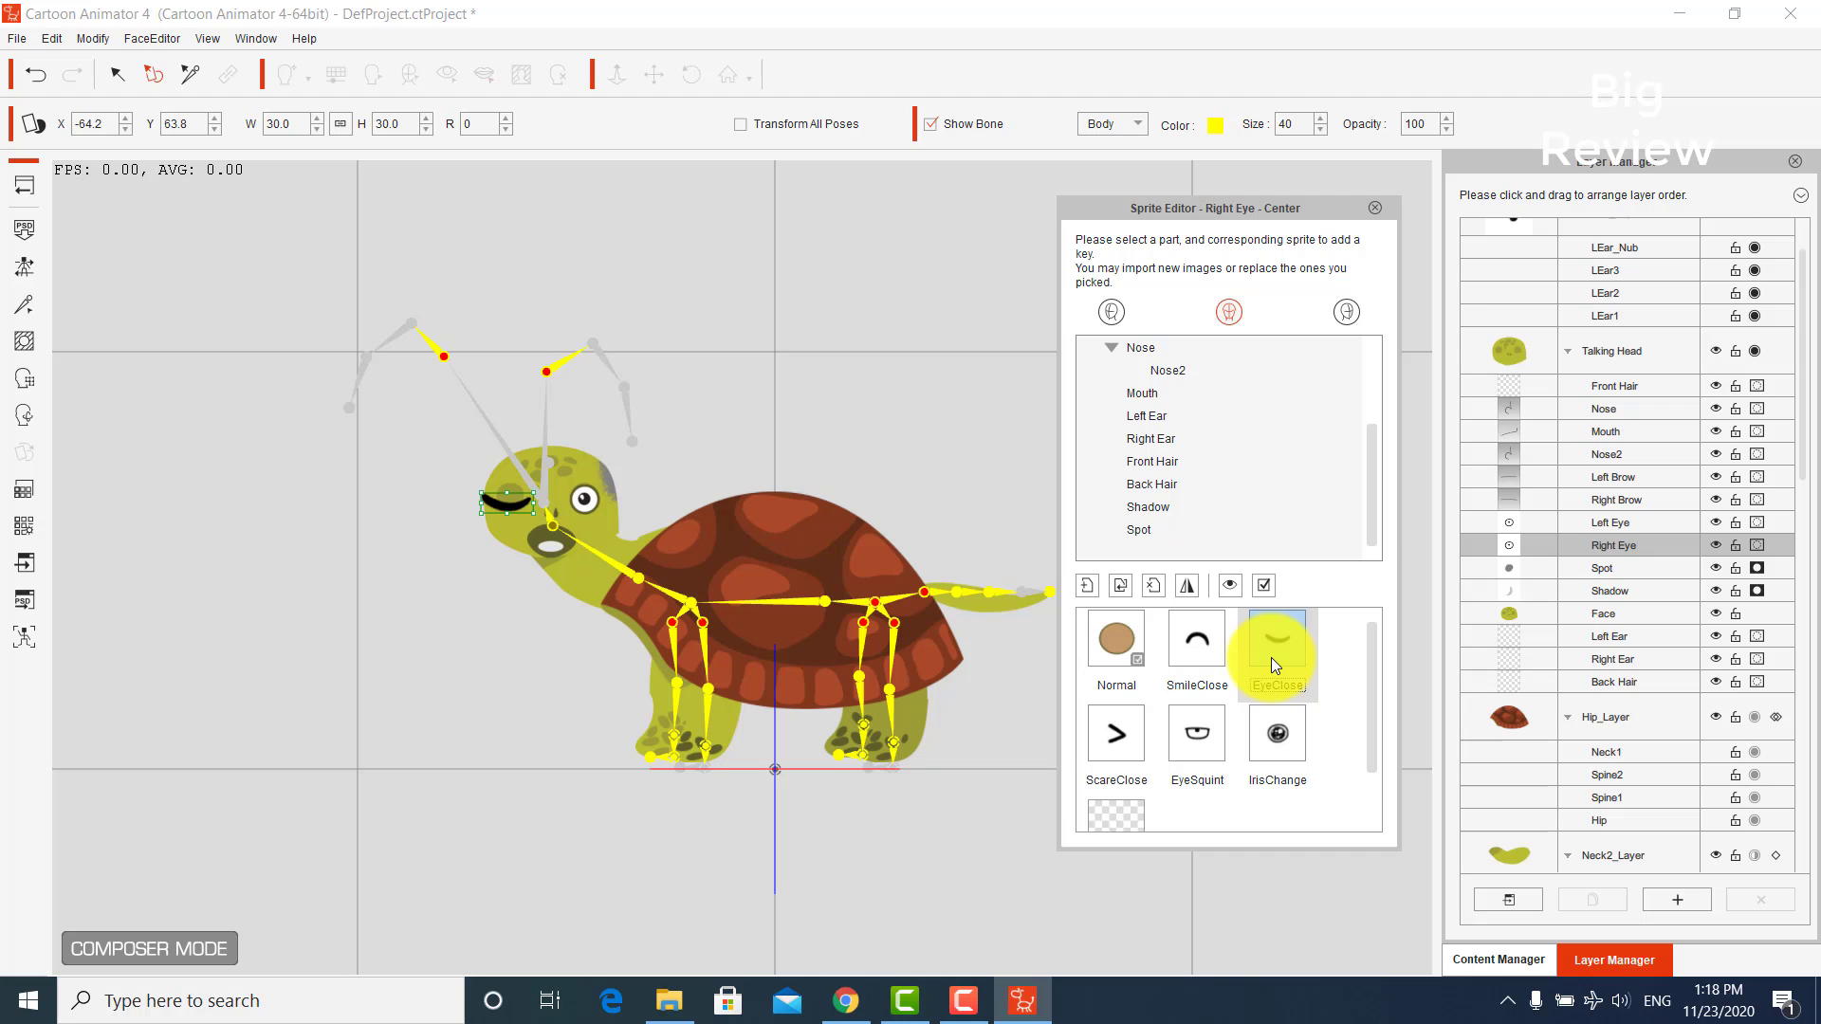
pyautogui.doubleClick(1271, 658)
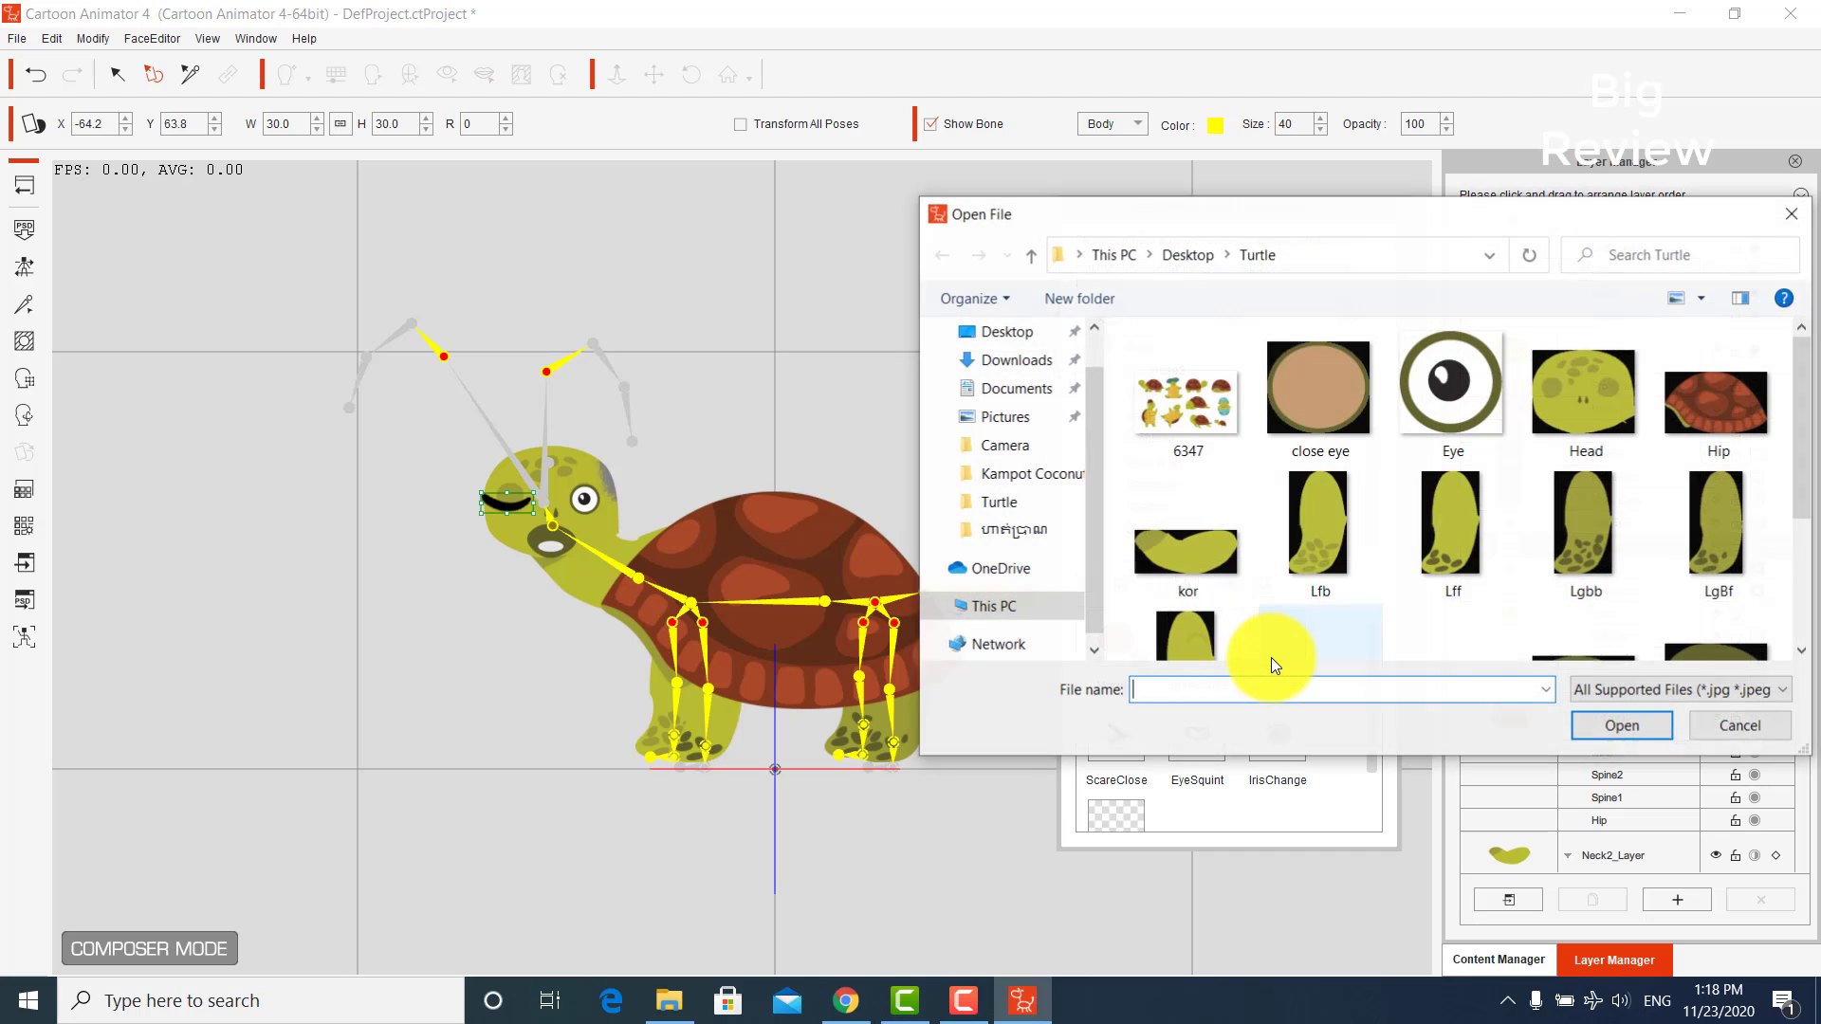
pyautogui.doubleClick(1308, 417)
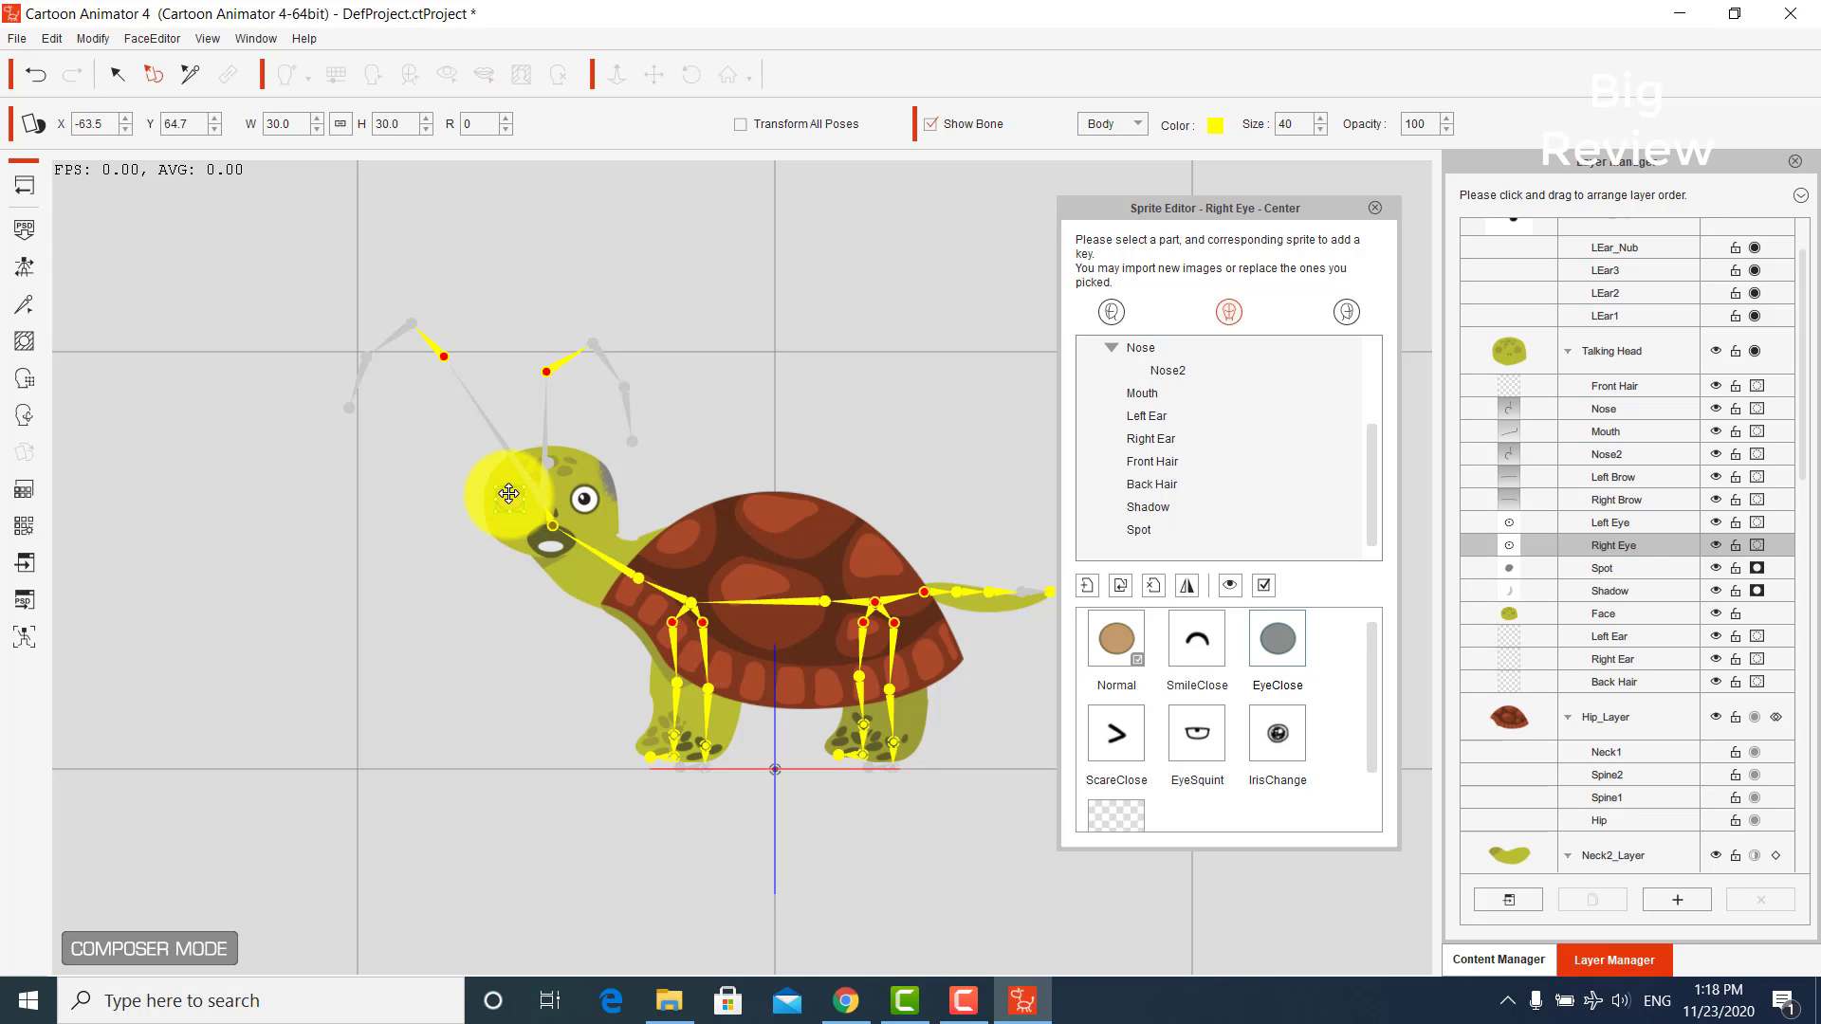
# - Replace the right eye's Normal sprite with the Eye image
pyautogui.click(1111, 644)
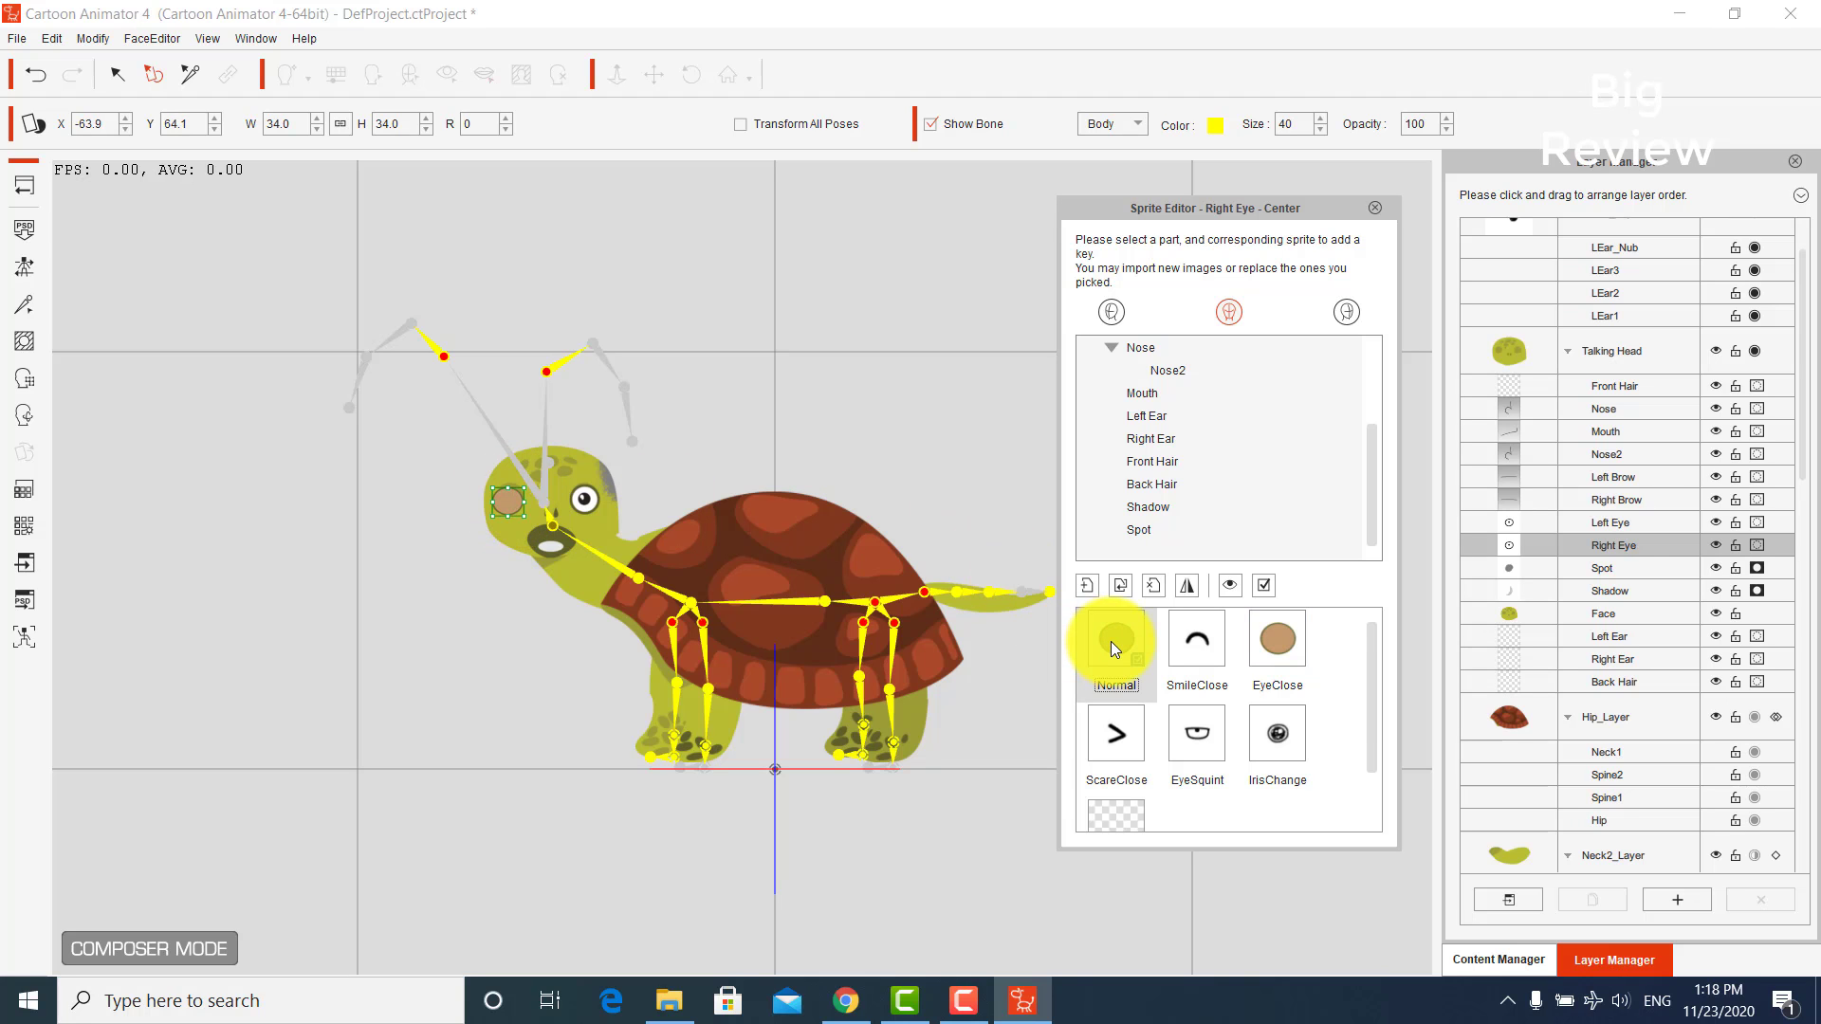
pyautogui.doubleClick(1111, 647)
pyautogui.doubleClick(1445, 366)
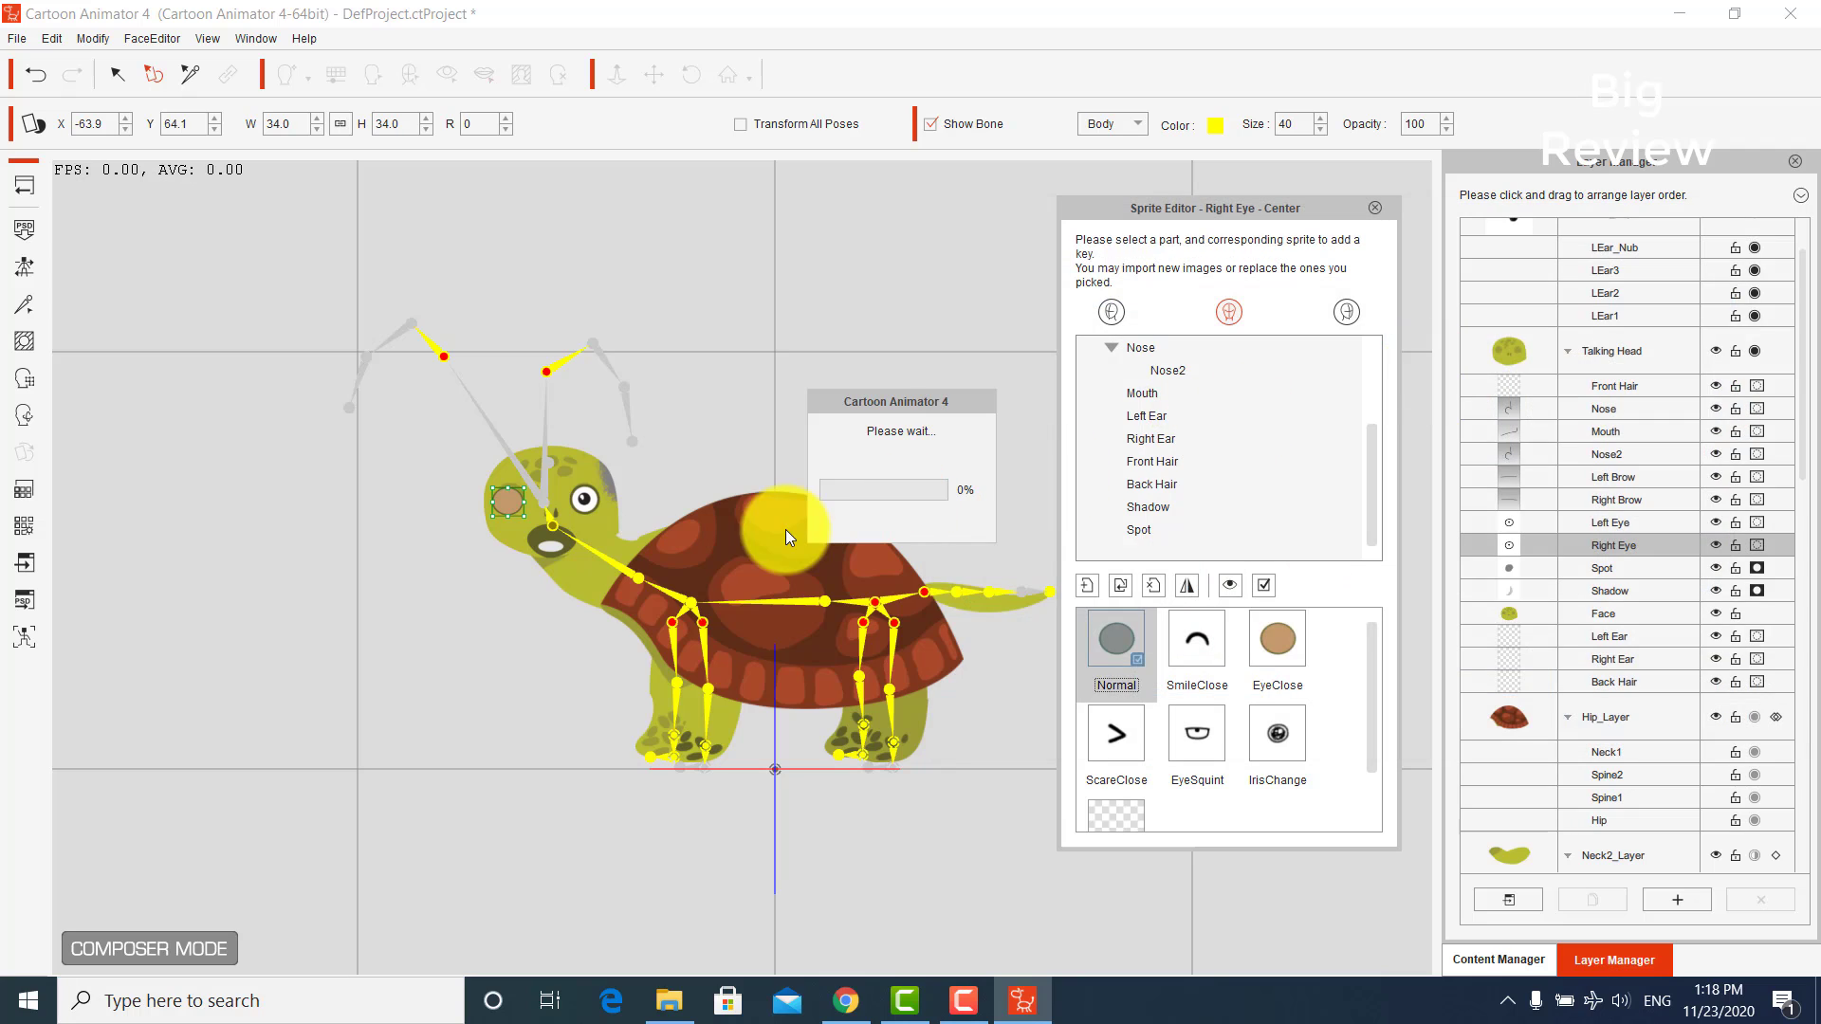
pyautogui.click(980, 749)
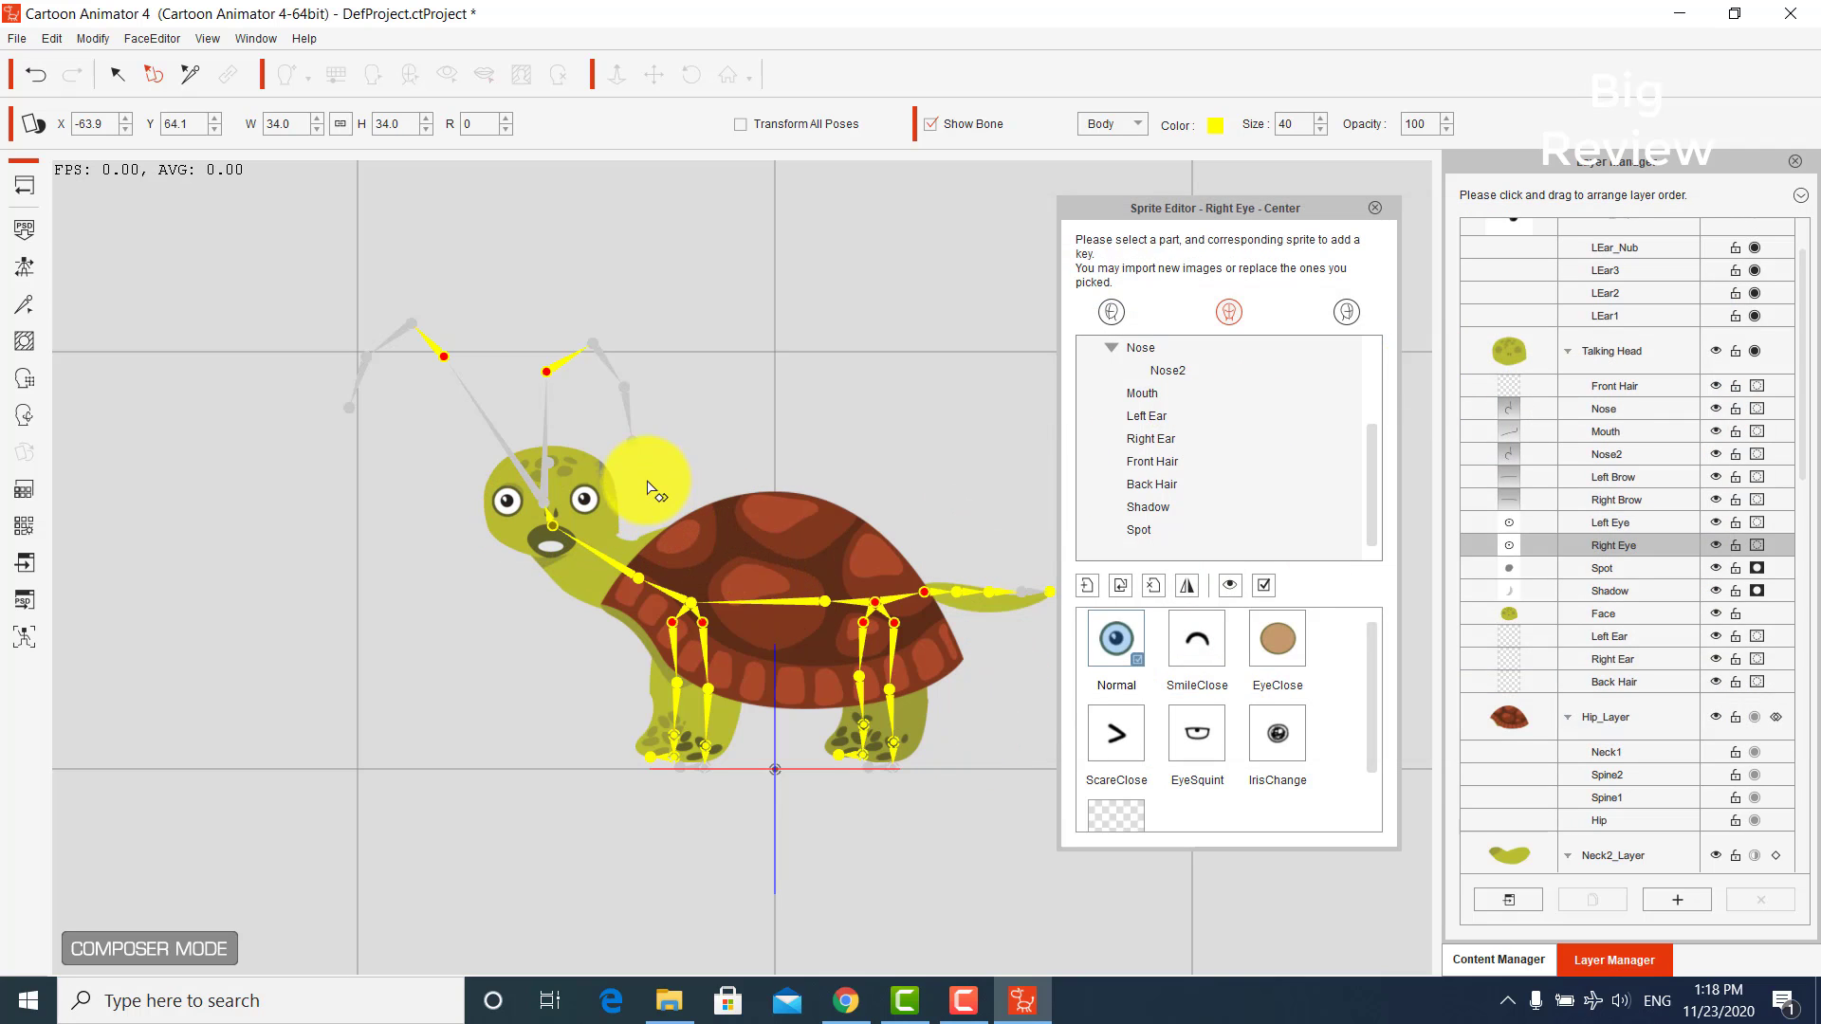
# - Remove the Spot sprite from the turtle's face and close the Sprite Editor
pyautogui.click(609, 488)
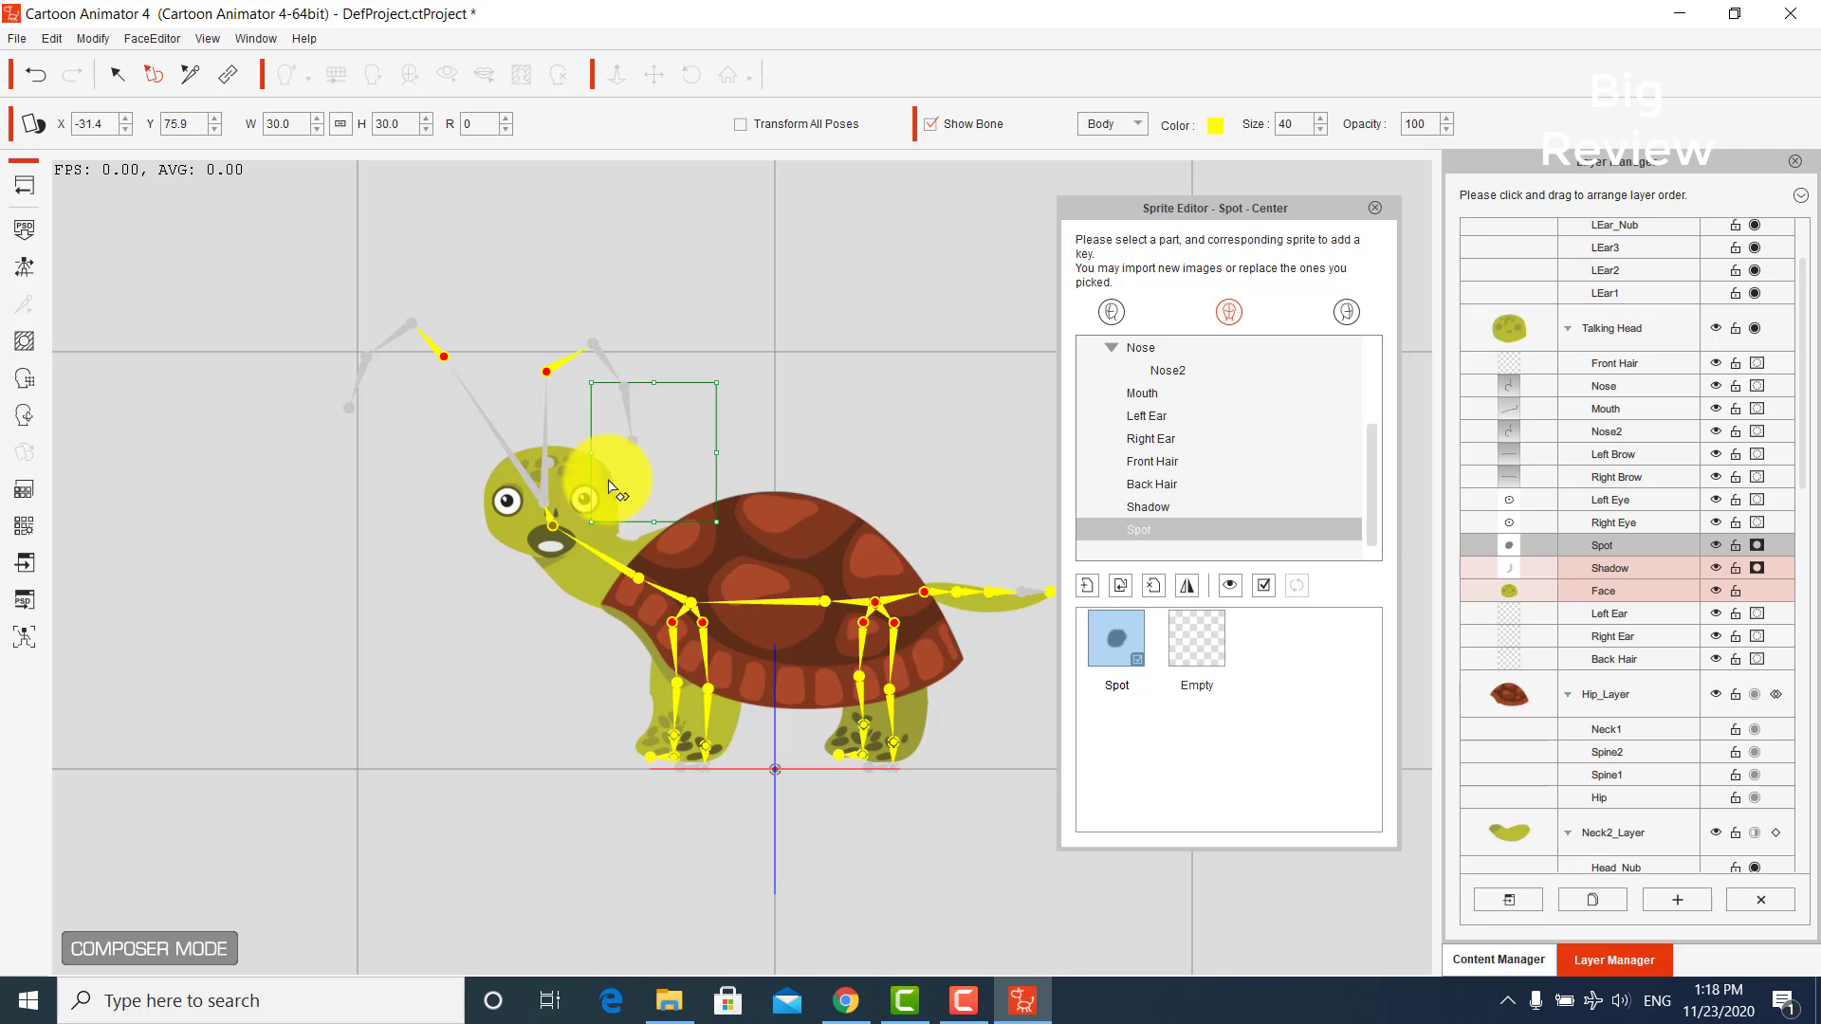
pyautogui.click(610, 488)
pyautogui.moveTo(607, 477); pyautogui.dragTo(616, 589)
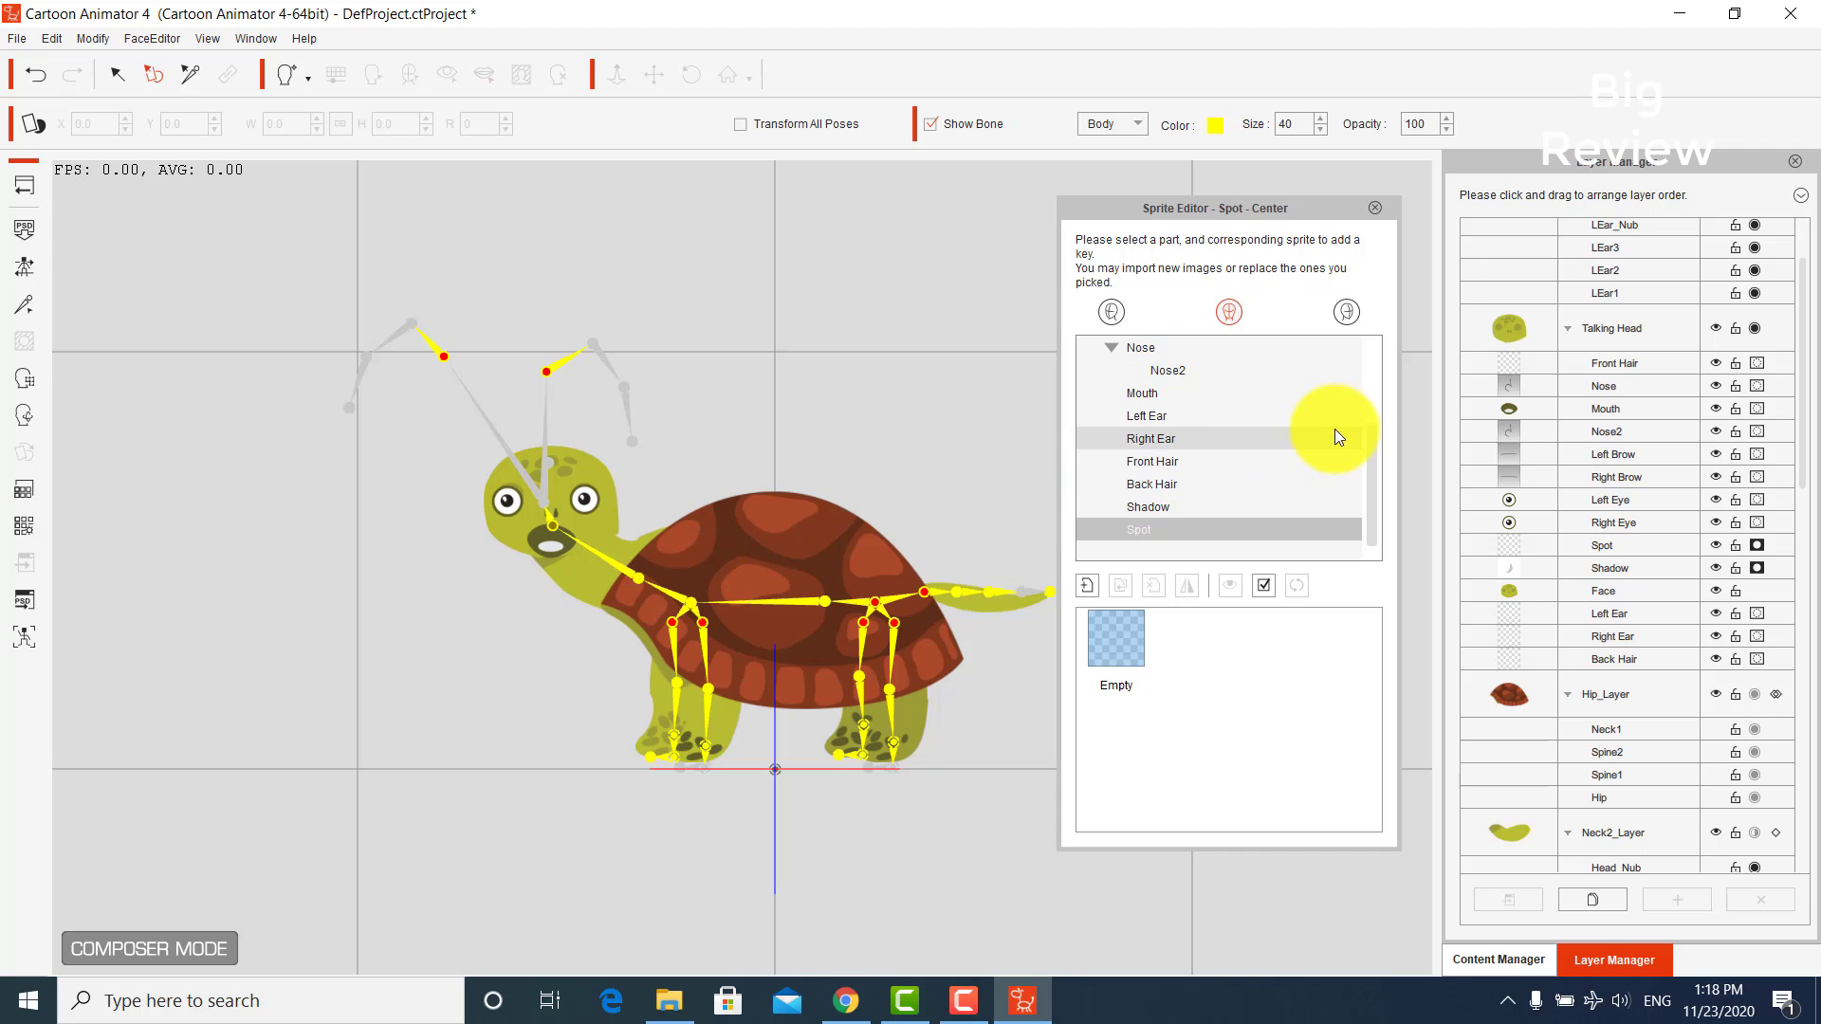
pyautogui.click(1373, 209)
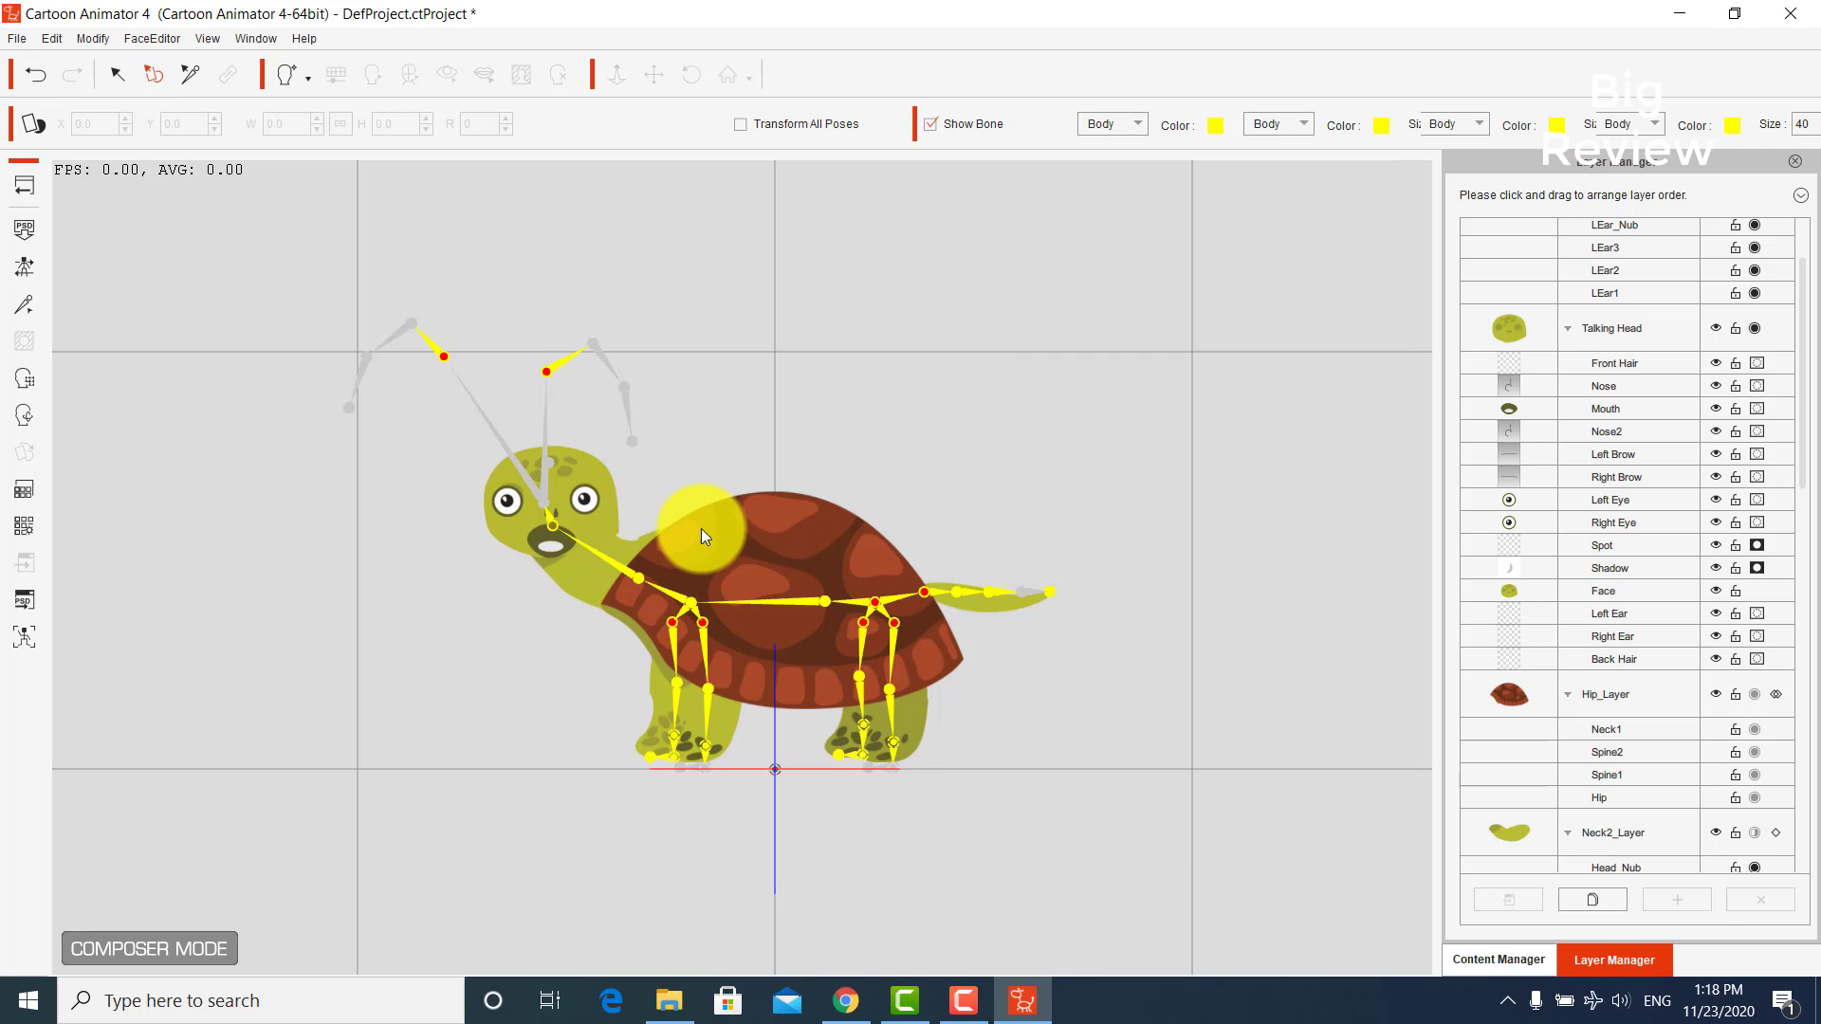
# - Switch the turtle's mouth to the Normal sprite and close the Sprite Editor
pyautogui.click(538, 544)
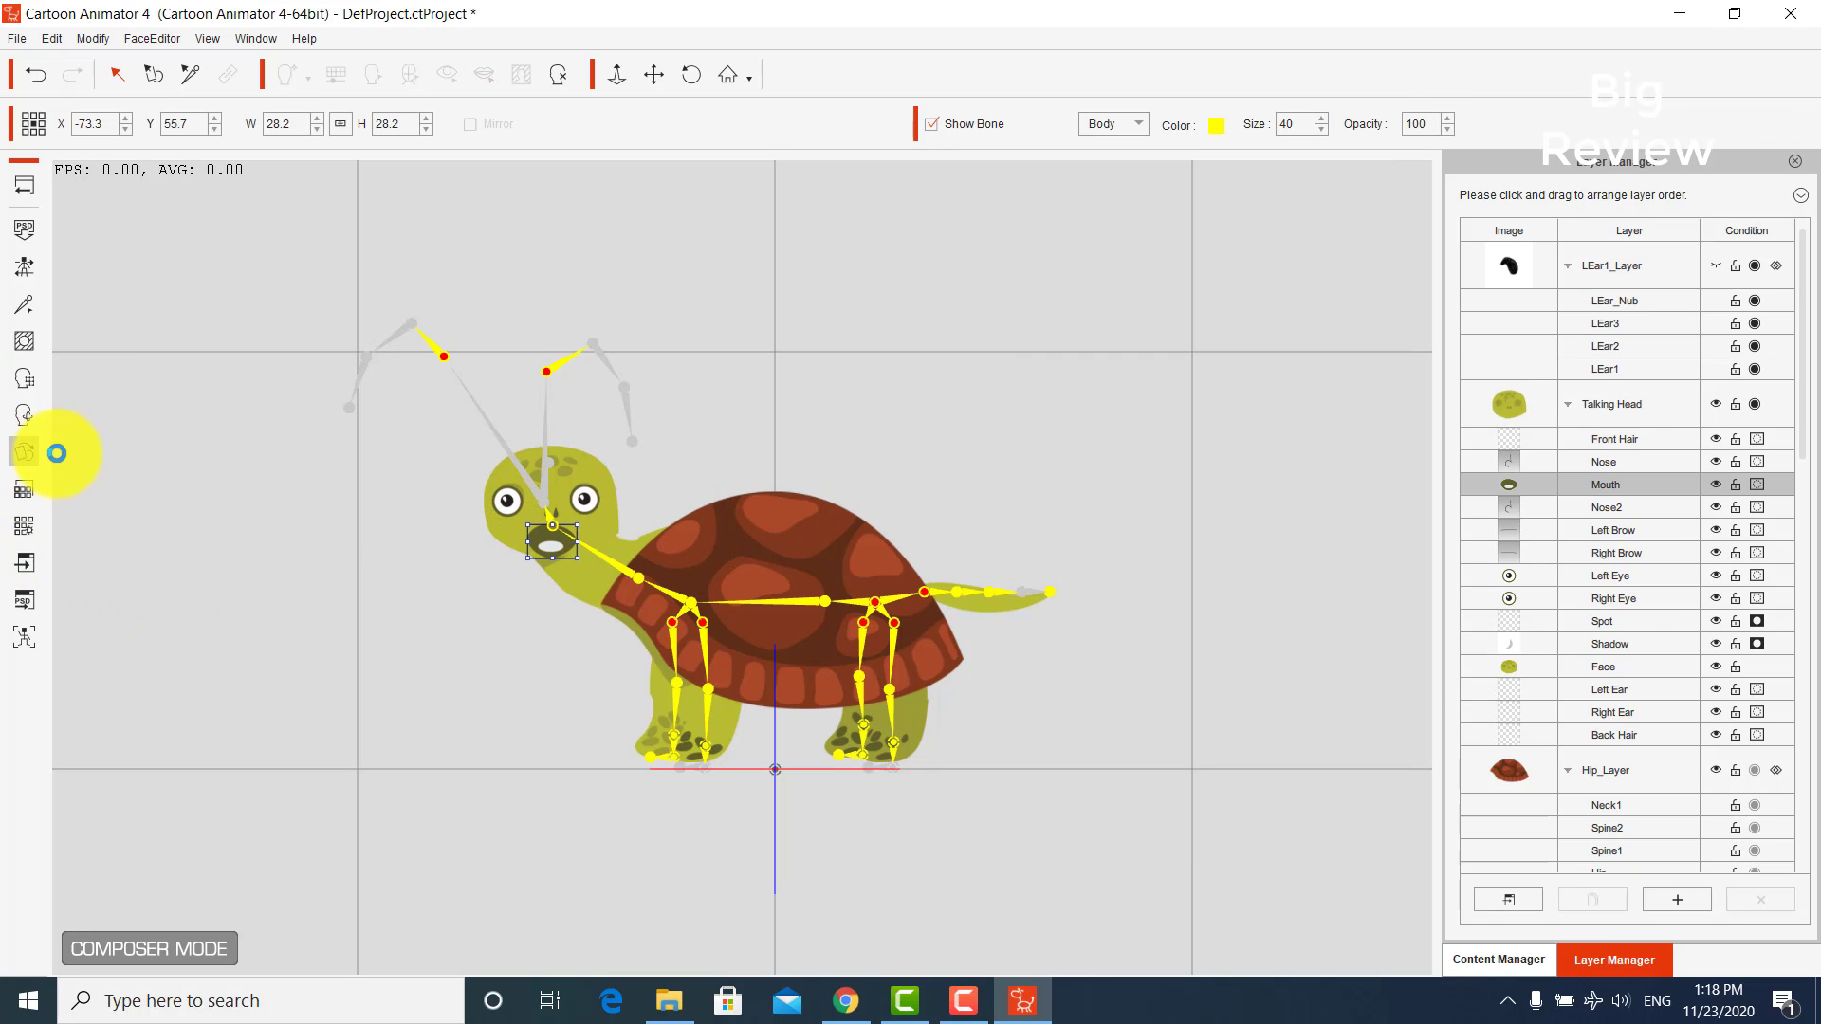
pyautogui.click(22, 454)
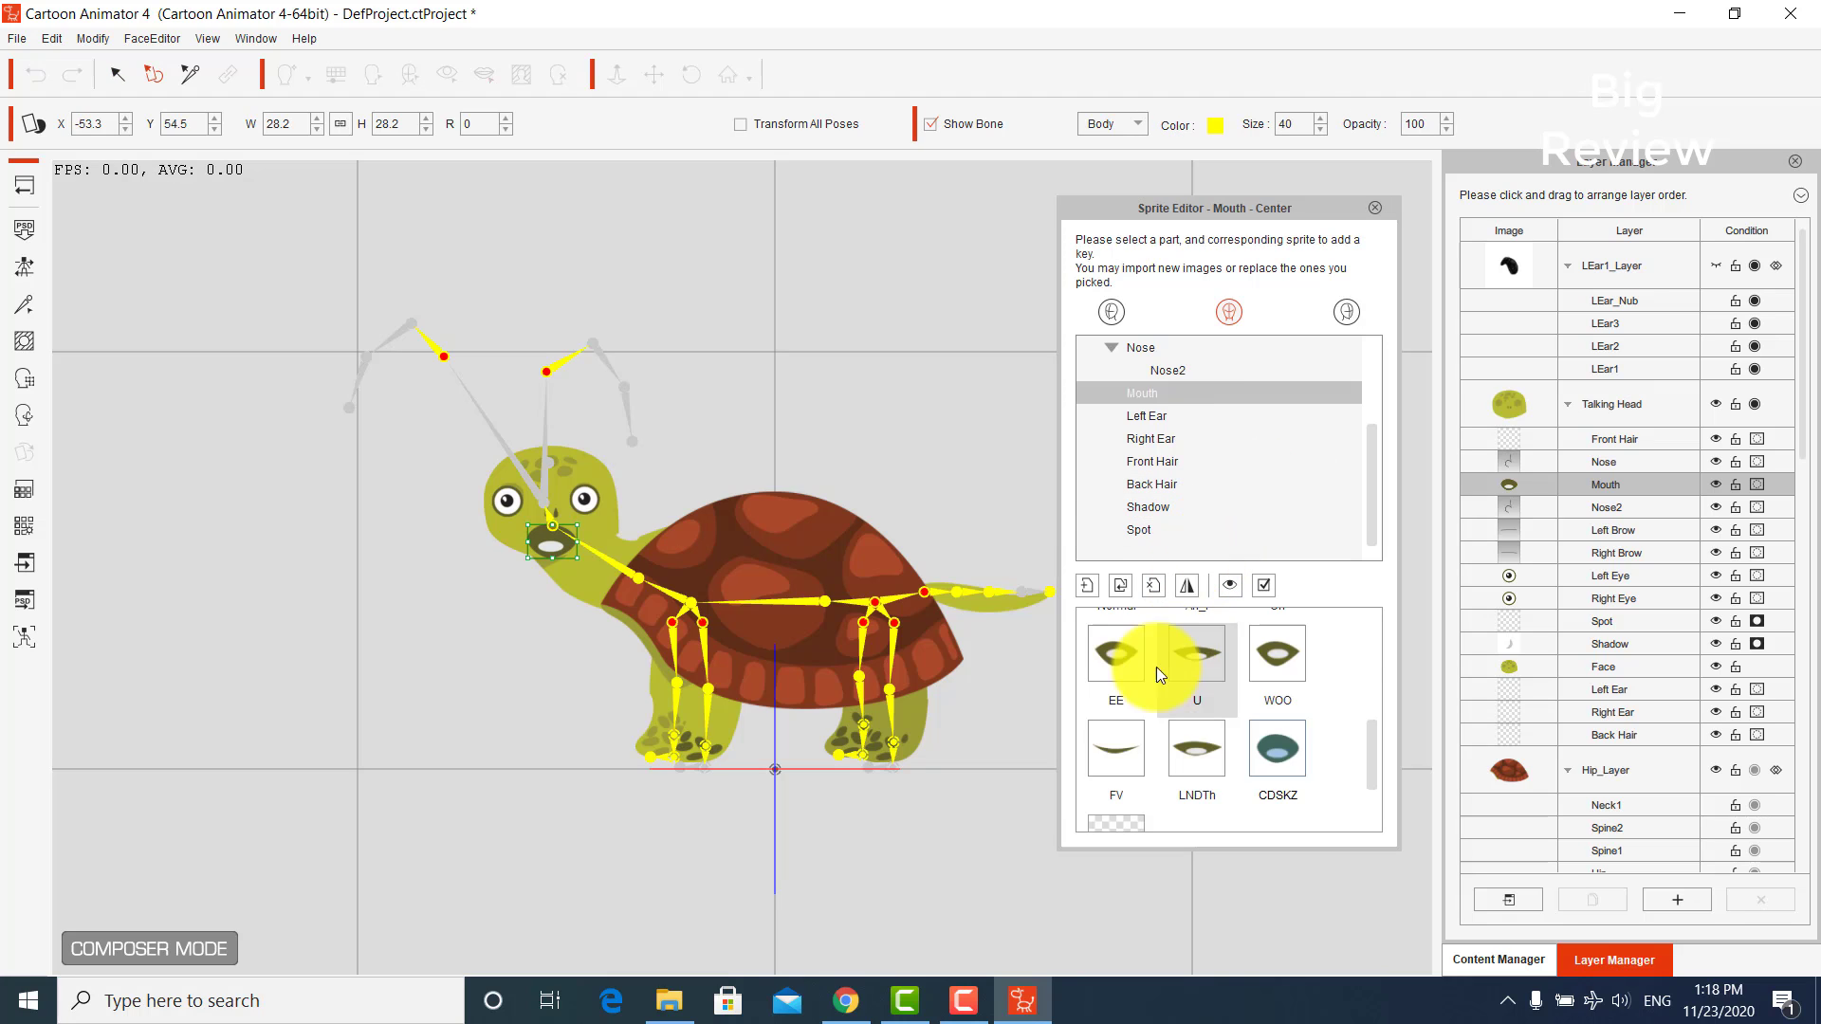
pyautogui.click(1102, 626)
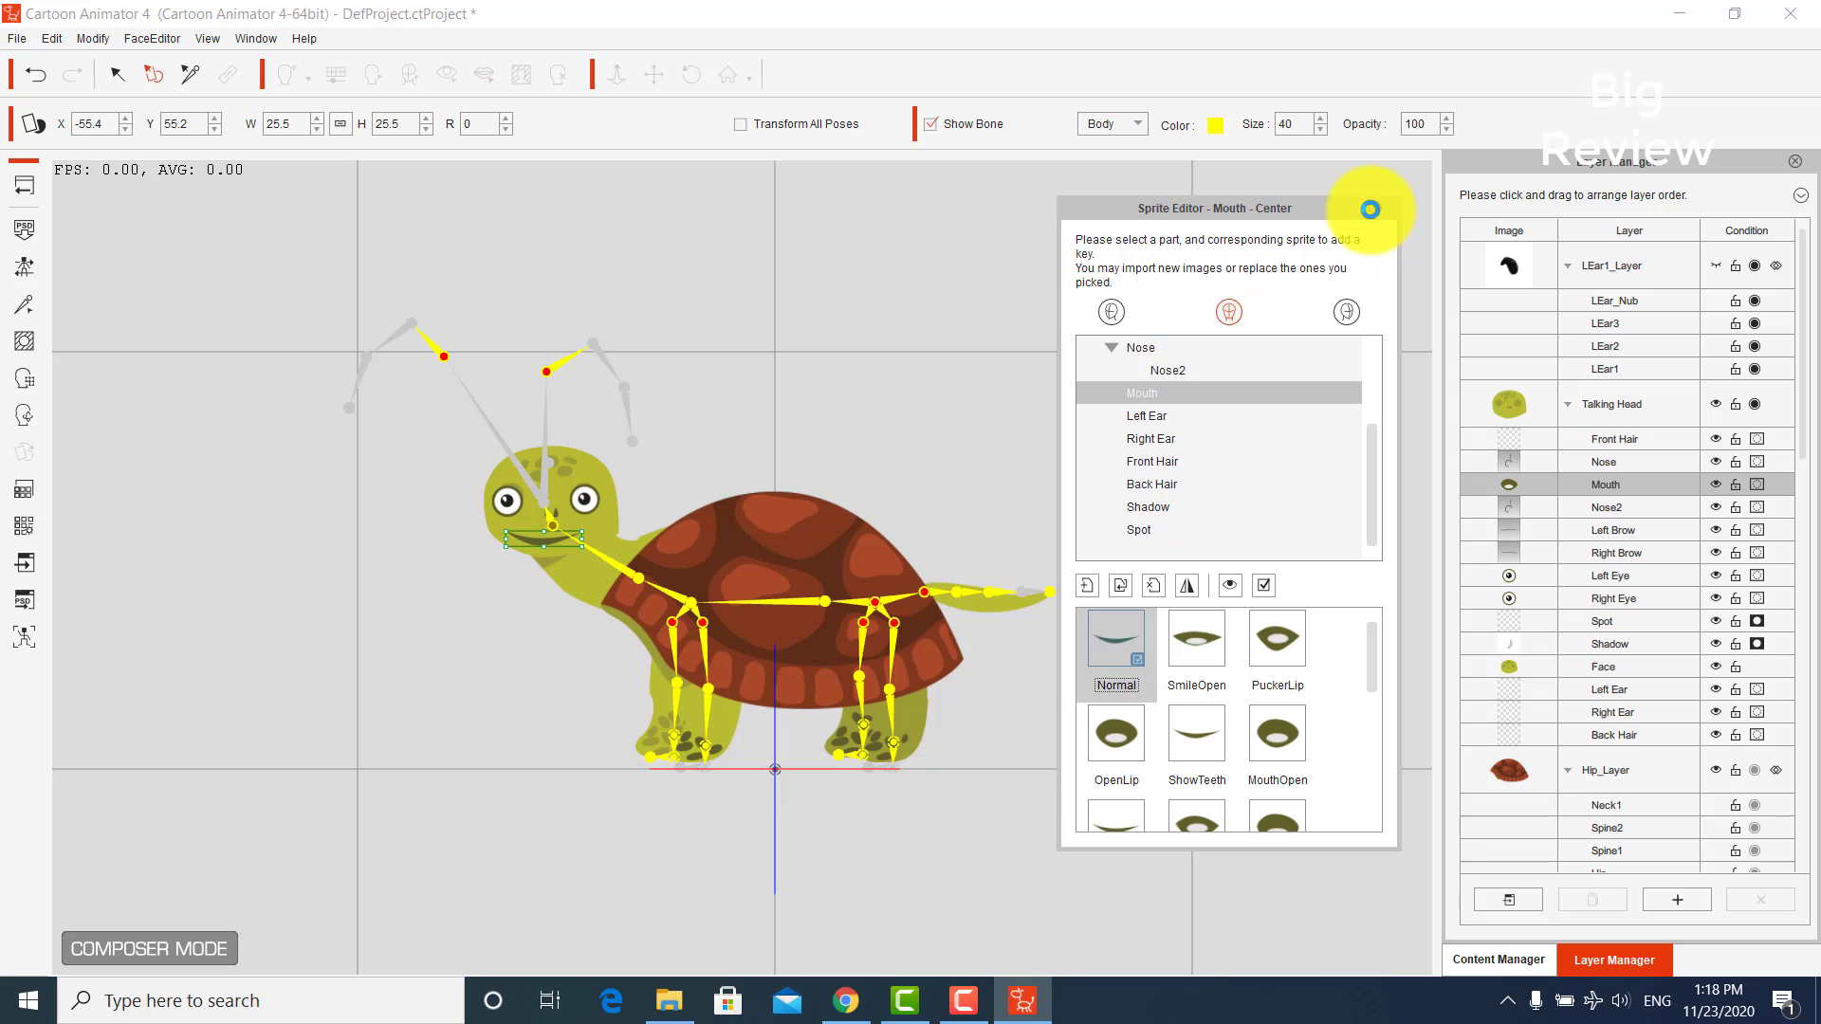
# - Move the FLUpThigh_Layer front leg sprite up to about X -15.0, Y 22.7 relative to its bones
pyautogui.click(709, 724)
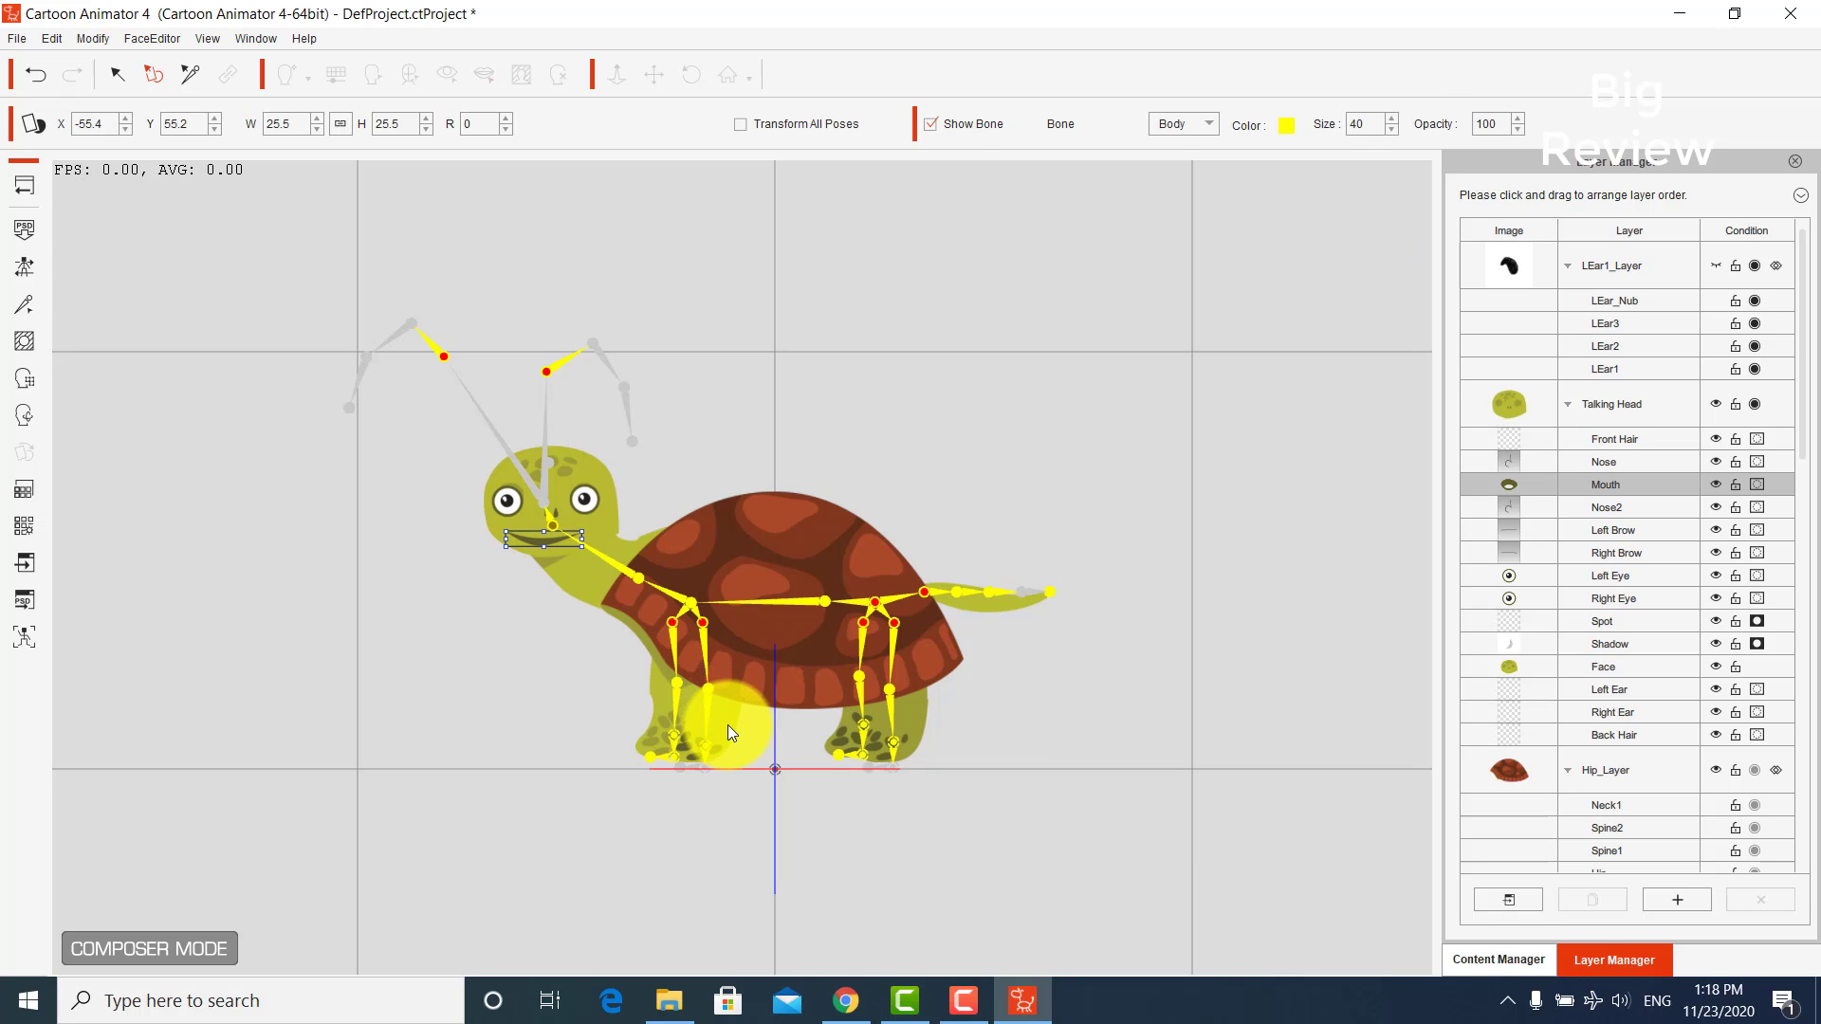
pyautogui.click(728, 724)
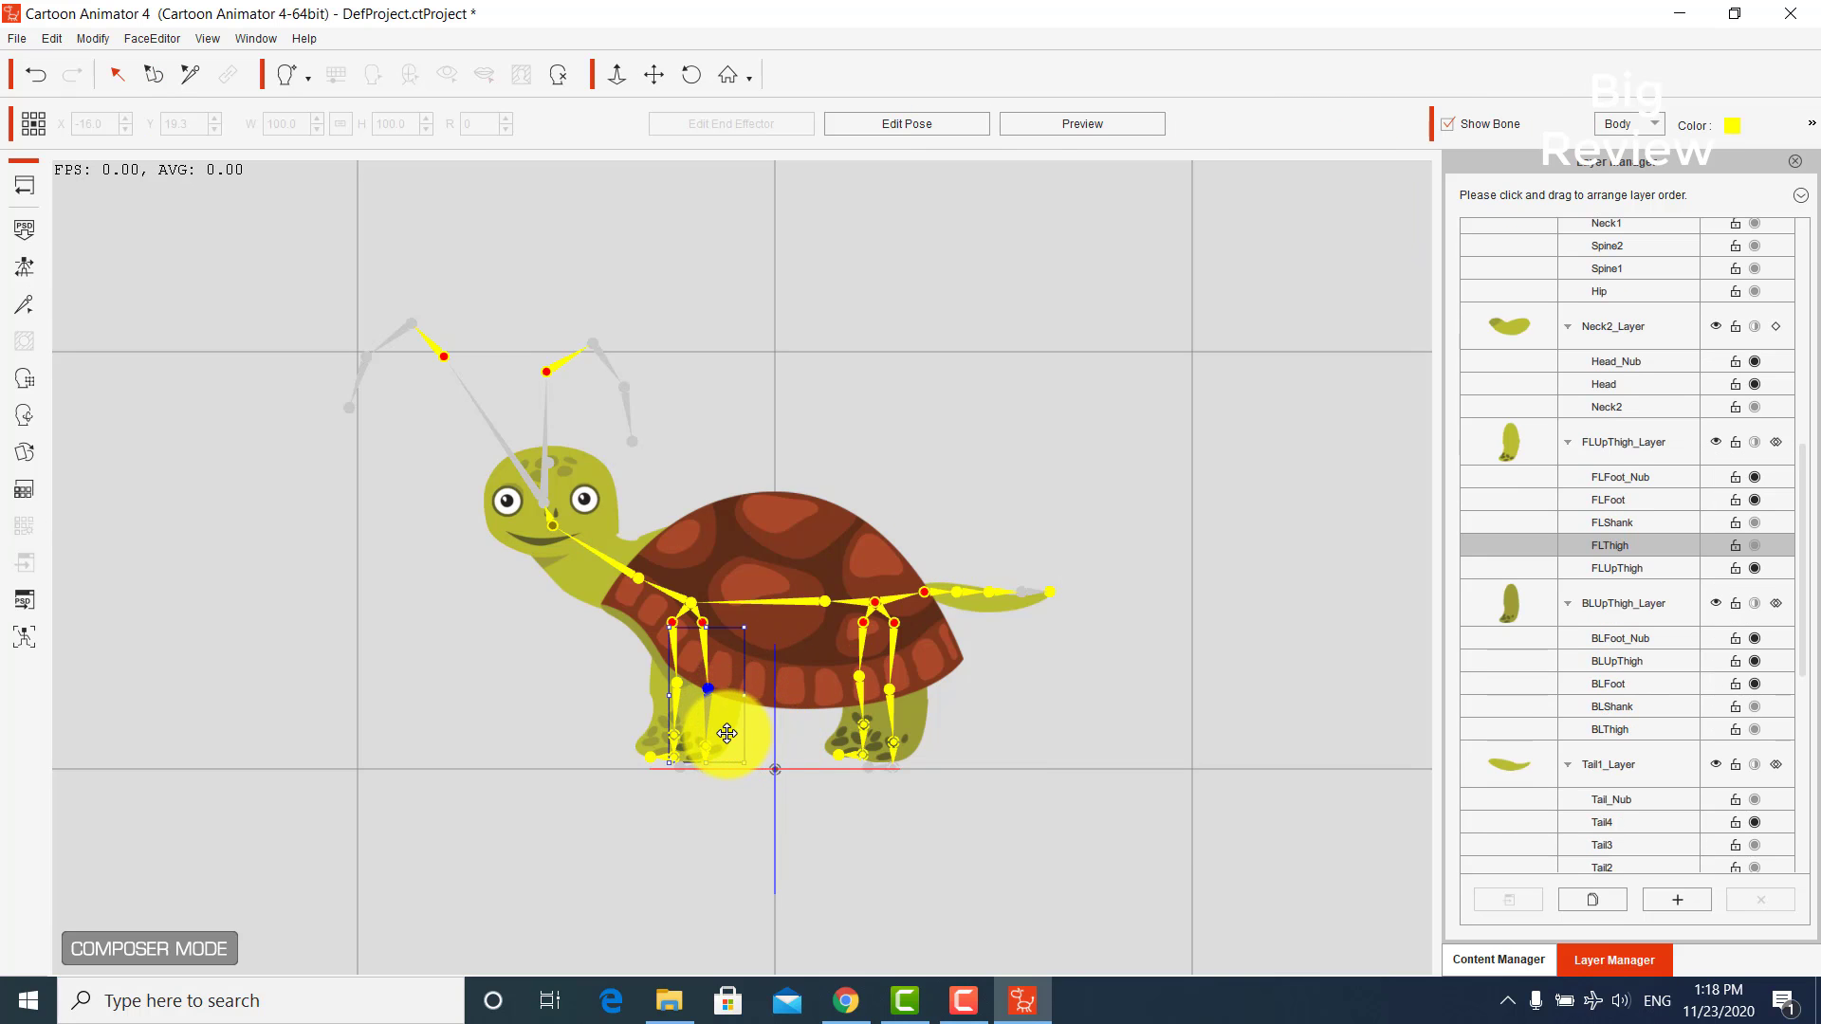
pyautogui.moveTo(726, 731)
pyautogui.mouseDown()
pyautogui.moveTo(727, 716)
pyautogui.moveTo(724, 737)
pyautogui.mouseUp()
pyautogui.click(144, 77)
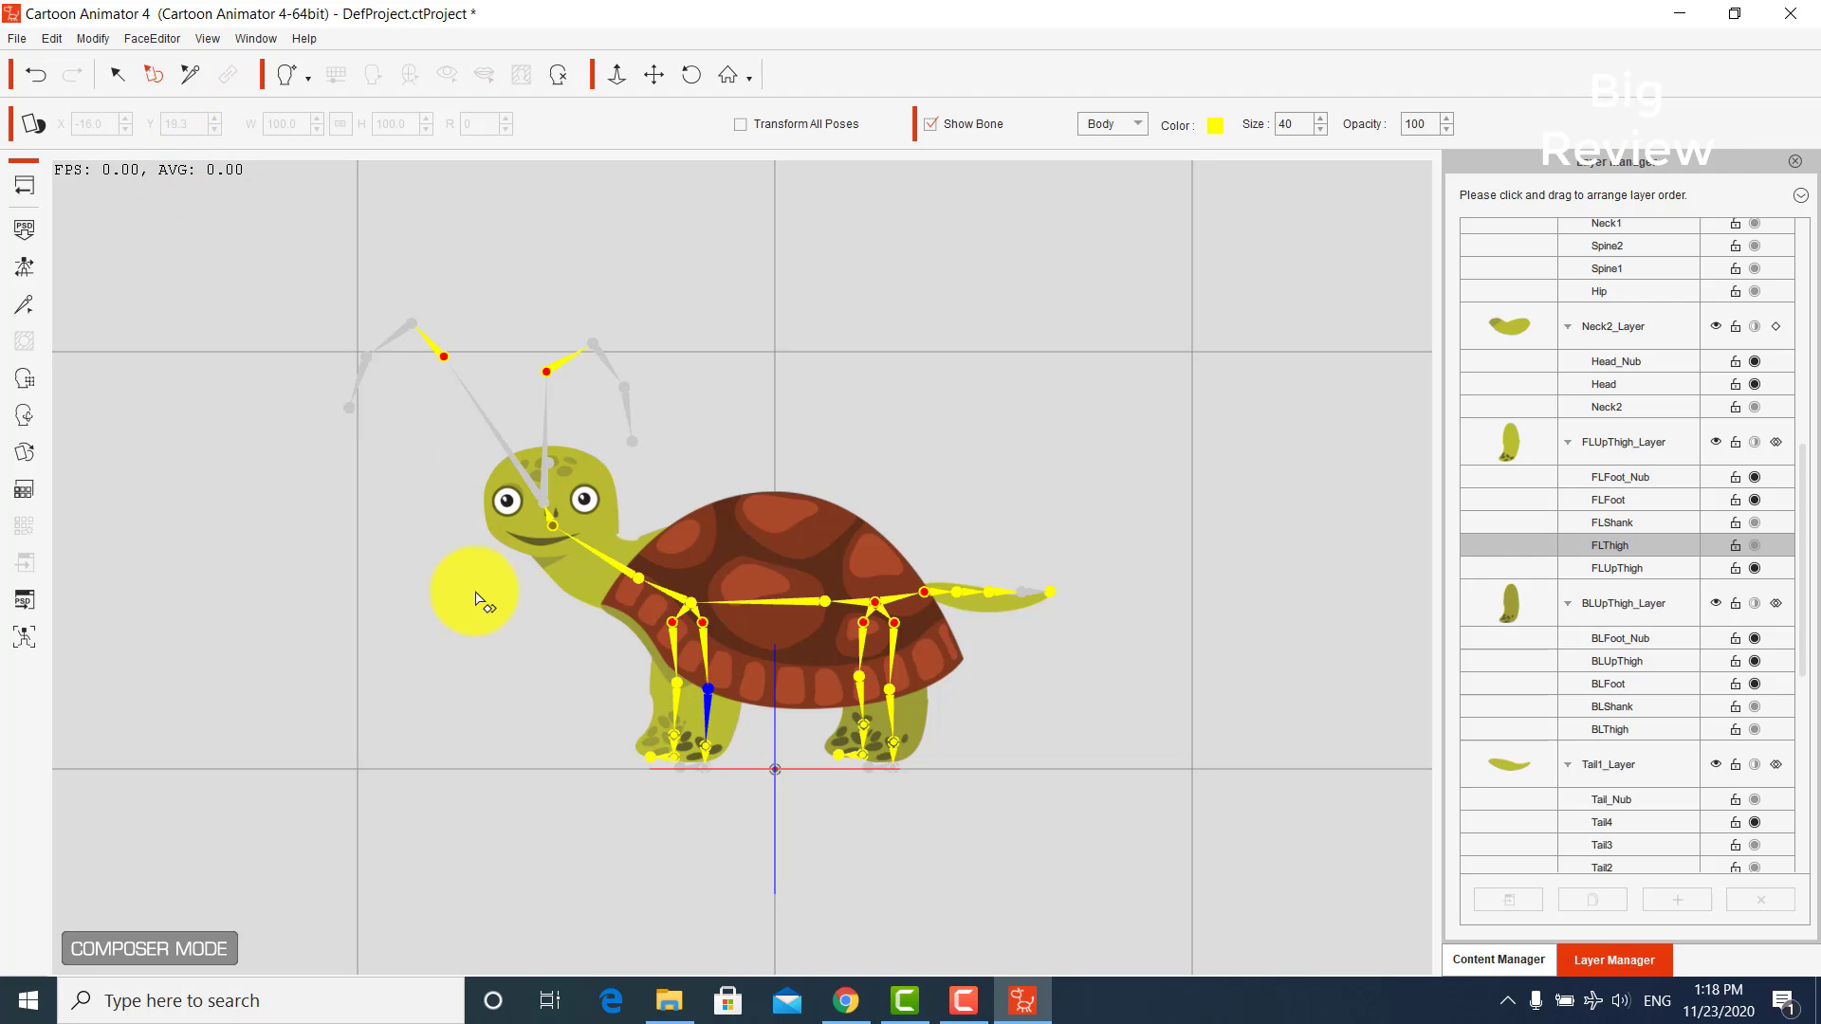
pyautogui.click(726, 723)
pyautogui.moveTo(726, 723); pyautogui.dragTo(727, 699)
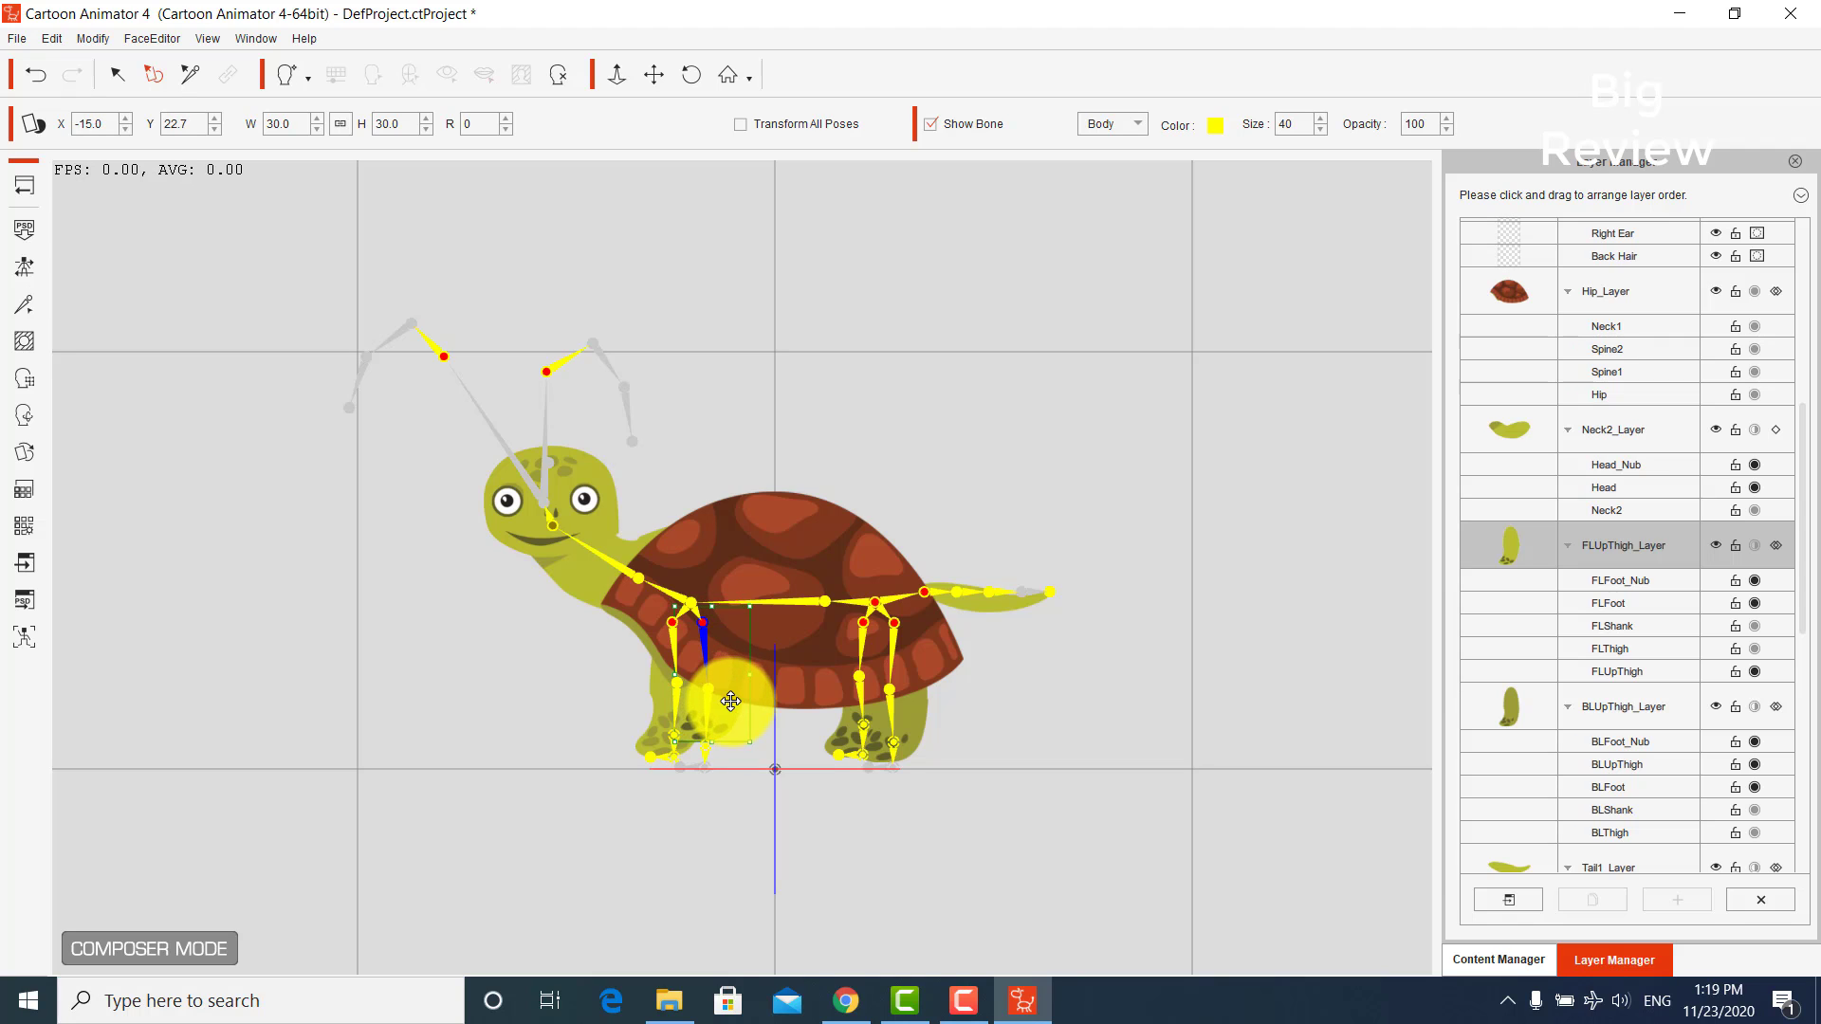
# - Move the front leg sprites: FRUpThigh_Layer to about X -25.7, Y 25.5 and FLUpThigh_Layer to about X -12.5, Y 21.8
pyautogui.click(655, 702)
pyautogui.moveTo(657, 704); pyautogui.dragTo(651, 677)
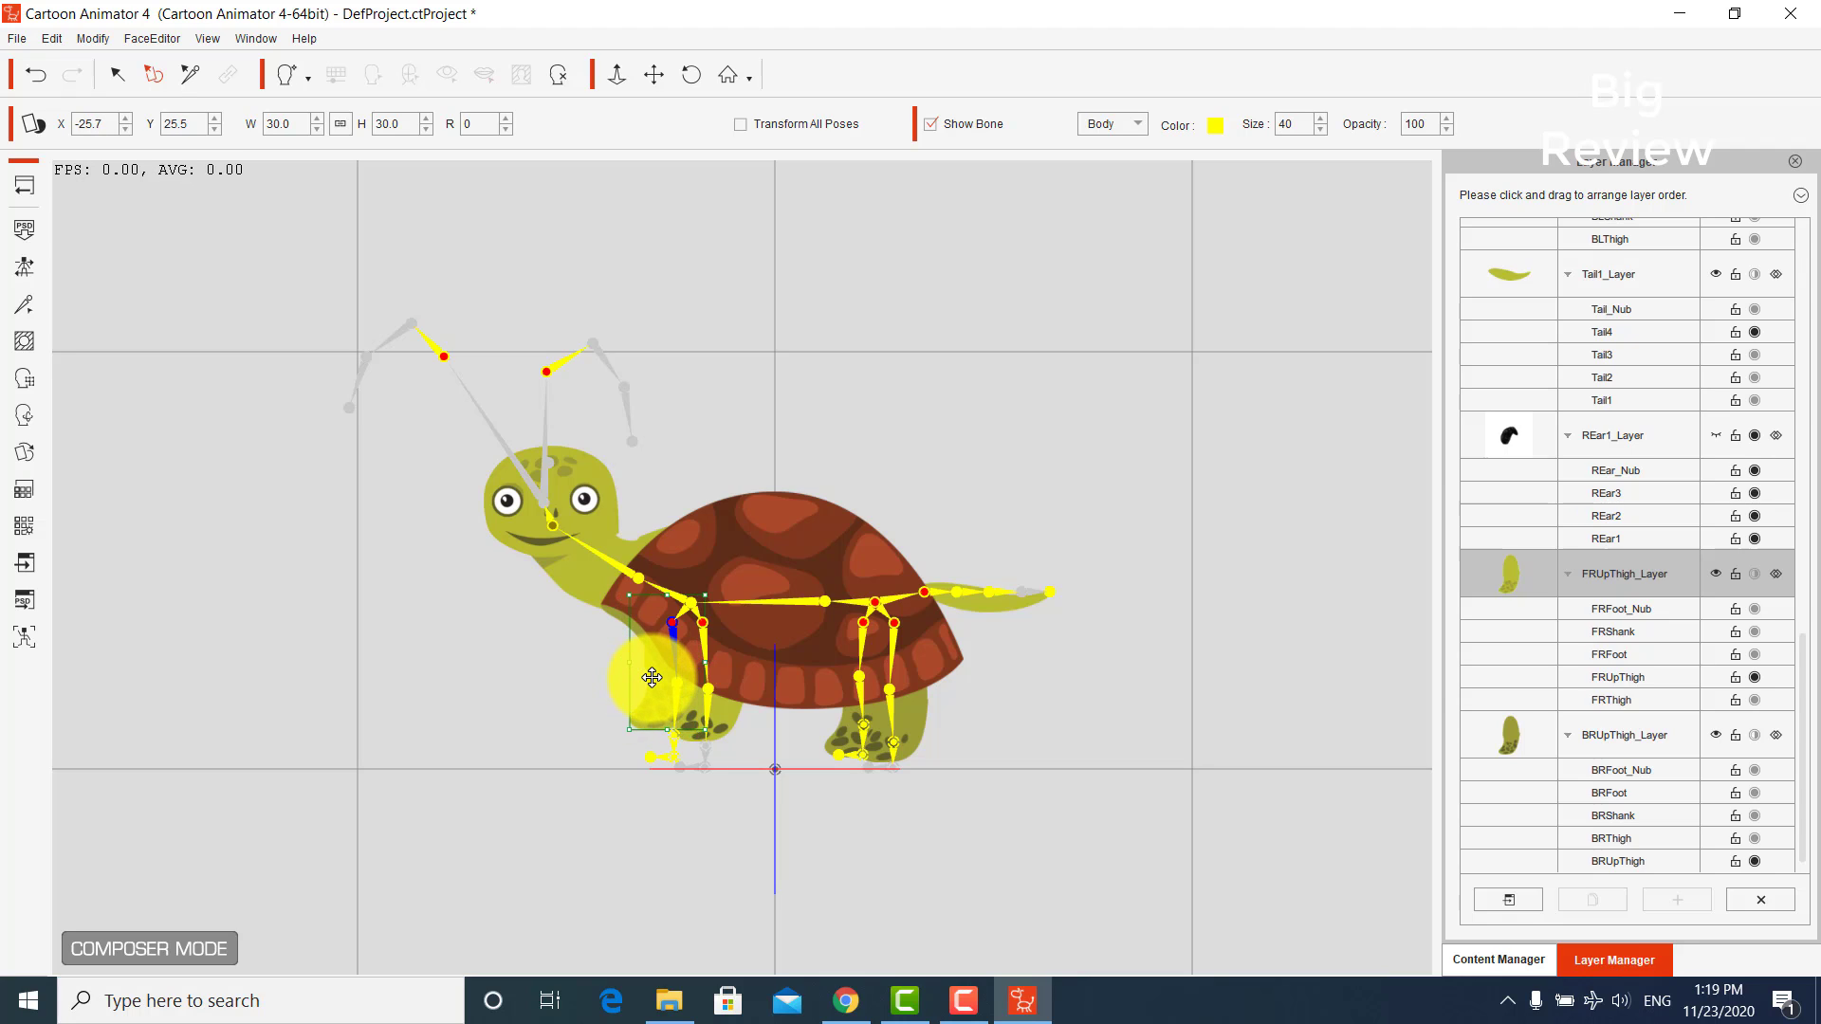
pyautogui.click(722, 710)
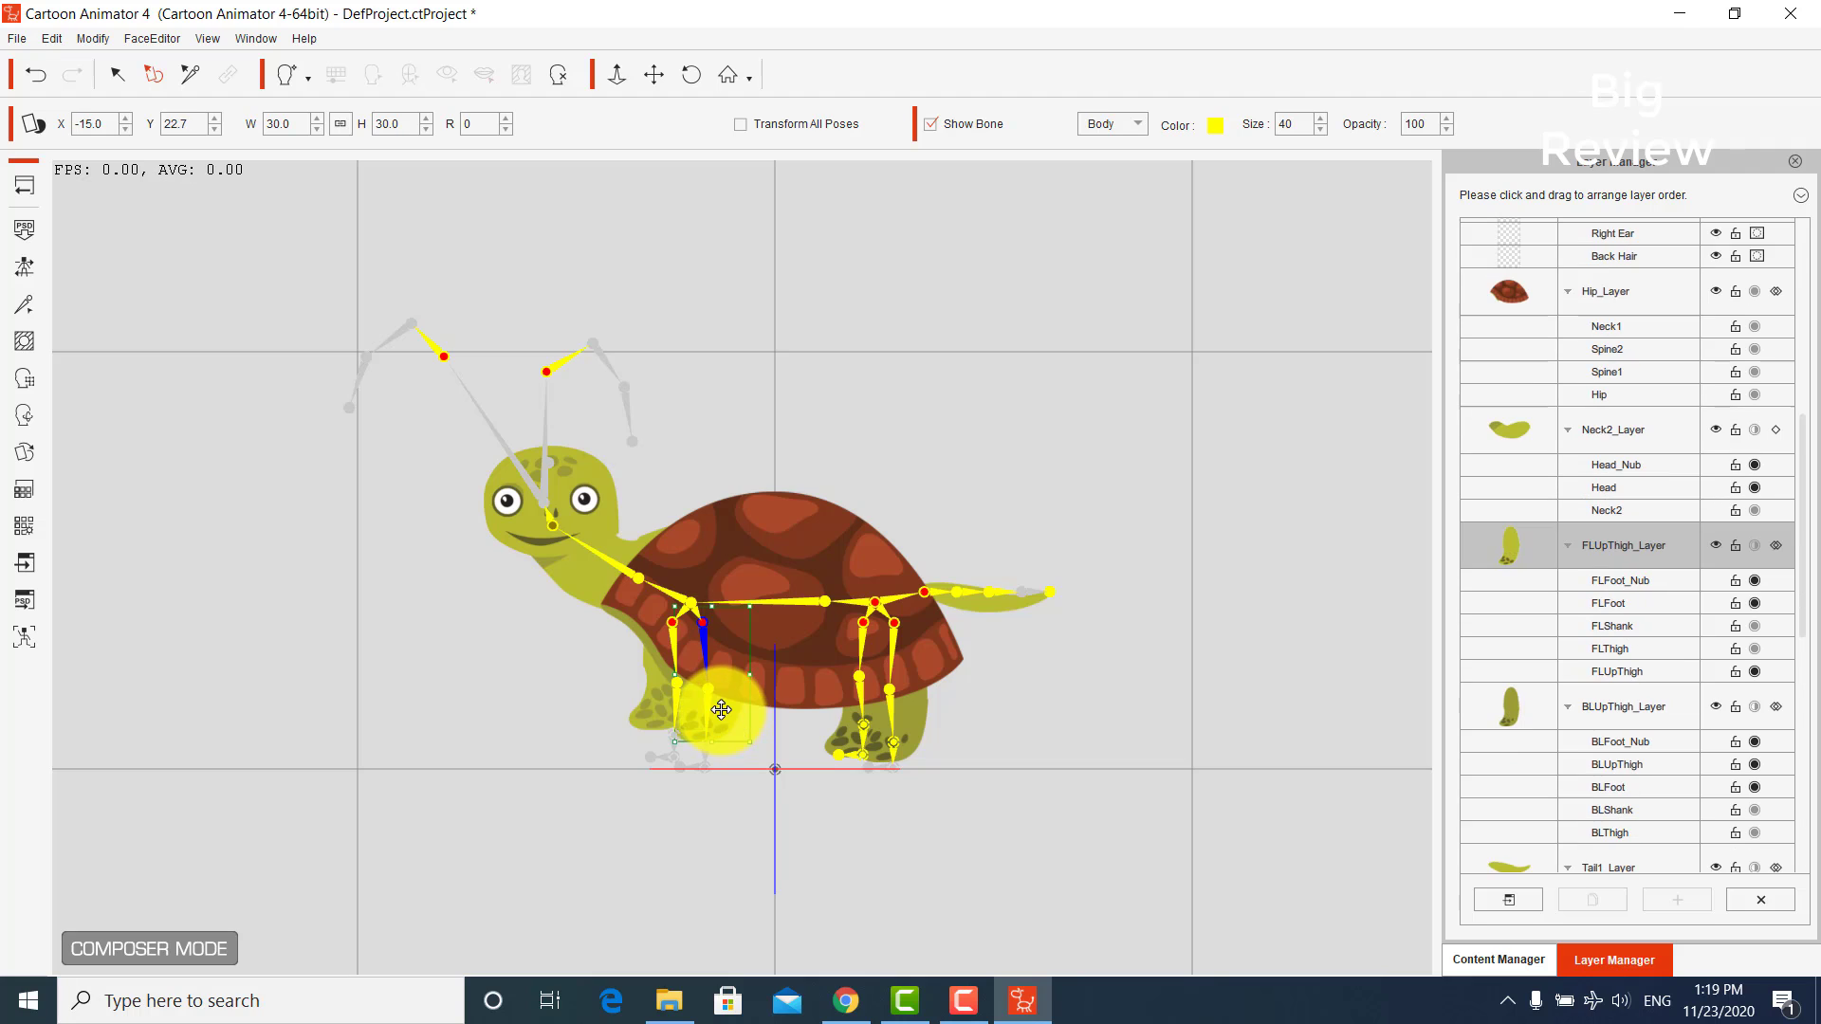
pyautogui.moveTo(721, 709); pyautogui.dragTo(732, 713)
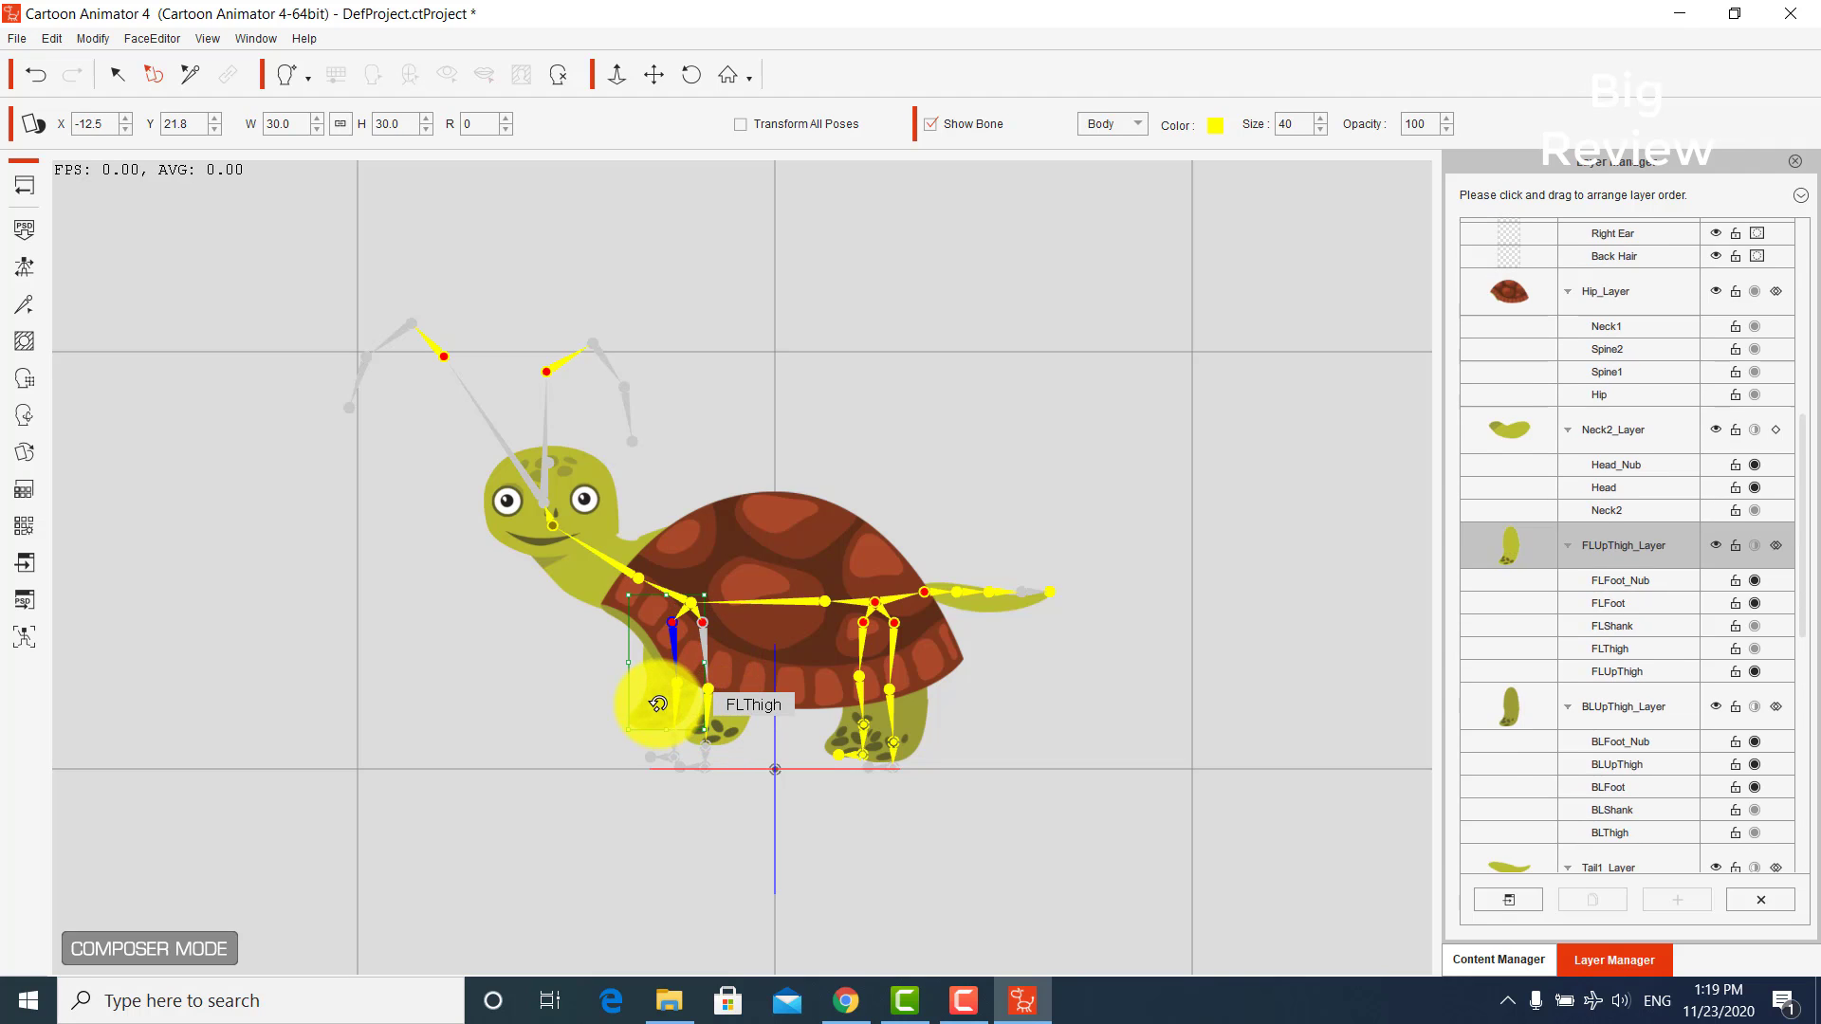
# - Move the BLUpThigh_Layer back leg sprite to about X 28.2, Y 19.8
pyautogui.click(653, 703)
pyautogui.moveTo(661, 709); pyautogui.dragTo(920, 715)
pyautogui.click(918, 721)
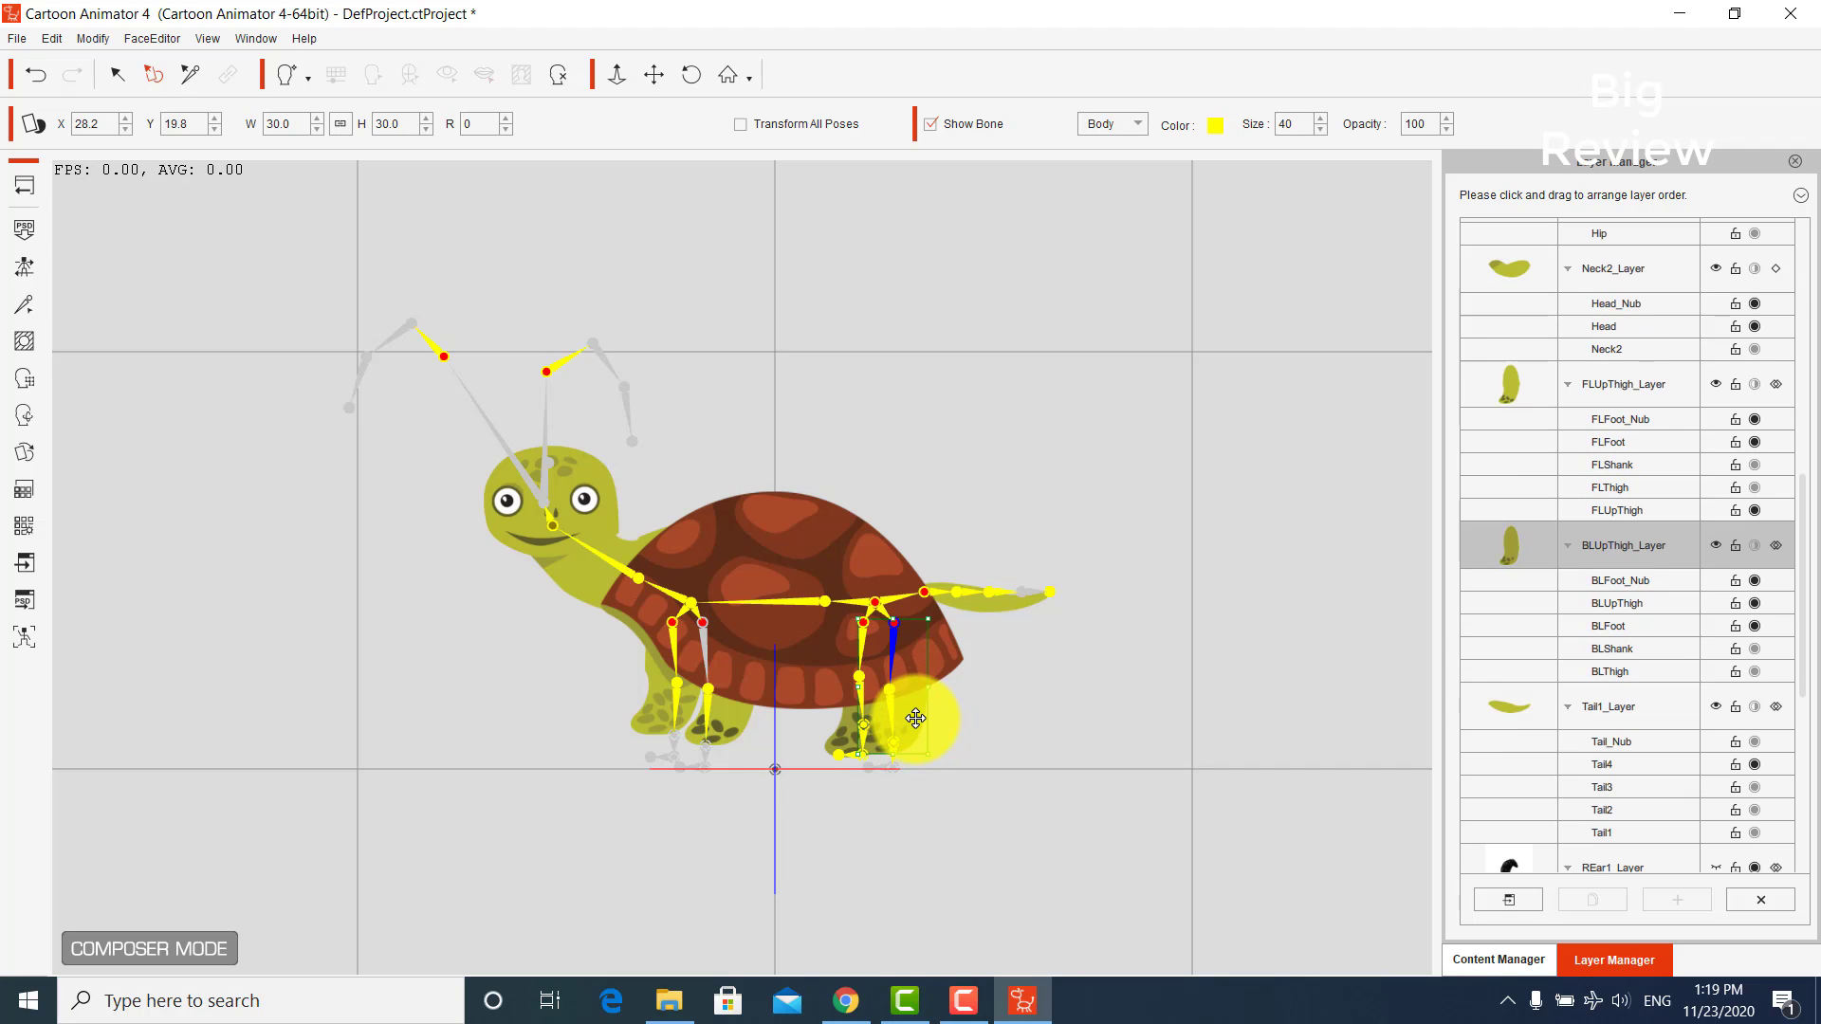
# - Move the BRUpThigh_Layer back leg sprite to about X 16.5, Y 22.8 and the FRUpThigh_Layer front leg to about X -21.2, Y 27.6
pyautogui.click(844, 742)
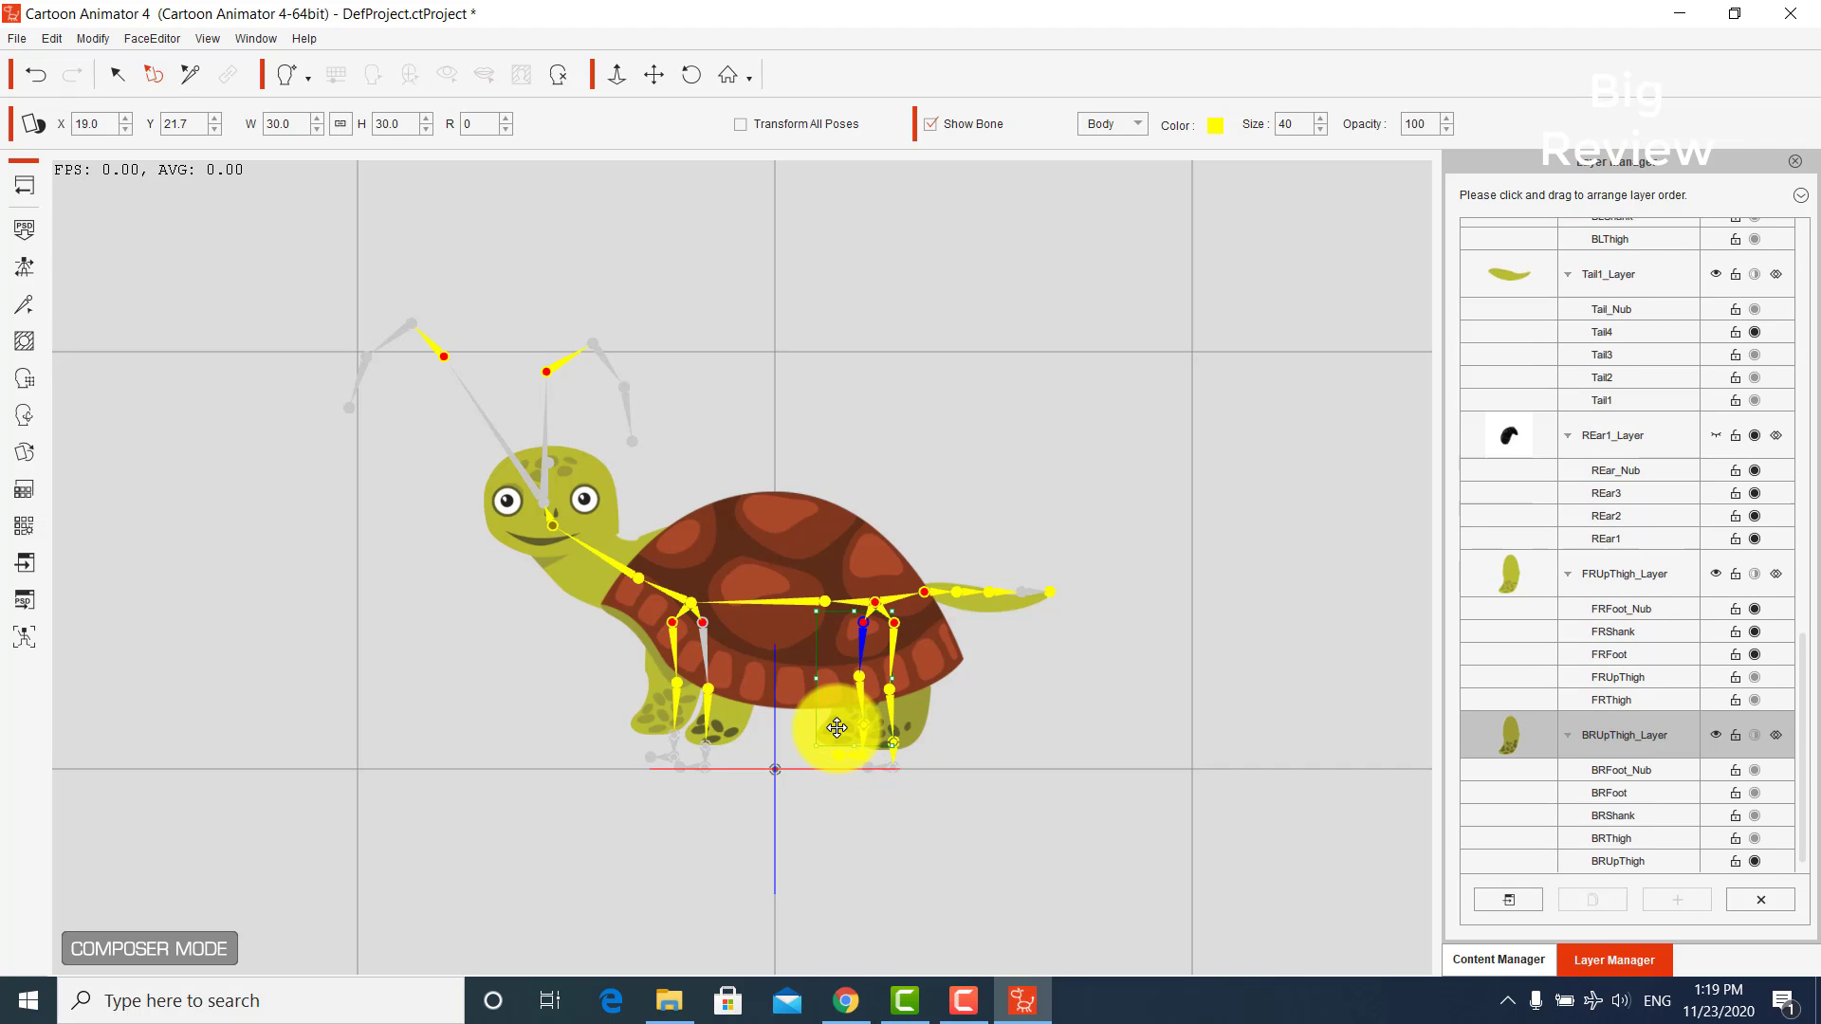
pyautogui.moveTo(836, 727); pyautogui.dragTo(828, 723)
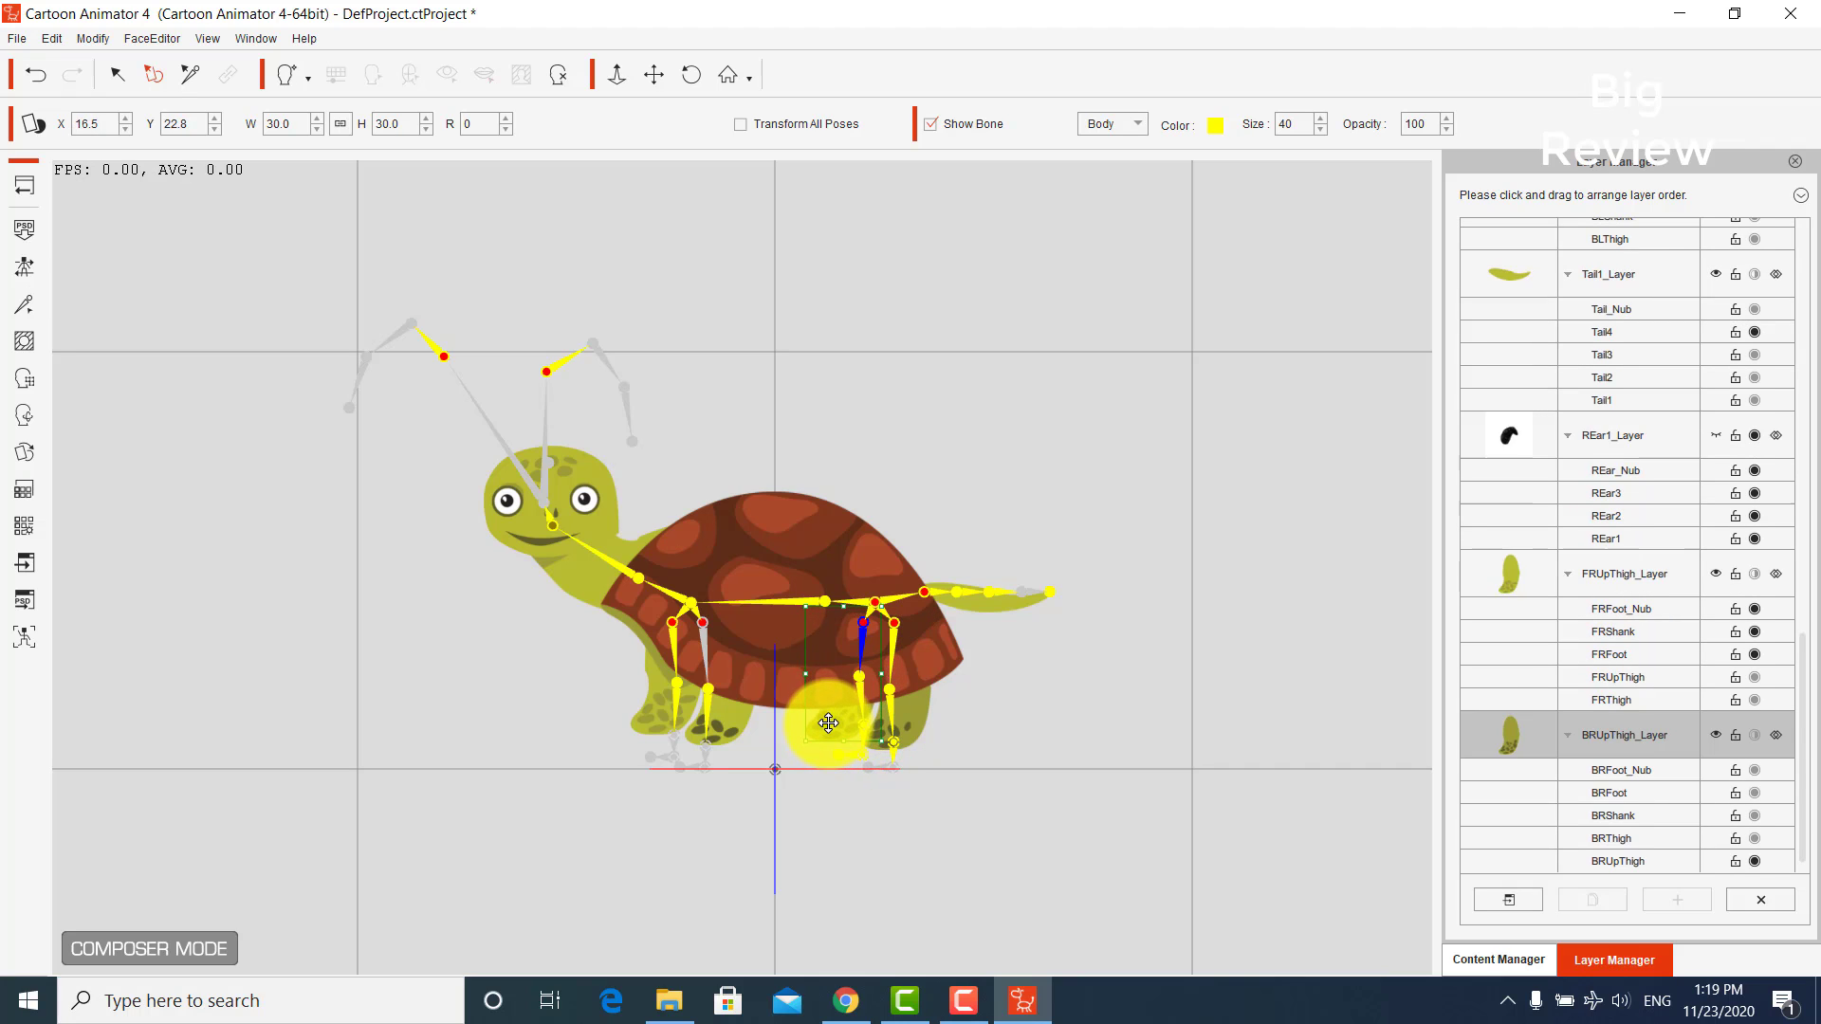
pyautogui.click(648, 723)
pyautogui.moveTo(648, 713); pyautogui.dragTo(668, 701)
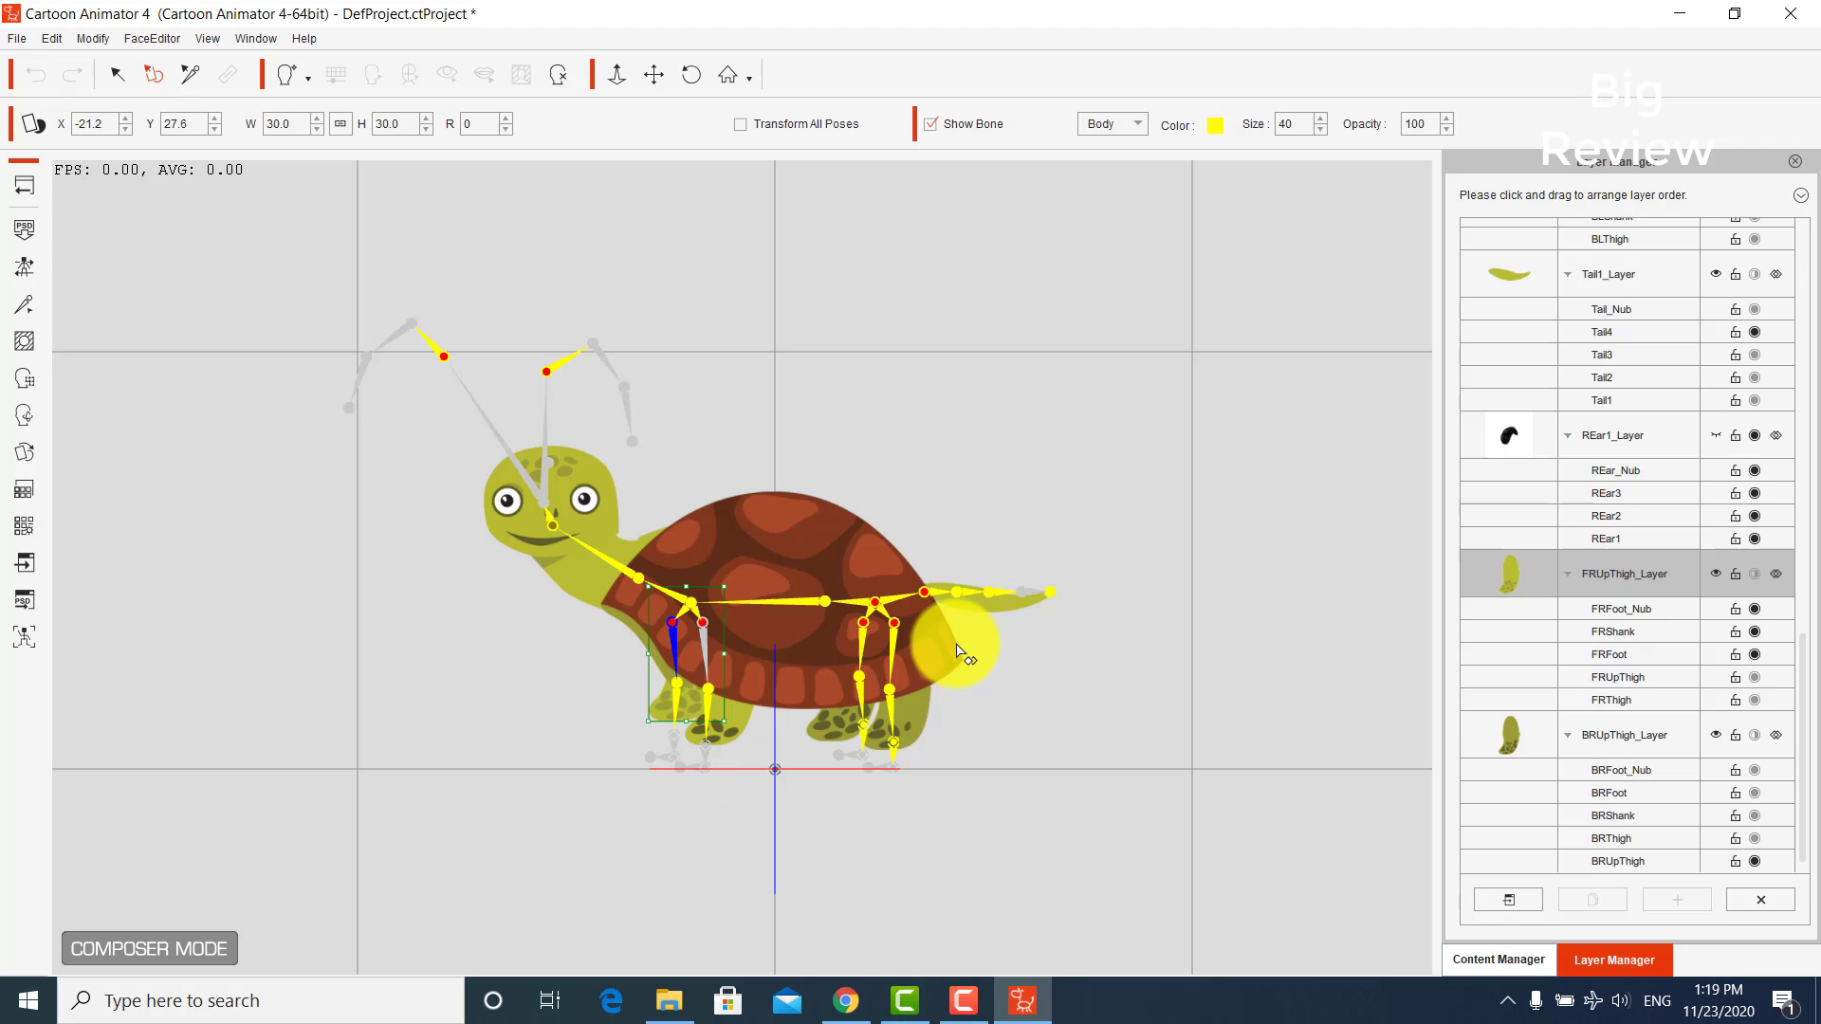
# - Move the Tail1 bone with its tail bones down to the rear lower corner of the shell
pyautogui.click(949, 603)
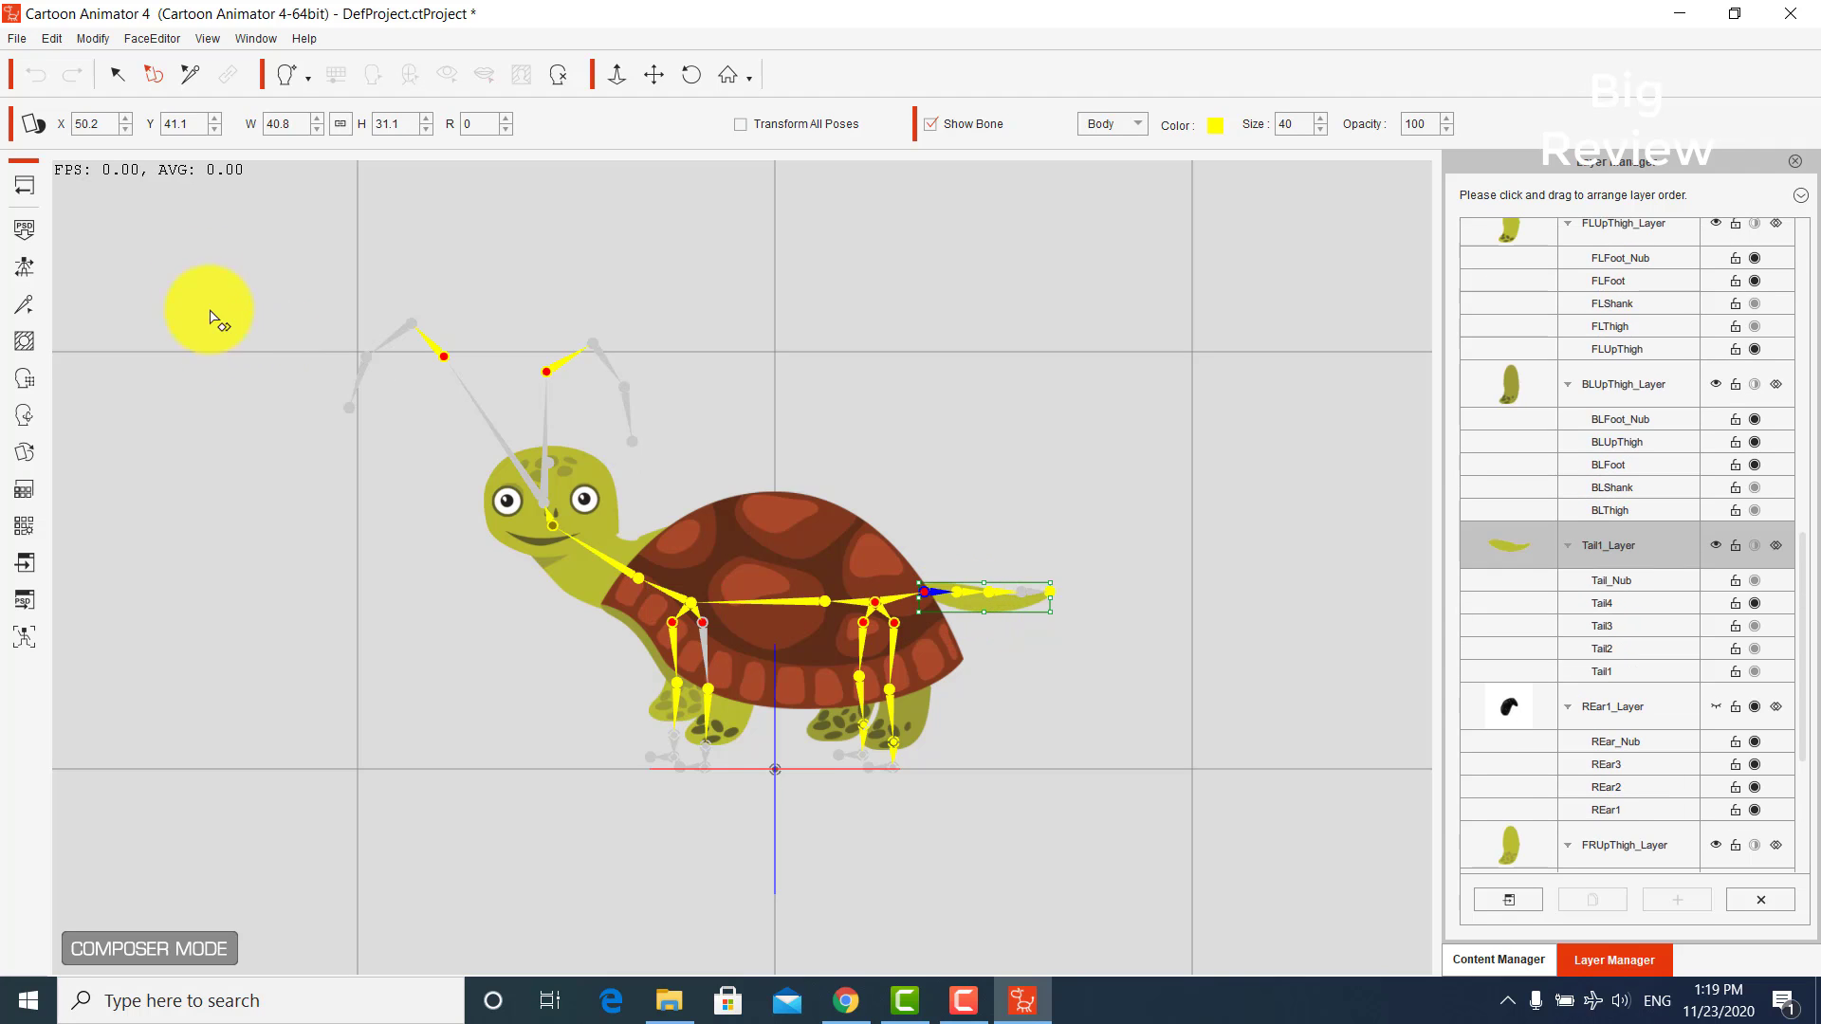
pyautogui.click(189, 74)
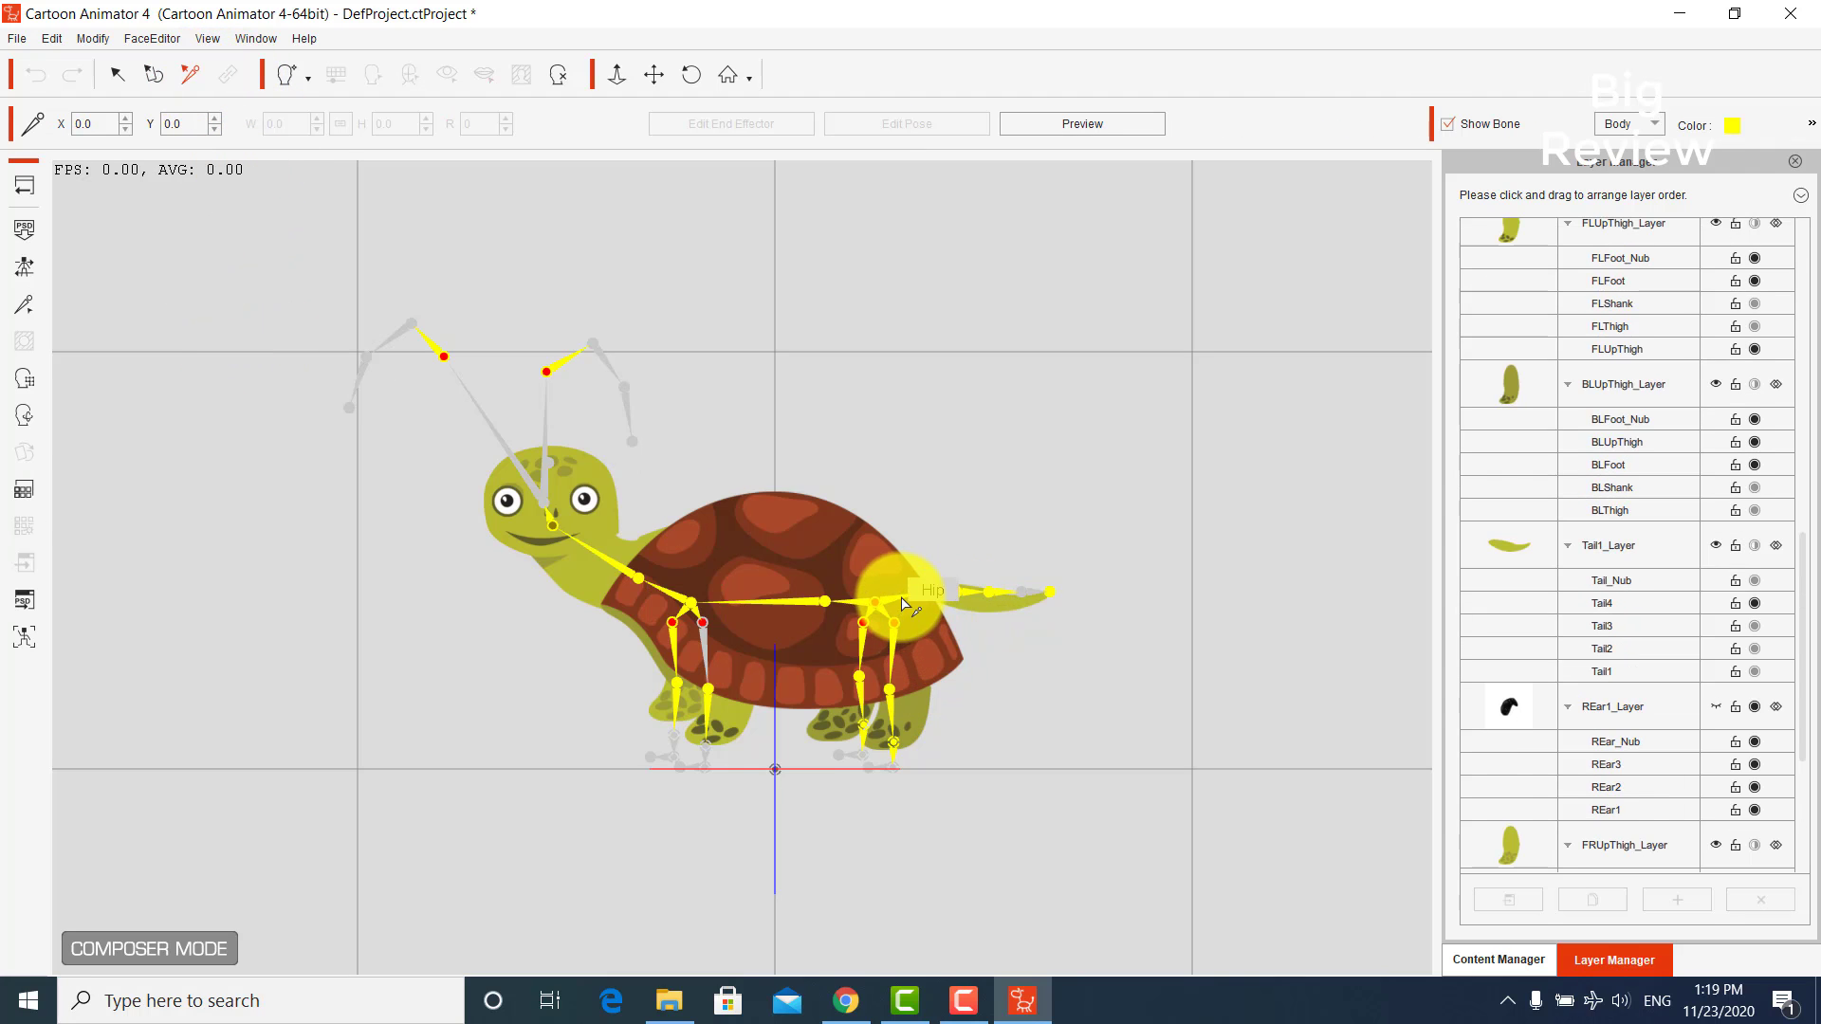
pyautogui.click(928, 594)
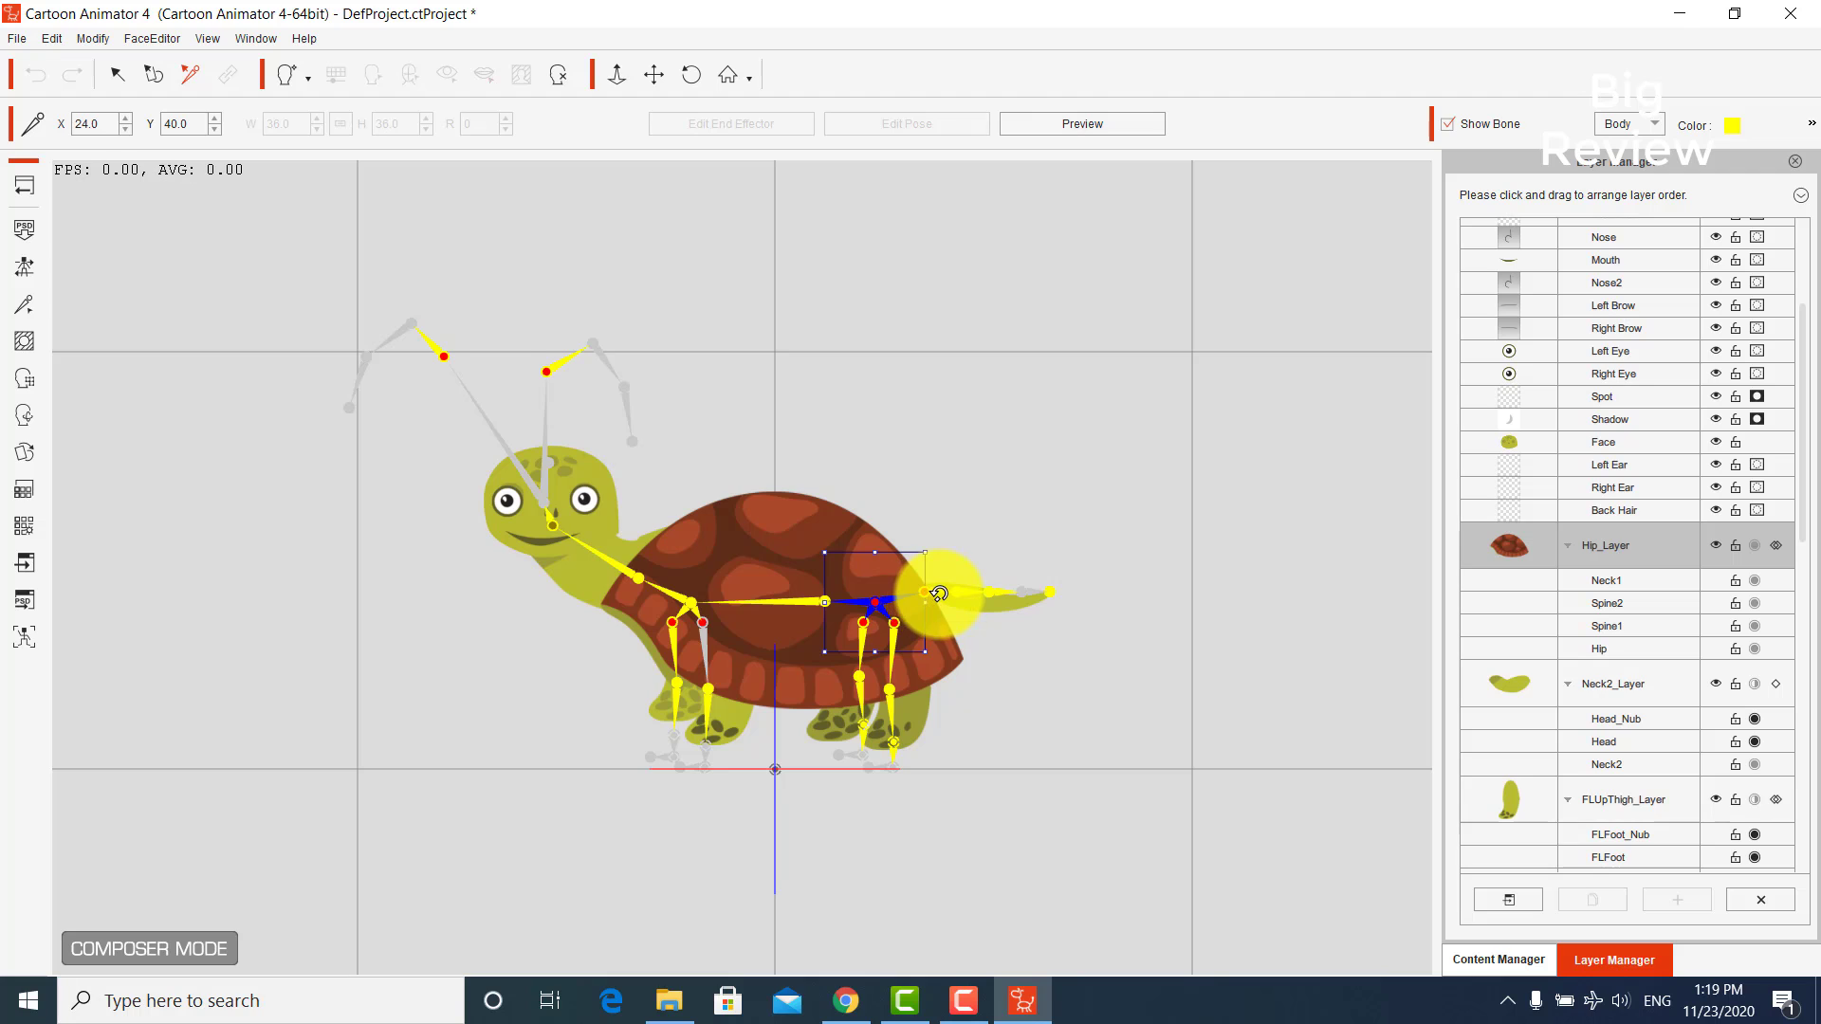
pyautogui.click(973, 578)
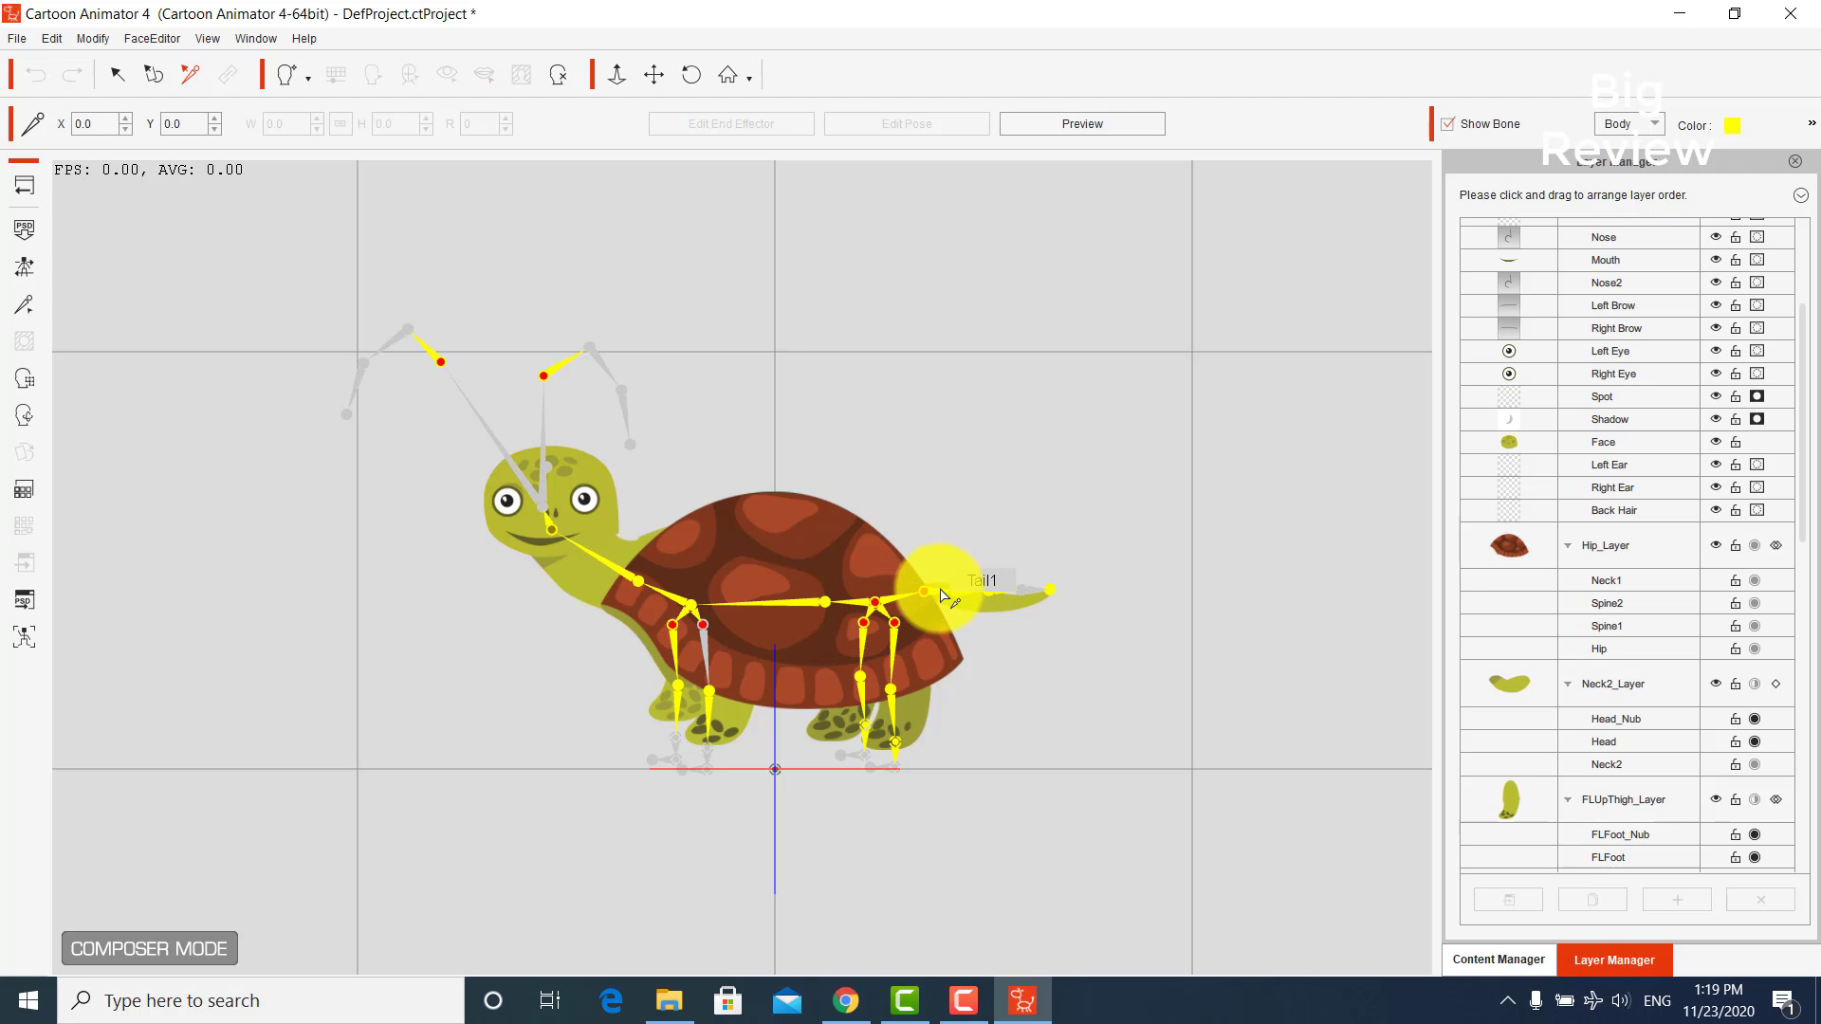
pyautogui.click(932, 597)
pyautogui.moveTo(925, 588); pyautogui.dragTo(1008, 597)
pyautogui.click(550, 433)
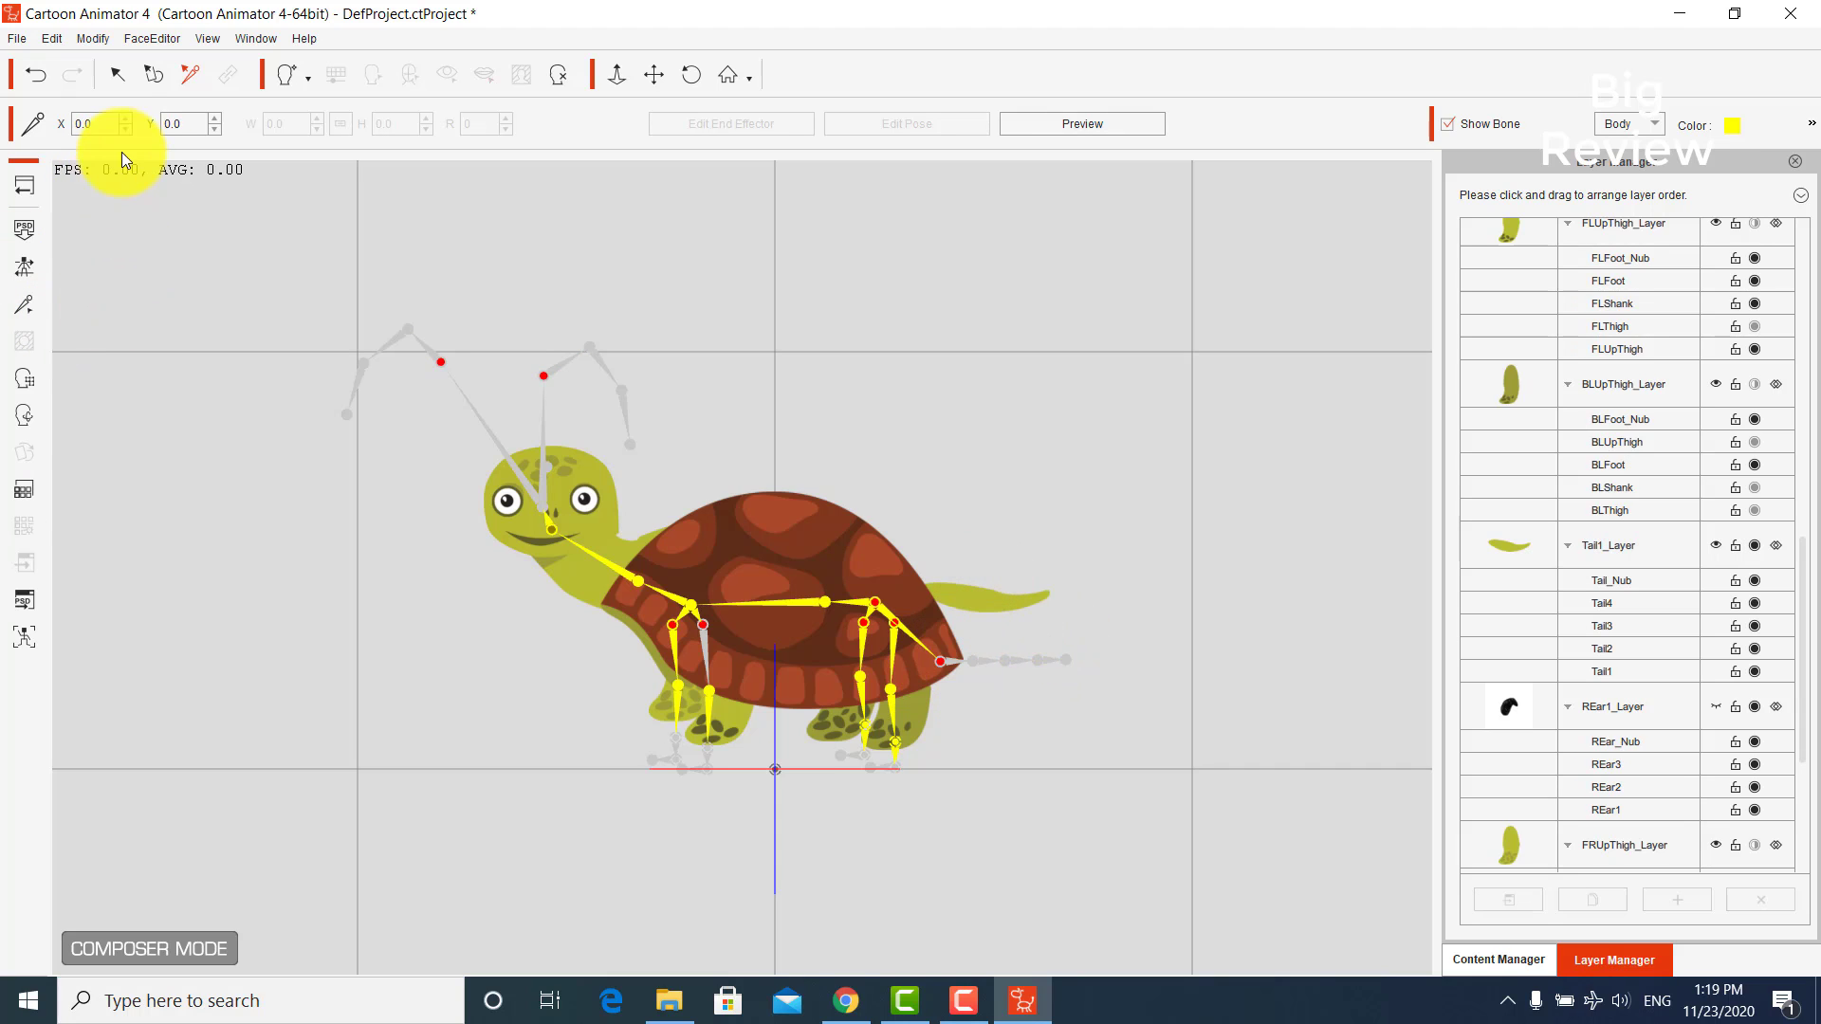
# - Move the Tail1_Layer sprite to about X 43.2, Y 29.1 and realign the Tail1 bone at about X 39.7, Y 28.5
pyautogui.click(155, 78)
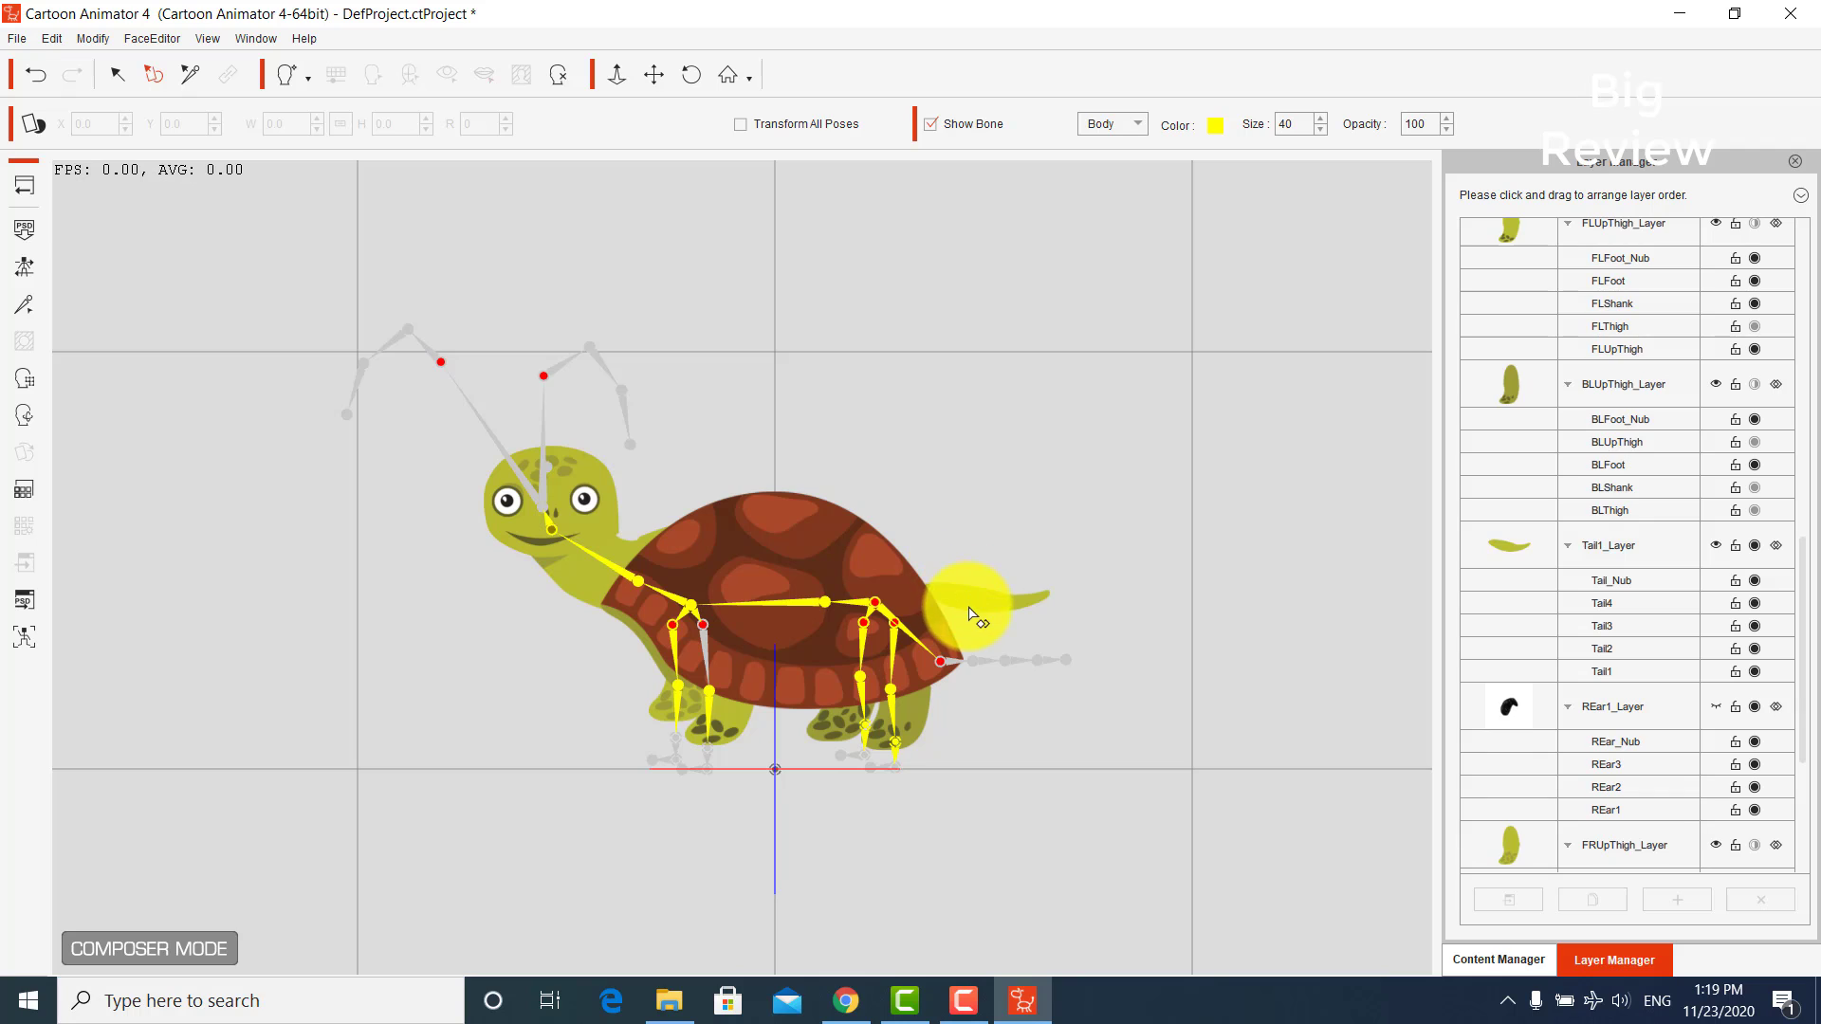
pyautogui.moveTo(969, 614); pyautogui.dragTo(963, 663)
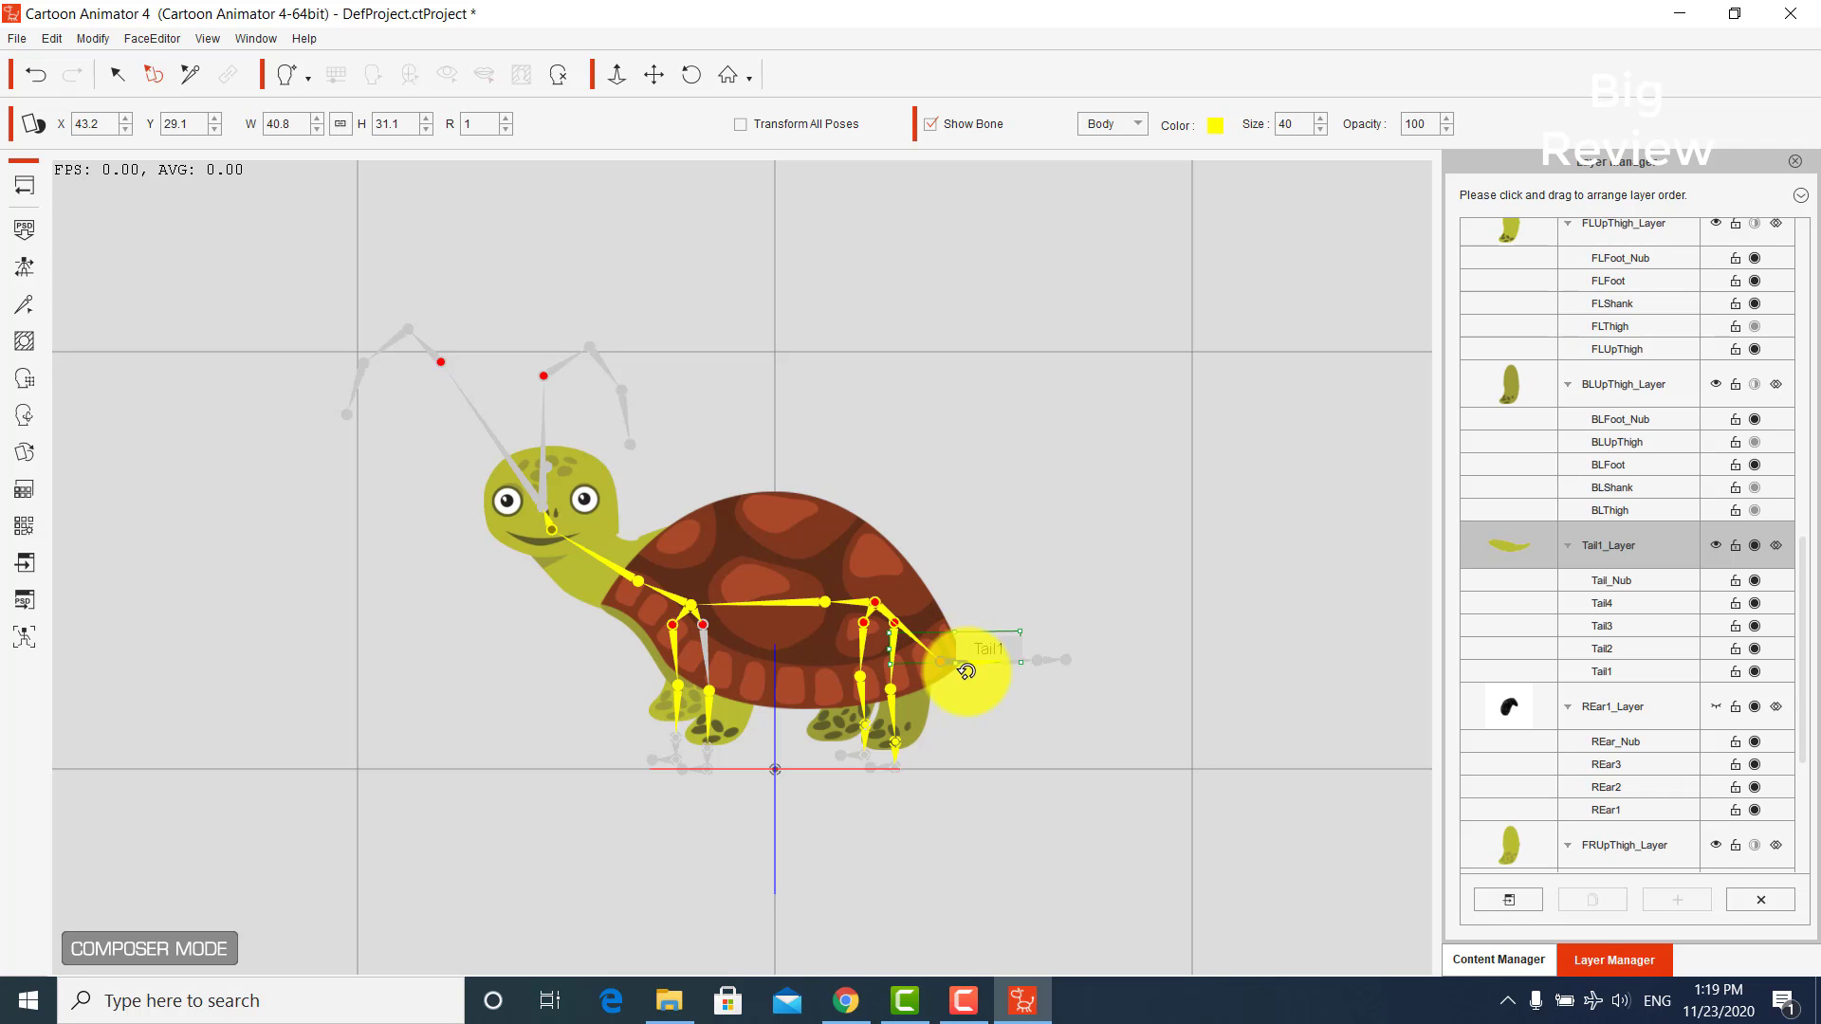
pyautogui.click(192, 72)
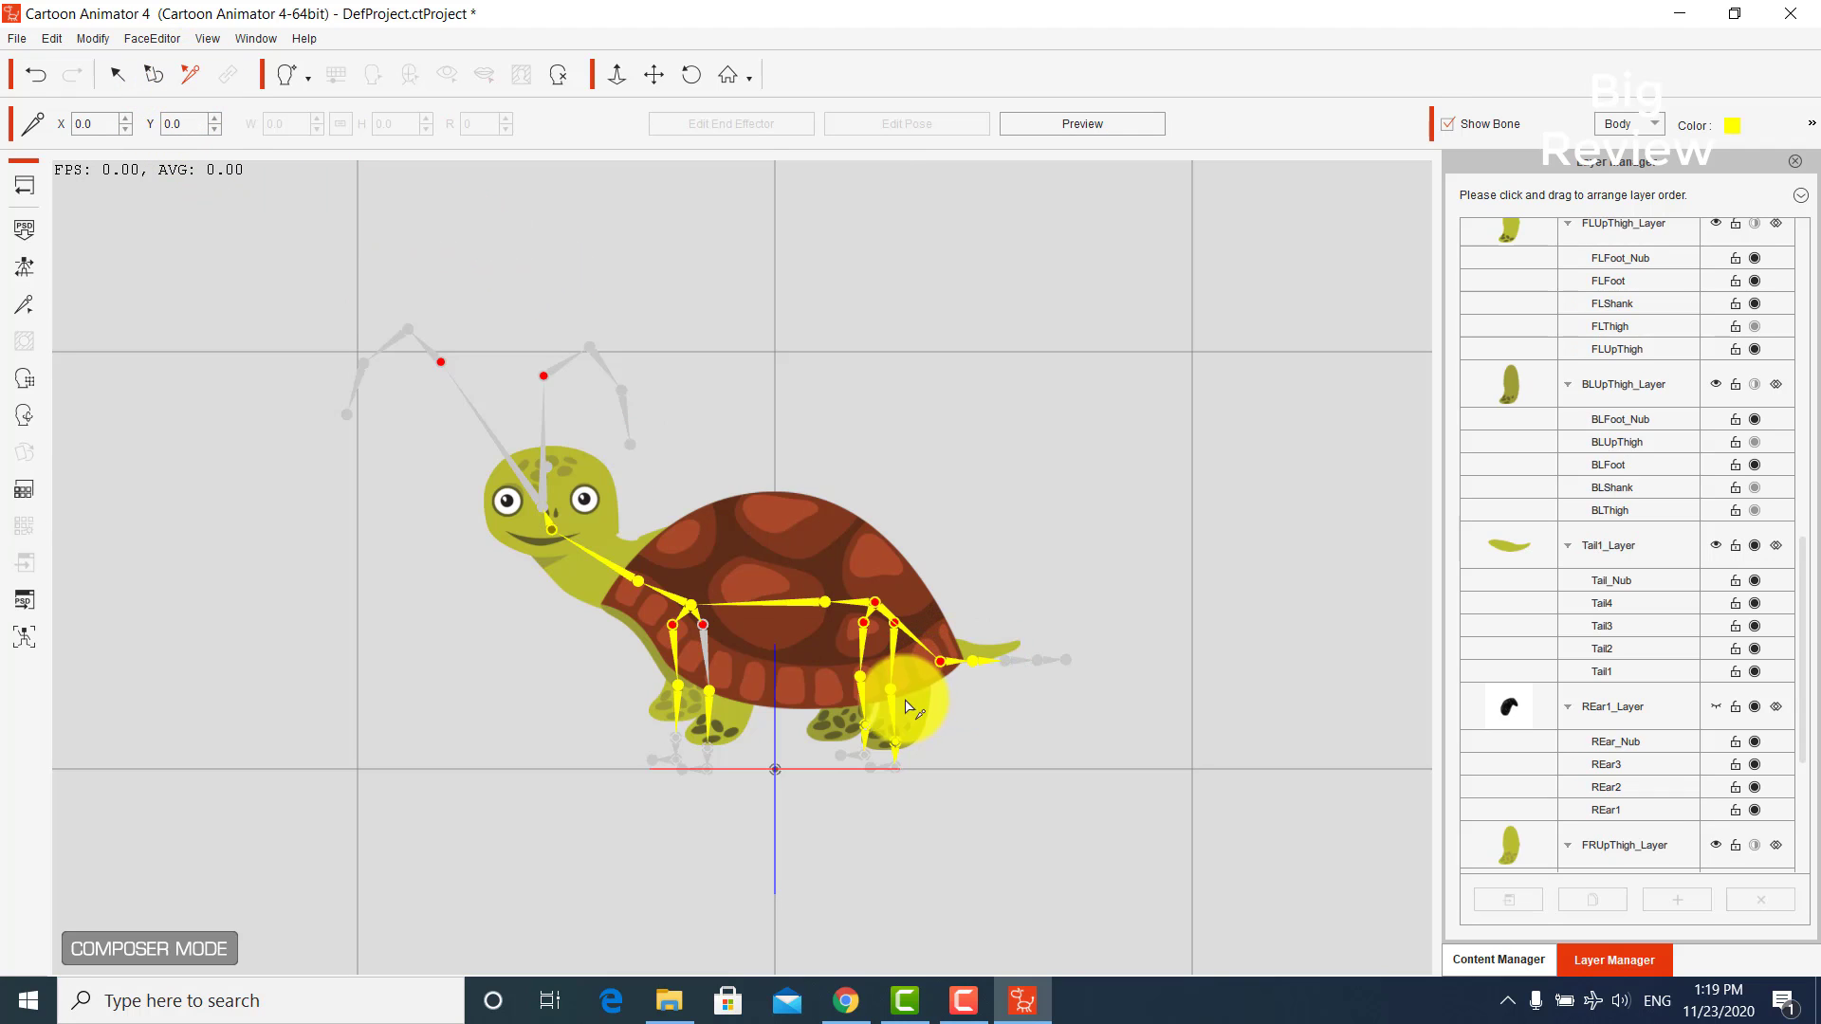
pyautogui.moveTo(941, 662); pyautogui.dragTo(941, 653)
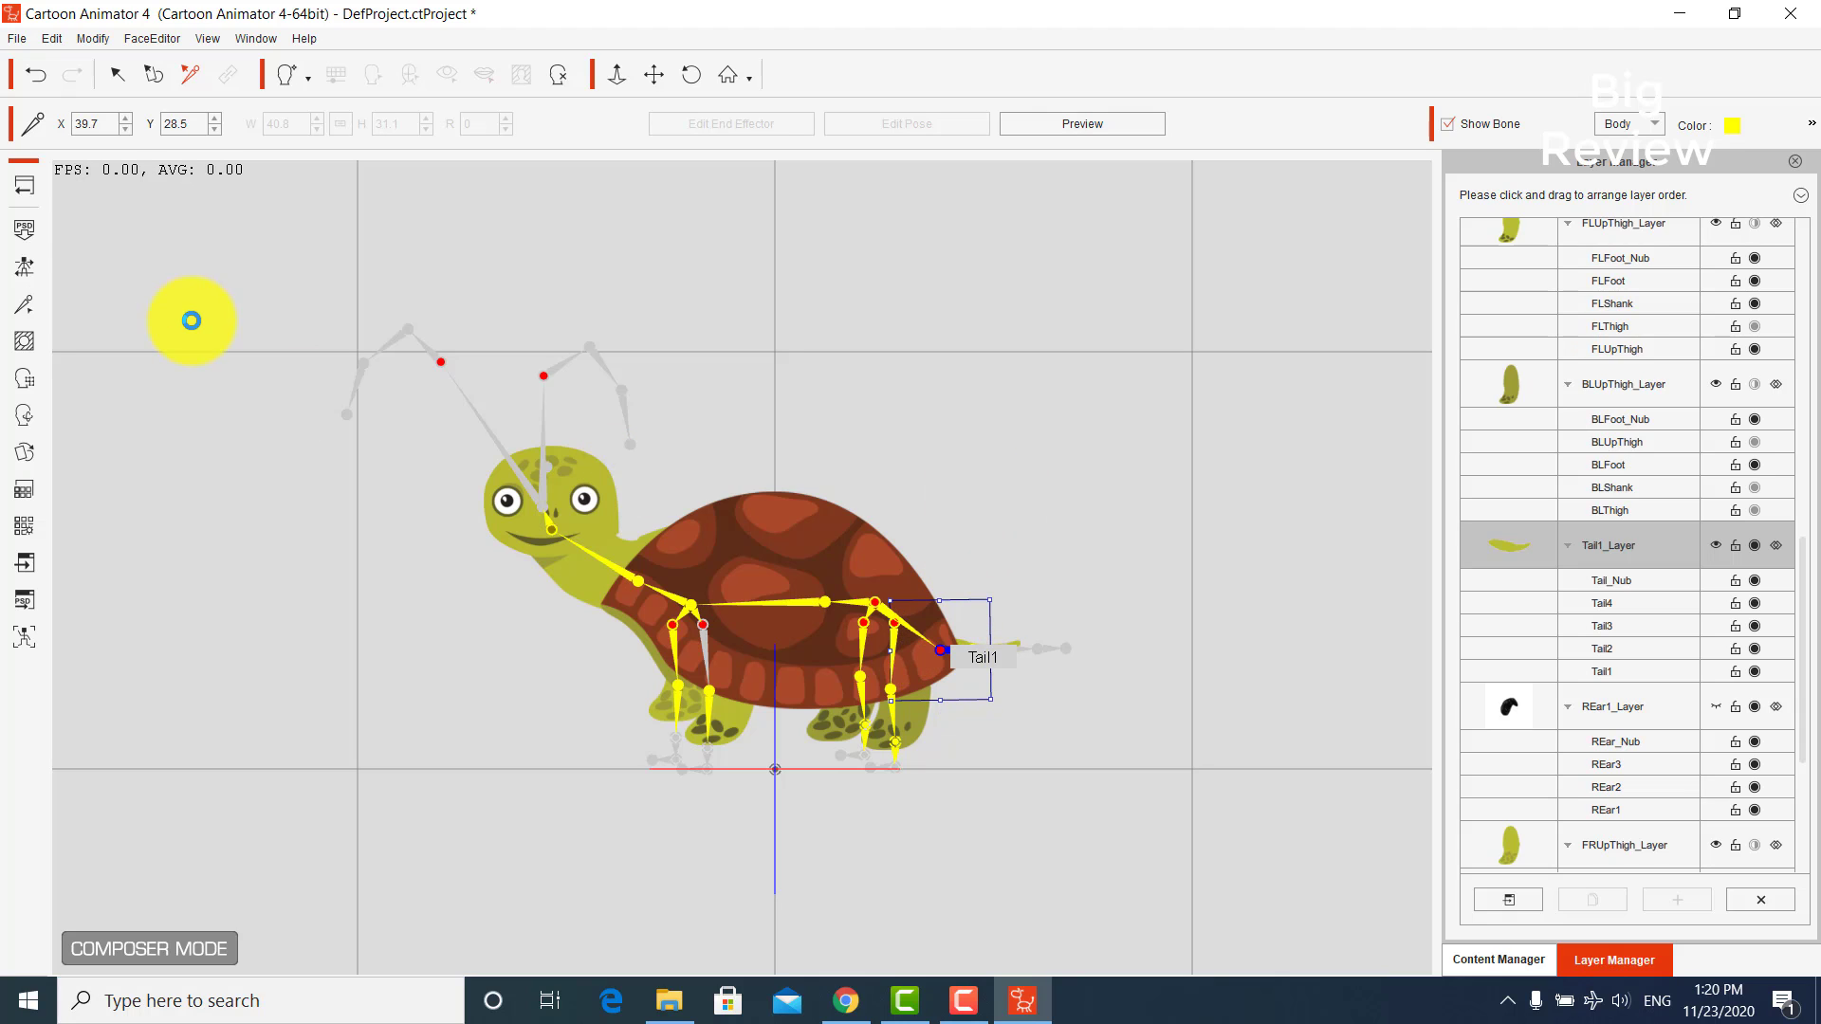
# - Return from the composer to the stage and select the turtle
pyautogui.click(26, 185)
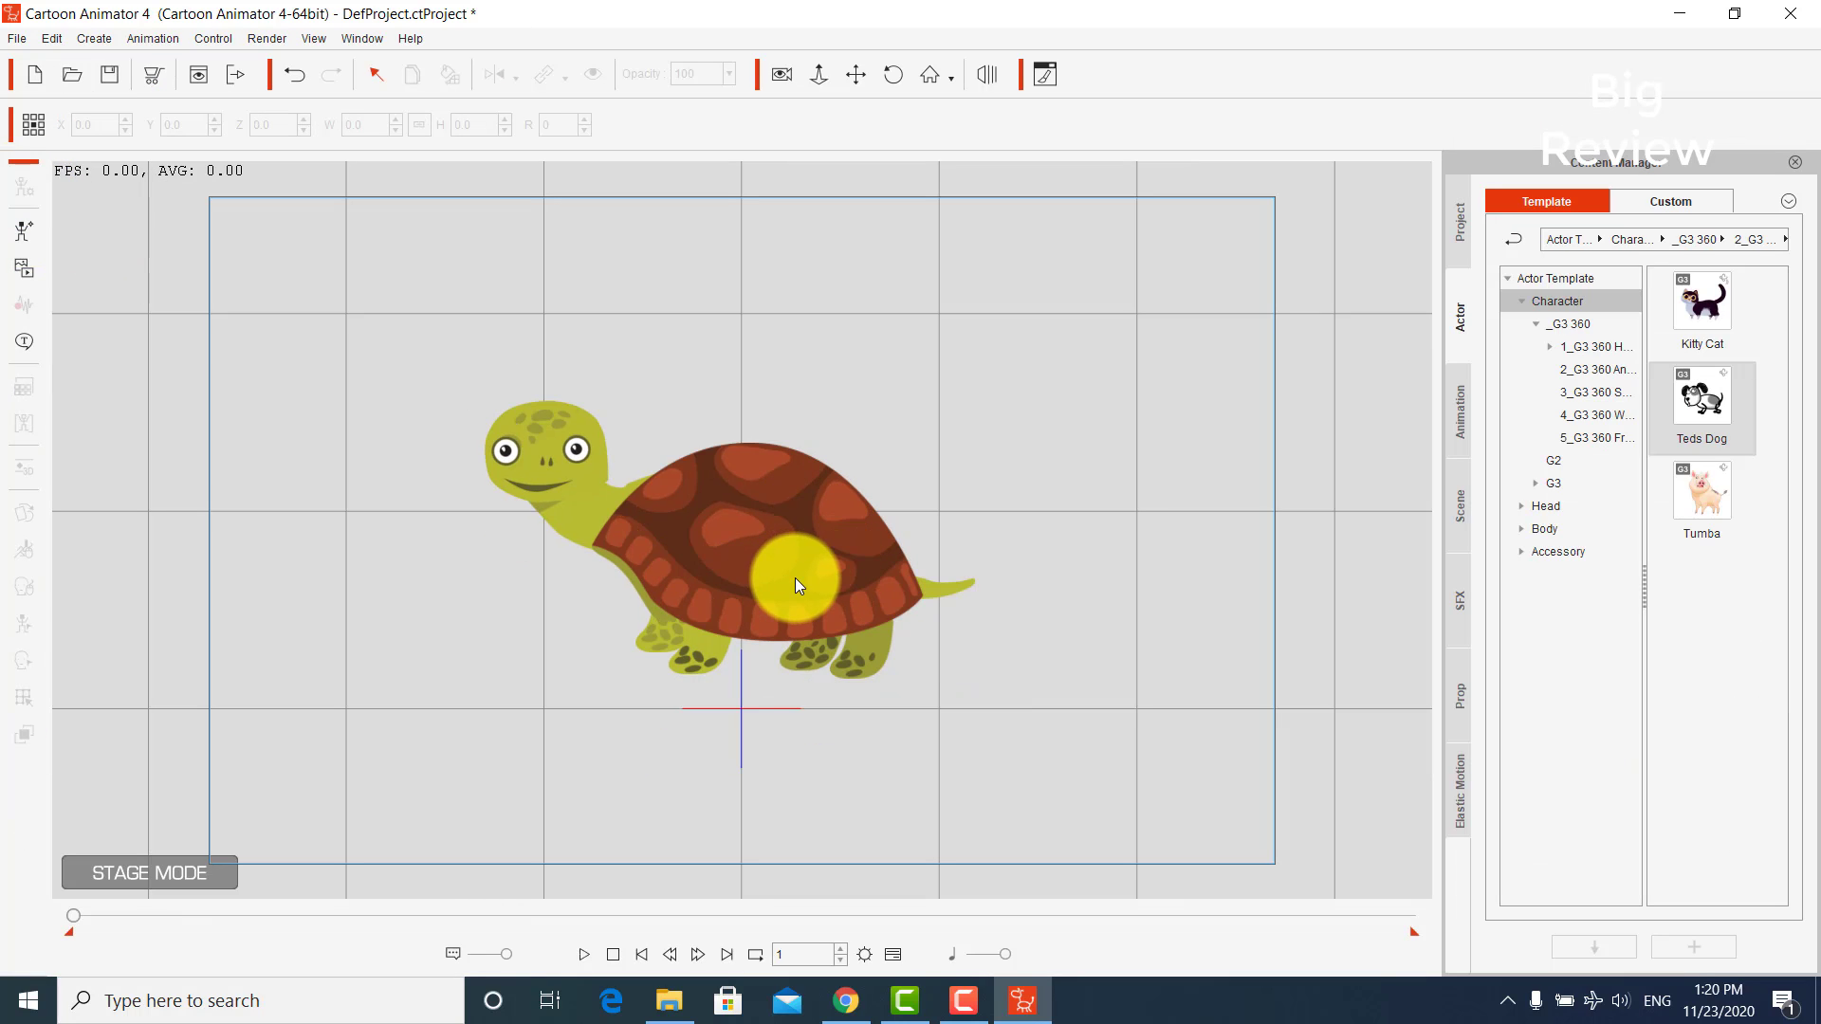
pyautogui.click(795, 578)
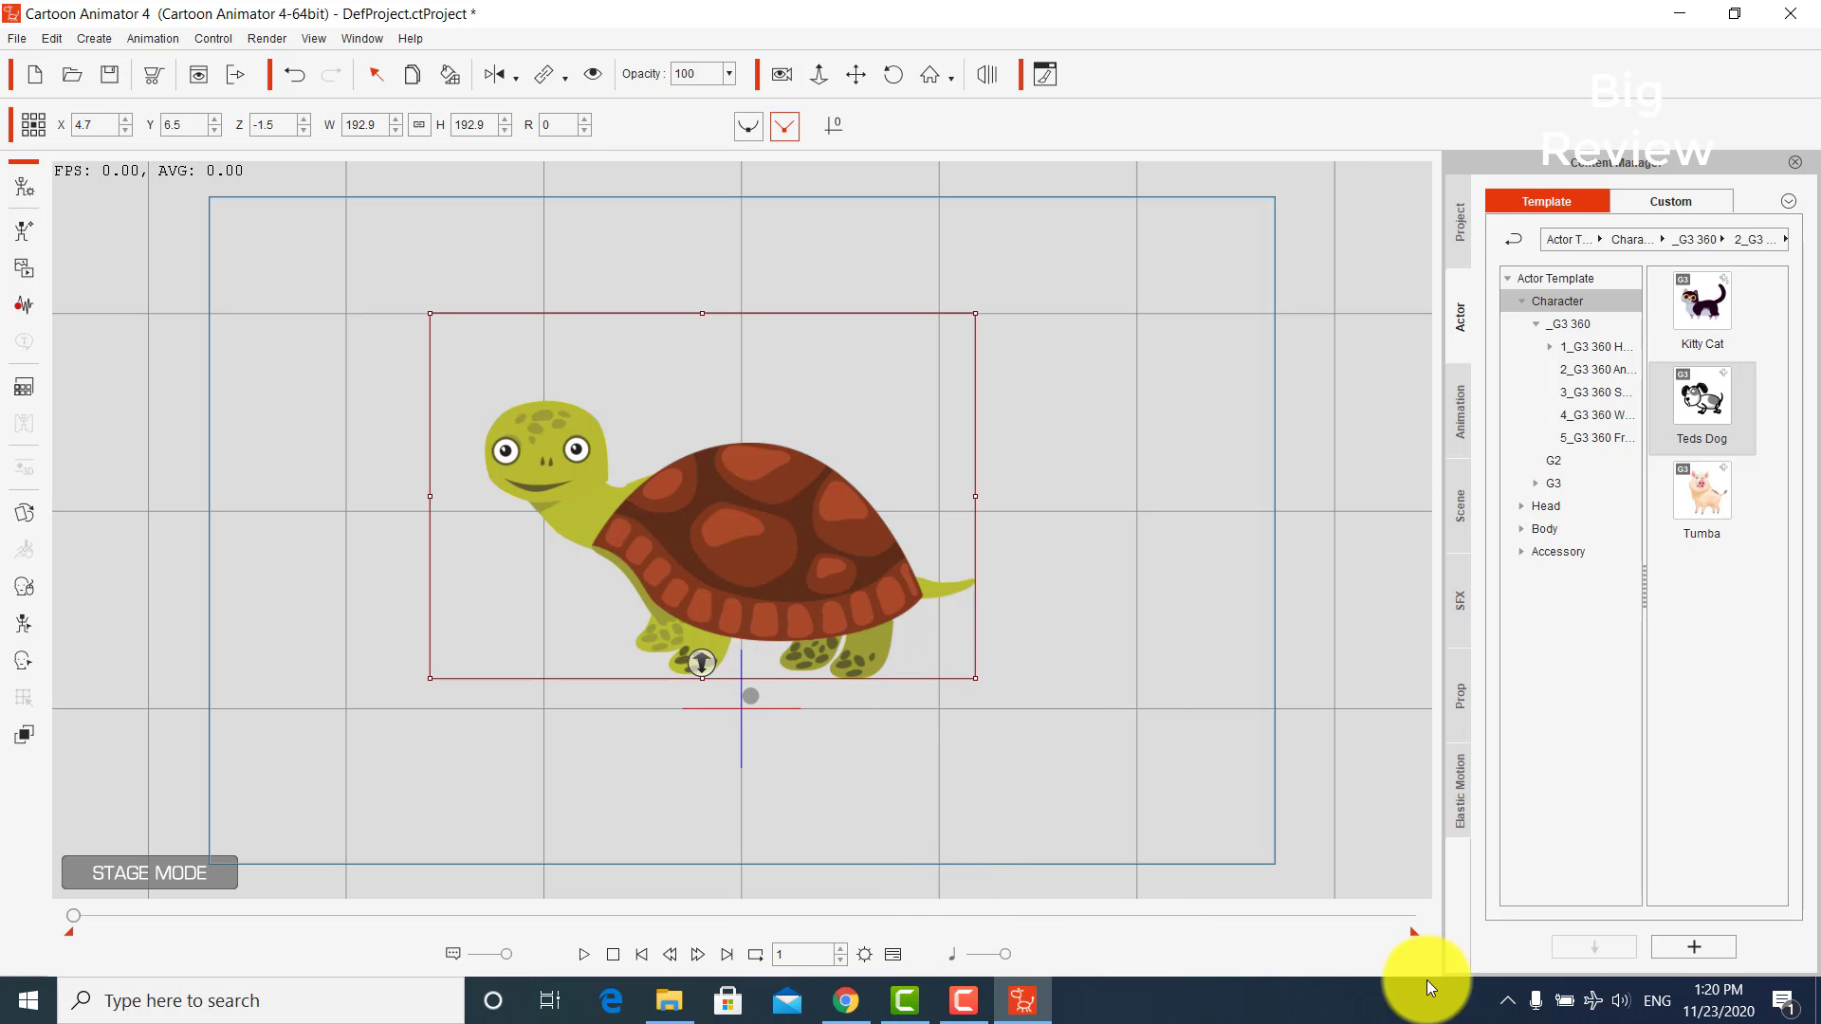
pyautogui.click(965, 1001)
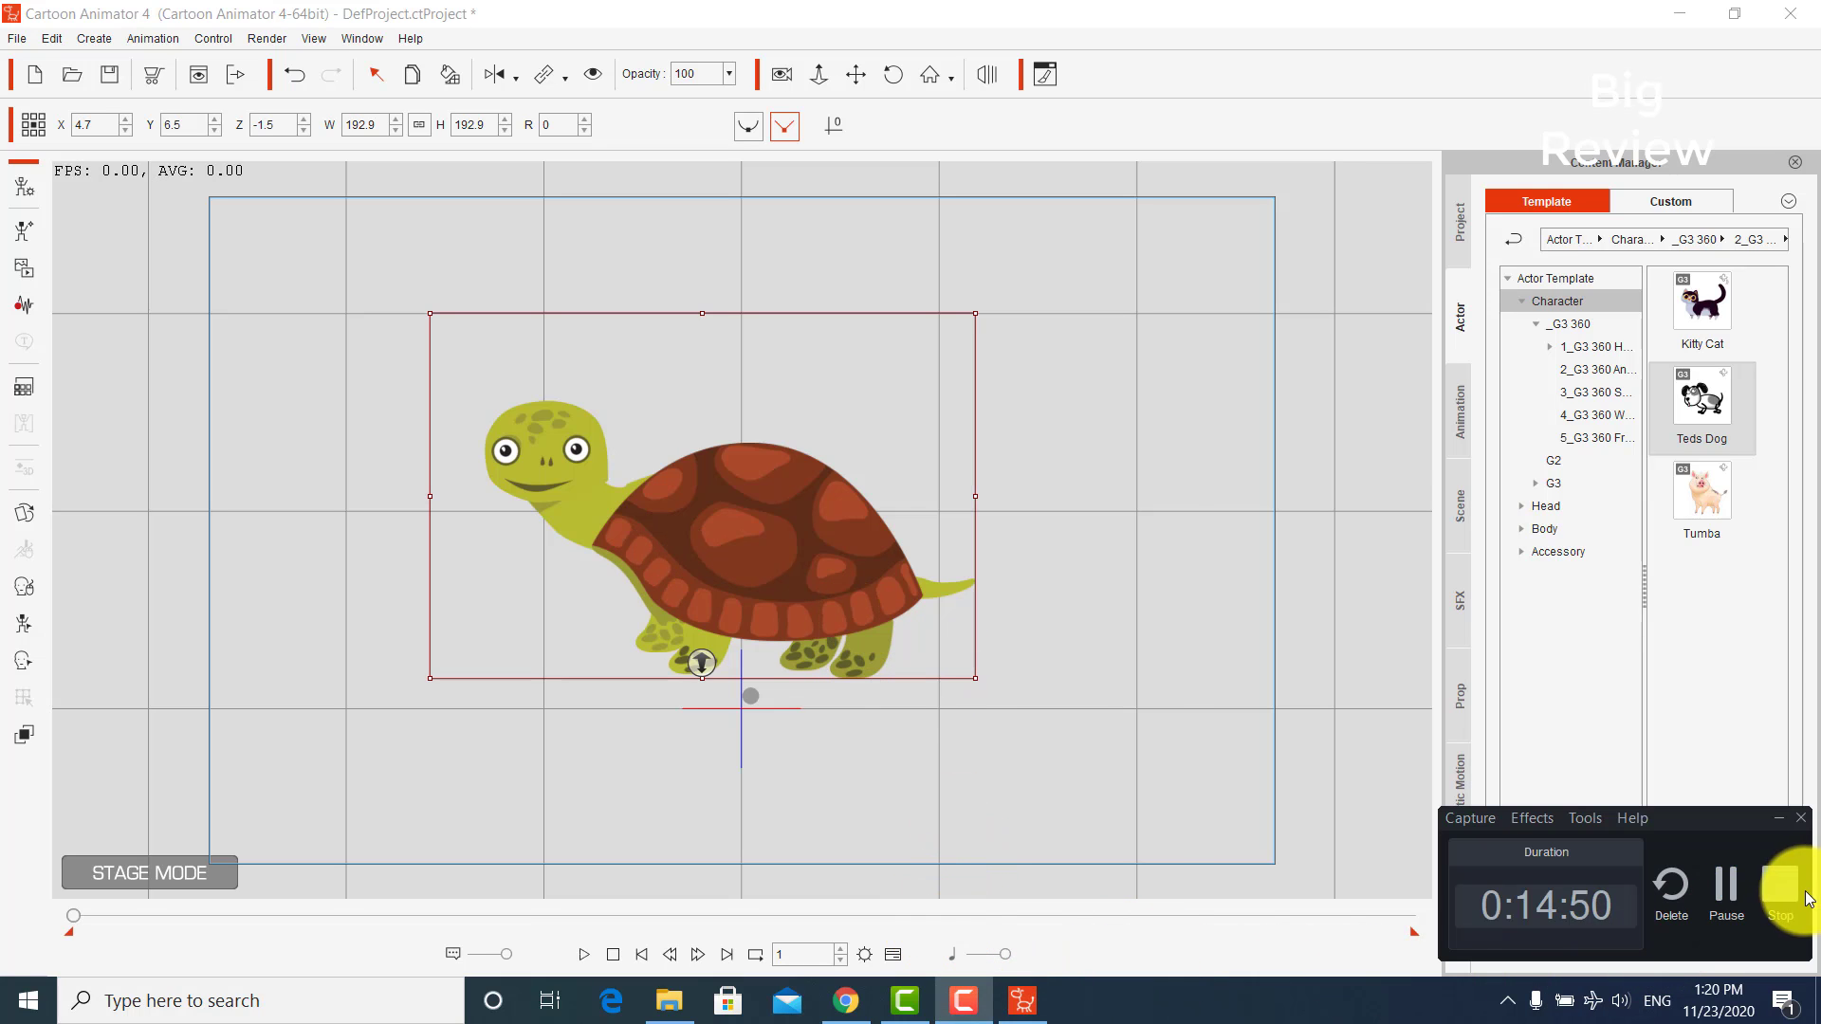
pyautogui.click(1726, 884)
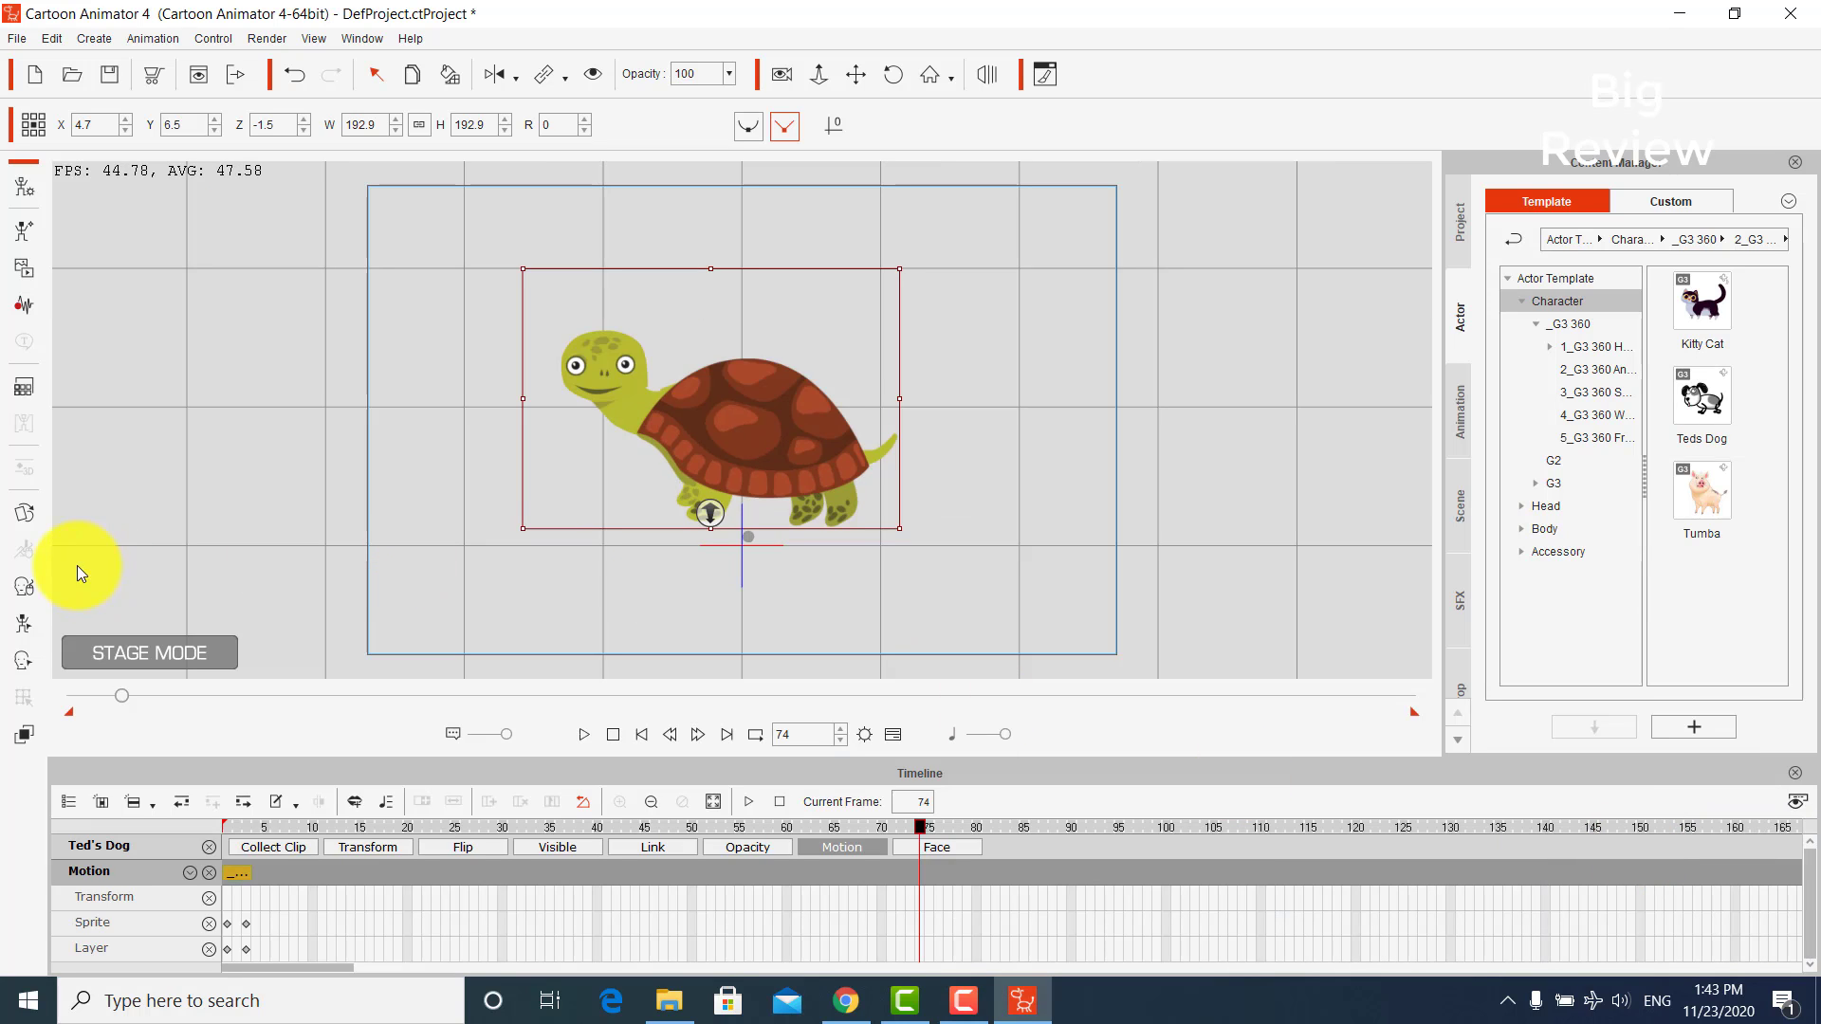
# - Preview the turtle's facial movement with Face Puppet, suppressing the missing-sprites notice, and close the puppet window
pyautogui.click(21, 588)
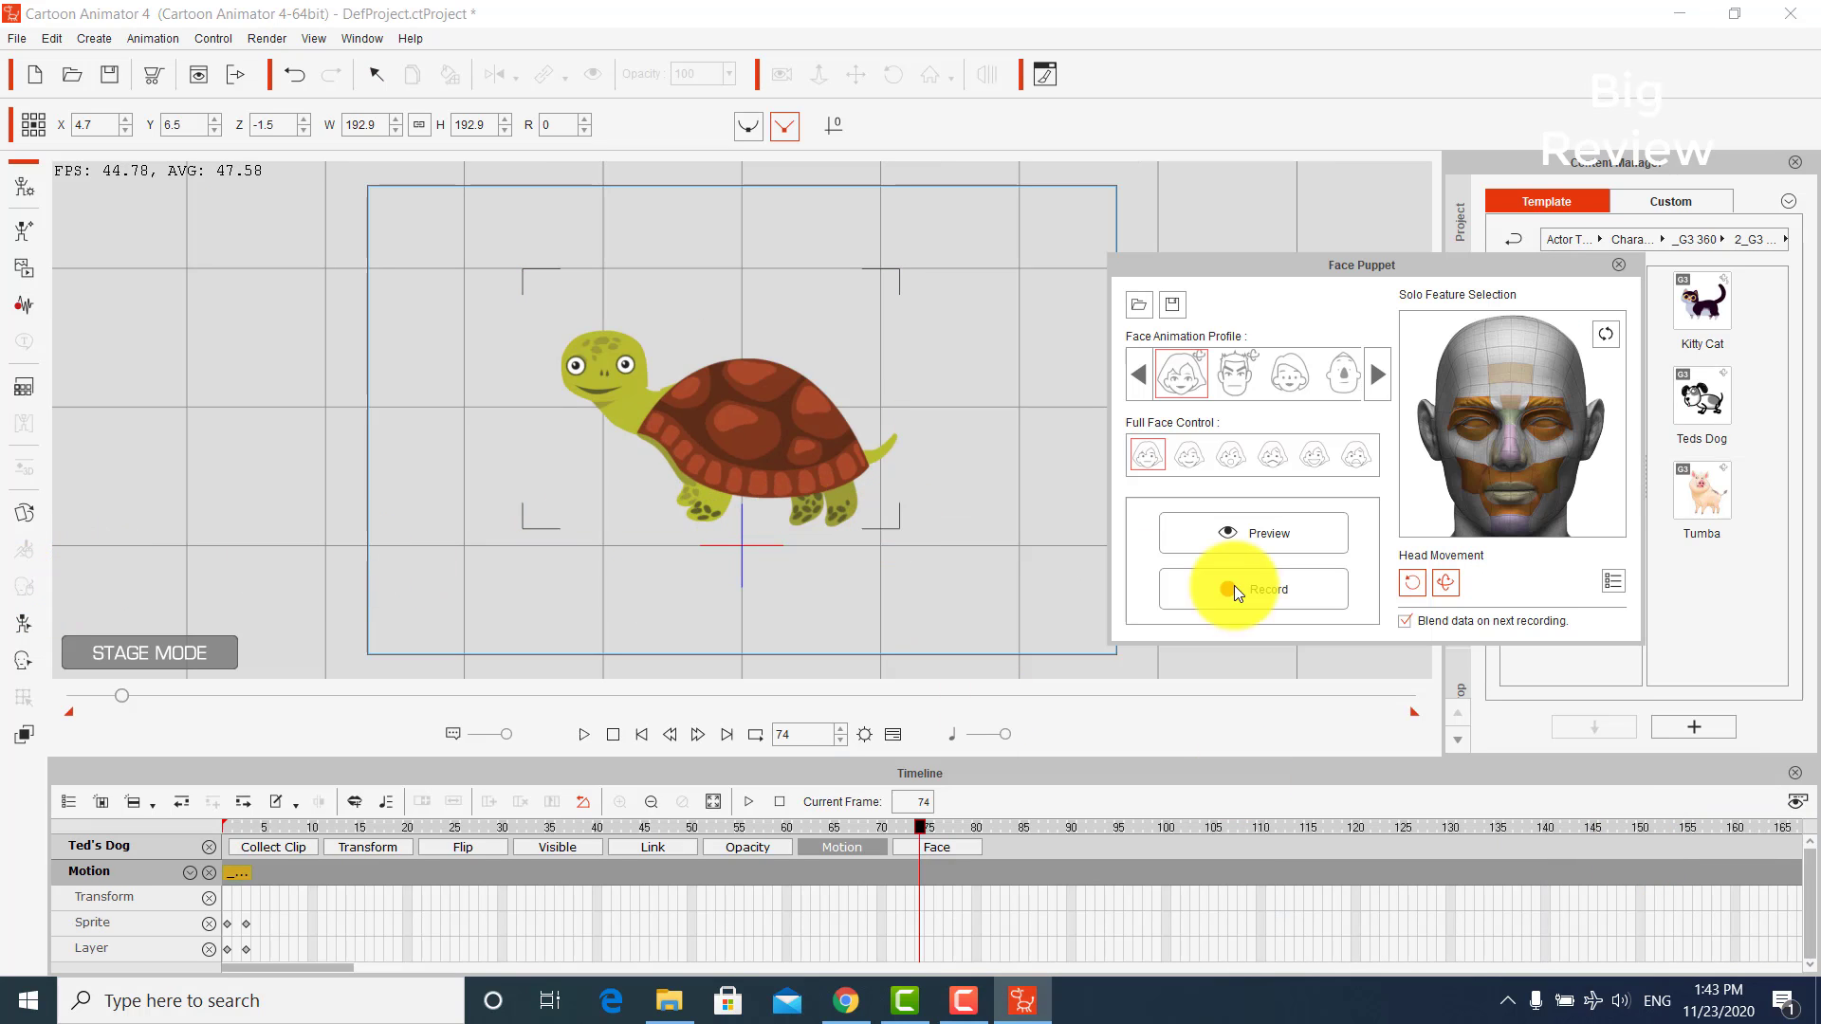
pyautogui.click(1244, 536)
pyautogui.click(759, 520)
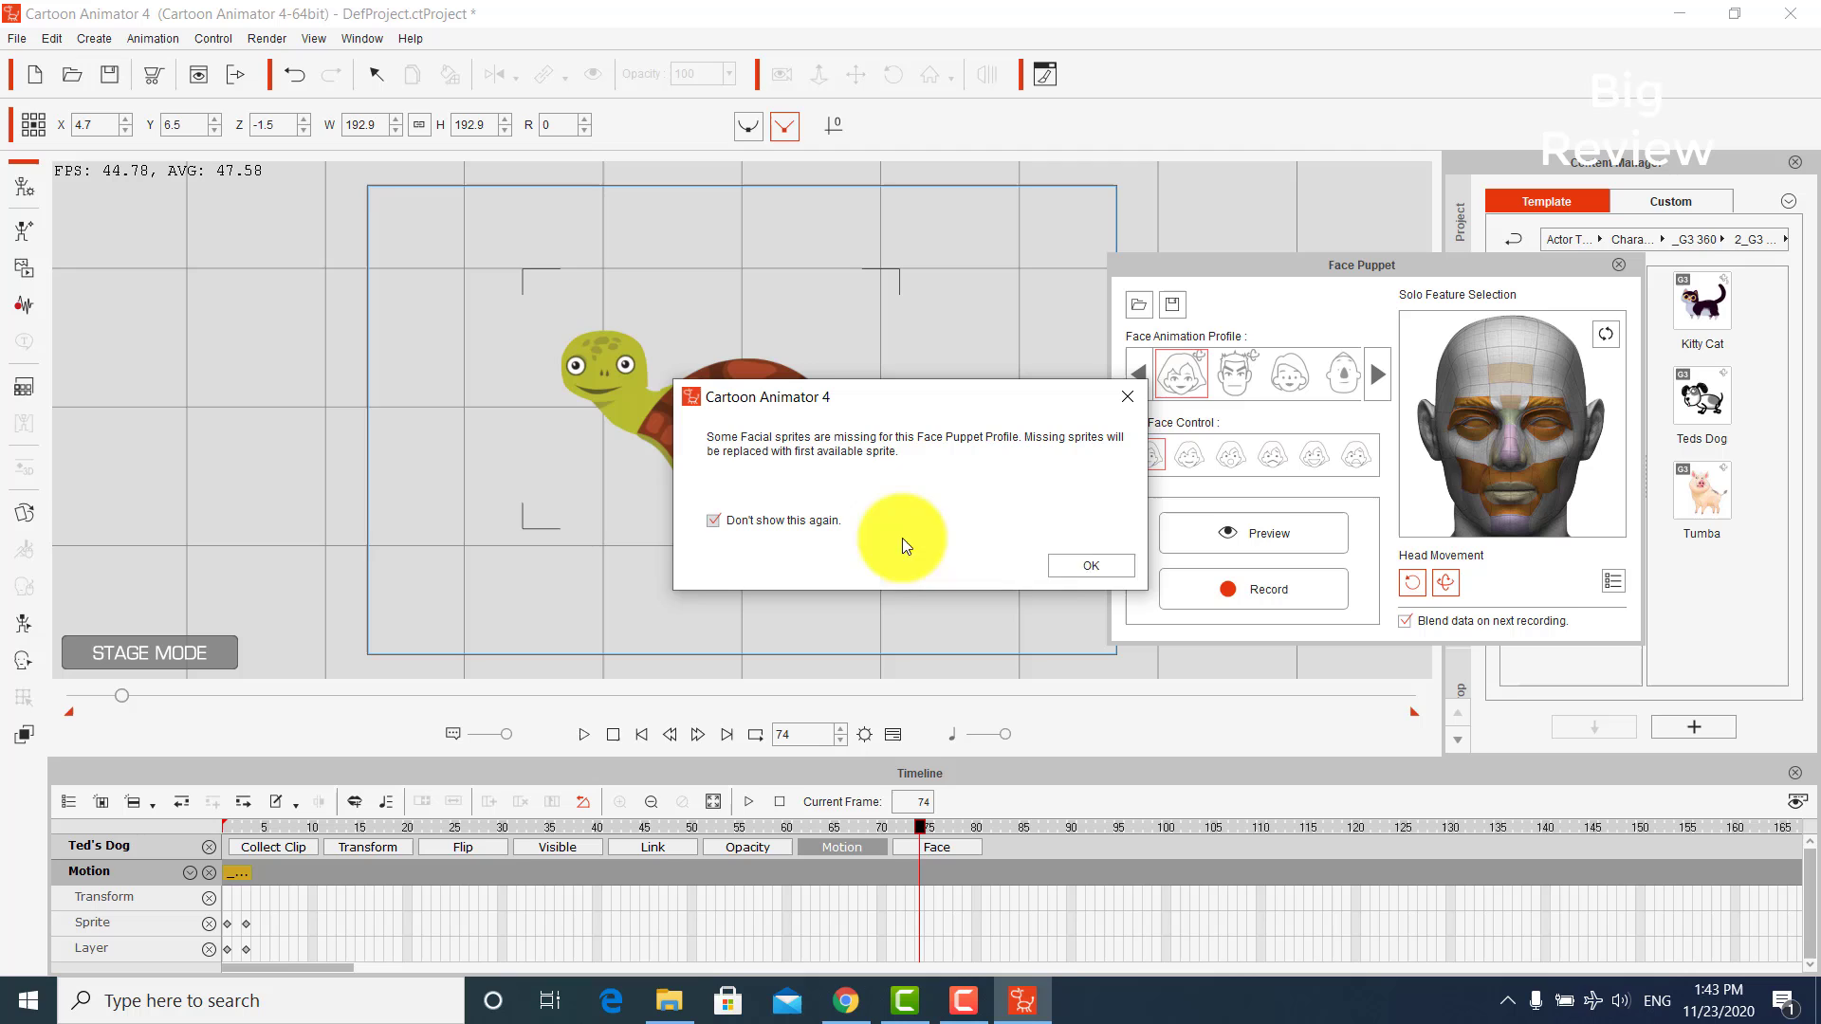
pyautogui.click(1065, 569)
pyautogui.press('space')
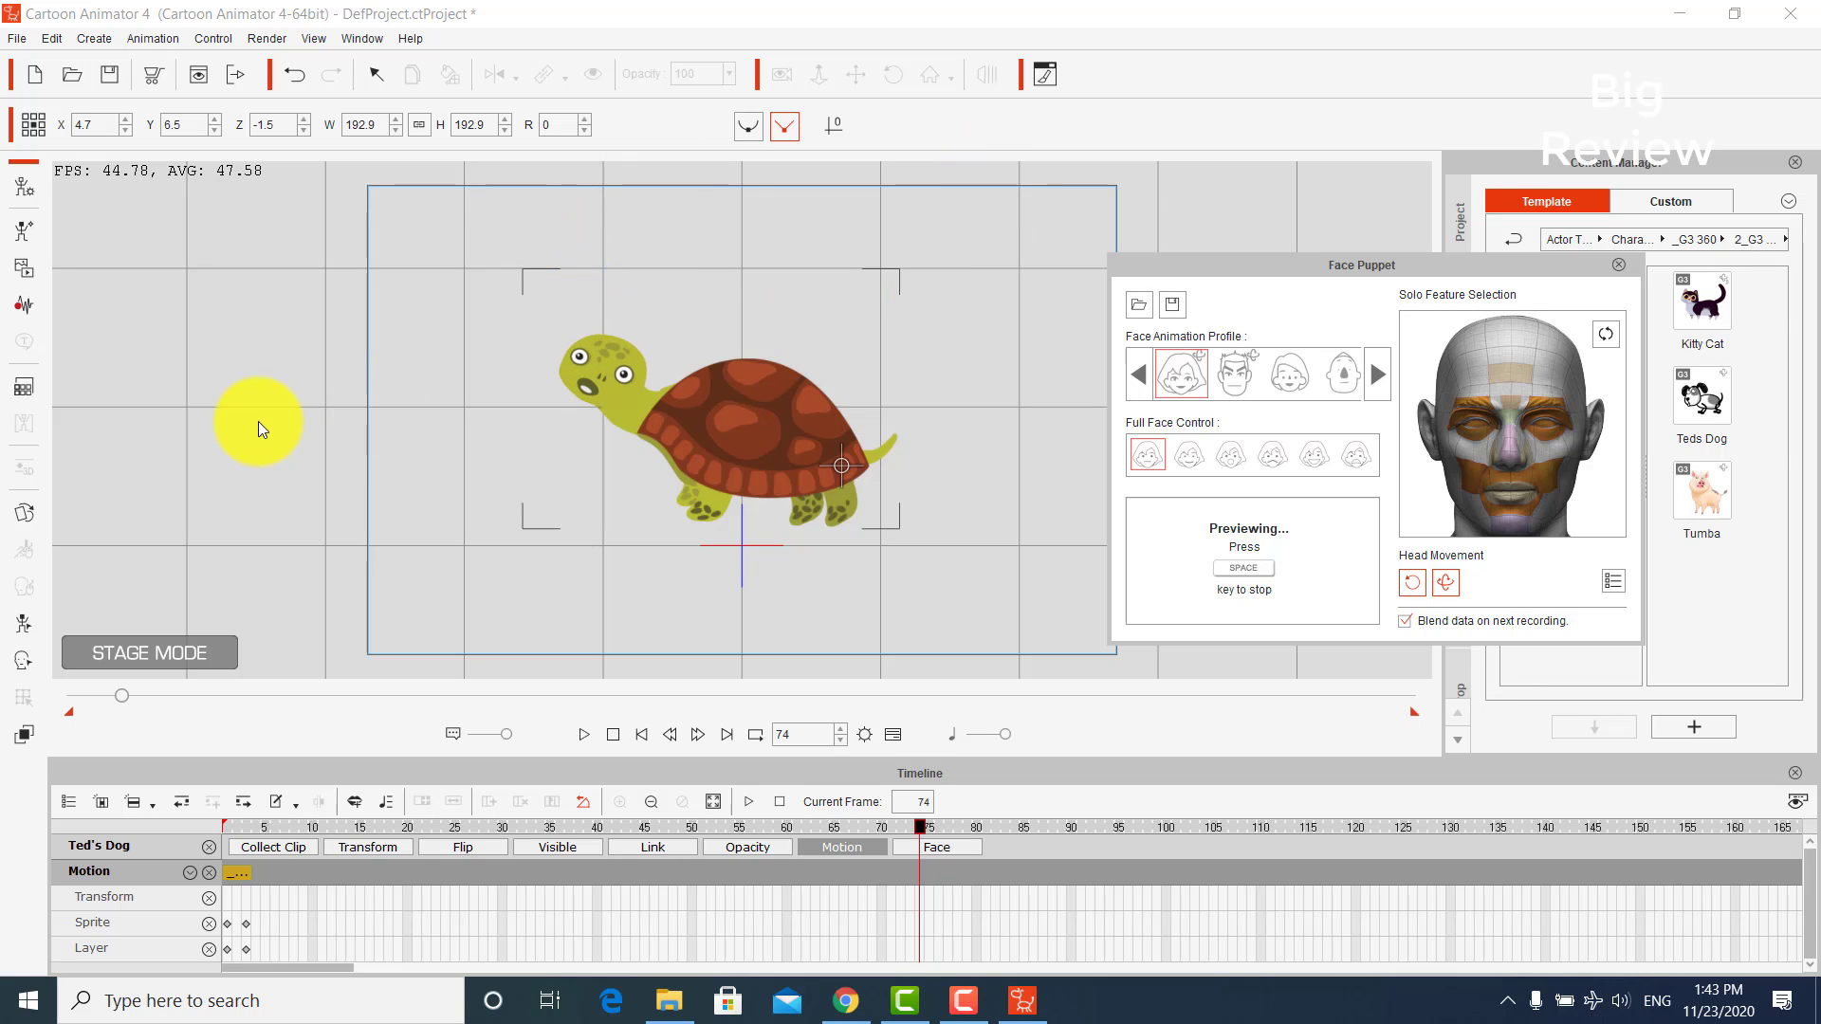
pyautogui.press('space')
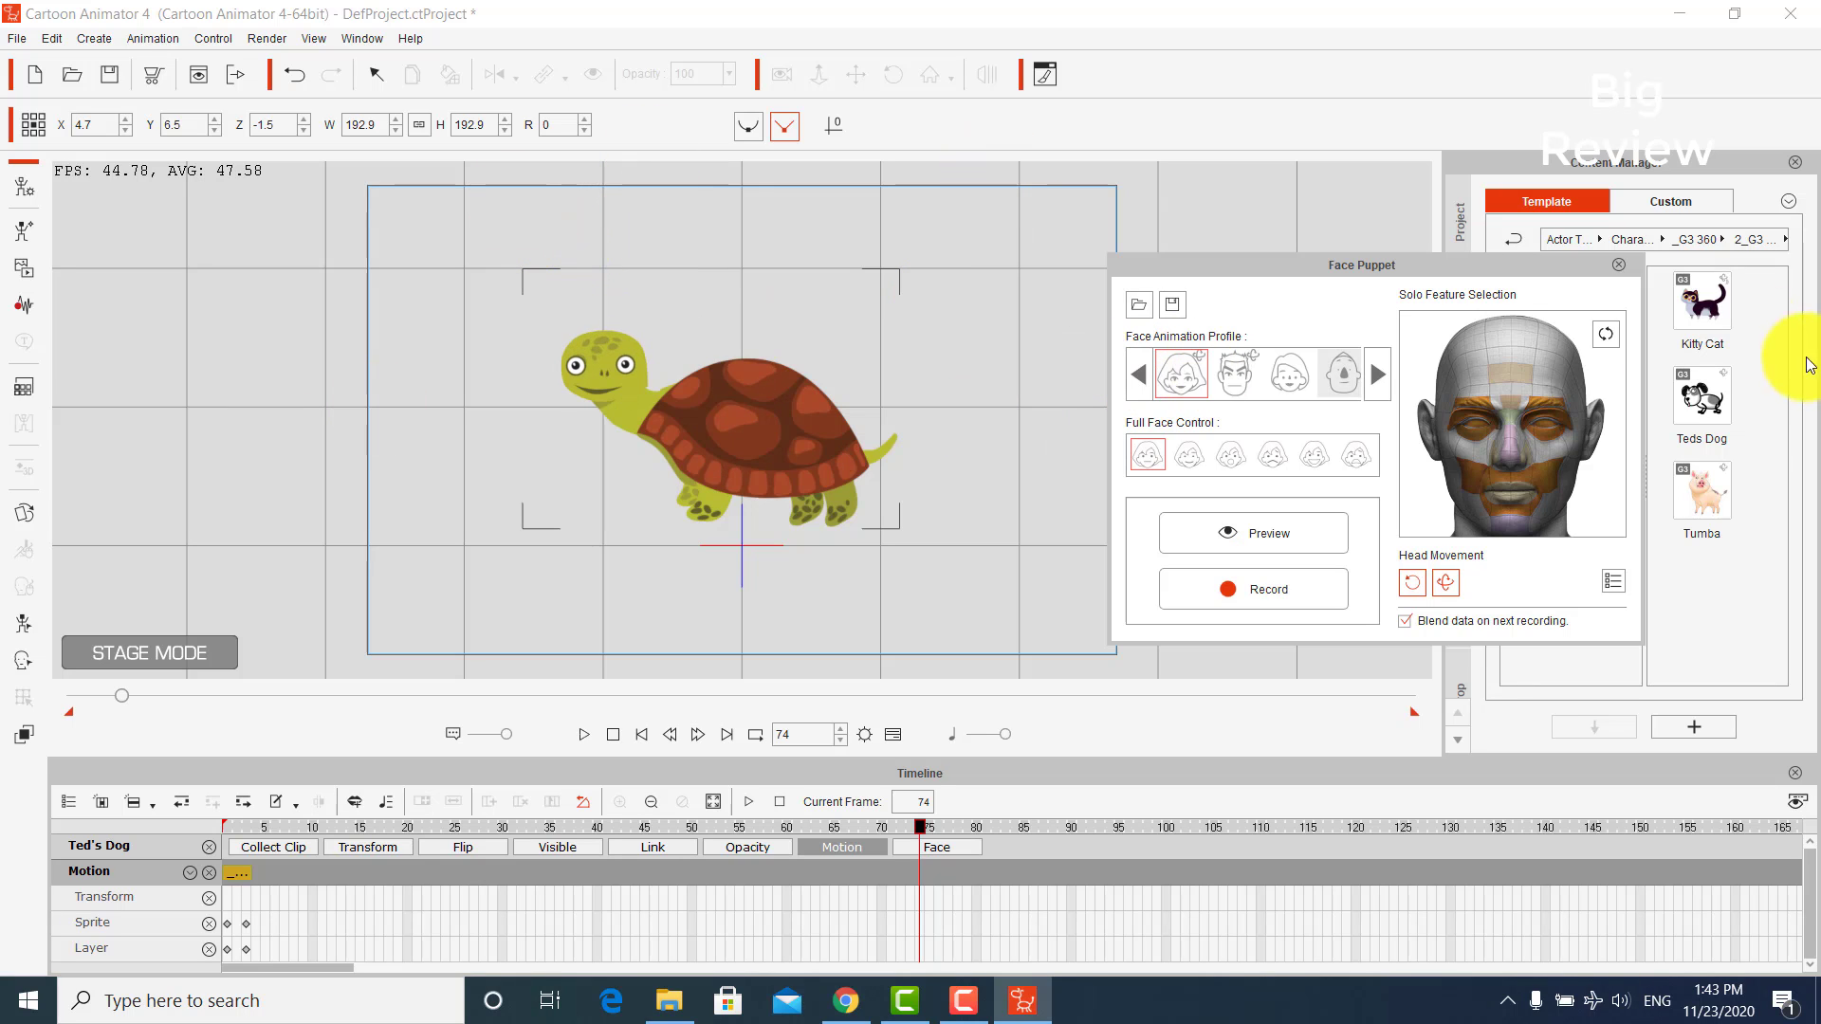
pyautogui.click(1616, 265)
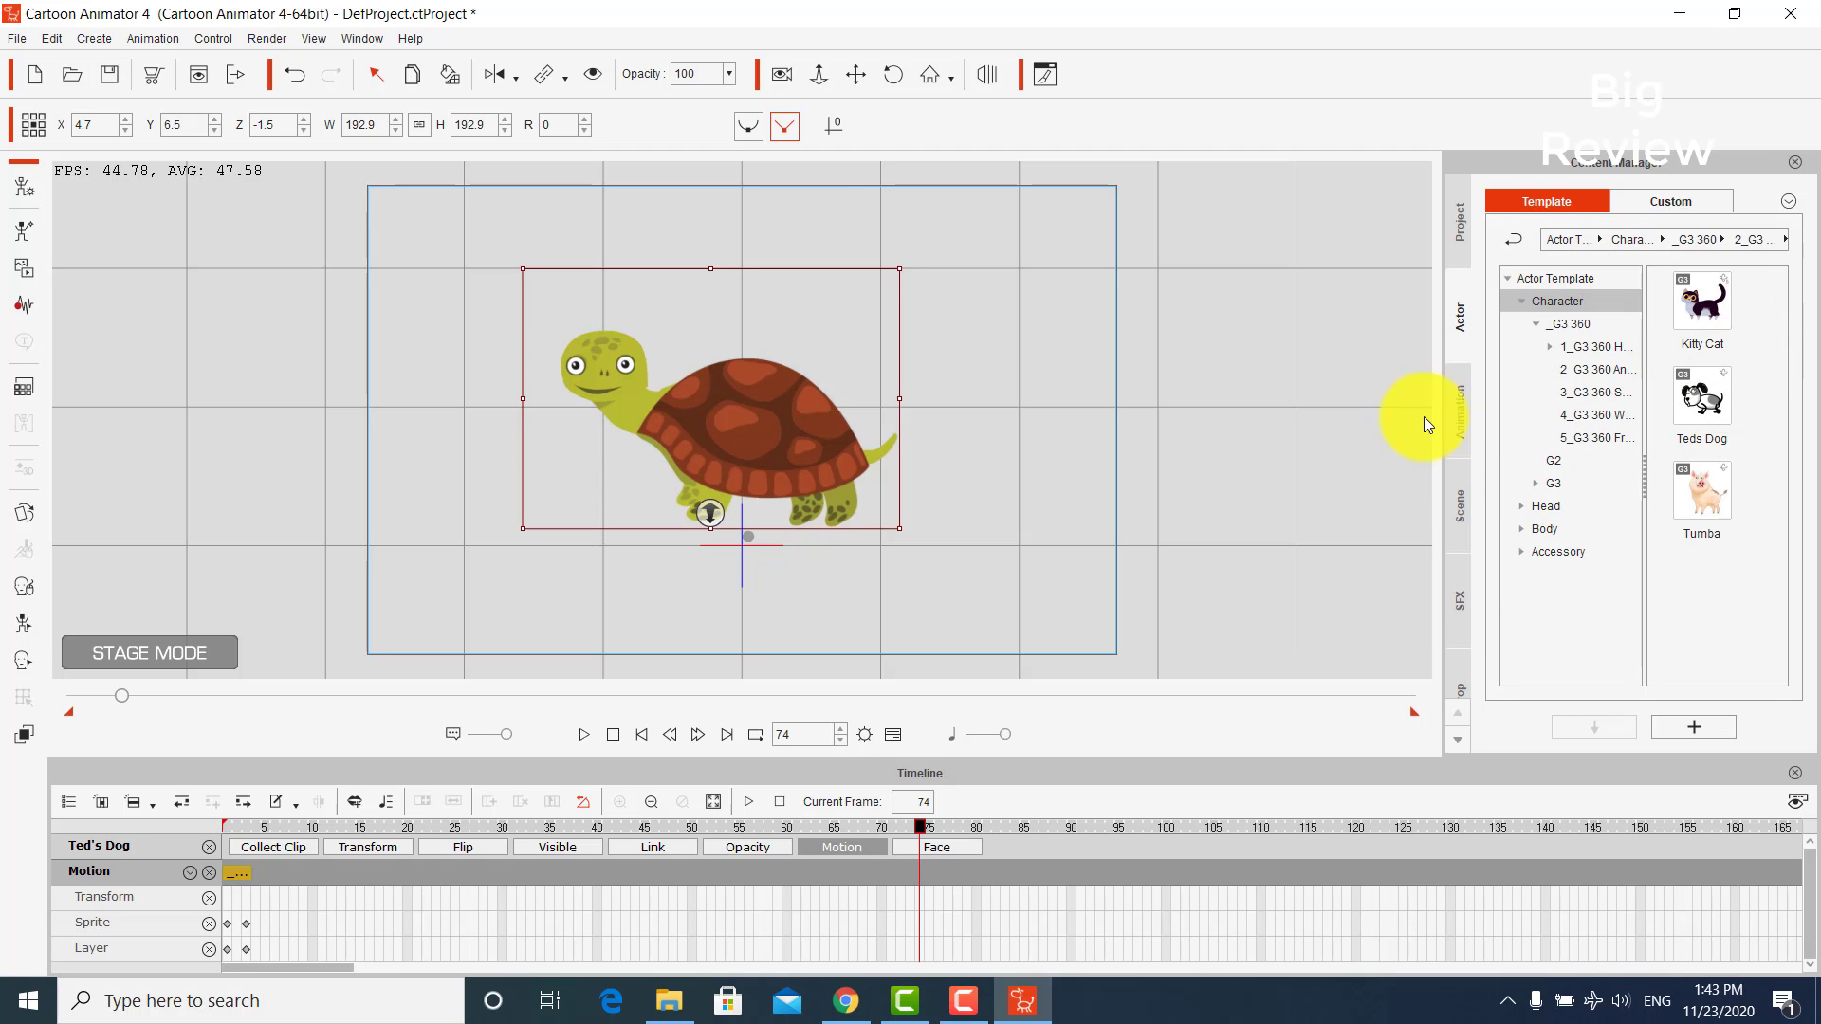
# - Apply the cat Walk(2L) motion to the turtle, start its clip at frame 1 and loop it to about frame 157
pyautogui.click(1460, 408)
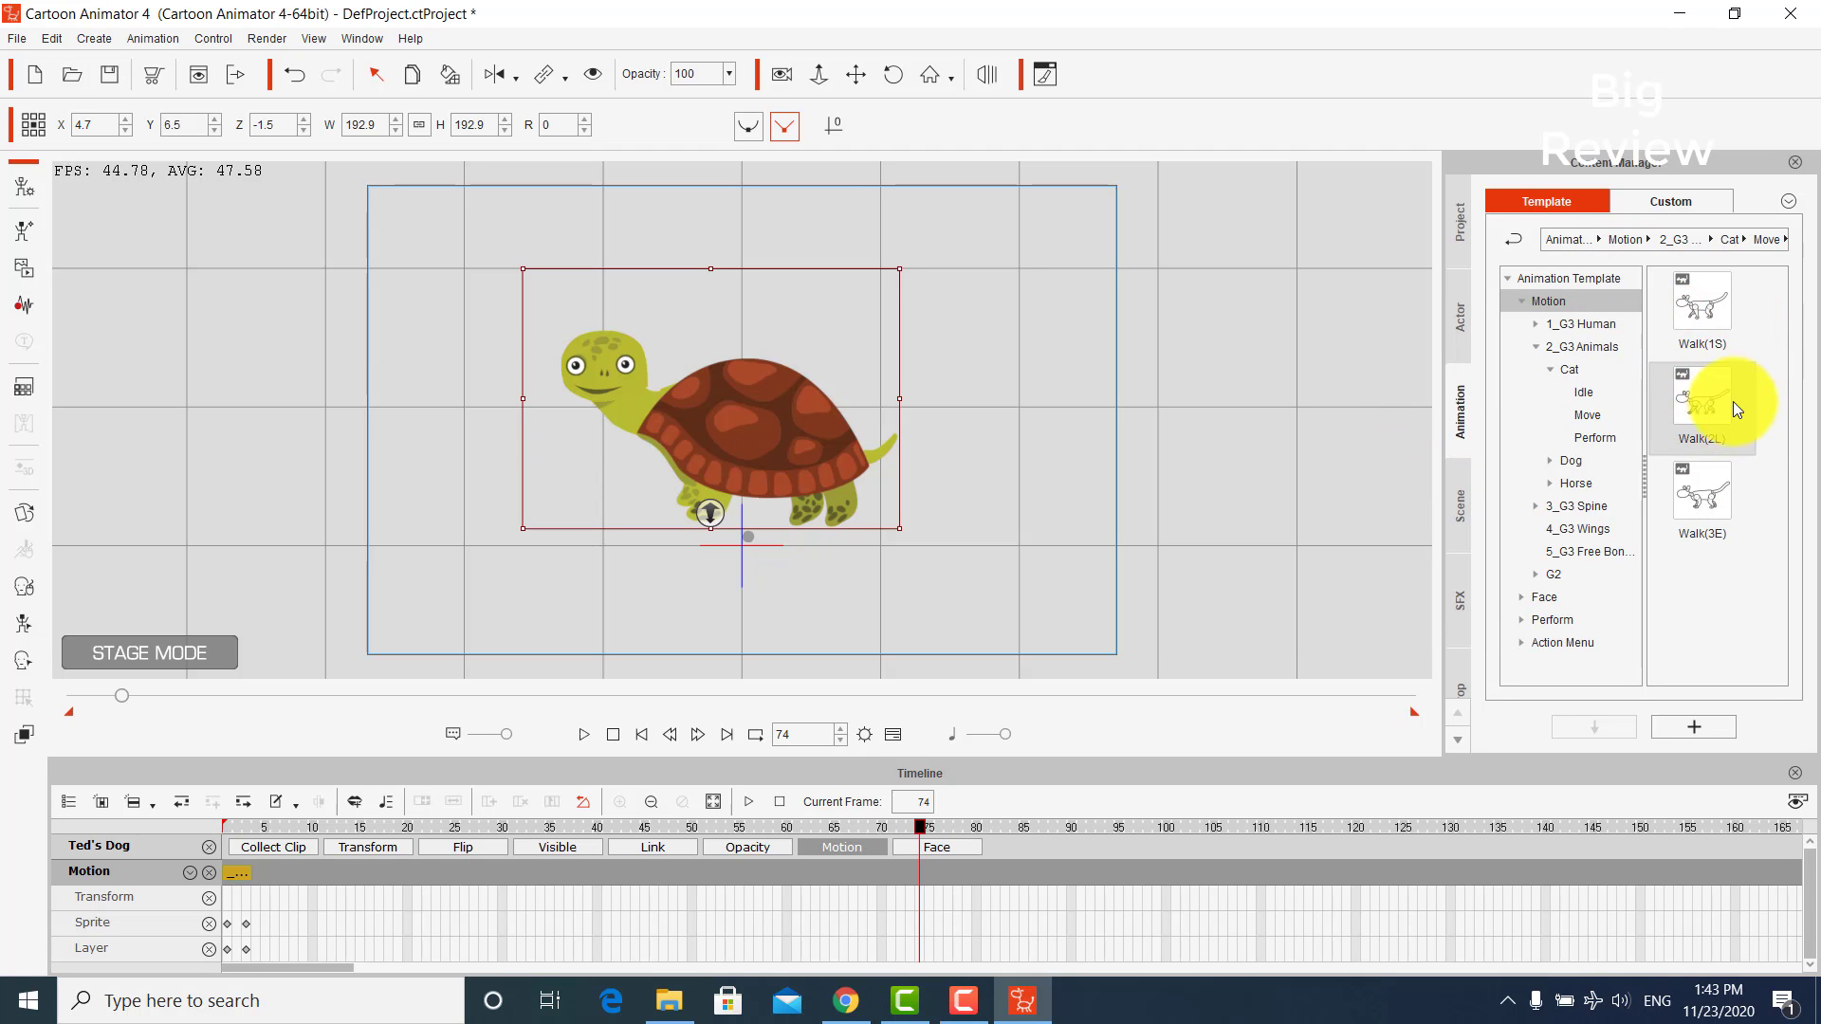
pyautogui.moveTo(1710, 405); pyautogui.dragTo(792, 466)
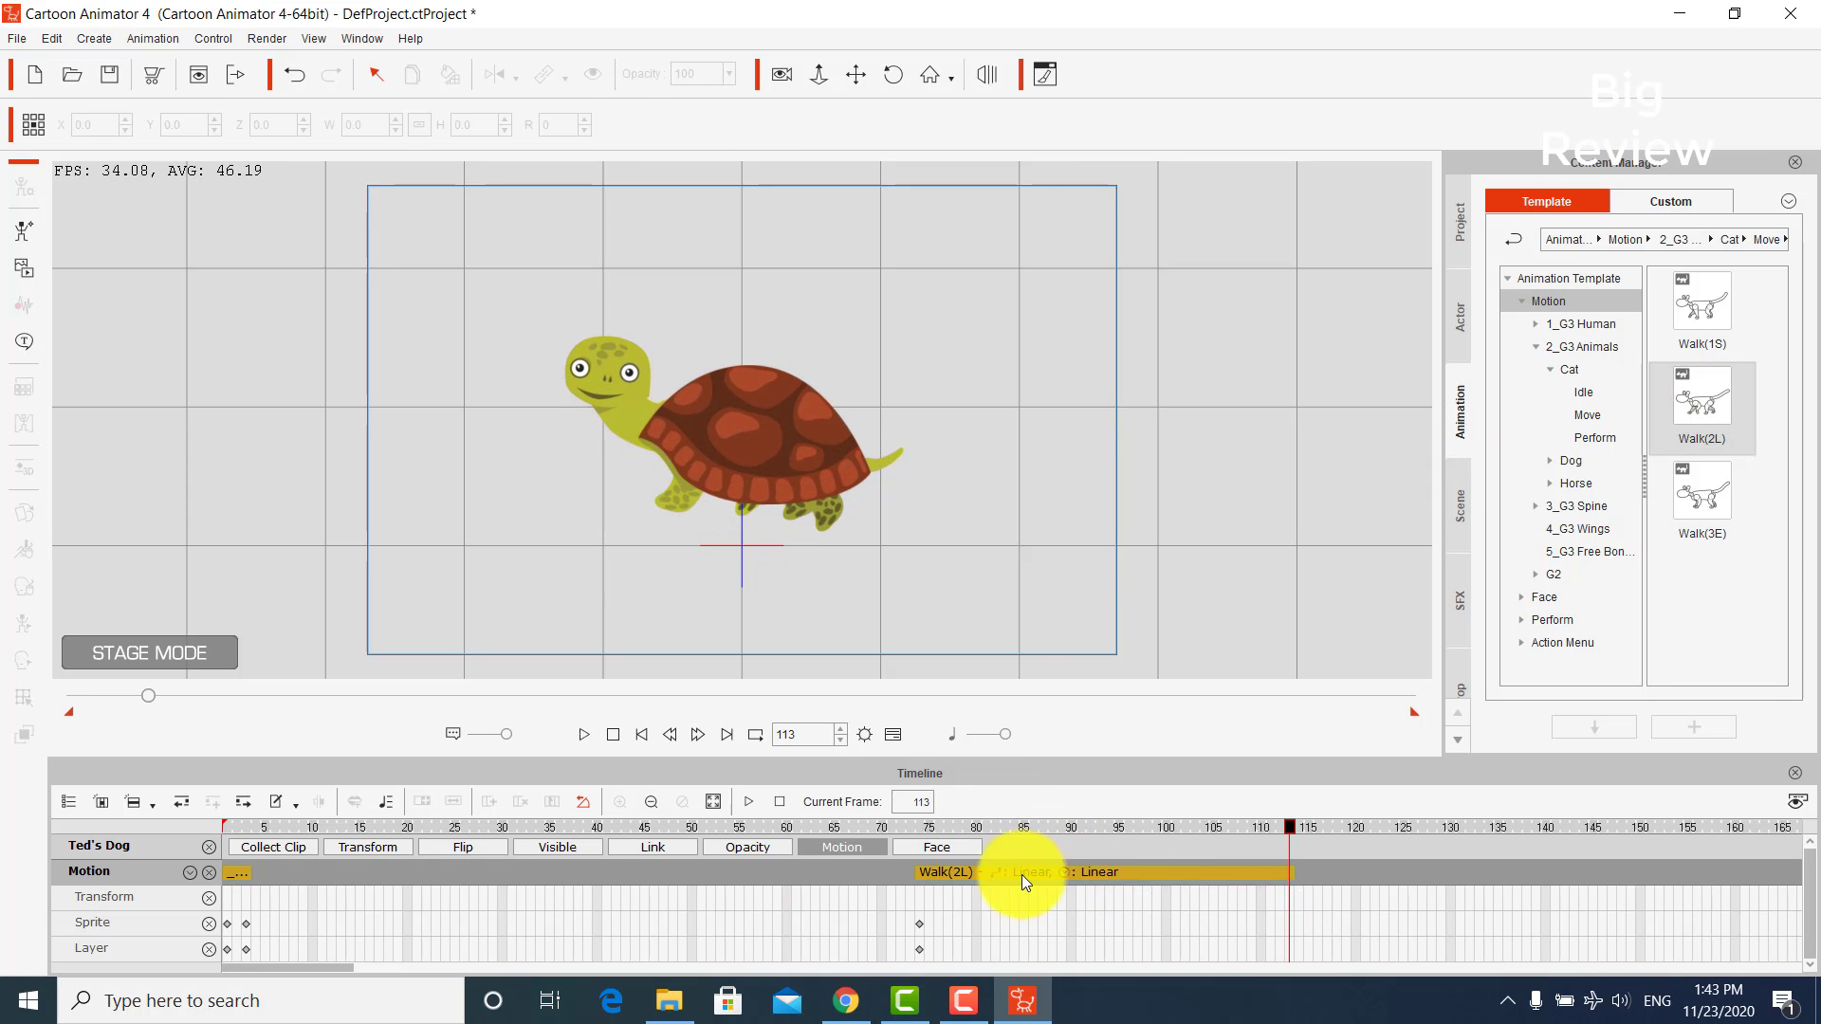
pyautogui.moveTo(1021, 874); pyautogui.dragTo(330, 870)
pyautogui.moveTo(133, 695); pyautogui.dragTo(47, 703)
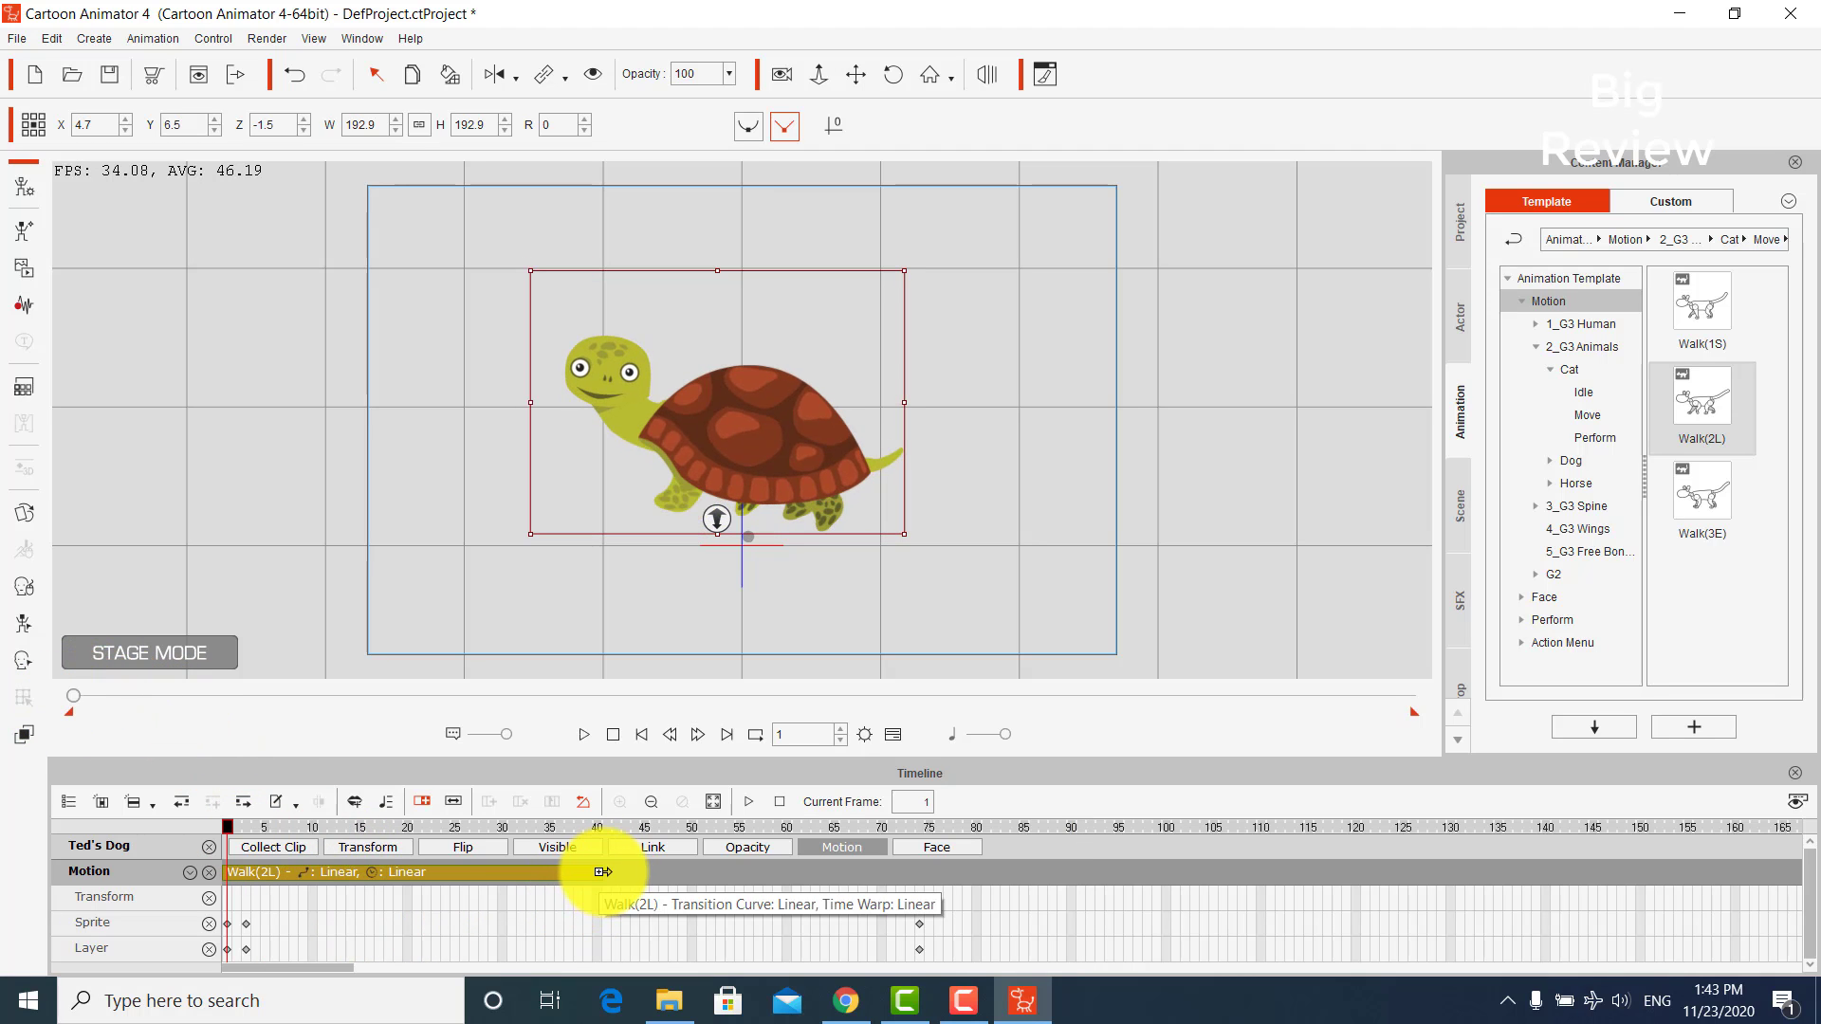
pyautogui.moveTo(601, 871); pyautogui.dragTo(1667, 872)
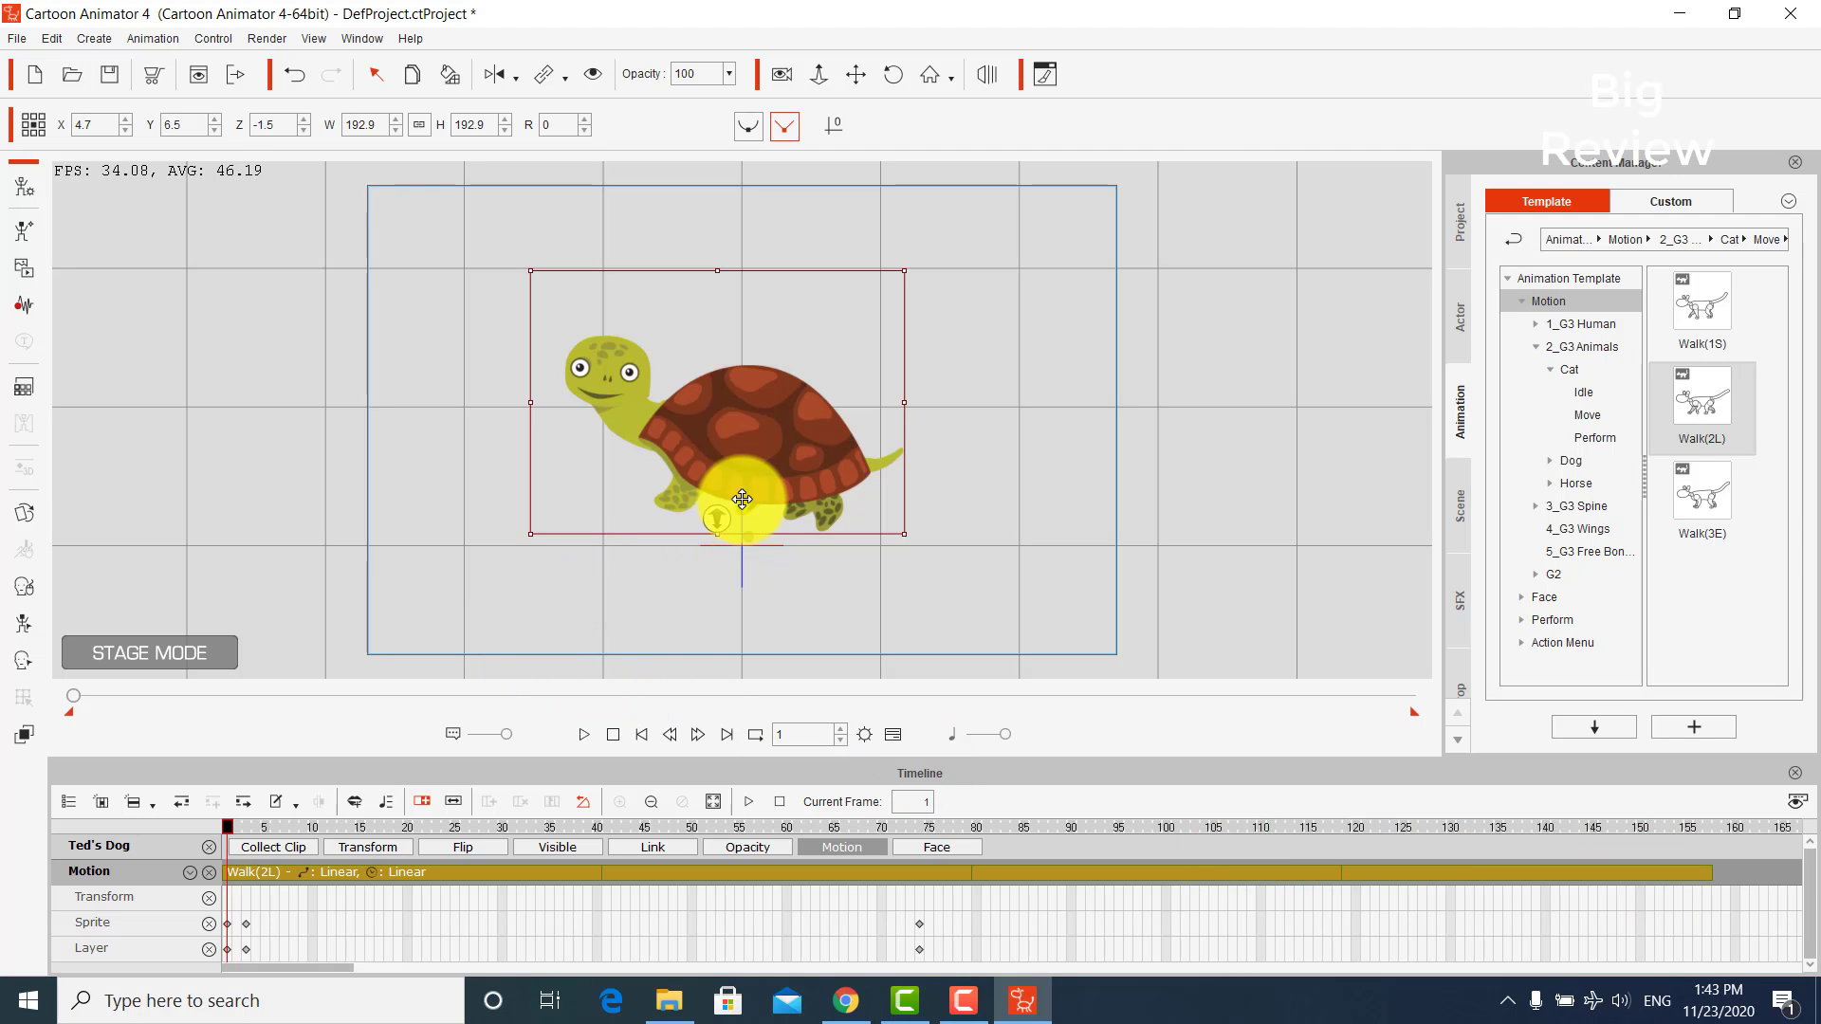
# - Animate the turtle across the stage from about X 379.6, Y -2.4 at frame 1 to X -170.5, Y 0.3 at frame 99
pyautogui.moveTo(741, 498); pyautogui.dragTo(1274, 501)
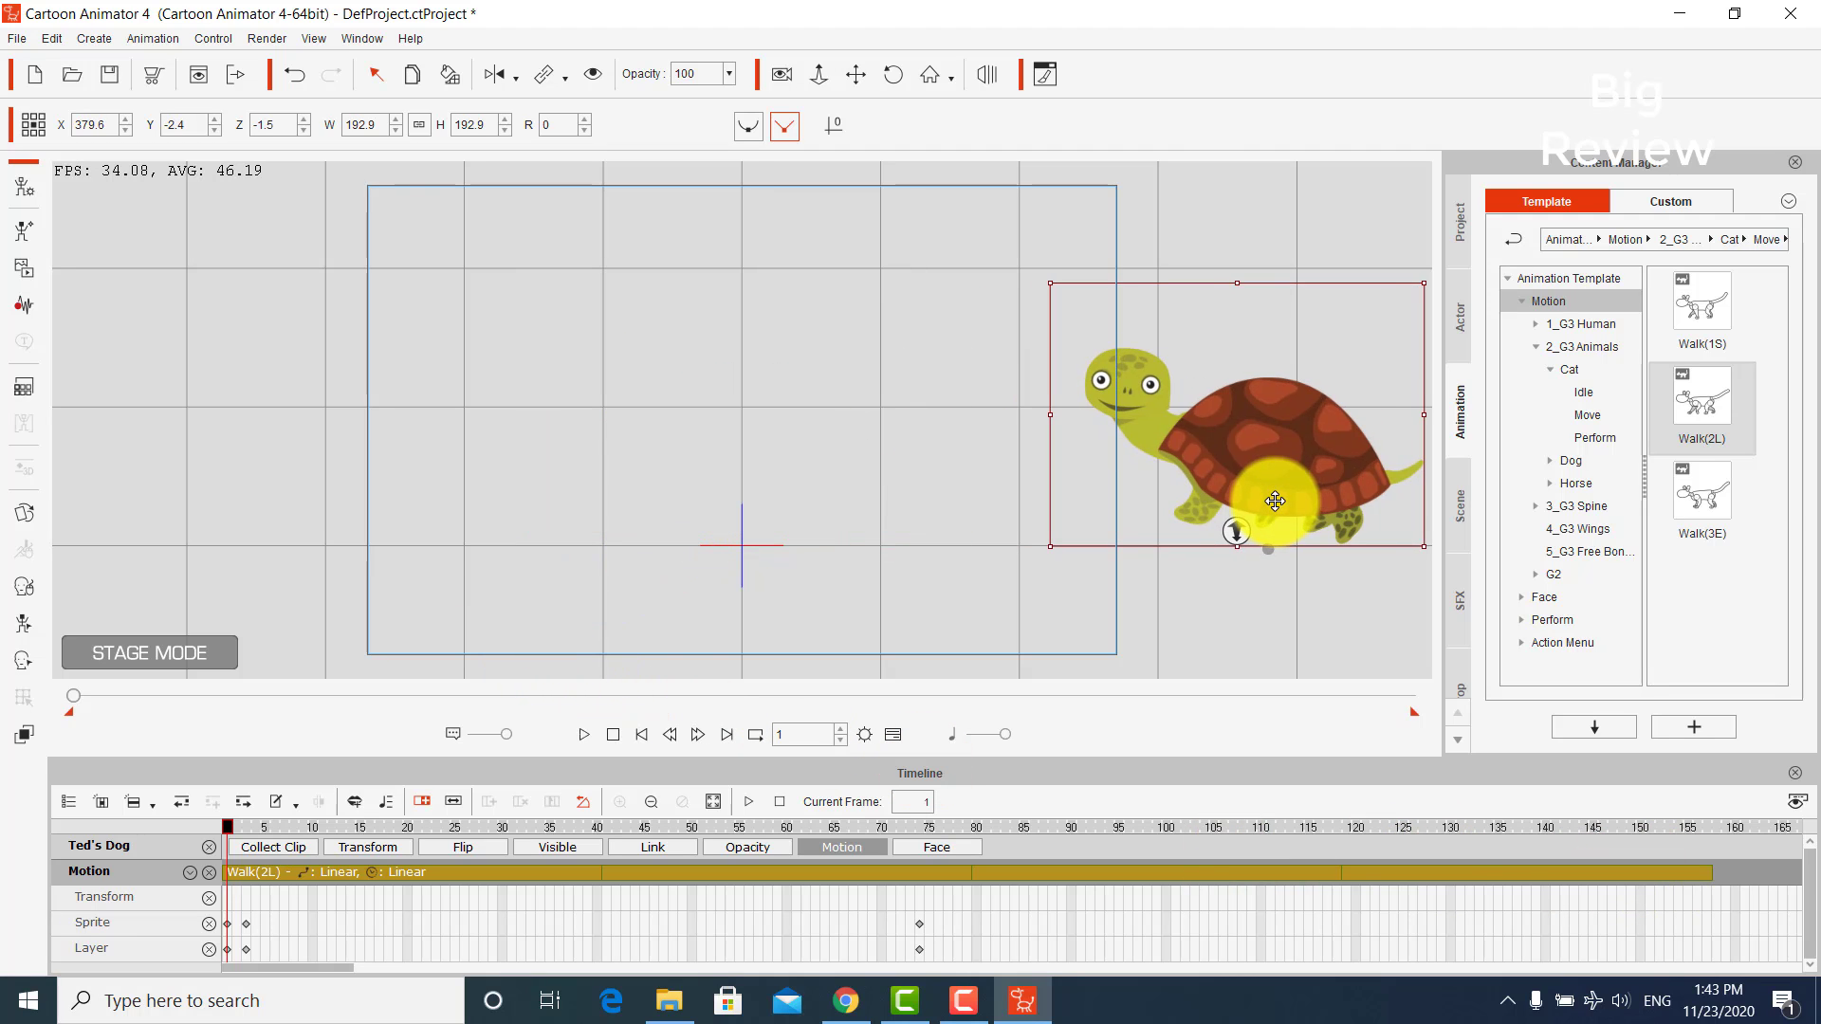
pyautogui.press('space')
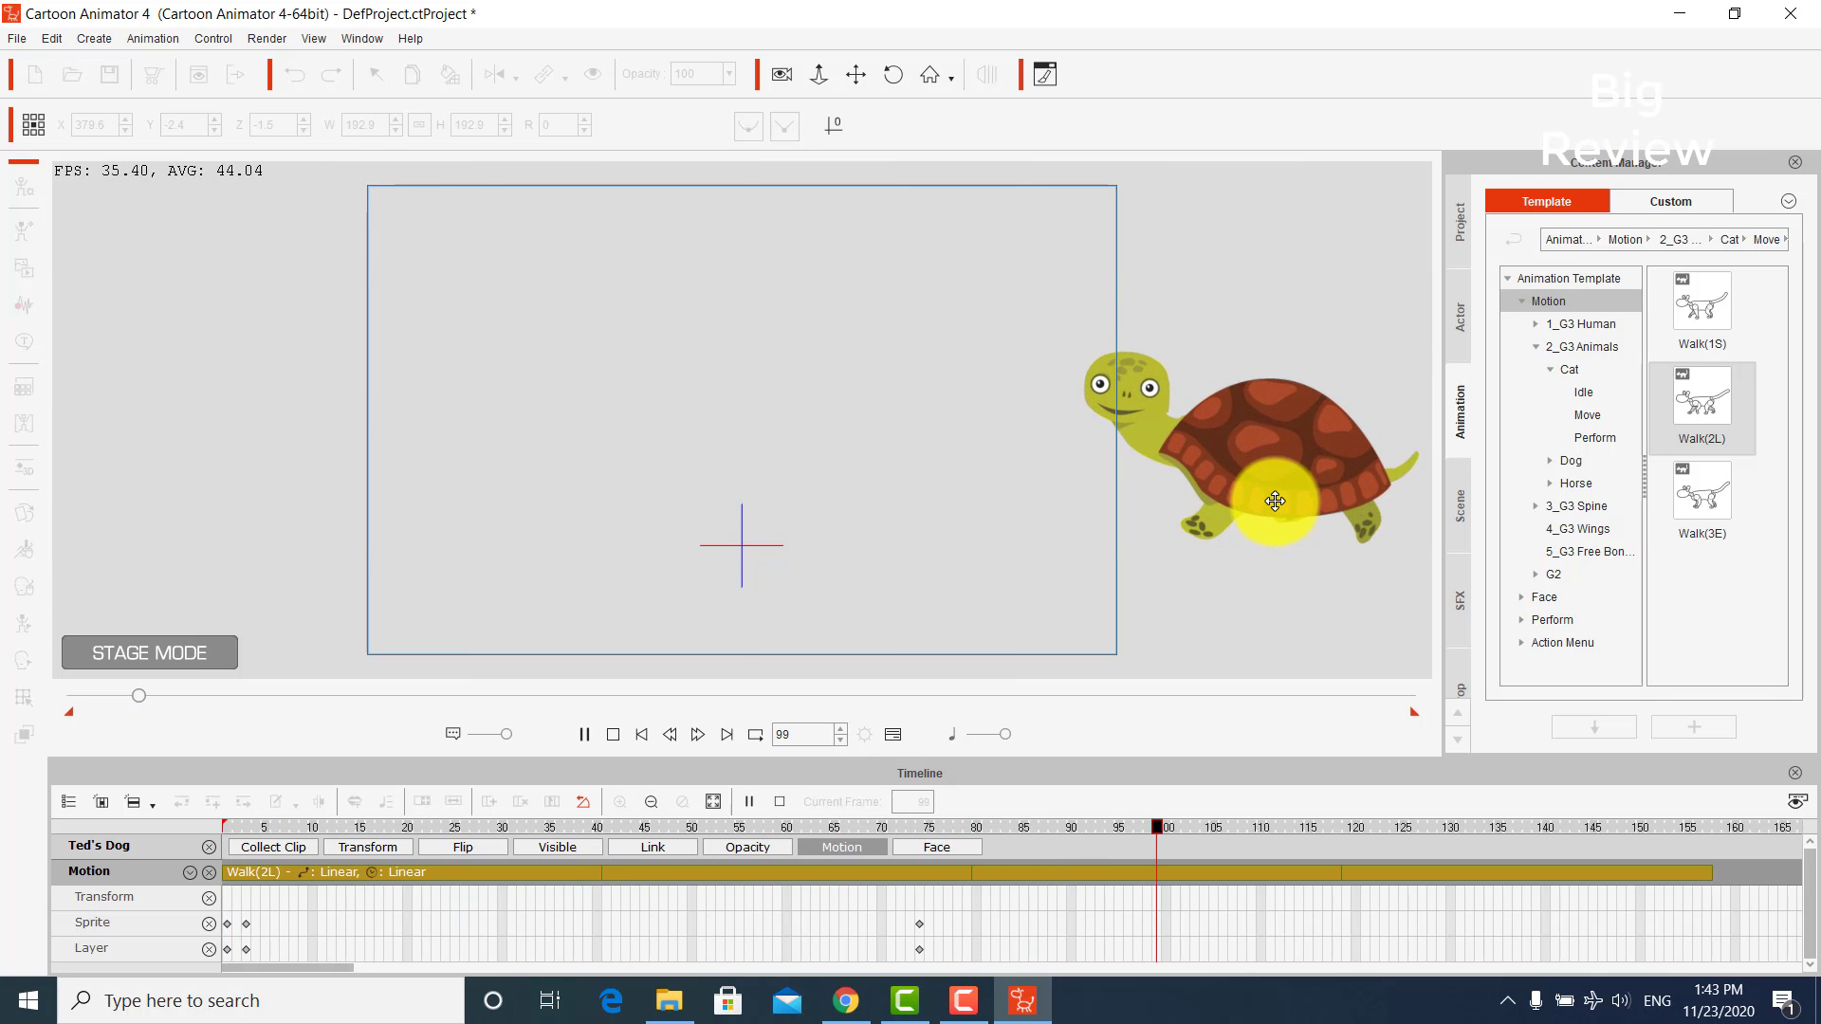
pyautogui.press('space')
pyautogui.moveTo(1274, 501); pyautogui.dragTo(526, 490)
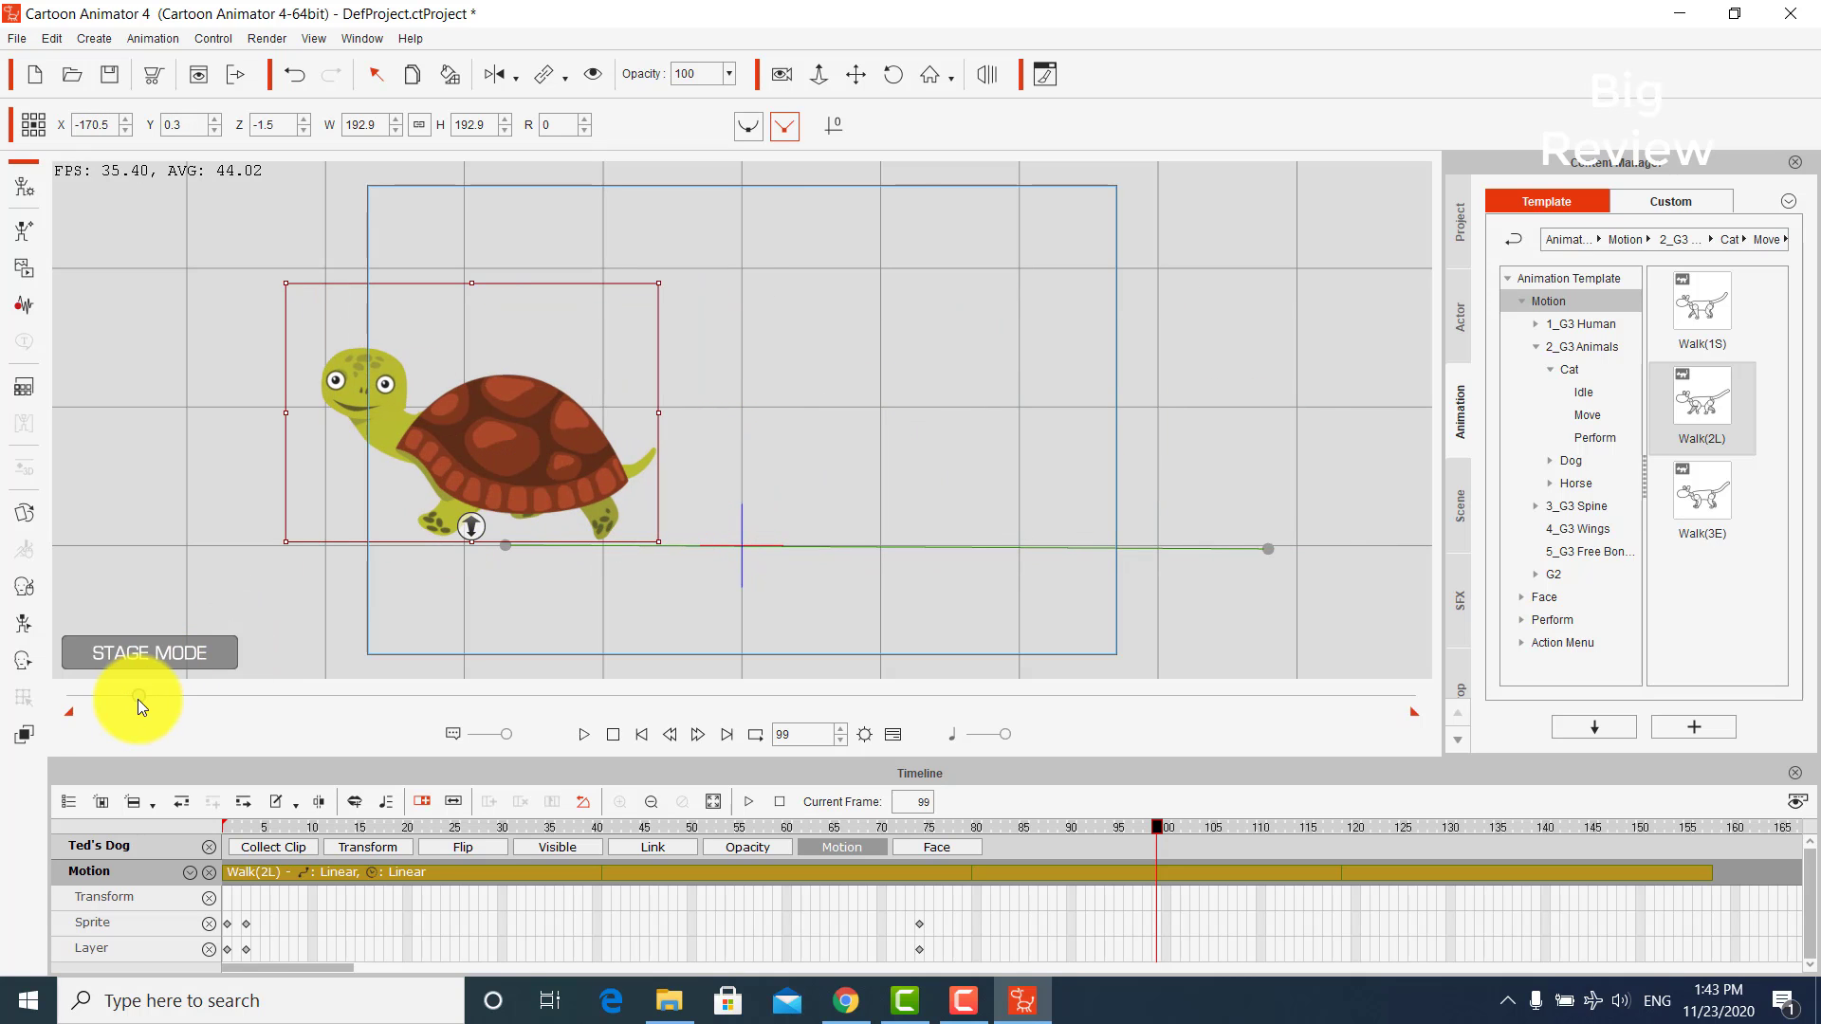
# - Play back the turtle's walk across the stage, and replay it from an earlier frame
pyautogui.press('space')
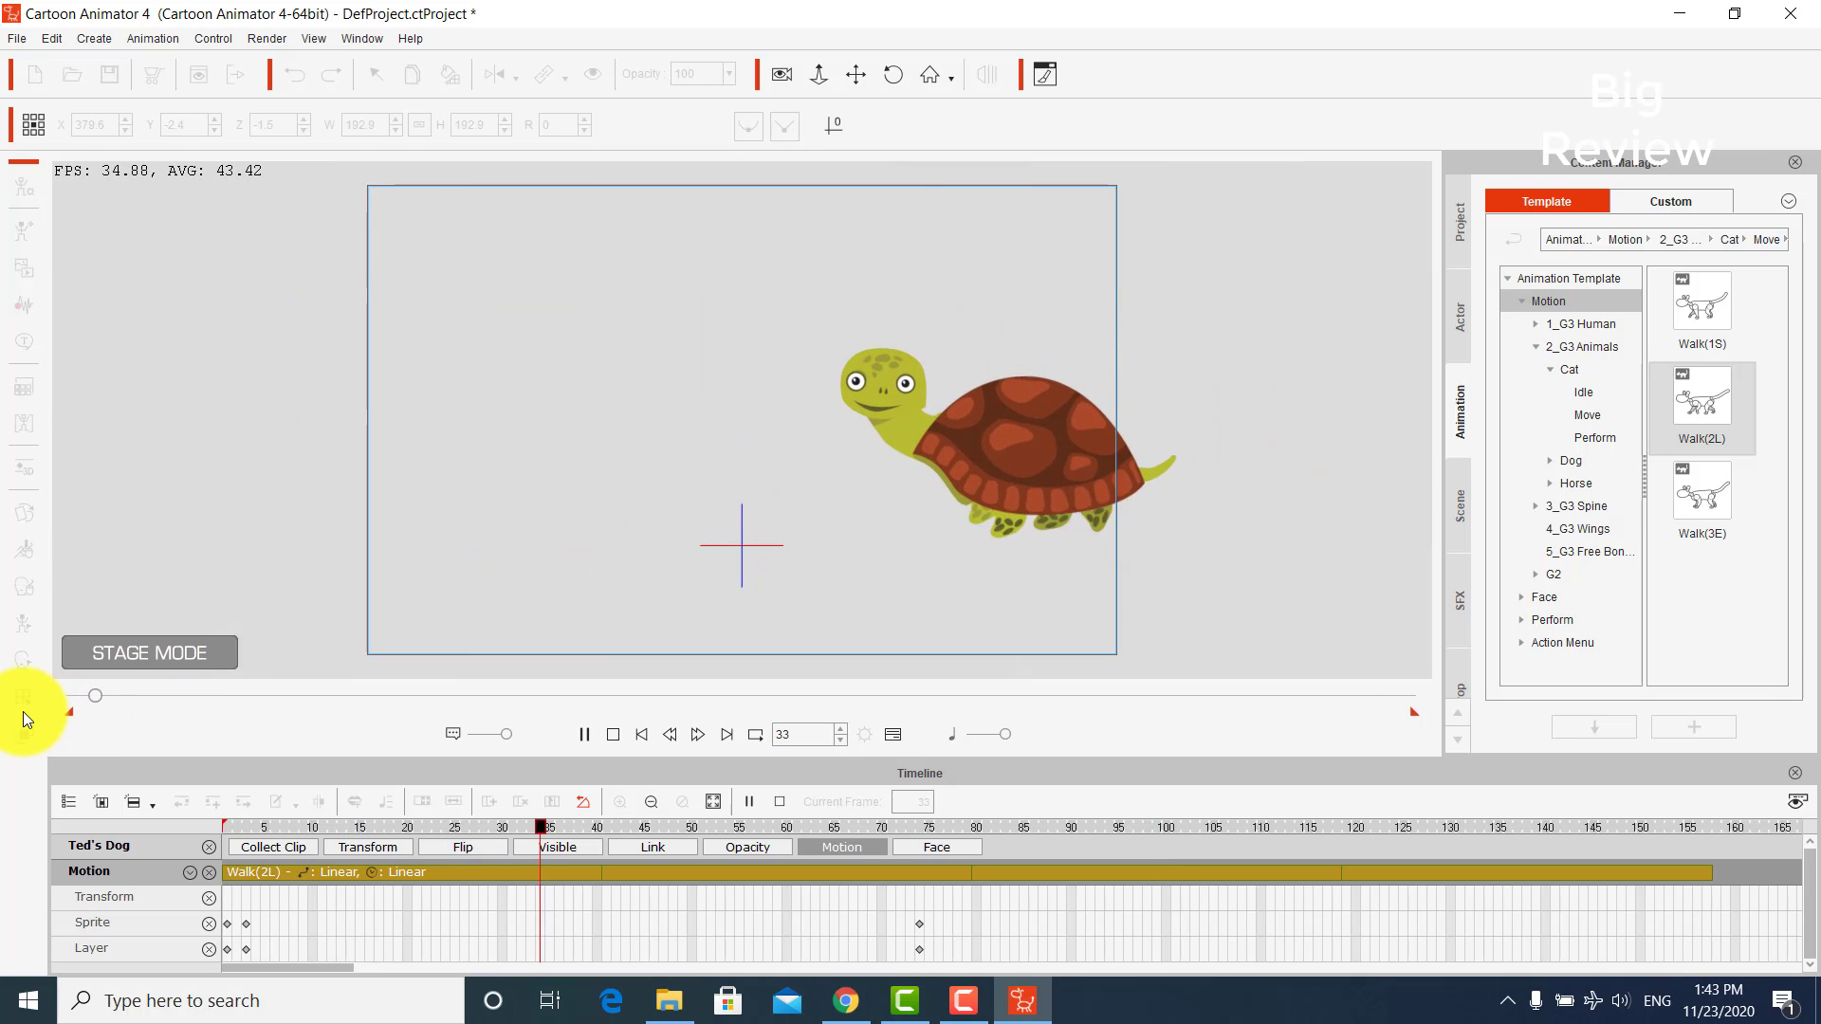
pyautogui.click(551, 504)
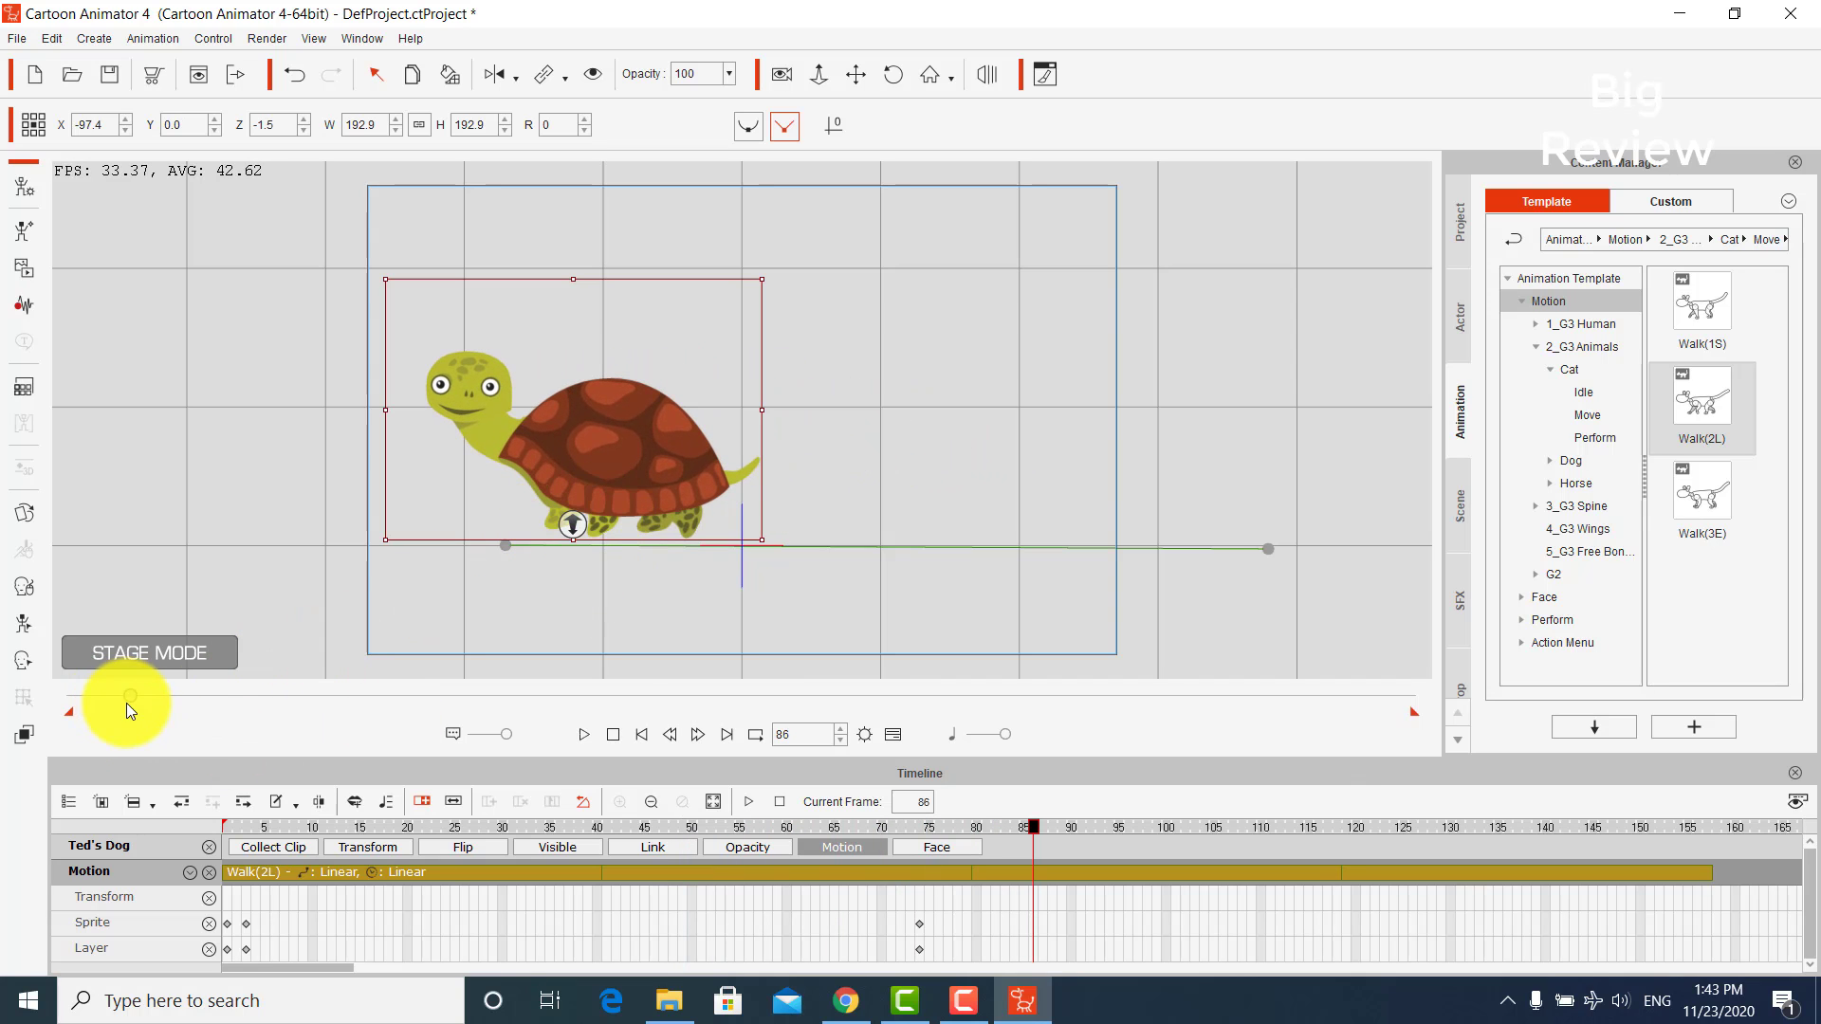
pyautogui.moveTo(127, 703); pyautogui.dragTo(87, 701)
pyautogui.press('space')
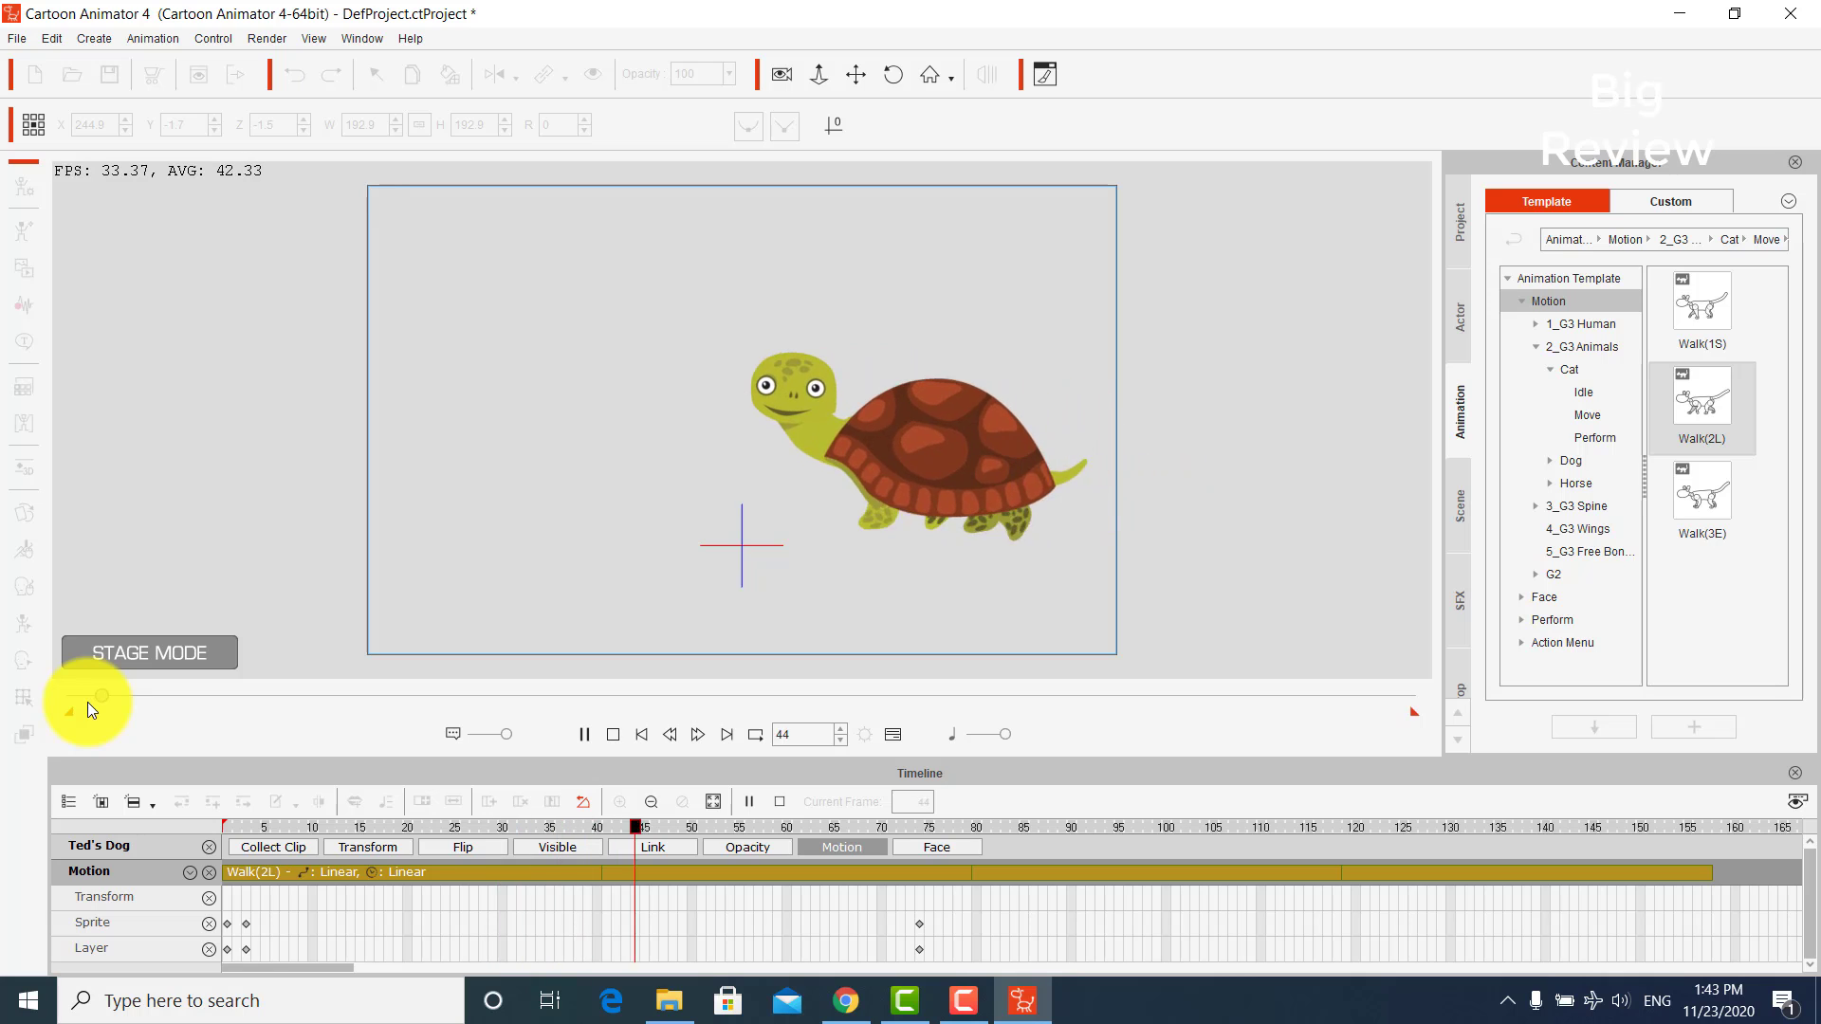
pyautogui.press('space')
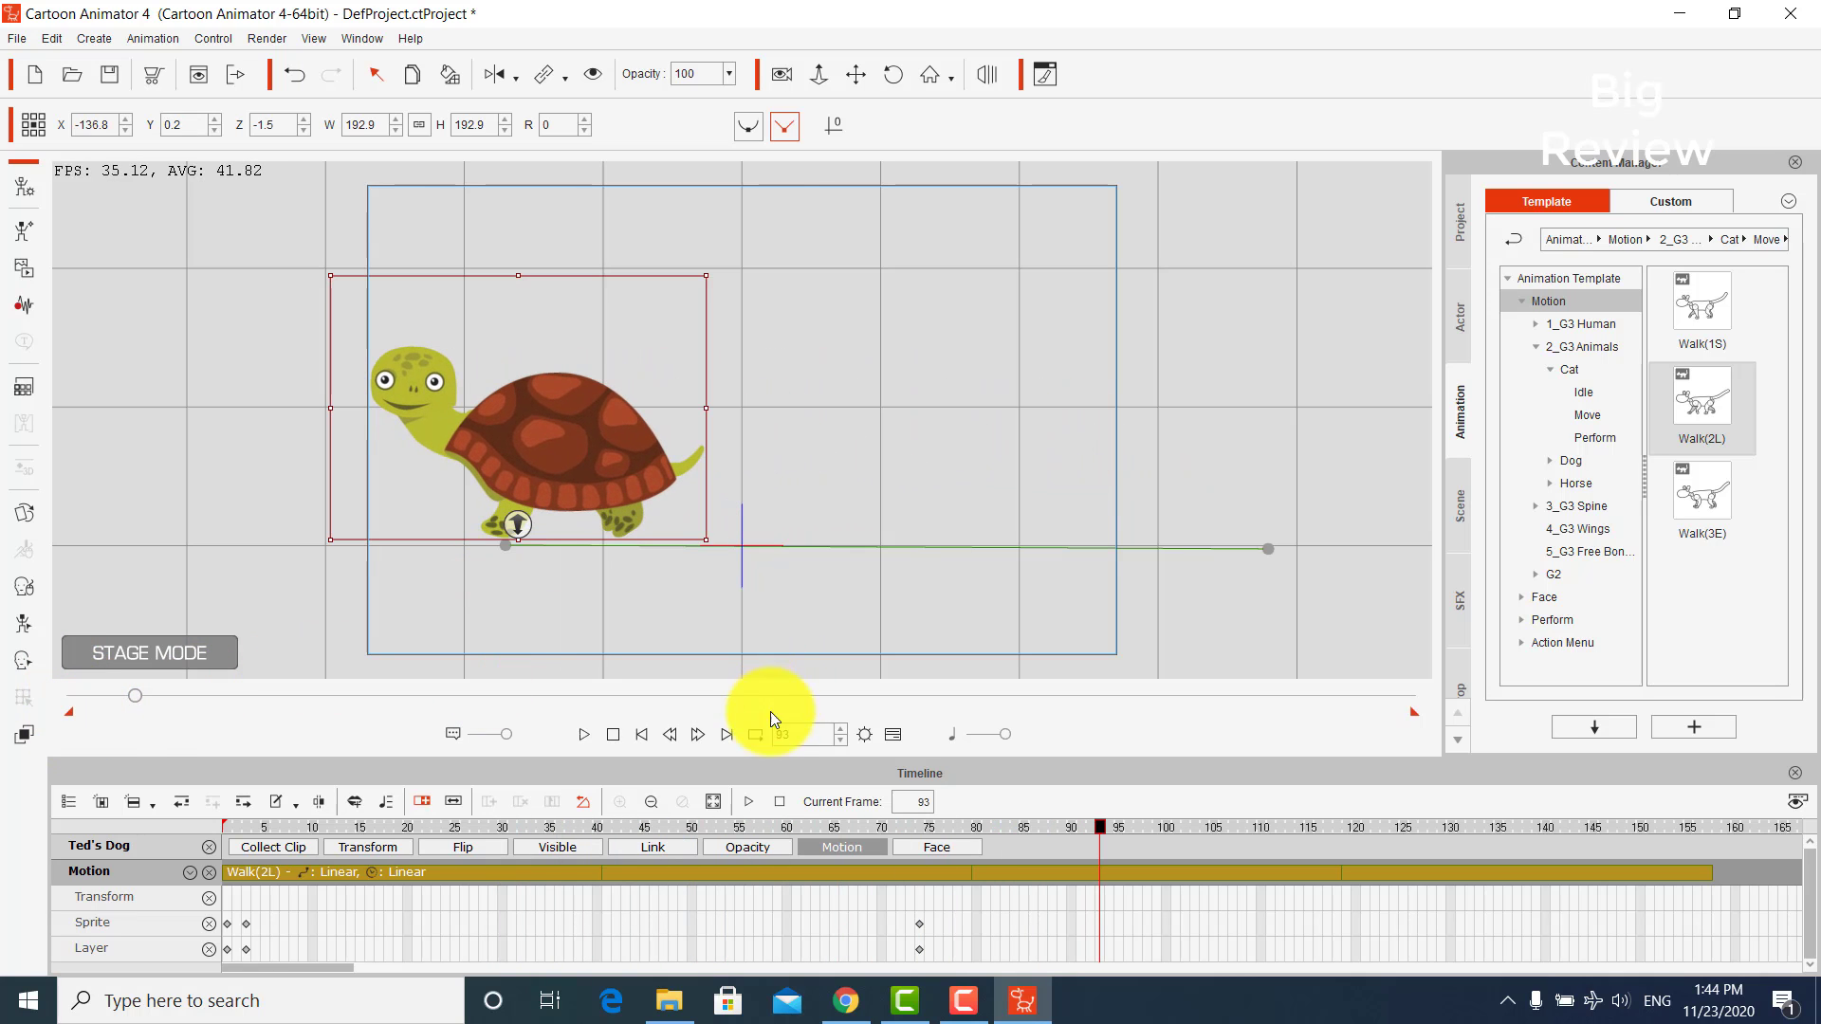
pyautogui.click(962, 1000)
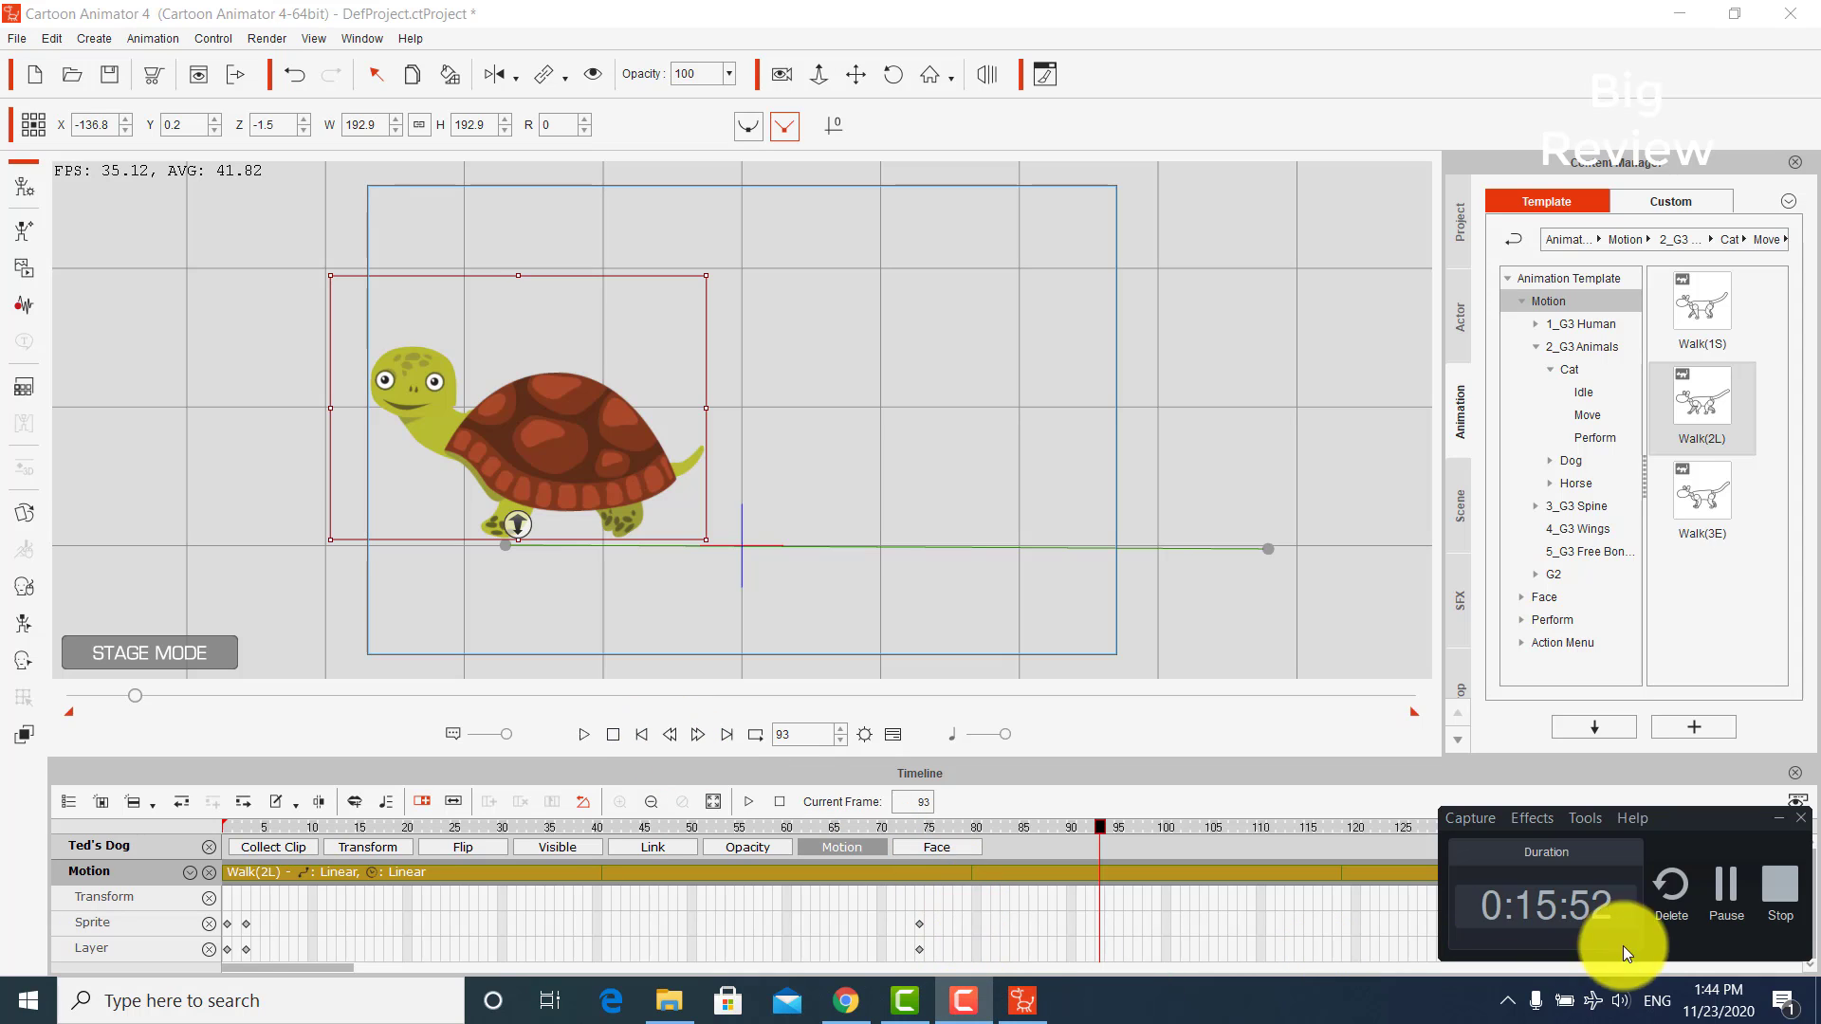